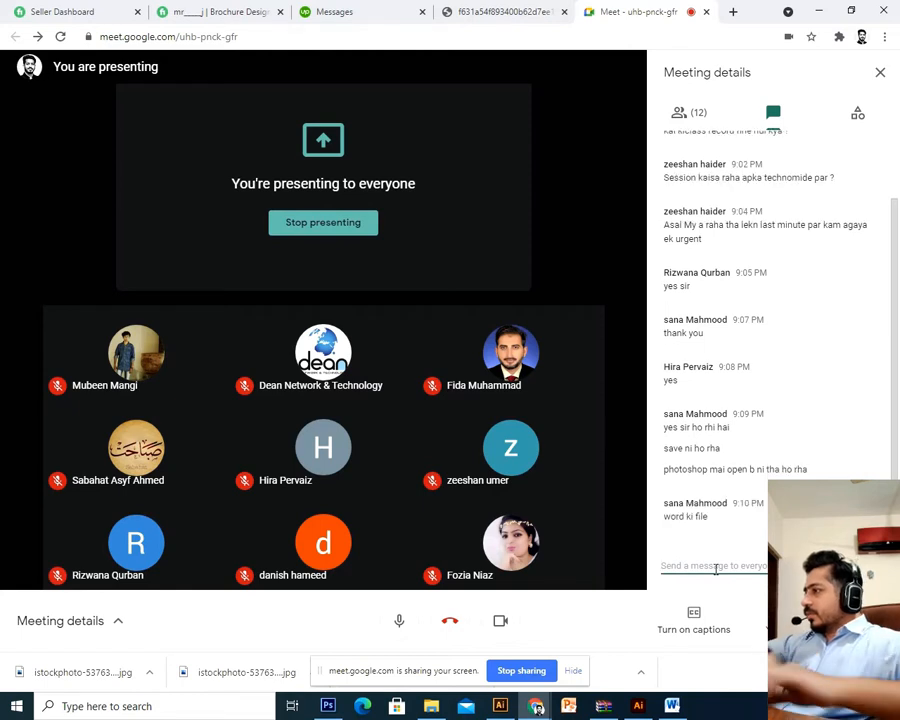
Step: Switch to Word and save the letterhead document on the Desktop as lertter_head in Word Document (*.docx) format
left_click(672, 706)
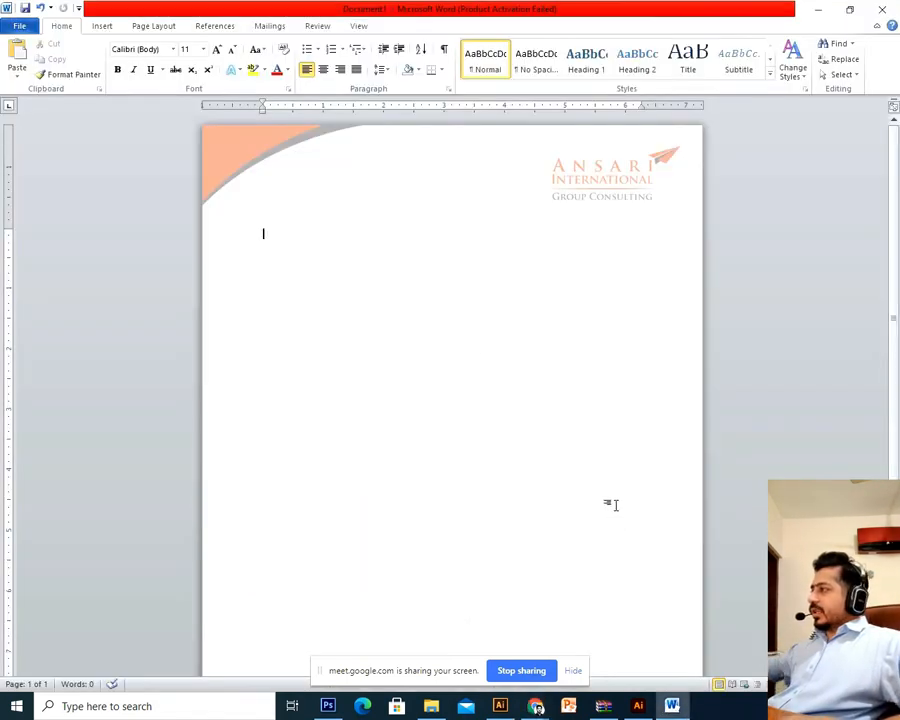
scroll(321, 190, "down", 5)
scroll(321, 190, "up", 5)
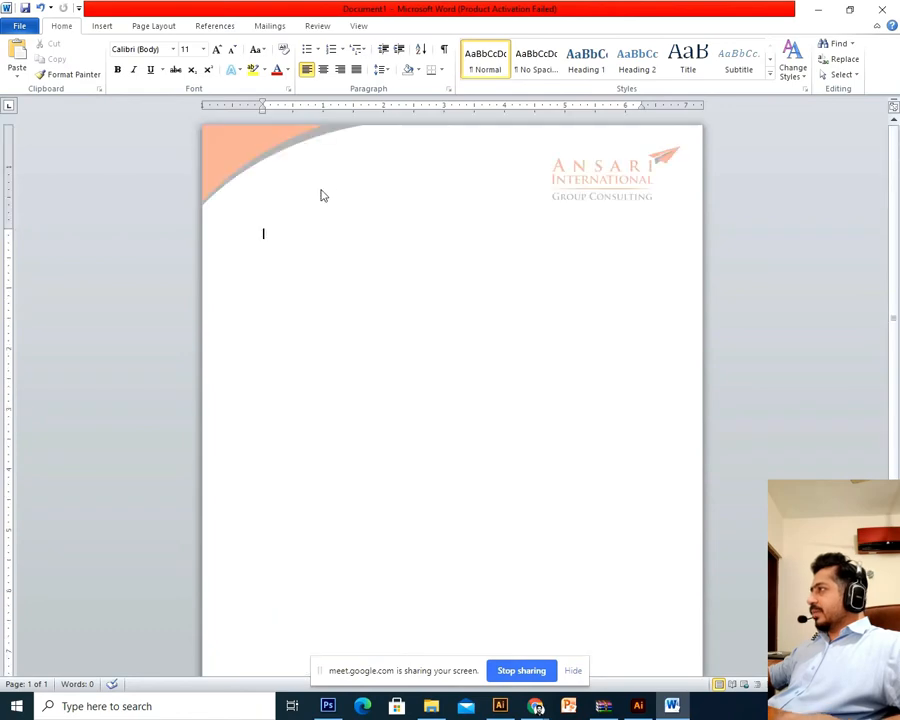
left_click(19, 25)
key("Escape")
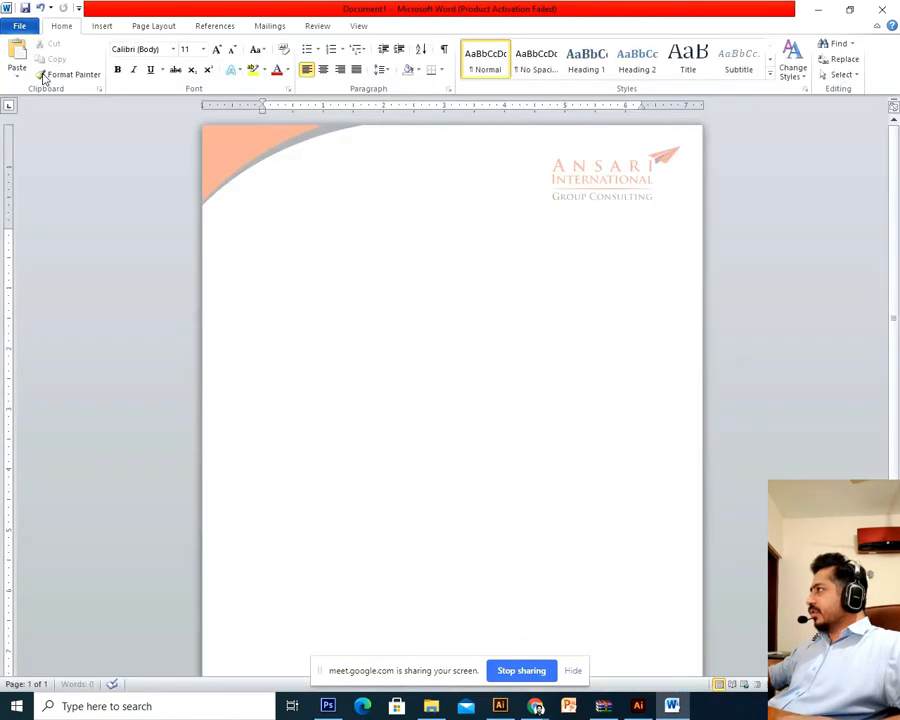
key("ctrl+s")
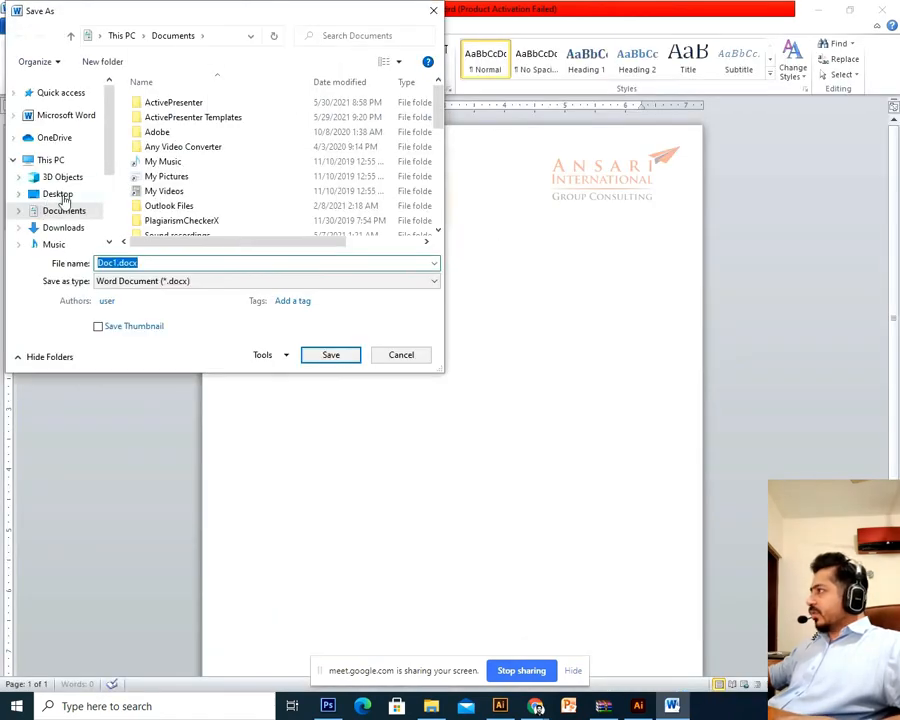
left_click(60, 195)
type("lertyt")
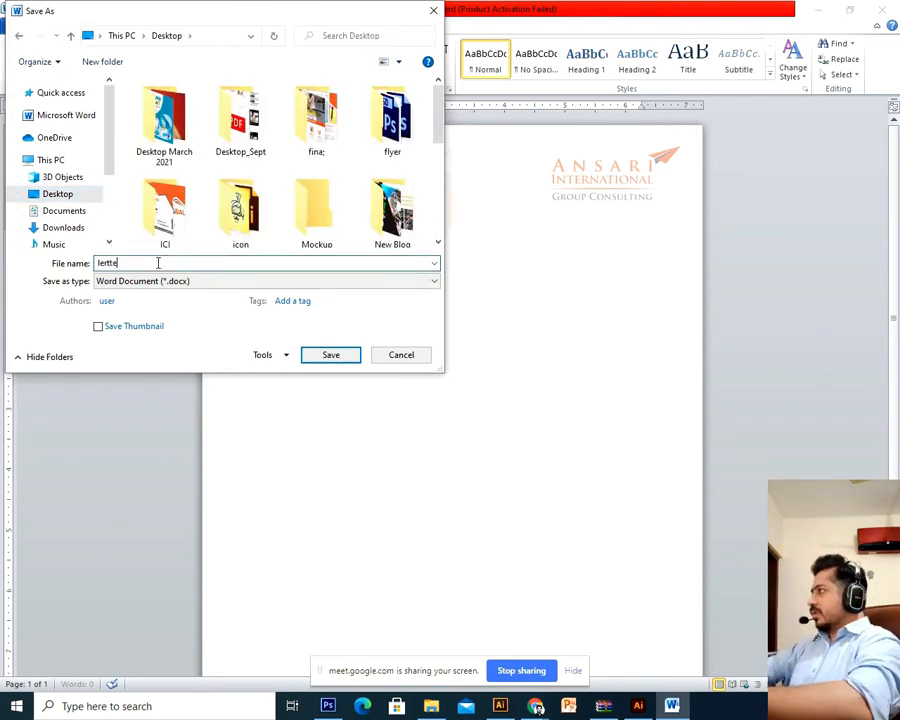
type("_head")
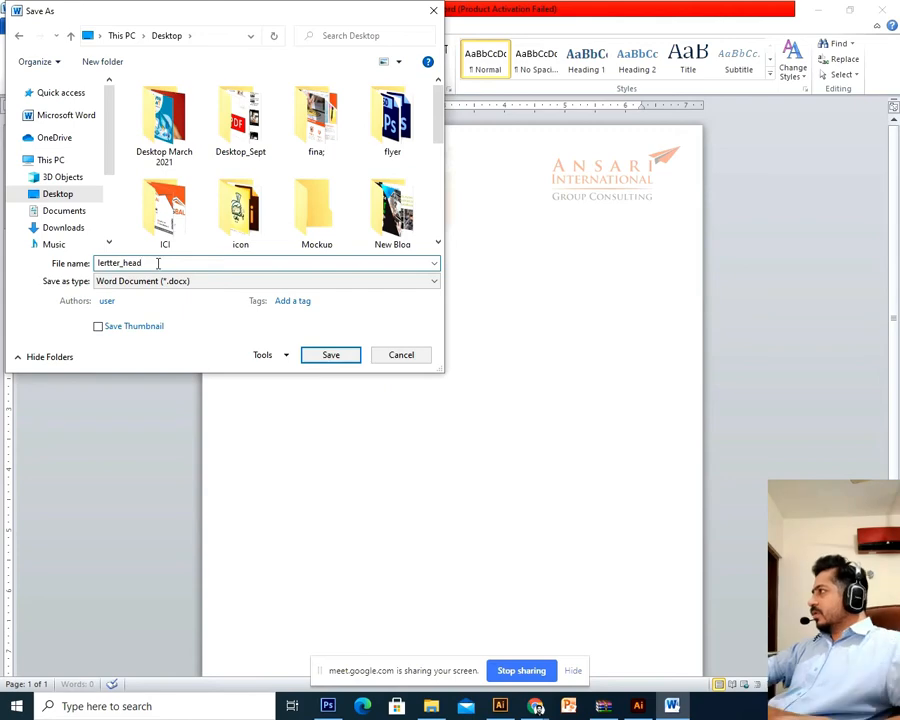
left_click(341, 354)
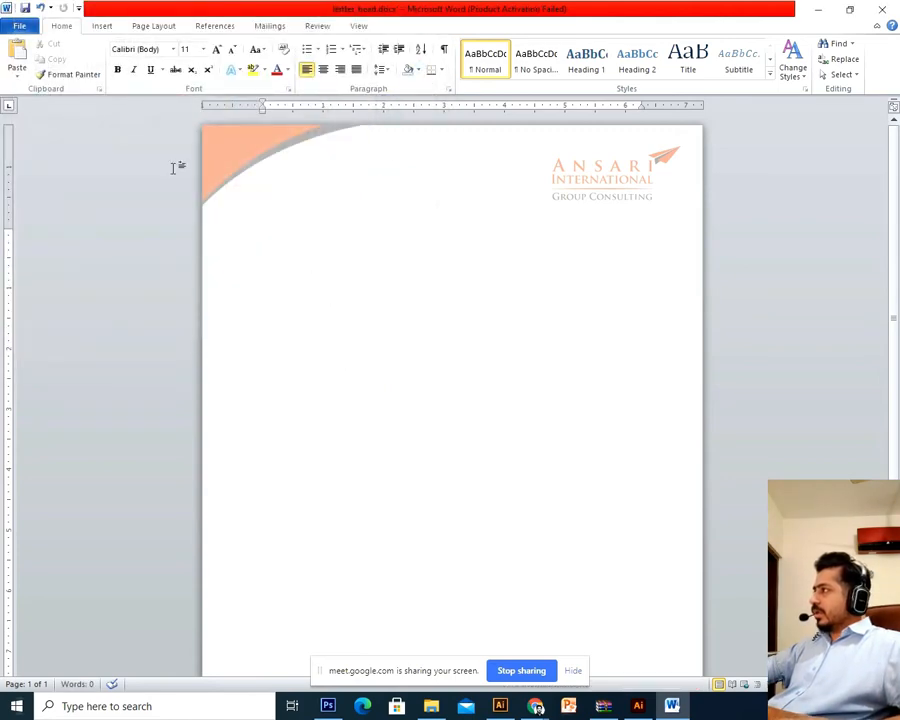
Step: Save a copy of the letterhead on the Desktop as lertter_head.pdf in PDF format
left_click(19, 25)
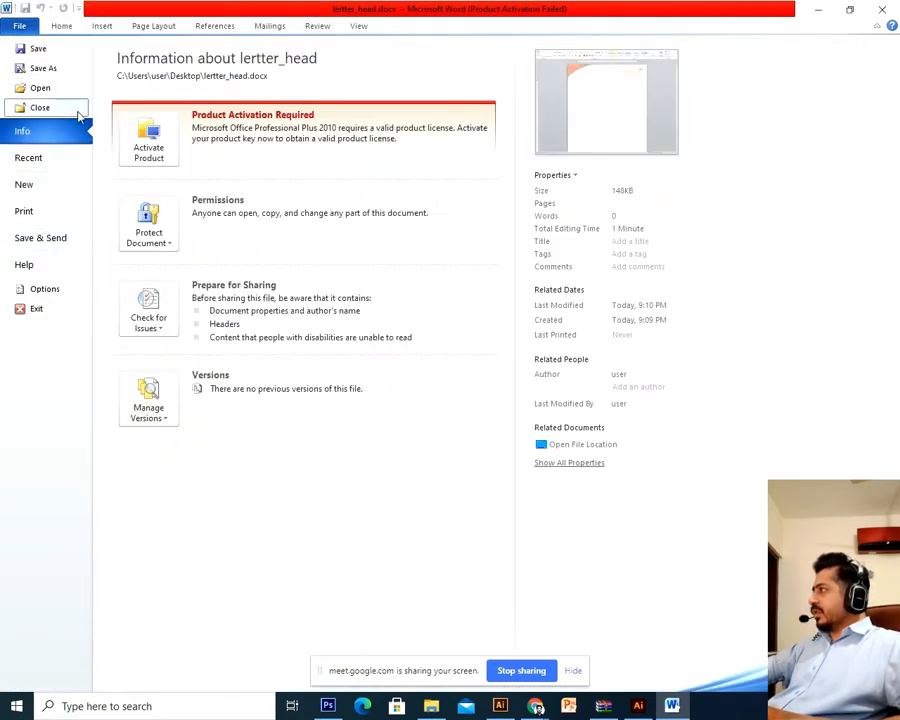
left_click(50, 69)
left_click(210, 283)
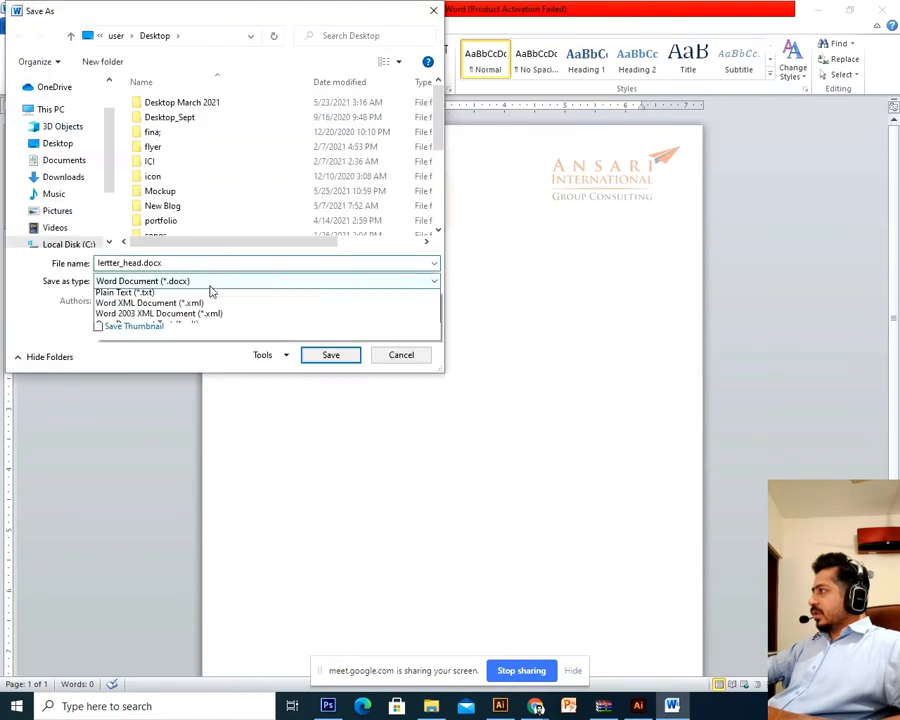
left_click(207, 356)
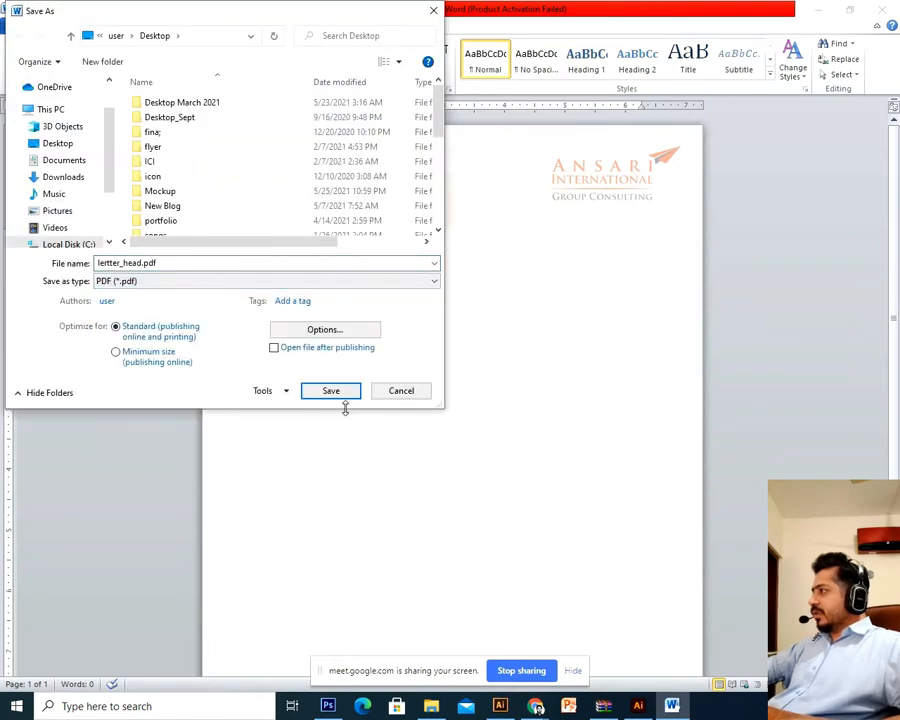
left_click(341, 396)
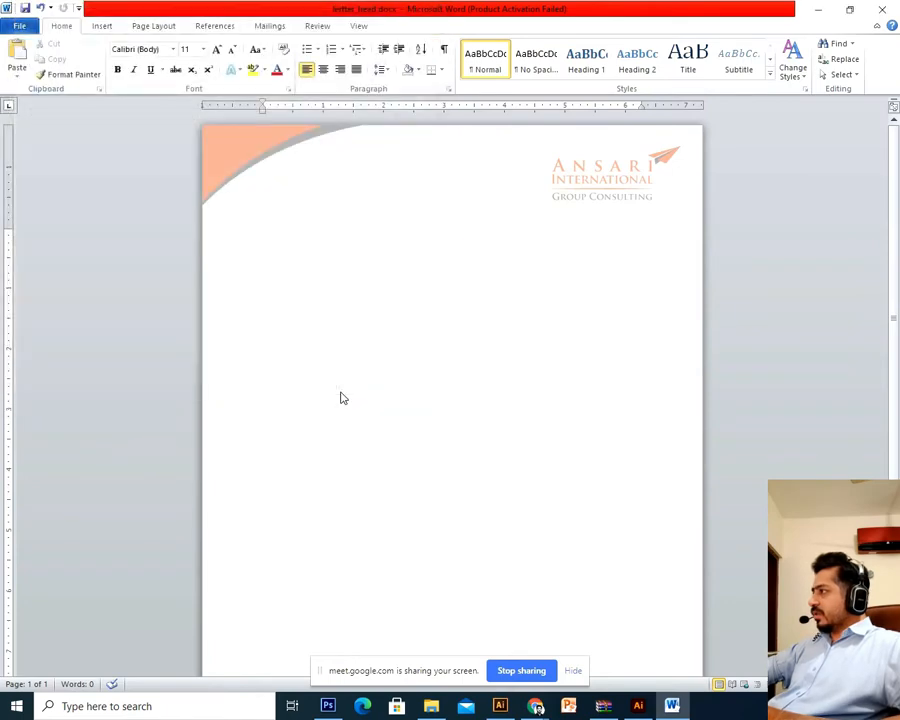
Step: Open lertter_head.pdf from the Desktop in Chrome and examine the page from header to footer
left_click(819, 9)
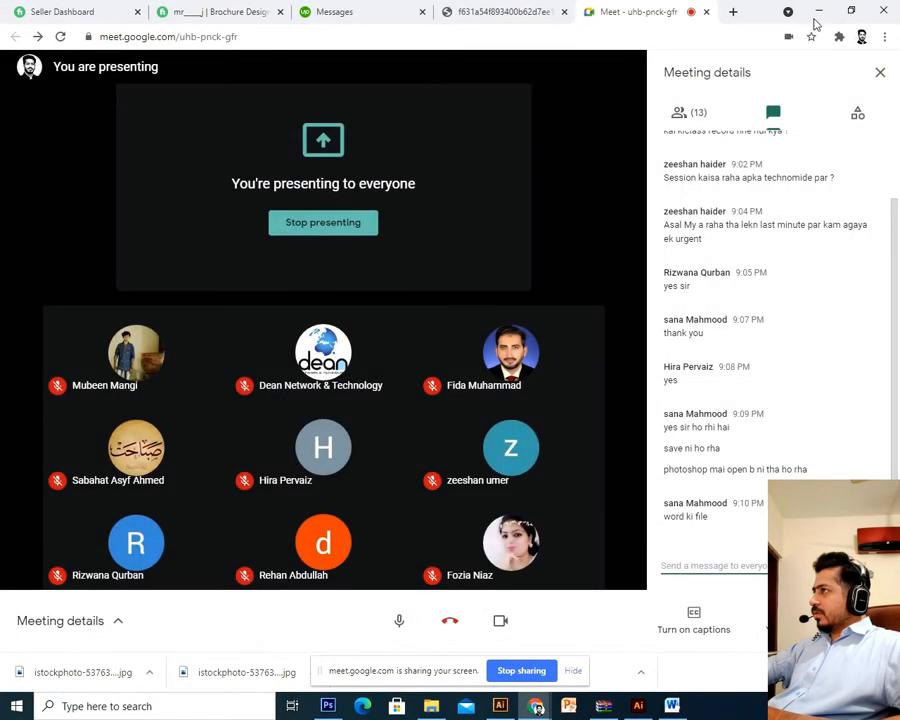
left_click(819, 11)
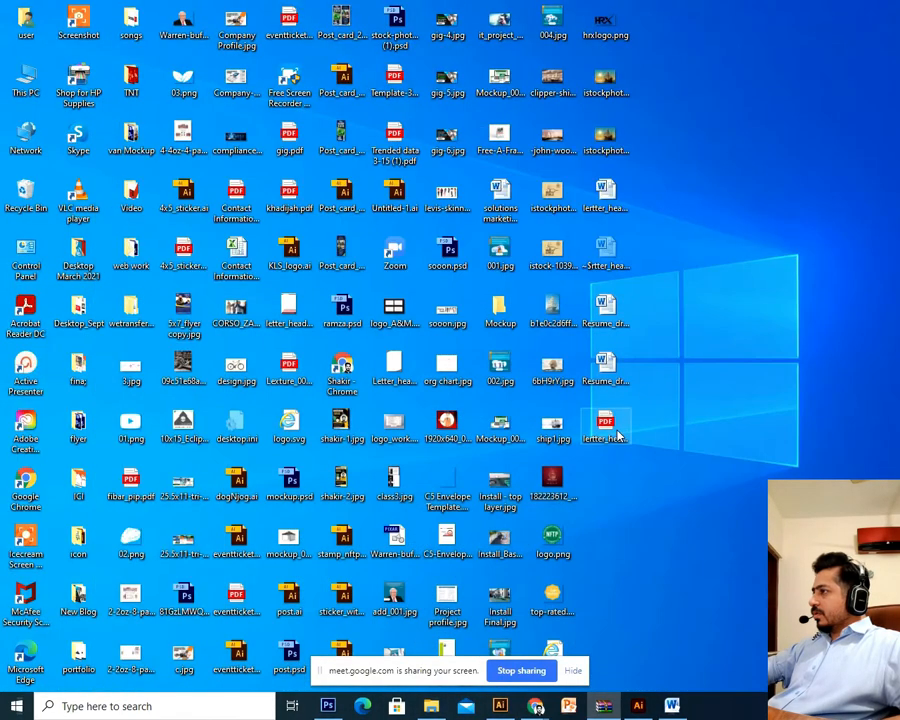
left_click_drag(617, 435, 752, 8)
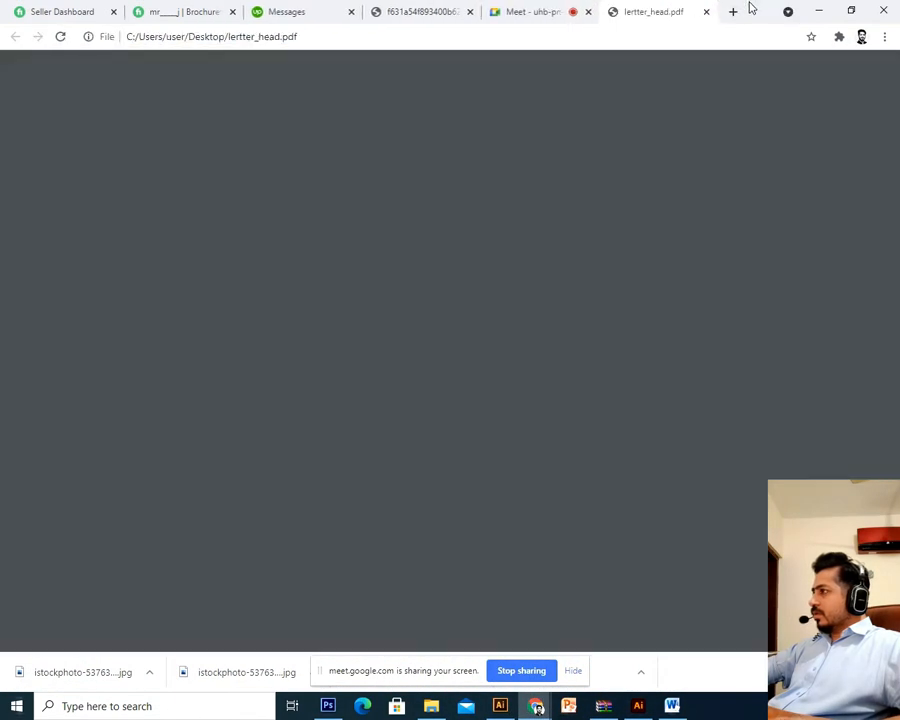
scroll(441, 287, "down", 3)
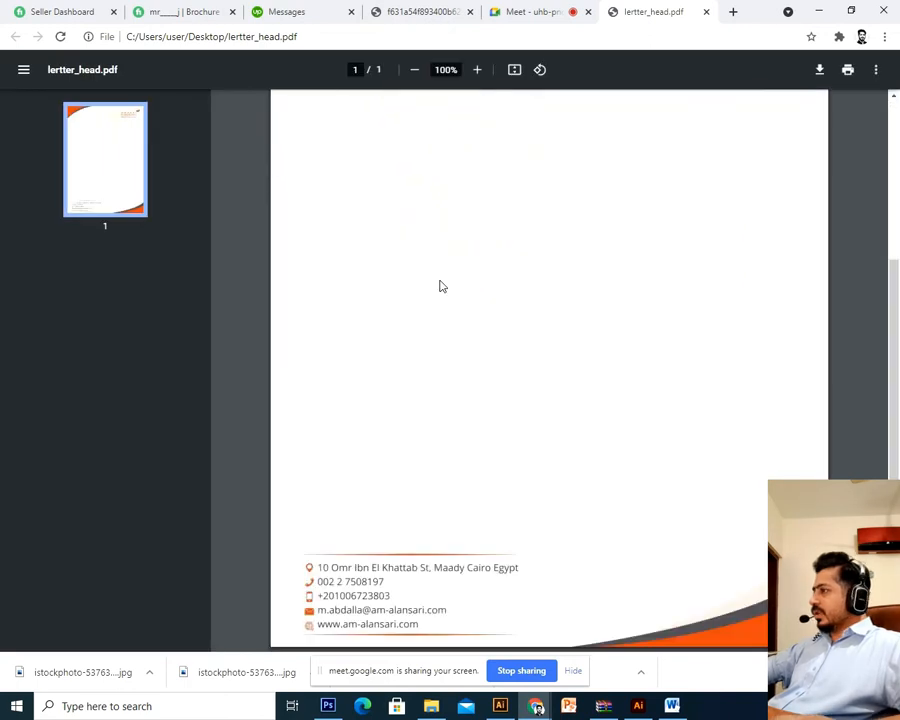
scroll(441, 287, "up", 3)
Step: Return to the Meet call and admit the participant waiting to join
left_click(530, 10)
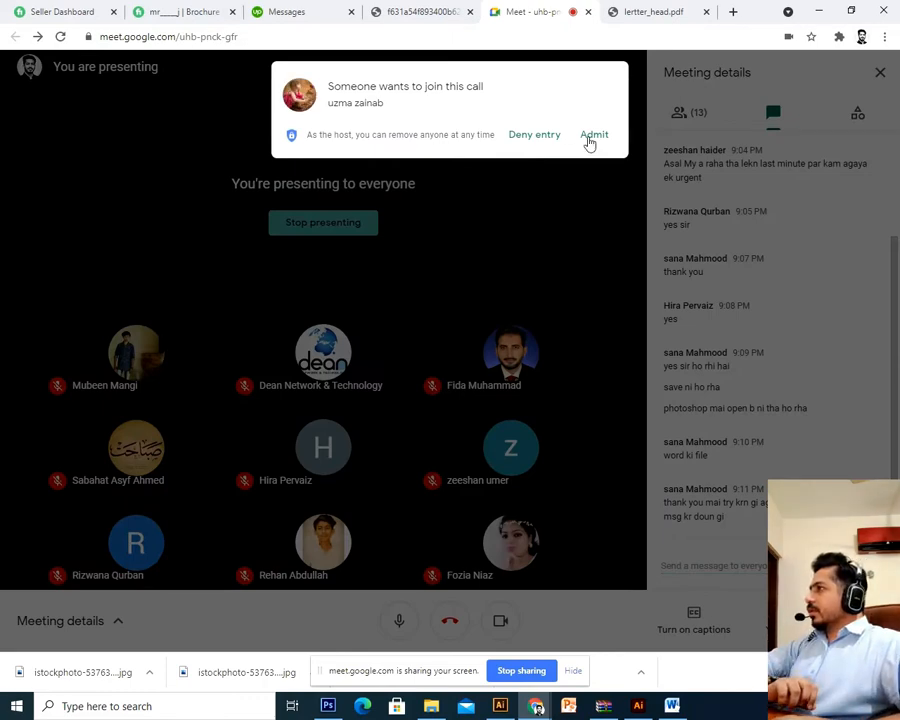
left_click(593, 136)
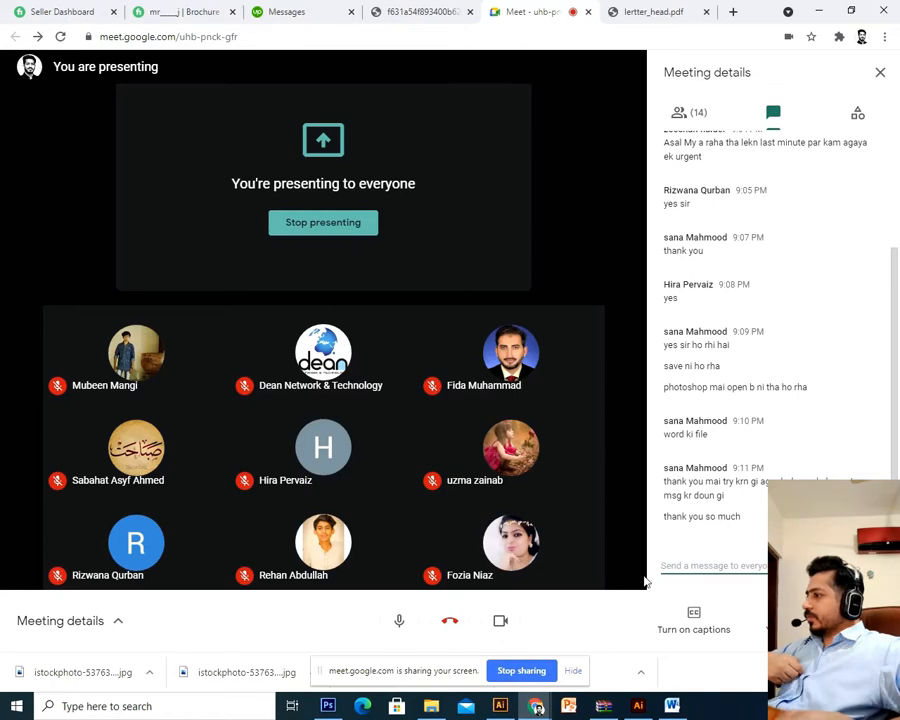
Step: Switch to Illustrator and delete the red shape on the artboard and the box drawing beside it
left_click(638, 706)
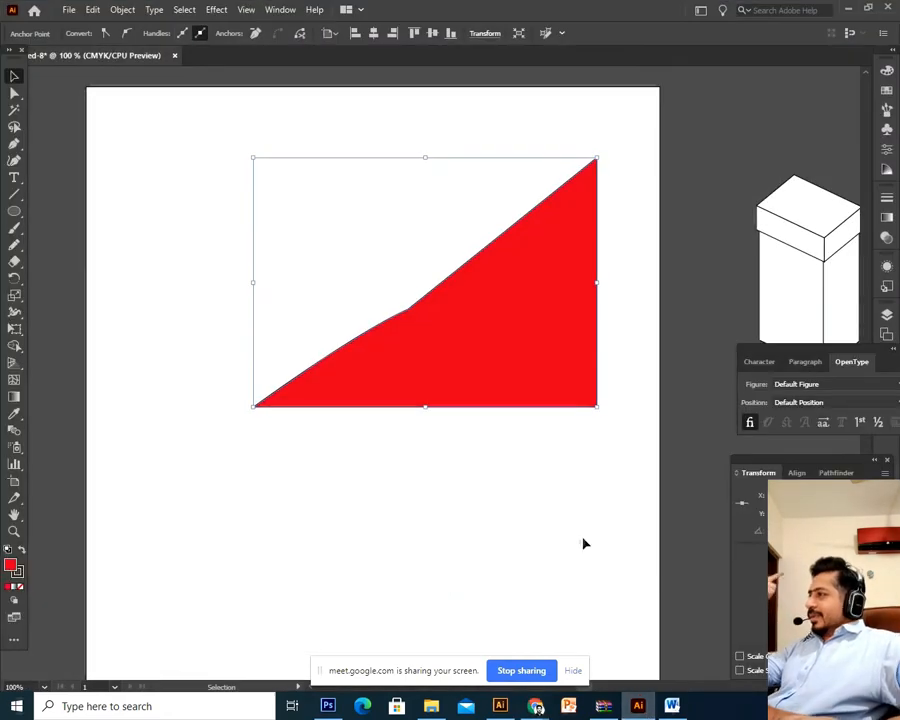
left_click_drag(652, 114, 175, 540)
key("Delete")
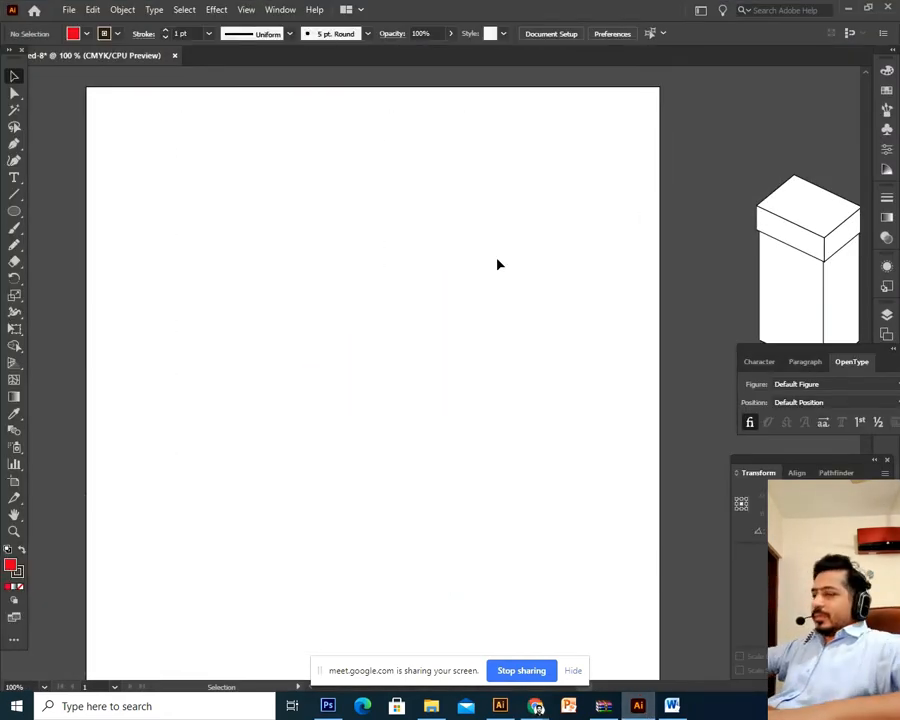
key("ctrl+minus")
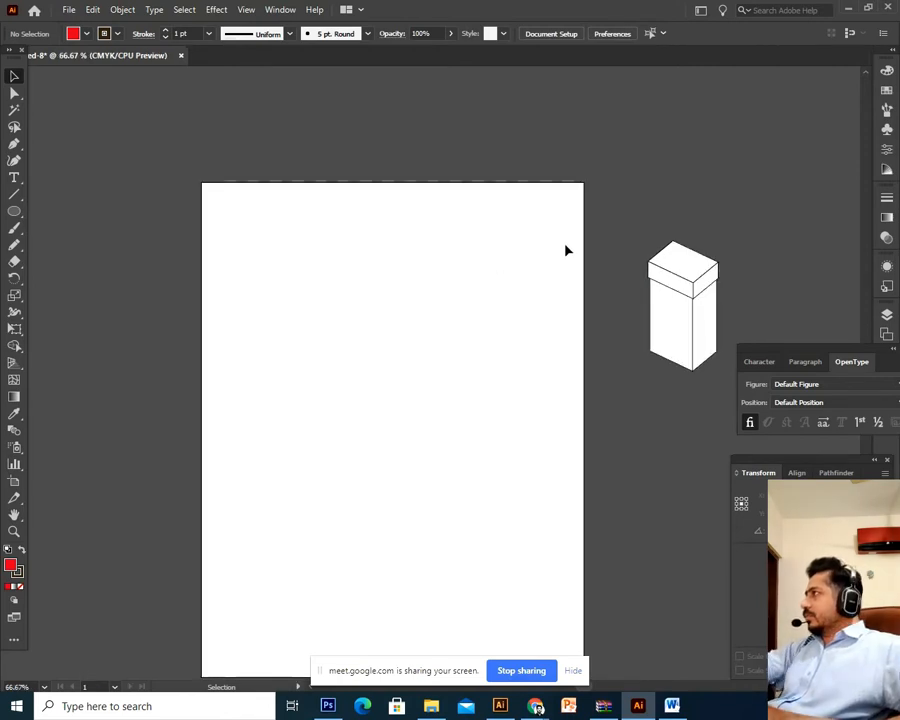
left_click_drag(779, 110, 560, 486)
key("Delete")
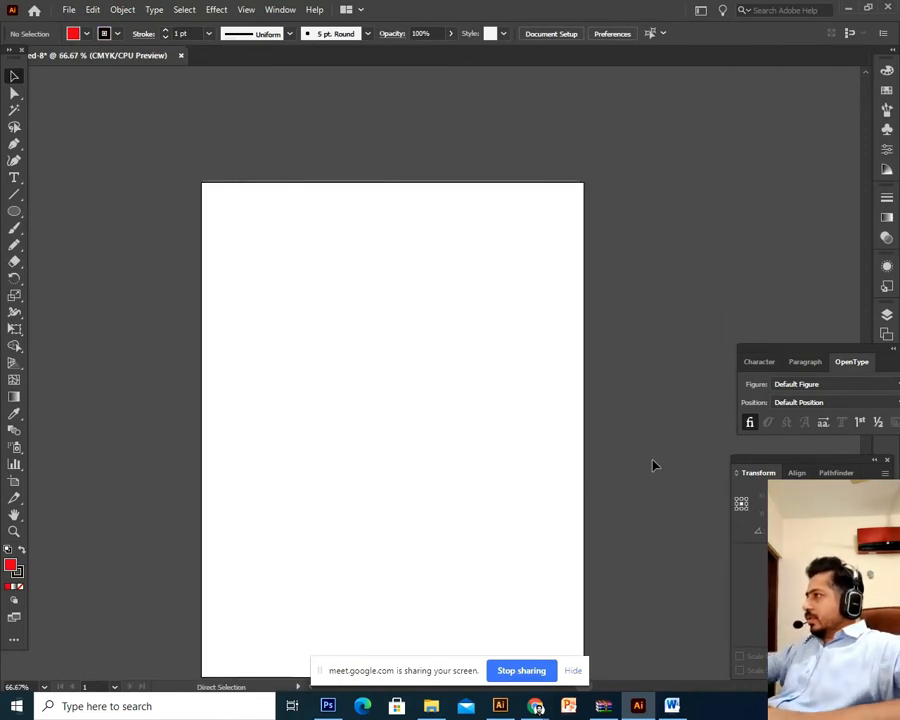
scroll(552, 410, "down", 2)
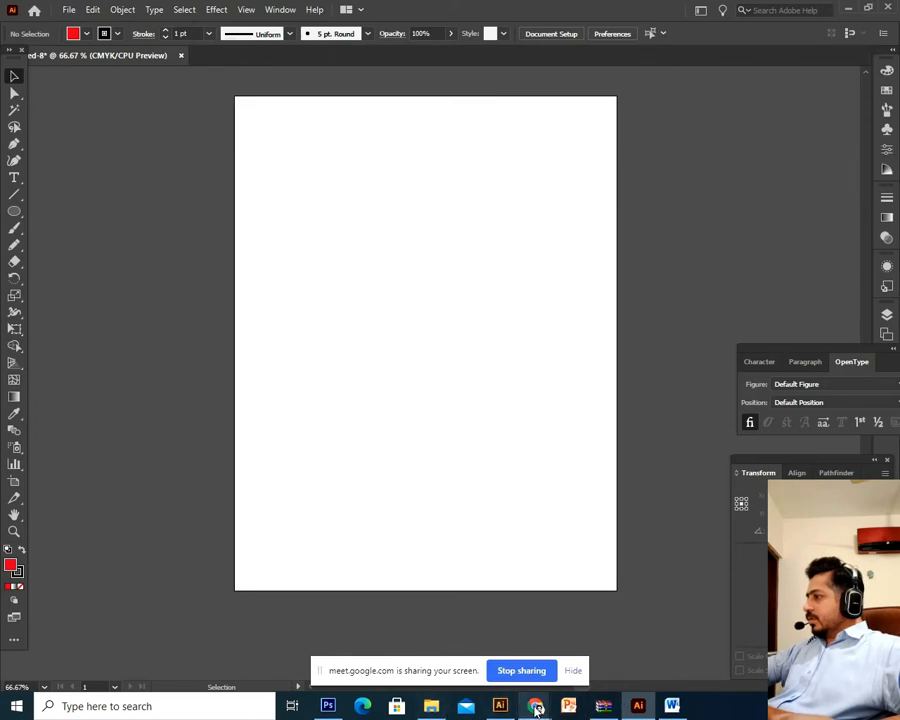
mouse_move(537, 707)
left_click(496, 659)
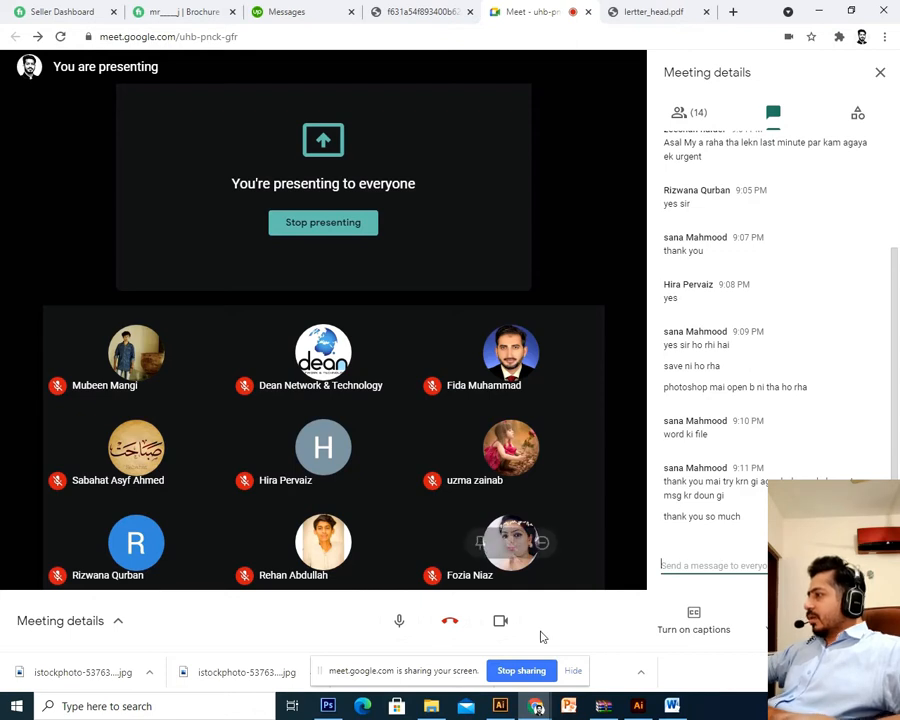
Step: Return to Illustrator and draw a small circle near the artboard's upper-left corner with the Ellipse tool
left_click(638, 706)
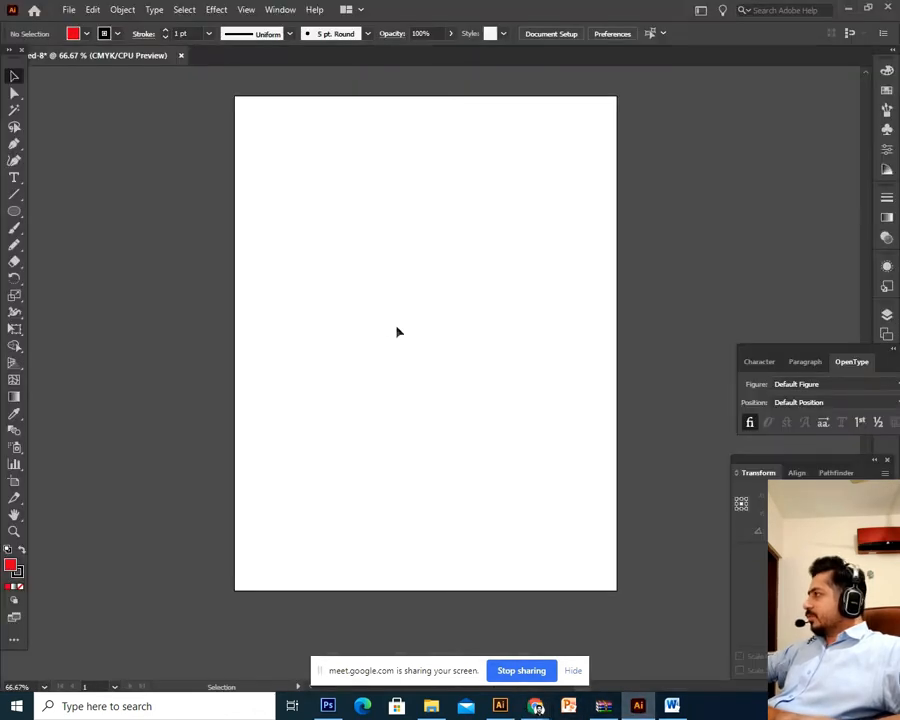
left_click(14, 211)
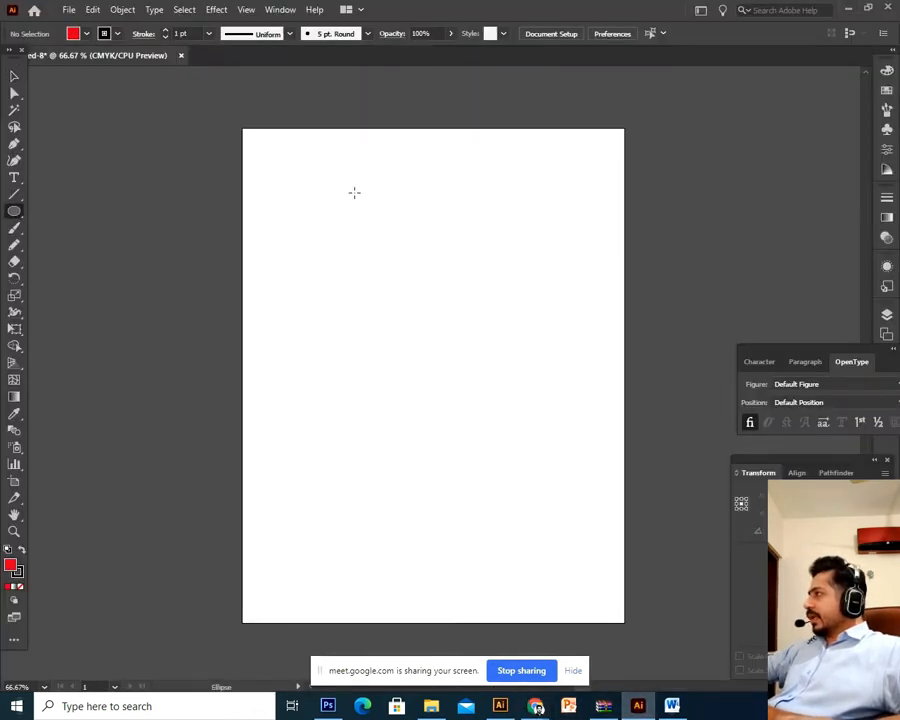
key("ctrl+1")
left_click_drag(227, 137, 312, 282)
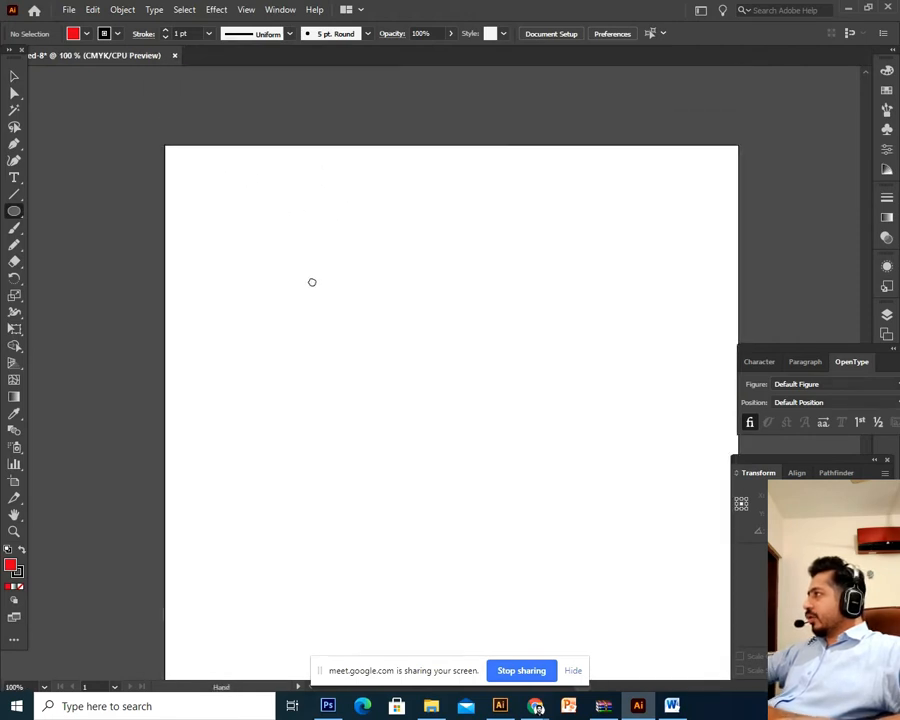
left_click_drag(211, 177, 256, 205)
Step: Remove the circle's fill so that only its 1 pt black outline is left, and deselect it
left_click(14, 76)
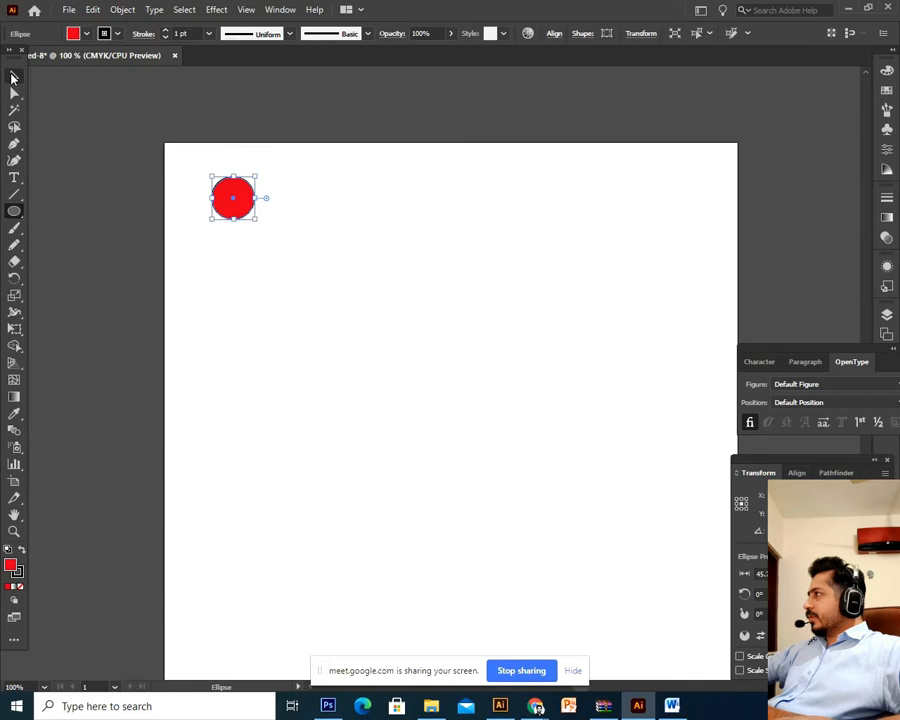
left_click(20, 586)
left_click(106, 470)
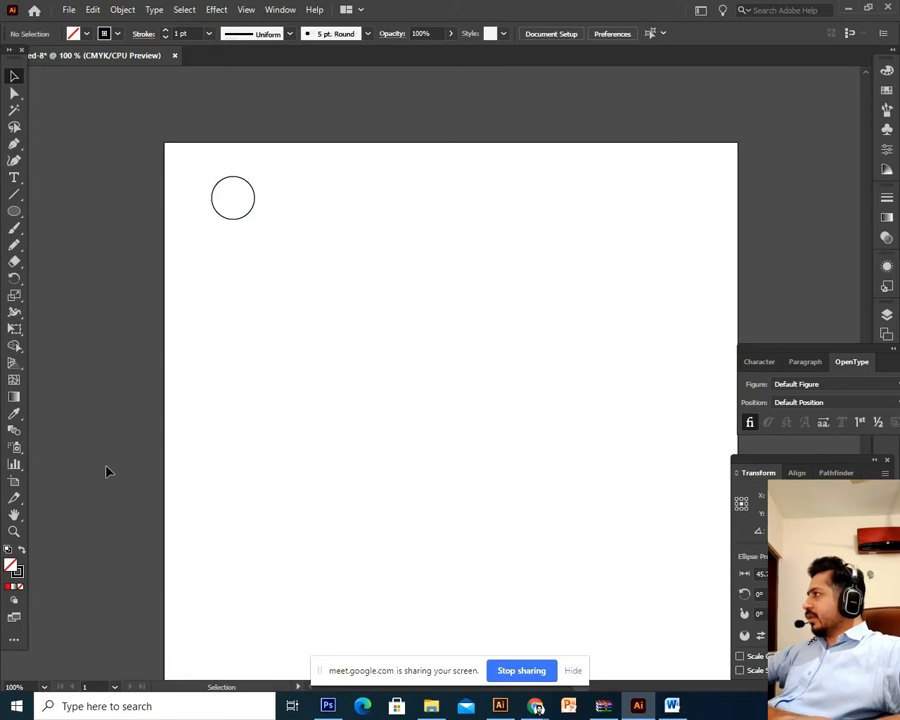
Step: Copy the circle horizontally to its right with a small gap and repeat the transformation to make a row of eleven circles
left_click(253, 213)
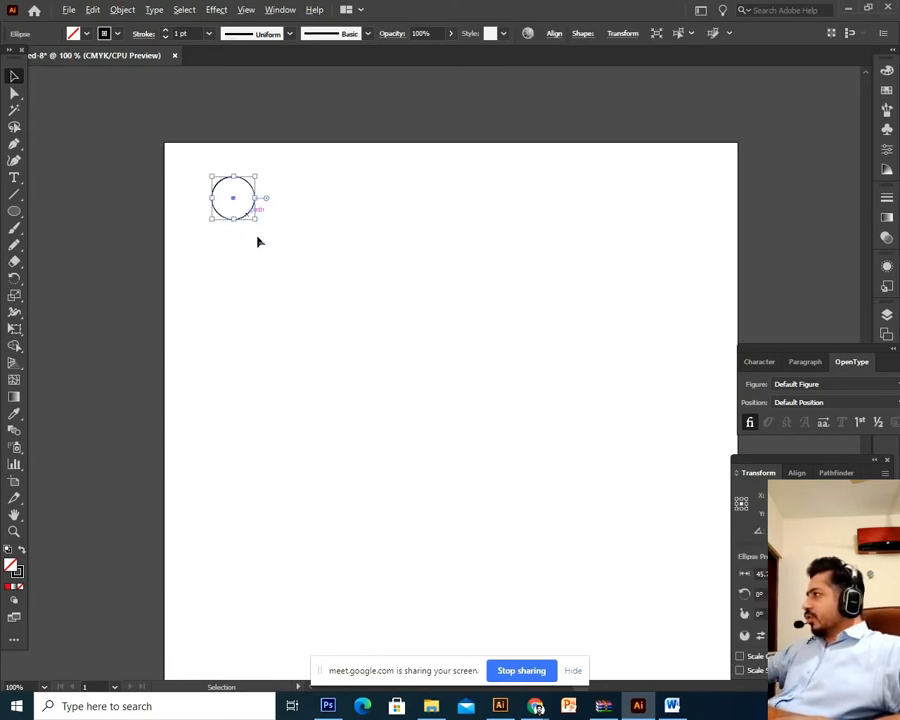
left_click_drag(247, 218, 296, 220)
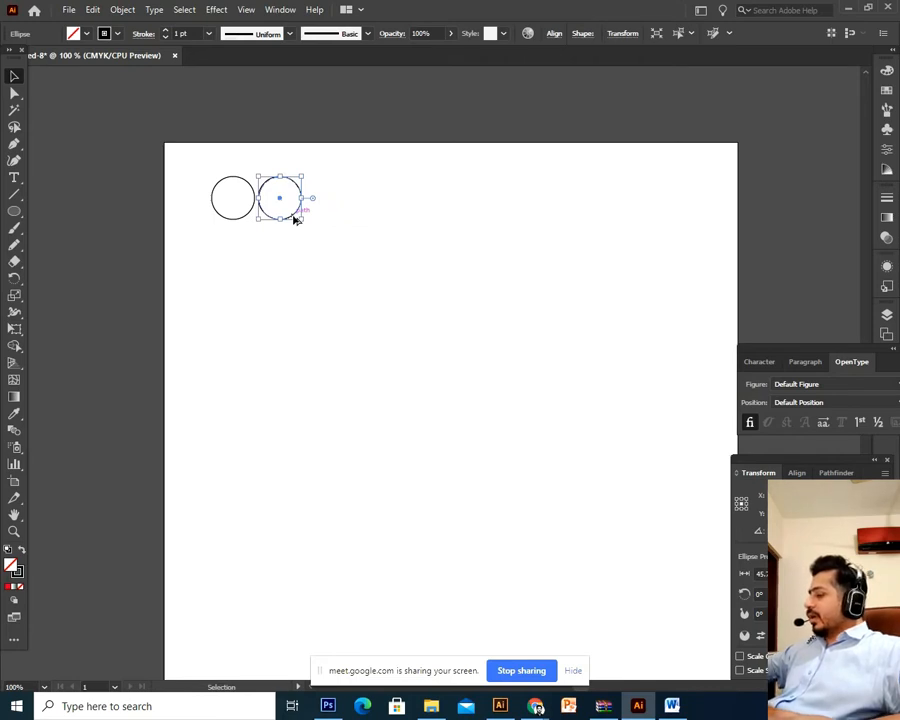
key("a")
key("ctrl+d")
key("ctrl+d")
key("ctrl+d")
key("ctrl+d")
key("ctrl+d")
key("ctrl+d")
key("ctrl+d")
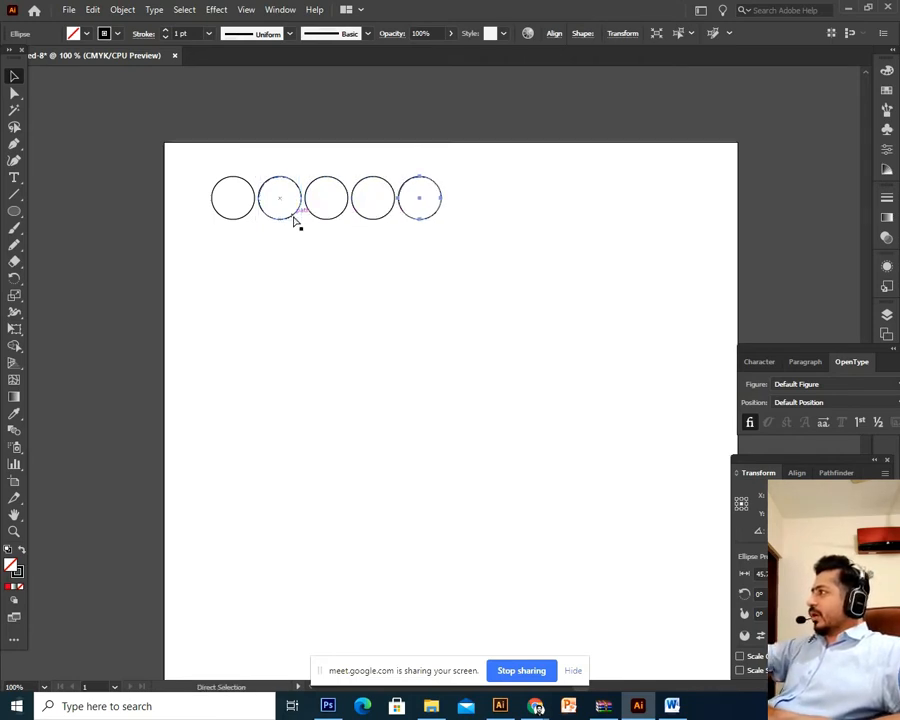
key("ctrl+d")
key("ctrl+d")
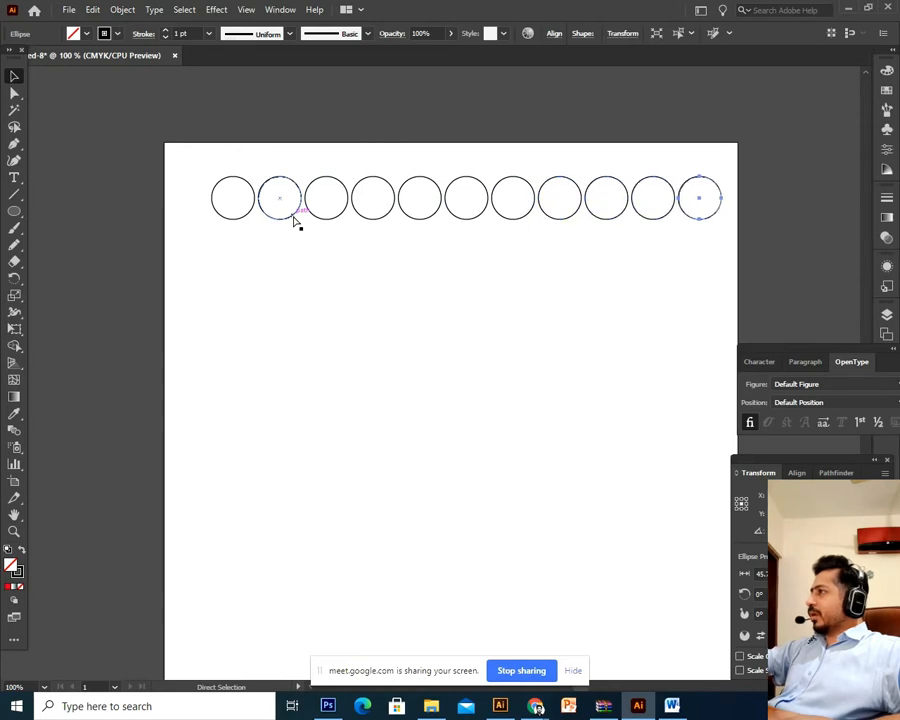
key("v")
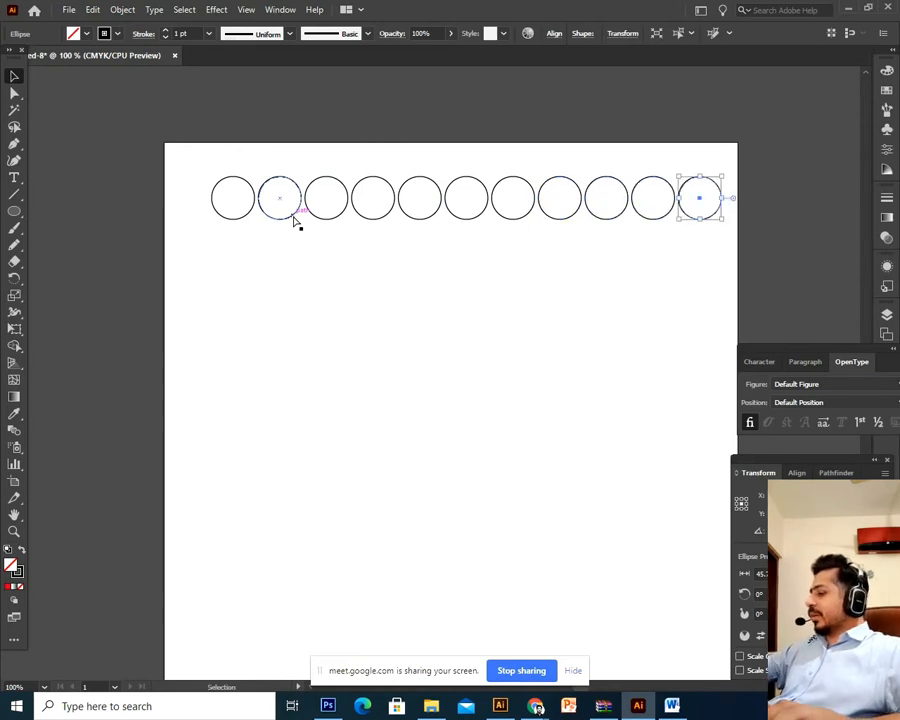
Step: Try extending the row with three more repeated circle copies past the artboard's right edge, and undo them
key("a")
key("ctrl+d")
key("ctrl+d")
key("ctrl+d")
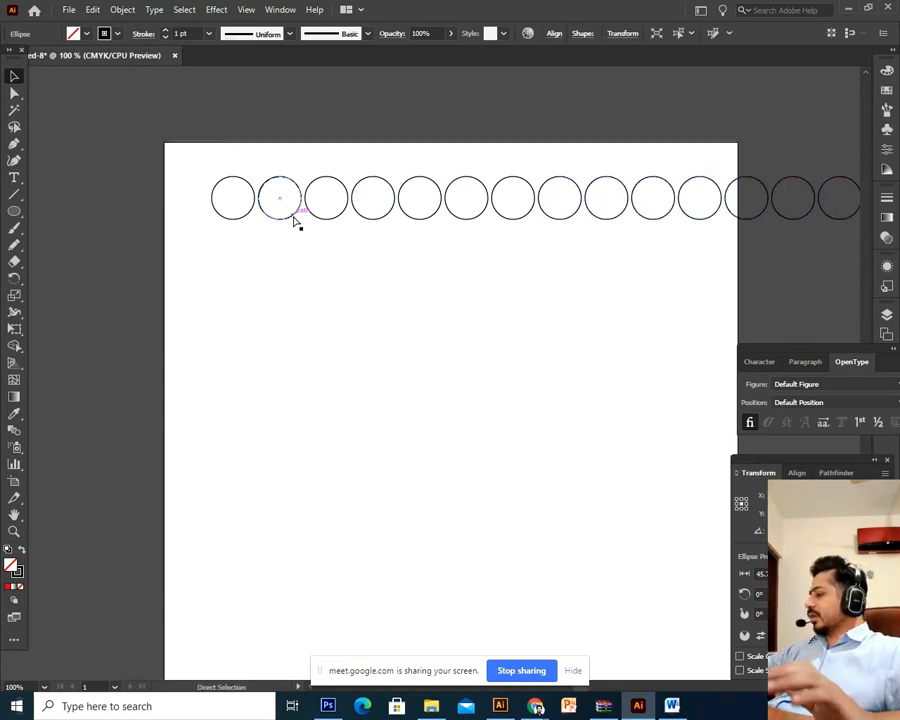
key("ctrl+z")
key("ctrl+z")
key("ctrl+z")
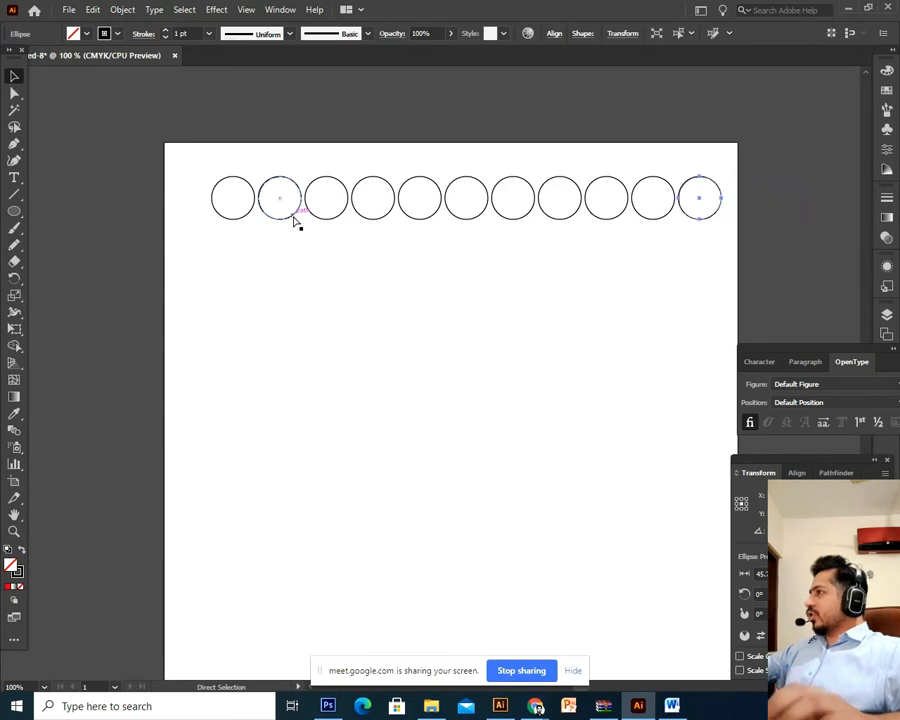
Step: Delete every circle in the row except the first one, and move that circle closer to the artboard's left edge
key("Delete")
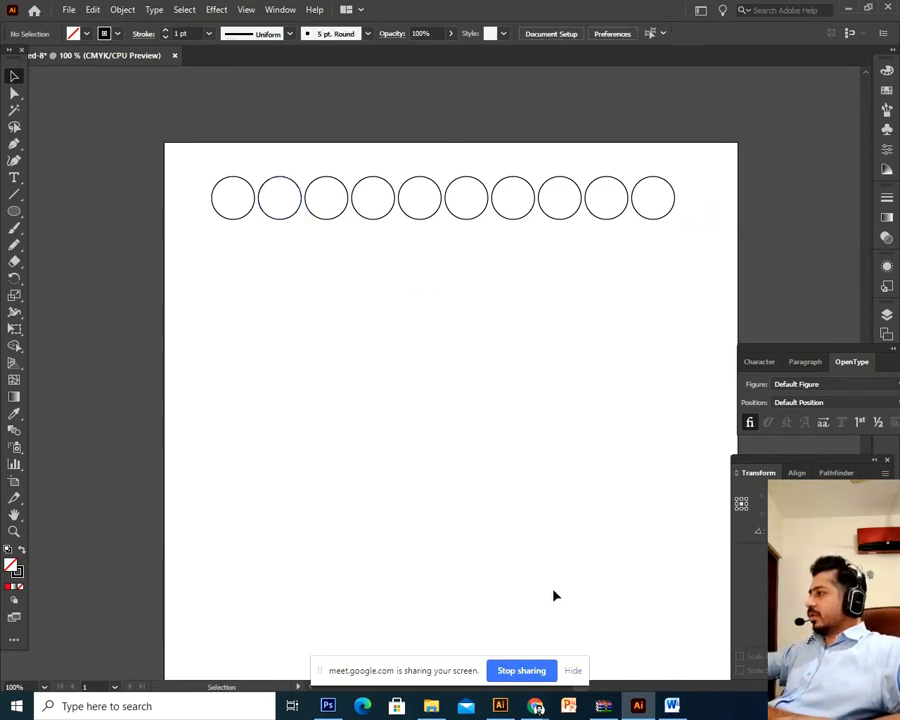
mouse_move(505, 705)
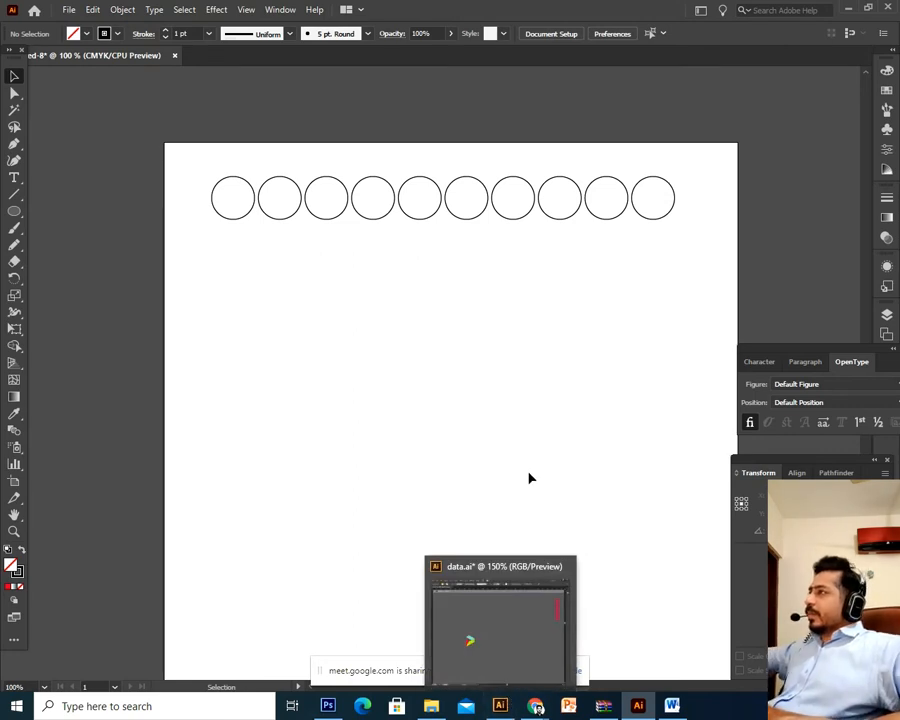
left_click_drag(734, 125, 285, 346)
key("Delete")
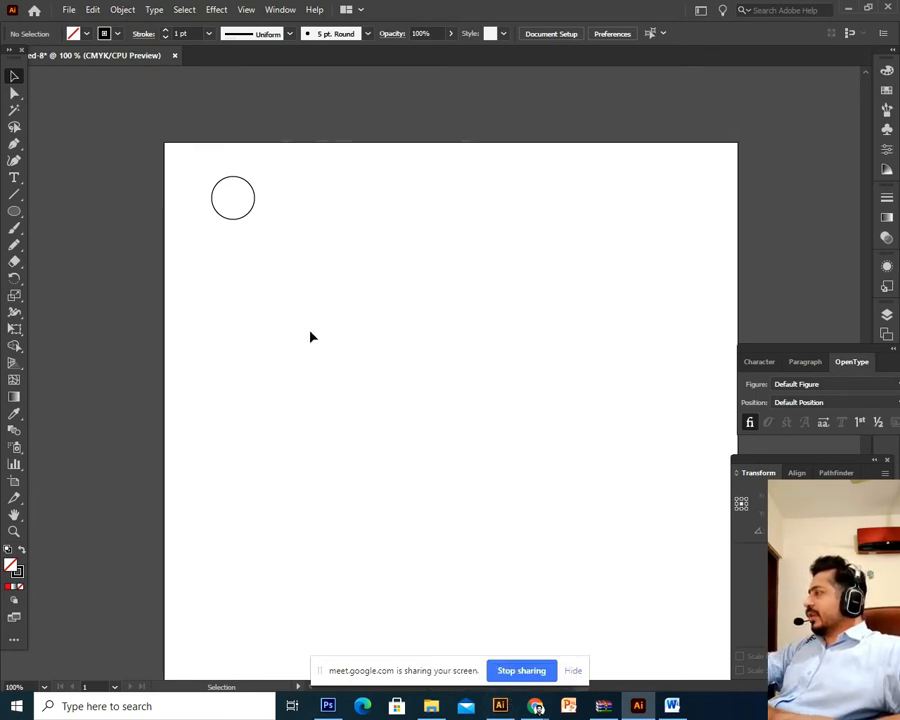
left_click_drag(237, 219, 212, 218)
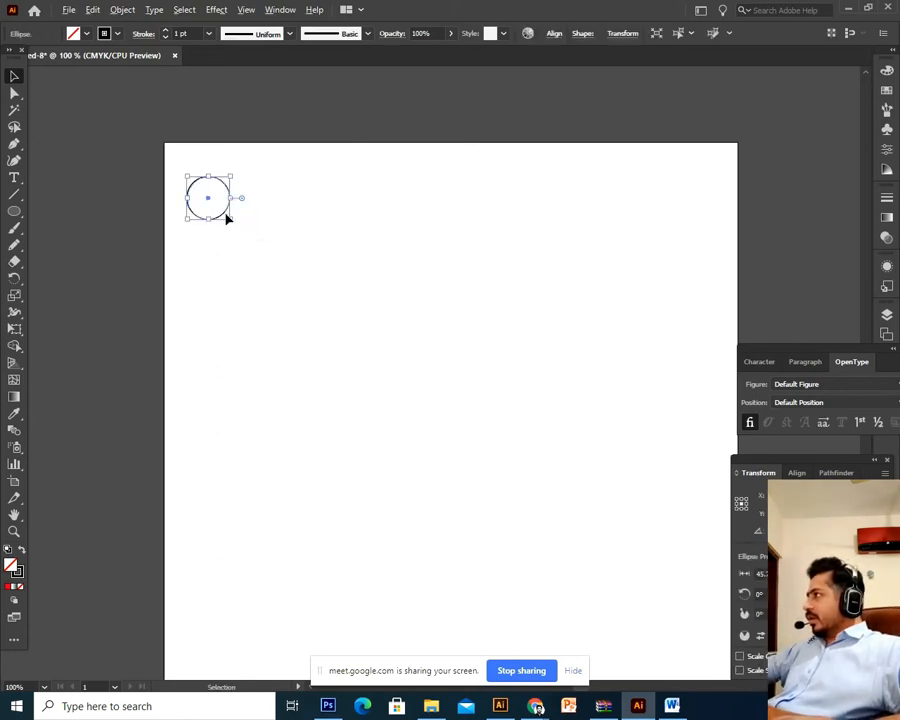
Step: Copy the circle straight down with a small gap and repeat the transformation to make a column of 17 circles running past the artboard's lower edge
left_click_drag(226, 215, 222, 262)
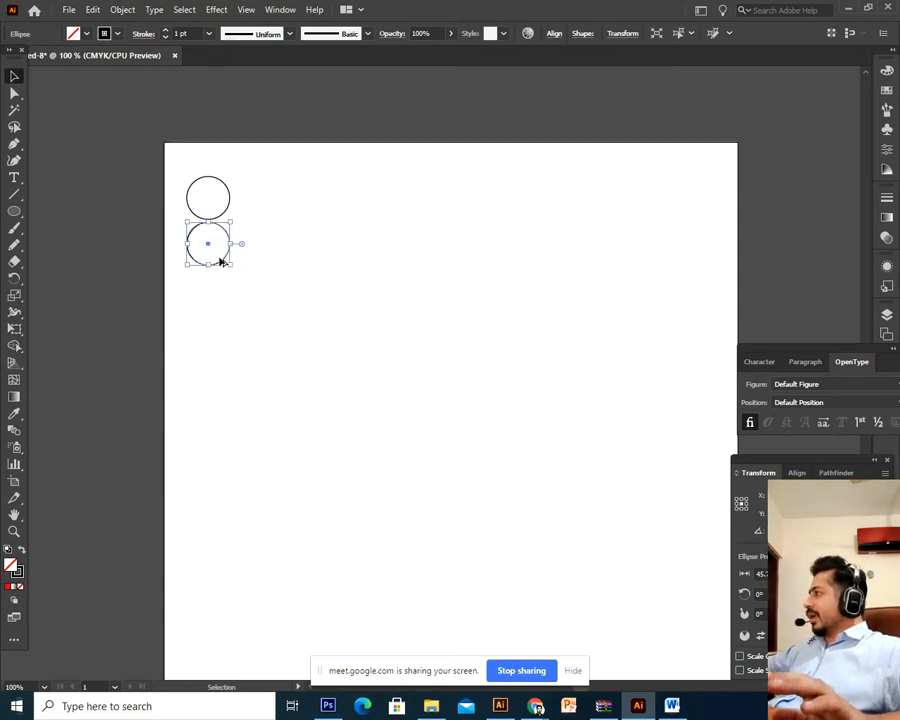
key("ctrl+d")
key("ctrl+d")
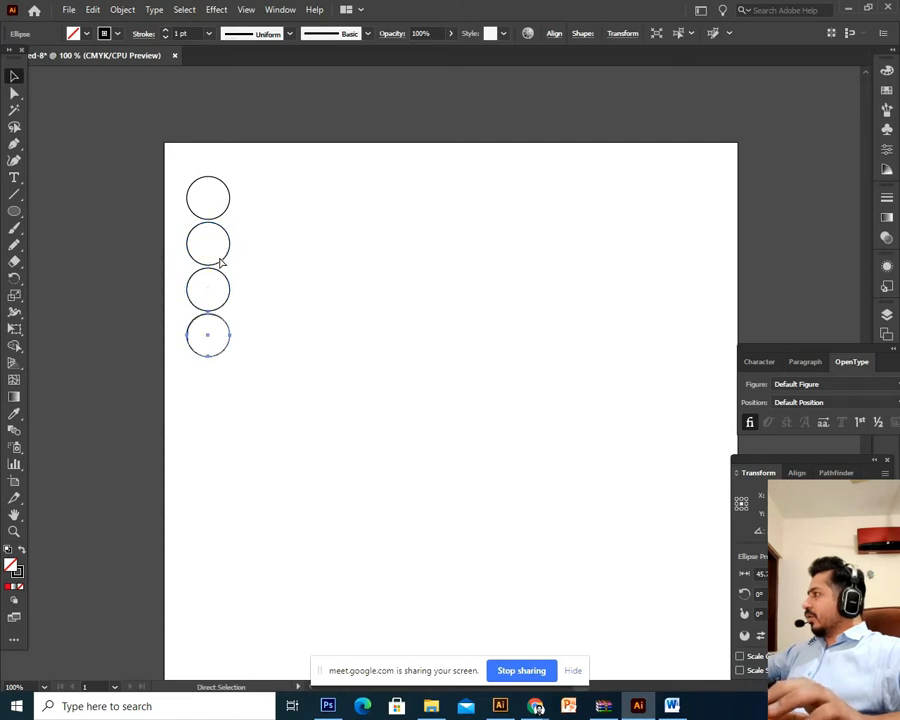
key("ctrl+d")
key("ctrl+d")
key("ctrl+d")
key("ctrl+d")
key("ctrl+d")
key("ctrl+d")
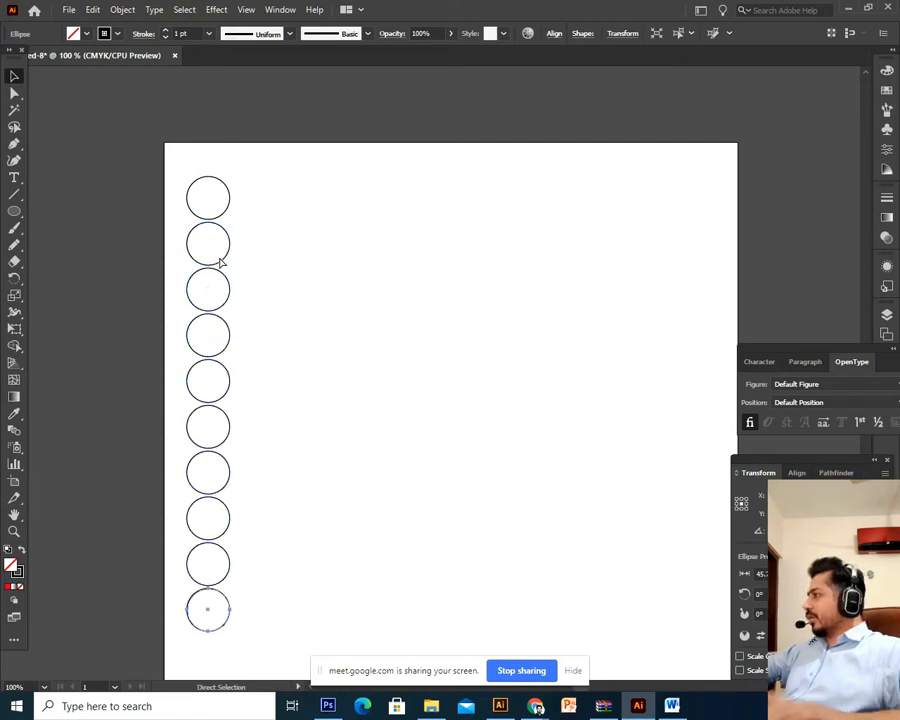
key("ctrl+minus")
key("ctrl+d")
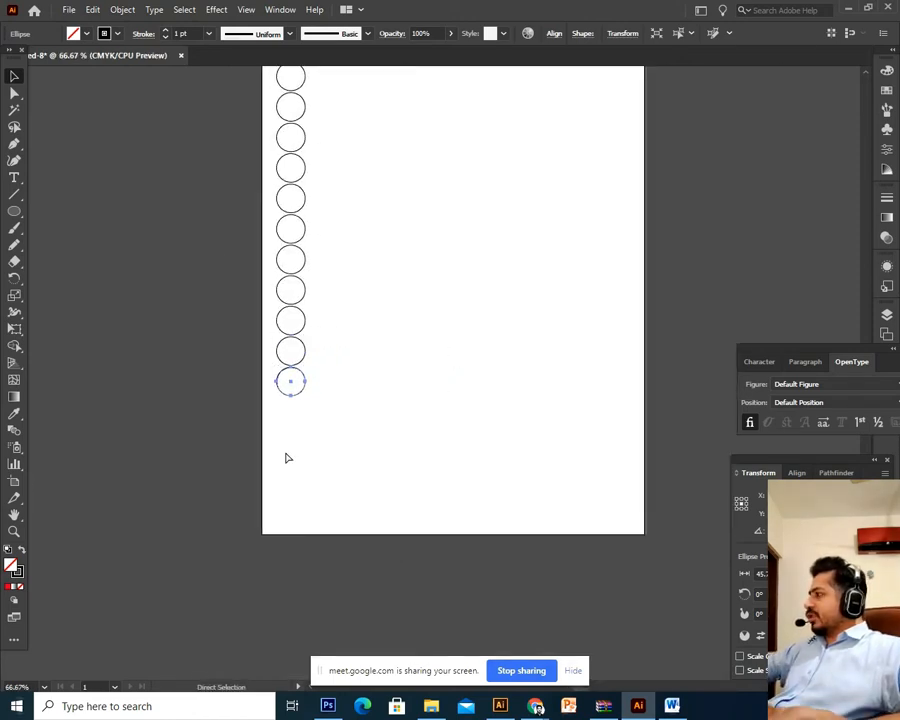
key("ctrl+d")
key("ctrl+d")
key("ctrl+d")
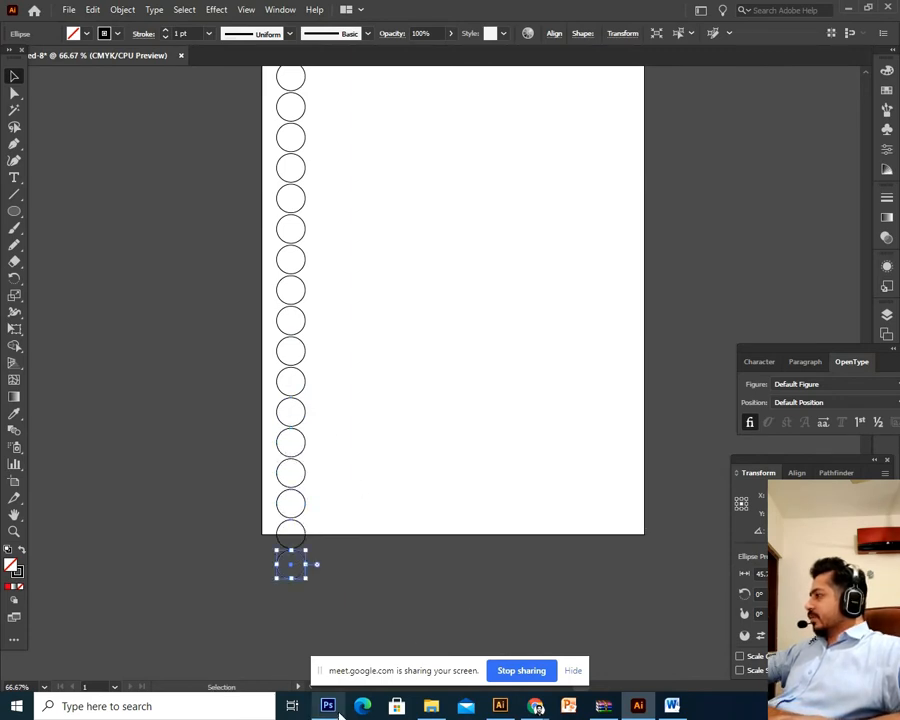
Step: Select the entire column of circles and delete it to leave the artboard empty
mouse_move(339, 708)
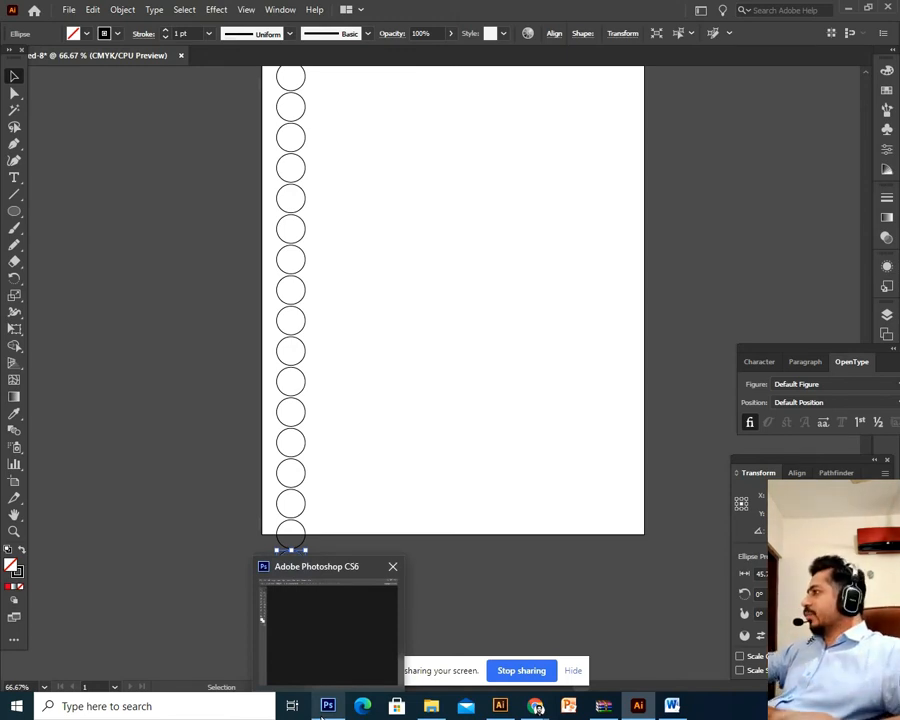
left_click(438, 378)
left_click_drag(438, 179, 443, 246)
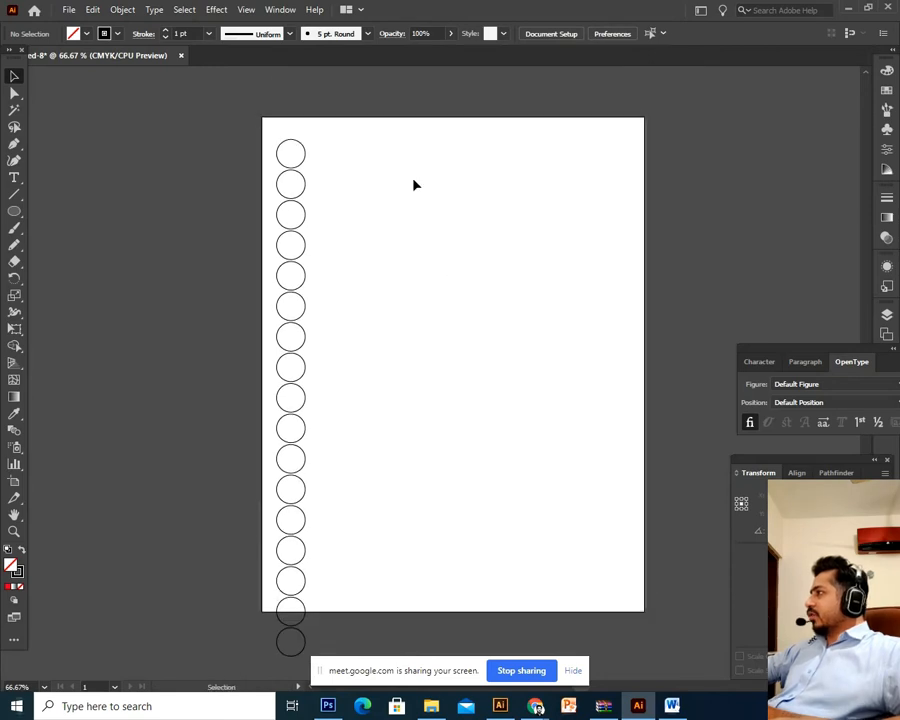
left_click_drag(376, 110, 224, 660)
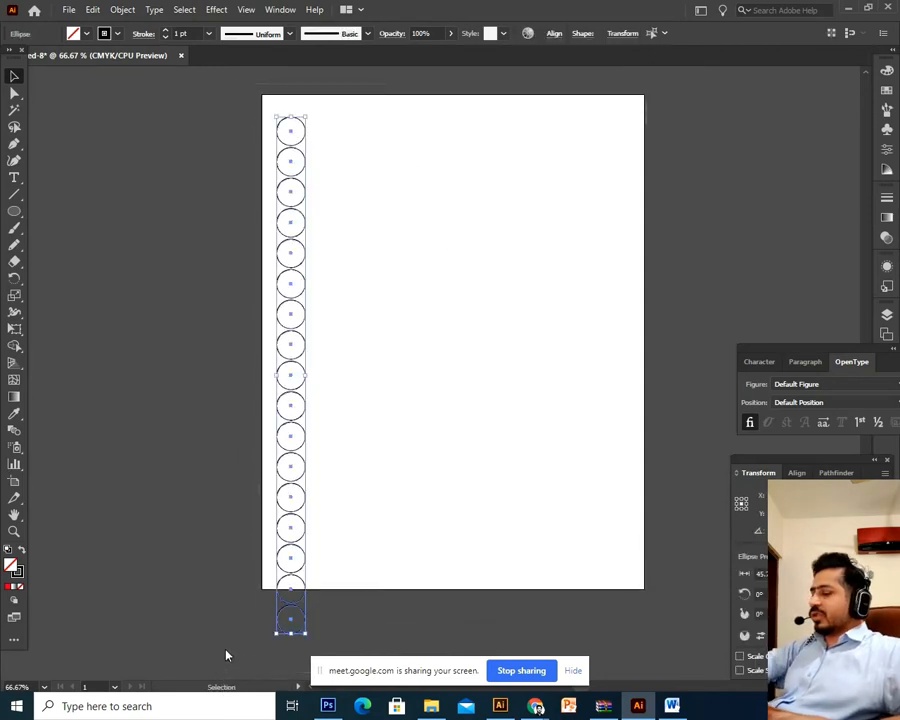
key("Delete")
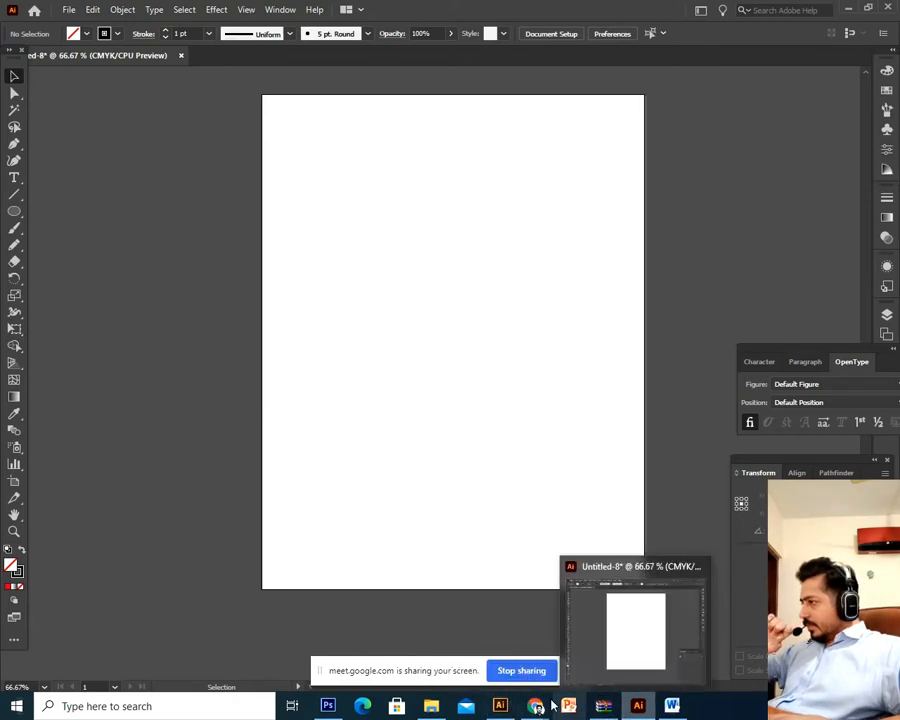
Step: Switch to the Google Meet call in Chrome and admit the participant who is waiting to join
mouse_move(540, 708)
left_click(474, 640)
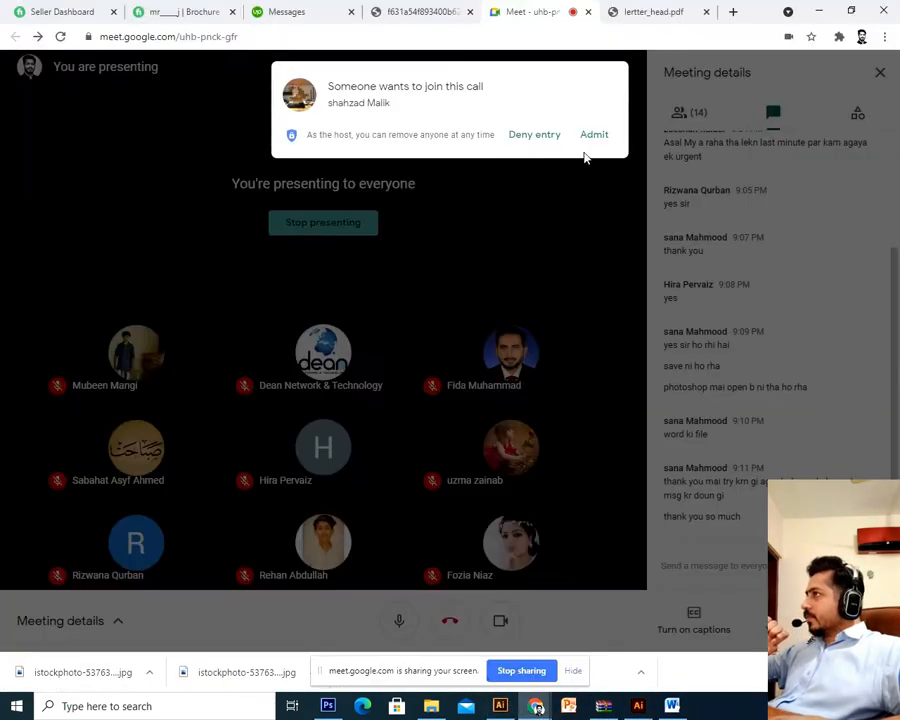
left_click(595, 135)
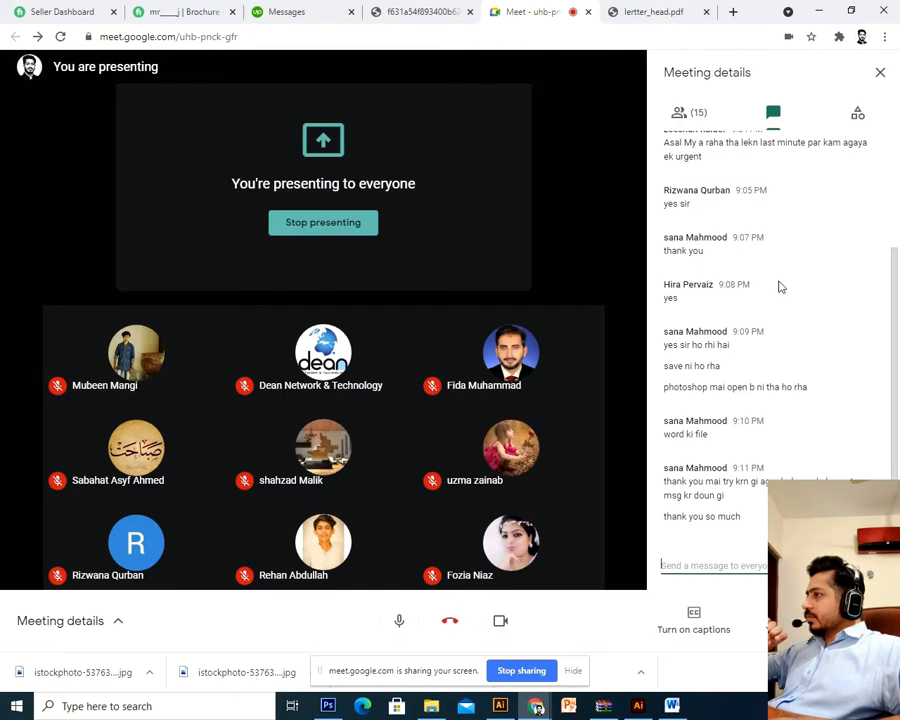
mouse_move(574, 430)
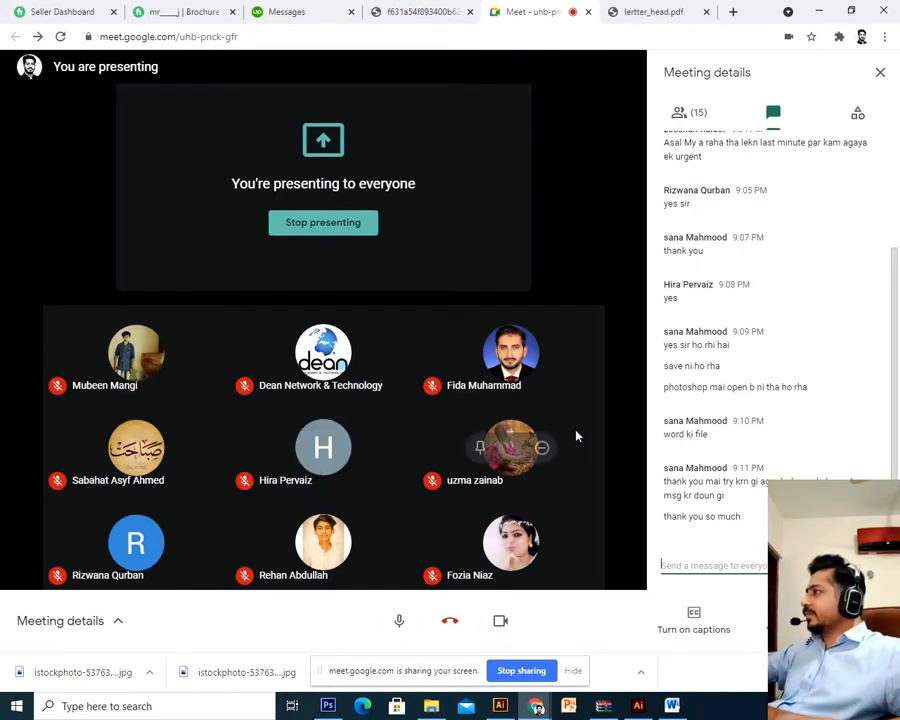
Step: Search Google for "sonic black and white" in a new browser tab
left_click(420, 11)
left_click(530, 11)
left_click(650, 11)
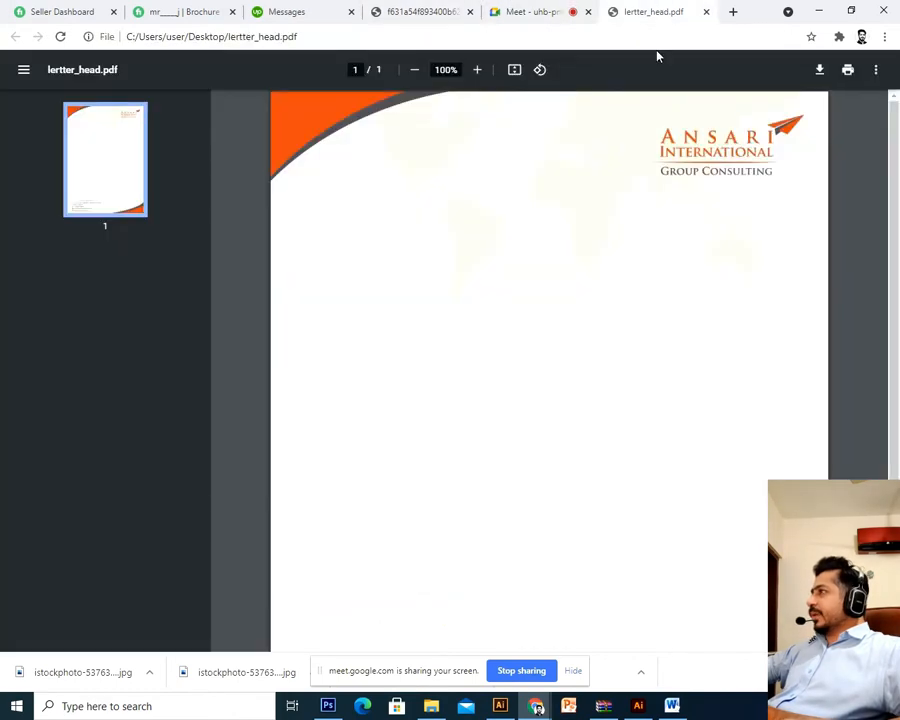
left_click(736, 13)
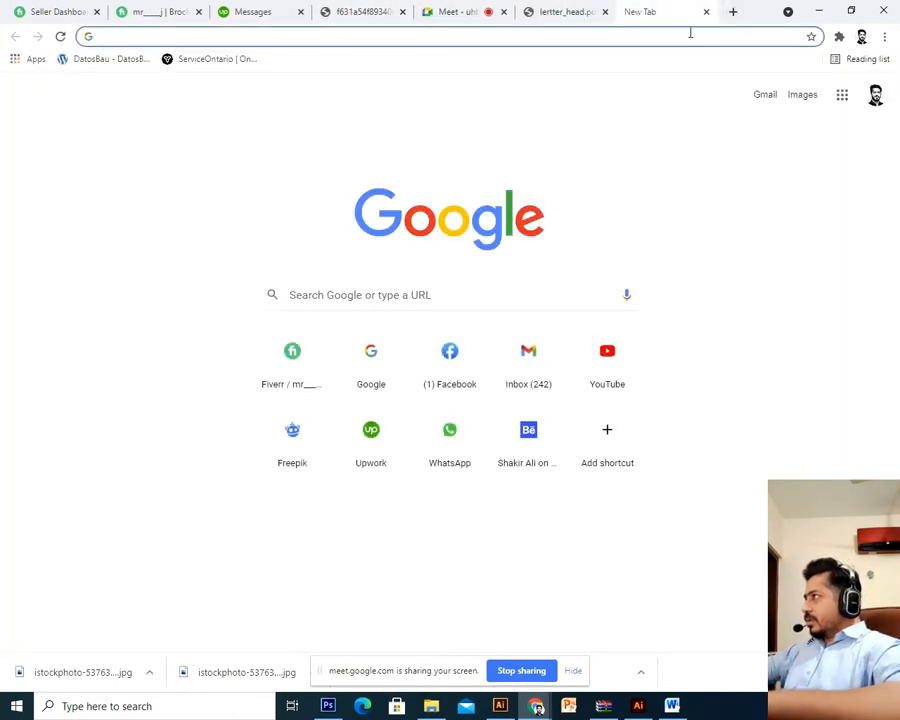
type("sonic ")
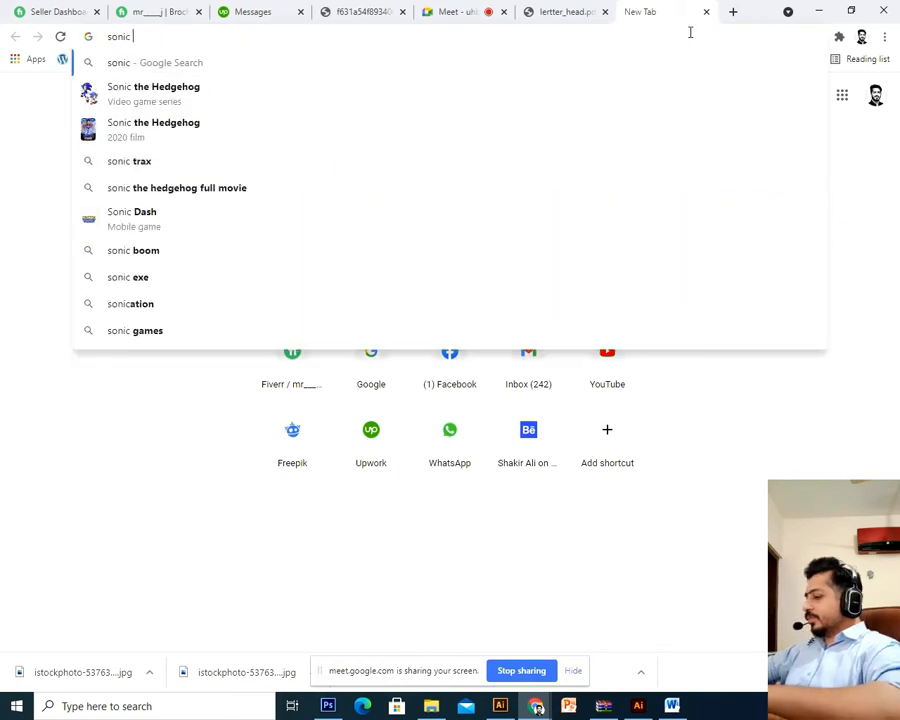
type("black")
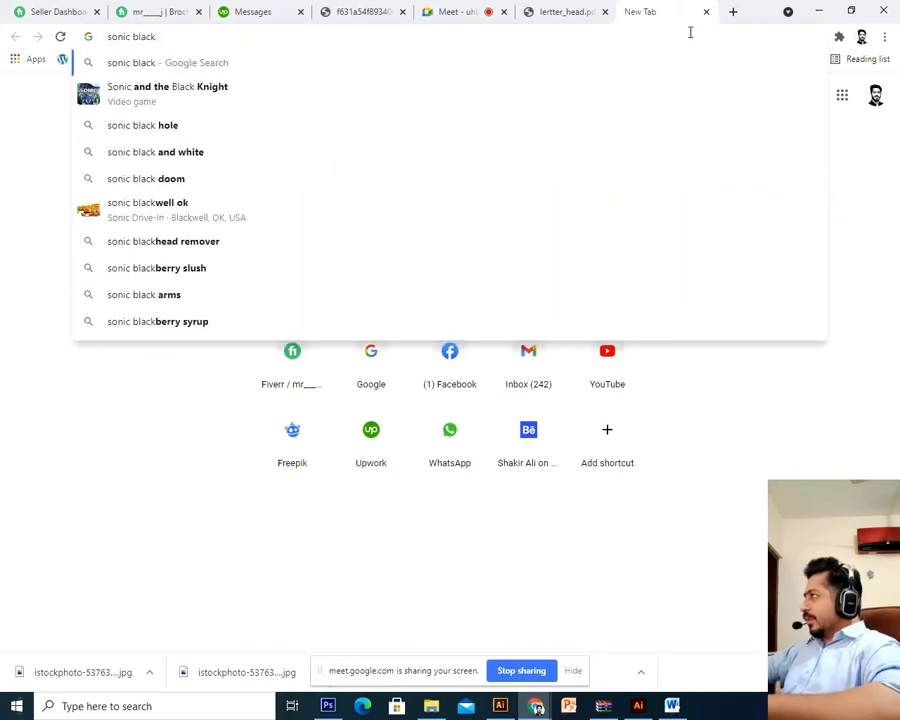
type("and w")
key("BackSpace")
key("BackSpace")
key("BackSpace")
key("BackSpace")
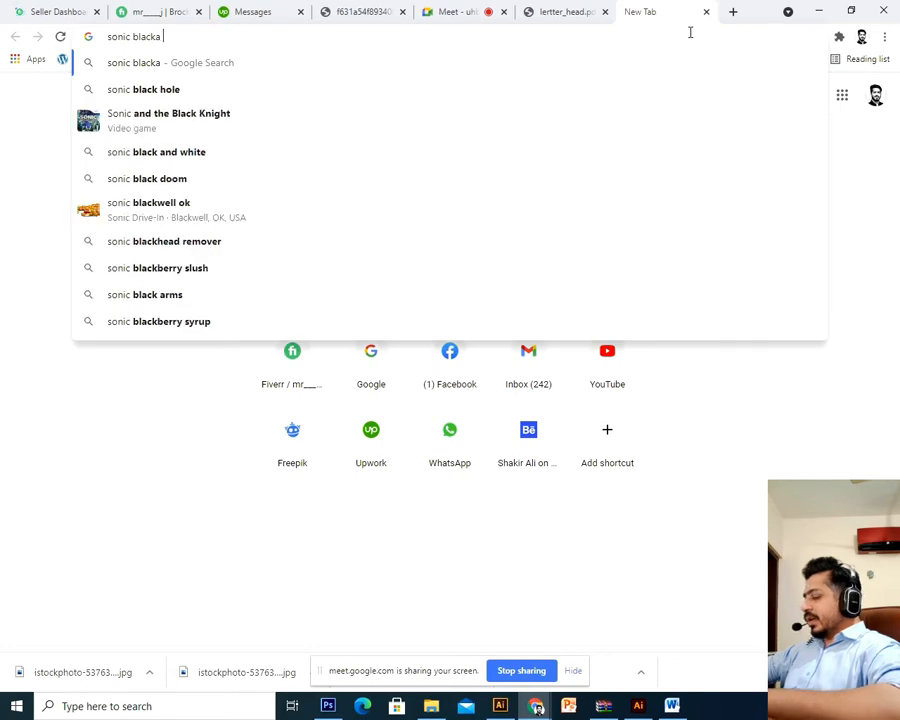
key("BackSpace")
type("and wh")
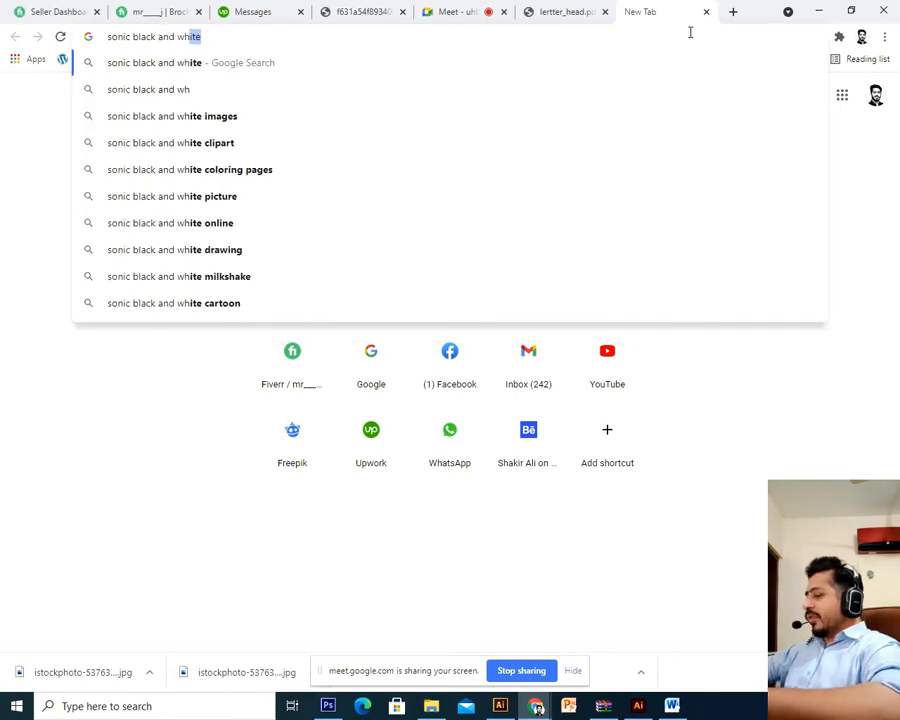
key("BackSpace")
type("ite")
key("Return")
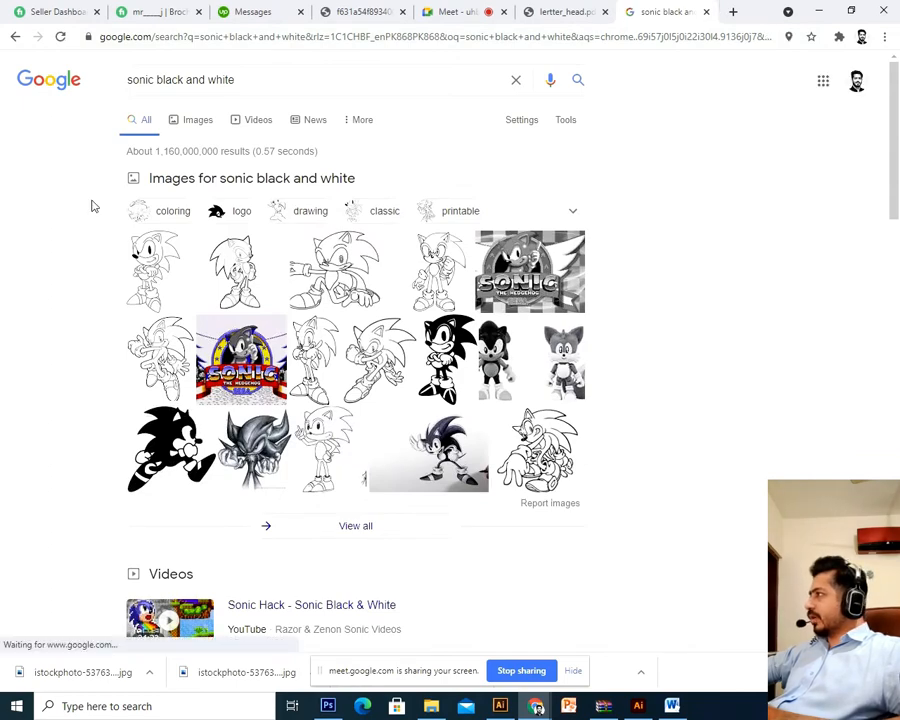
Step: Show the image results, preview the pixy.org outline of Sonic with crossed arms, and copy the image
left_click(195, 128)
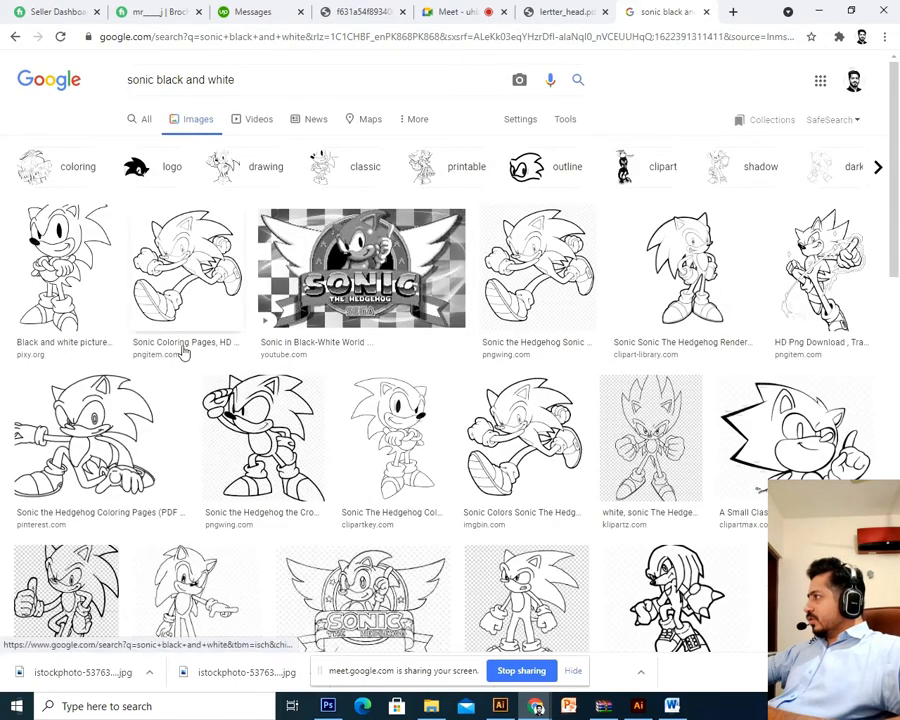
left_click(90, 305)
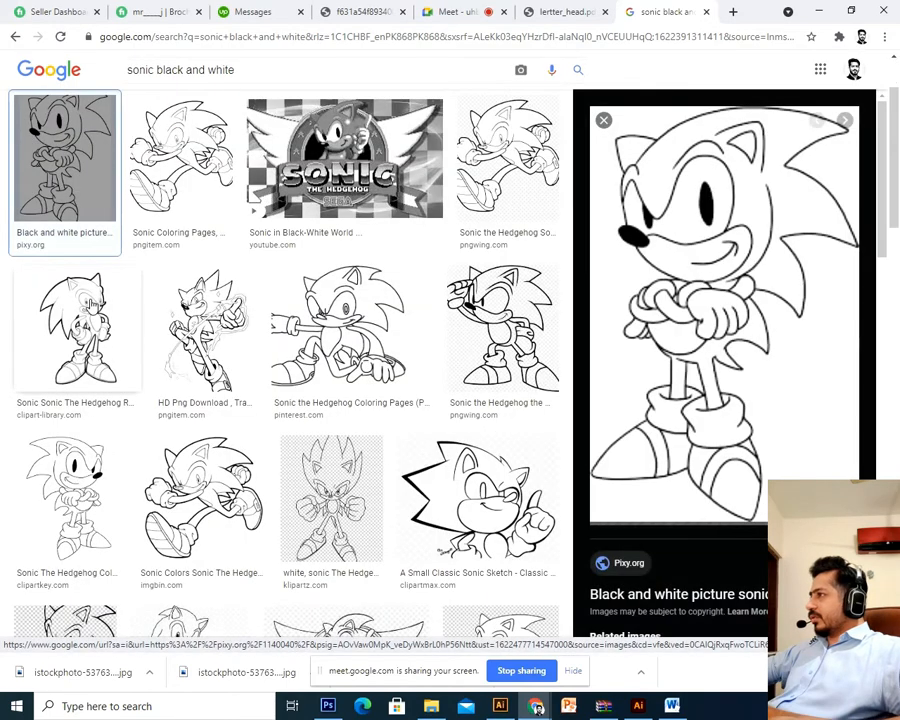
right_click(716, 390)
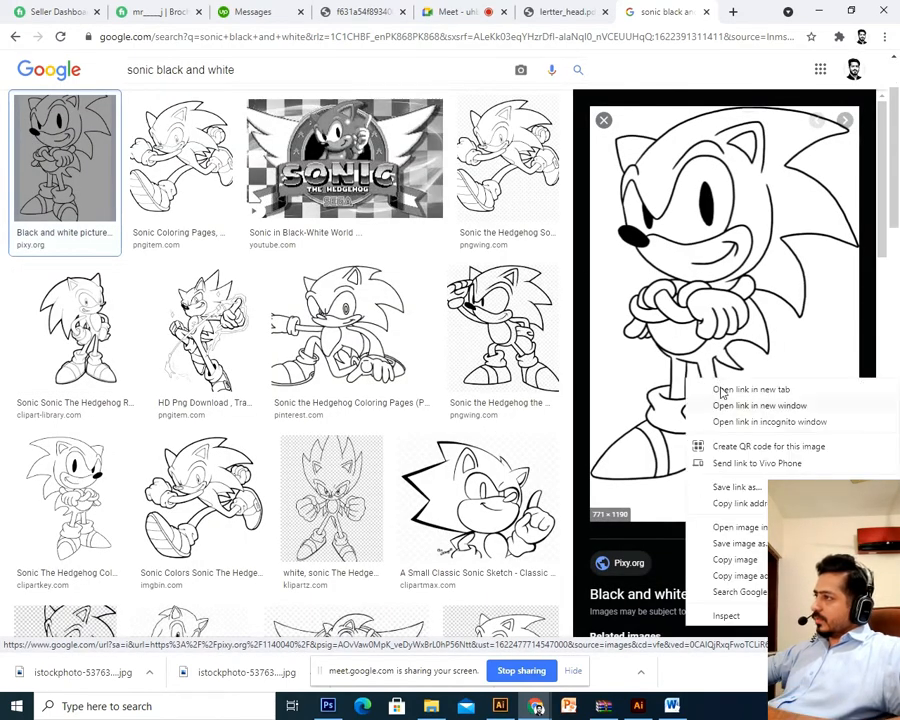
left_click(735, 560)
Step: Examine more black-and-white Sonic images in the results, previewing the pngkit.com Sonic head outline and its related images
scroll(296, 535, "down", 3)
scroll(296, 535, "down", 10)
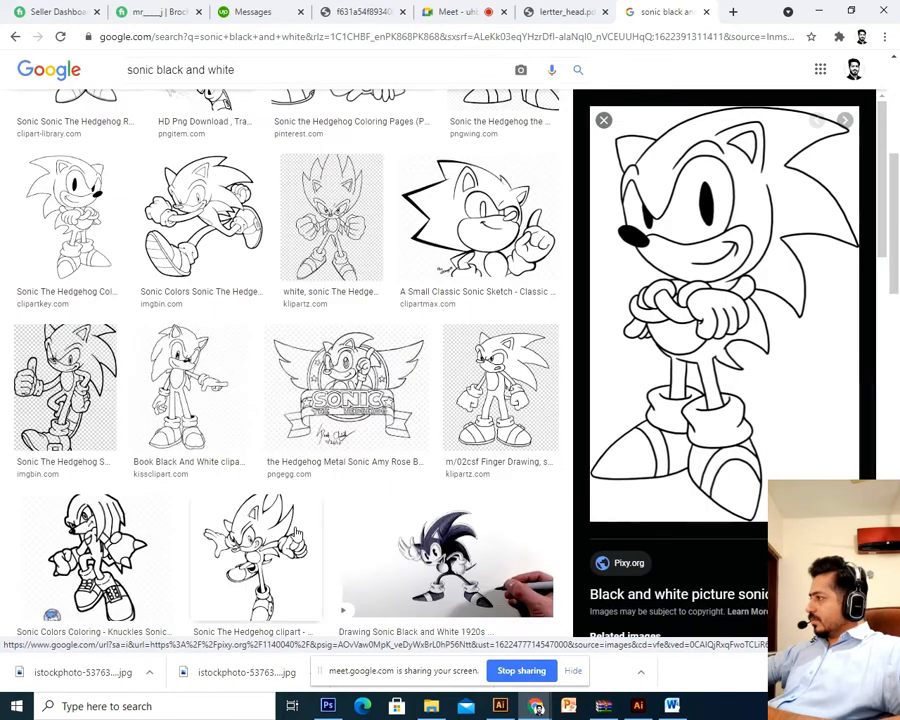
scroll(296, 535, "up", 5)
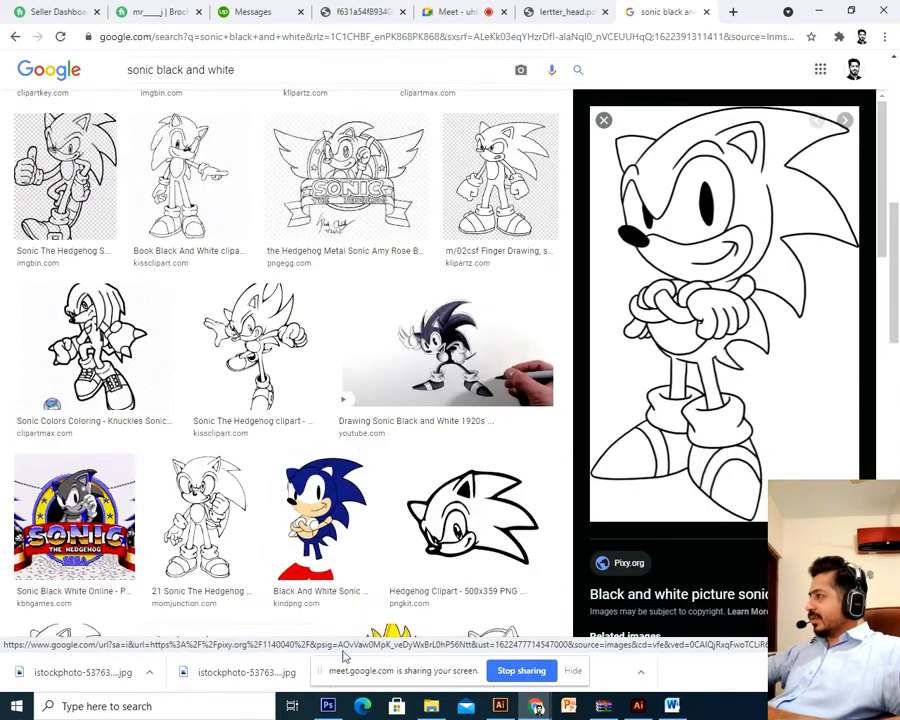
left_click(407, 554)
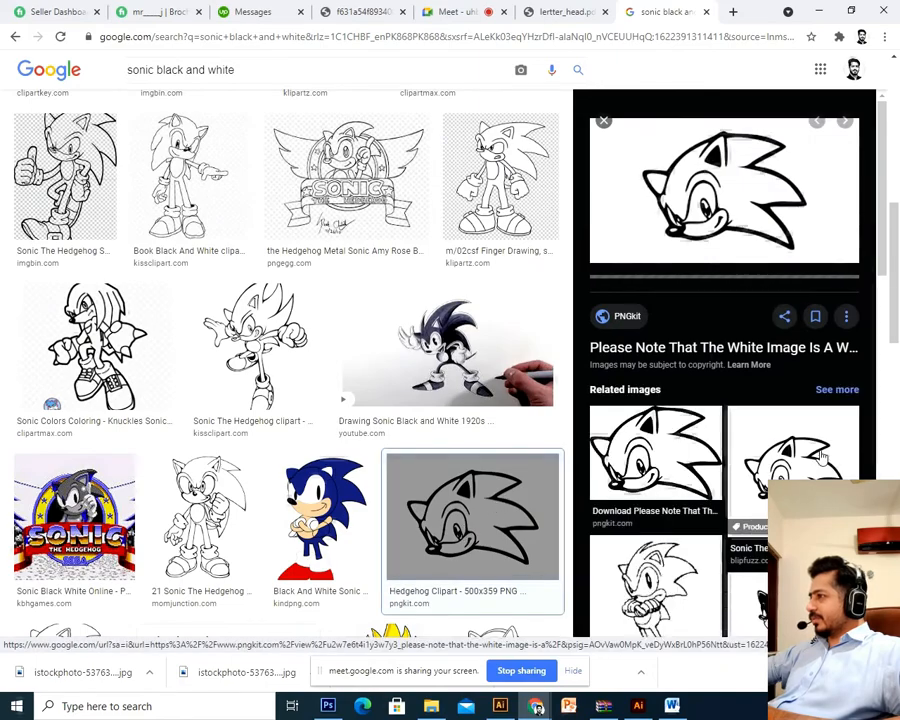
scroll(707, 539, "down", 3)
scroll(693, 433, "down", 4)
scroll(452, 446, "down", 15)
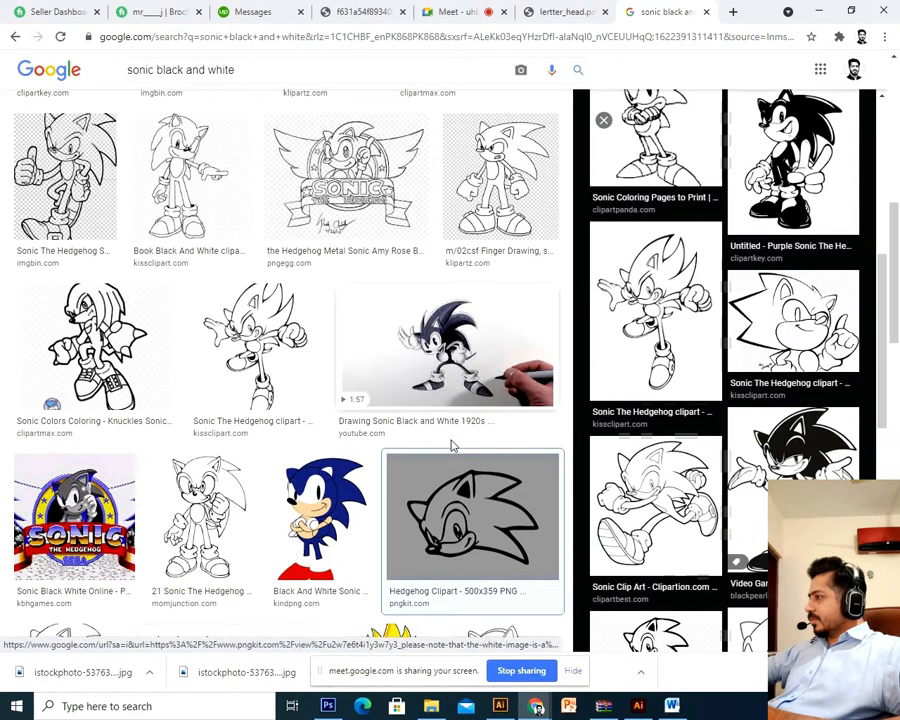
scroll(452, 446, "down", 15)
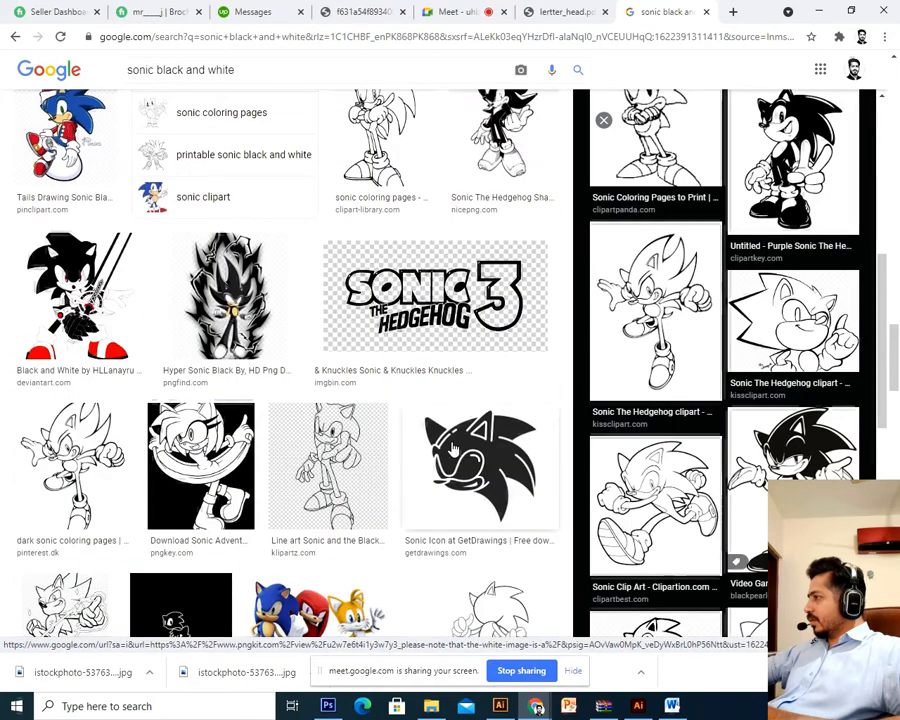
scroll(451, 502, "down", 3)
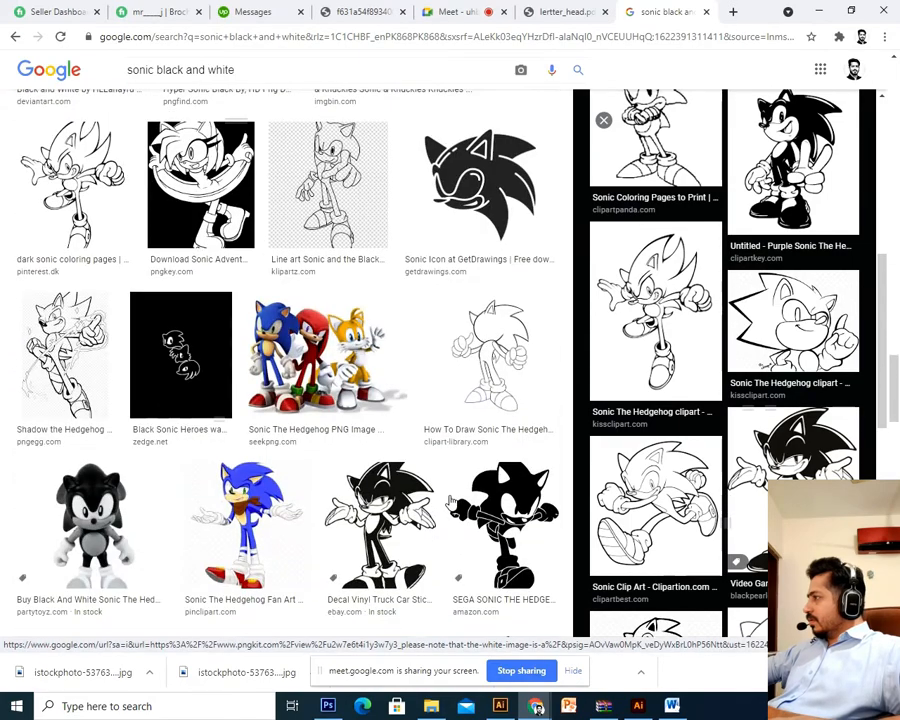
scroll(451, 502, "down", 3)
scroll(451, 502, "down", 3)
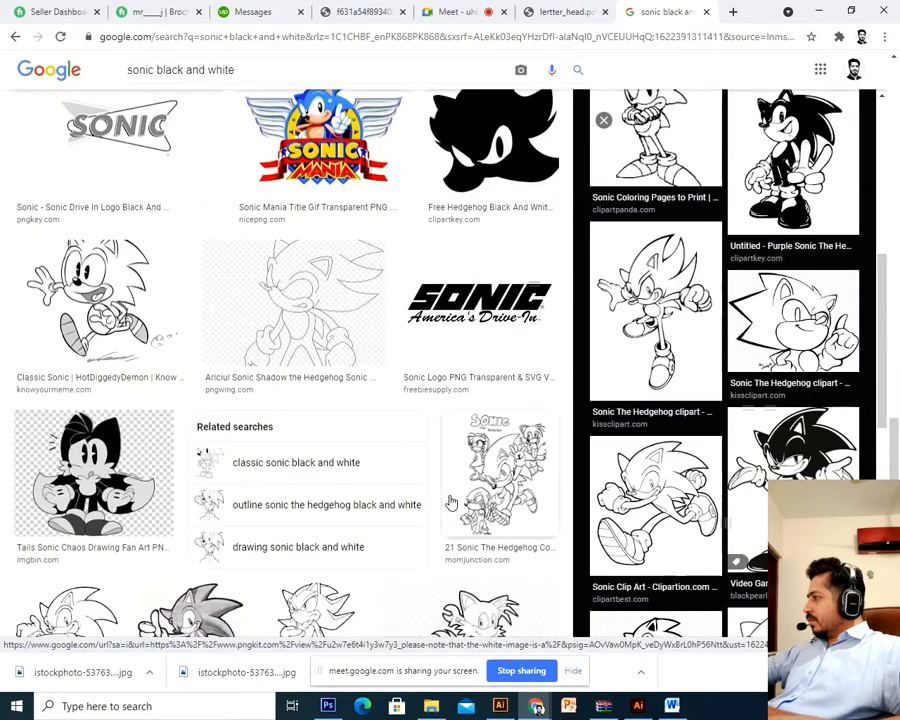
scroll(451, 502, "up", 15)
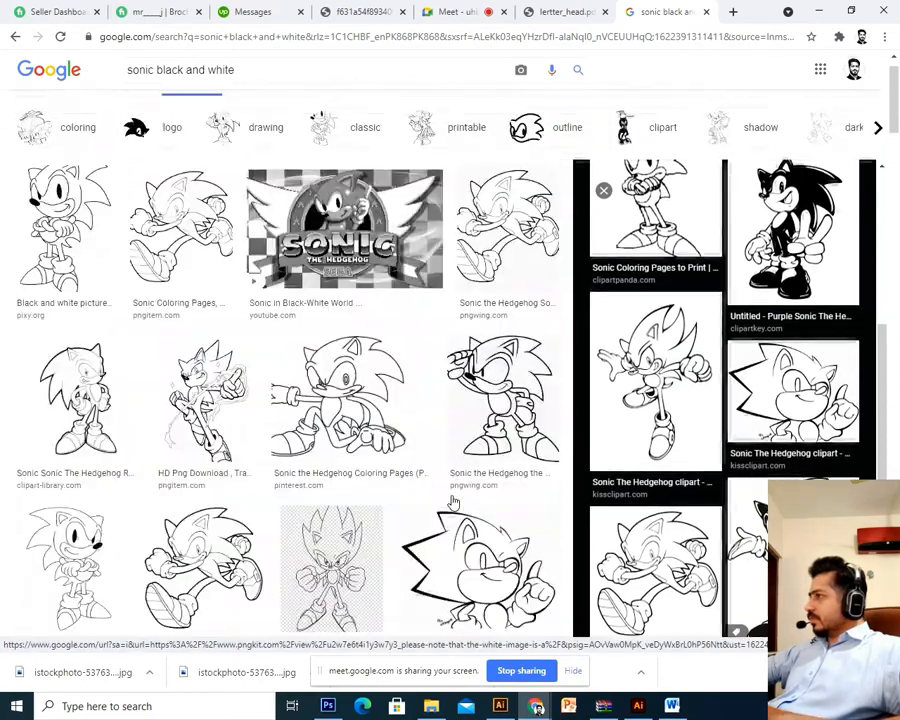
scroll(451, 502, "up", 1)
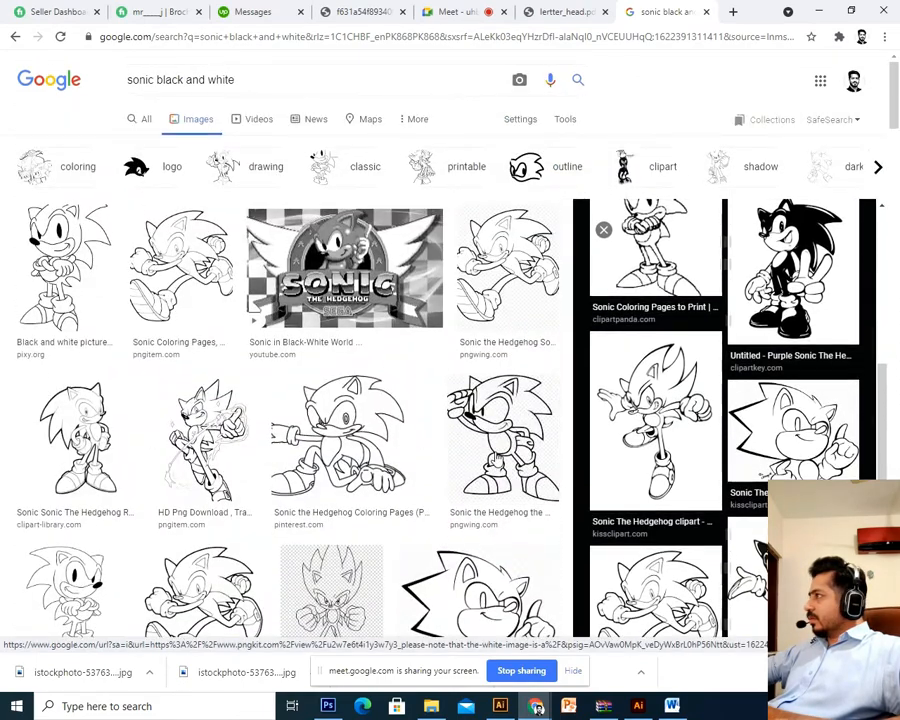
Step: Filter the image results to logos, preview the solid black Sonic head from pinterest.com, and copy the image
left_click(168, 167)
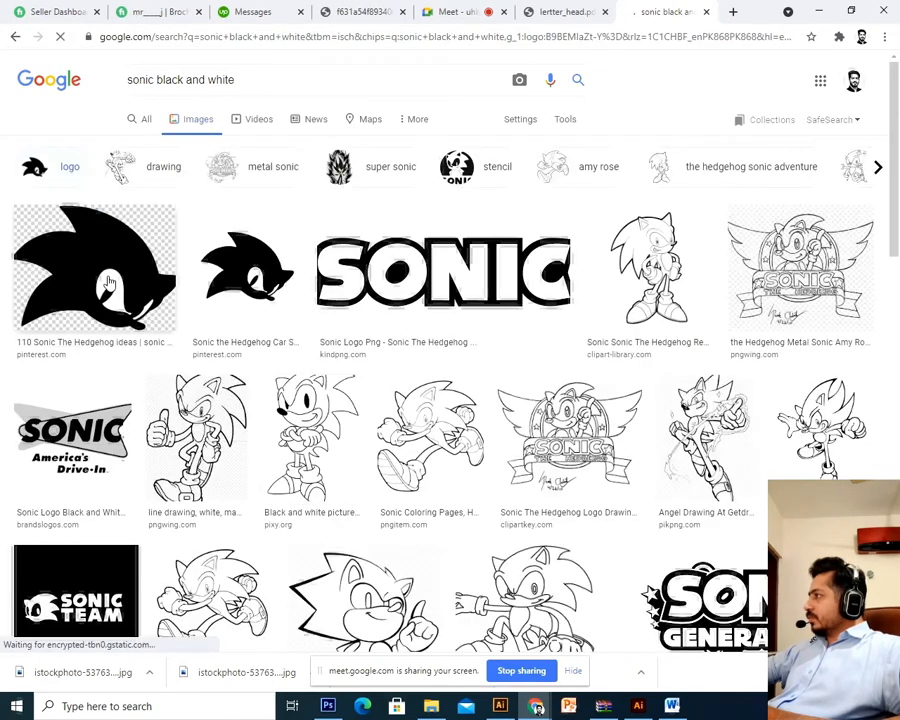
left_click(108, 285)
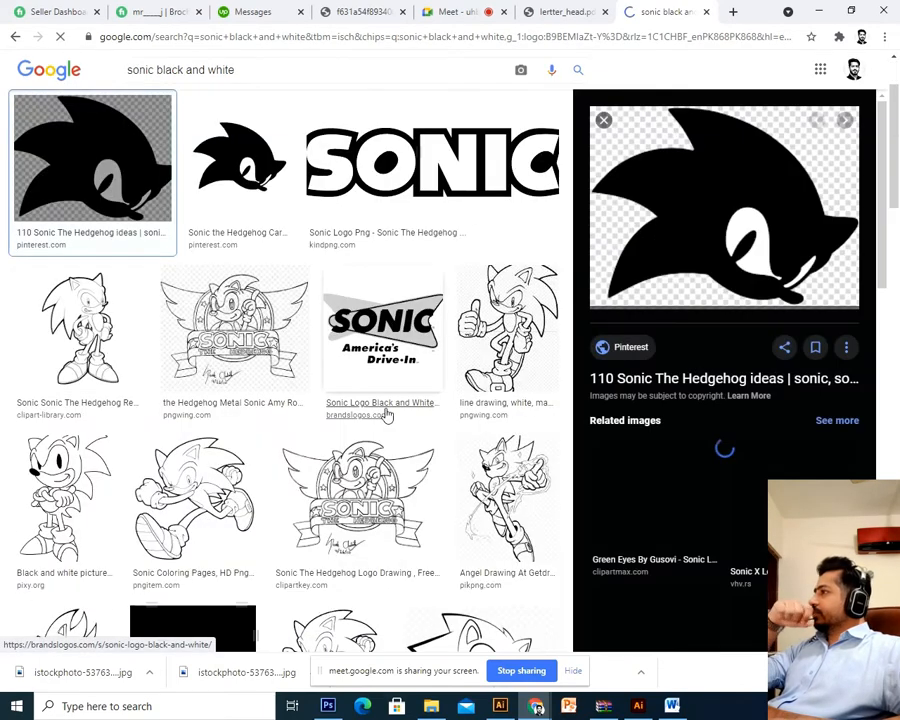
right_click(688, 250)
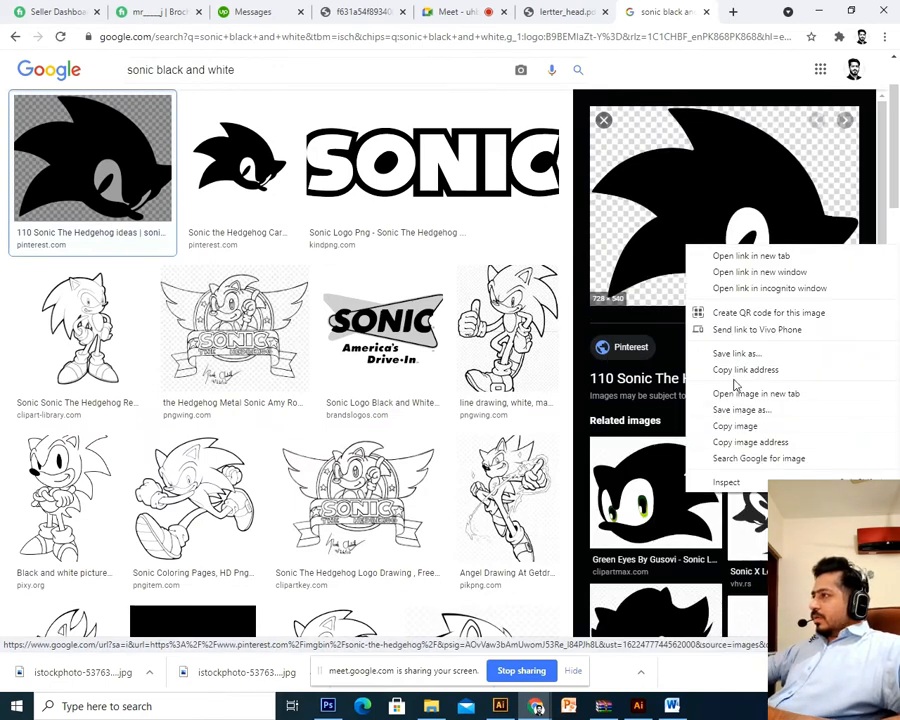
left_click(743, 426)
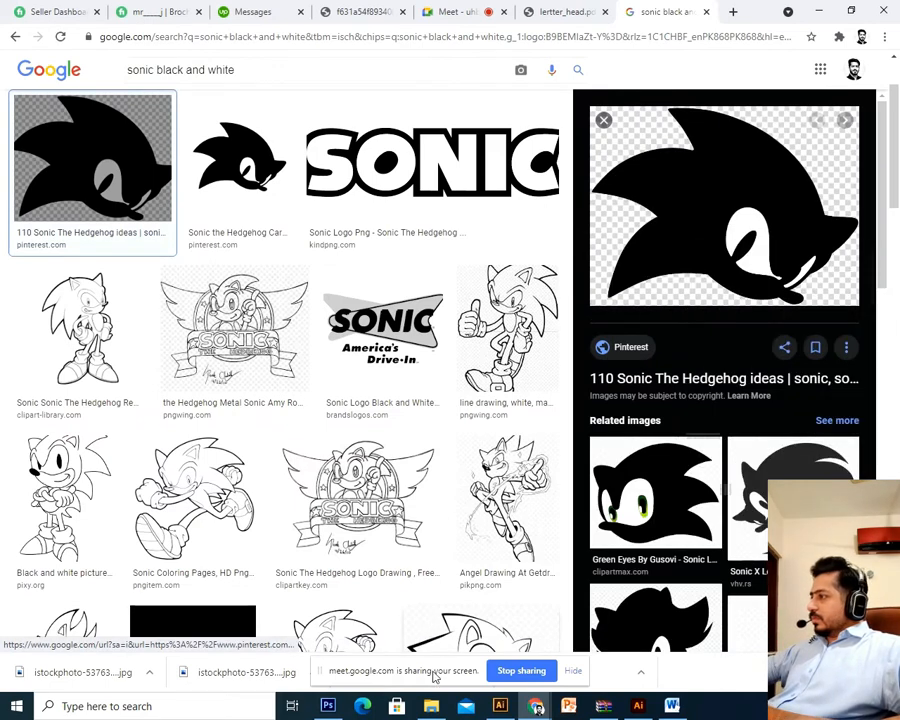
Step: Switch to Illustrator, paste the Sonic head, scale it down to fit inside the artboard, and move it to the upper half
left_click(535, 706)
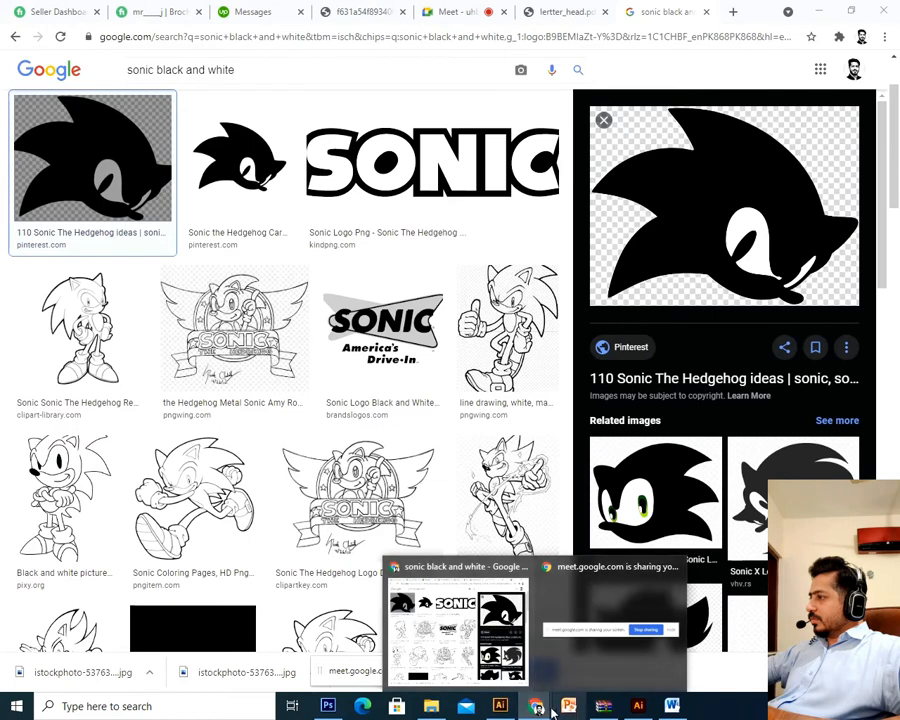
left_click(638, 706)
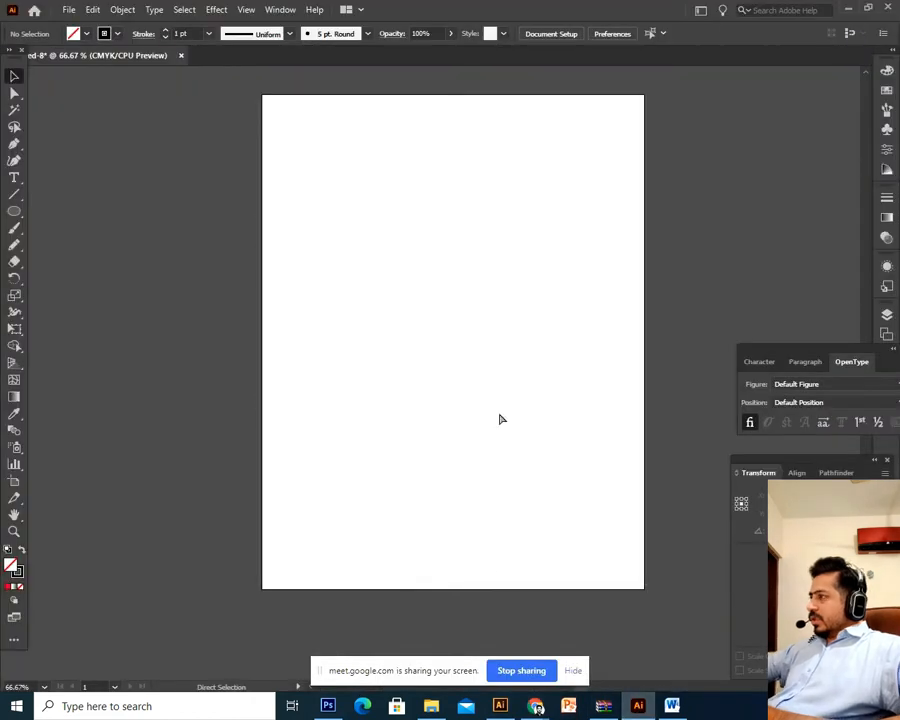
key("ctrl+v")
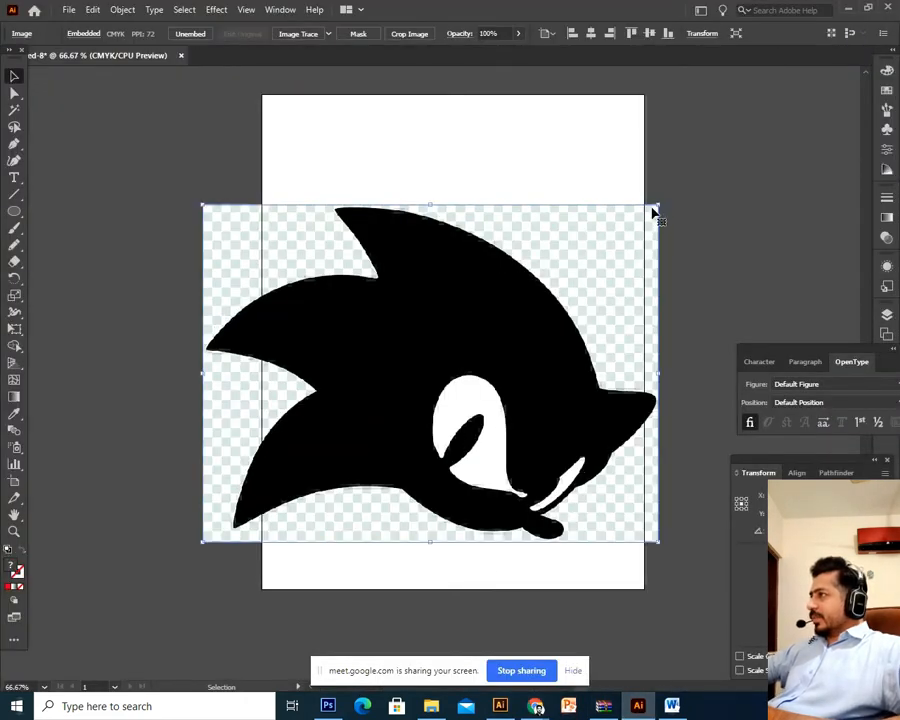
left_click_drag(656, 206, 645, 247)
left_click(645, 247)
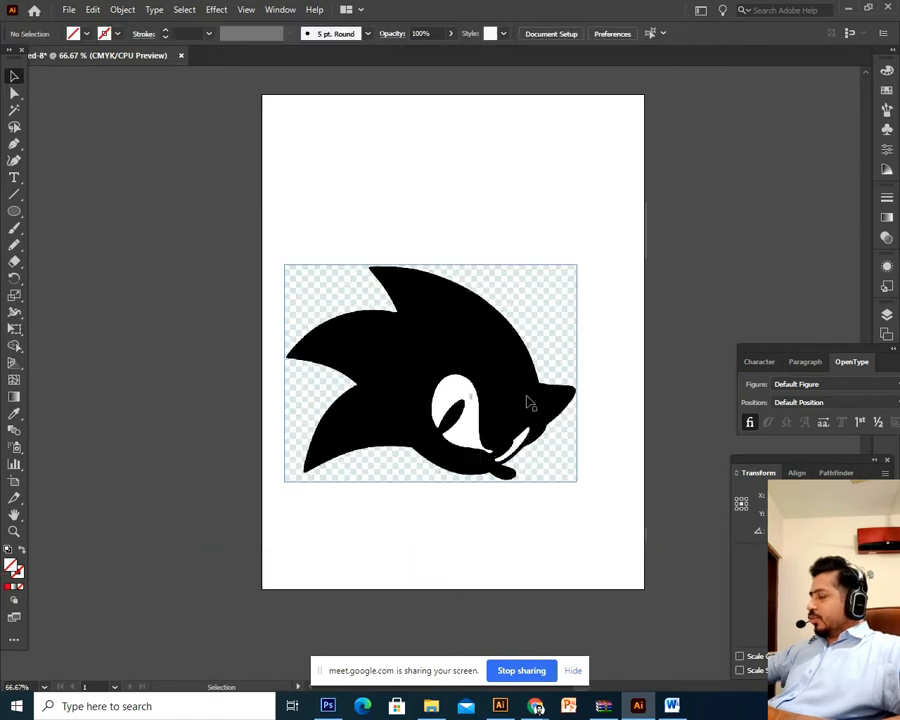
left_click_drag(528, 402, 538, 322)
left_click(631, 341)
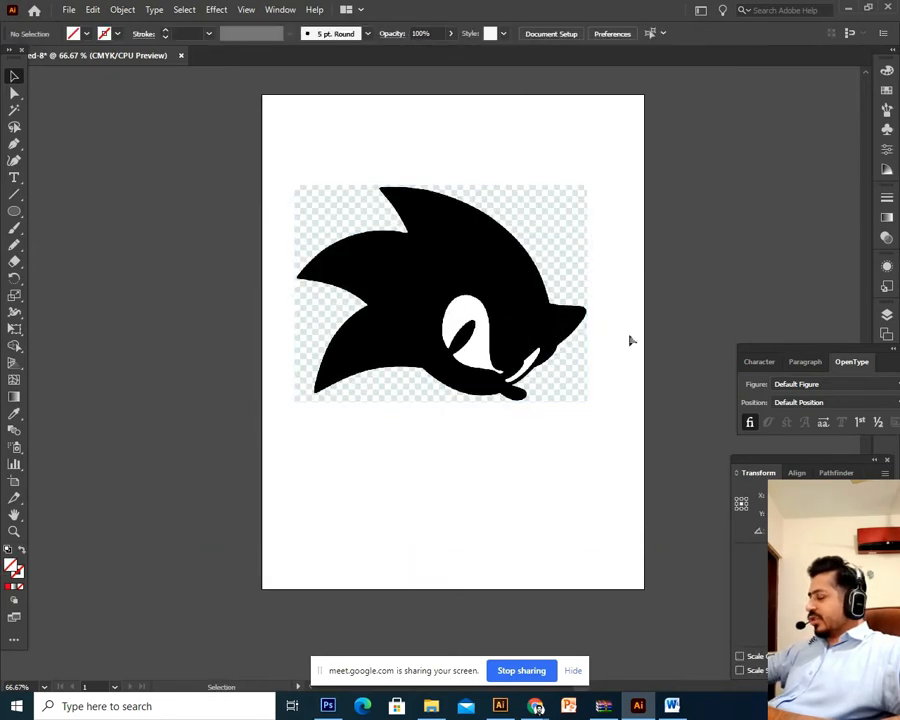
left_click(491, 400)
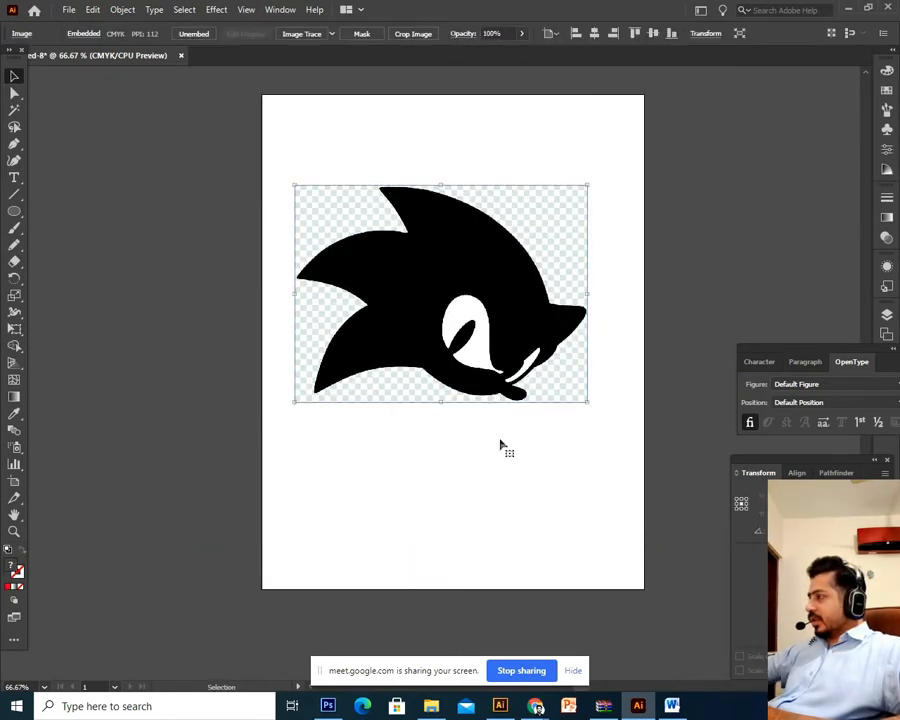
left_click(542, 525)
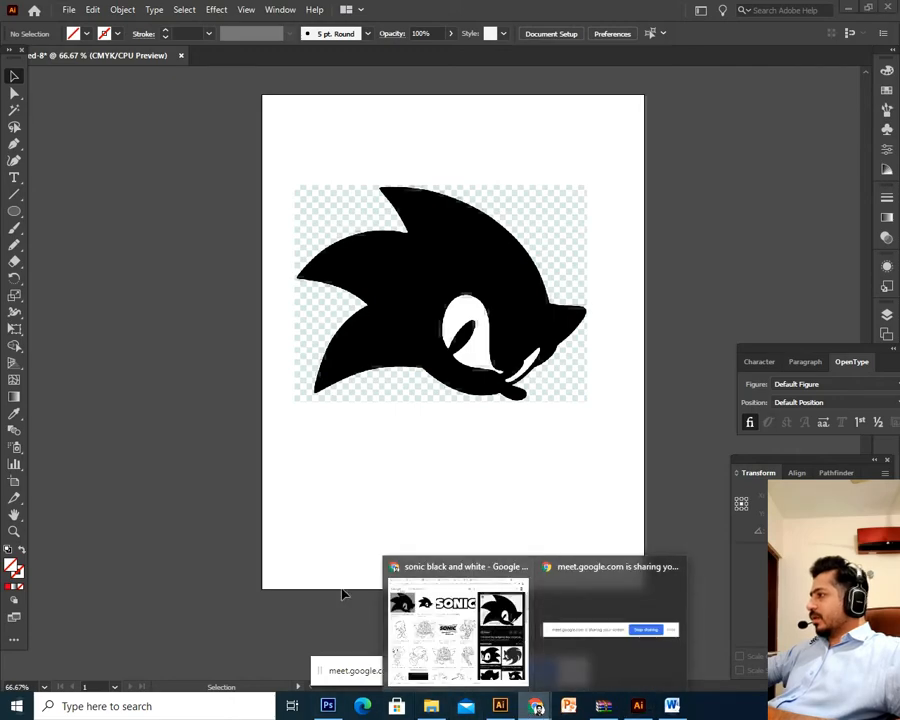
Step: Switch to the Fiverr tab in Chrome and open the Graphics & Design category page
left_click(458, 625)
left_click(60, 11)
scroll(268, 336, "down", 4)
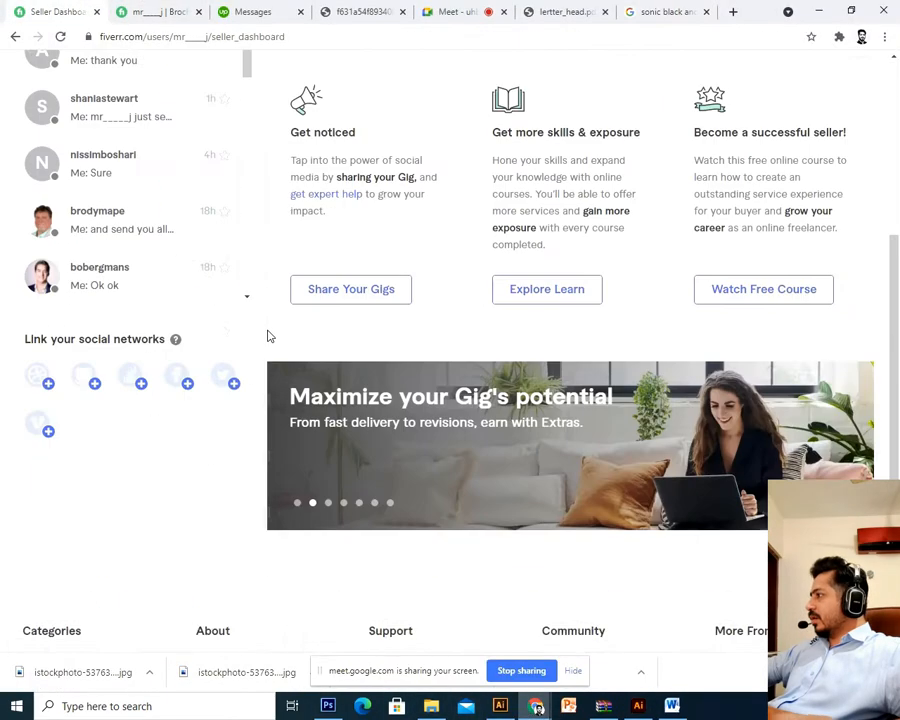
scroll(268, 336, "down", 4)
left_click(95, 318)
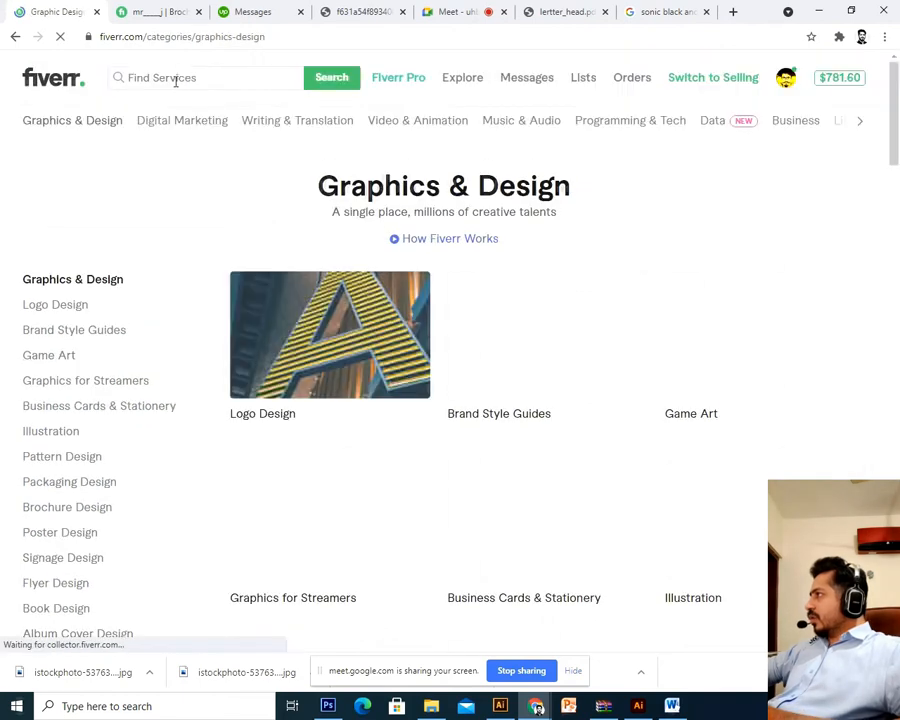
Step: Search Fiverr services for "vector"
left_click(175, 80)
type("l")
scroll(178, 81, "down", 10)
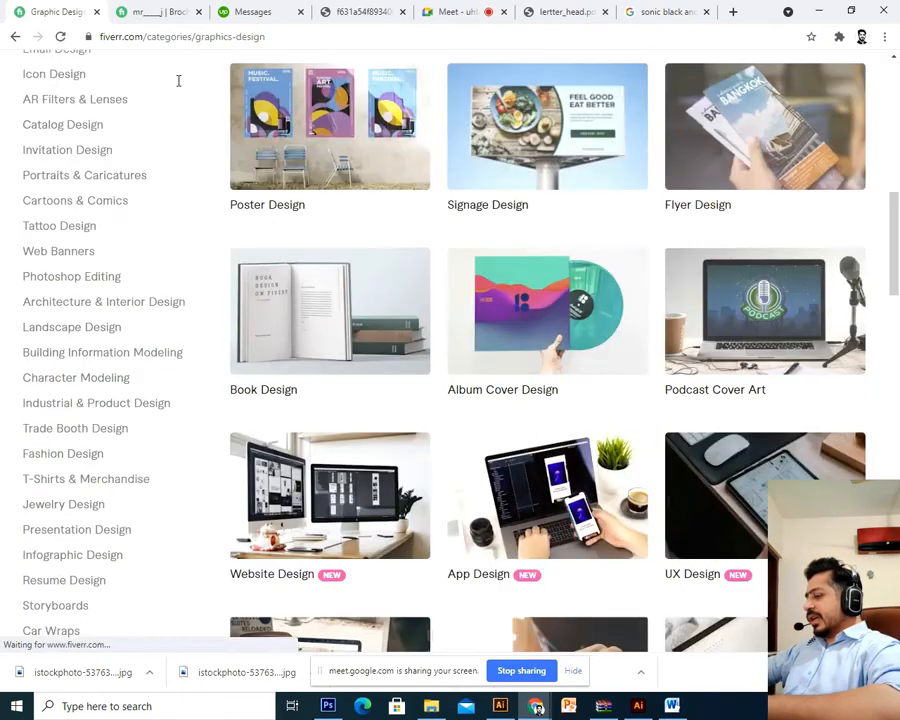
scroll(178, 81, "up", 10)
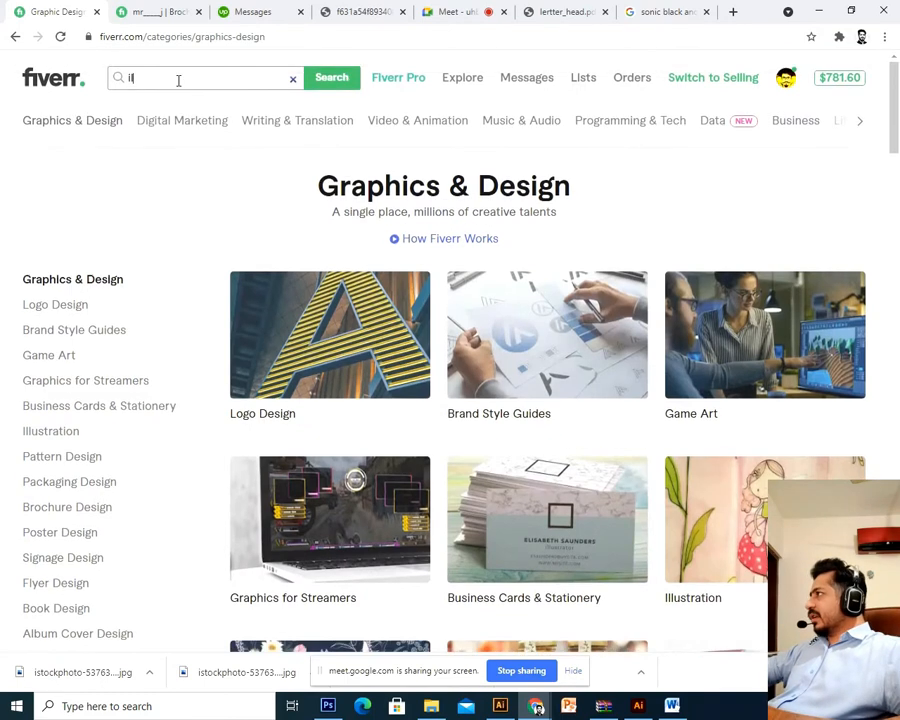
key("BackSpace")
type("vector")
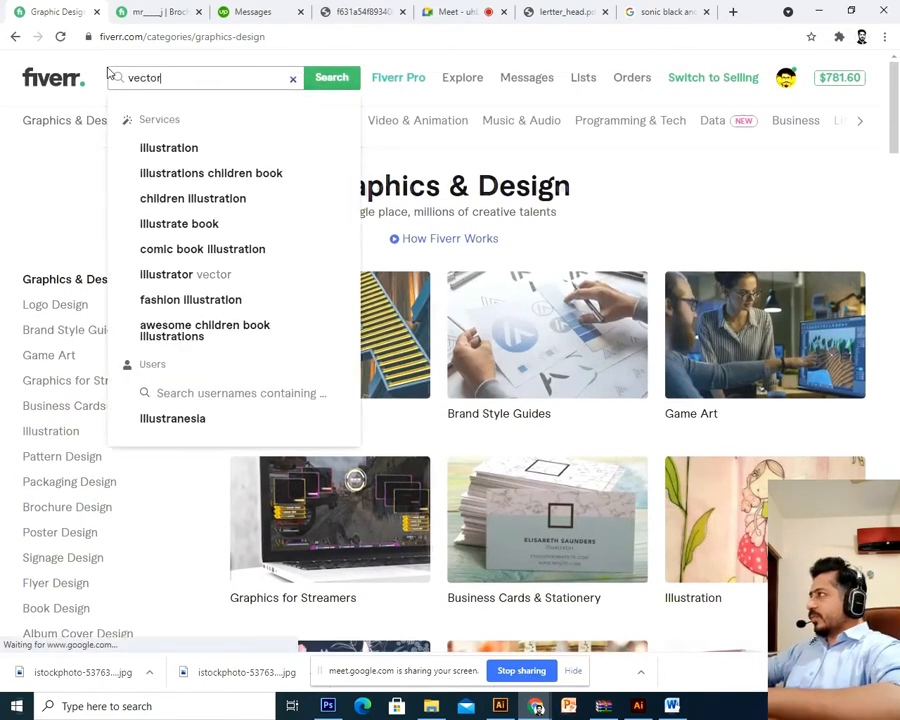
key("Return")
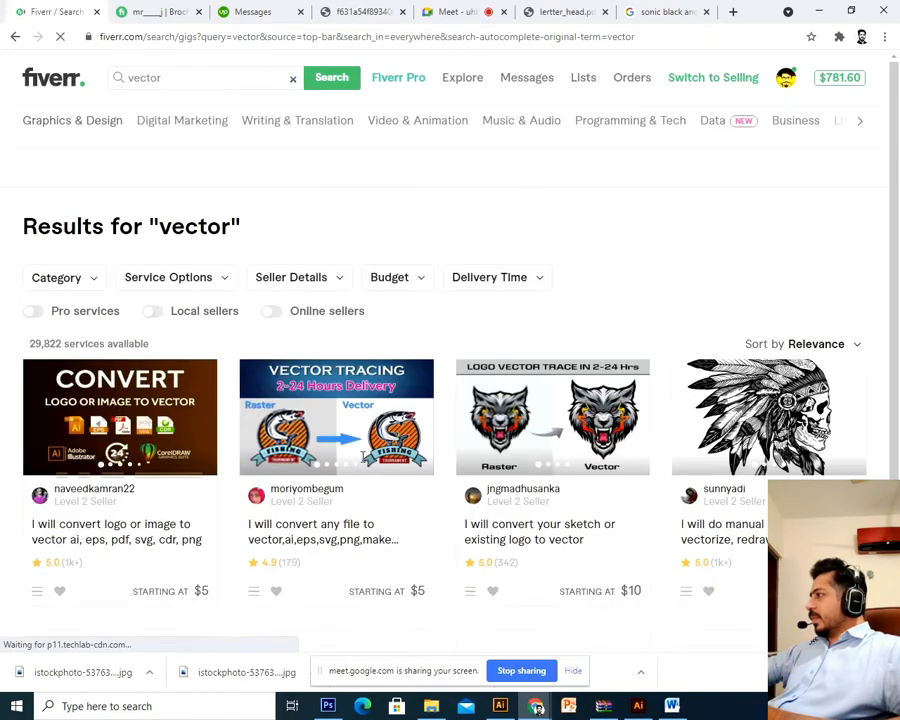
Step: Open the gig for converting any file to vector and examine its raster-to-vector, sketch-to-vector and before/after sample images
scroll(145, 490, "down", 4)
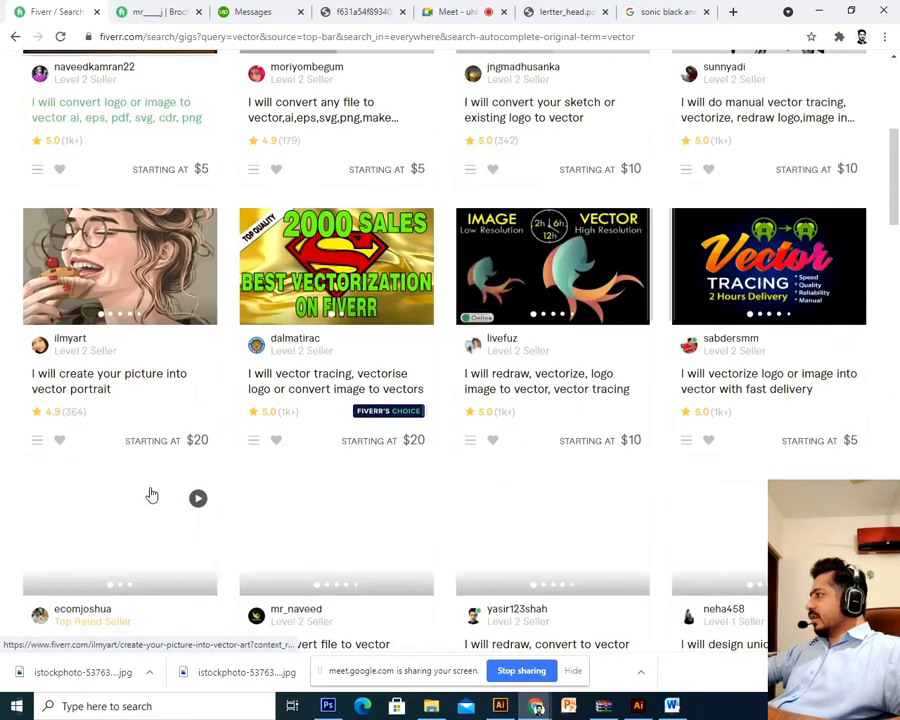
scroll(152, 495, "up", 5)
left_click(342, 381)
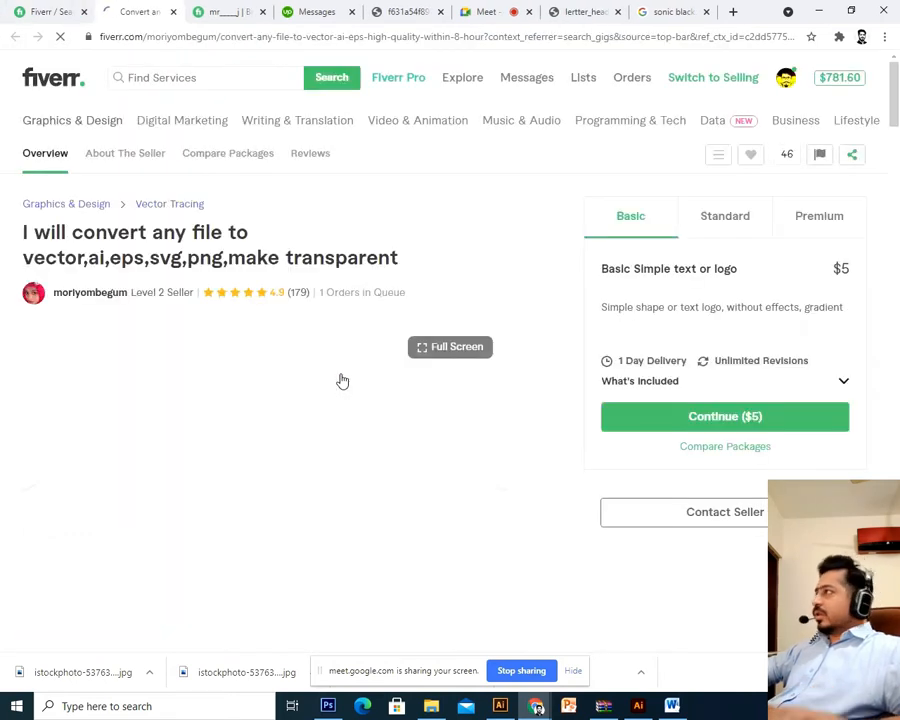
scroll(342, 381, "down", 1)
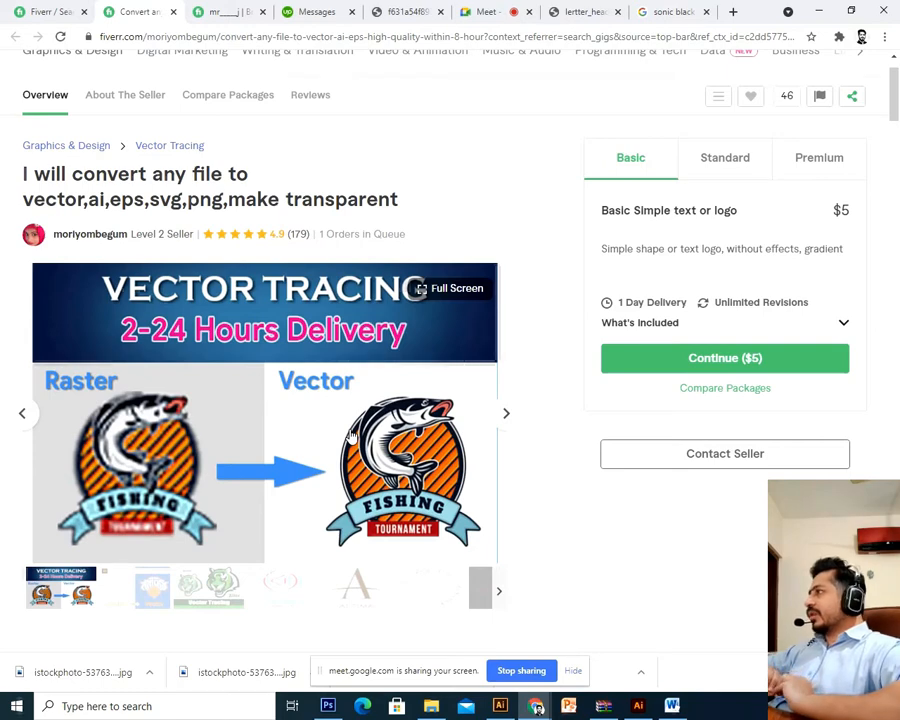
scroll(300, 428, "down", 3)
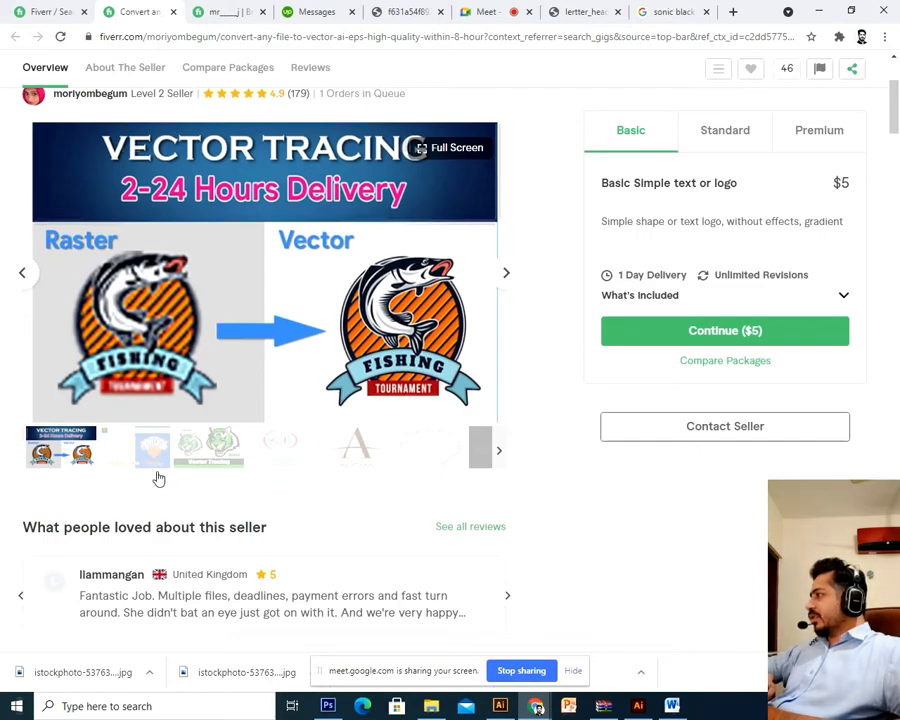
scroll(383, 605, "up", 4)
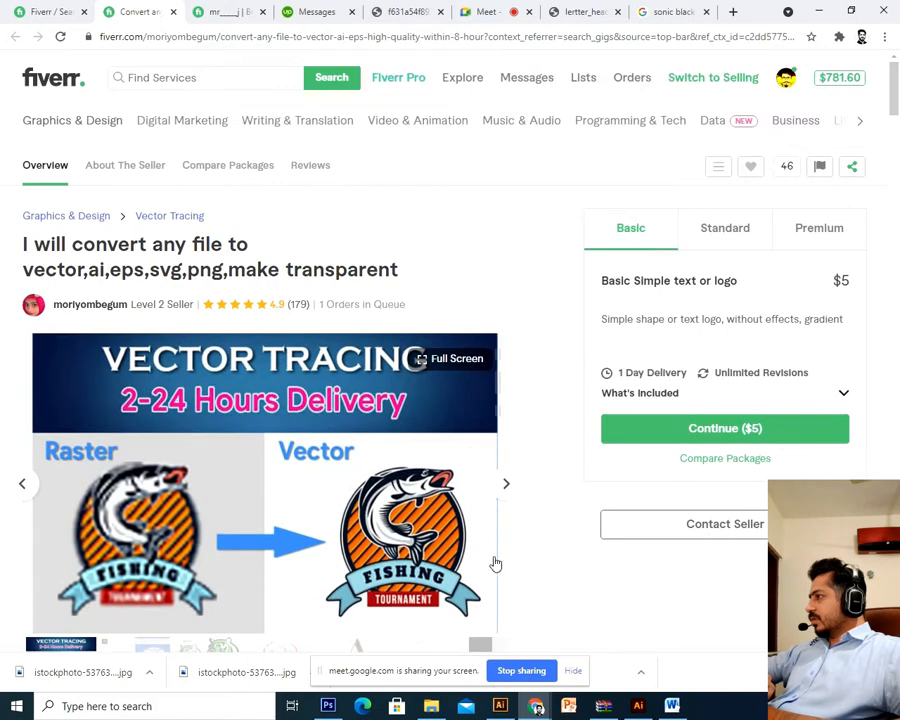
left_click(504, 487)
scroll(169, 498, "down", 2)
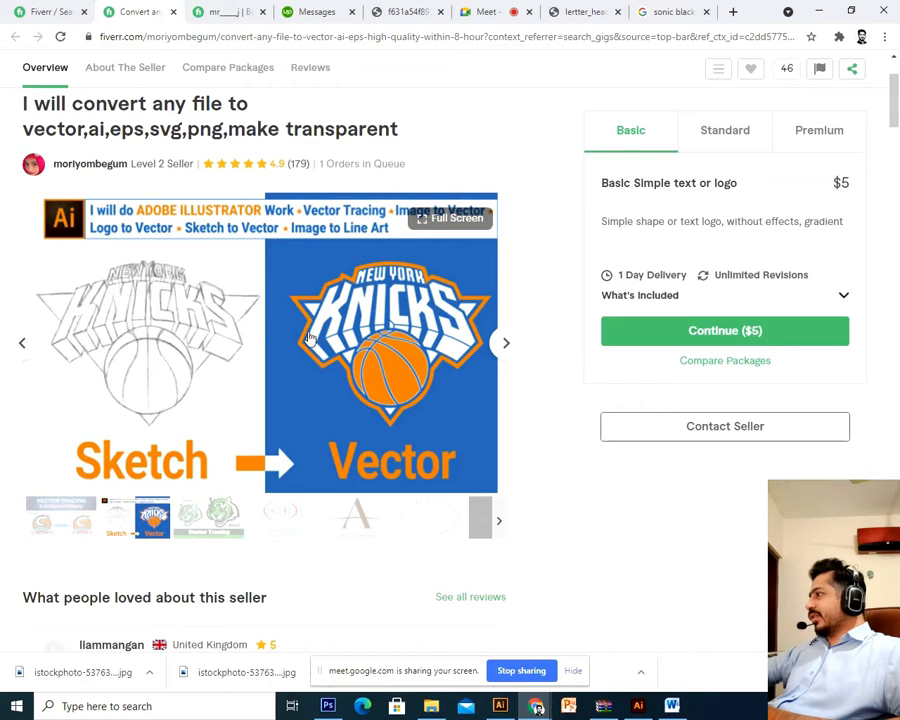
left_click(505, 350)
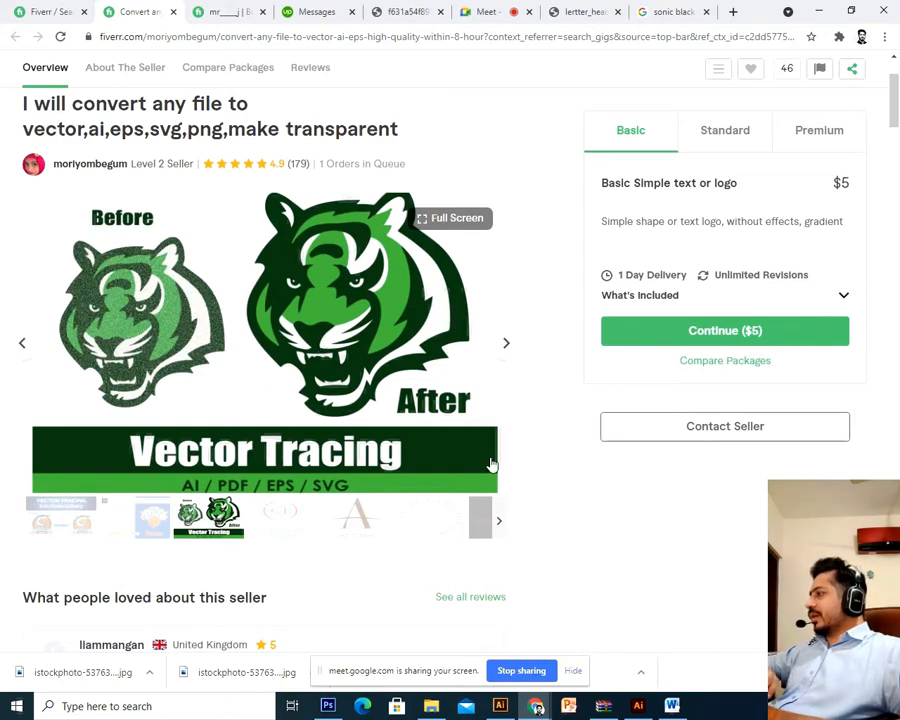
Step: Switch back to Illustrator and move the whole Sonic image around the artboard, leaving it near the middle
left_click(501, 706)
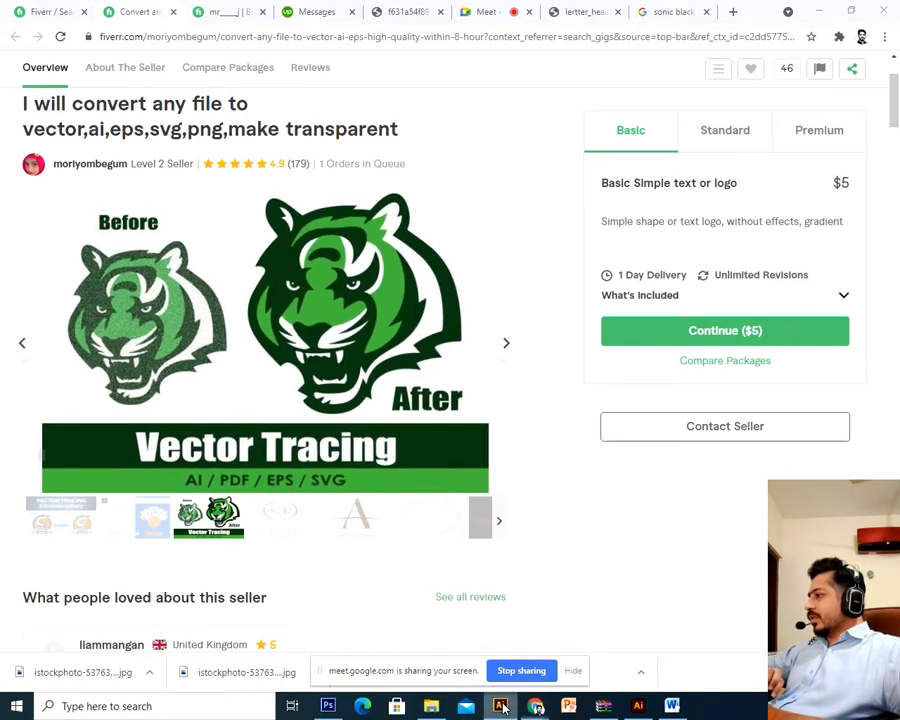
left_click(640, 707)
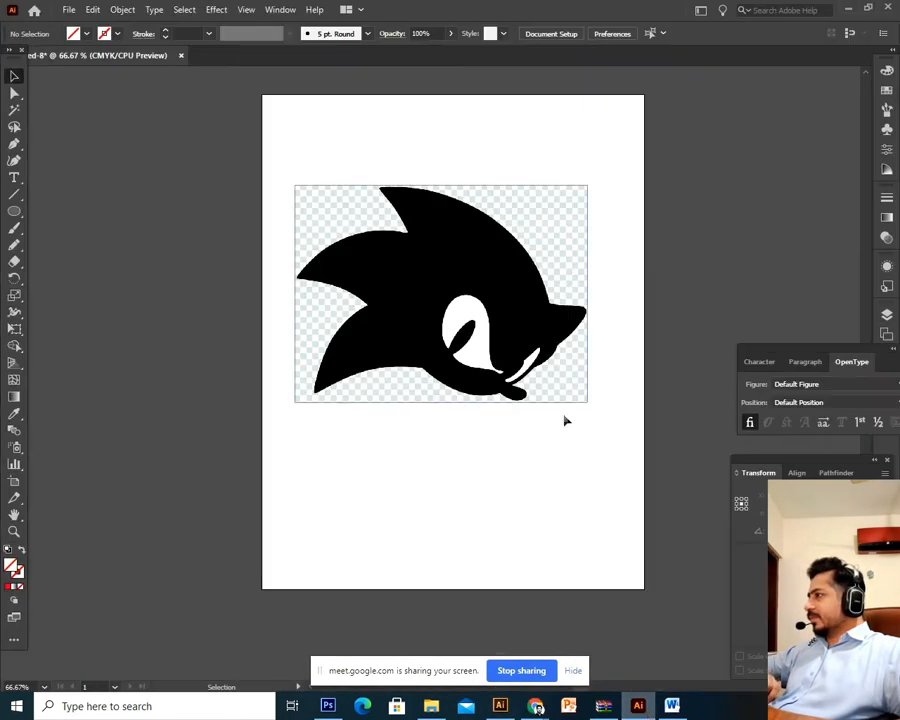
left_click_drag(231, 251, 512, 460)
left_click_drag(452, 375, 384, 368)
left_click_drag(420, 412, 528, 344)
left_click_drag(562, 336, 458, 362)
left_click(435, 447)
left_click_drag(440, 425, 522, 396)
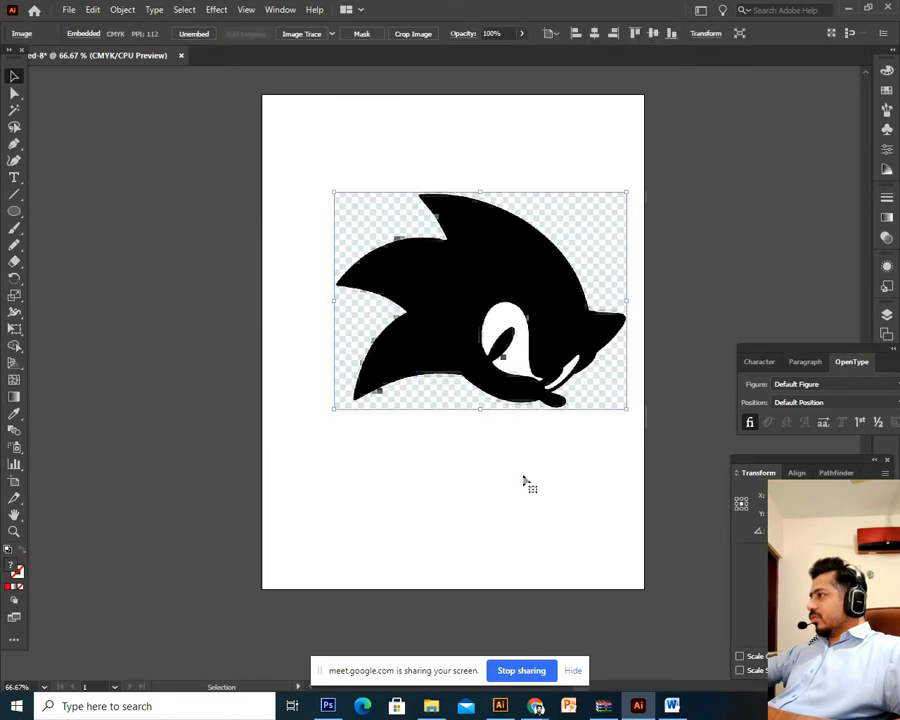
left_click_drag(438, 363, 496, 267)
left_click_drag(561, 249, 468, 414)
left_click_drag(536, 462, 550, 403)
left_click(526, 490)
Step: Examine the Sonic image up close, try moving it down the artboard, and undo the move
key("ctrl+plus")
key("ctrl+plus")
key("ctrl+minus")
key("ctrl+minus")
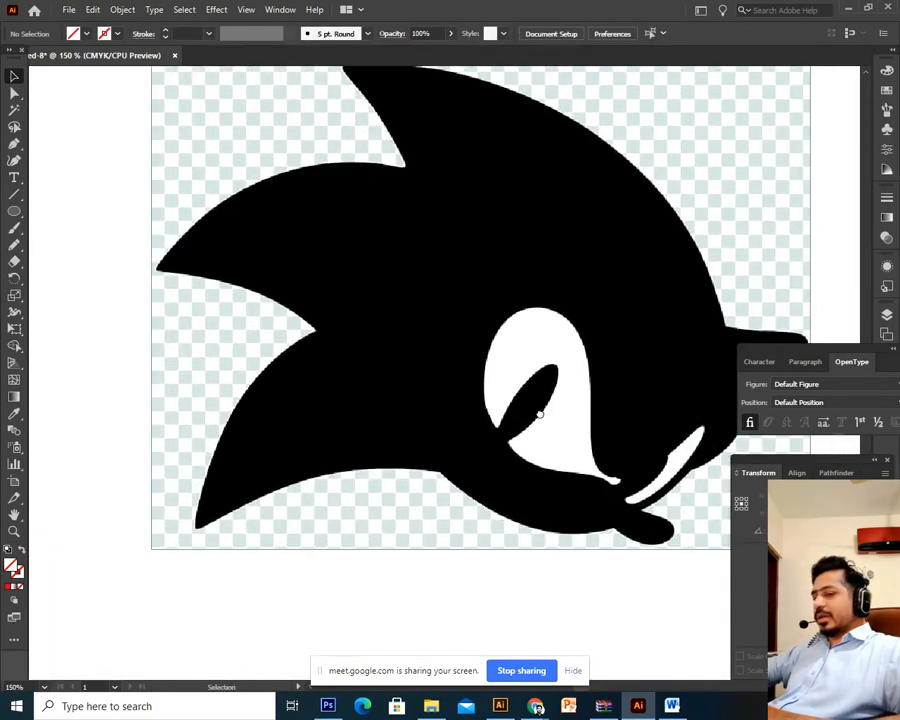
left_click(538, 432)
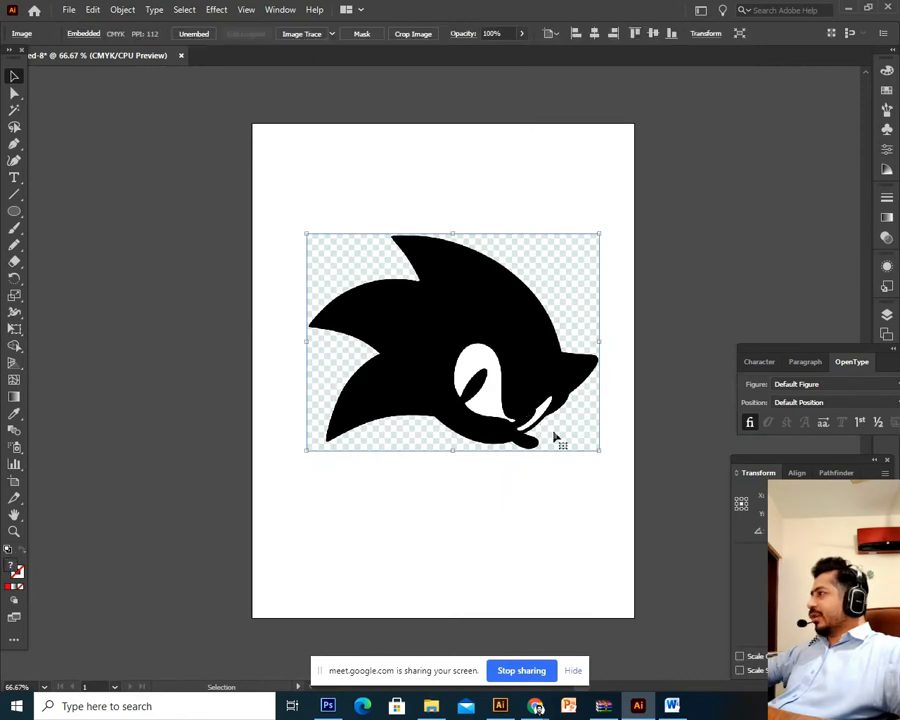
left_click_drag(556, 436, 506, 470)
key("ctrl+z")
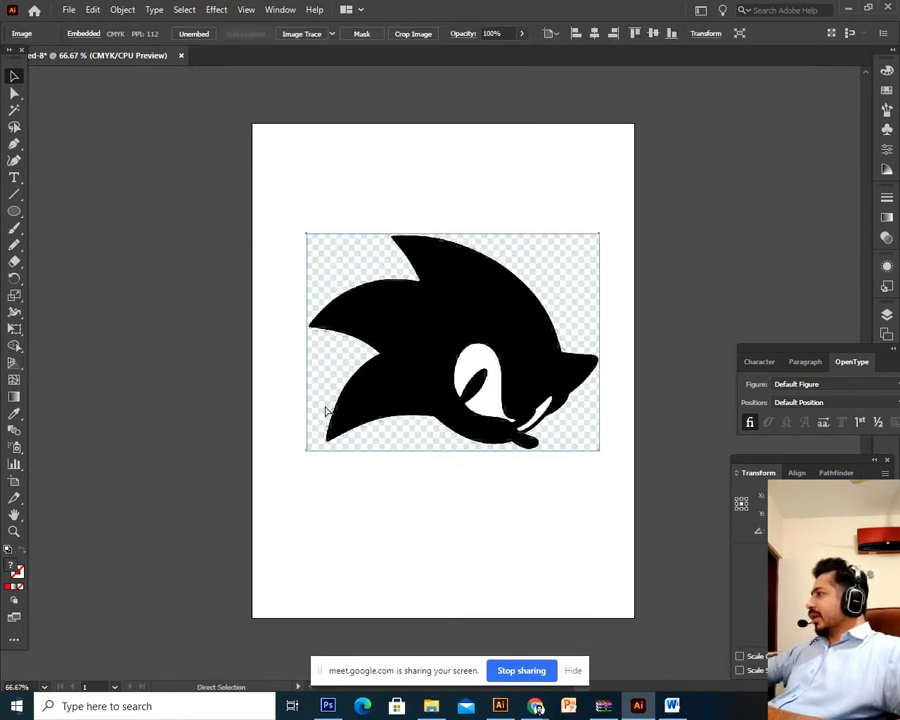
Step: Draw a closed curved Pen path over the Sonic head, running from the upper notch to the middle spike tip and the eye
left_click(14, 162)
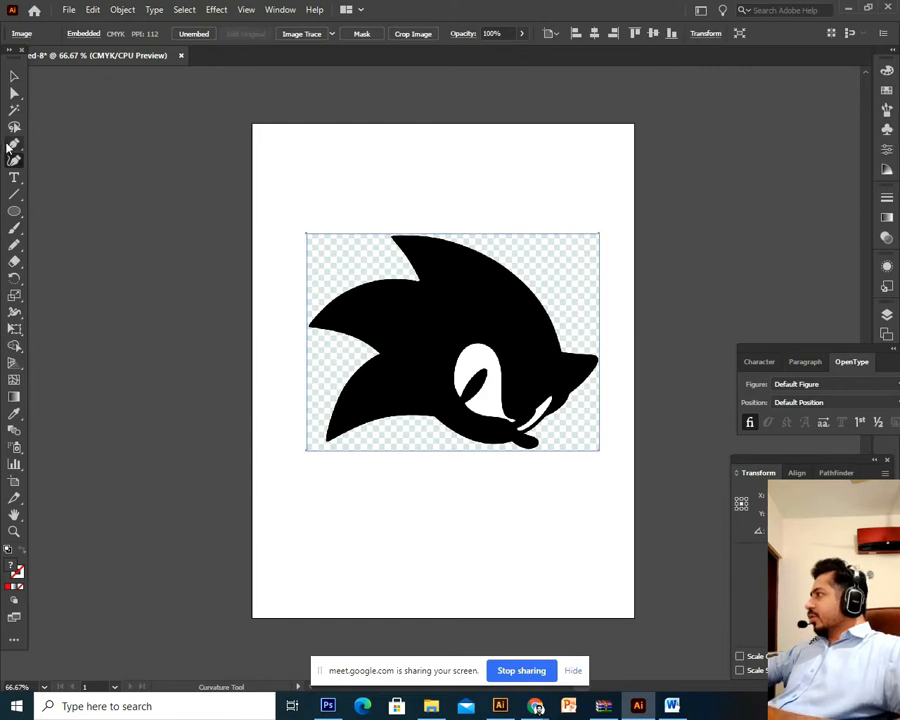
left_click(14, 145)
key("ctrl+equal")
key("ctrl+equal")
scroll(522, 278, "up", 1)
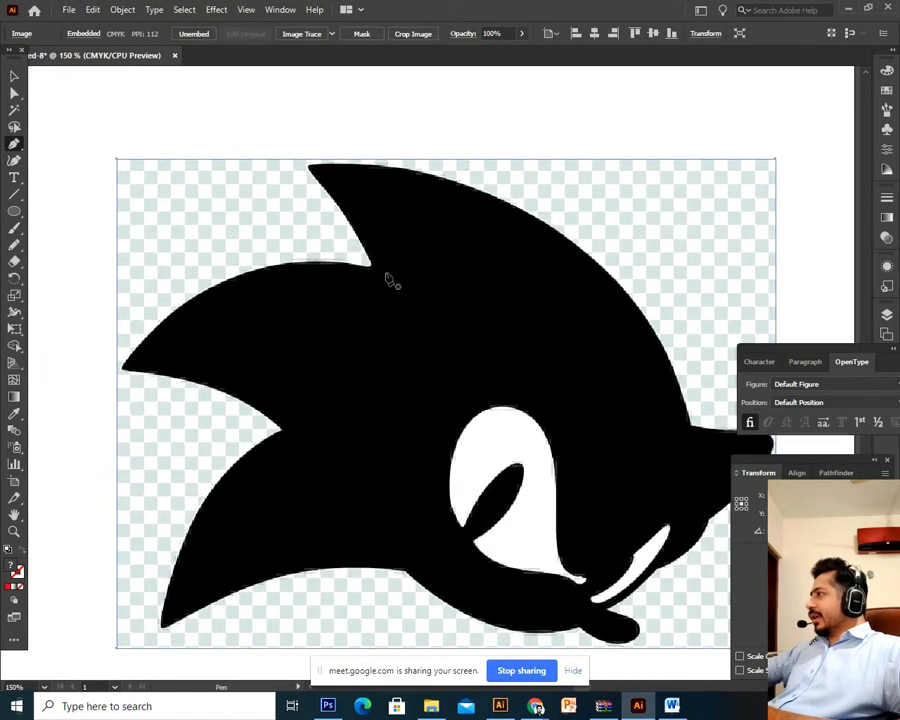
left_click(379, 264)
left_click_drag(117, 375, 135, 404)
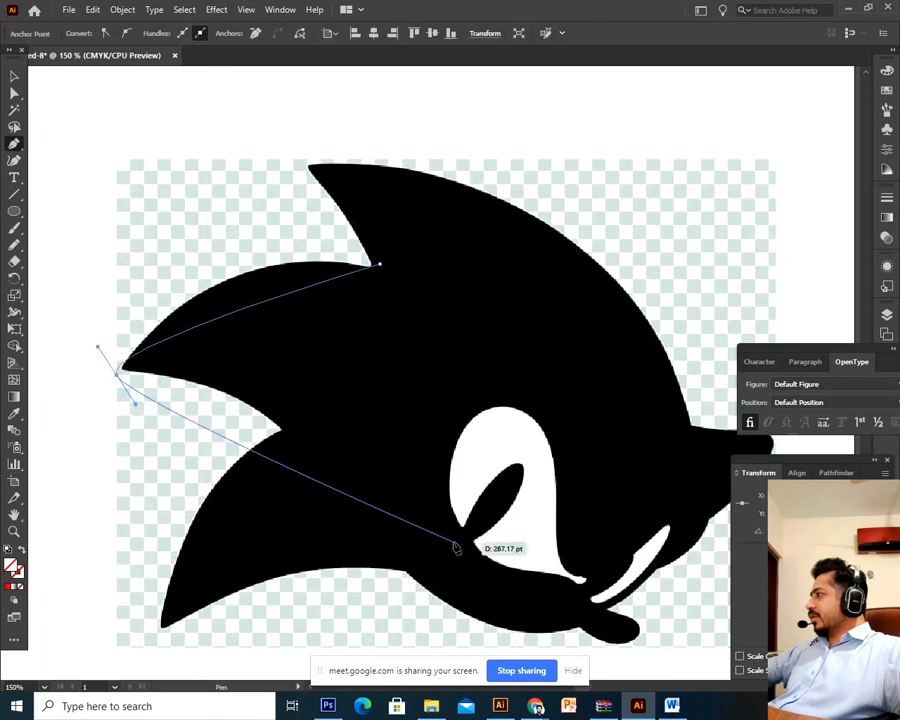
left_click_drag(455, 548, 475, 380)
left_click(379, 264)
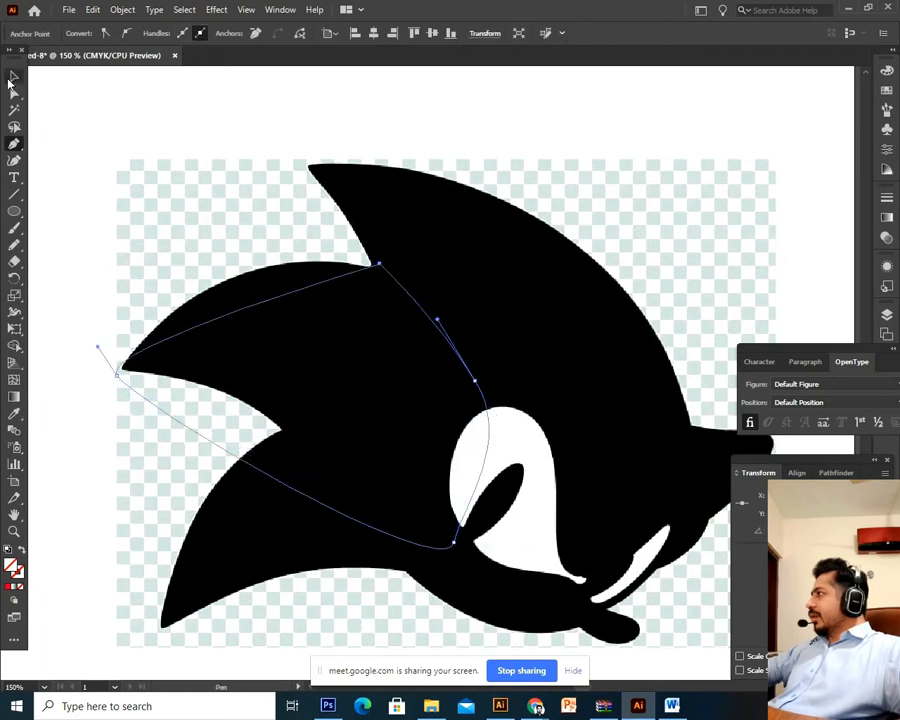
Step: Select the closed Pen path and move it down over the lower spike, separately from the Sonic image
left_click(13, 77)
left_click(237, 299)
left_click(376, 462)
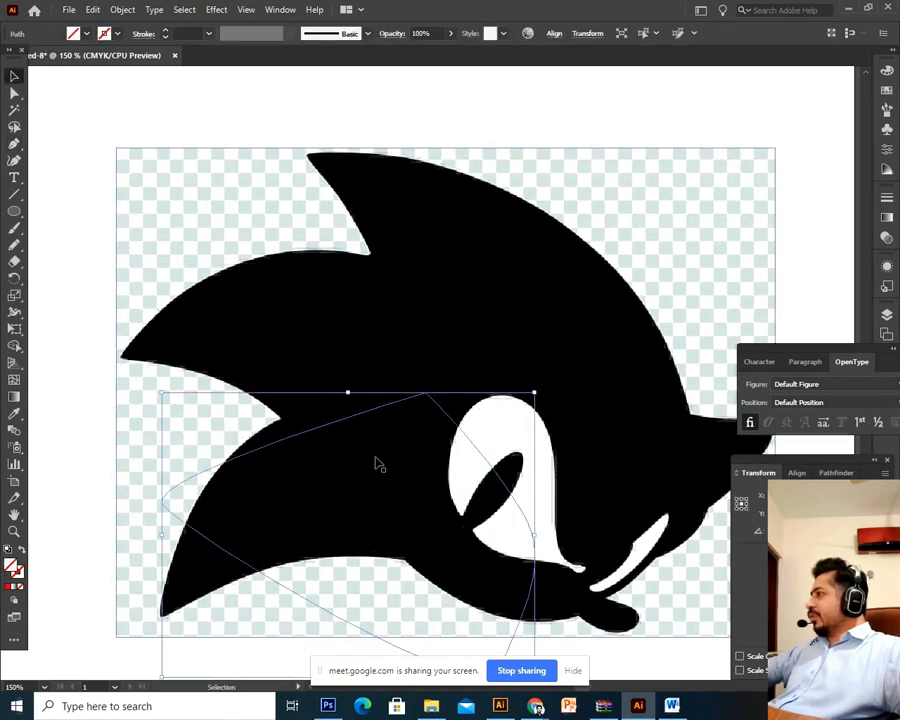
Step: Undo the closed Pen path drawn over the Sonic head so that only the image is left on the artboard
mouse_move(420, 340)
left_mouse_down()
mouse_move(552, 220)
mouse_move(438, 414)
mouse_move(420, 344)
left_mouse_up()
key("ctrl+z")
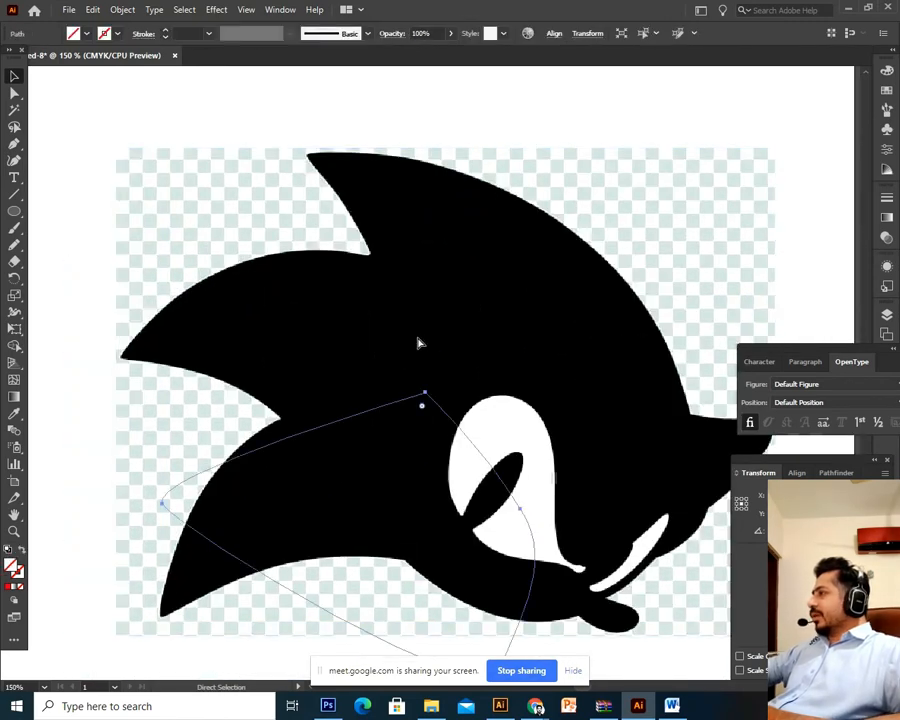
key("ctrl+minus")
left_click(456, 486)
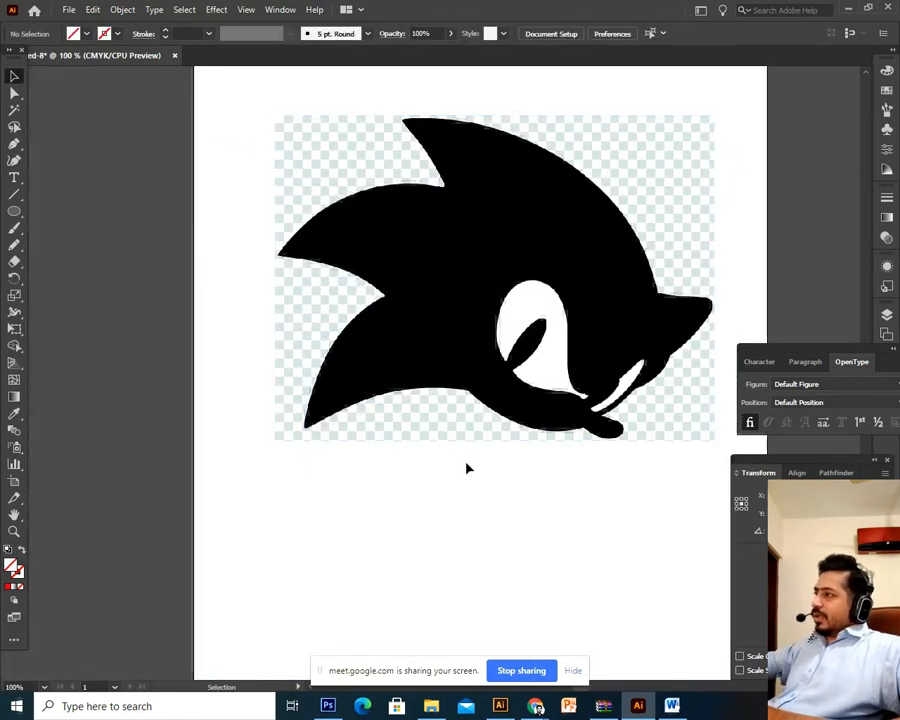
key("ctrl+minus")
left_click_drag(529, 467, 494, 522)
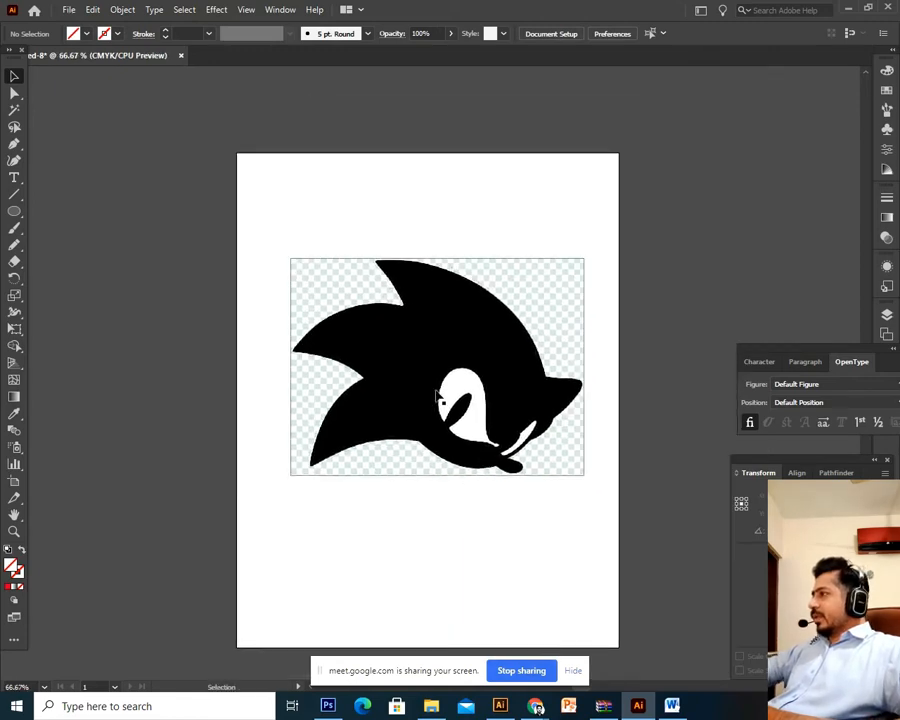
left_click(436, 395)
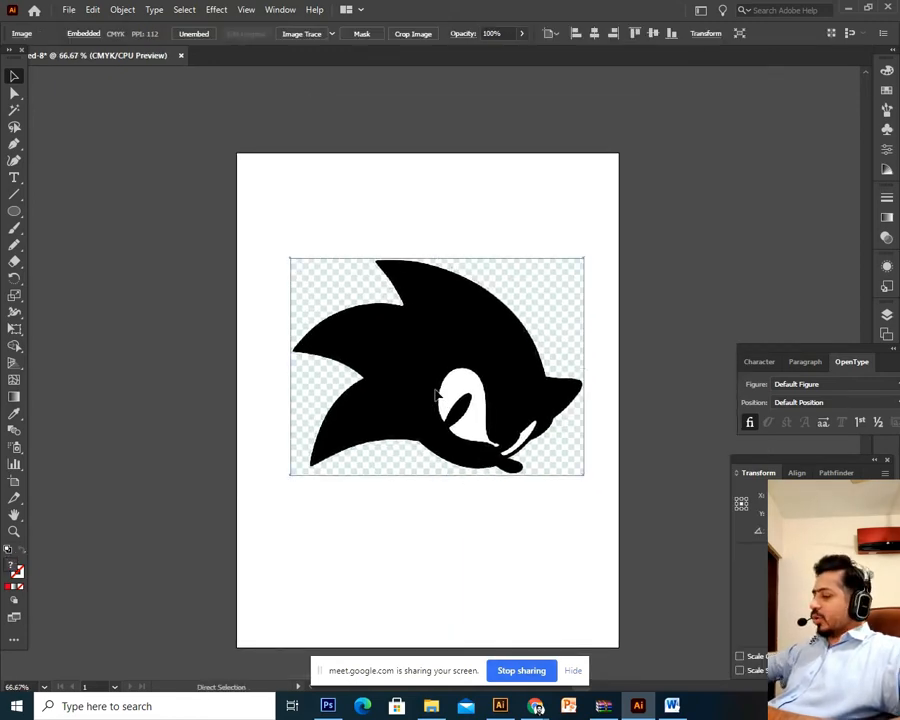
left_click(475, 530)
left_click_drag(466, 462, 263, 530)
left_click_drag(175, 133, 263, 580)
left_click_drag(183, 161, 300, 380)
left_click_drag(241, 251, 479, 618)
left_click_drag(185, 145, 478, 383)
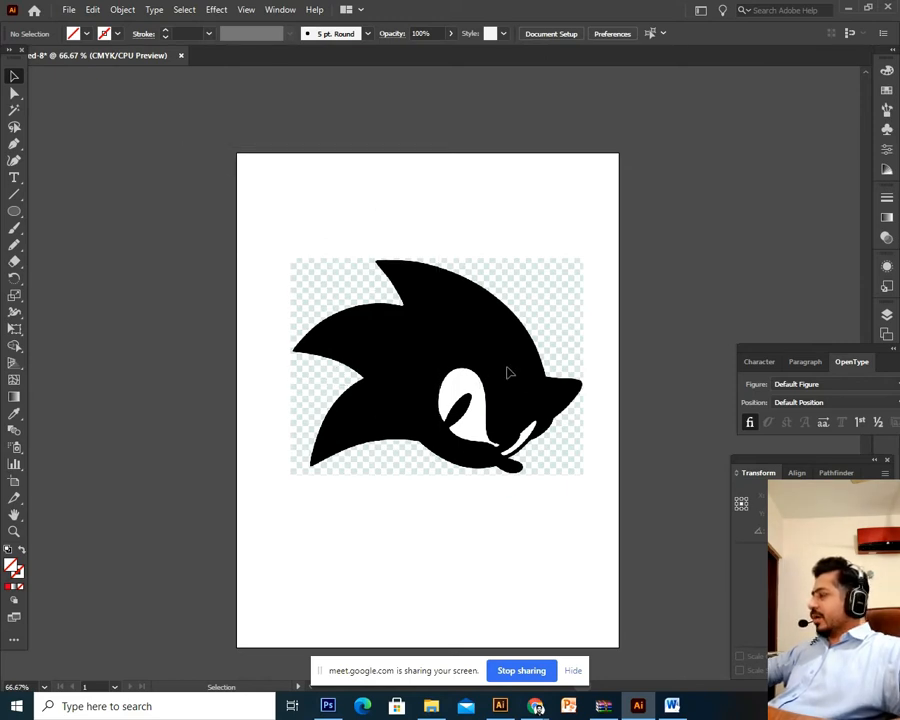
Step: Move the whole Sonic image down the artboard and back up near the middle, leaving it deselected
left_click(421, 412)
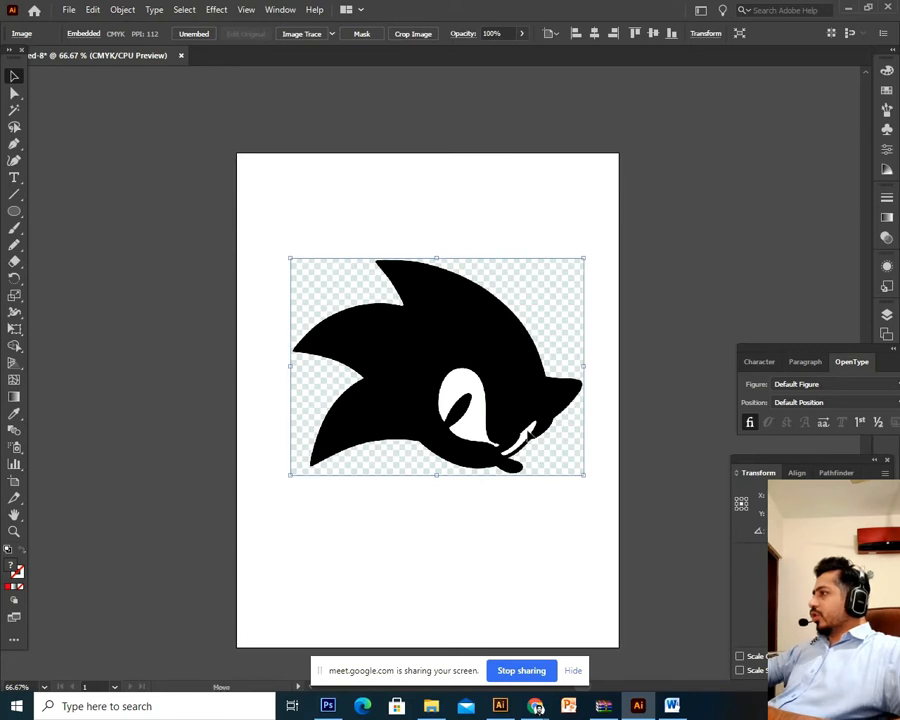
left_click_drag(482, 390, 452, 424)
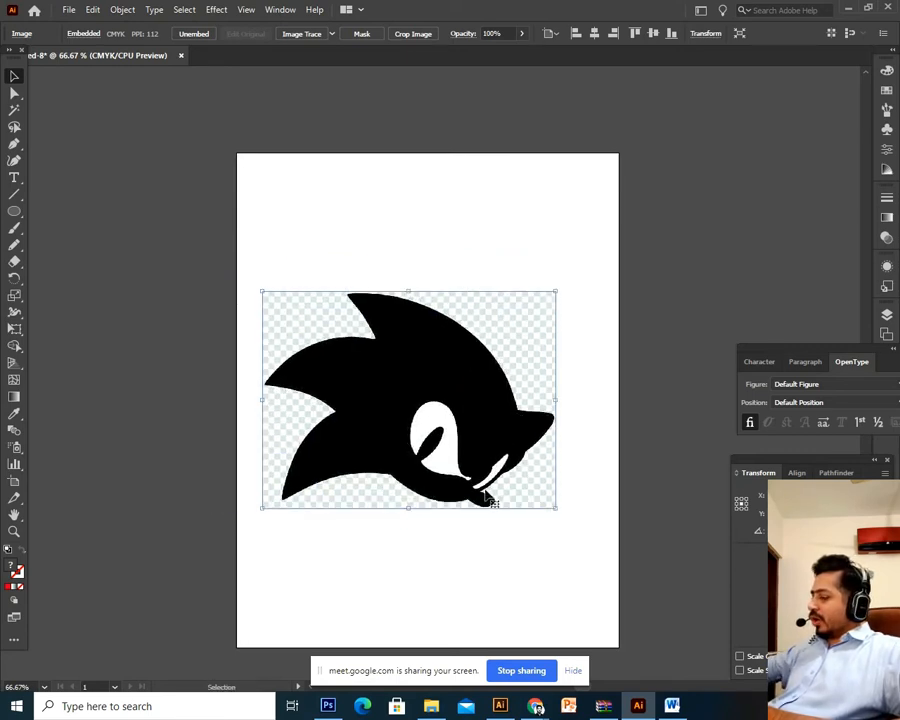
key("ctrl+shift+a")
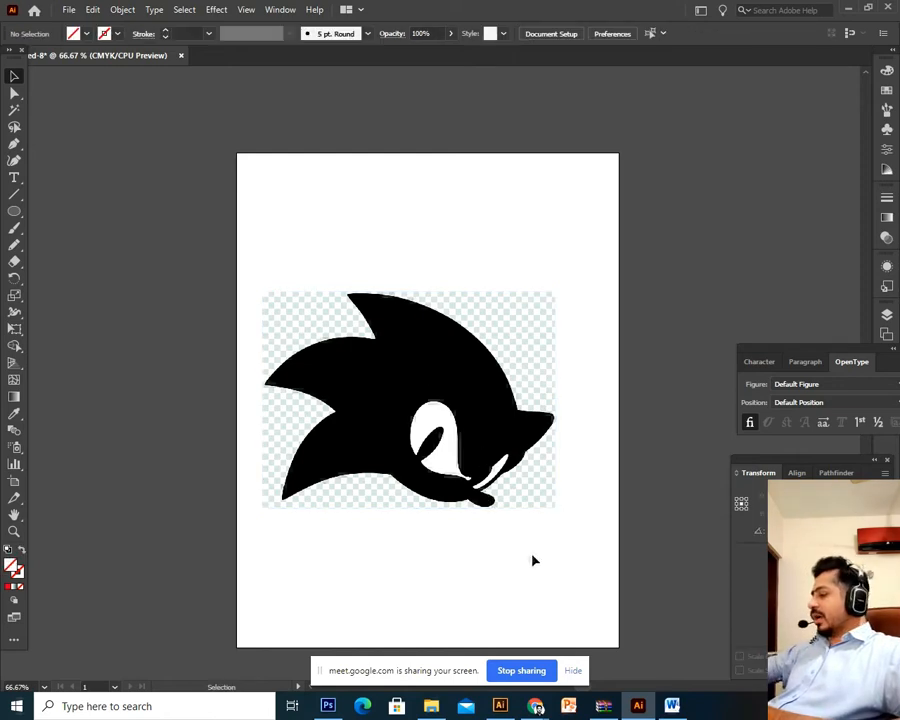
key("a")
key("ctrl+a")
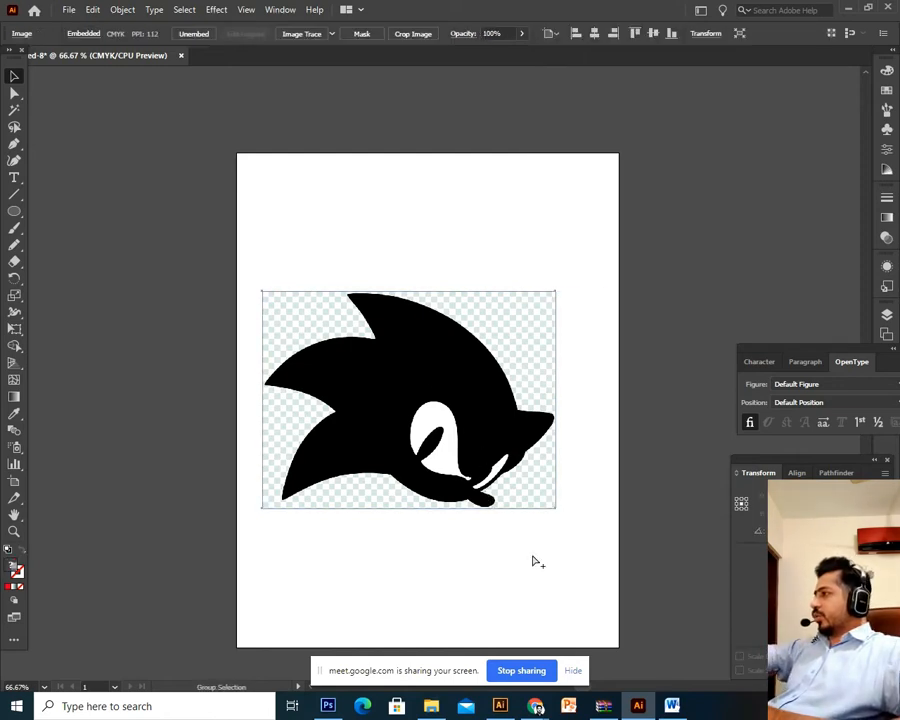
key("v")
left_click(482, 555)
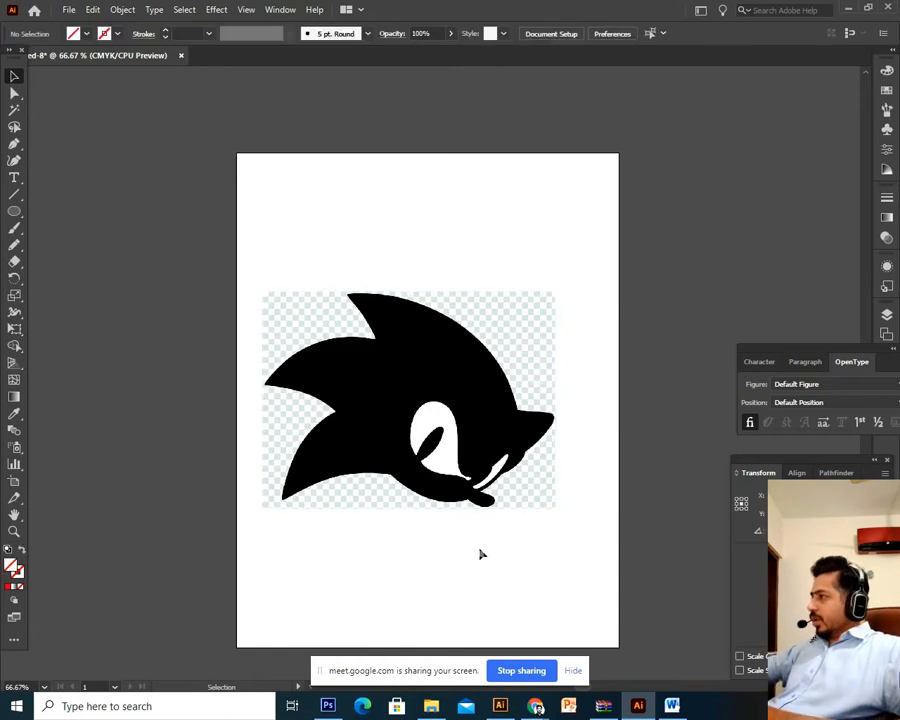
left_click_drag(466, 482, 485, 452)
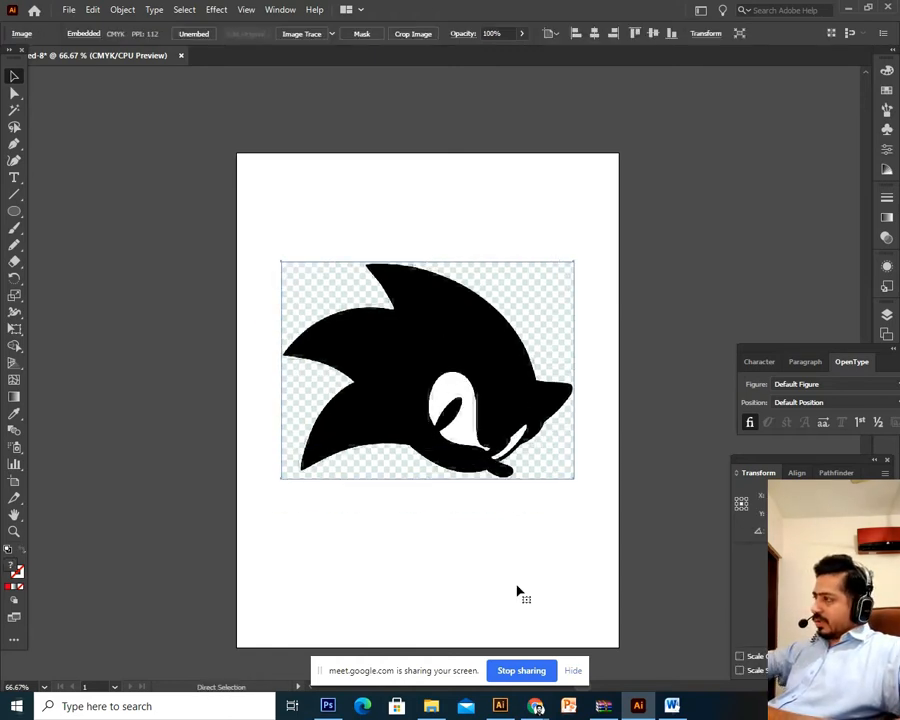
left_click(518, 591)
Step: Switch to the Google Meet call in Chrome and admit the participant waiting to join
mouse_move(536, 706)
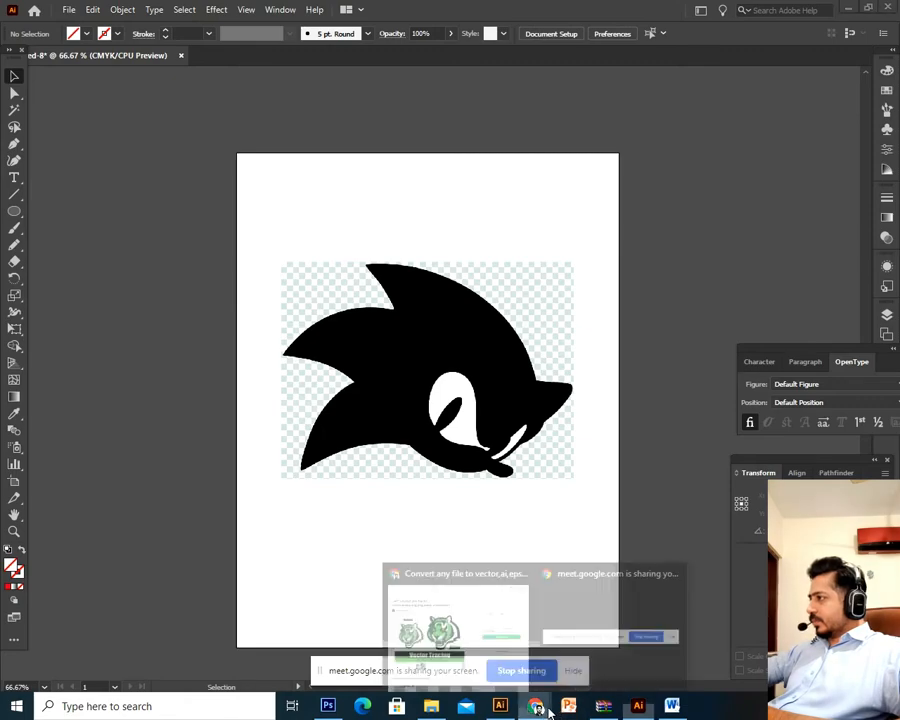
left_click(487, 624)
left_click(505, 10)
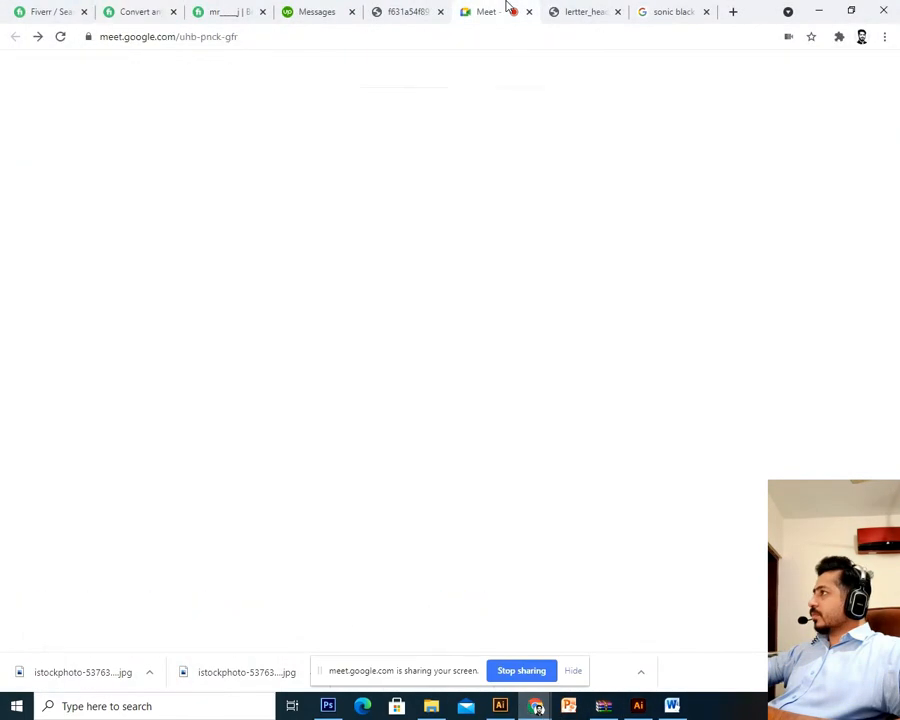
left_click(596, 136)
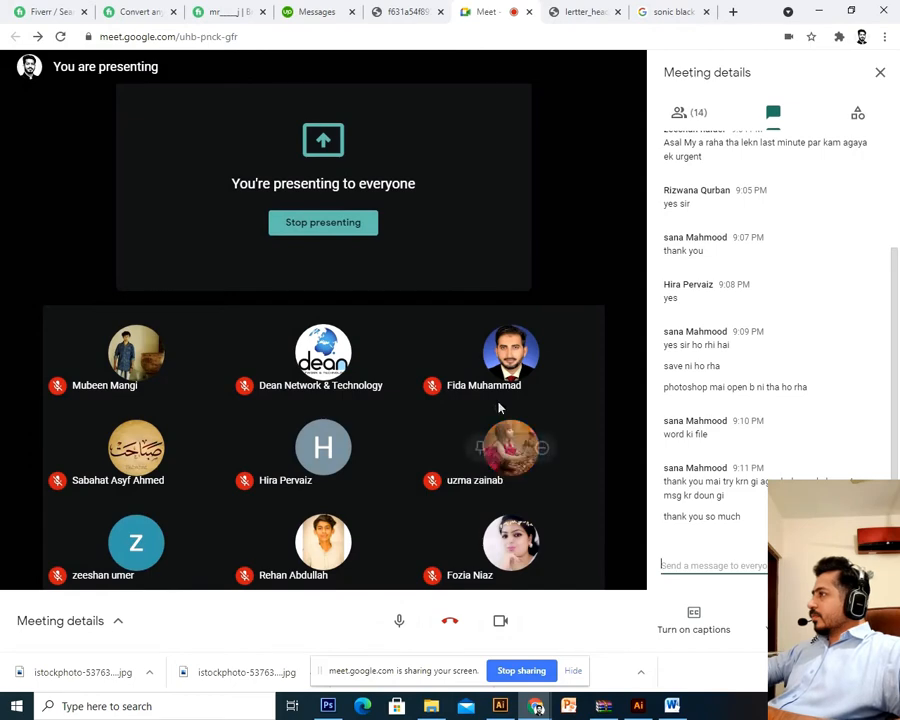
Step: Switch back to Illustrator and examine the upper spikes of the Sonic head up close
left_click(638, 706)
key("ctrl+plus")
key("ctrl+plus")
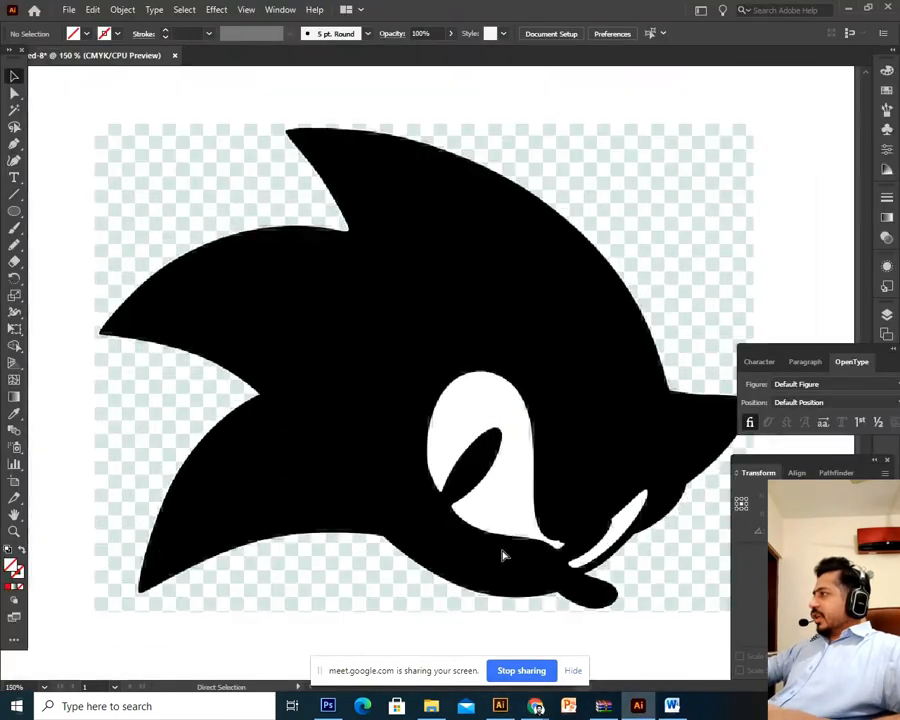
key("ctrl+plus")
left_click_drag(107, 132, 181, 300)
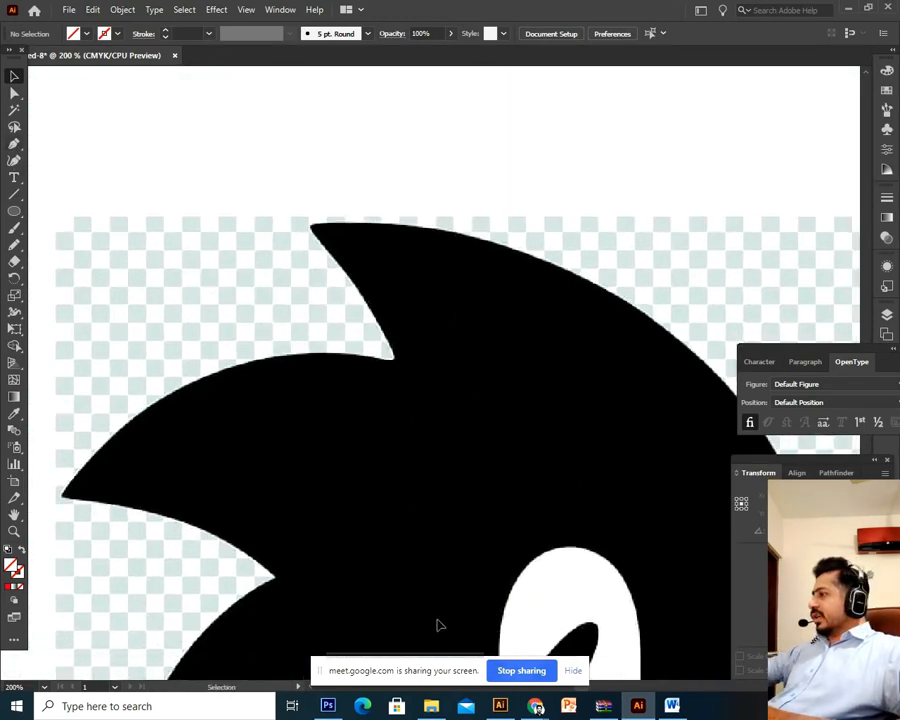
Step: Return to the Google Meet call, review the list of join requests and admit both waiting participants
mouse_move(536, 706)
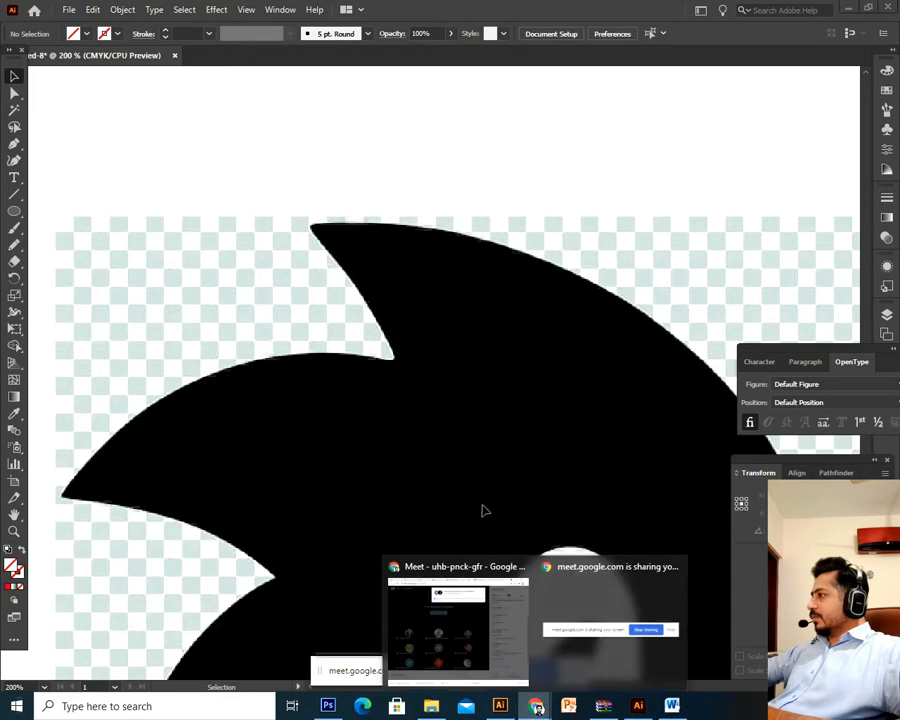
left_click(490, 620)
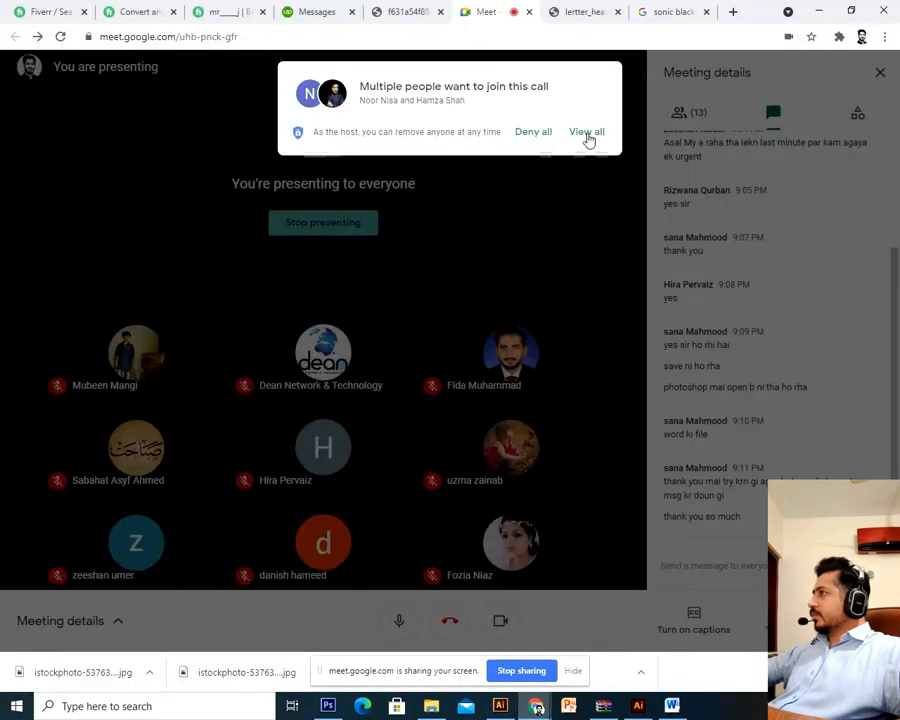
left_click(587, 134)
left_click(590, 140)
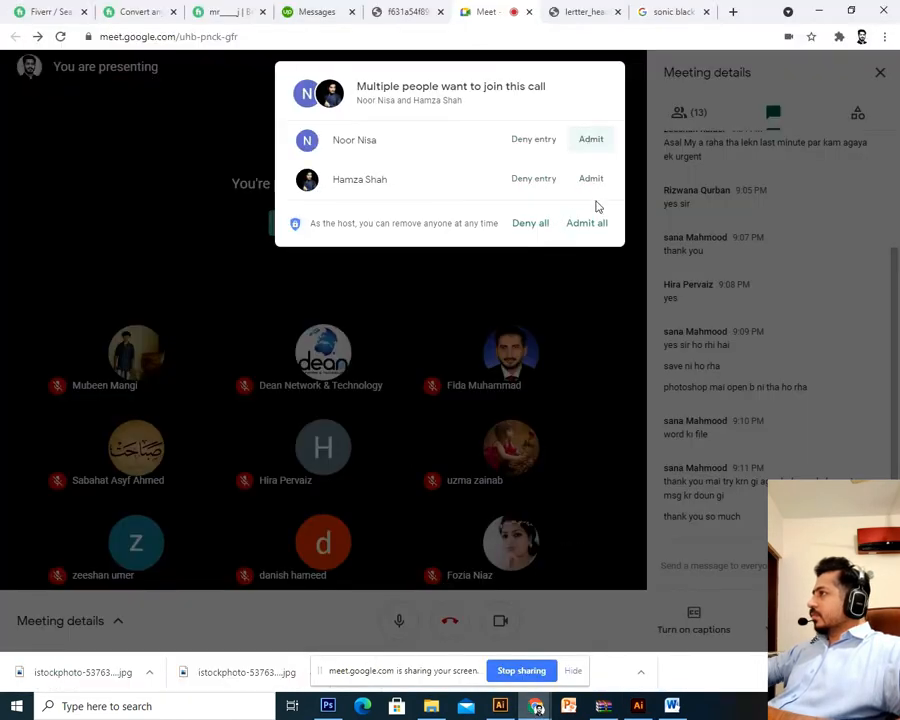
left_click(594, 140)
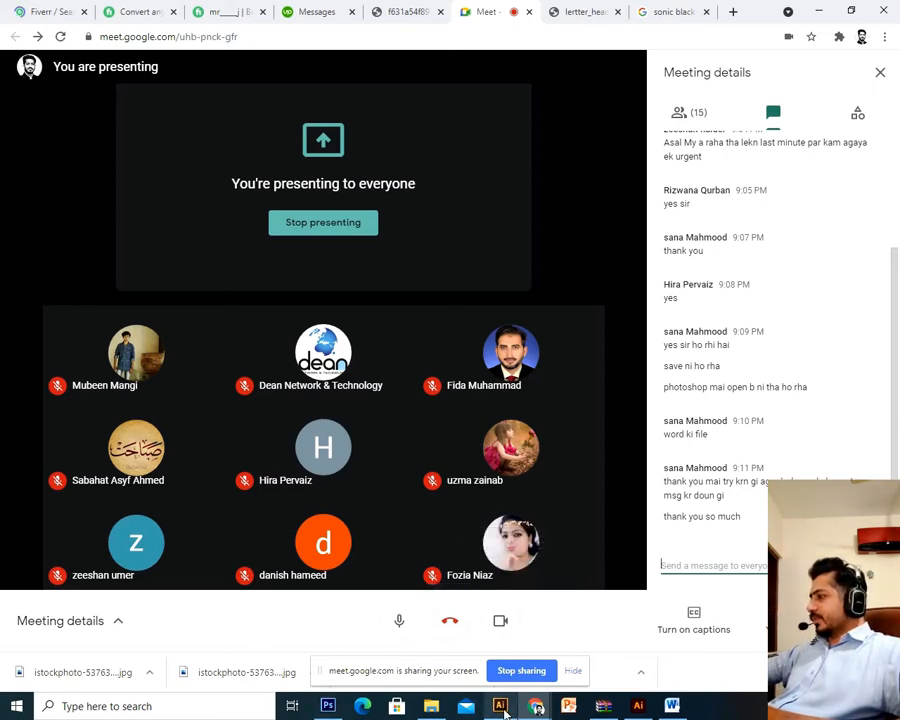
Step: Go back to the Sonic document in Illustrator and bring the tip of the upper spike into close view
left_click(502, 707)
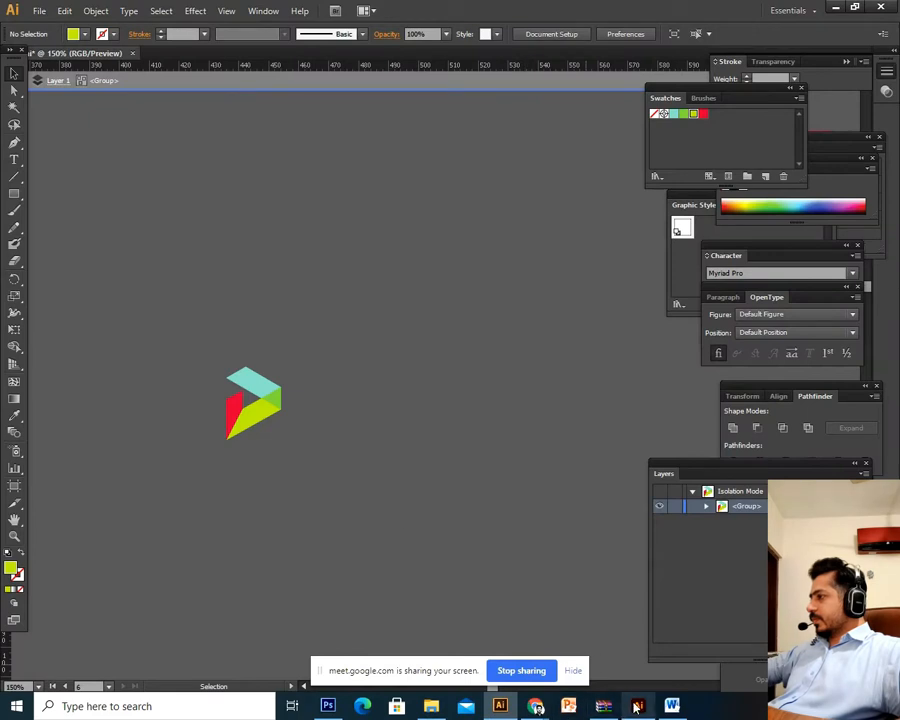
key("alt+Tab")
scroll(498, 556, "up", 1)
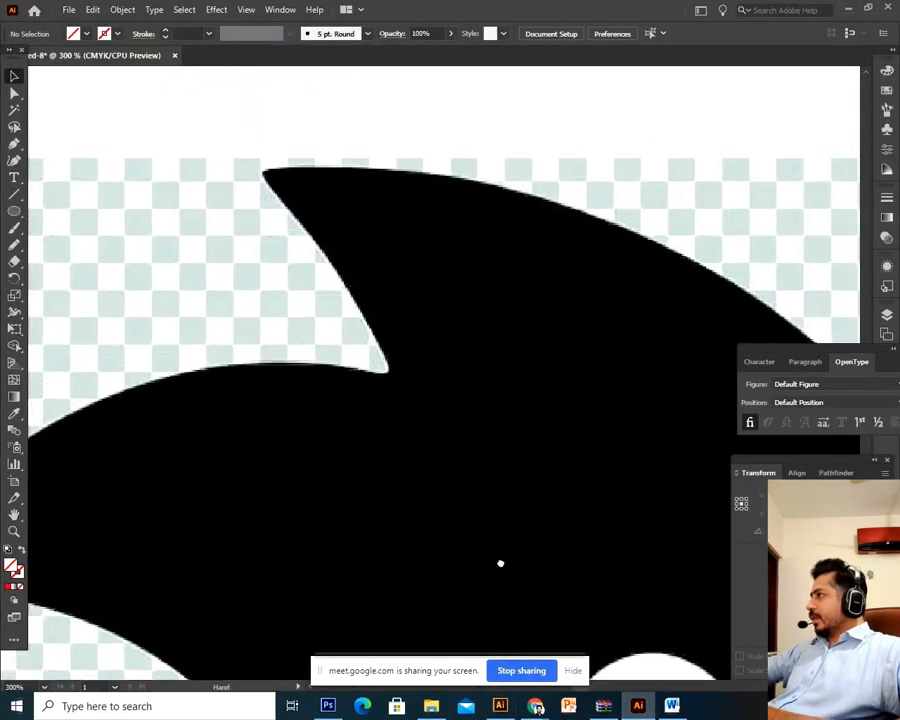
Step: Set the stroke colour to the red swatch, trying yellow along the way and keeping the fill at none
left_click(17, 571)
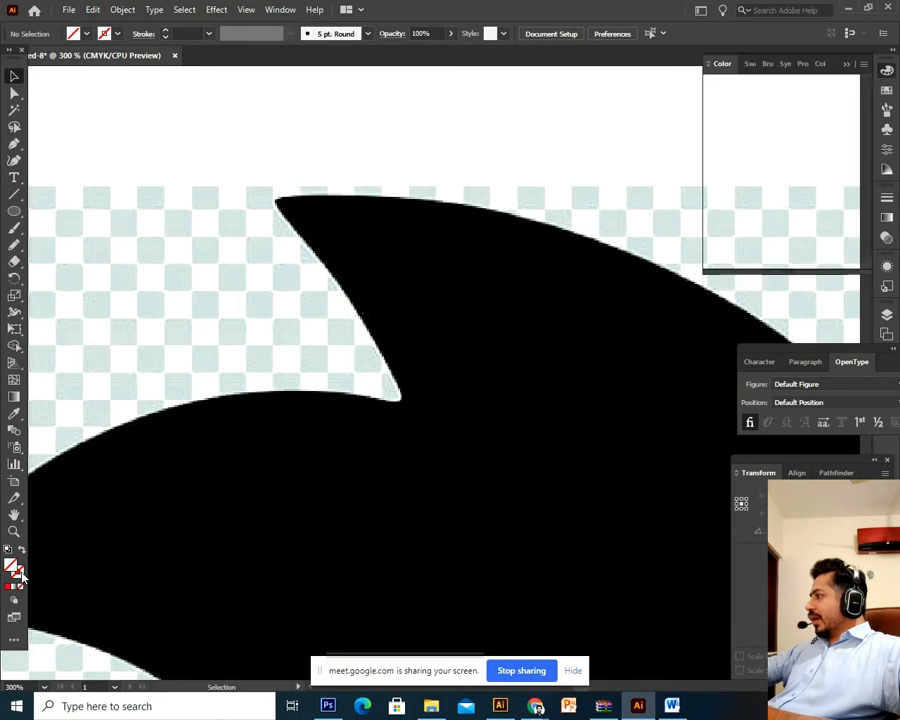
left_click(888, 91)
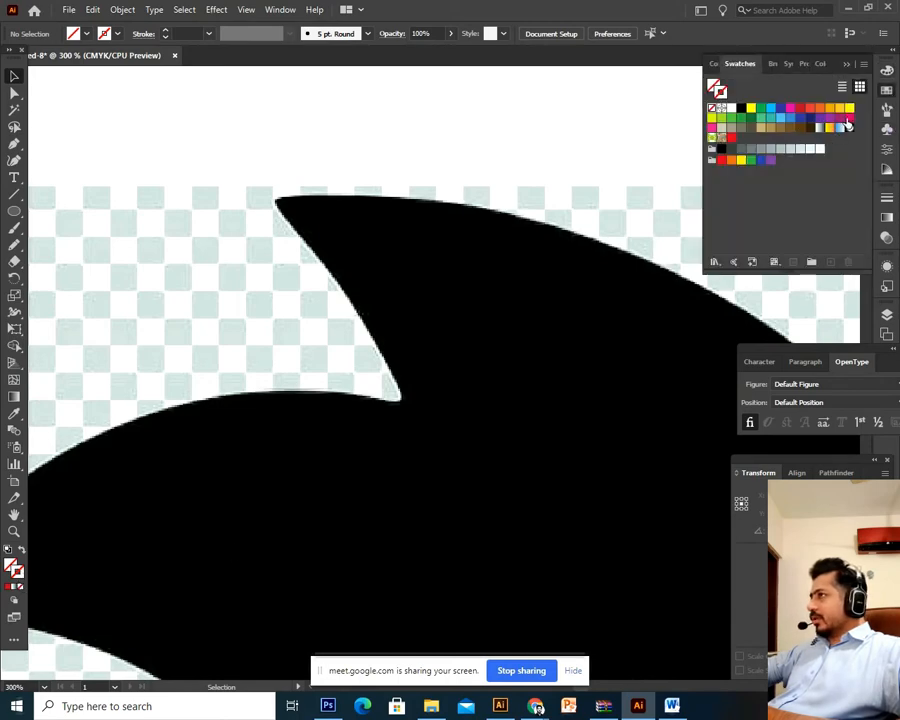
left_click_drag(798, 110, 9, 632)
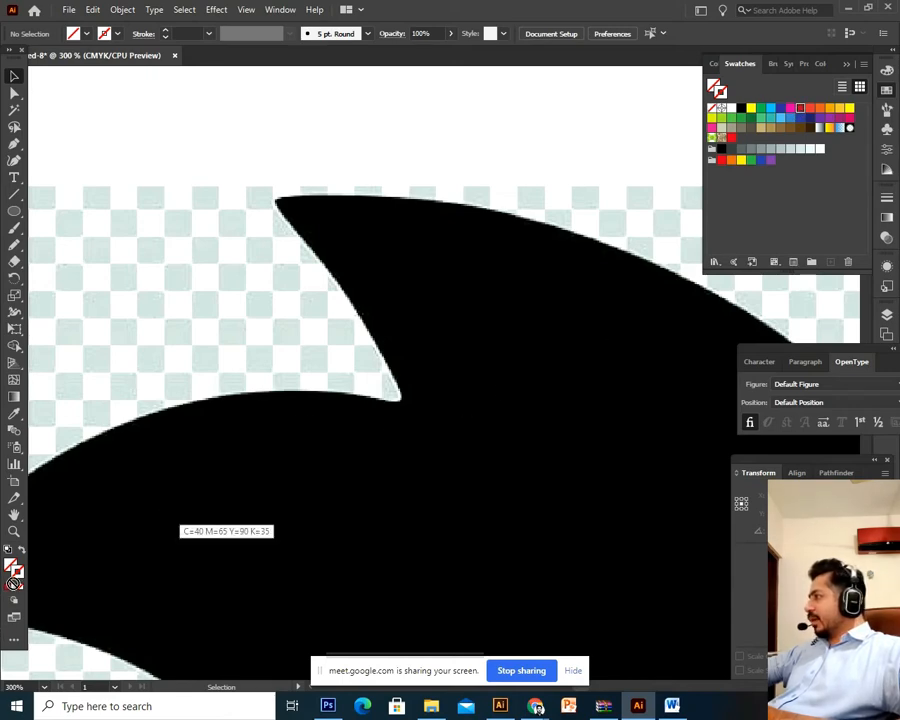
left_click_drag(14, 566, 16, 571)
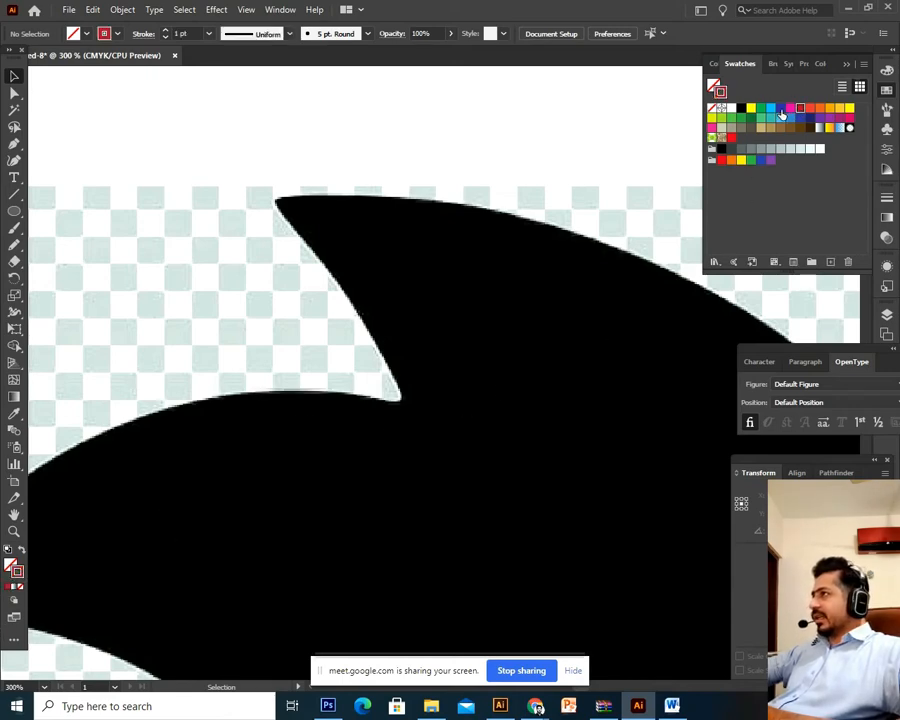
left_click(18, 573)
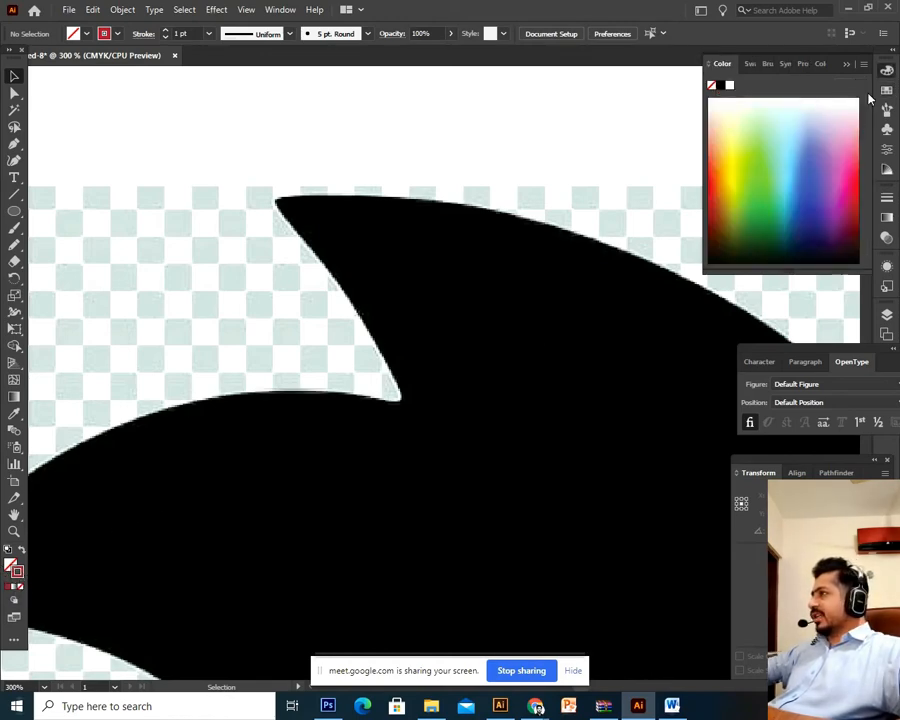
left_click(740, 63)
left_click(849, 107)
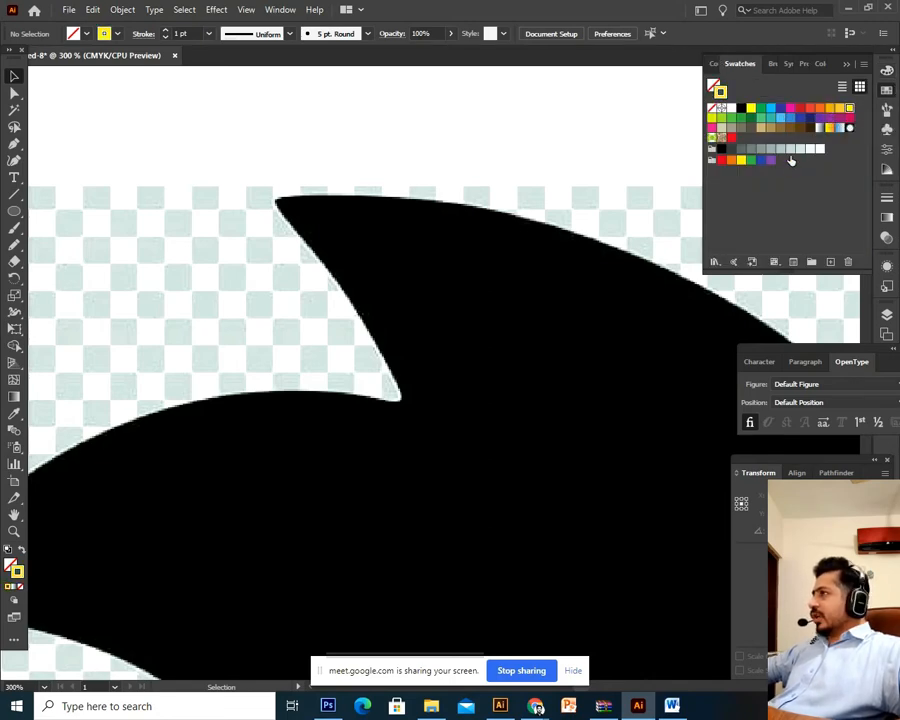
left_click(800, 107)
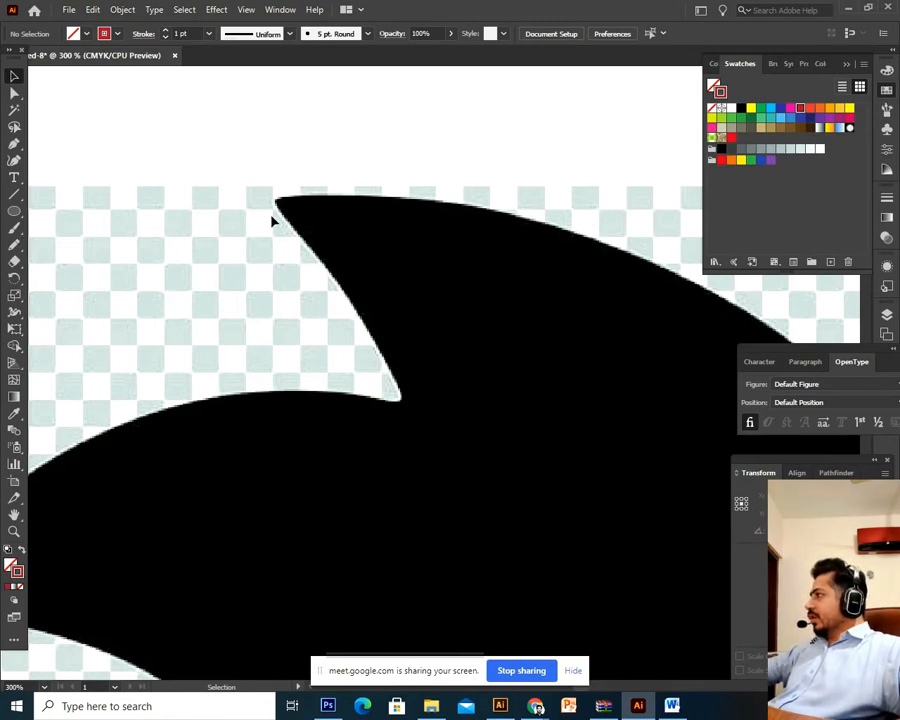
Step: Trace the upper edge of the head with one curved Pen segment from the upper spike's tip to the notch above the nose
left_click(14, 145)
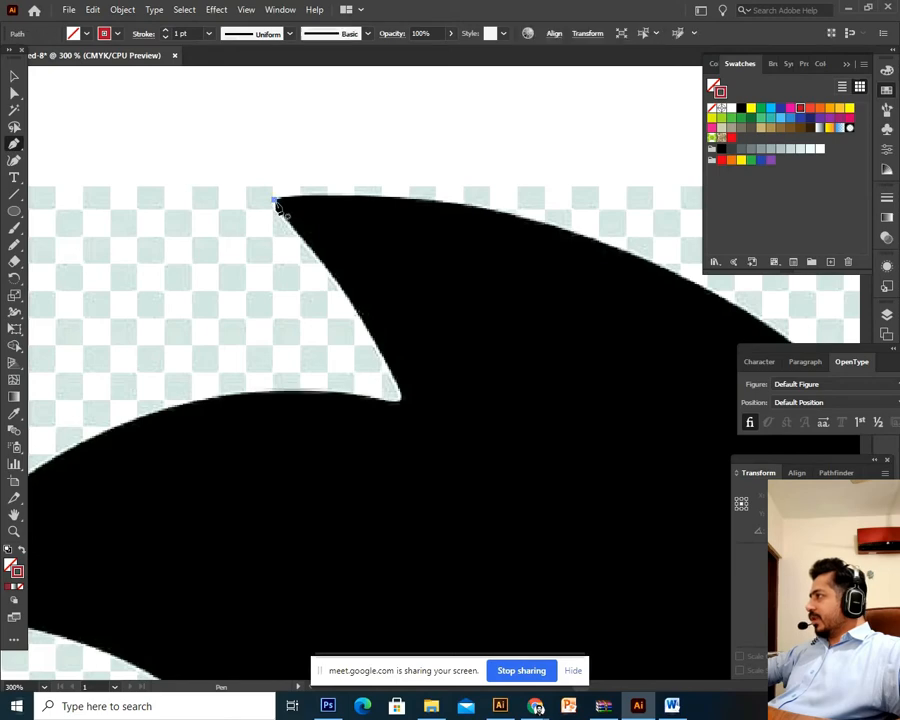
left_click_drag(278, 204, 380, 312)
key("ctrl+minus")
key("ctrl+minus")
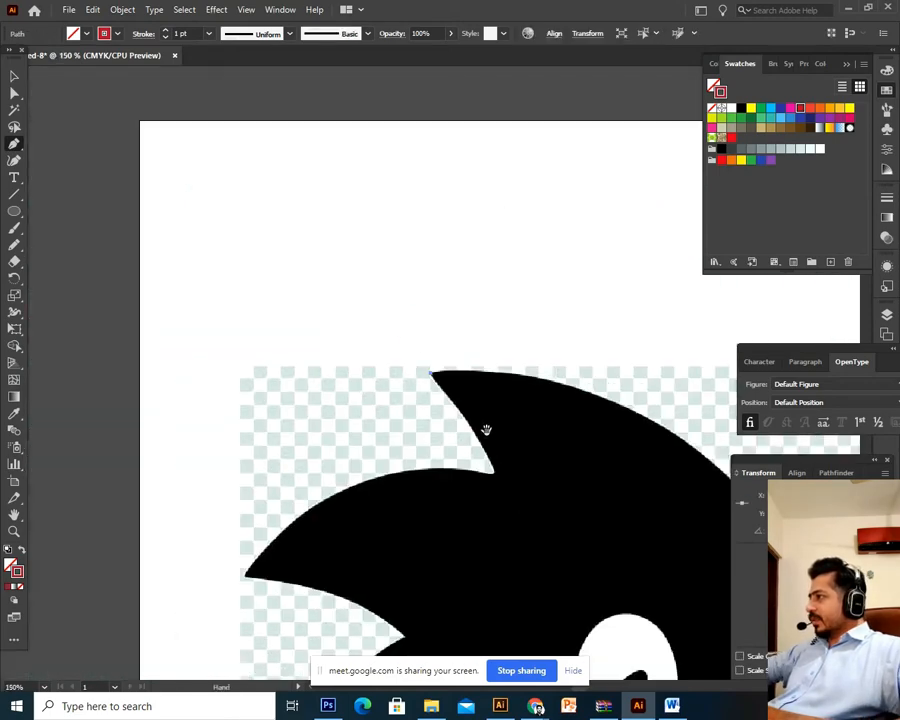
left_click_drag(550, 455, 319, 374)
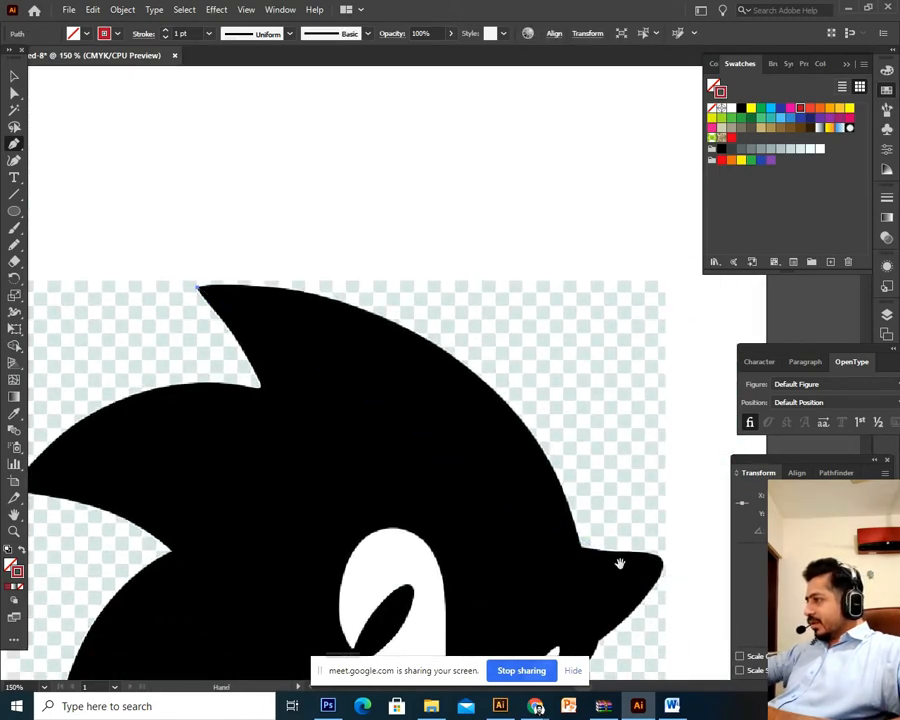
left_click_drag(616, 560, 598, 504)
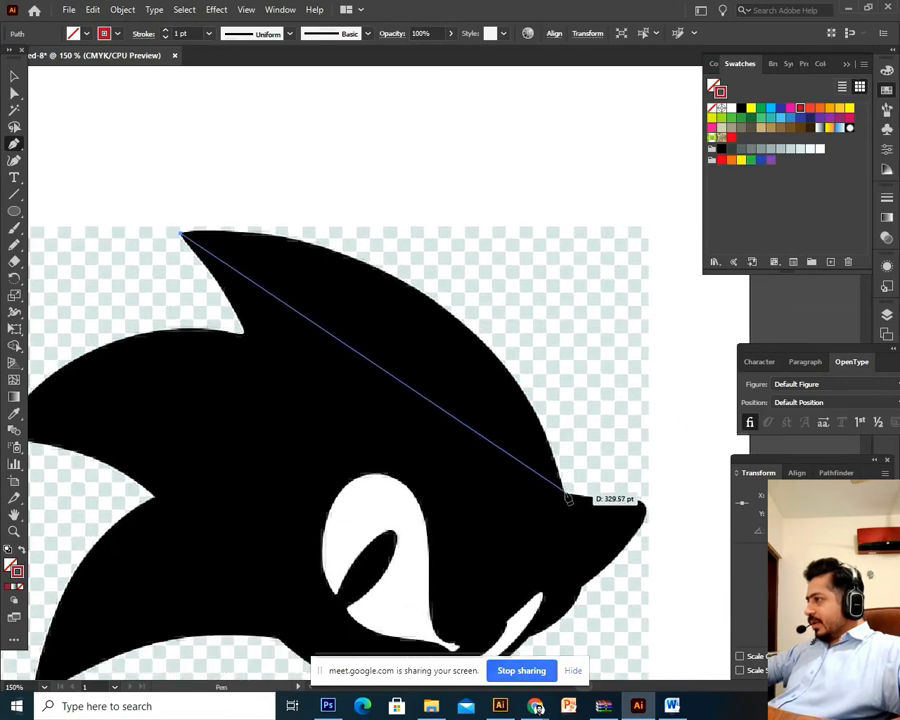
left_click_drag(566, 493, 647, 544)
scroll(365, 333, "up", 3)
scroll(365, 333, "up", 3)
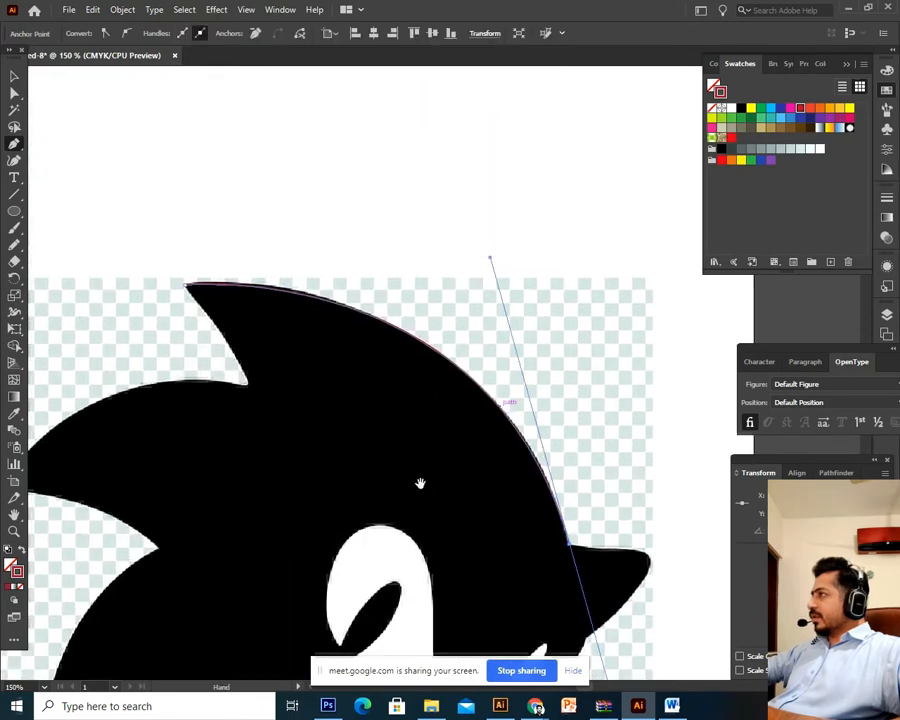
scroll(420, 482, "down", 1)
scroll(408, 456, "right", 2)
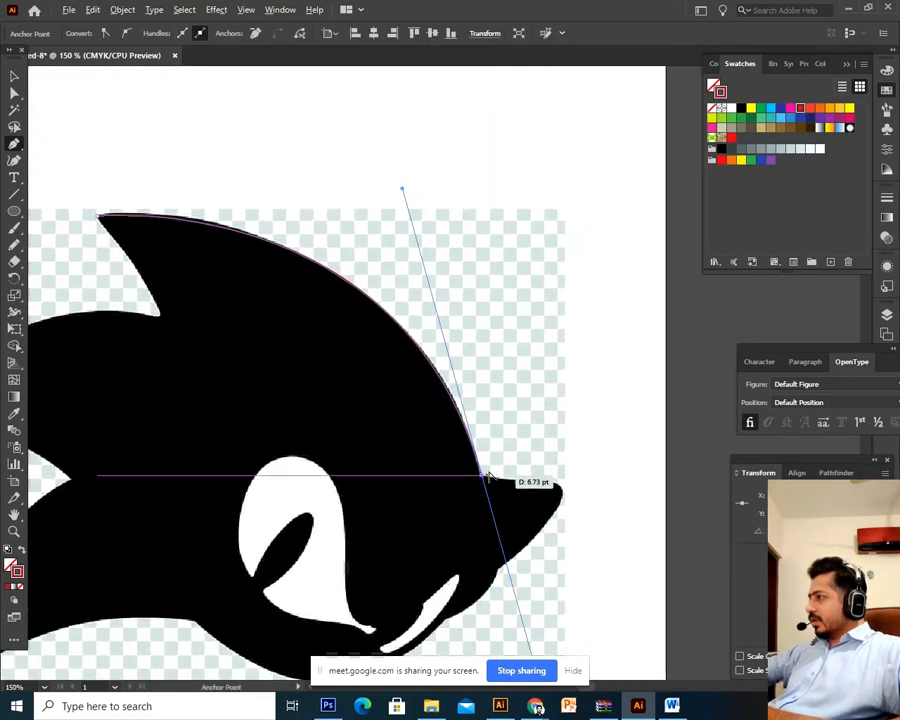
Step: Remove the outgoing direction handle from the anchor at the notch above the nose, making it a corner
left_click(483, 479)
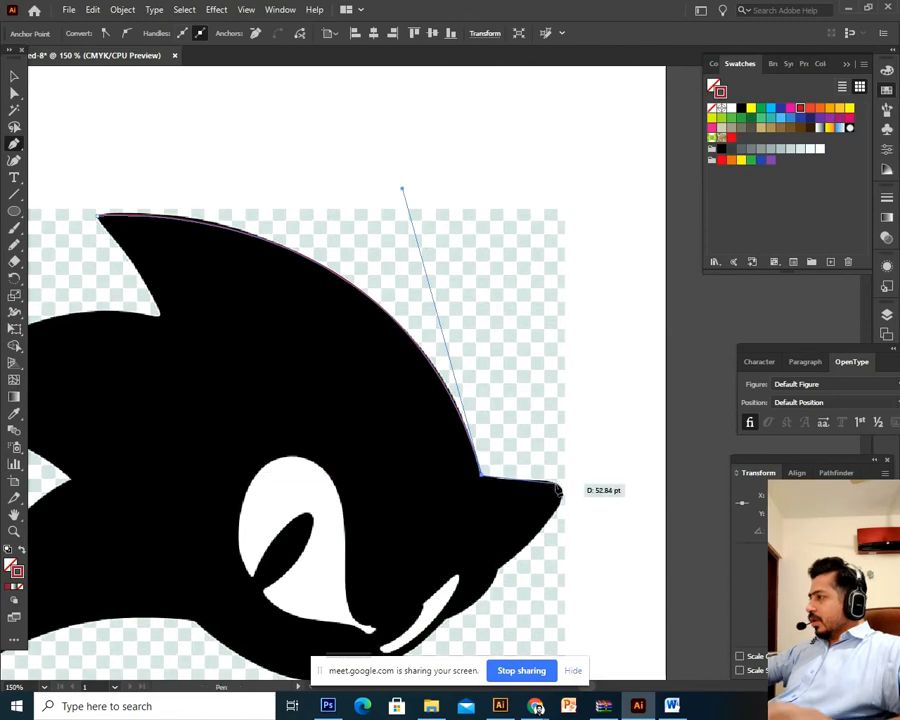
key("ctrl+plus")
key("ctrl+minus")
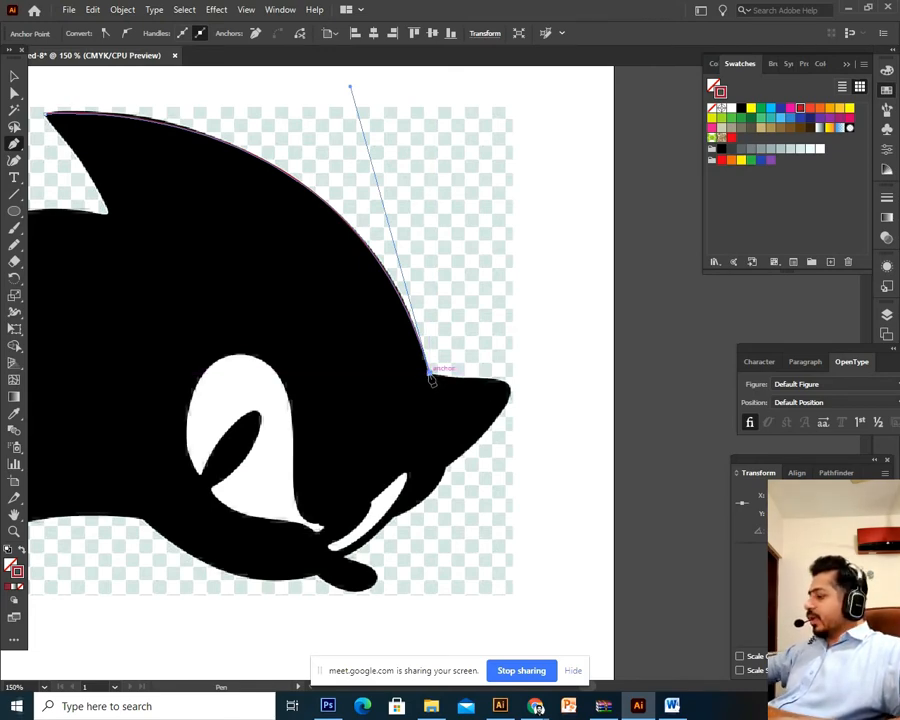
left_click_drag(431, 380, 499, 404)
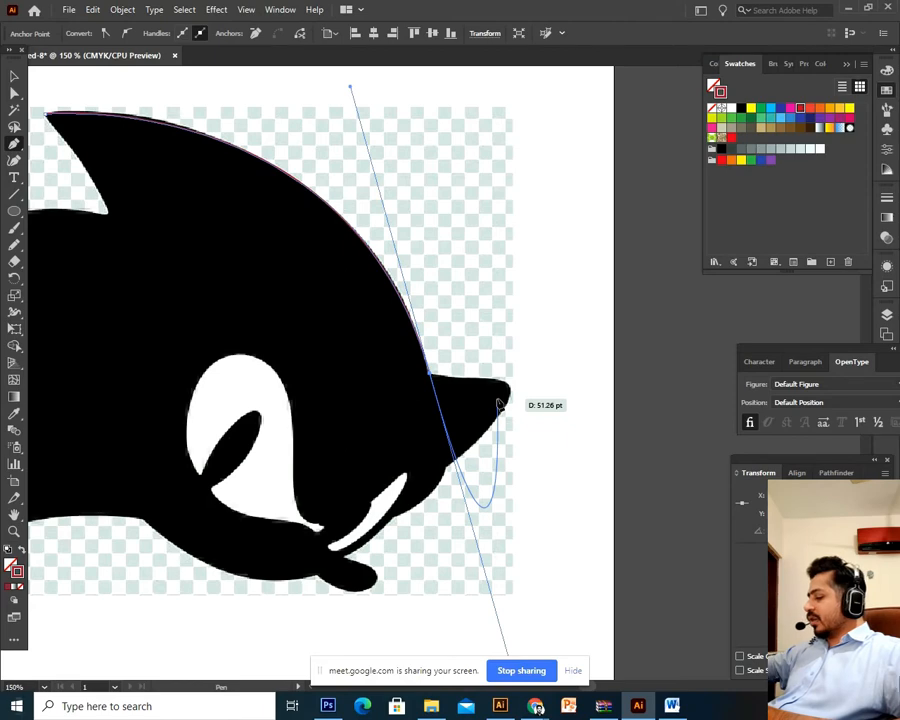
left_click_drag(499, 404, 431, 377)
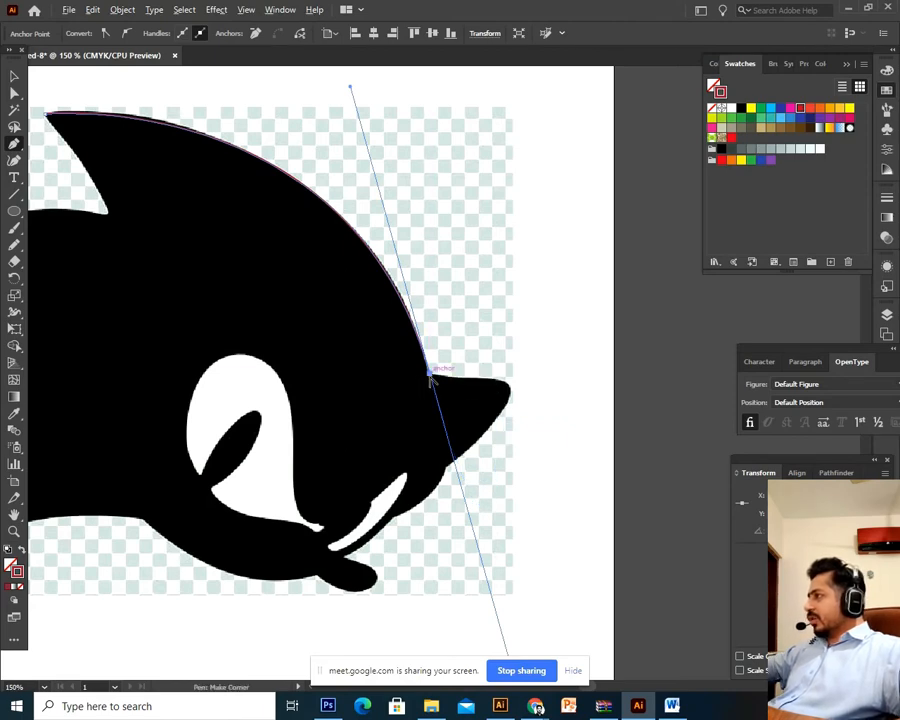
left_click(431, 377)
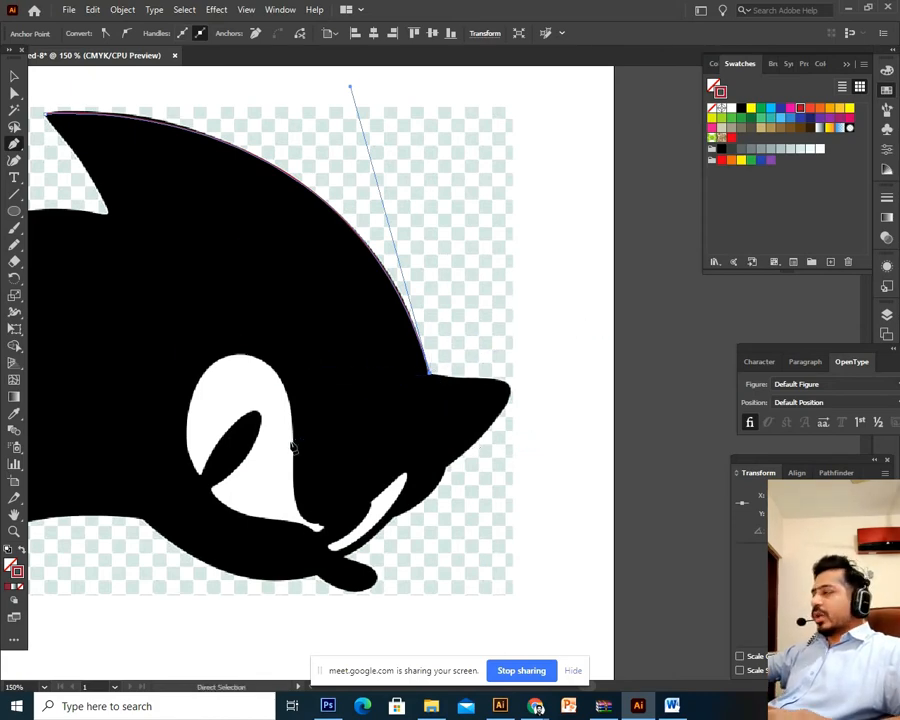
Step: Trace the nose's upper edge and around its rounded tip with two curved Pen segments
key("ctrl+plus")
key("ctrl+plus")
key("ctrl+plus")
left_click_drag(427, 428, 278, 414)
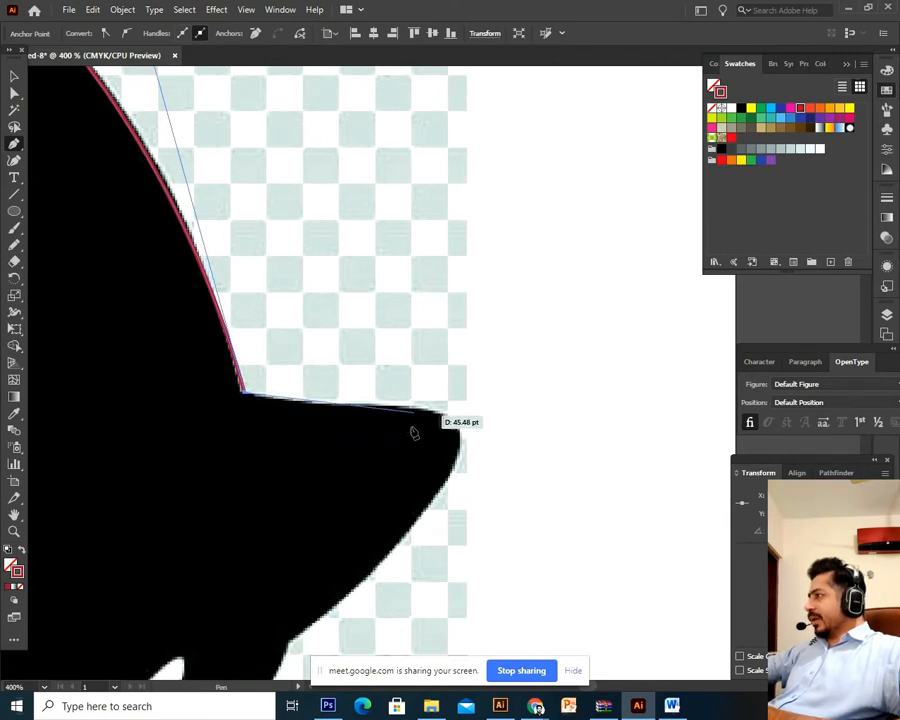
left_click(448, 413)
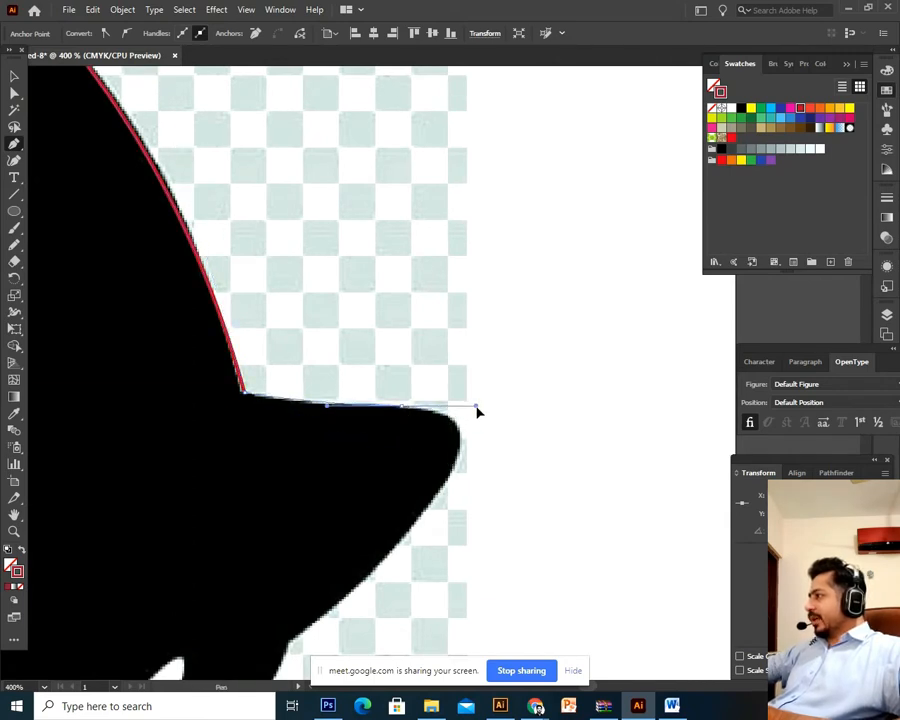
left_click(457, 468)
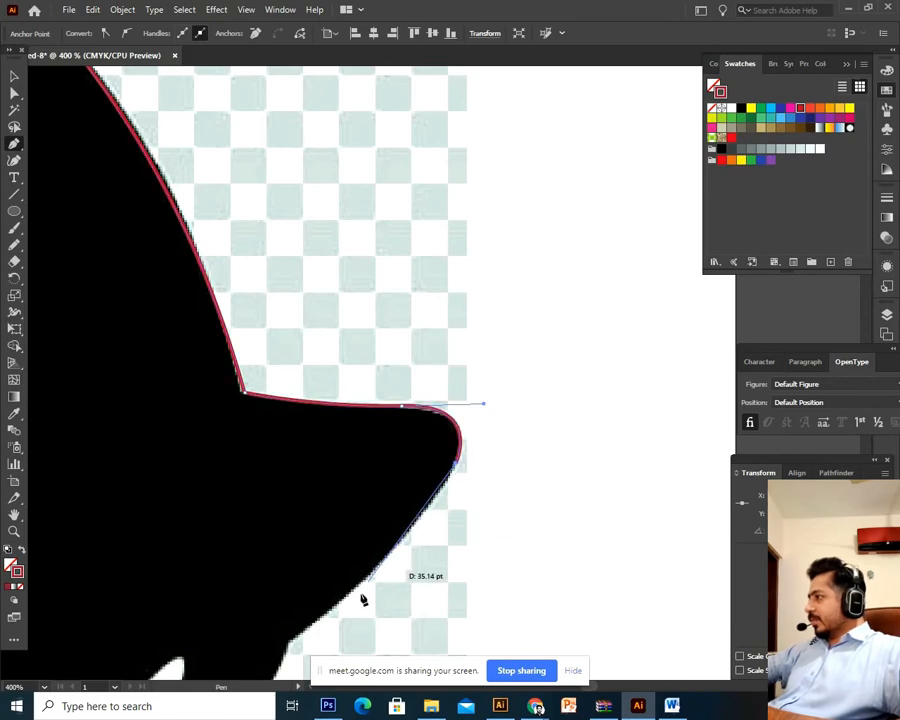
Step: Trace the underside of the nose to the notch beneath it with one curved segment and remove that anchor's outgoing handle
left_click_drag(300, 638, 392, 386)
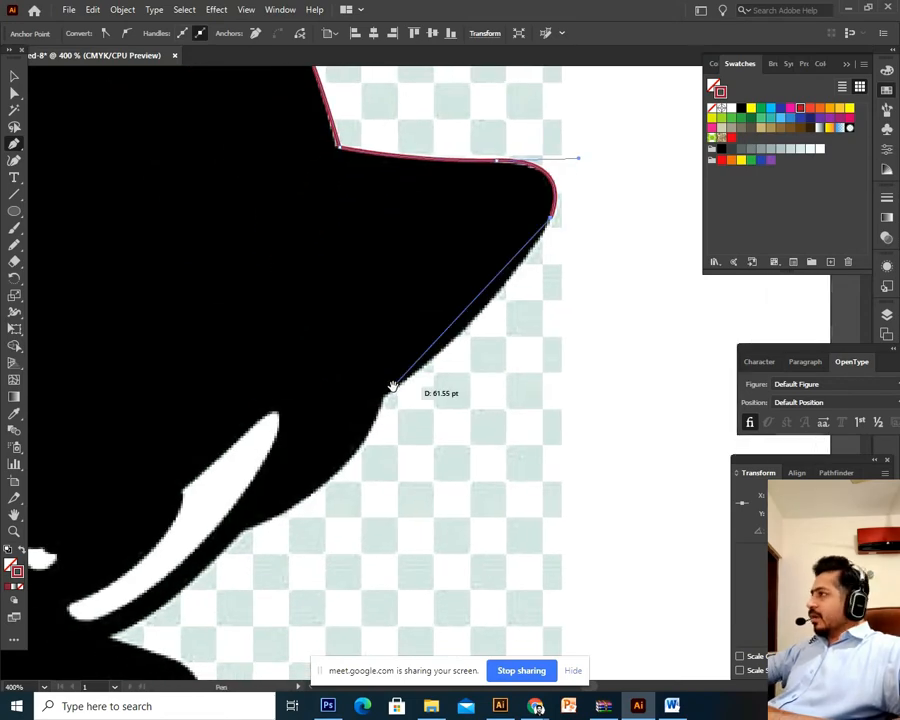
key("ctrl+minus")
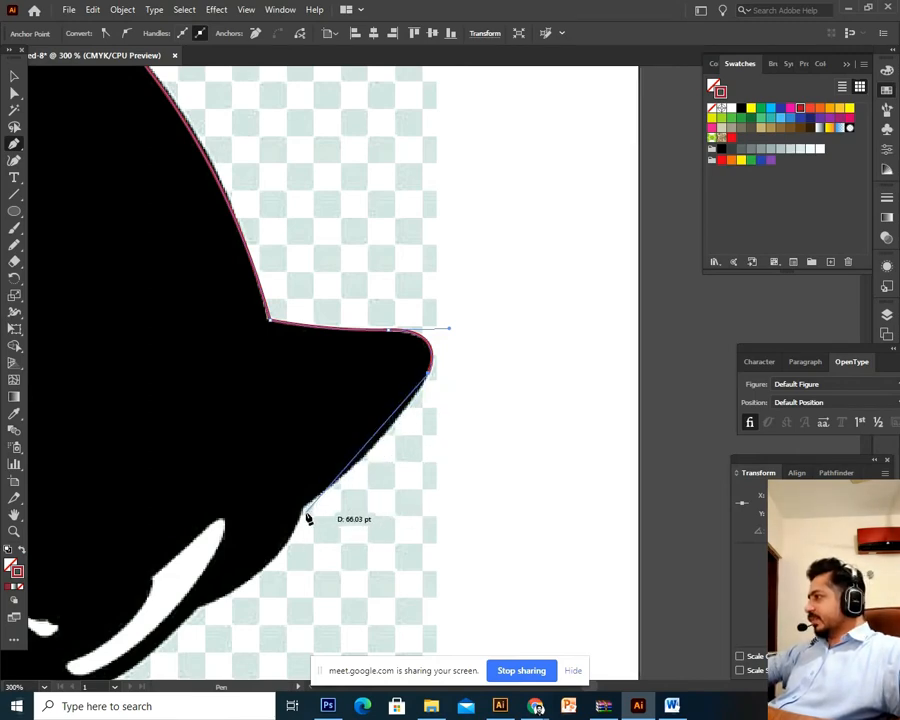
left_click_drag(305, 514, 261, 539)
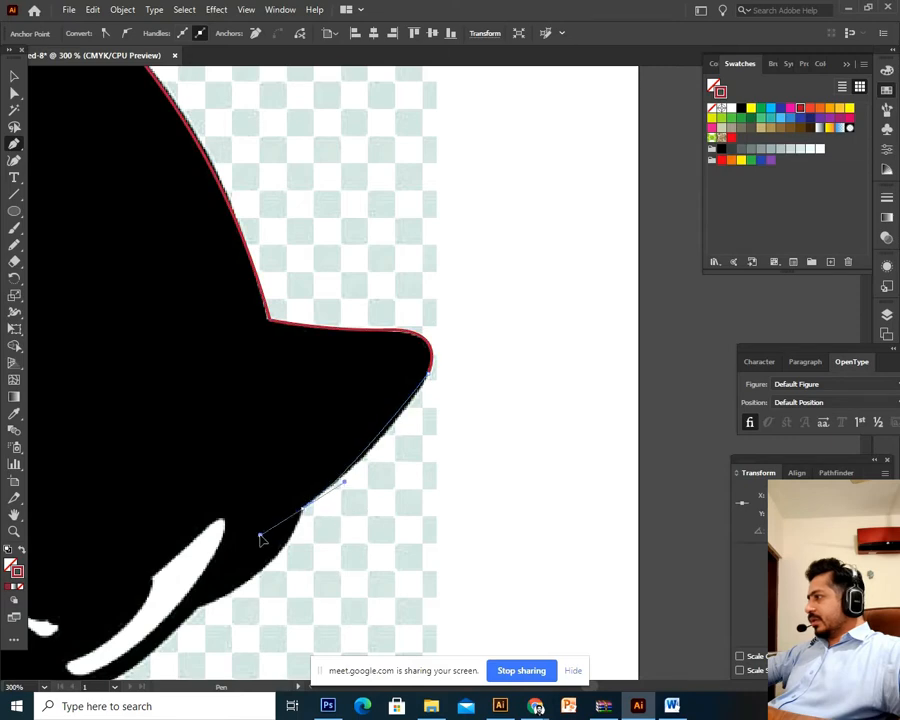
left_click_drag(216, 584, 203, 591)
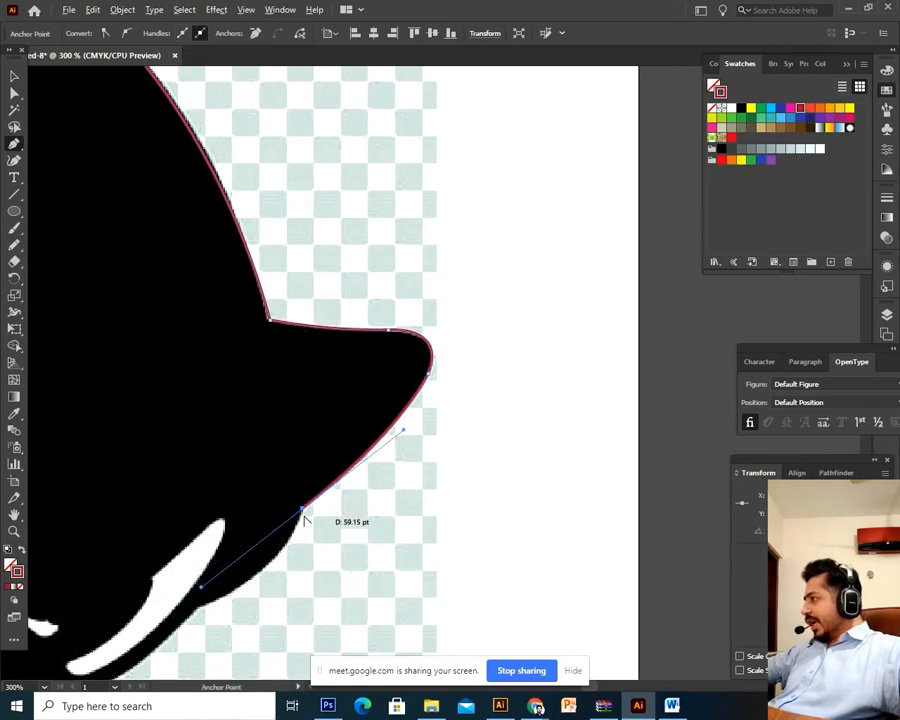
left_click_drag(304, 515, 303, 511)
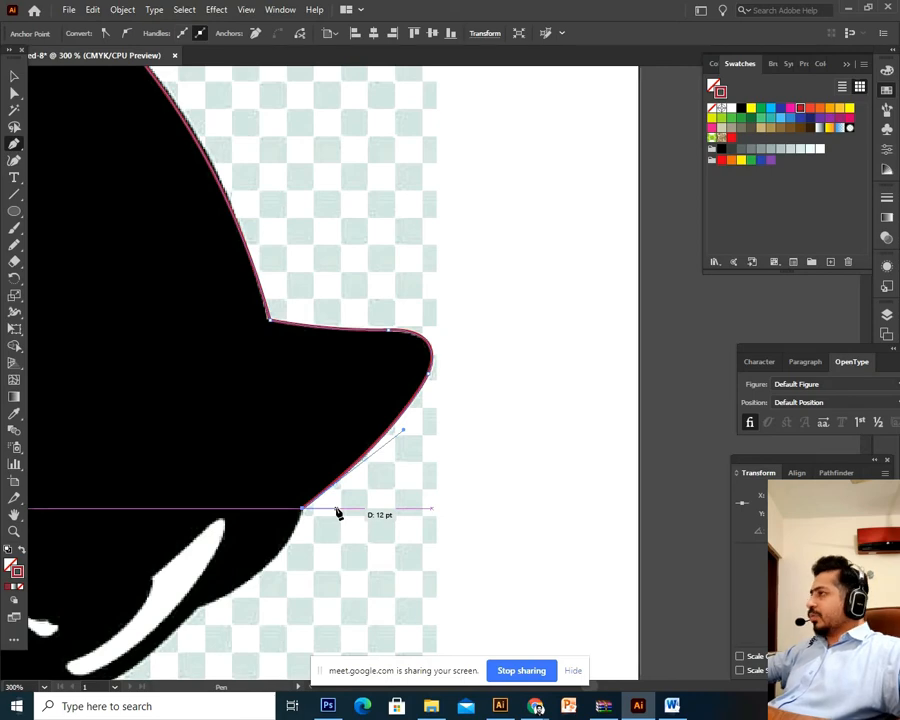
Step: Trace the muzzle's outward curve from the notch under the nose to the next corner and remove that anchor's outgoing handle
key("space")
left_click_drag(298, 580, 424, 396)
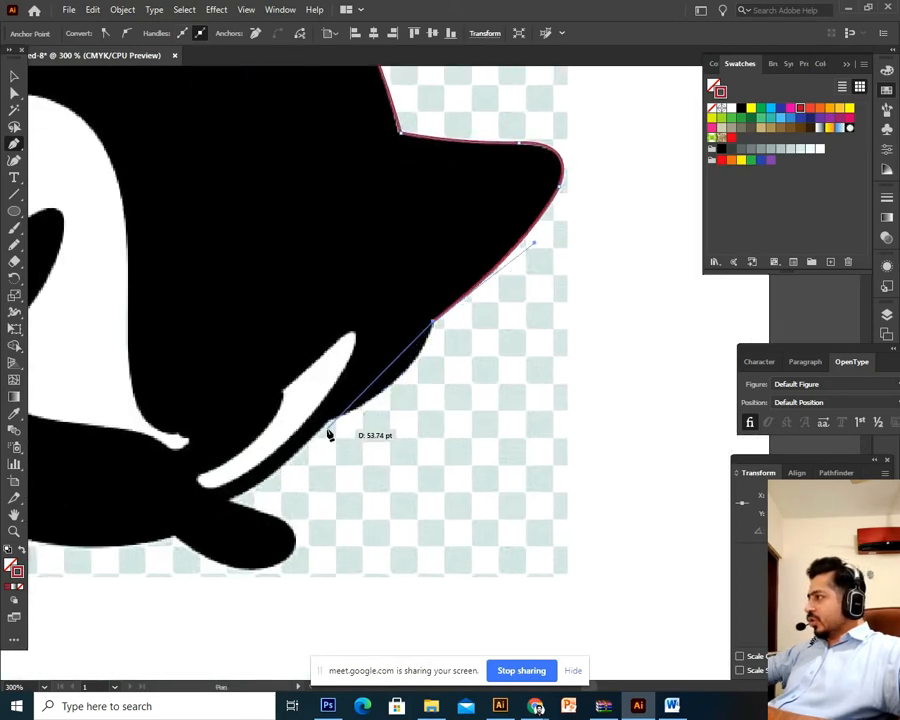
left_click_drag(331, 424, 242, 456)
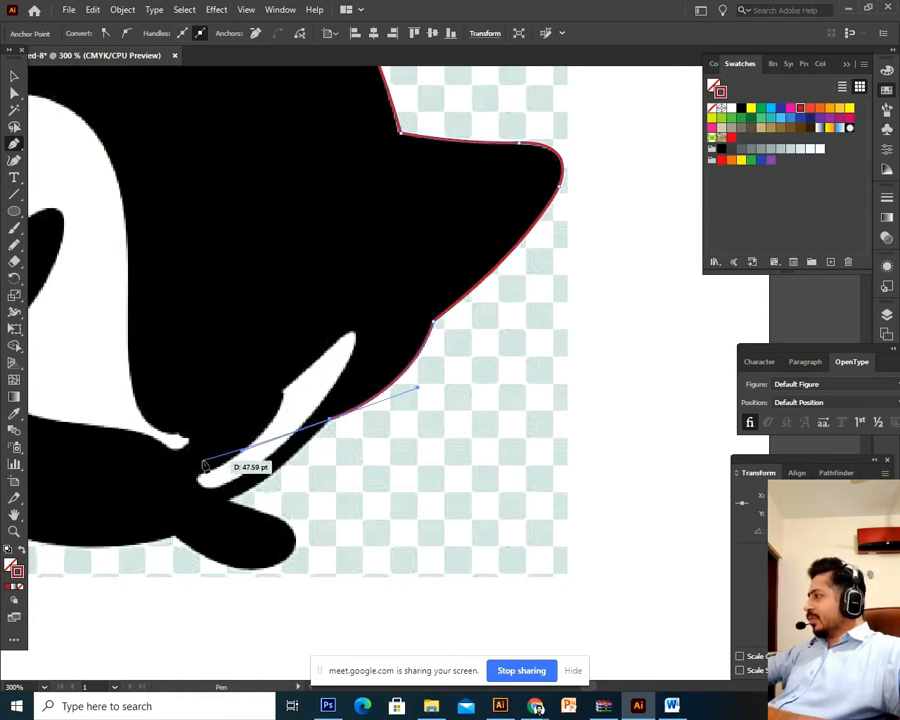
key("alt")
left_click_drag(320, 471, 330, 421)
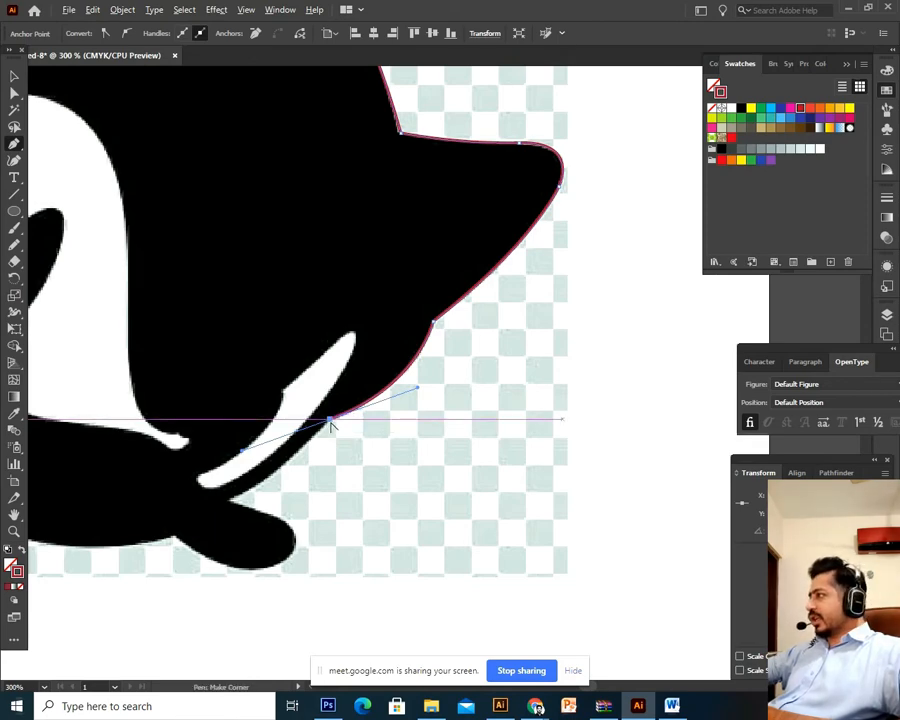
Step: Trace the edge below the mouth and around the protruding rounded chin to the notch beneath it with curved Pen segments
left_click_drag(339, 440, 228, 507)
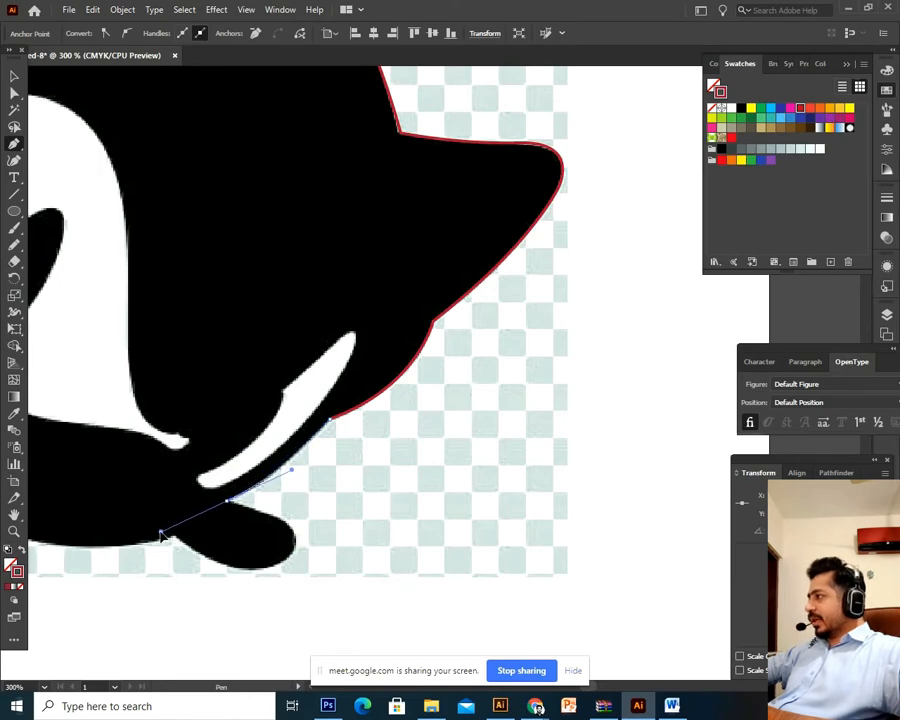
left_click_drag(162, 536, 352, 510)
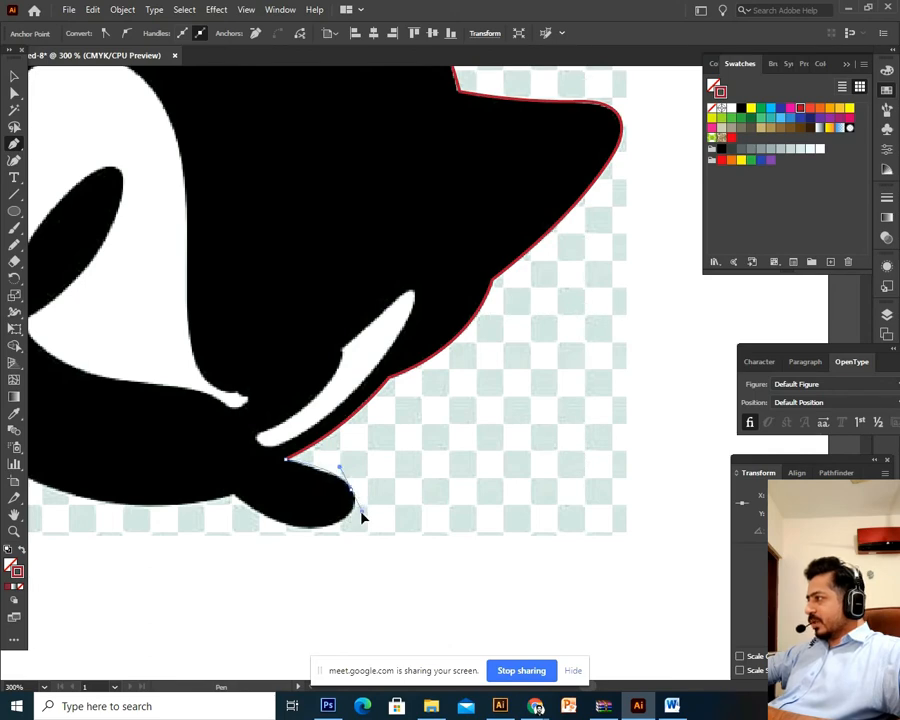
left_click_drag(356, 520, 137, 433)
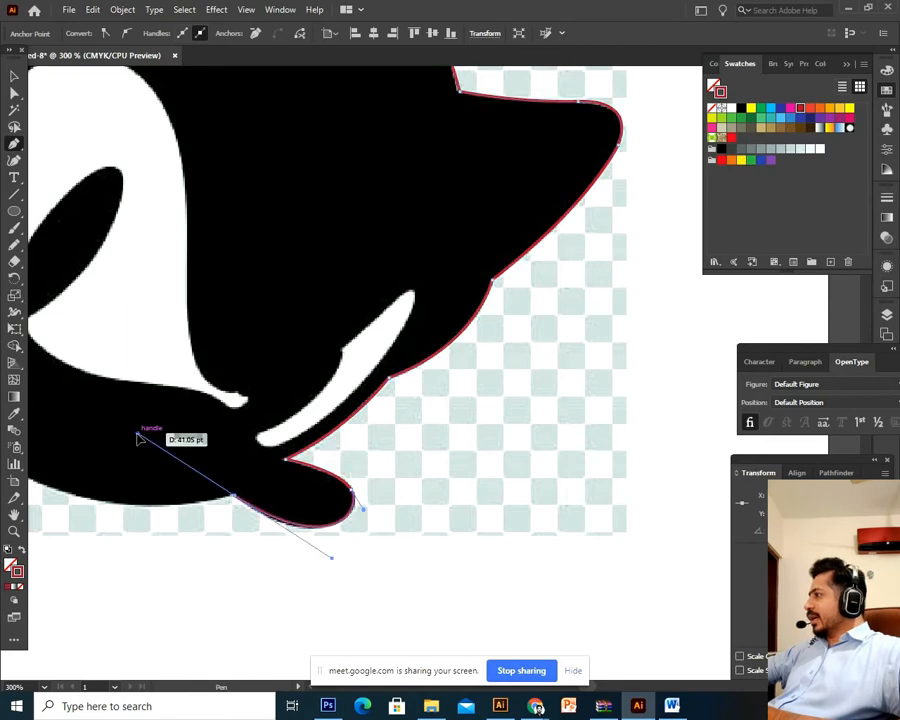
left_click_drag(328, 561, 333, 555)
Step: Trace the underside of the cheek from the chin notch to the base of the lower spike, ending in a corner anchor
left_click_drag(230, 552, 196, 320)
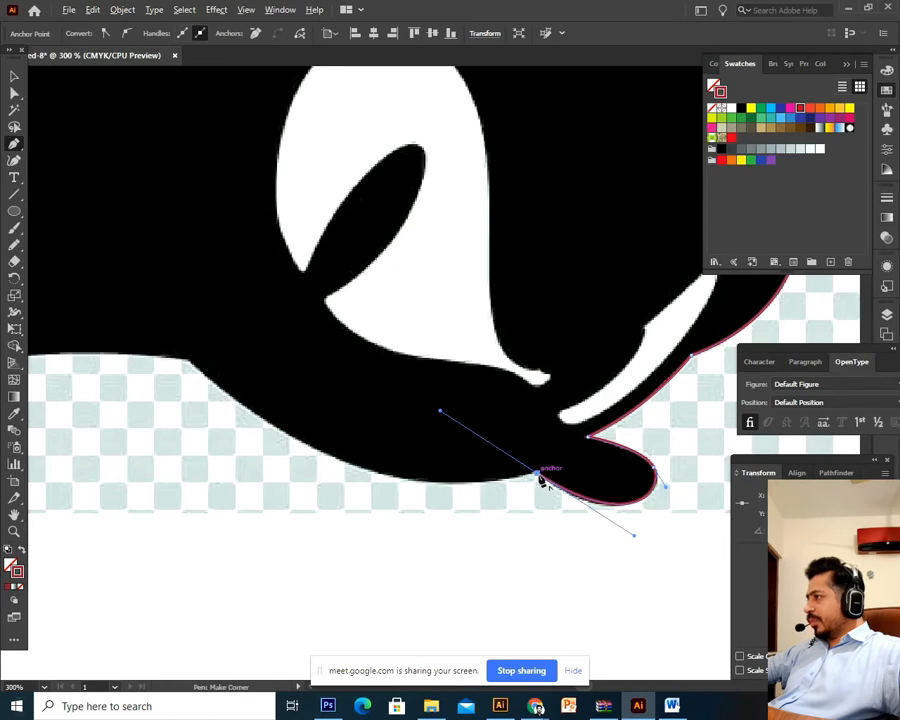
scroll(340, 540, "left", 2)
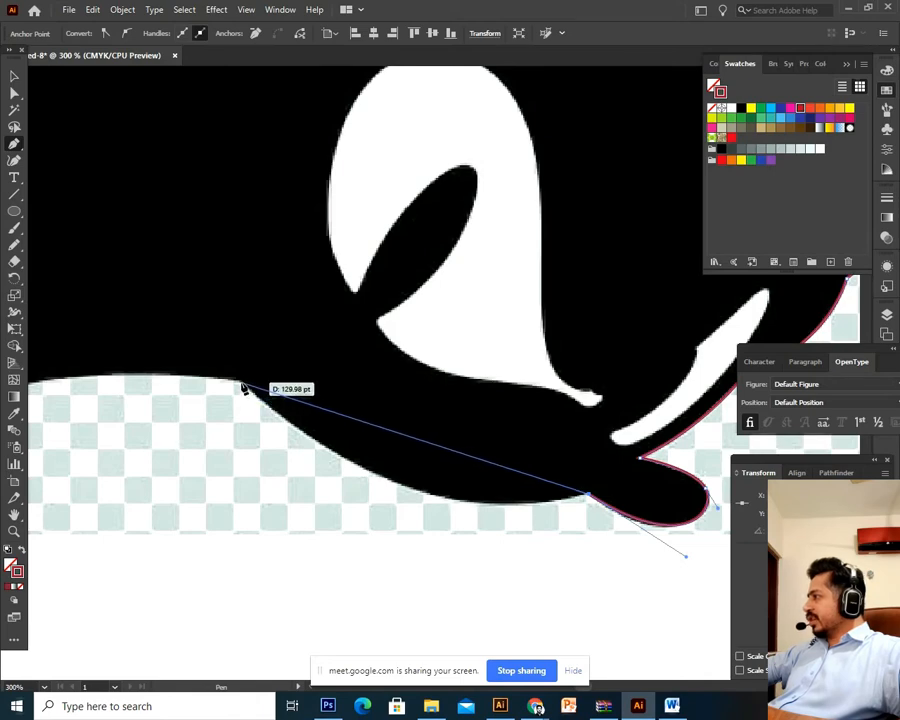
left_click_drag(242, 388, 55, 207)
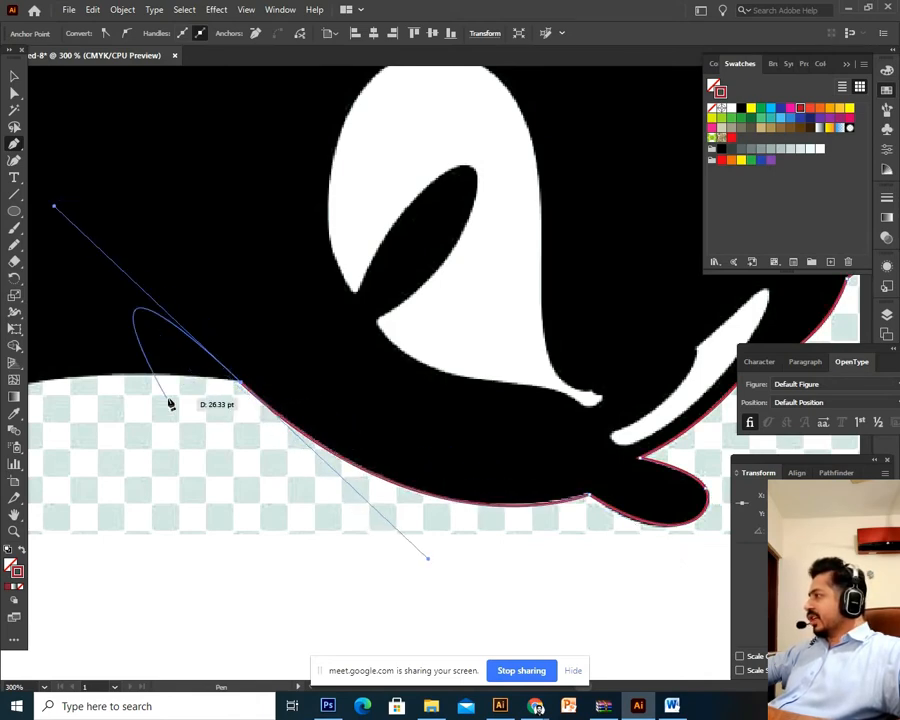
left_click_drag(171, 402, 441, 462)
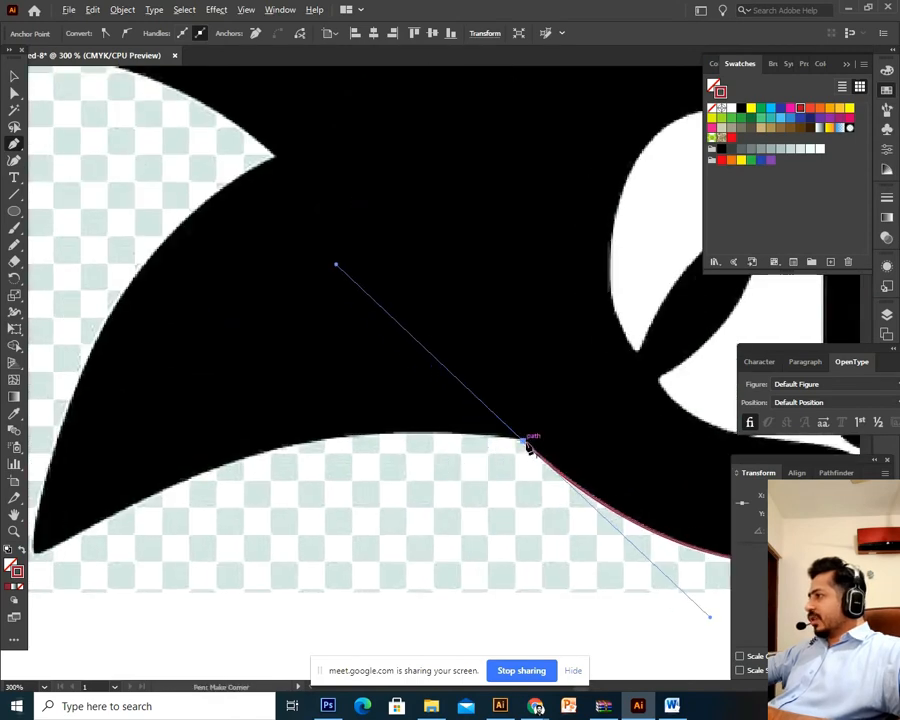
left_click_drag(525, 445, 453, 452)
Step: Trace both edges of the lower spike with one curved segment each, leaving corner anchors at its tip and the notch above
key("ctrl+minus")
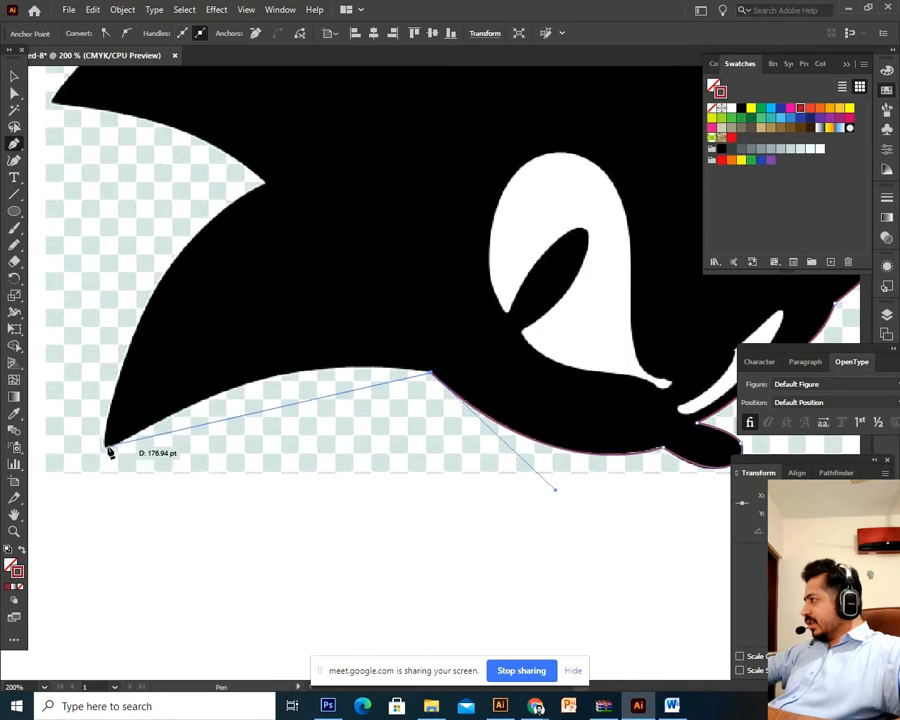
left_click_drag(106, 447, 18, 552)
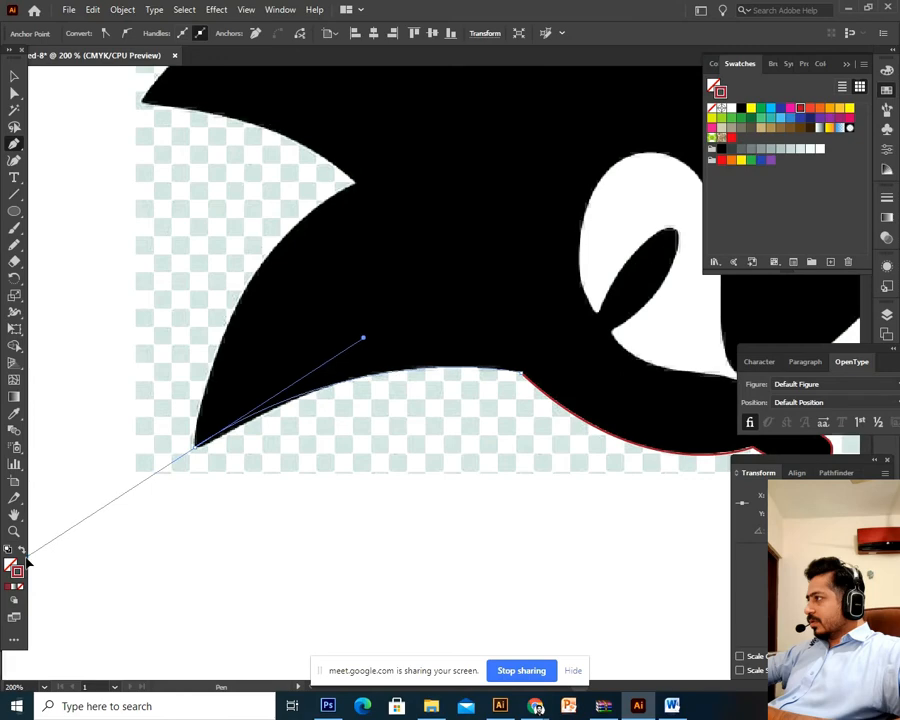
left_click(196, 451)
left_click_drag(283, 331, 236, 464)
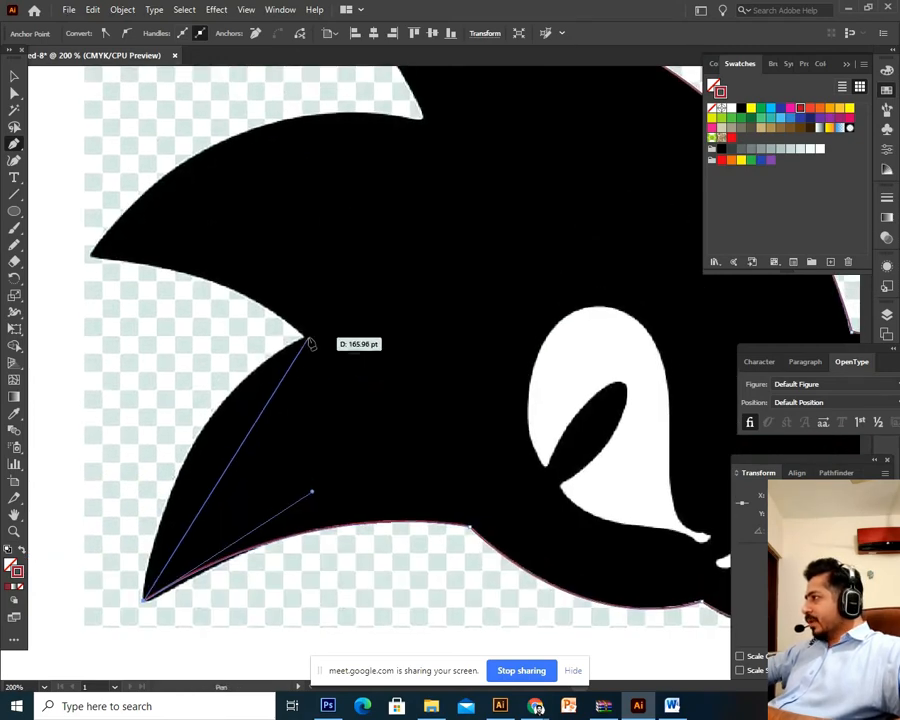
left_click_drag(304, 340, 446, 279)
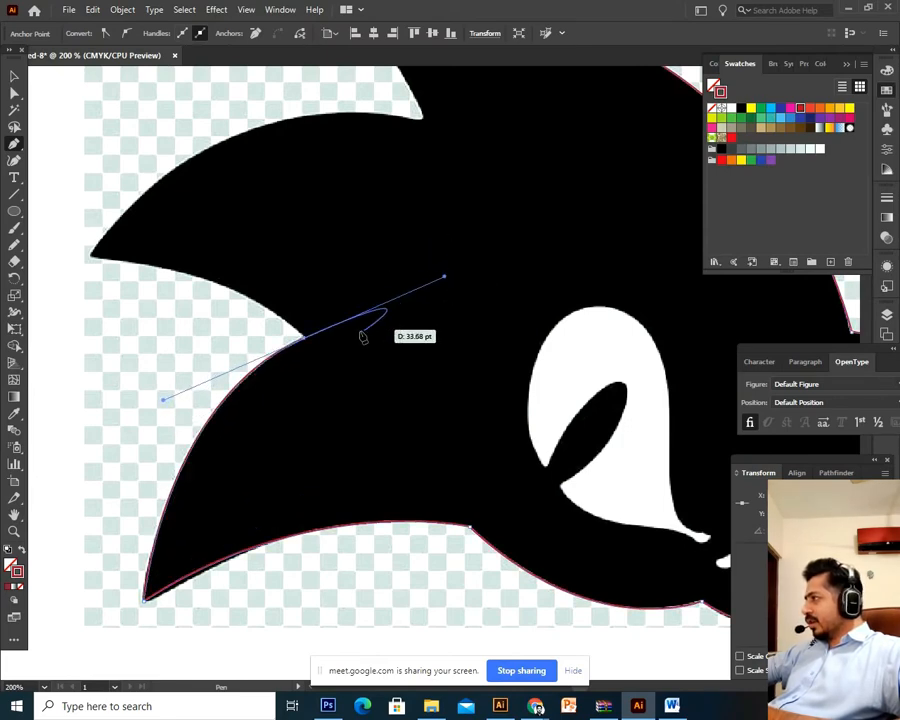
left_click(305, 343)
Step: Trace both edges of the middle spike with one curved segment each, leaving corner anchors at its tip and the notch above
left_click_drag(438, 412, 675, 546)
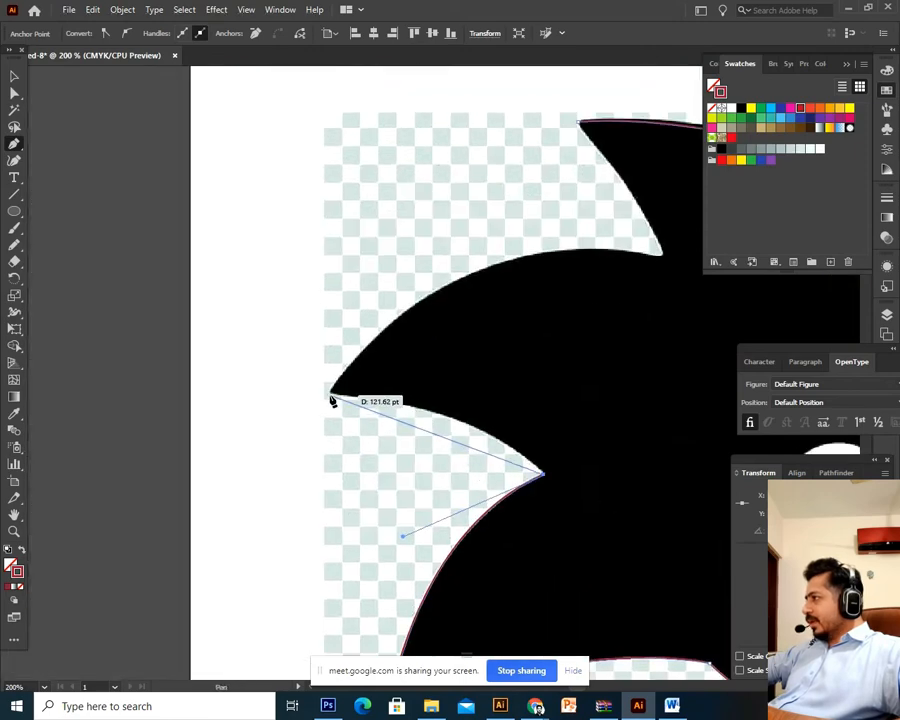
left_click_drag(331, 396, 179, 387)
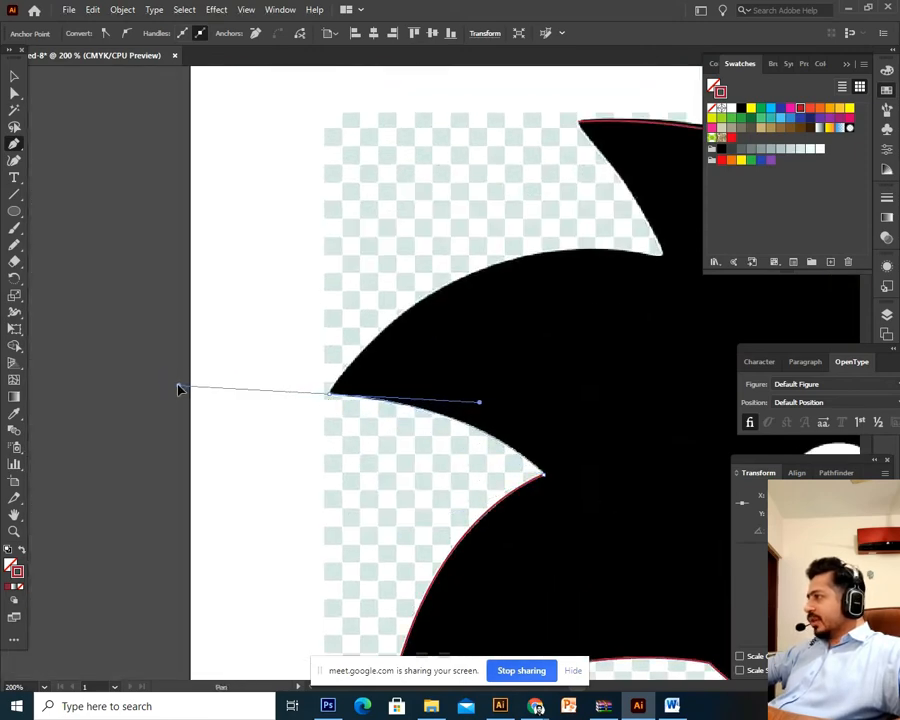
left_click(330, 394)
left_click_drag(472, 387, 214, 478)
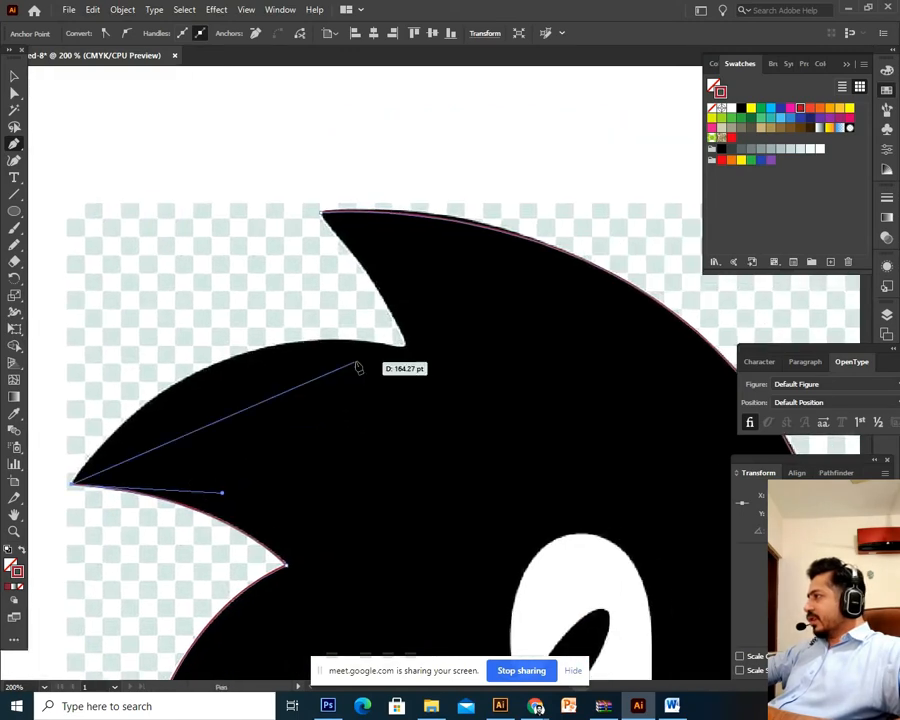
left_click_drag(405, 349, 633, 397)
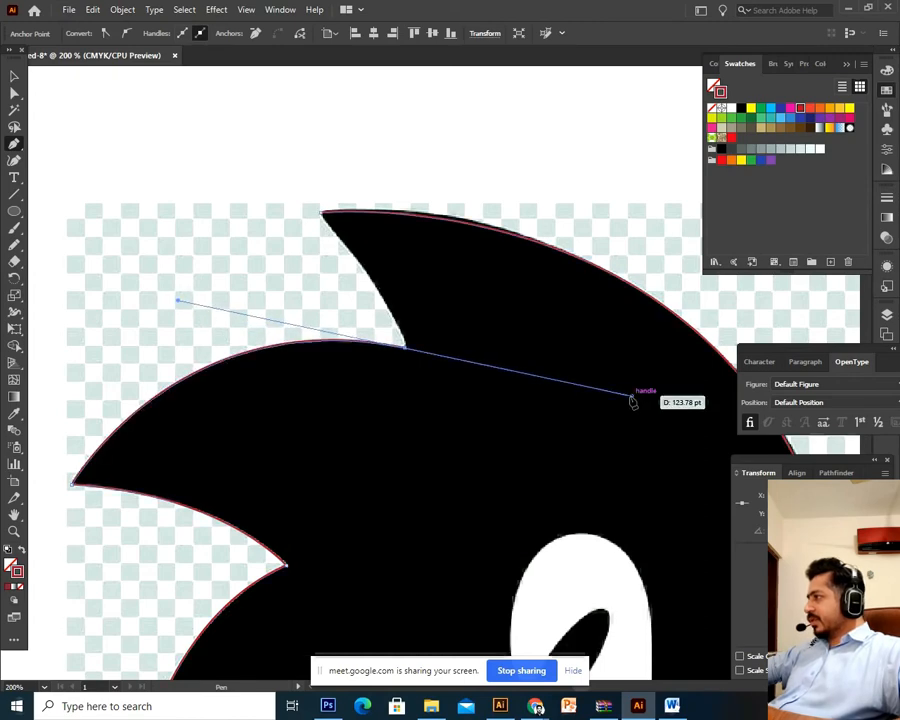
left_click(406, 350)
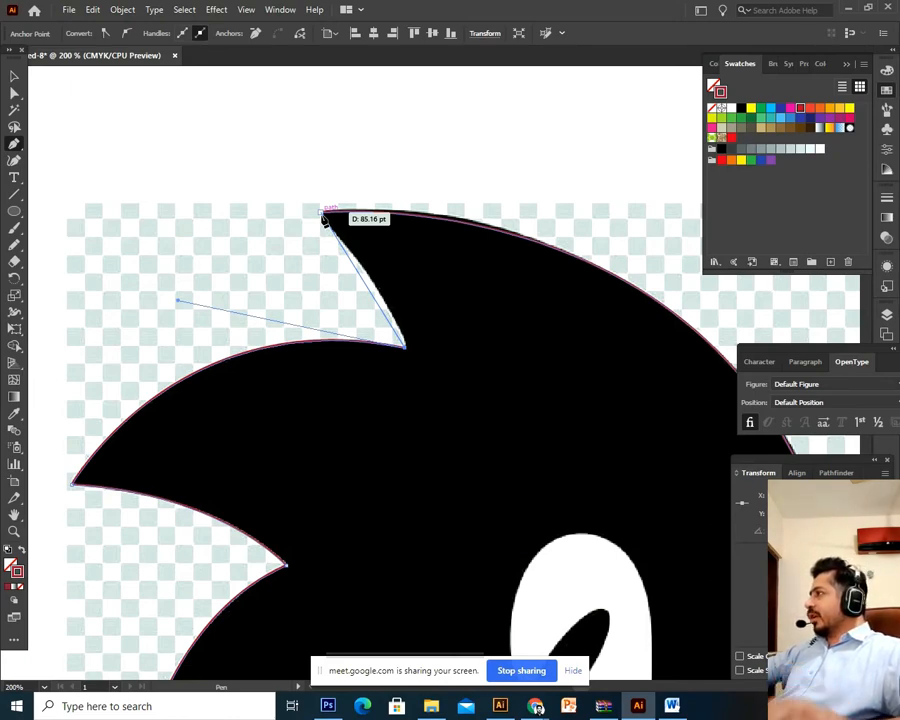
Step: Close the path at the upper spike's tip with a segment curved along the spike's inner edge
key("ctrl+plus")
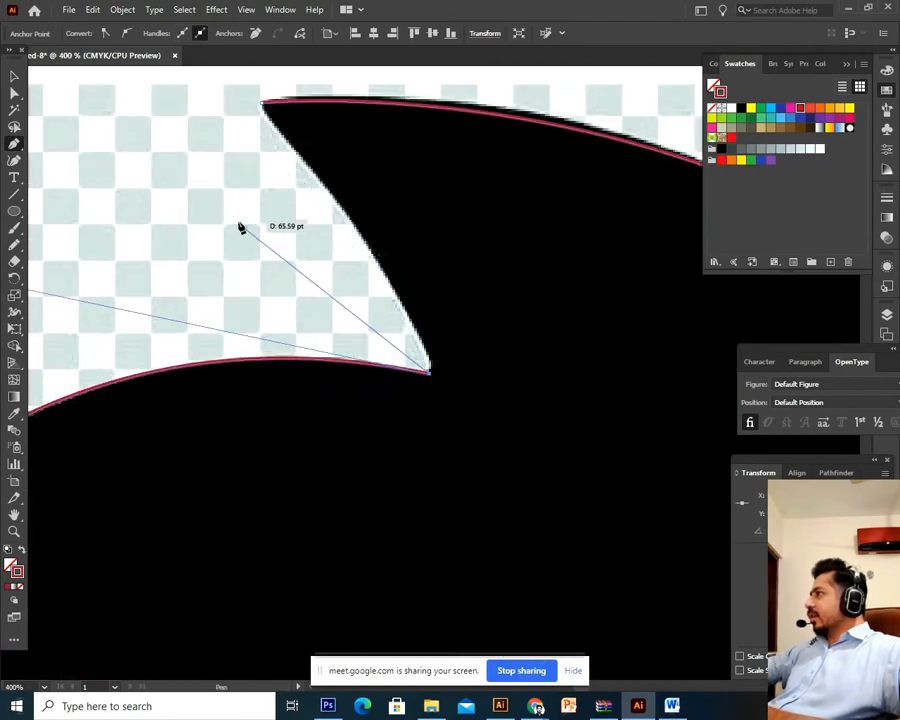
left_click(265, 106)
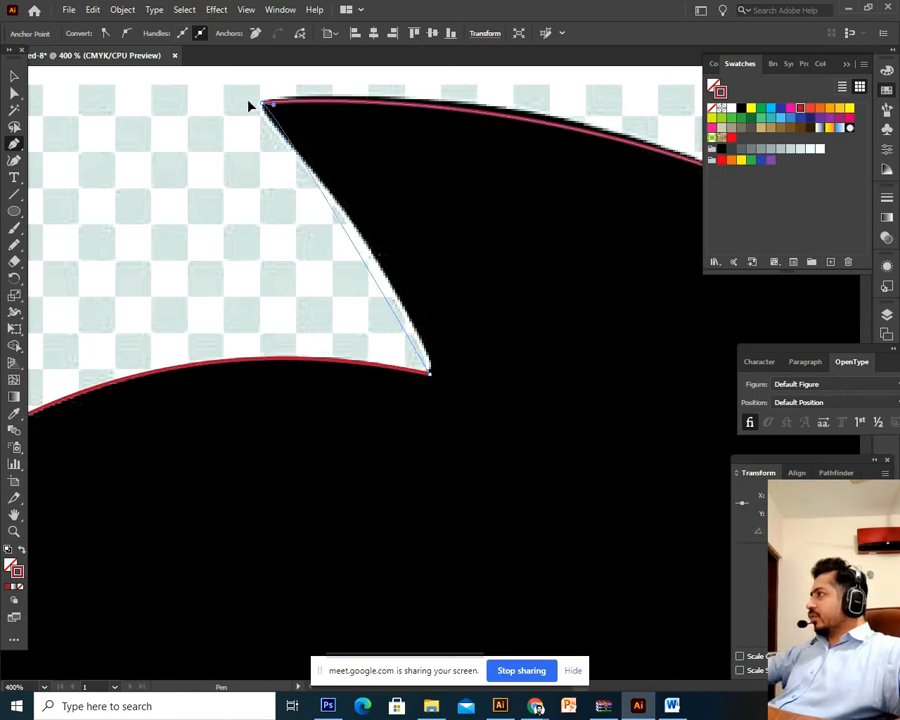
scroll(232, 68, "up", 4)
left_click_drag(155, 177, 140, 143)
key("ctrl+minus")
key("ctrl+minus")
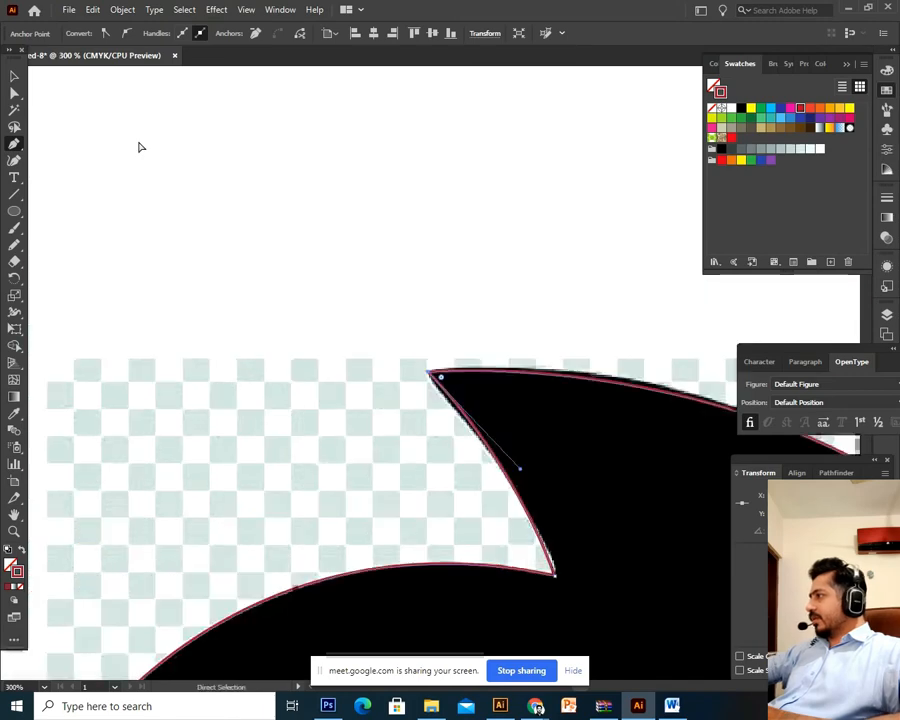
Step: Move the closed head outline off the reference image onto the empty canvas beside the artboard
key("ctrl+minus")
left_click(12, 76)
left_click_drag(725, 347, 513, 127)
left_click(513, 127)
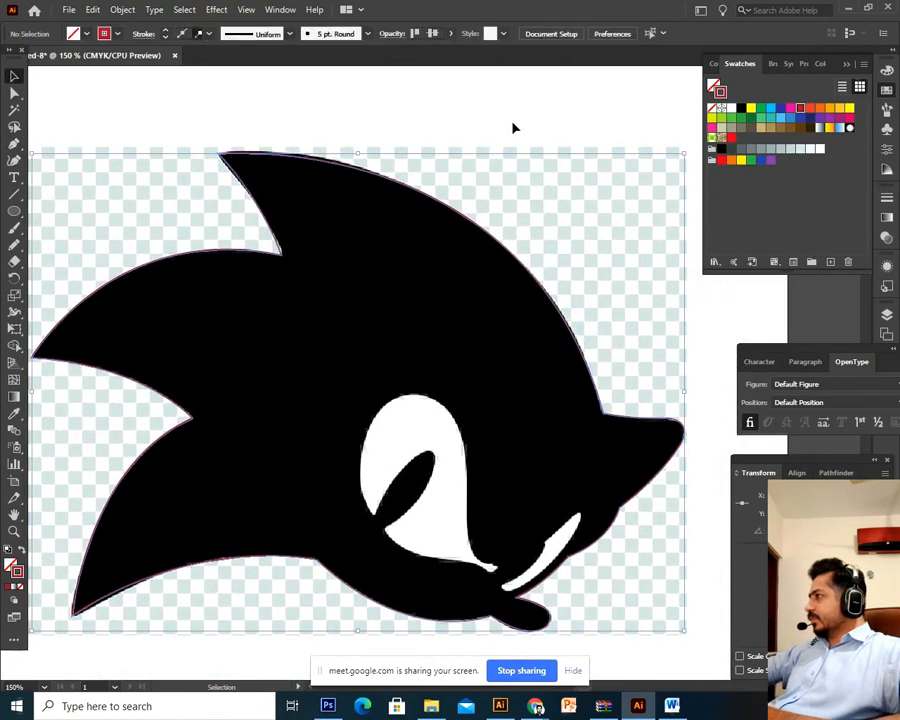
key("ctrl+0")
left_click(542, 401)
left_click_drag(542, 401, 584, 263)
left_click(630, 480)
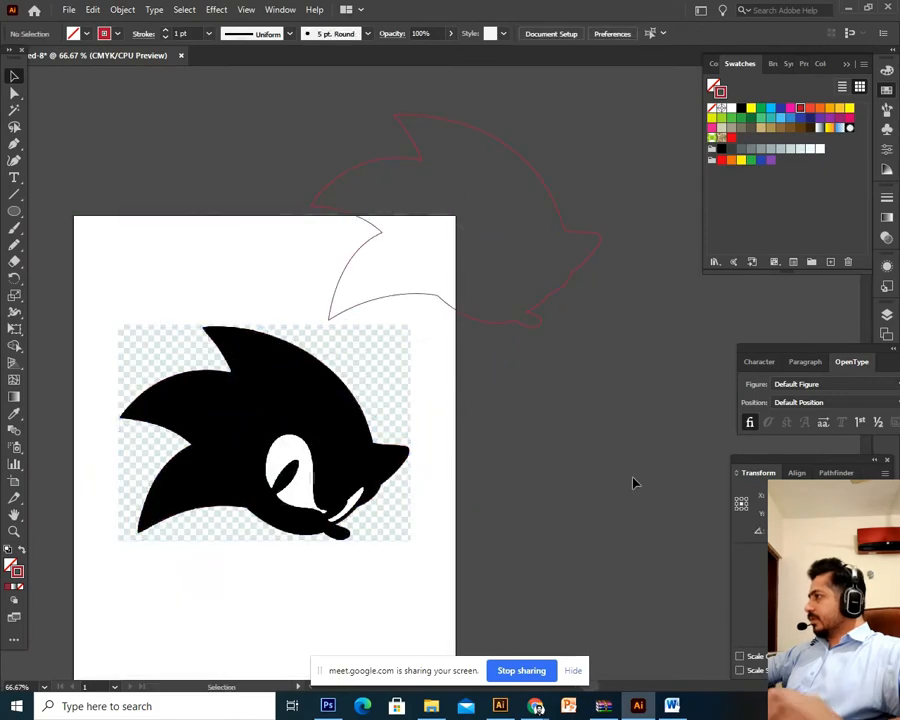
left_click_drag(555, 430, 234, 526)
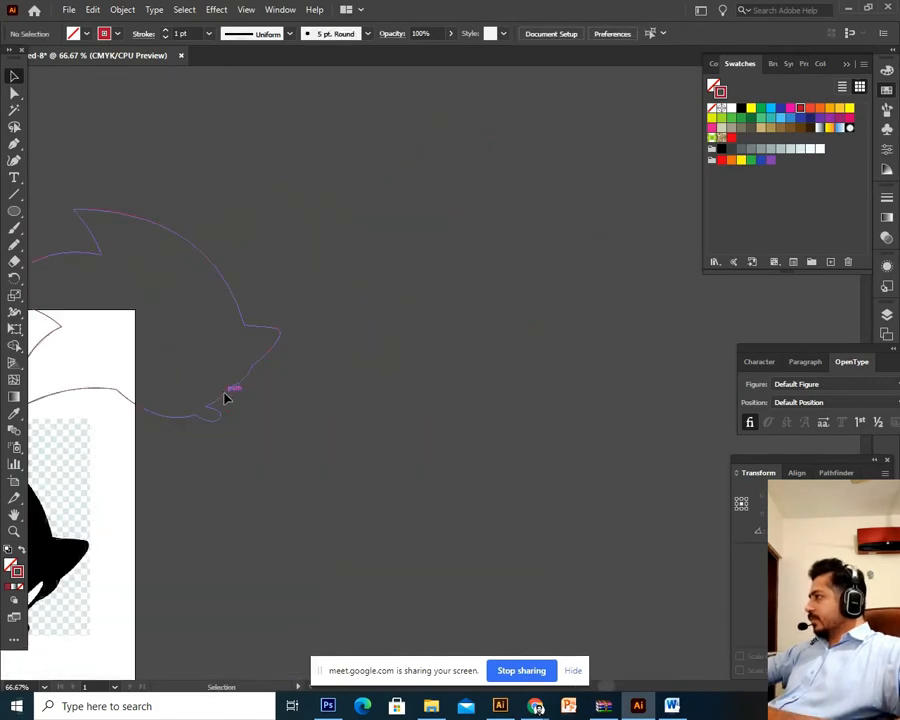
left_click_drag(225, 398, 518, 322)
left_click(660, 112)
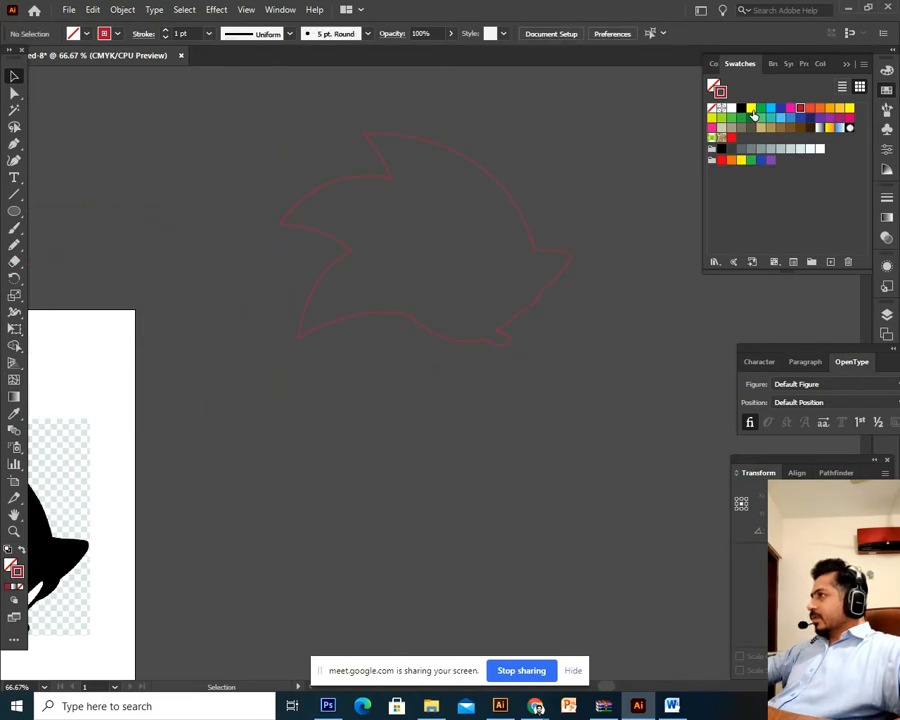
Step: Give the moved head outline a yellow stroke and a black fill
left_click(553, 281)
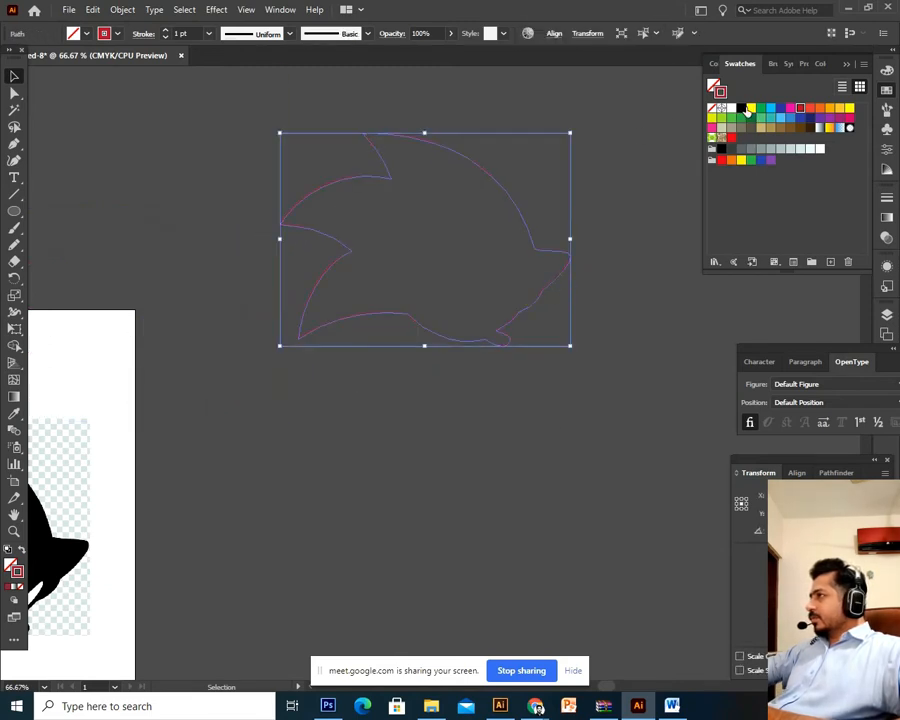
left_click(742, 108)
left_click(751, 107)
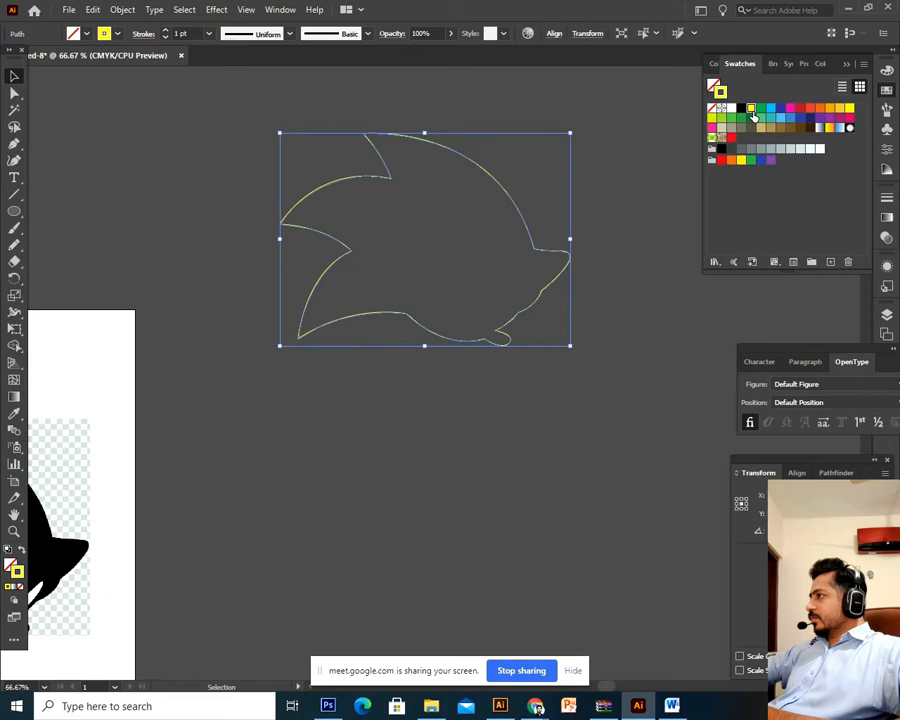
left_click(16, 568)
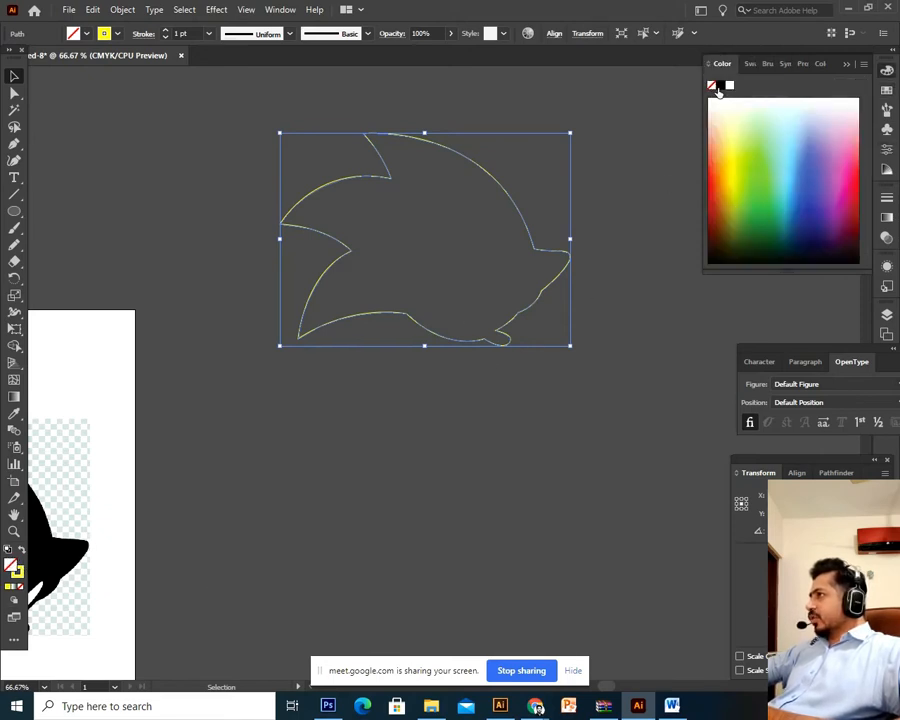
left_click(720, 87)
left_click(603, 404)
left_click_drag(376, 444, 448, 490)
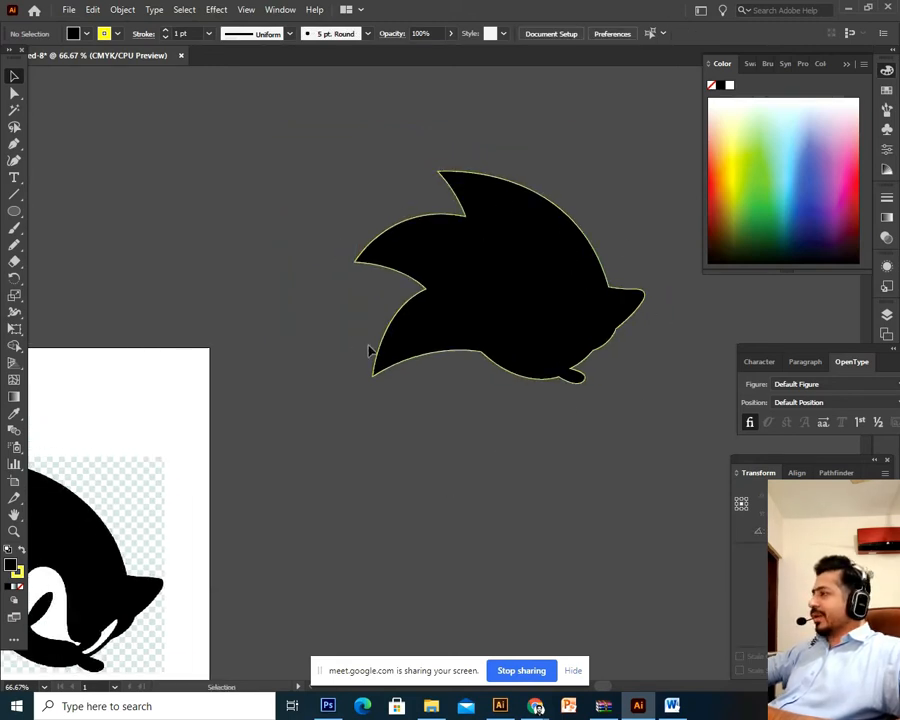
Step: Undo the outline's fill, stroke colour and move changes, and leave nothing selected
left_click_drag(323, 464, 529, 318)
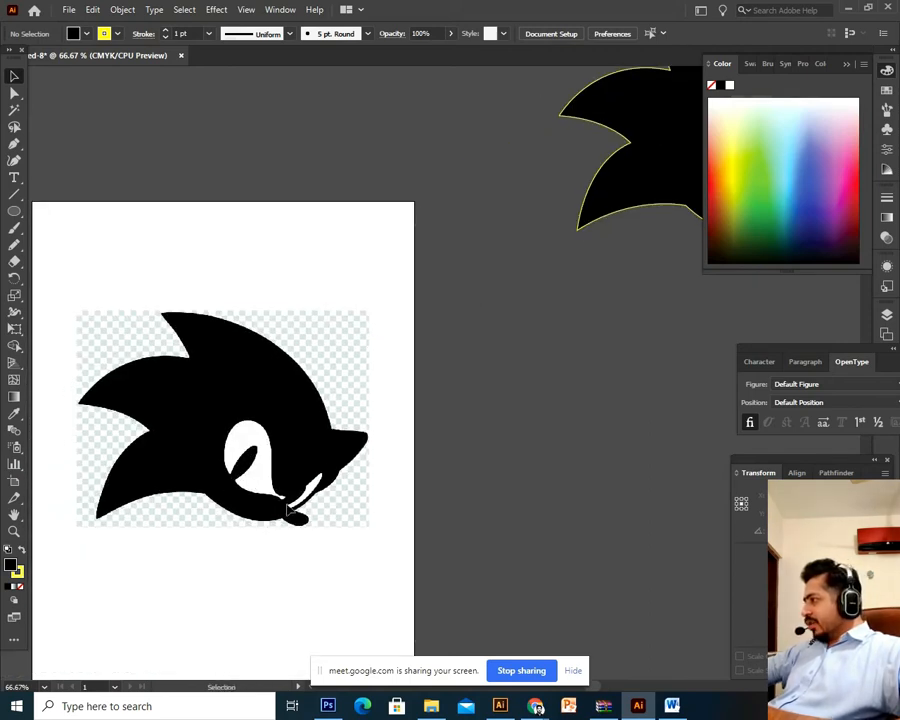
key("ctrl+z")
key("ctrl+z")
key("ctrl+z")
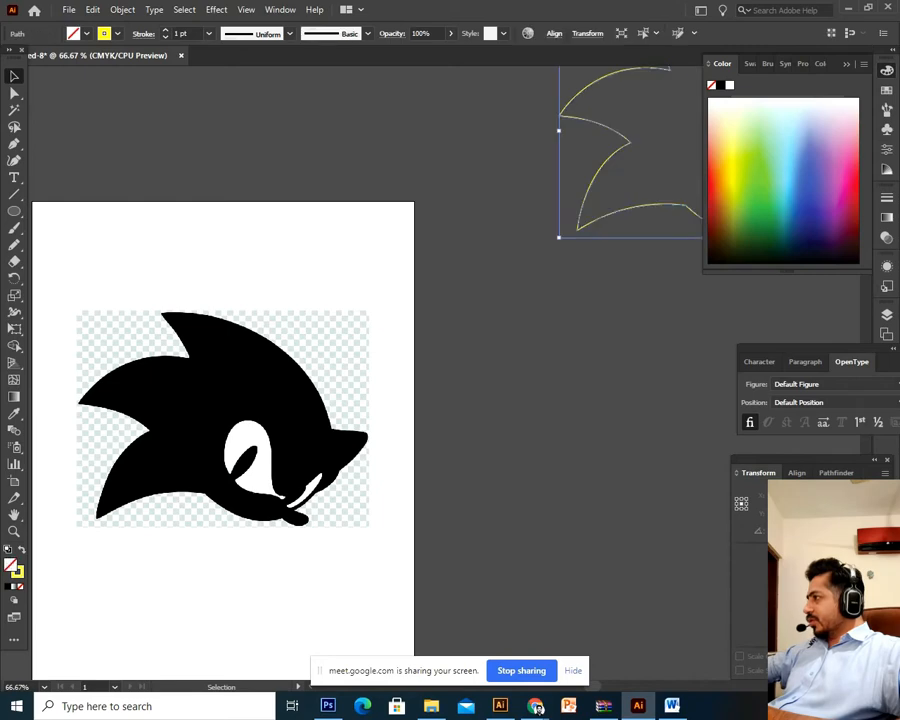
key("ctrl+z")
key("ctrl+z")
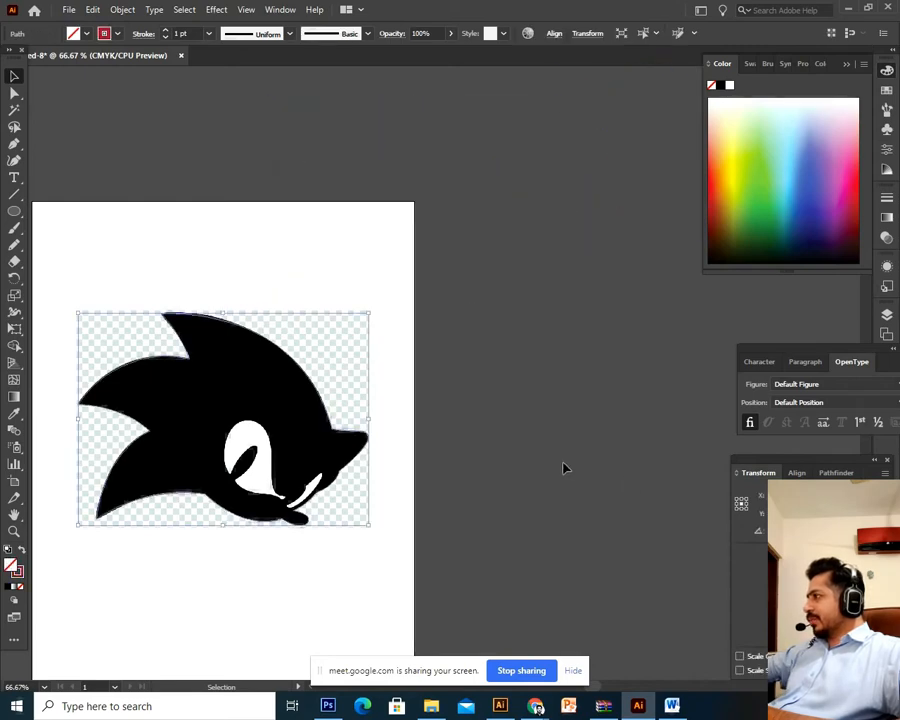
left_click(564, 468)
Step: Start a Pen path at the white eye shape's lower-left tip and trace the pupil's upper edge around its rounded top
key("ctrl+plus")
key("ctrl+plus")
key("ctrl+plus")
key("ctrl+plus")
left_click_drag(203, 599, 478, 500)
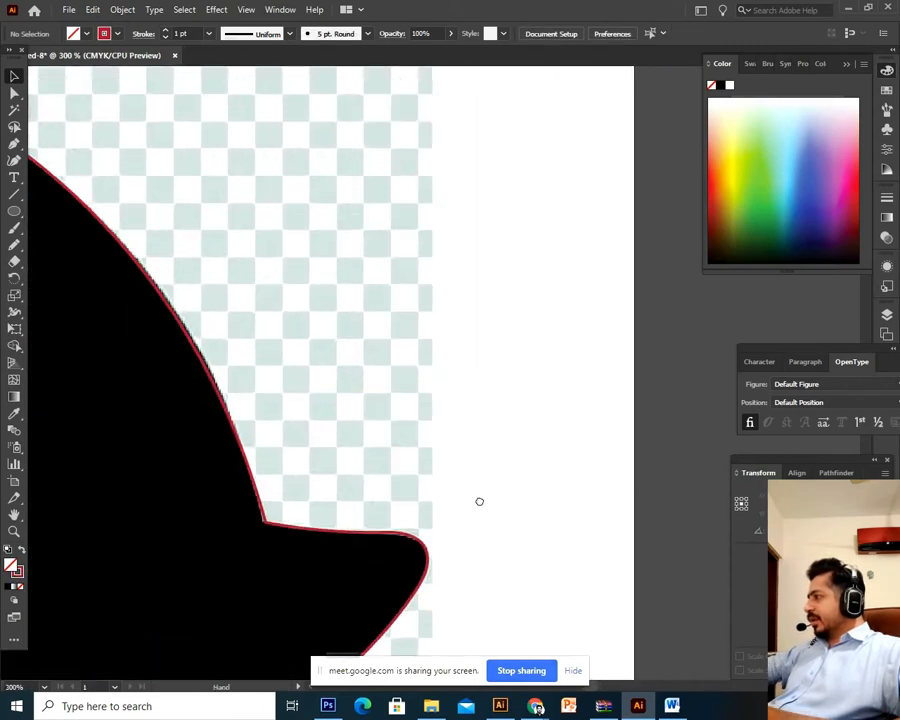
left_click_drag(254, 548, 511, 446)
left_click_drag(351, 532, 495, 385)
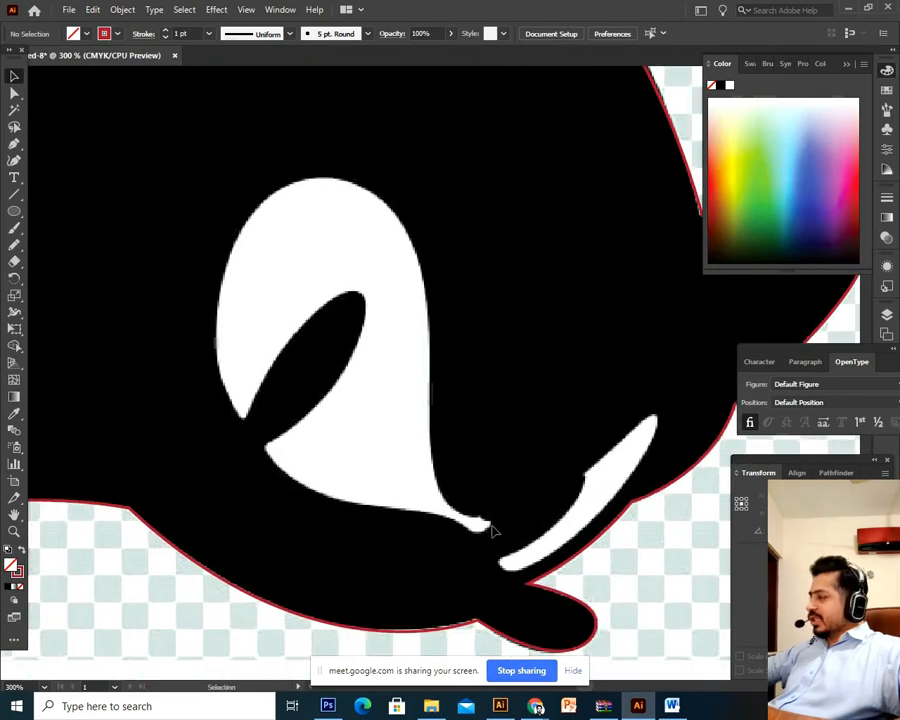
left_click(244, 422)
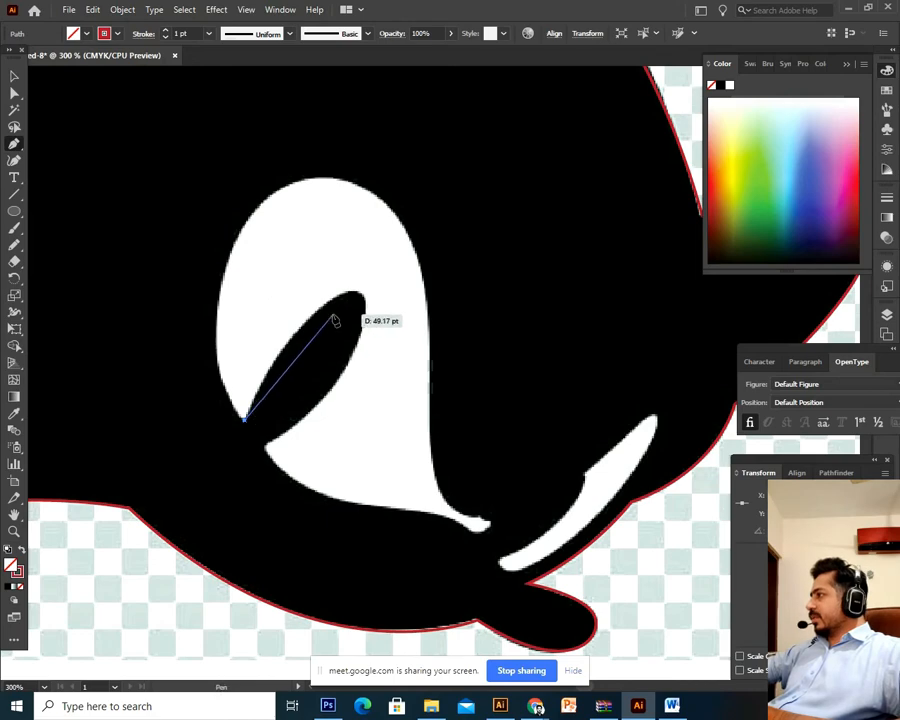
left_click_drag(357, 294, 412, 247)
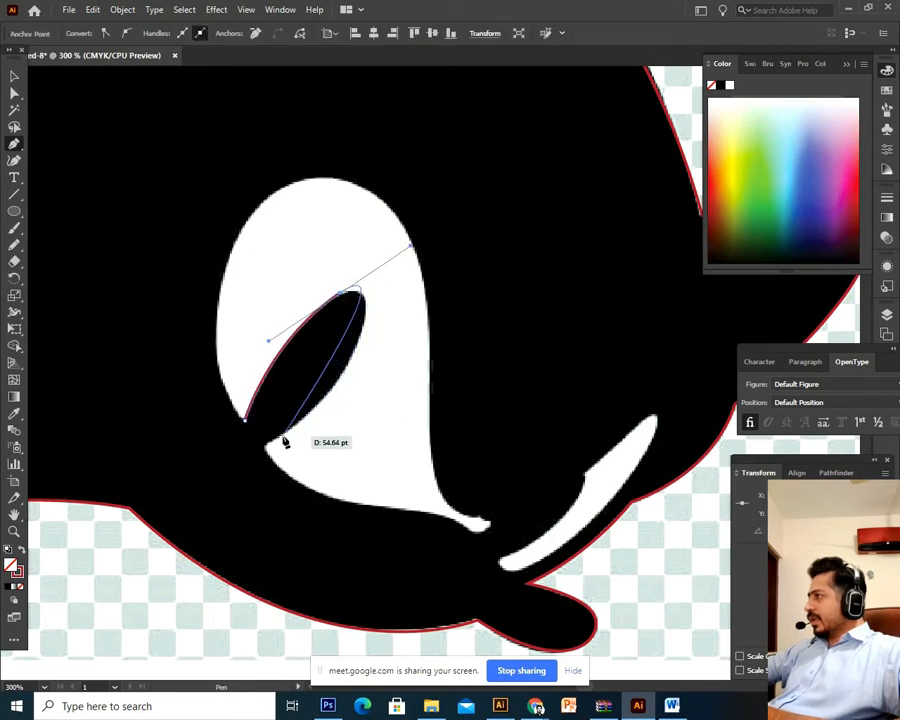
key("ctrl+z")
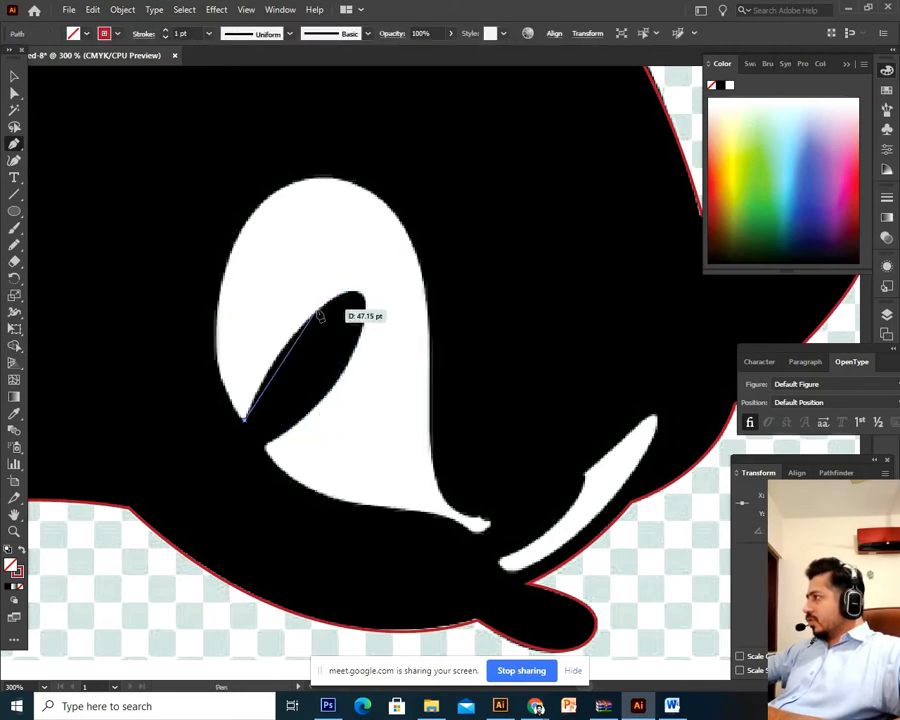
left_click_drag(318, 311, 370, 260)
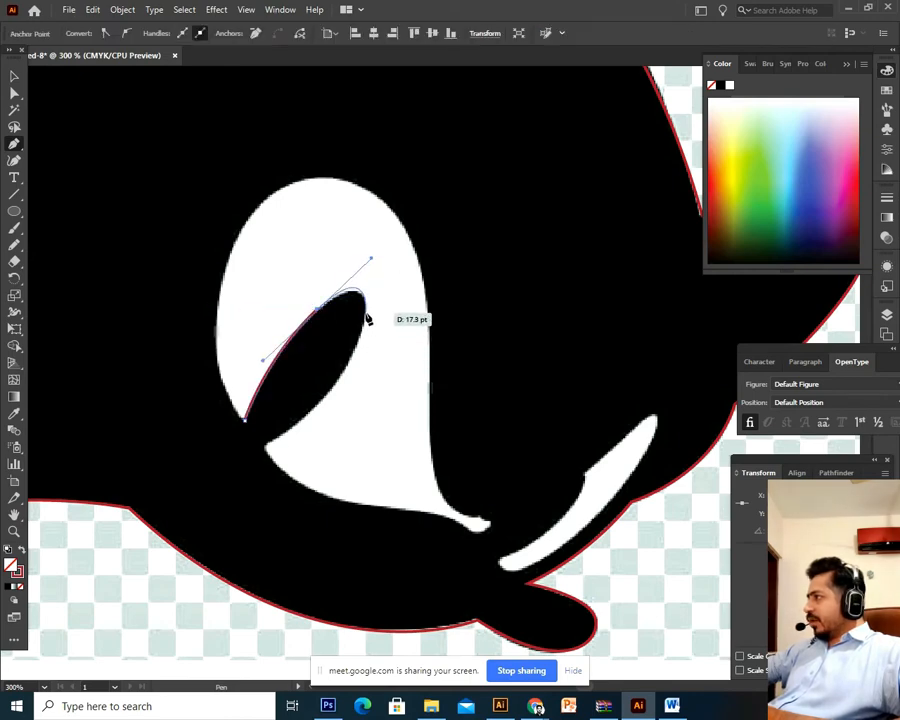
left_click(366, 314)
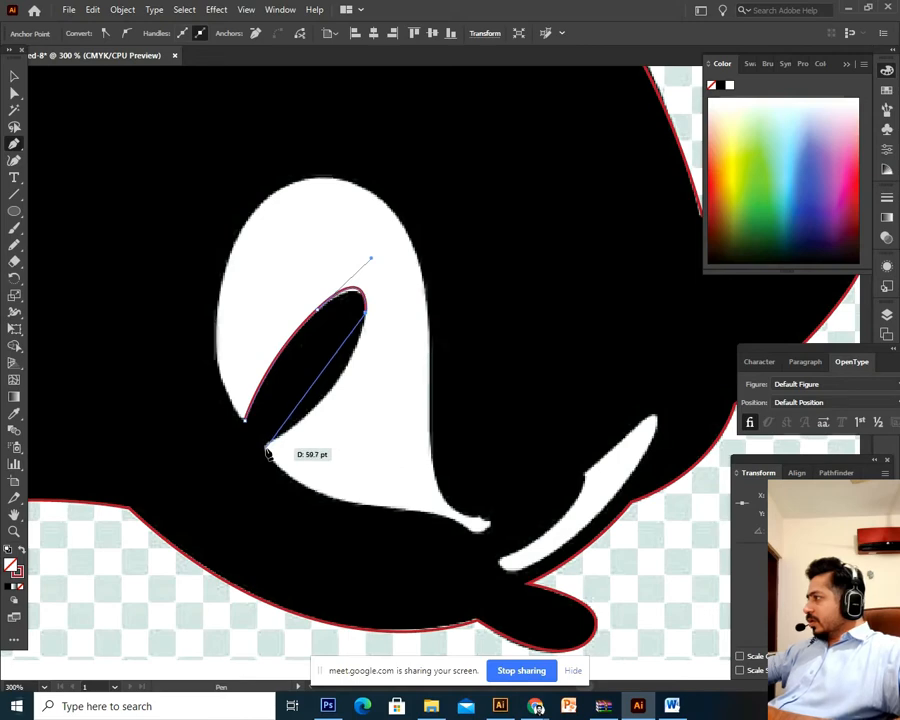
Step: Trace the pupil's lower edge to a corner anchor at its base and curve along the first part of the eye's bottom edge
left_click_drag(266, 448, 165, 505)
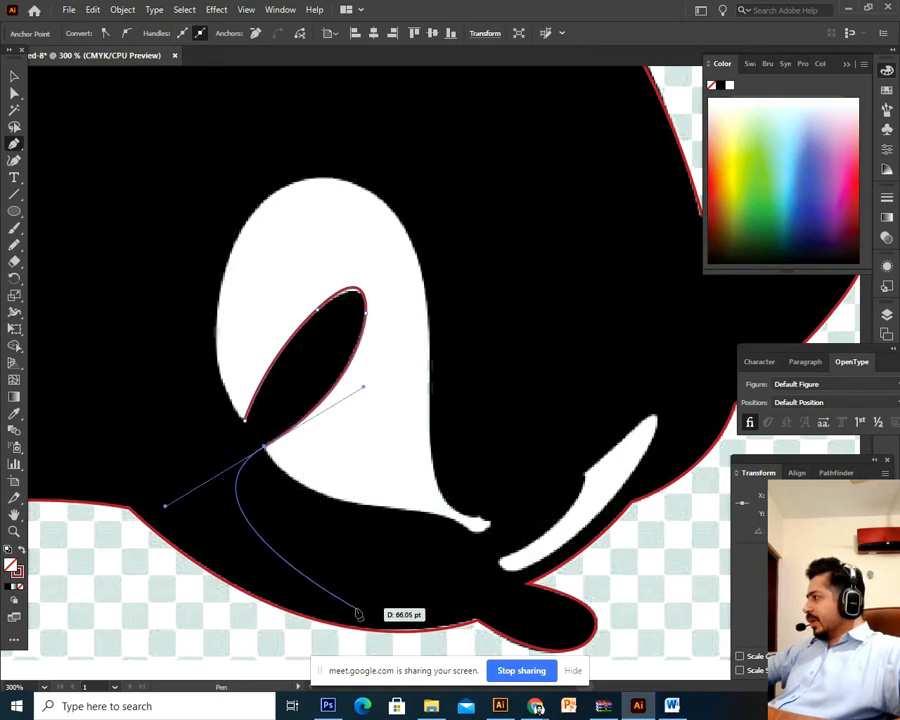
left_click(265, 452)
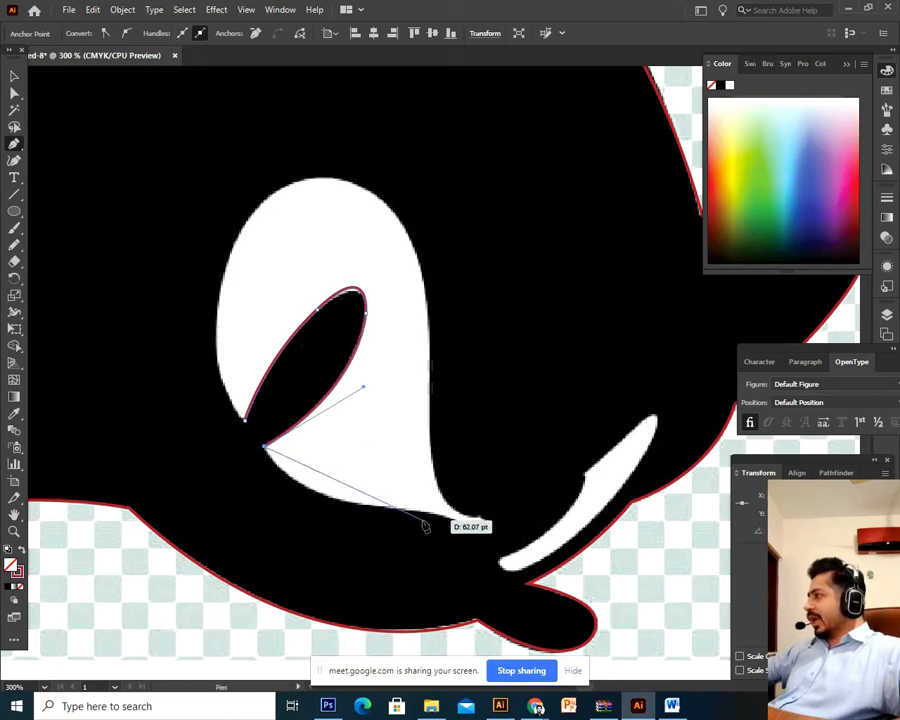
left_click_drag(365, 507, 432, 521)
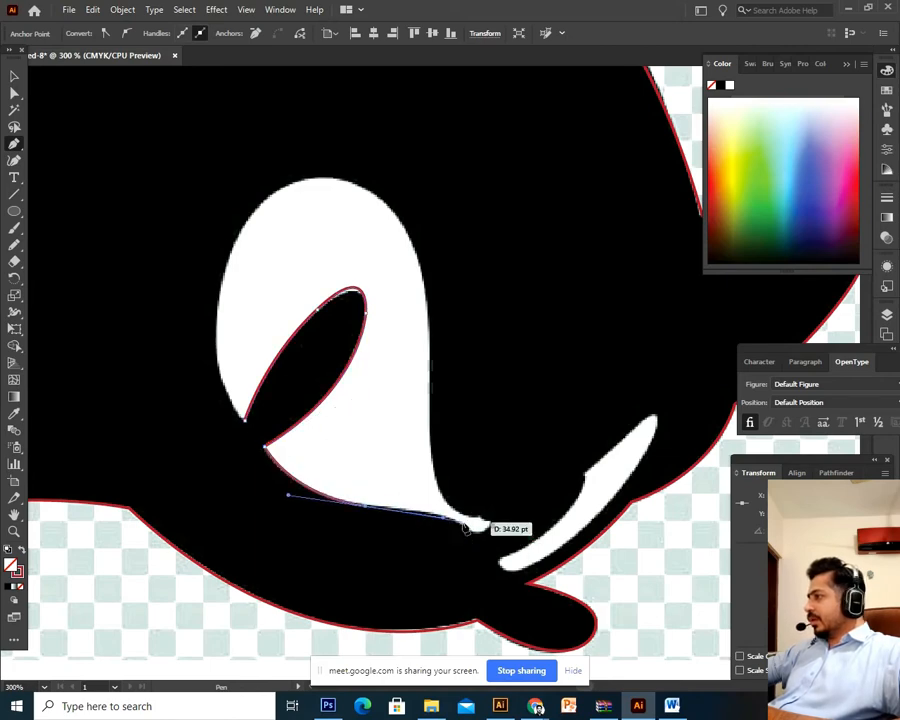
Step: Trace the rest of the eye's bottom edge around its small rounded tip near the mouth, ending in a corner anchor
key("ctrl+equal")
key("ctrl+equal")
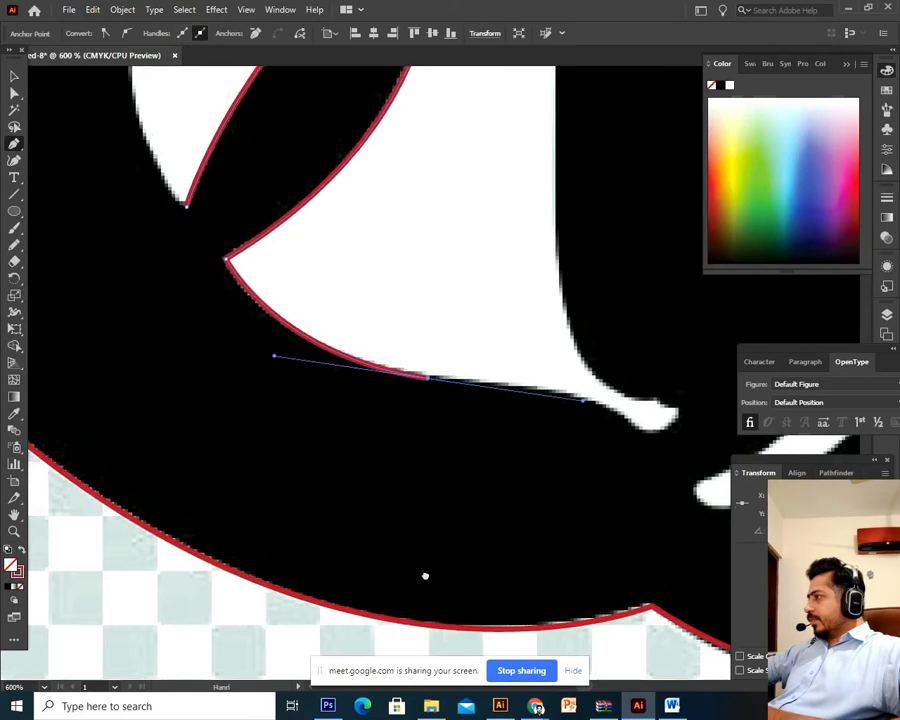
scroll(638, 502, "up", 2)
scroll(638, 502, "right", 1)
left_click_drag(405, 480, 545, 463)
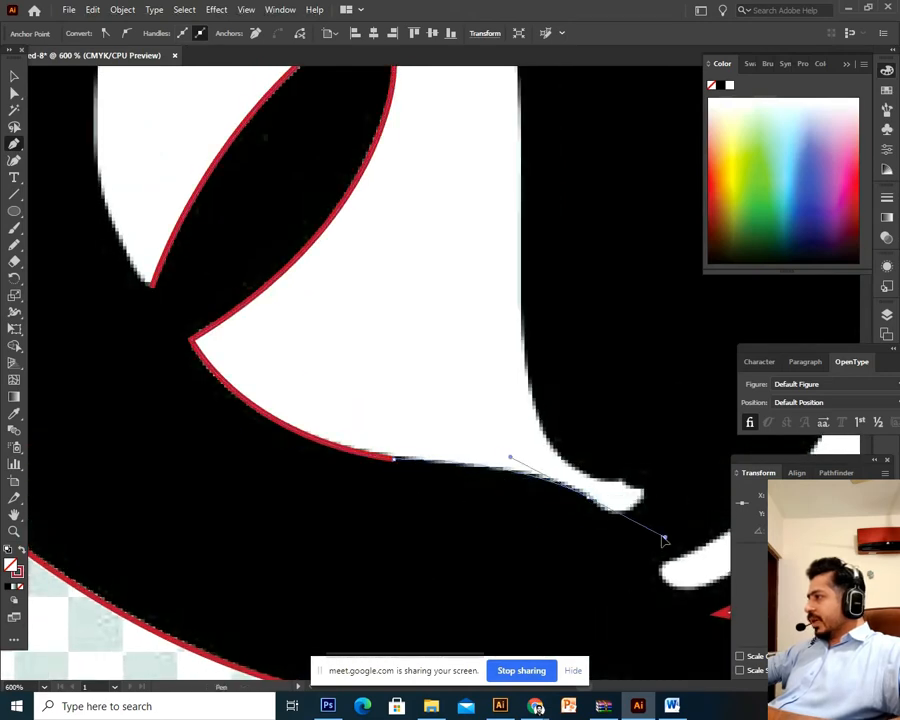
scroll(632, 537, "right", 4)
scroll(632, 537, "up", 1)
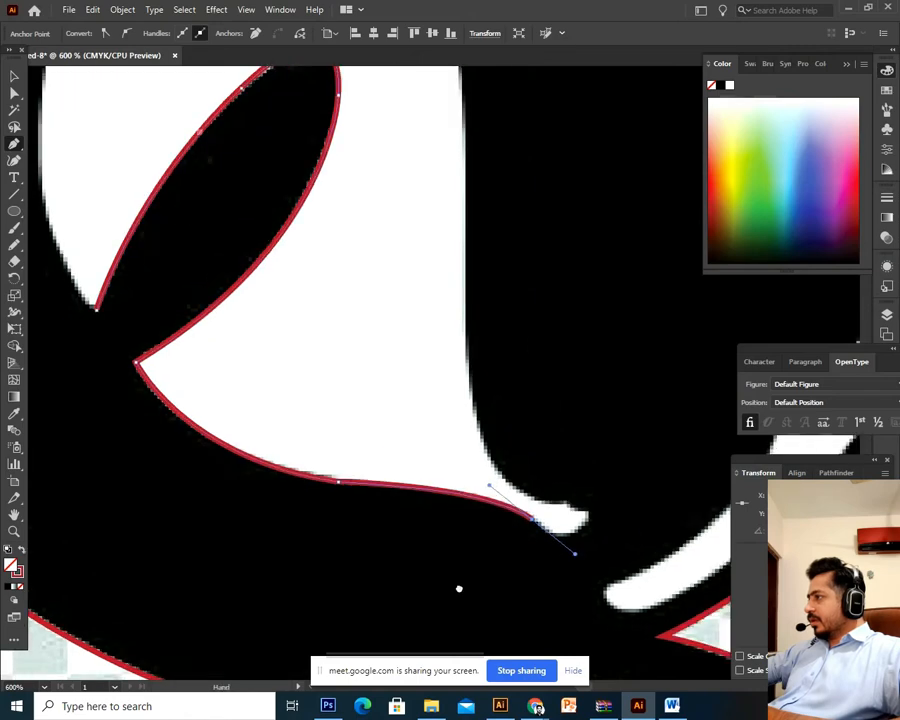
mouse_move(430, 546)
left_mouse_down()
mouse_move(466, 578)
mouse_move(502, 512)
left_mouse_up()
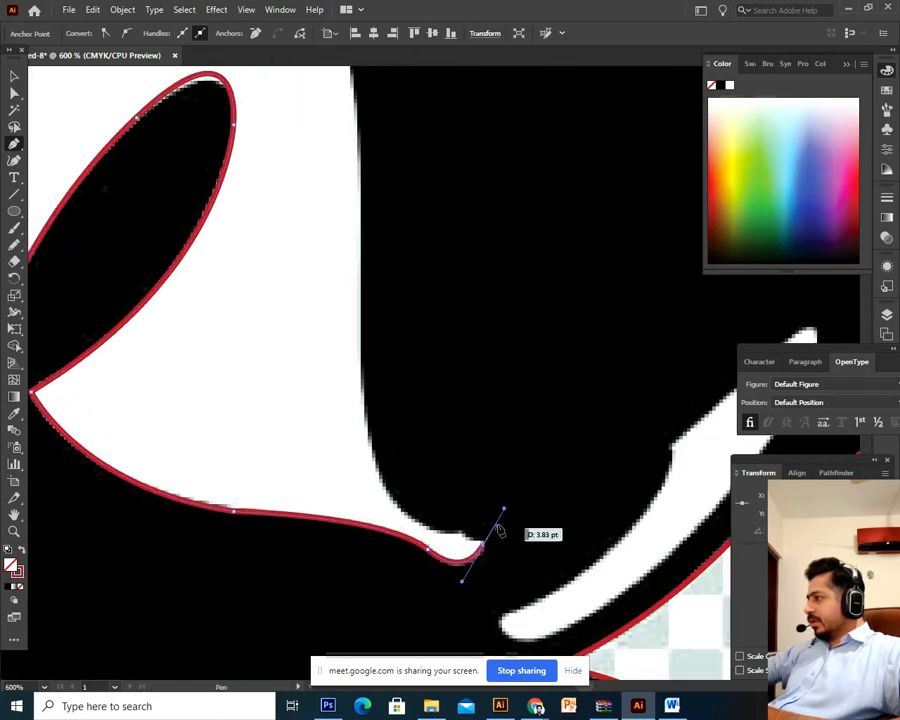
left_click(484, 546)
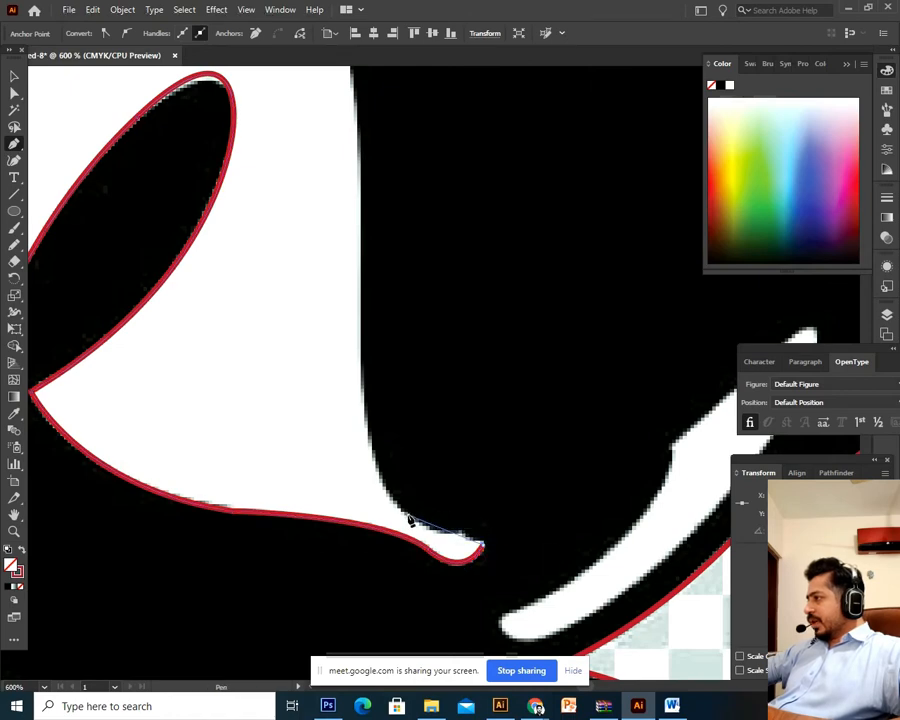
Step: Trace the eye's right side and rounded top, close the path at its starting tip, and deselect it
left_click_drag(366, 462, 352, 190)
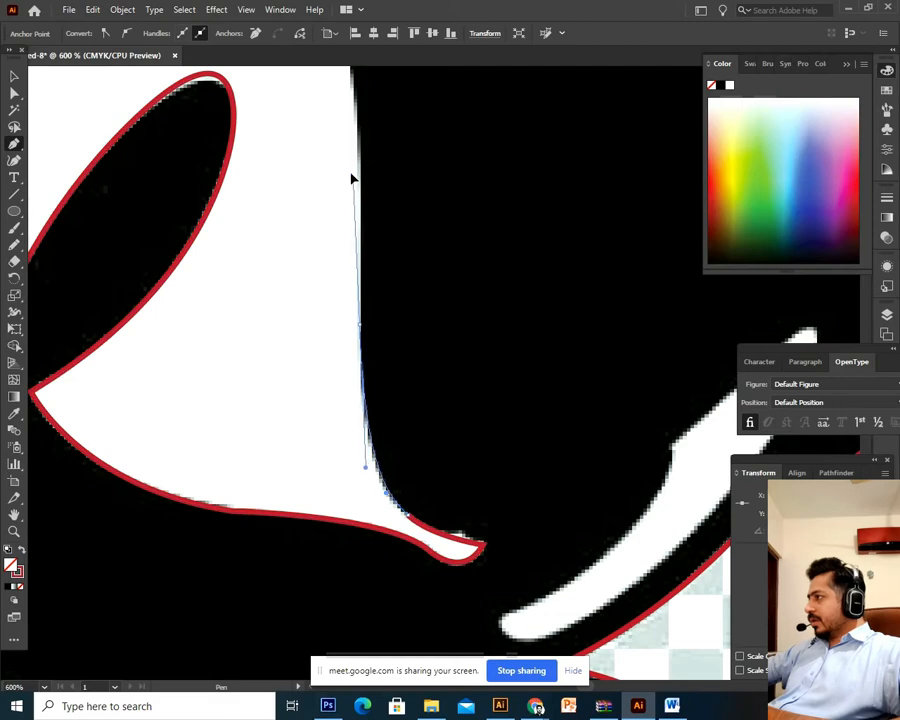
scroll(348, 174, "down", 2)
mouse_move(442, 212)
left_mouse_down()
mouse_move(431, 266)
mouse_move(202, 190)
mouse_move(162, 190)
mouse_move(190, 190)
mouse_move(183, 214)
mouse_move(173, 208)
left_mouse_up()
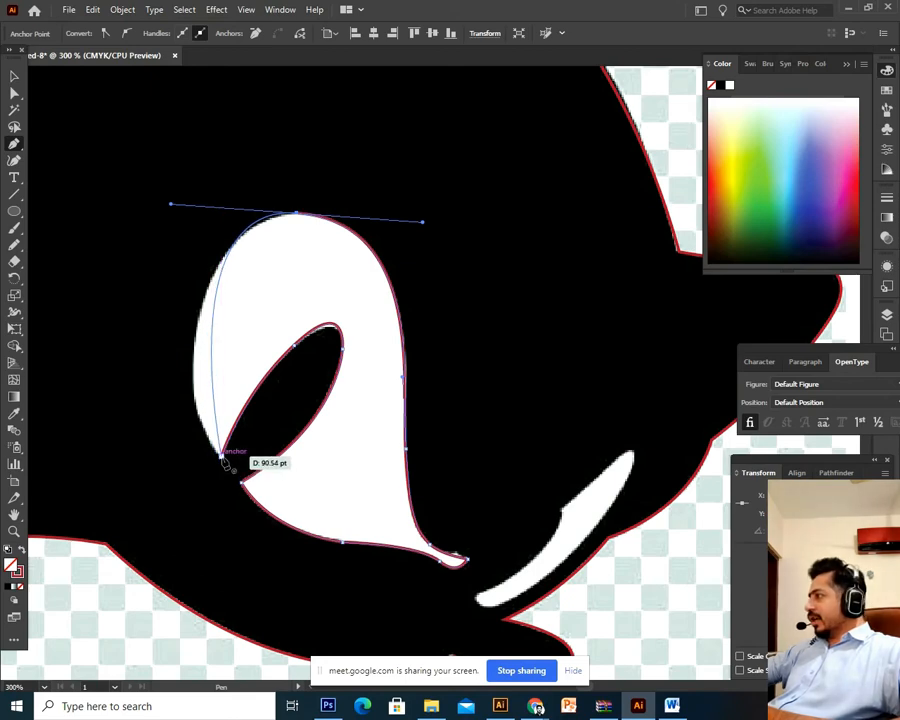
left_click_drag(222, 456, 270, 494)
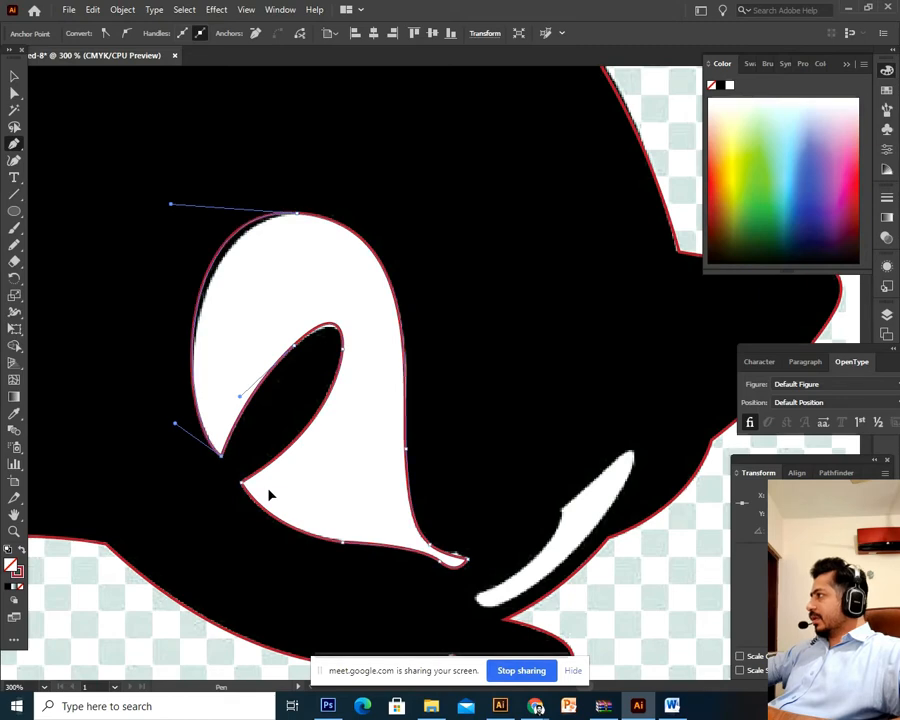
left_click(13, 77)
left_click(506, 304)
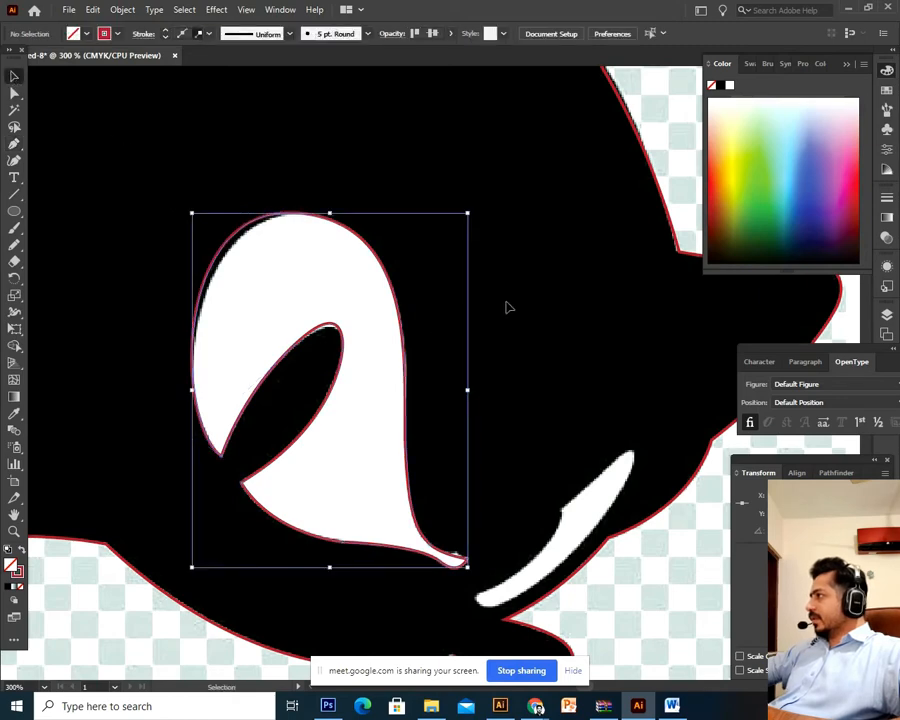
Step: Start a Pen path at the notch on the white mouth shape and trace its straight upper edge around the rounded upper tip
scroll(482, 393, "down", 1)
scroll(482, 393, "right", 2)
scroll(493, 345, "down", 1)
scroll(462, 410, "right", 1)
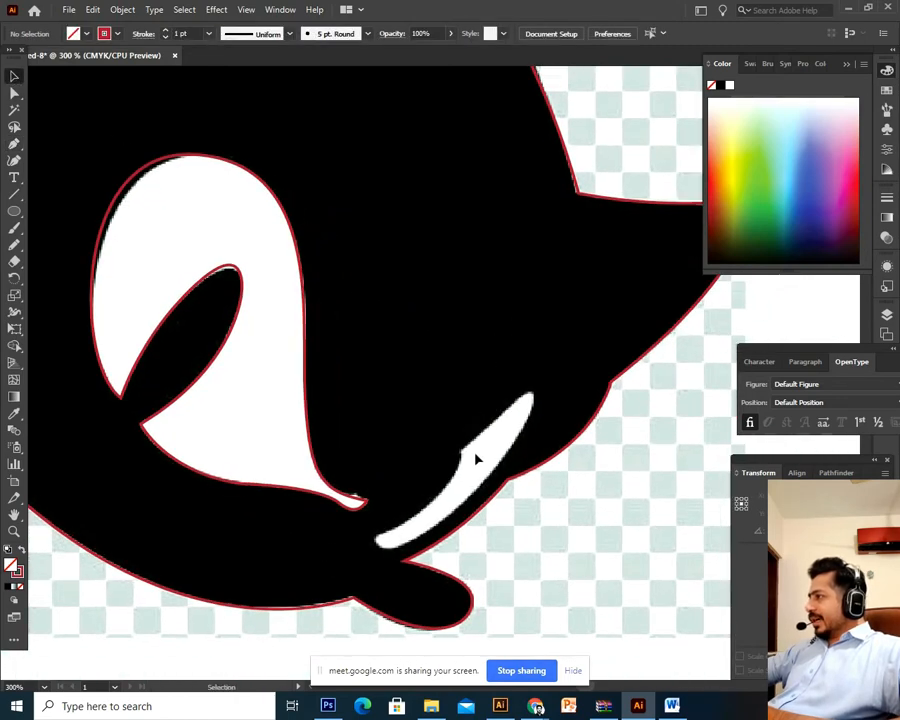
left_click(14, 143)
scroll(362, 332, "up", 3)
left_click_drag(578, 510, 423, 258)
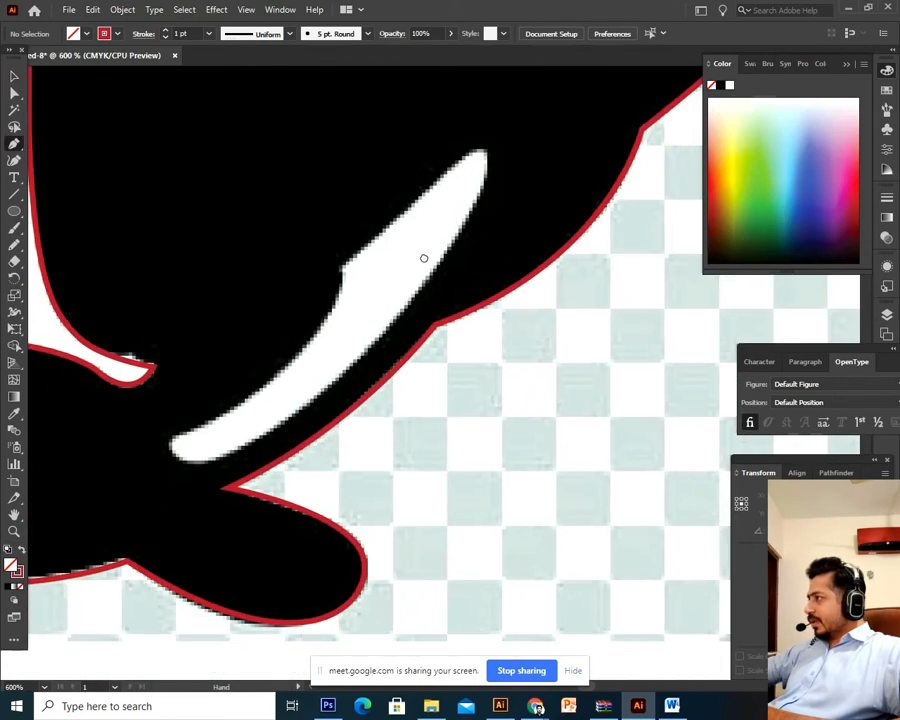
left_click(343, 270)
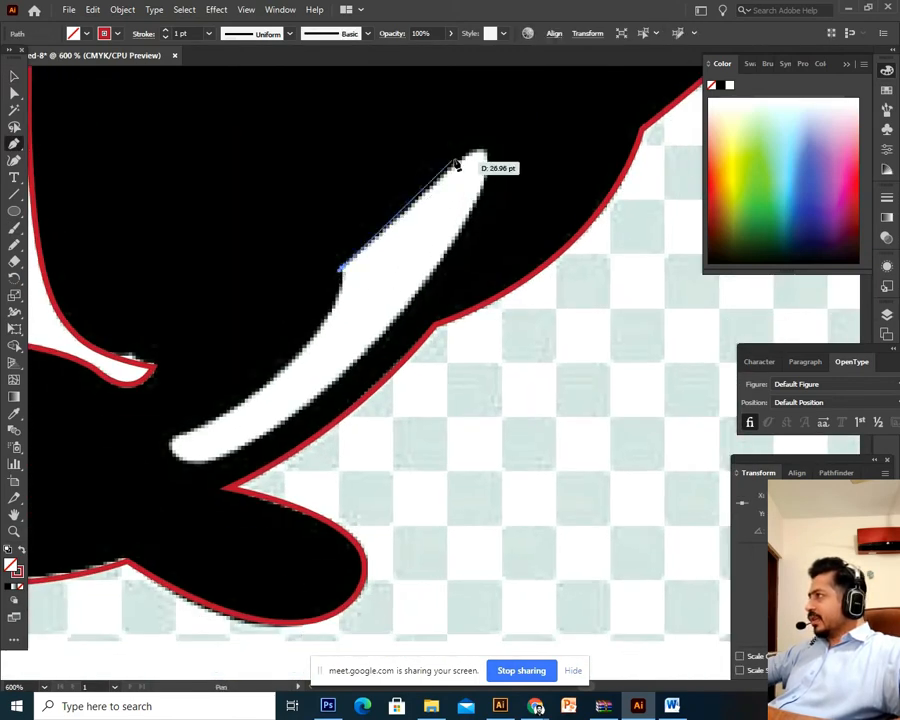
left_click_drag(477, 152, 490, 172)
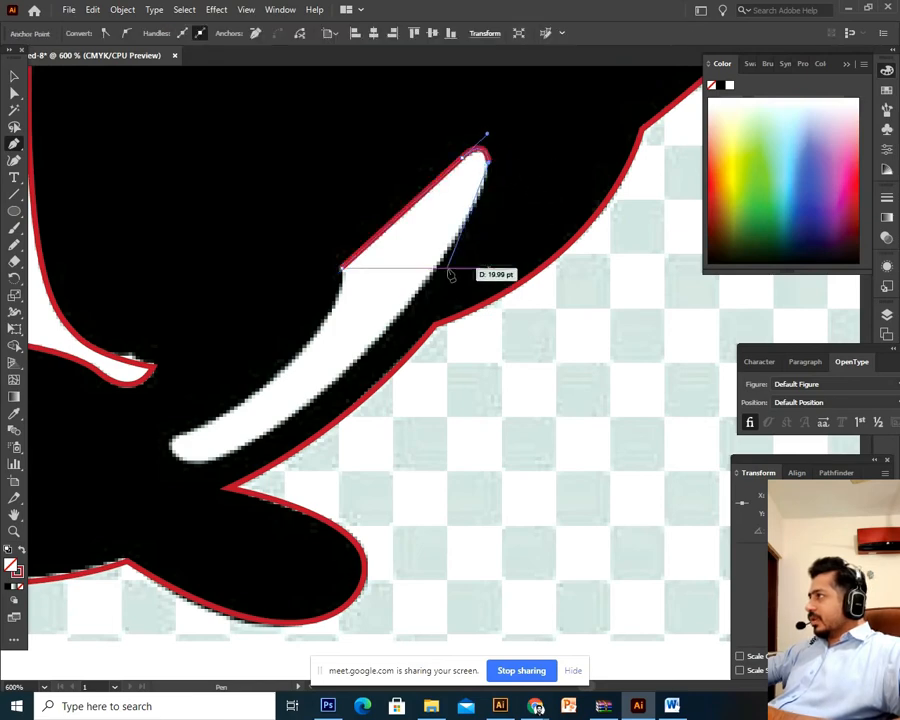
Step: Trace the mouth's long lower edge, rounded lower tip and inner curve, close the path at the notch, and deselect it
left_click_drag(315, 403, 164, 522)
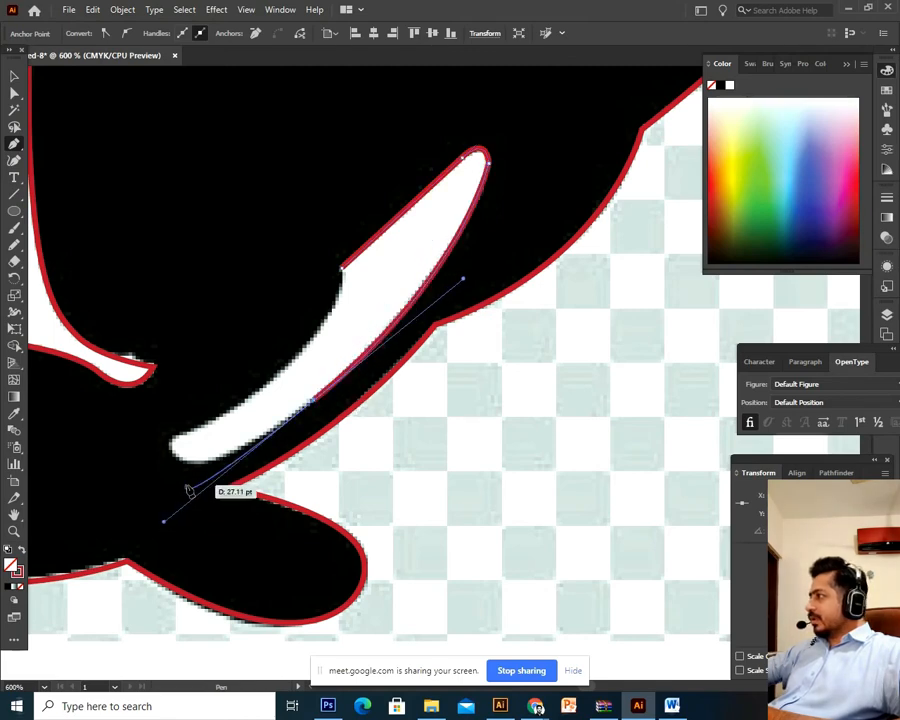
left_click_drag(172, 446, 290, 370)
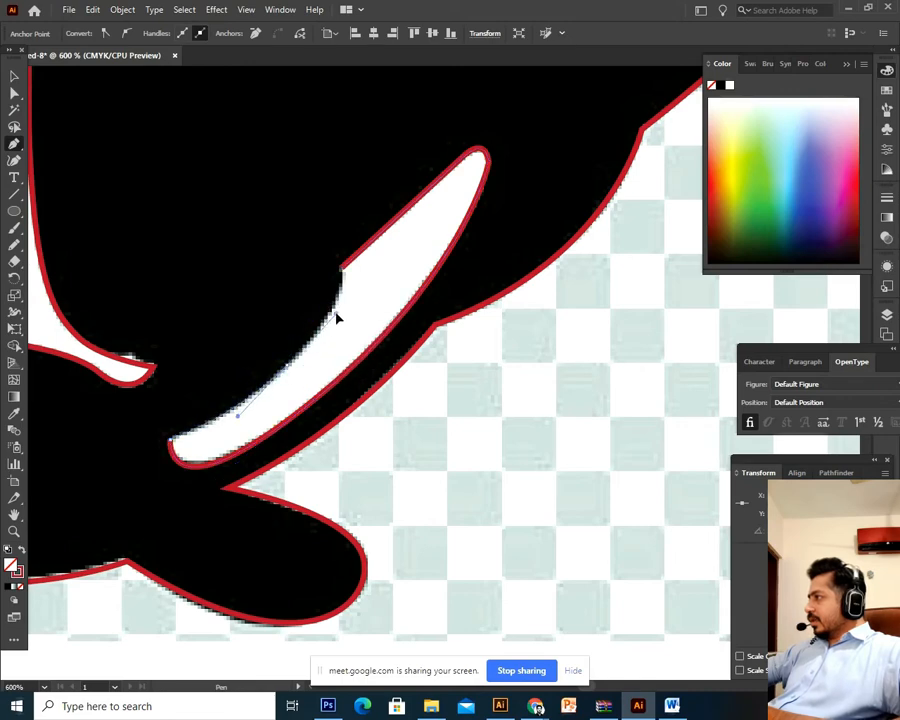
left_click_drag(336, 318, 348, 272)
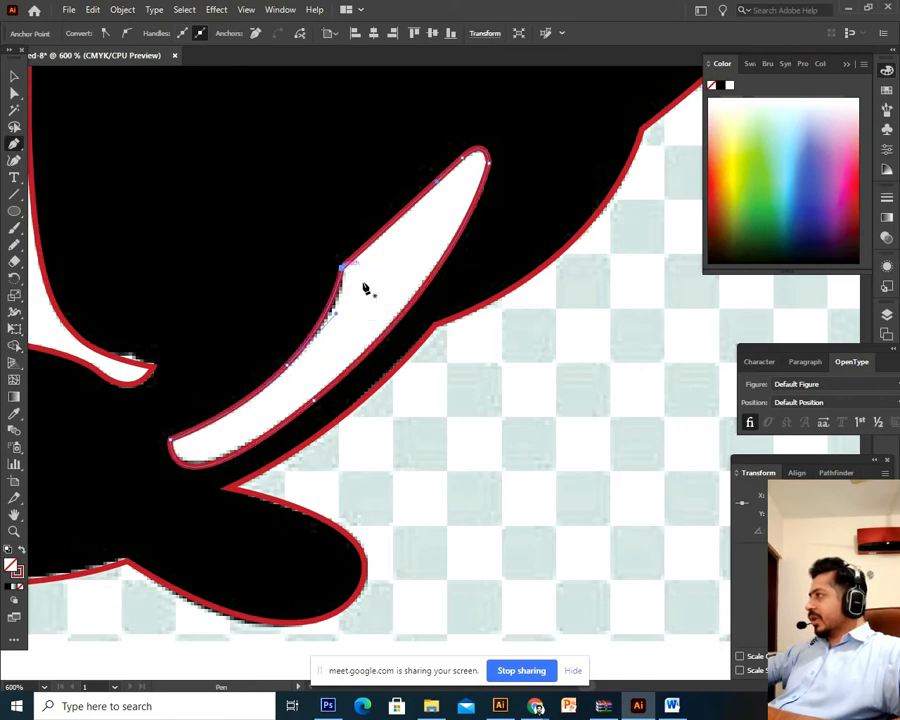
key("ctrl+minus")
key("ctrl+minus")
key("ctrl+minus")
key("ctrl+minus")
key("ctrl+minus")
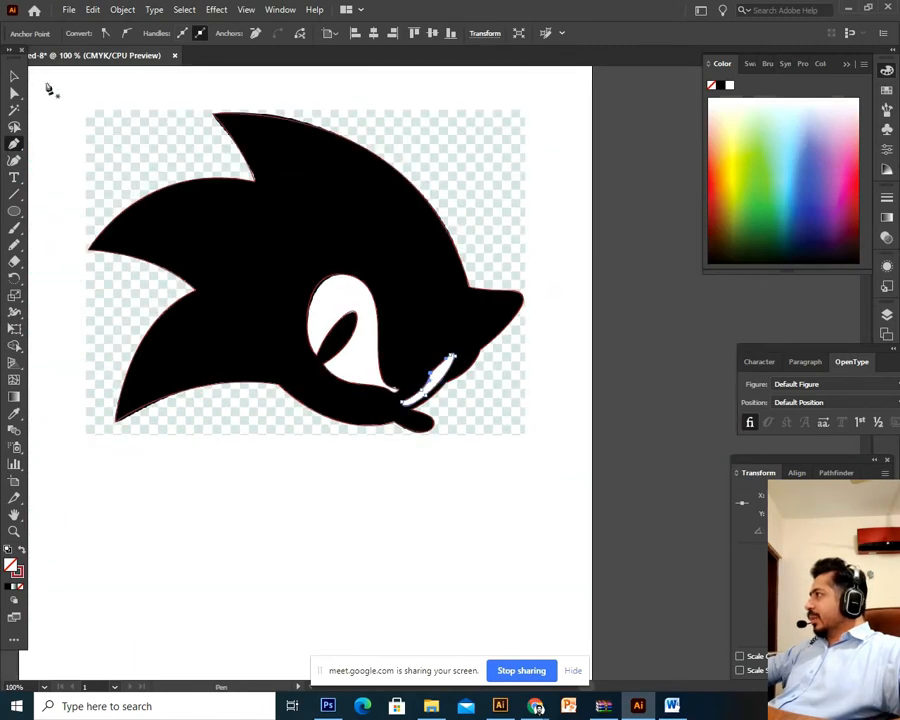
left_click(13, 76)
left_click(576, 434)
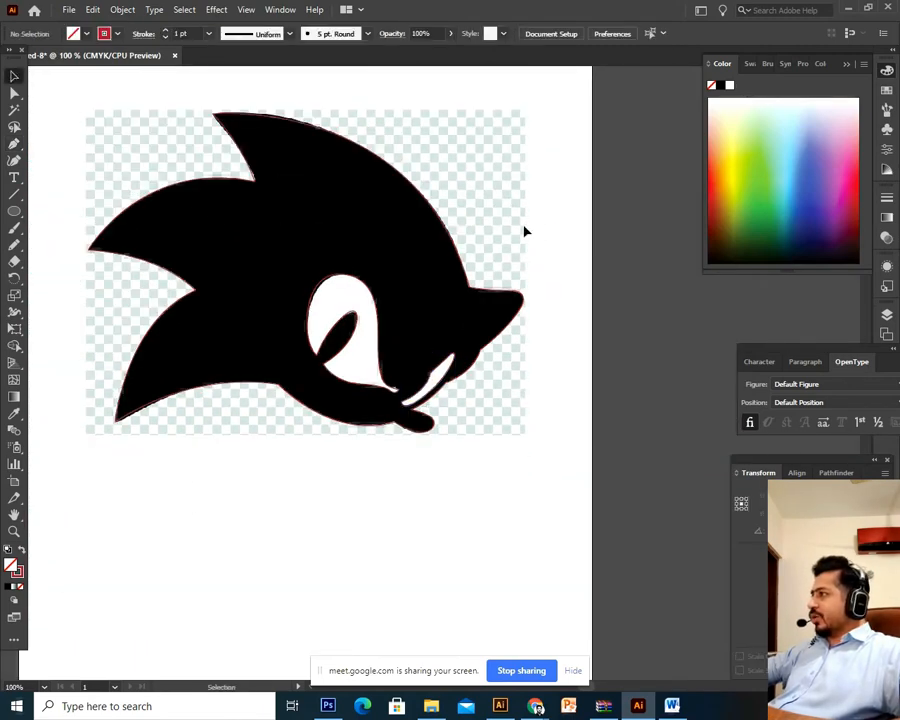
key("ctrl+minus")
left_click_drag(576, 164, 176, 471)
left_click_drag(448, 385, 178, 425)
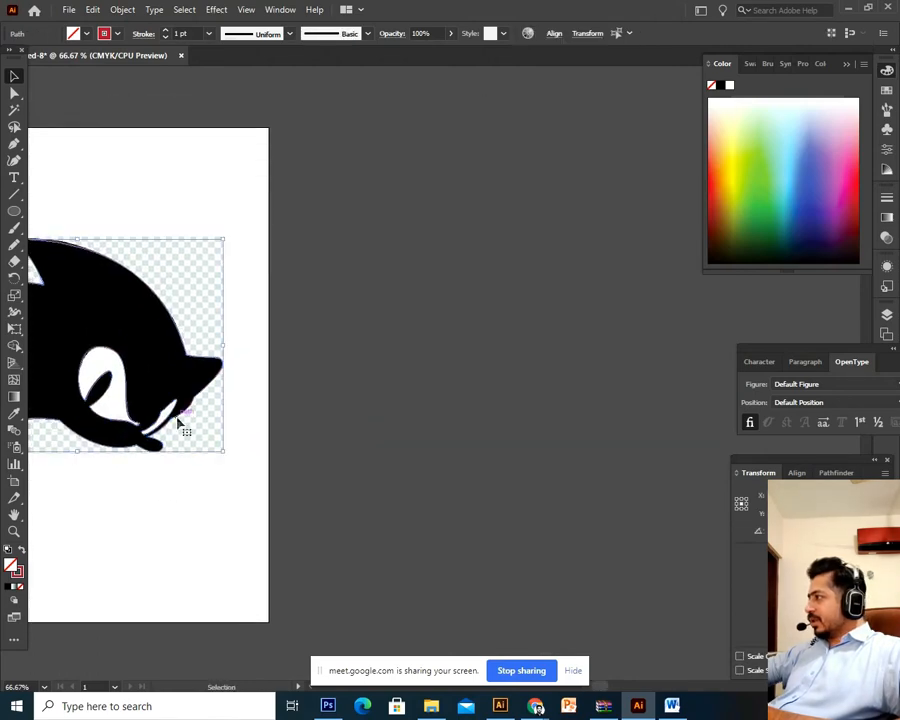
left_click(324, 358)
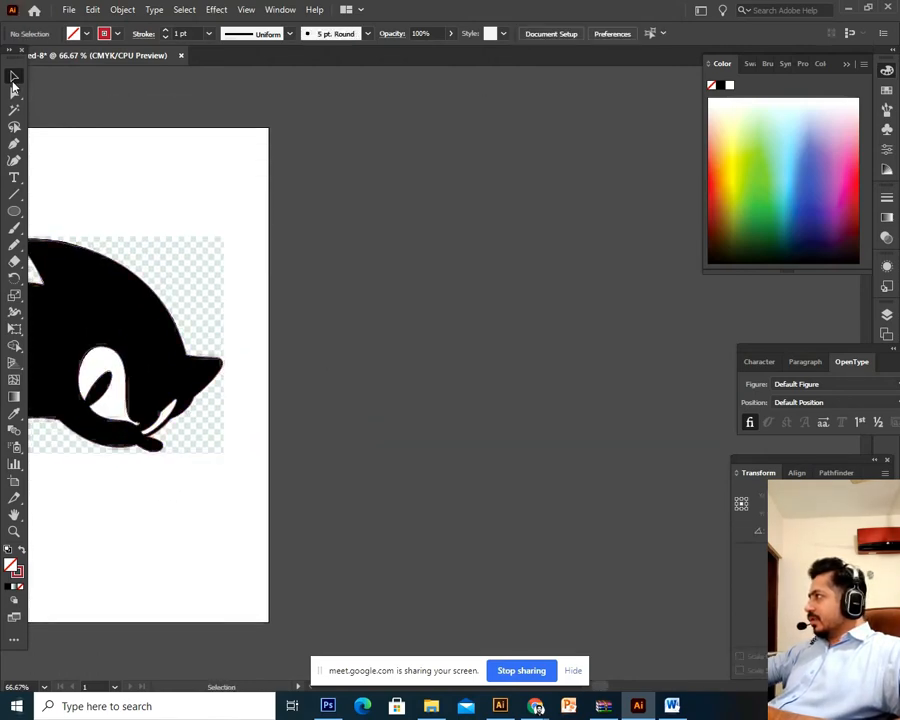
left_click_drag(277, 373, 392, 361)
left_click_drag(460, 197, 56, 494)
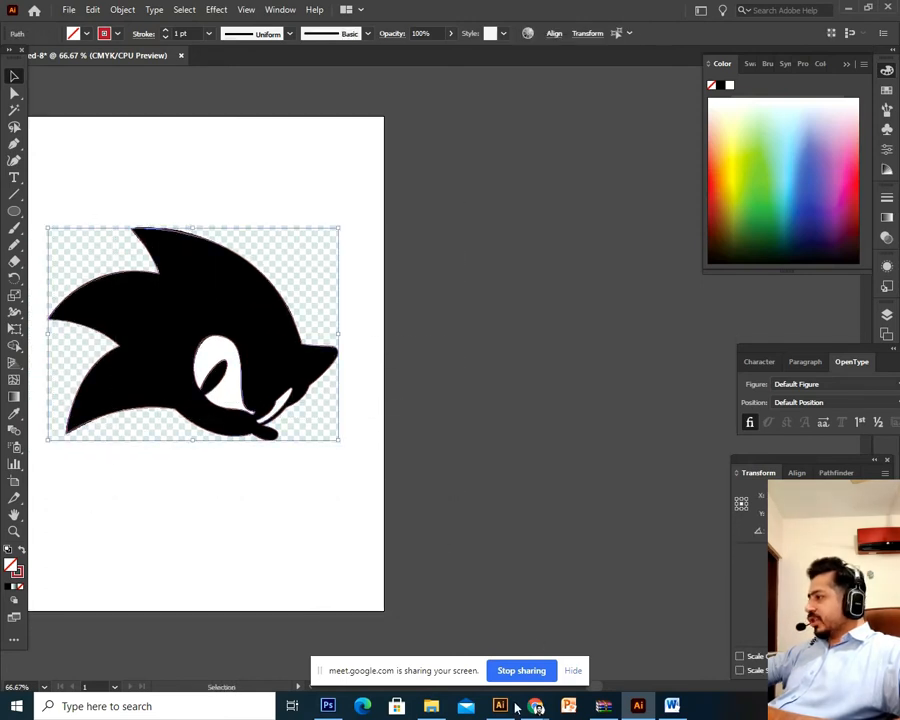
Step: Switch to the Google Meet call, admit both waiting participants, and return to Illustrator
mouse_move(537, 708)
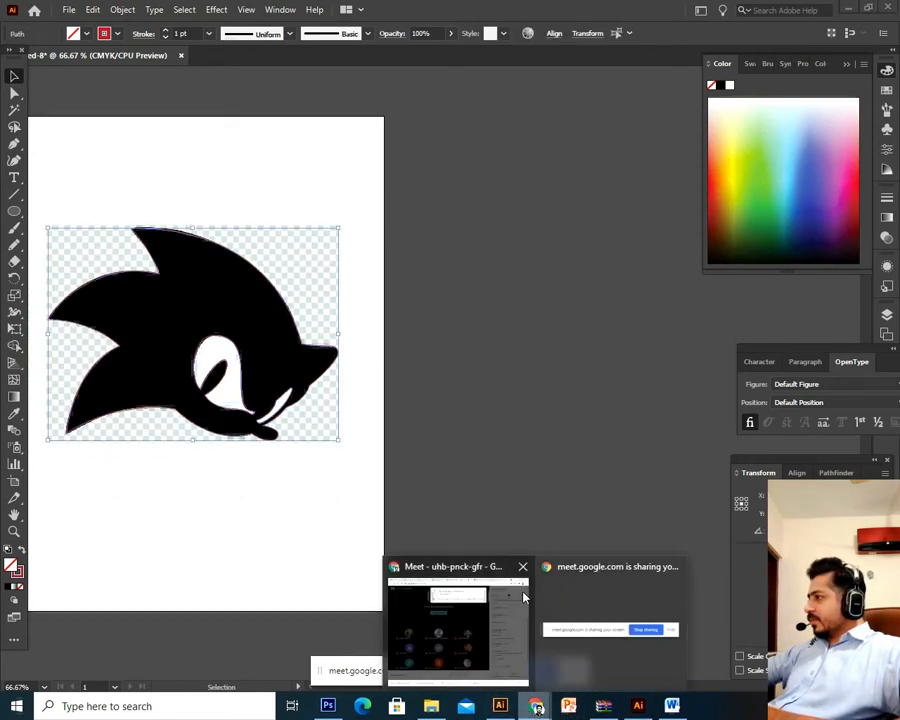
left_click(480, 650)
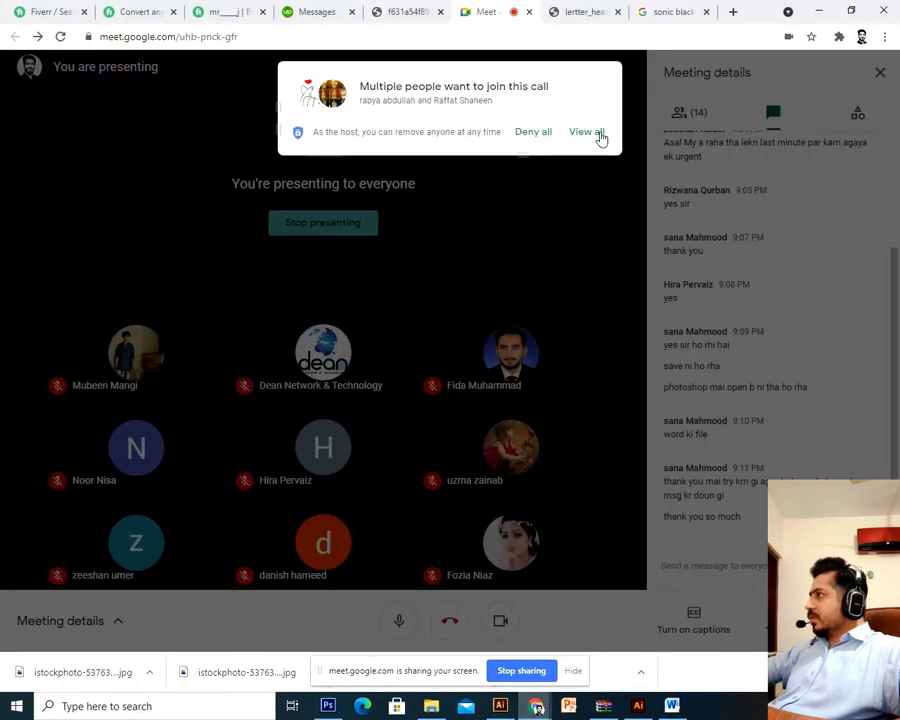
left_click(586, 132)
left_click(592, 145)
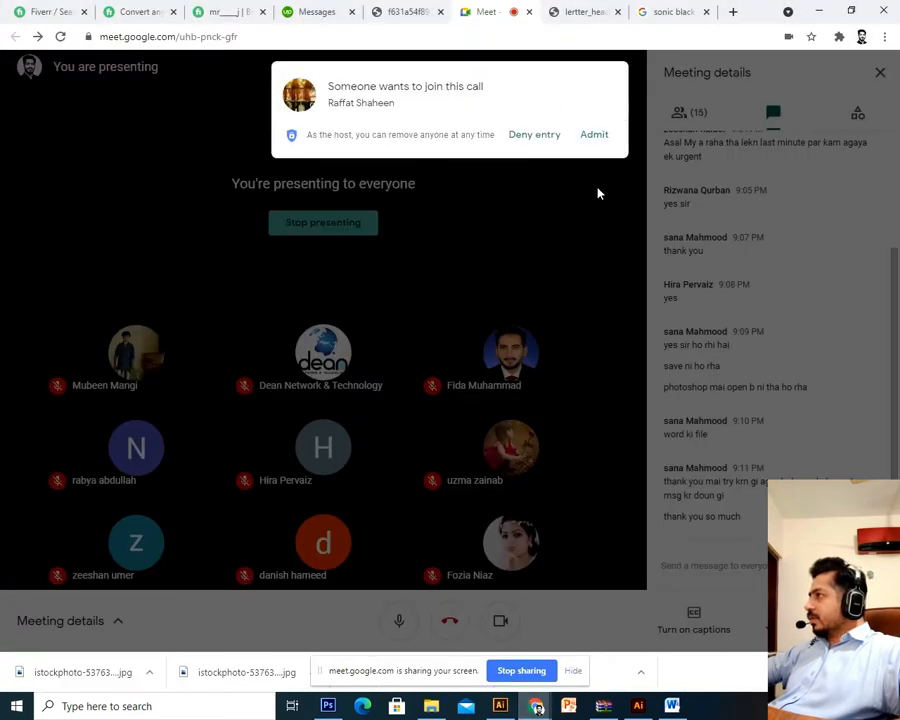
left_click(594, 142)
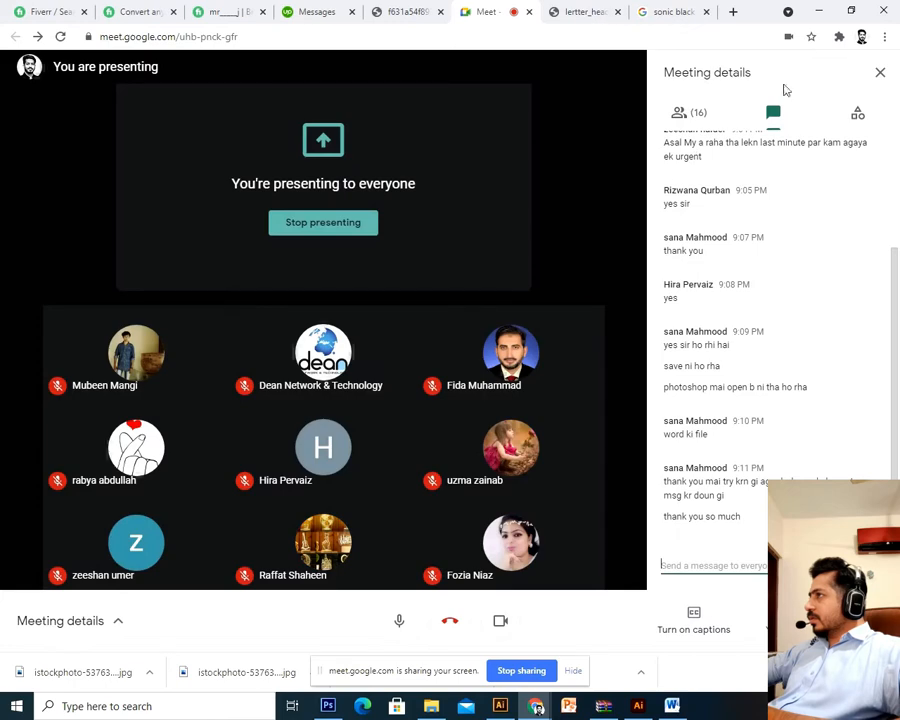
left_click(818, 10)
Step: Select the traced head, eye and mouth paths together, move them off the reference image to above the artboard, and deselect them
left_click(488, 382)
left_click_drag(486, 384, 530, 443)
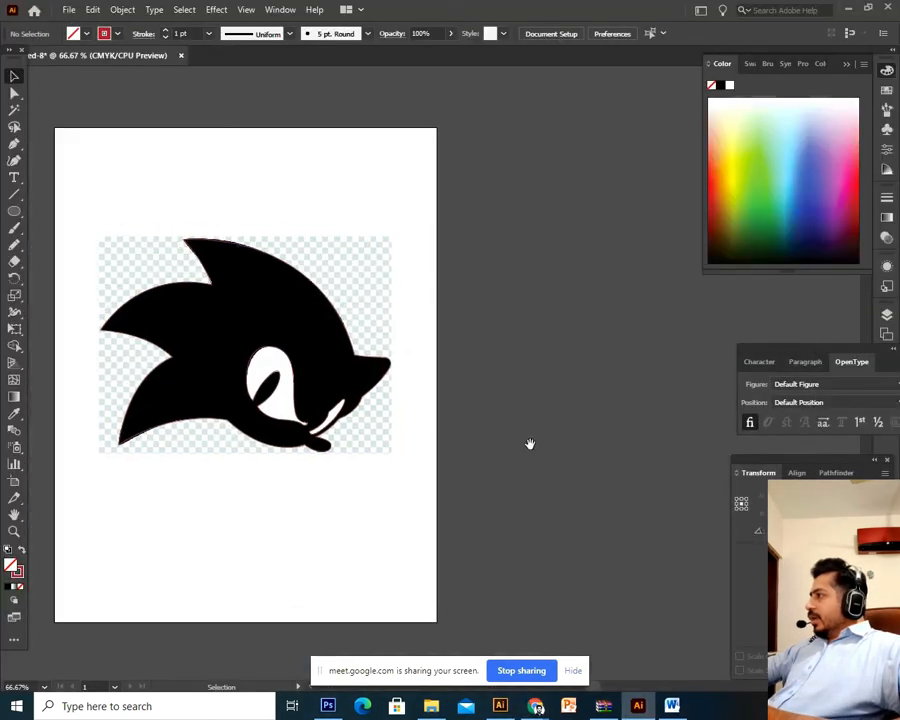
left_click_drag(484, 187, 104, 494)
left_click_drag(311, 474, 322, 586)
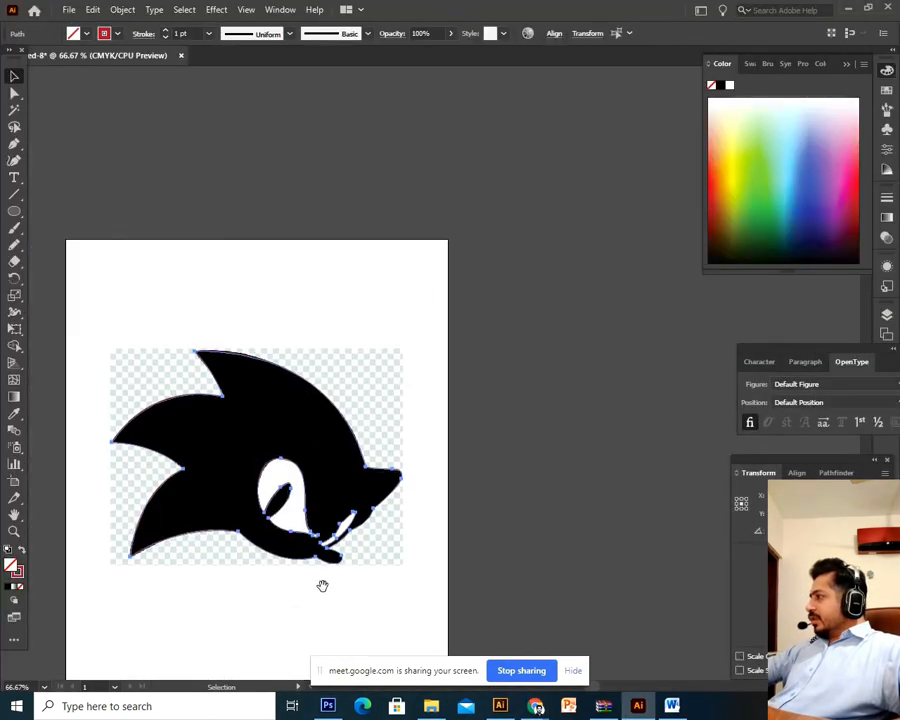
left_click(322, 540)
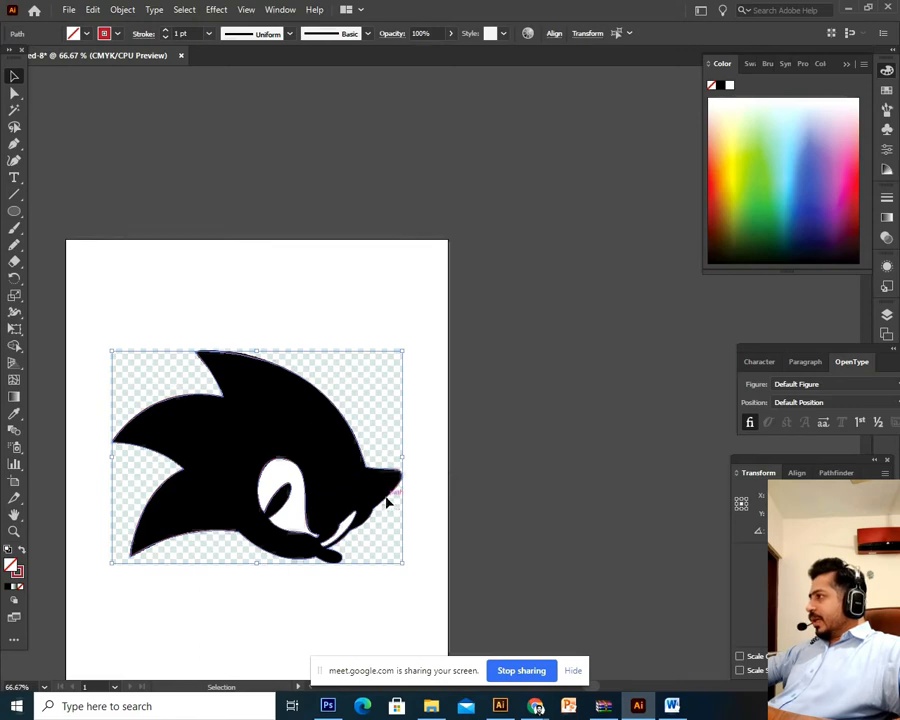
left_click_drag(387, 503, 556, 290)
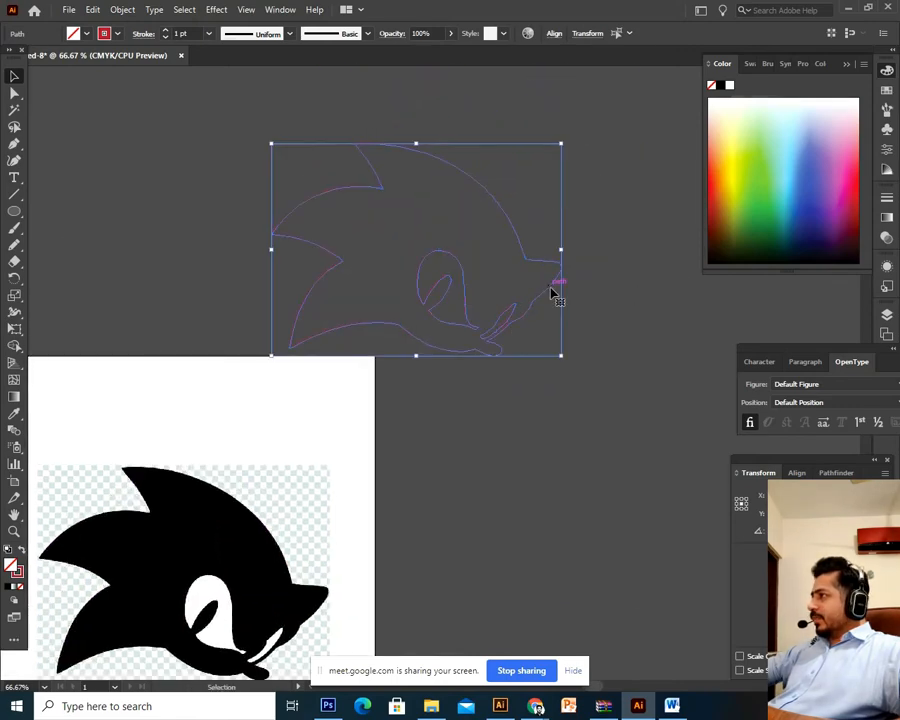
left_click(552, 302)
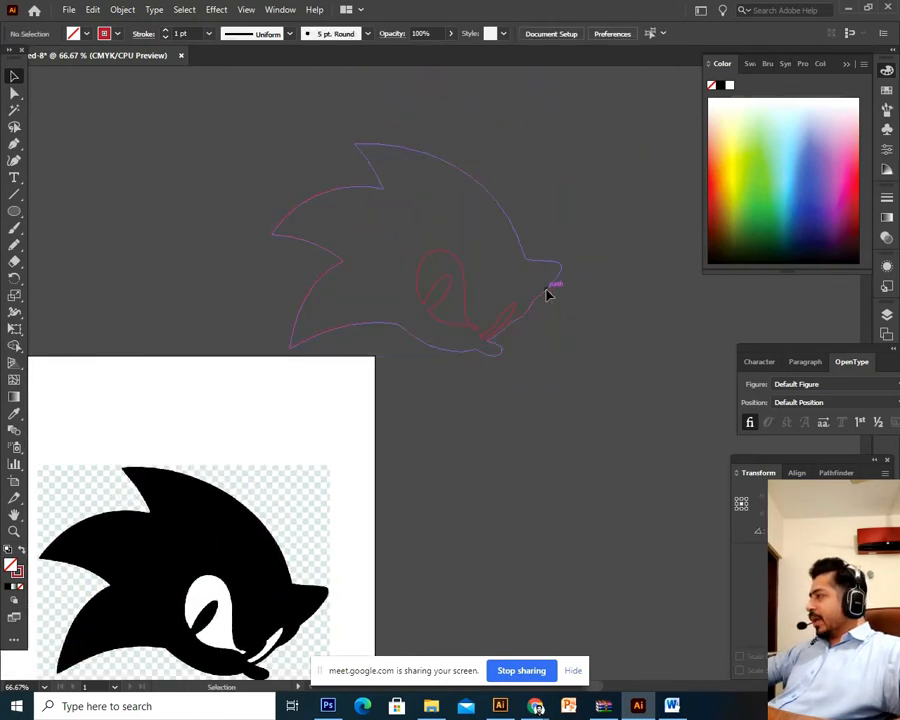
Step: Fill the traced head outline with black and deselect it
left_click(546, 290)
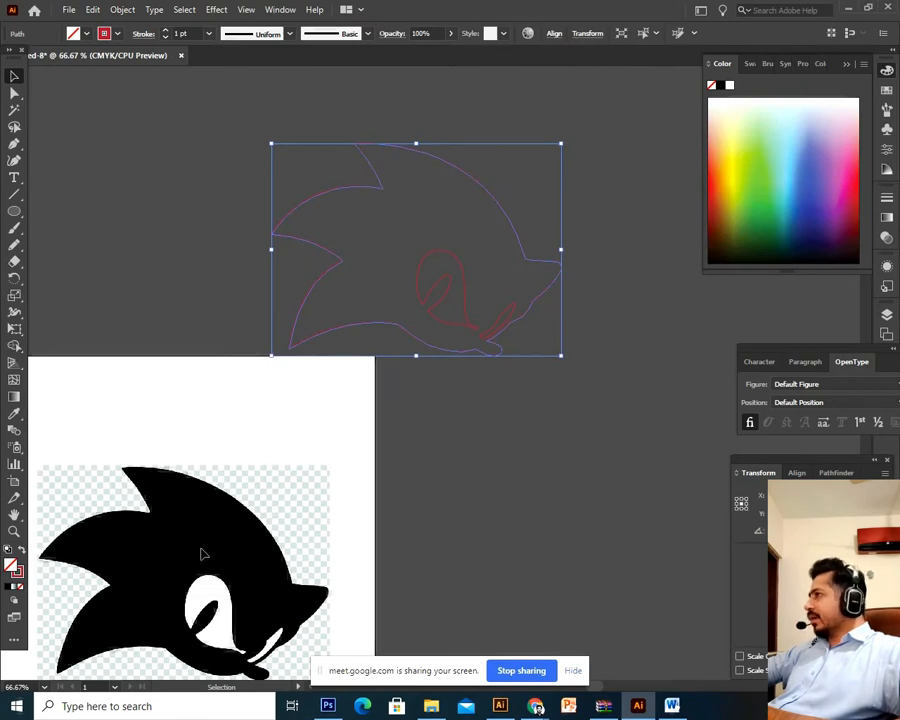
left_click(720, 86)
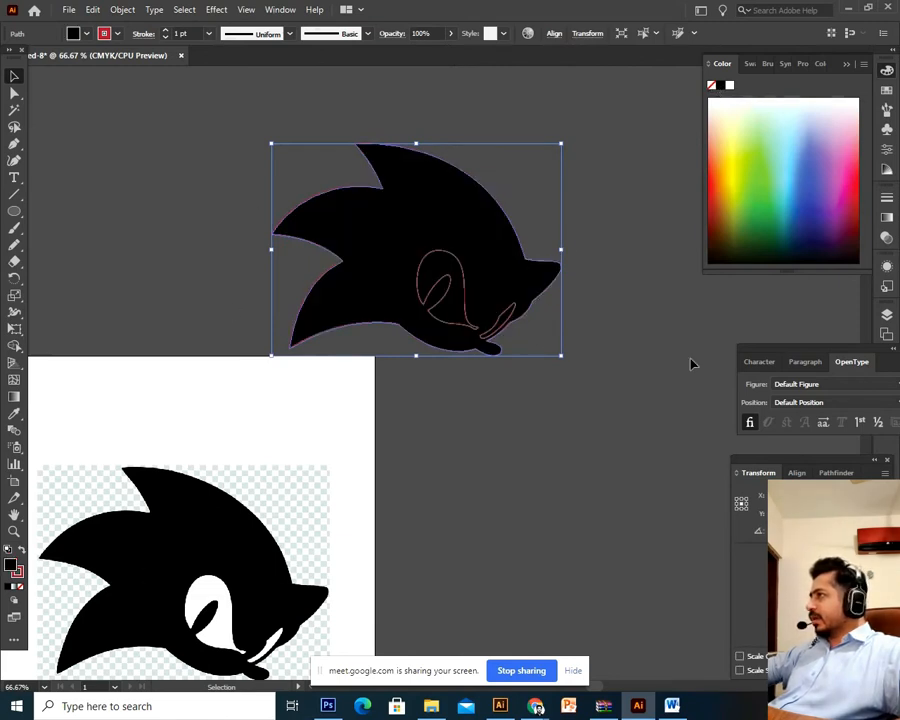
left_click(615, 356)
Step: Fill the traced eye and mouth paths with white and deselect them
left_click(470, 315)
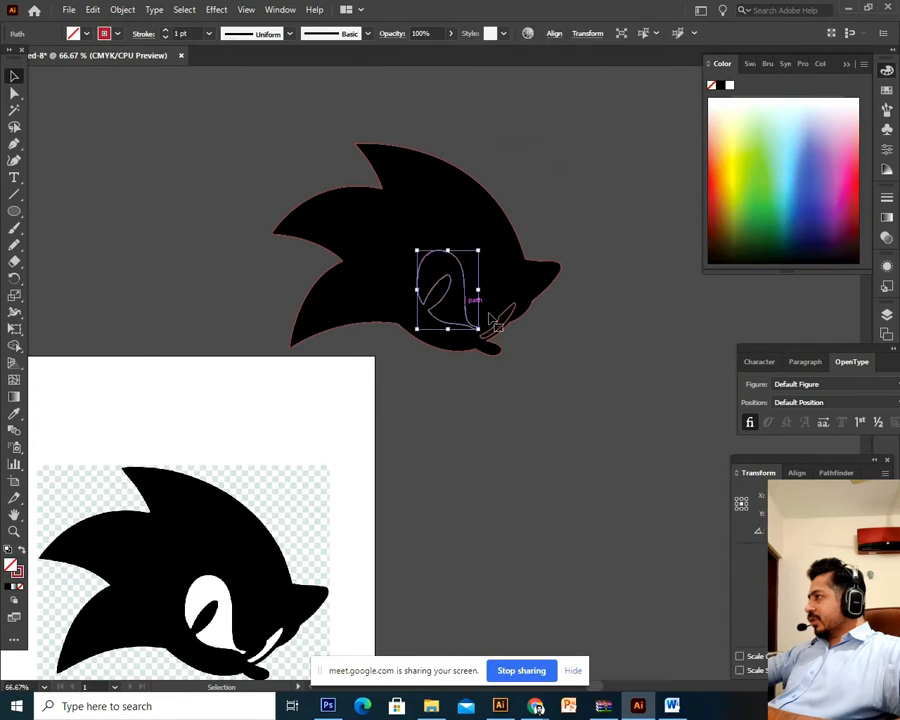
left_click_drag(508, 316, 515, 338)
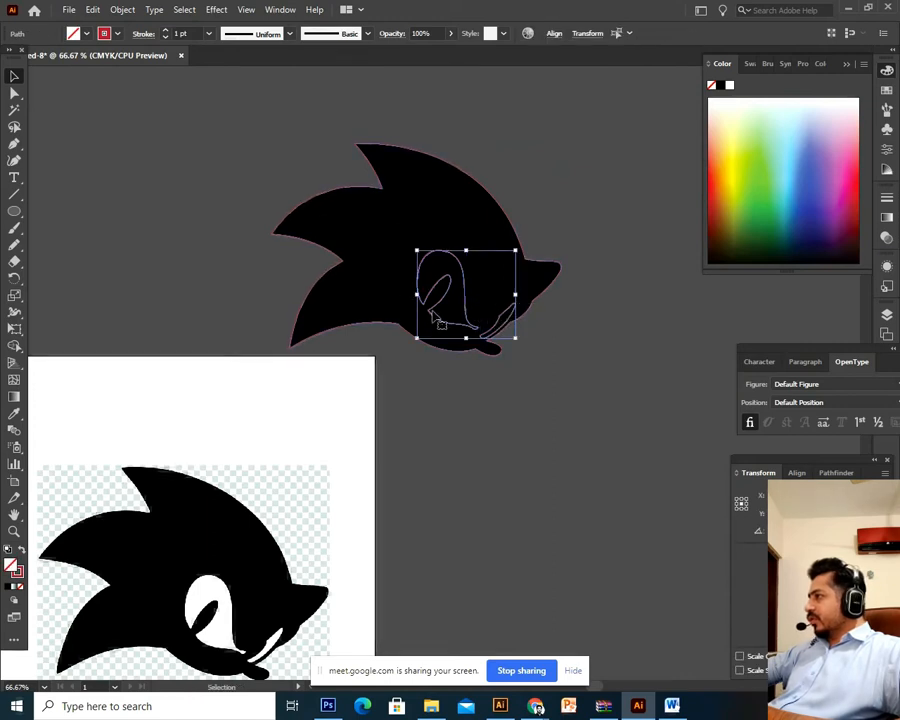
left_click(729, 86)
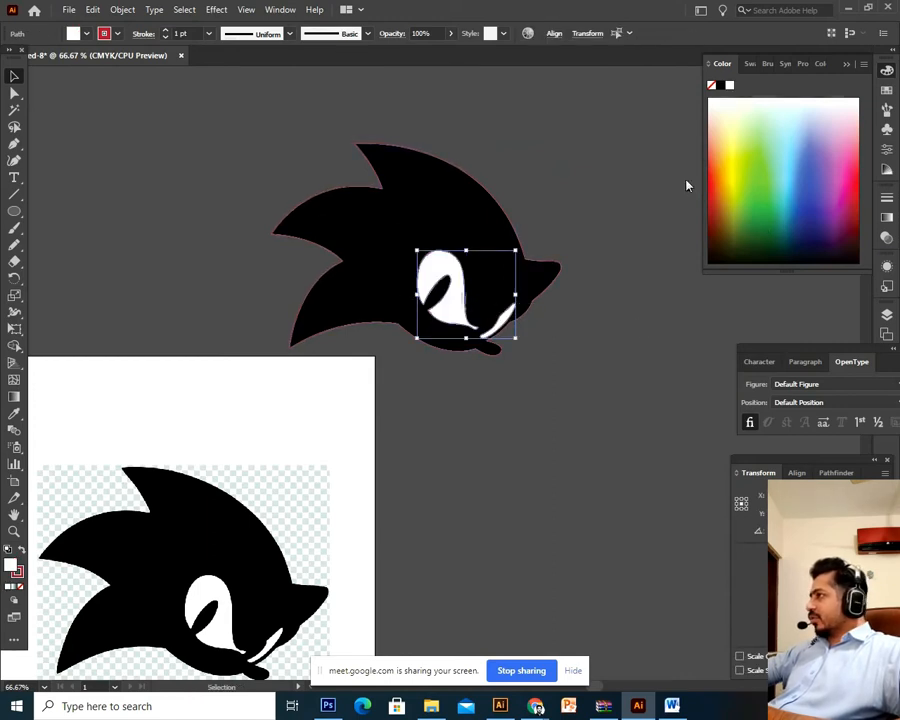
left_click(638, 328)
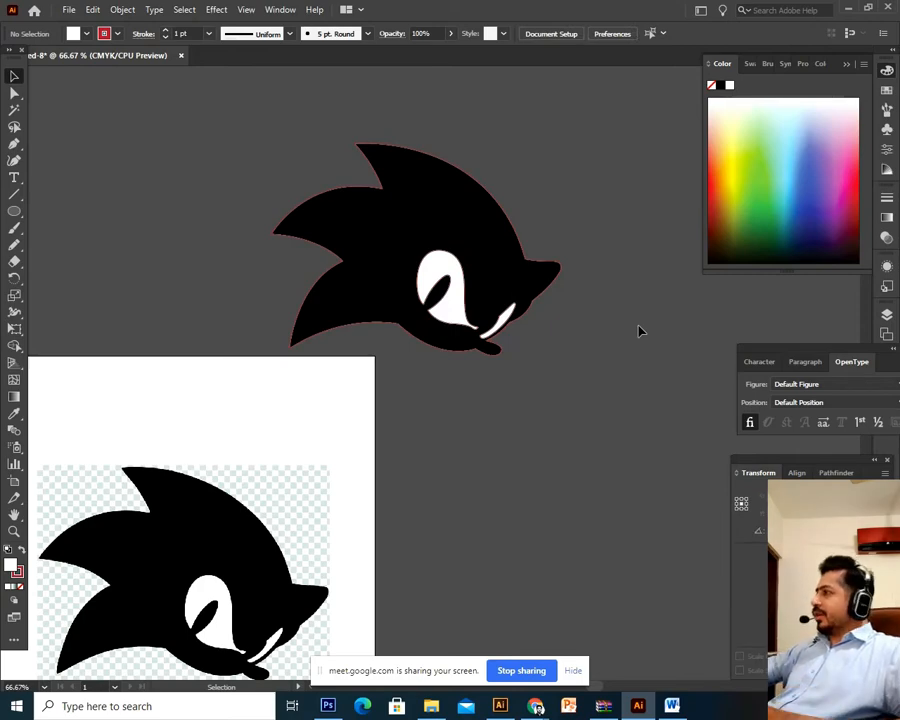
Step: Remove the red stroke from the traced head, eye and mouth shapes, and deselect them
left_click(371, 347)
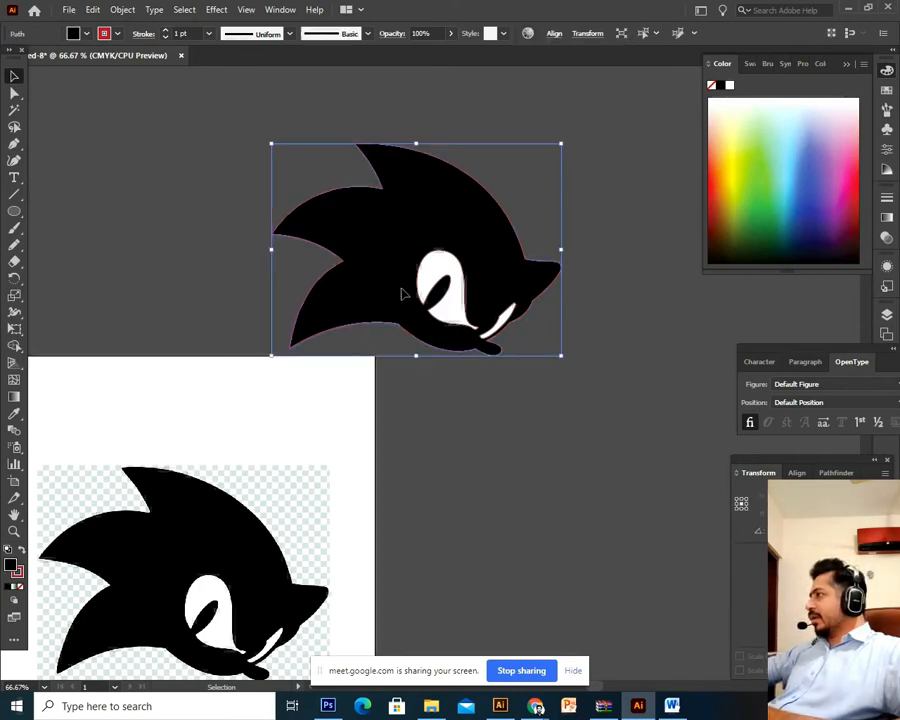
left_click(485, 422)
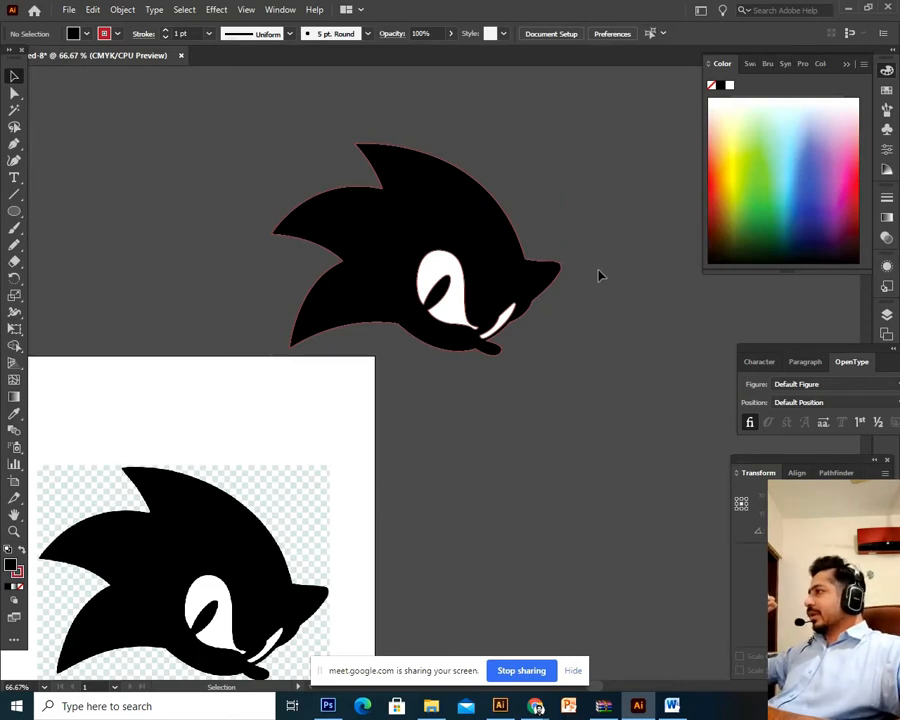
left_click_drag(600, 119, 238, 358)
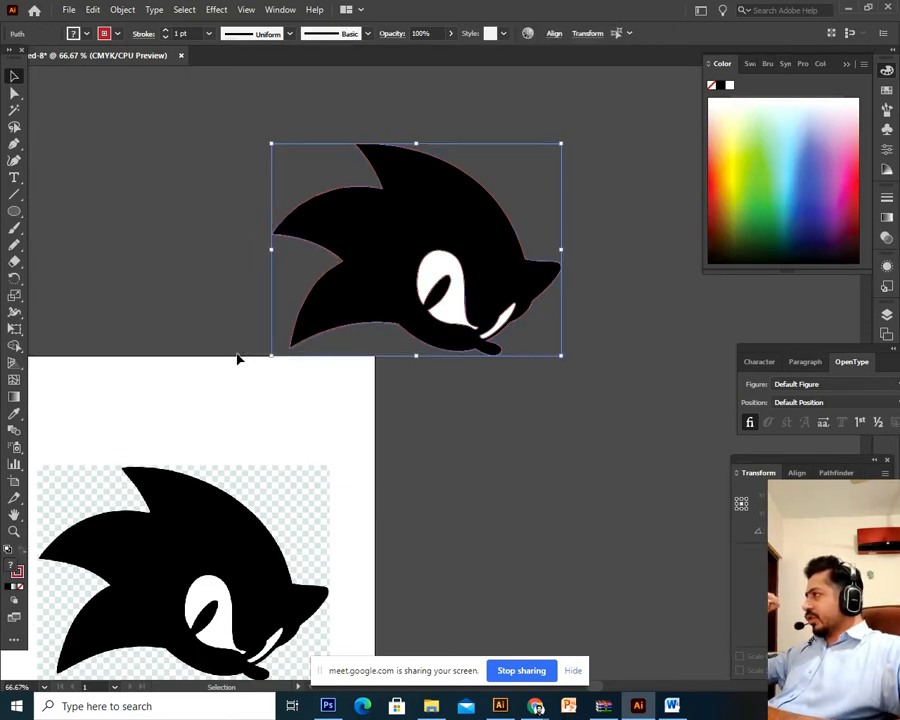
left_click(22, 589)
left_click(563, 532)
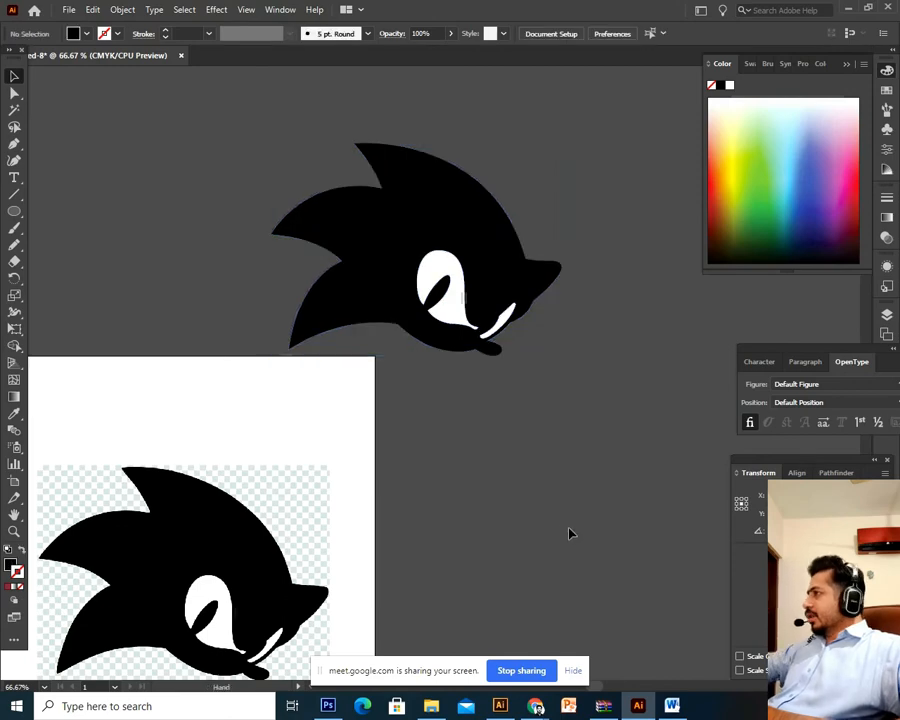
Step: Move the pasted Sonic reference image up near the top edge of the artboard and deselect it
left_click_drag(570, 533, 561, 517)
left_click_drag(228, 330, 228, 330)
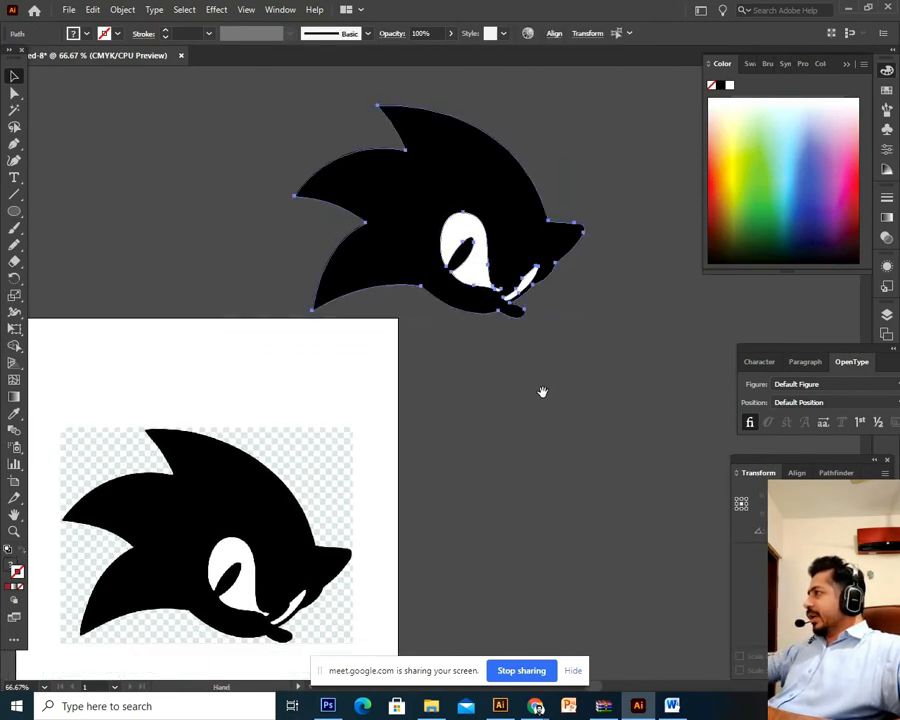
left_click_drag(542, 392, 630, 96)
left_click_drag(562, 317, 551, 398)
left_click(320, 366)
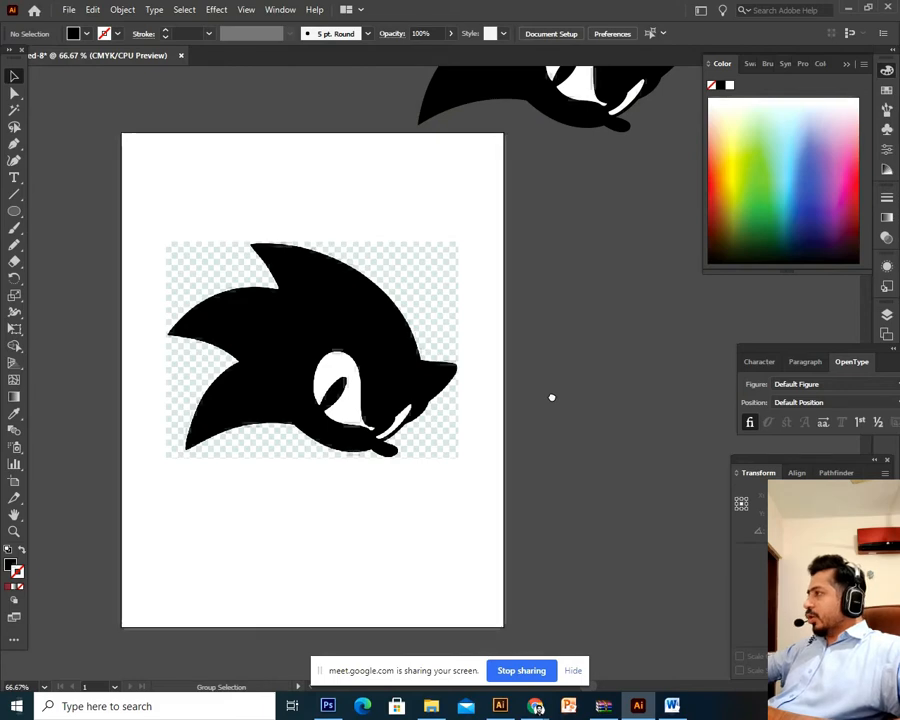
left_click(364, 372)
left_click_drag(352, 434, 353, 342)
left_click(587, 315)
Step: Move the traced Sonic head onto the artboard directly below the reference image and deselect it
scroll(569, 117, "up", 5)
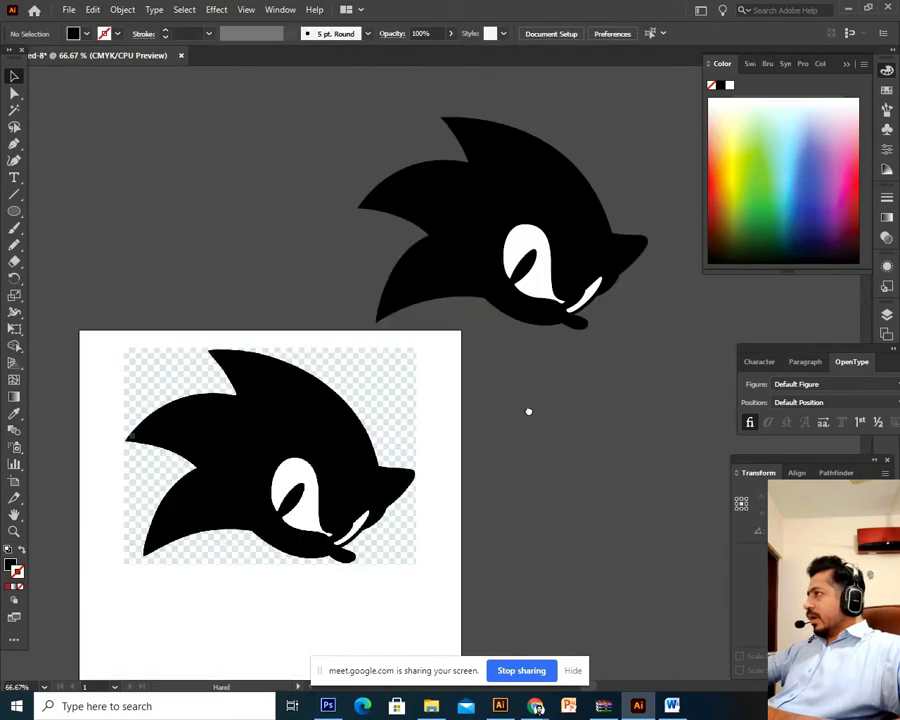
left_click_drag(635, 134, 399, 407)
scroll(568, 286, "down", 5)
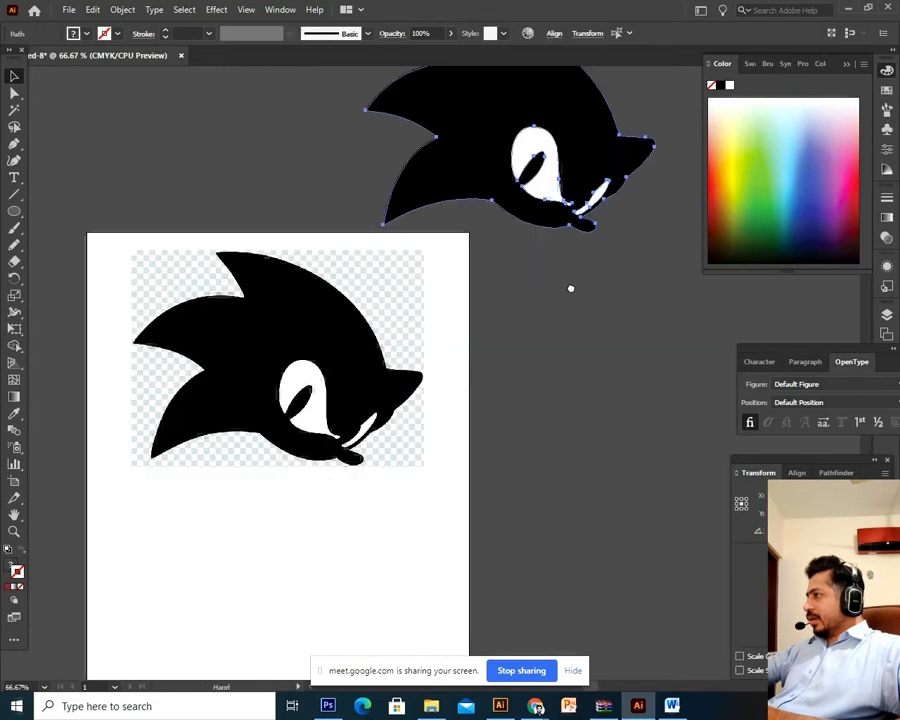
left_click_drag(578, 140, 369, 600)
left_click_drag(373, 595, 365, 526)
left_click(516, 534)
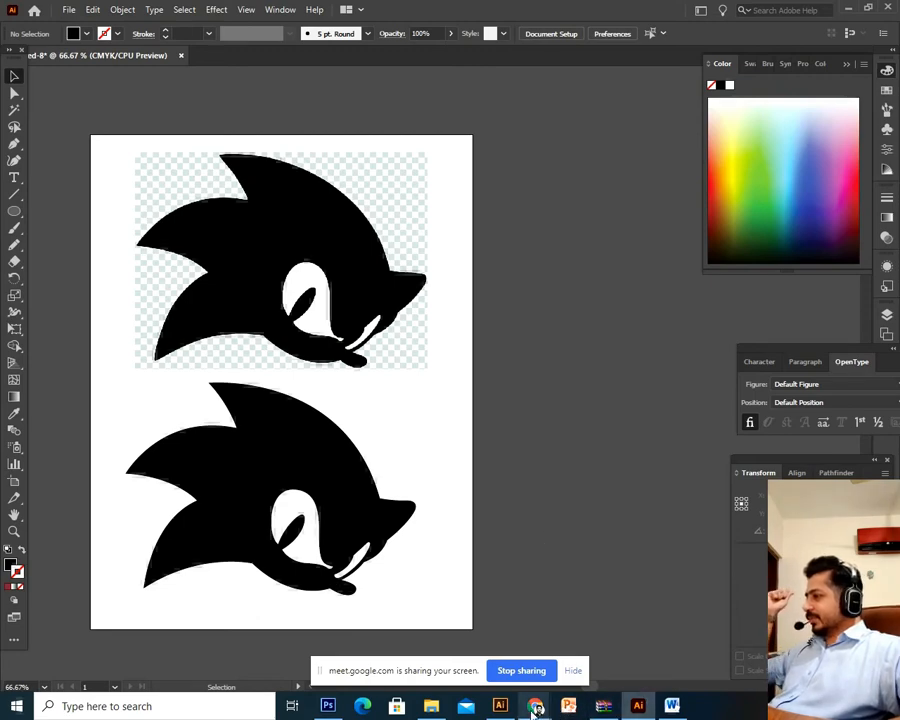
Step: Switch to the Google Meet window in Chrome and send a chat message that addresses a participant by name and ends with "koi issue he"
mouse_move(538, 706)
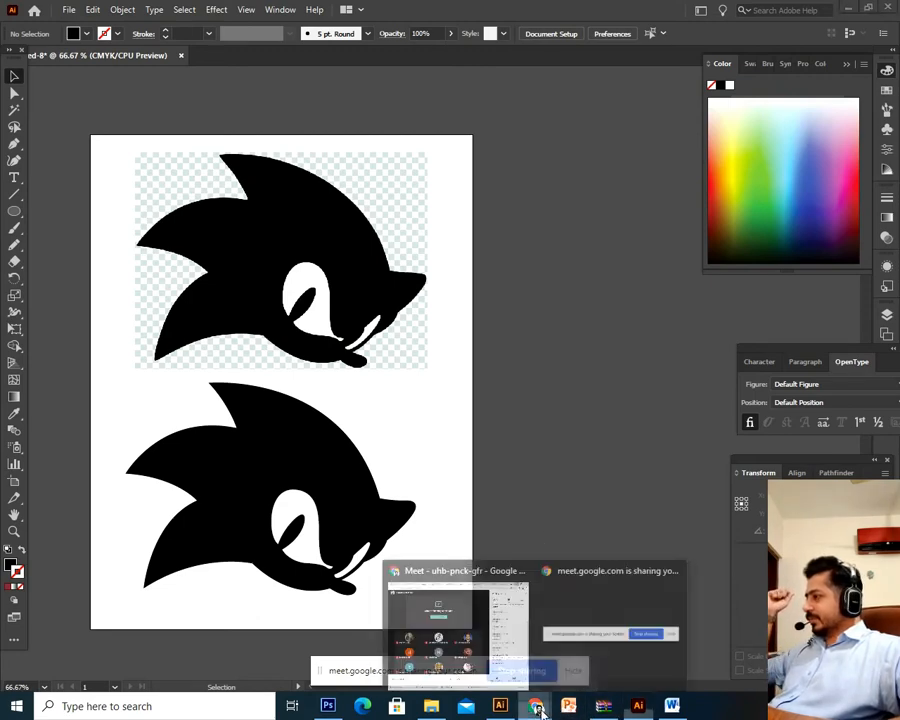
left_click(484, 631)
mouse_move(541, 461)
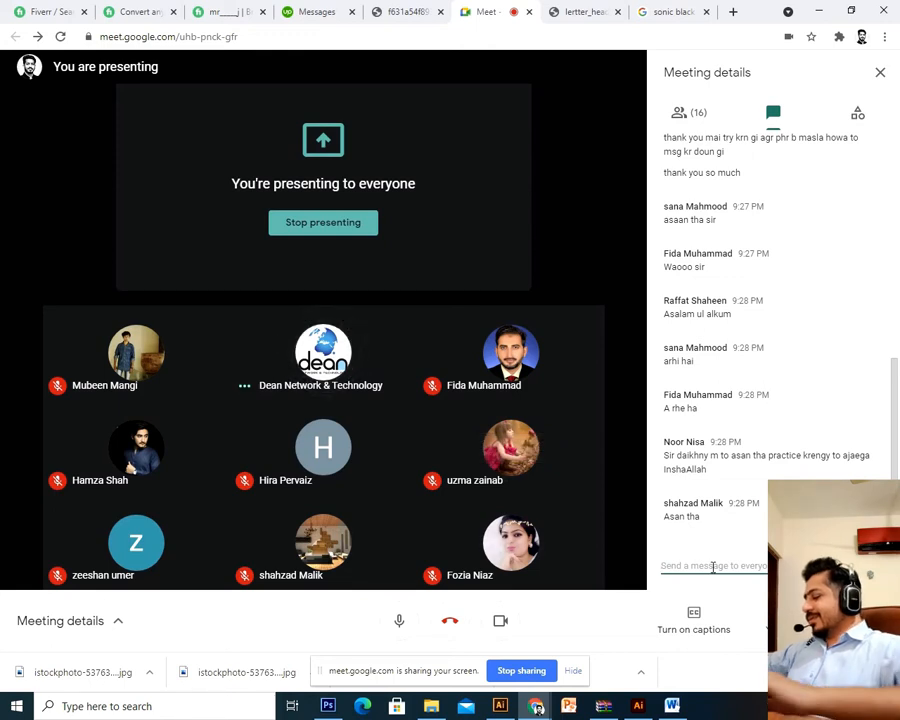
type("Majid")
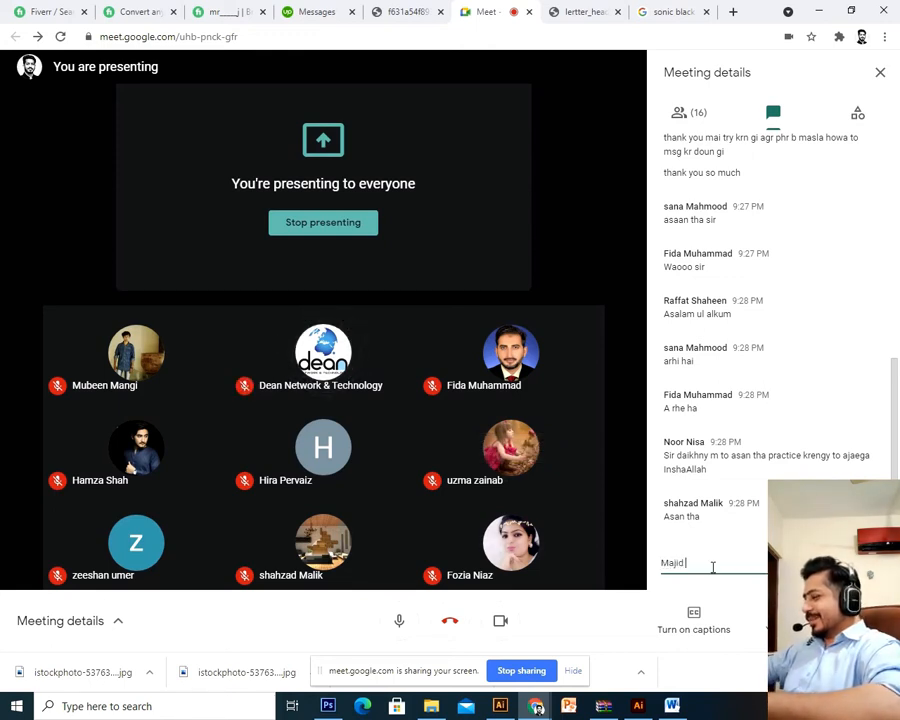
type(" baqi")
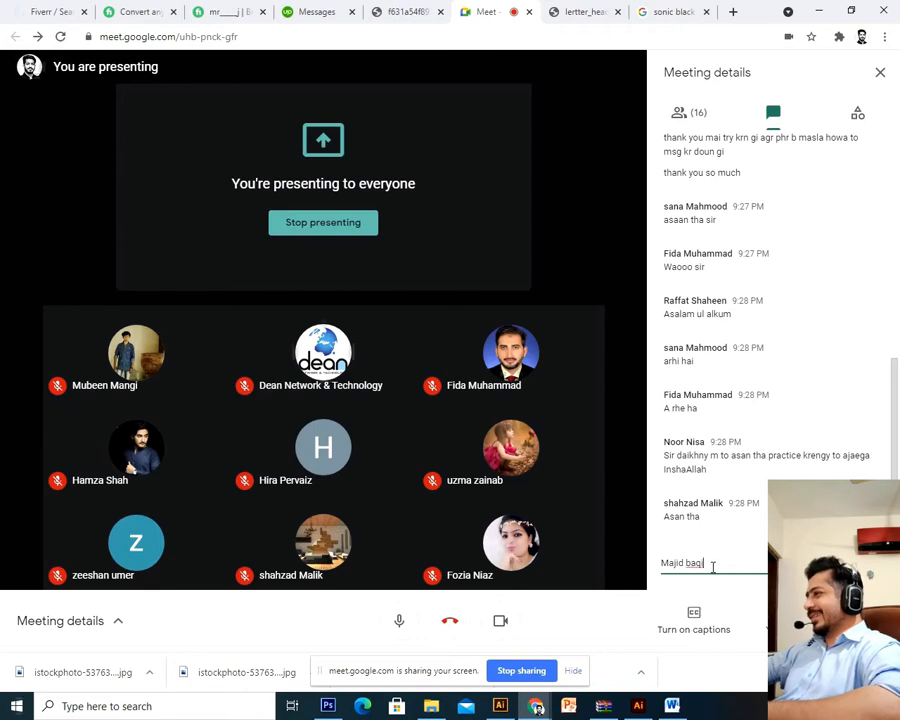
type(" sab k")
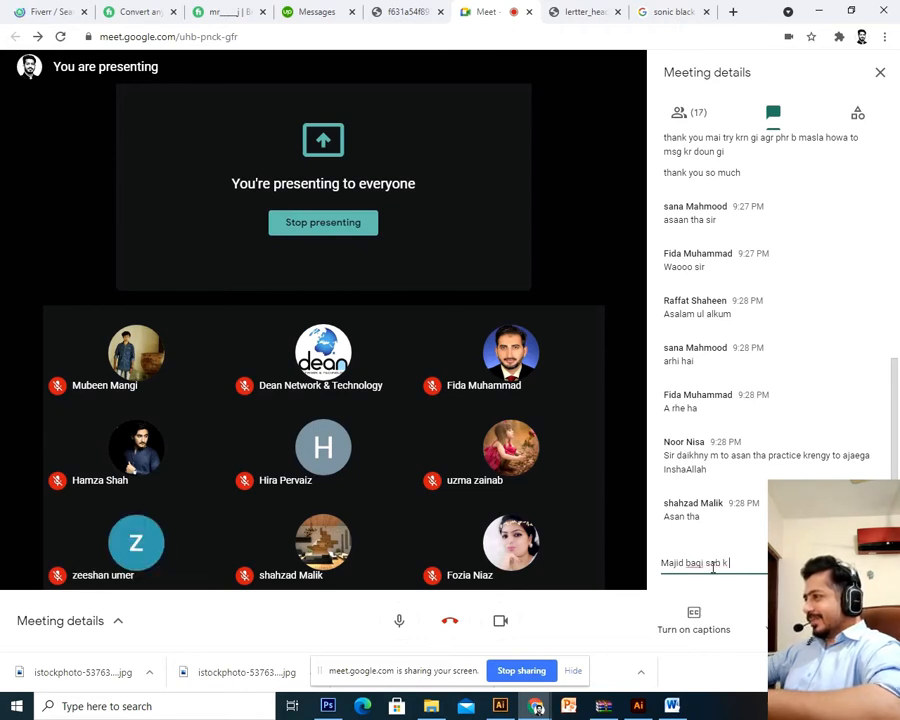
type(" pas ha rhe")
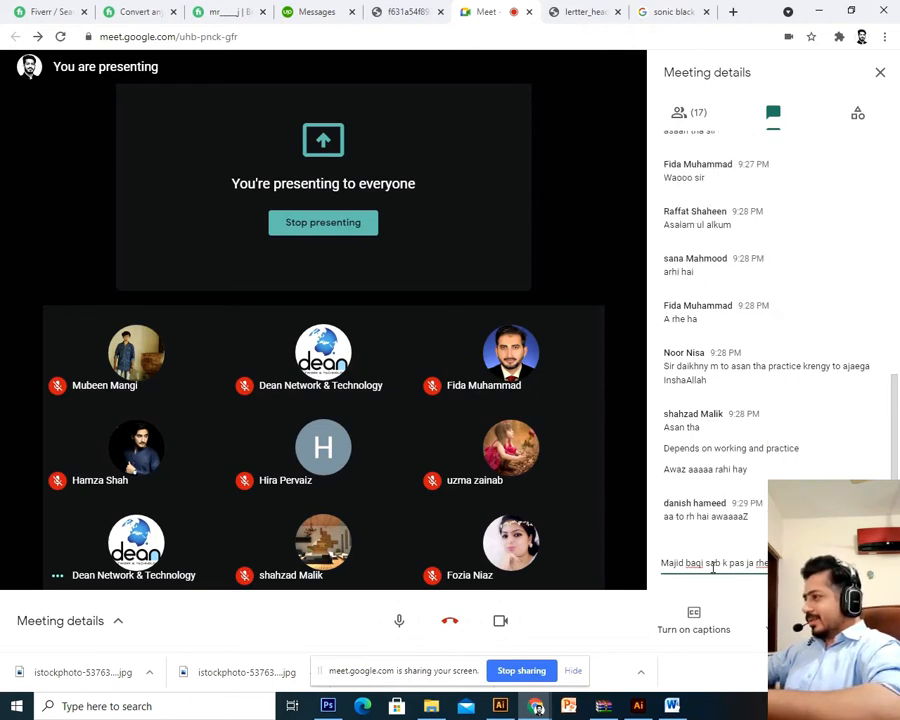
type("kou")
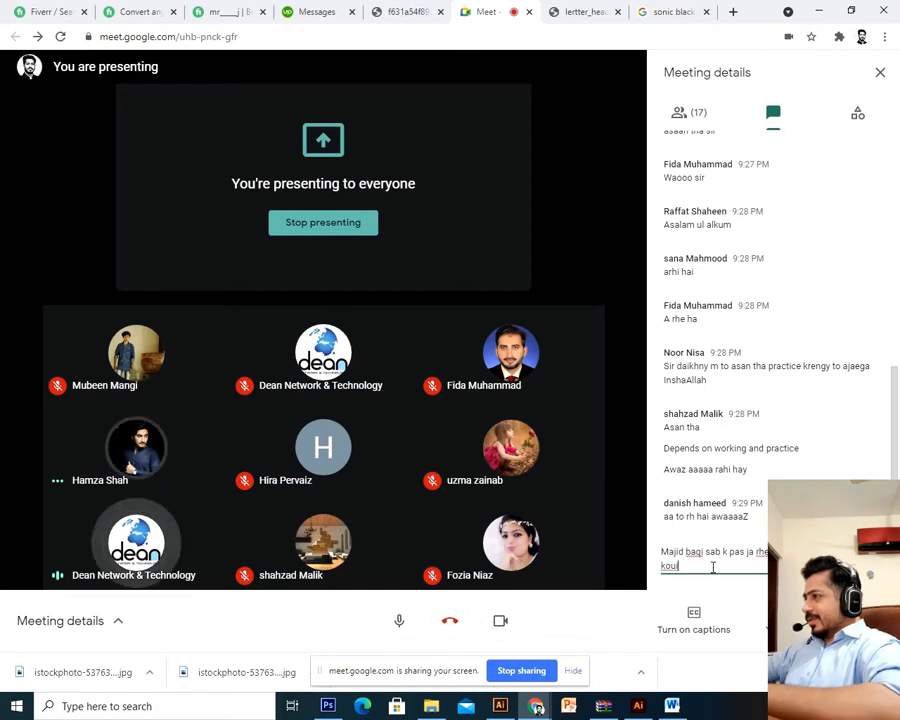
key("BackSpace")
type("i issu")
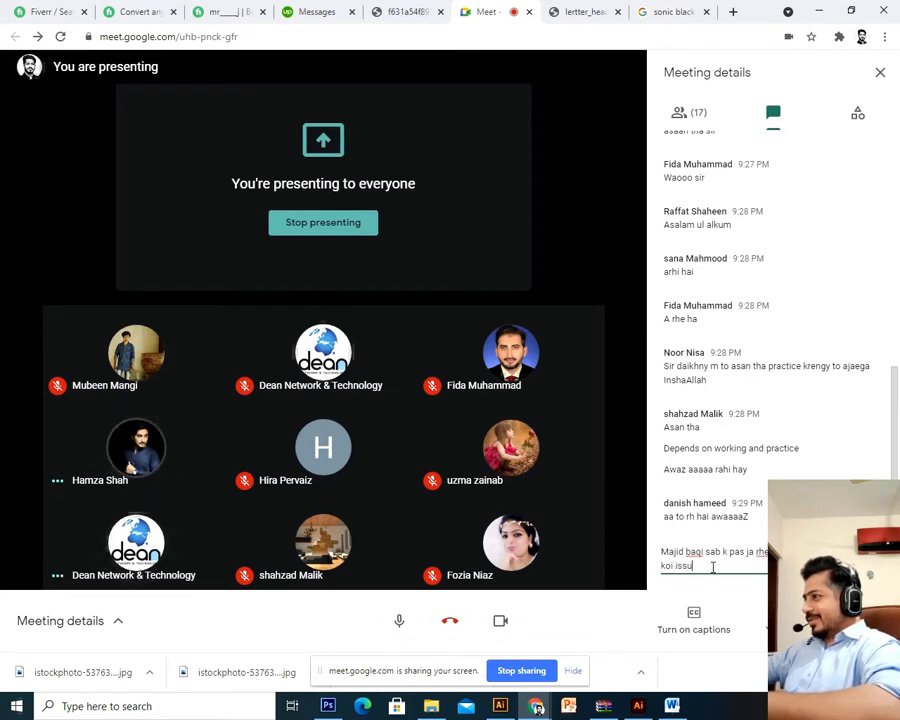
type("e he")
key("Return")
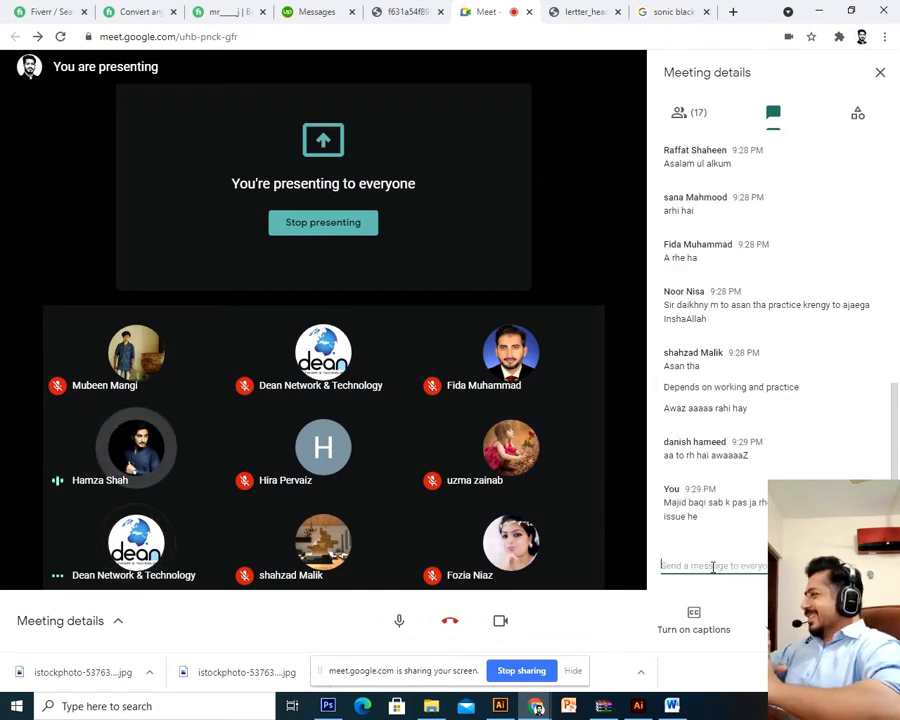
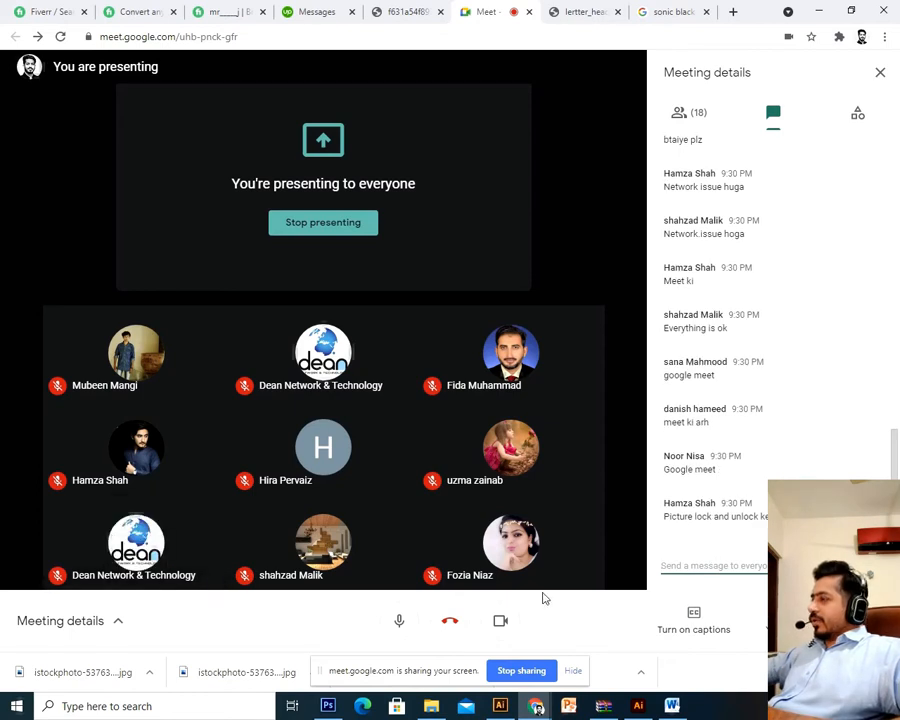
Step: Switch to the Illustrator document with the Sonic artwork, try moving the reference image off the artboard, and undo the moves
left_click(503, 709)
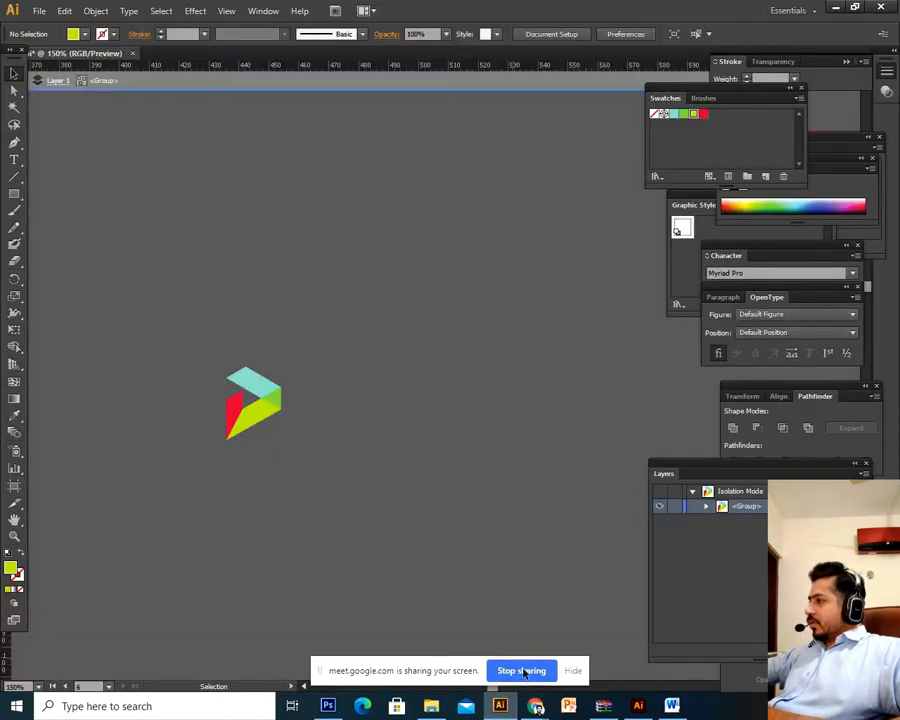
left_click(632, 708)
left_click(331, 333)
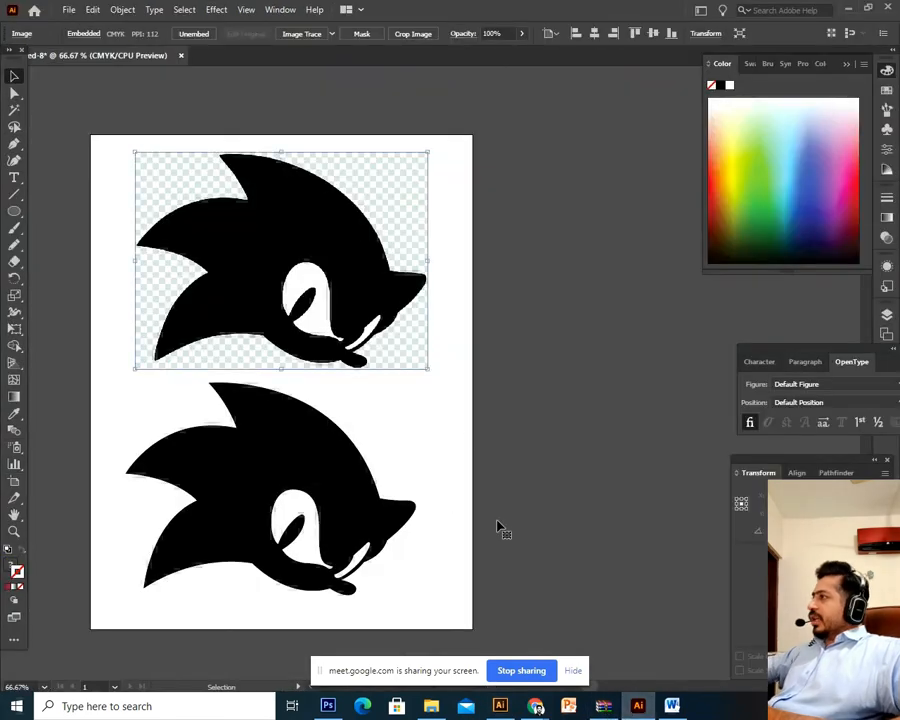
scroll(352, 395, "up", 3)
left_click(474, 225)
key("ctrl+z")
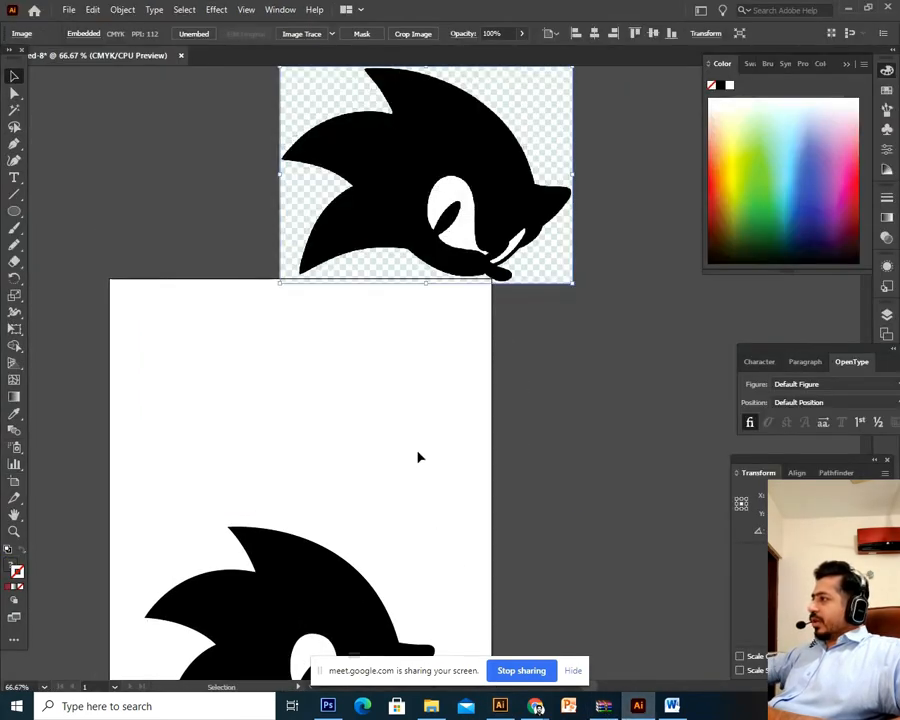
left_click_drag(532, 217, 457, 316)
key("ctrl+z")
key("ctrl+z")
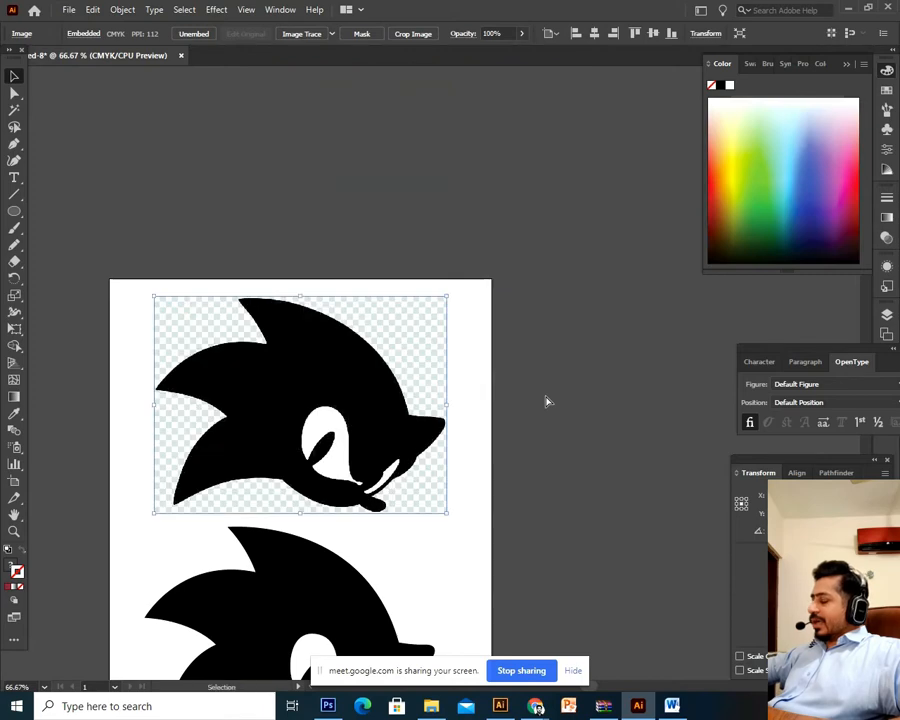
Step: Lock the Sonic reference image, and try to drag and marquee-select it
left_click(546, 401)
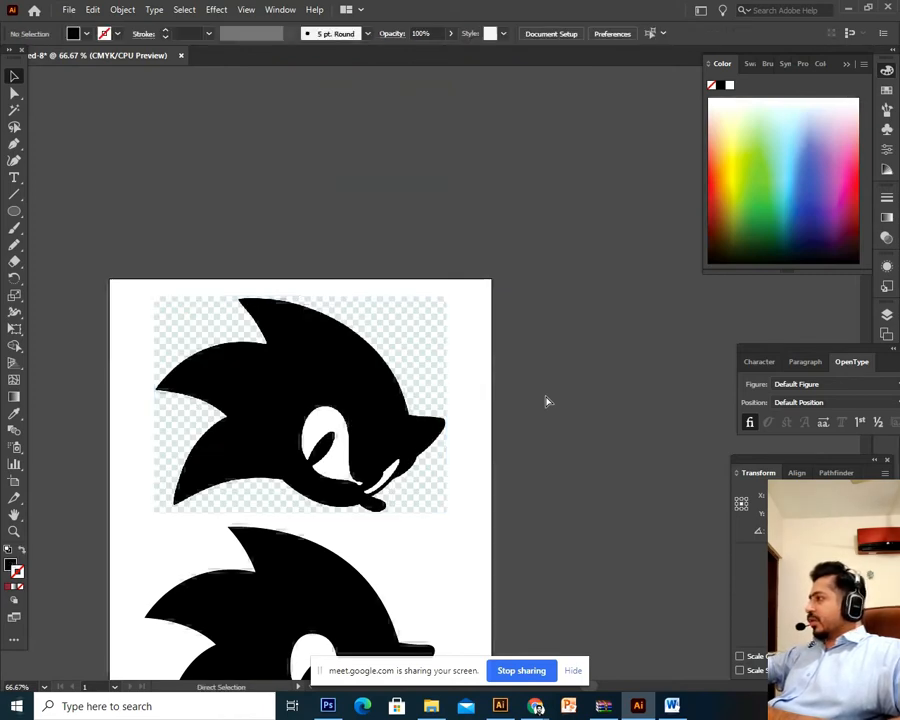
left_click_drag(251, 457, 225, 458)
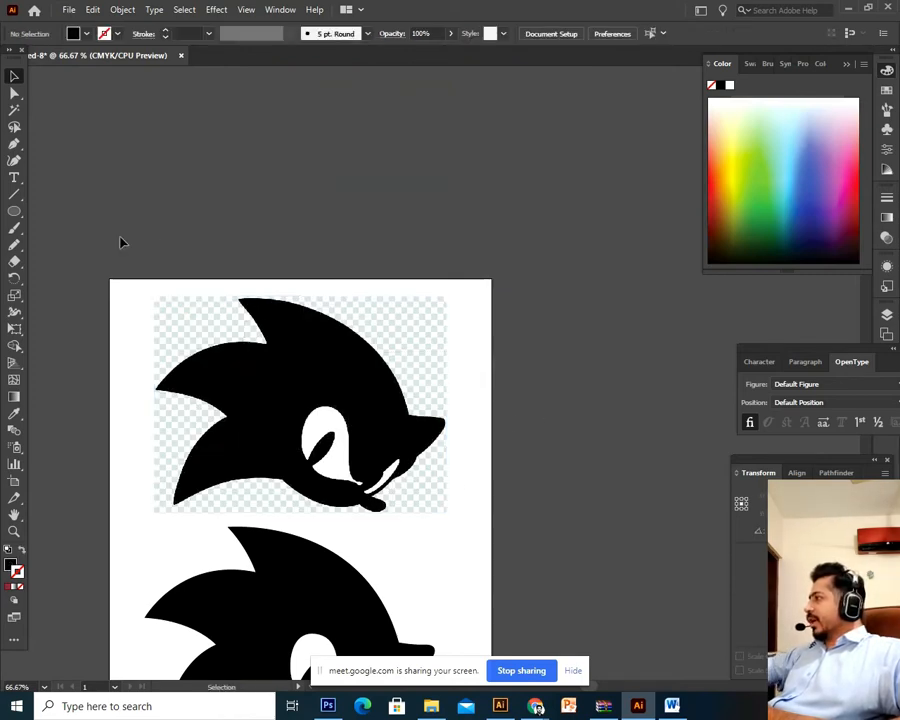
left_click_drag(120, 237, 370, 586)
left_click_drag(571, 465, 449, 598)
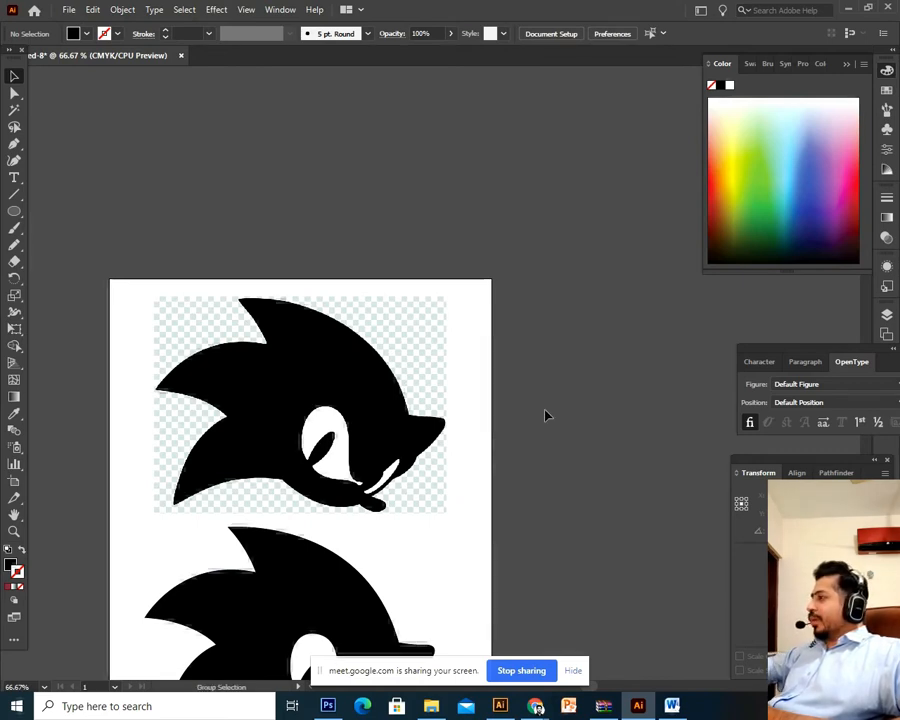
Step: Unlock the Sonic reference image, try moving it partly off the artboard, undo the move, and leave the image deselected
key("ctrl+z")
left_click(591, 486)
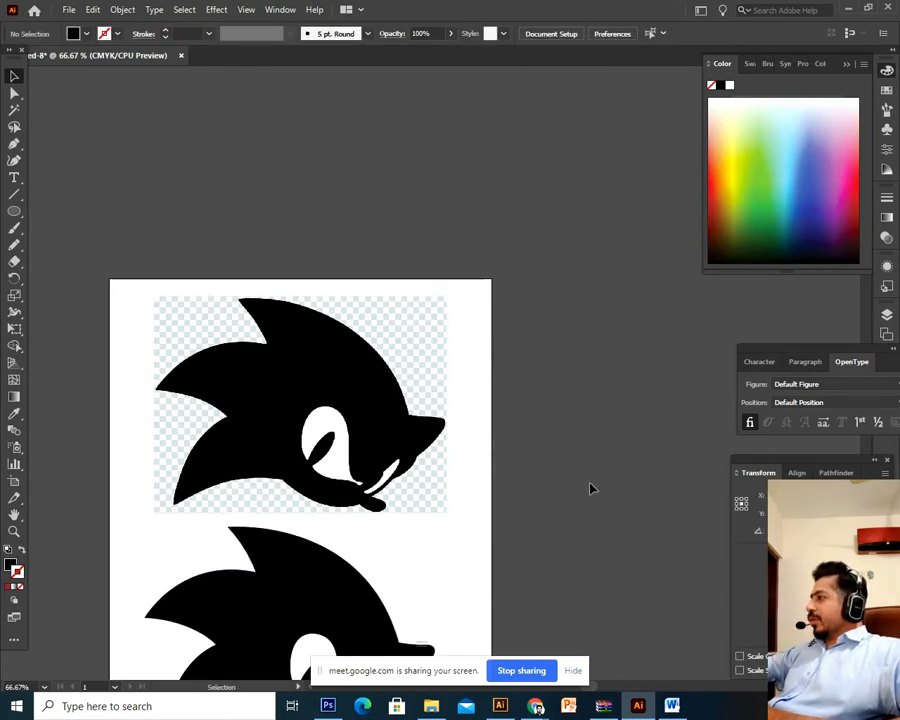
left_click(368, 472)
key("v")
left_click_drag(400, 310, 613, 408)
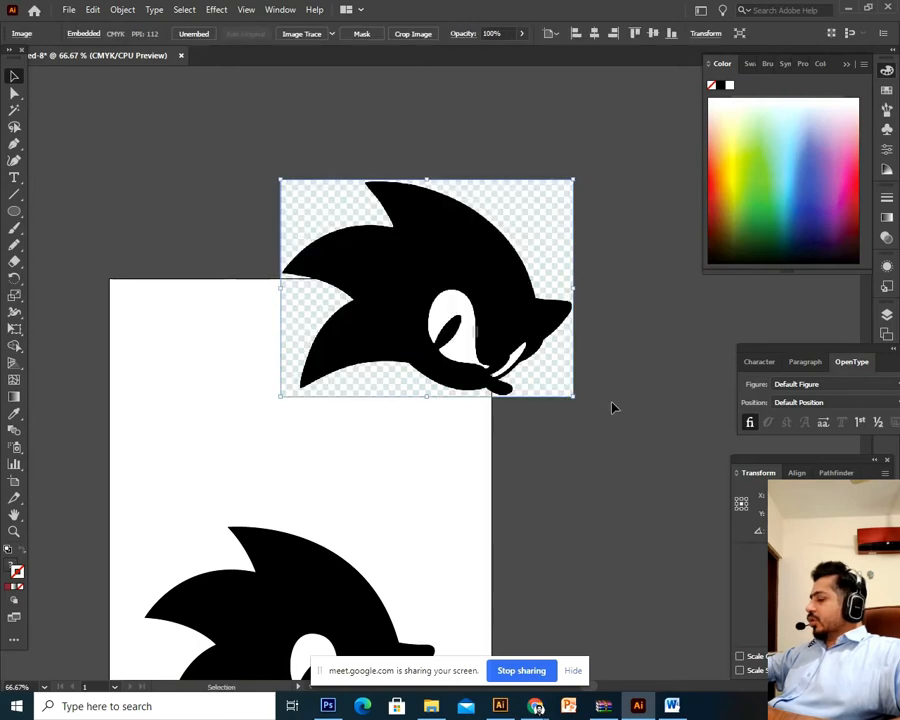
key("ctrl+z")
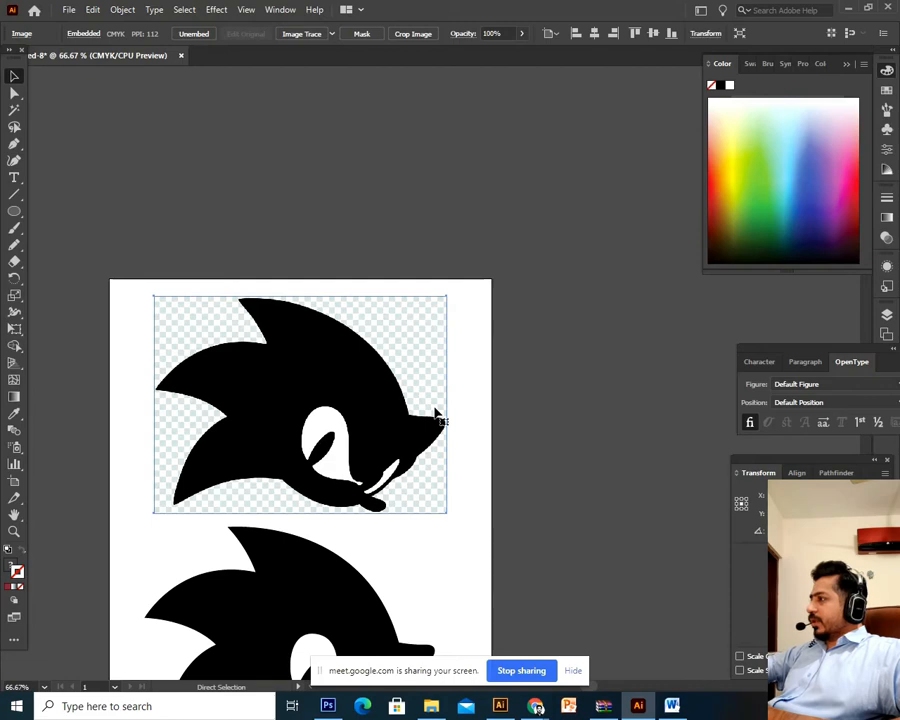
left_click(532, 473)
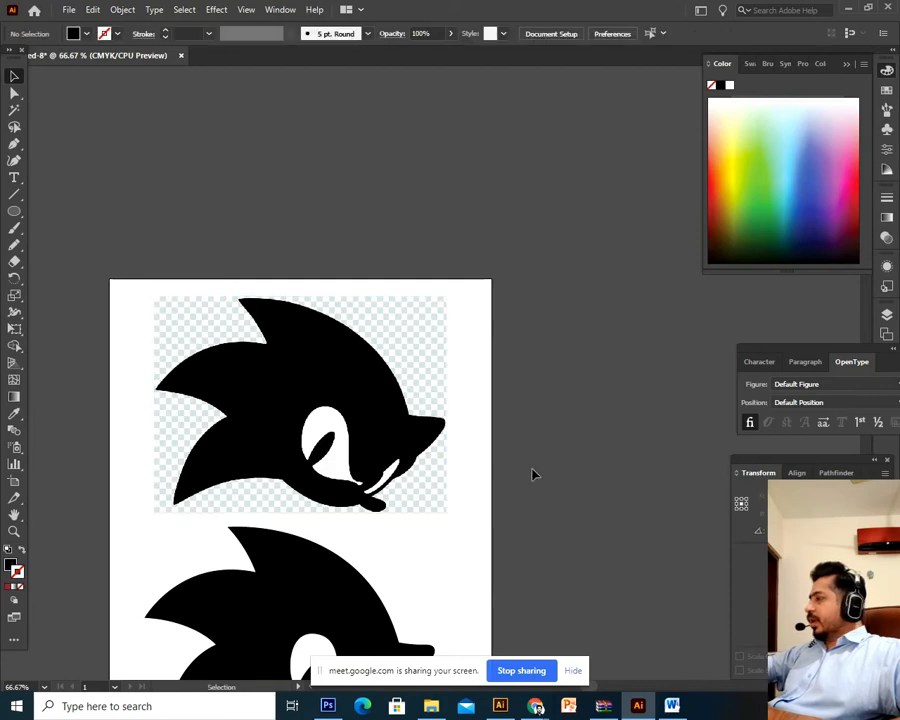
left_click(445, 445)
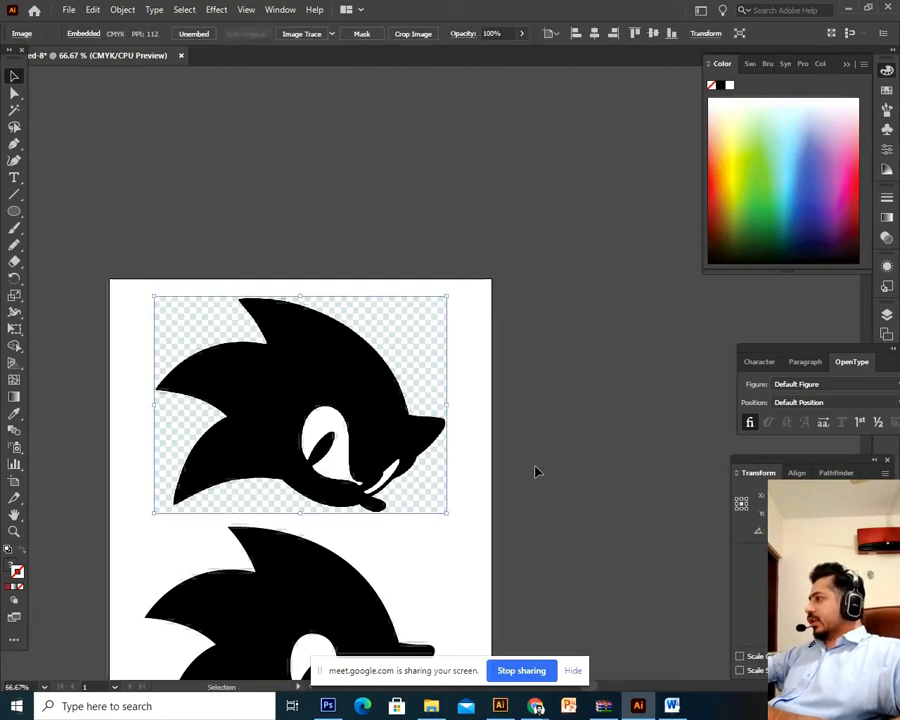
left_click(536, 471)
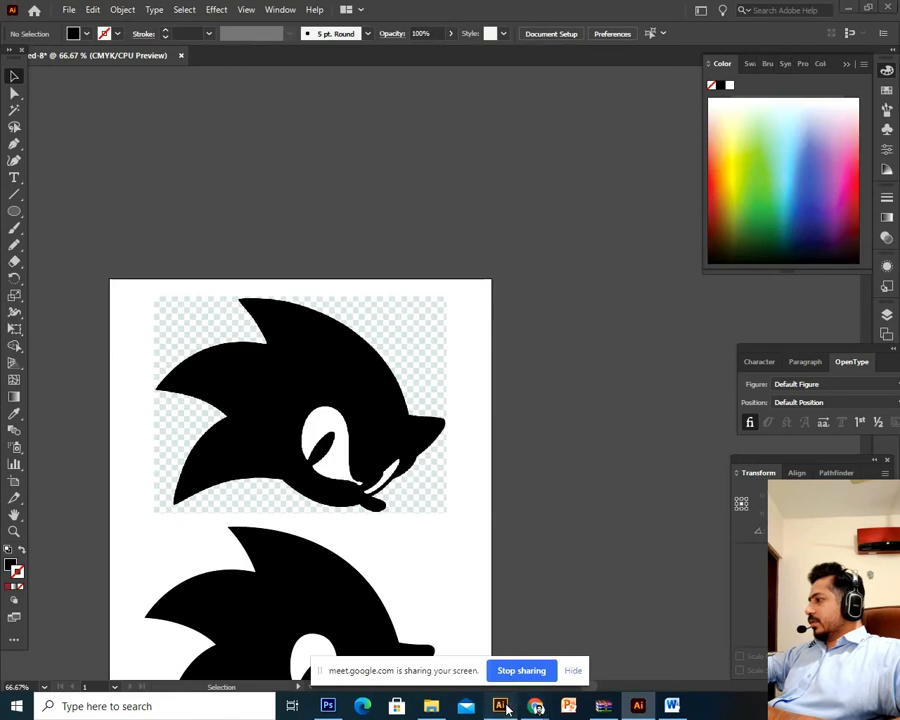
Step: Switch to the Google Meet window in Chrome and read the latest class chat messages
left_click(500, 706)
left_click(638, 706)
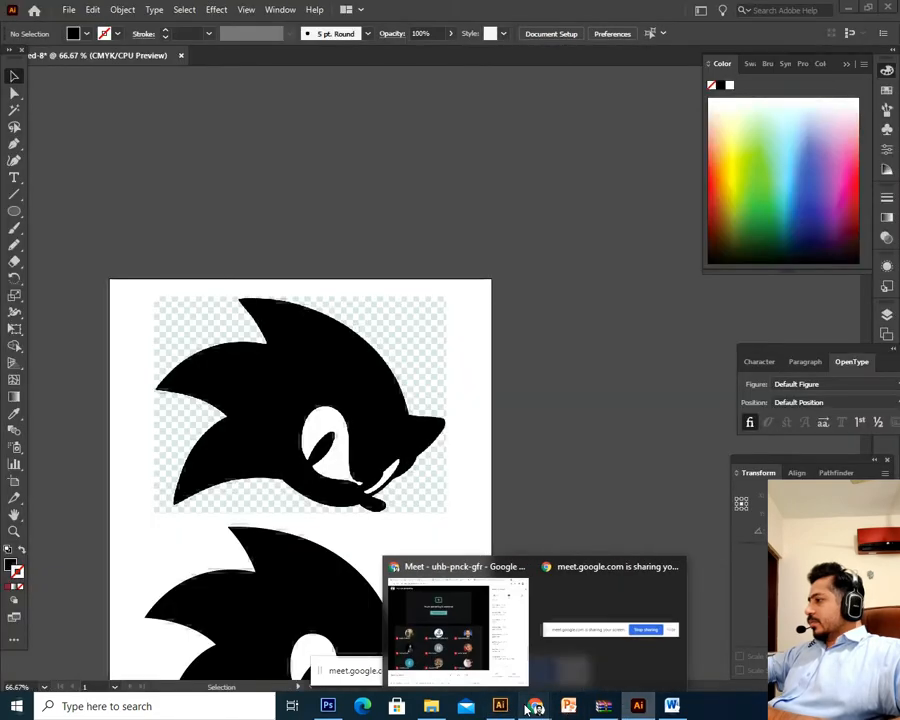
left_click(492, 636)
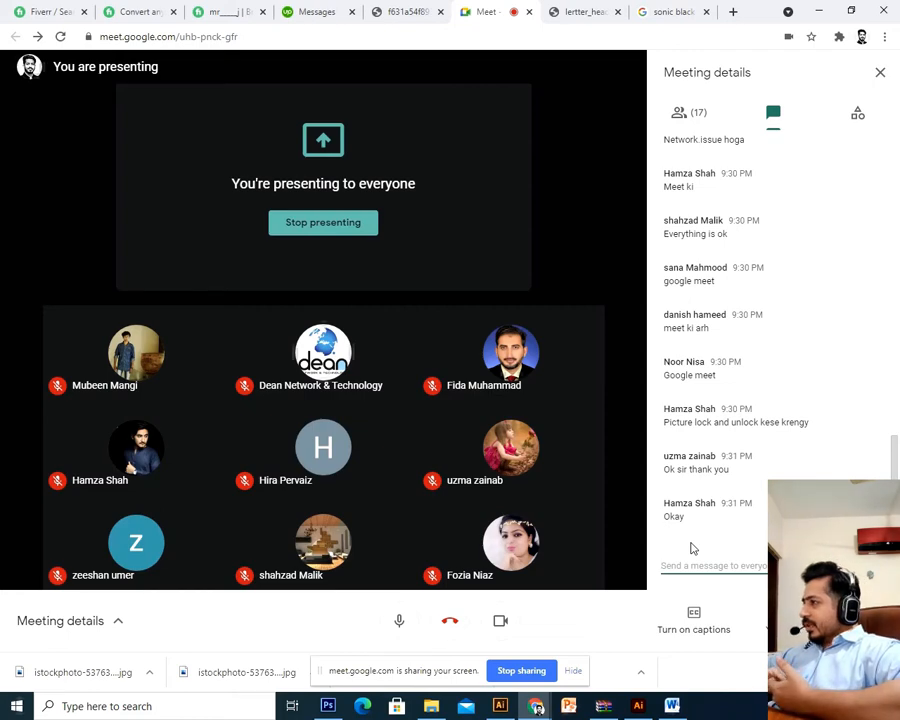
Step: Search Google Images for "sonic black and white" without the logo filter and browse the results for another image to trace
left_click(556, 11)
left_click(680, 11)
scroll(496, 297, "up", 2)
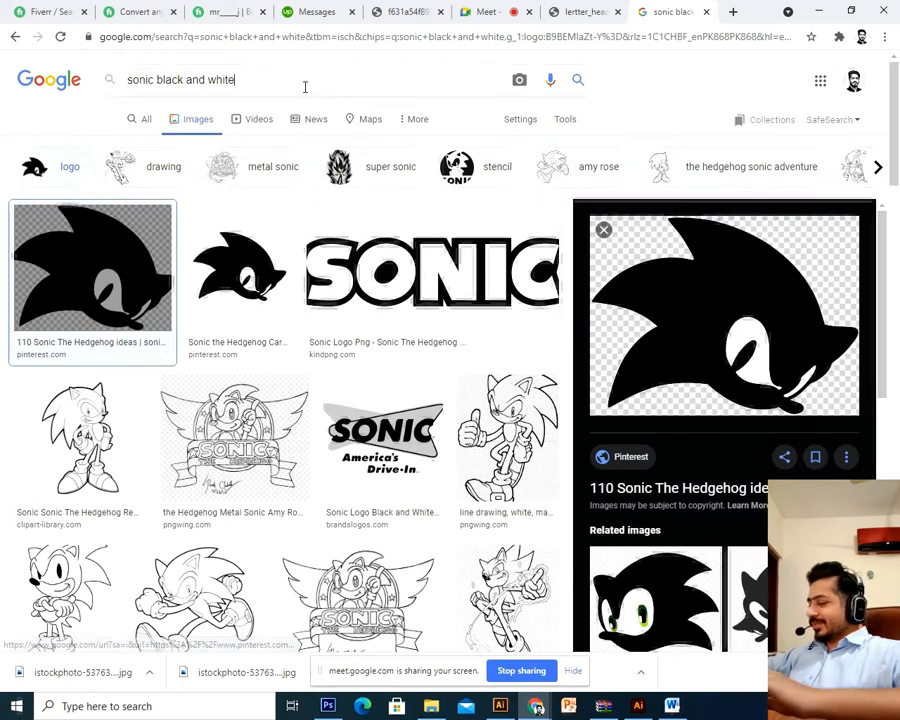
triple_click(305, 87)
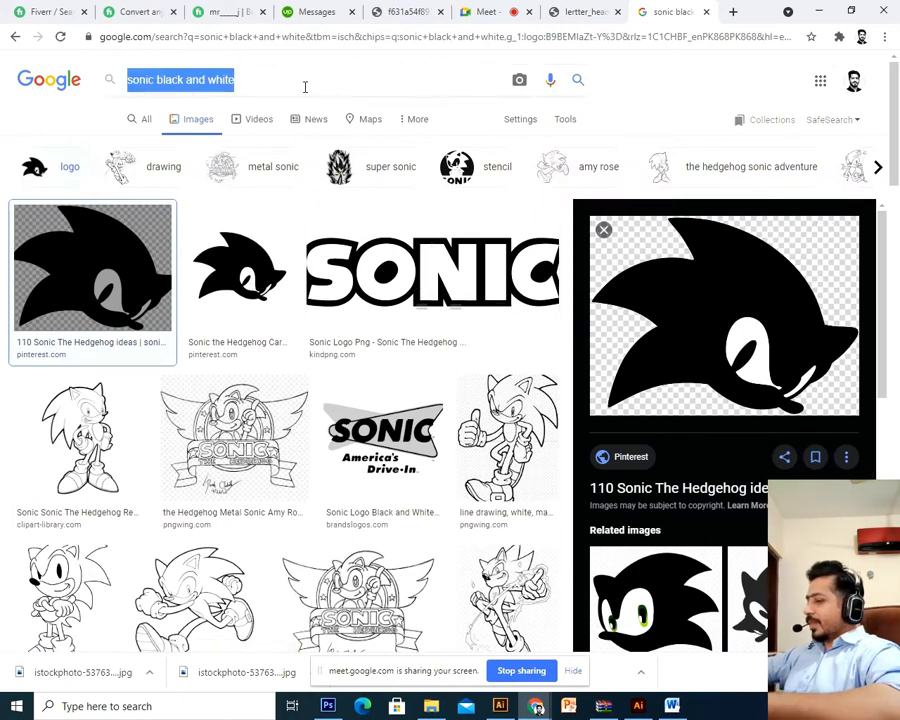
type("sonic")
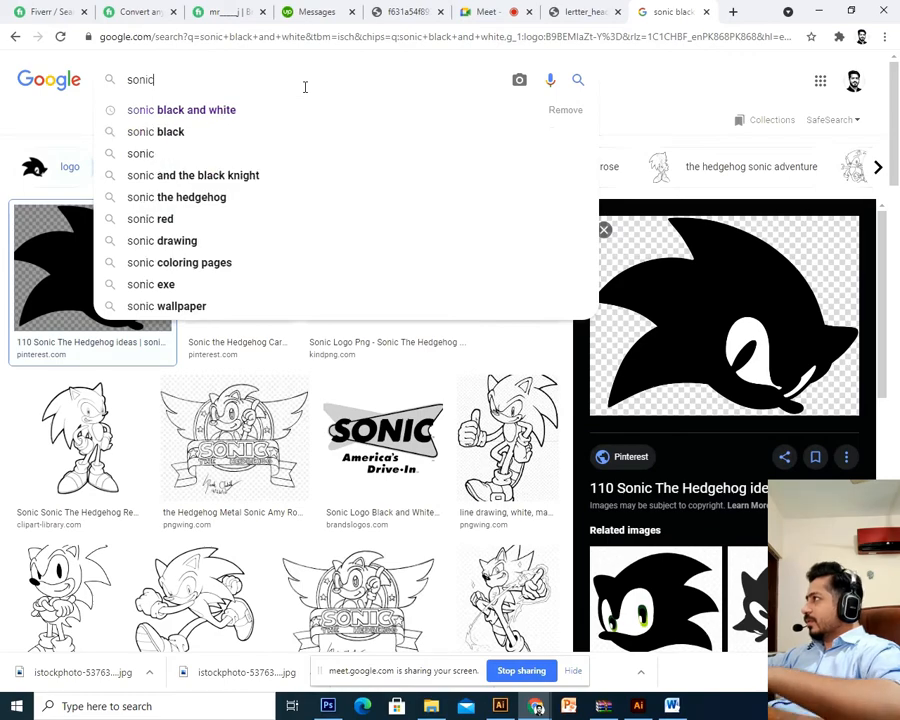
left_click(233, 111)
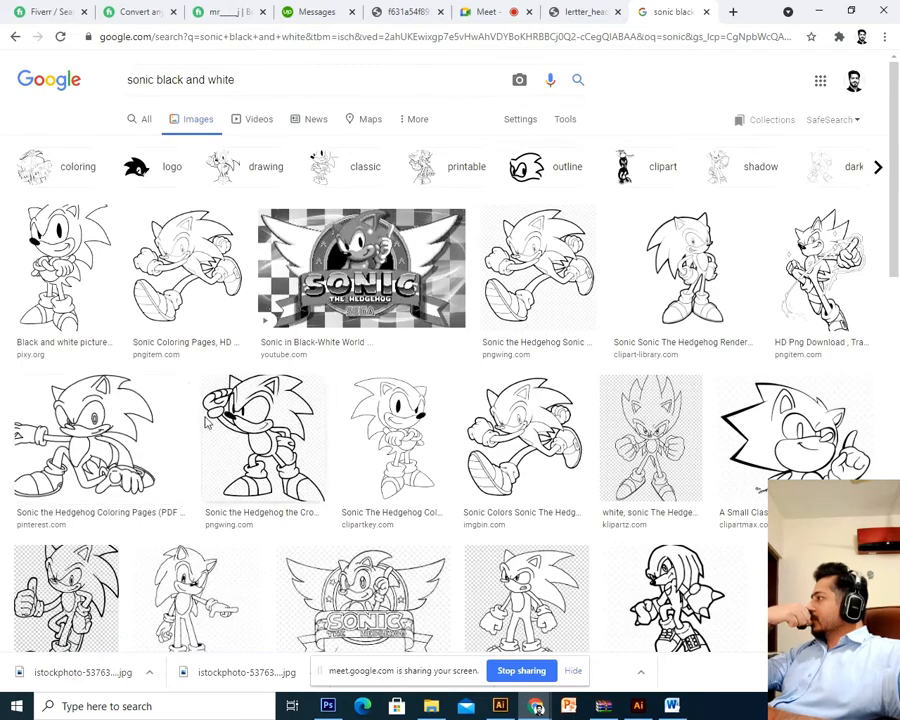
scroll(432, 427, "down", 2)
scroll(432, 427, "down", 6)
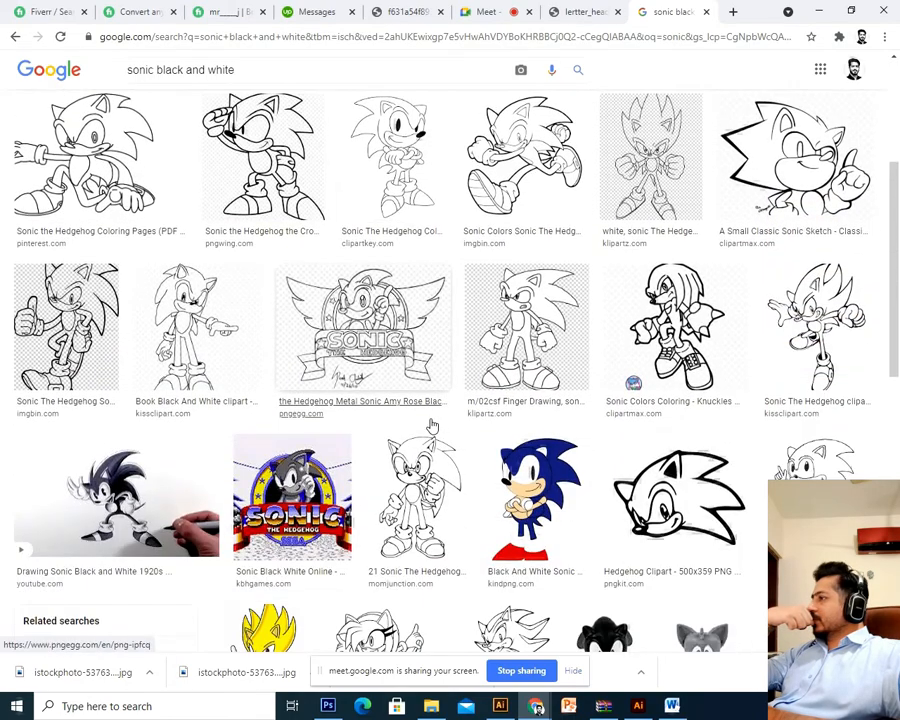
scroll(432, 427, "down", 8)
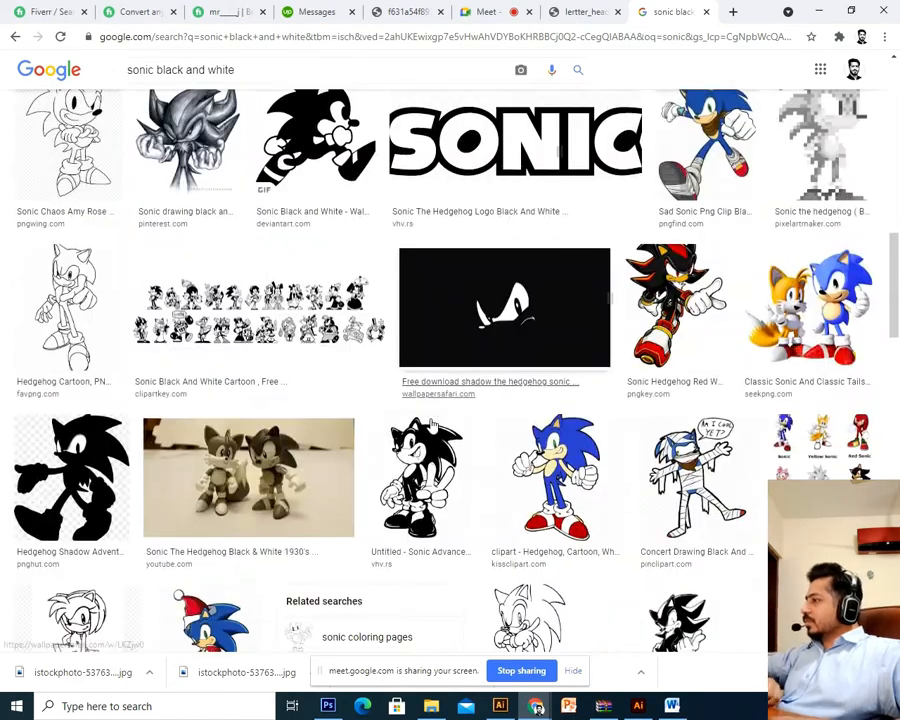
scroll(432, 427, "up", 15)
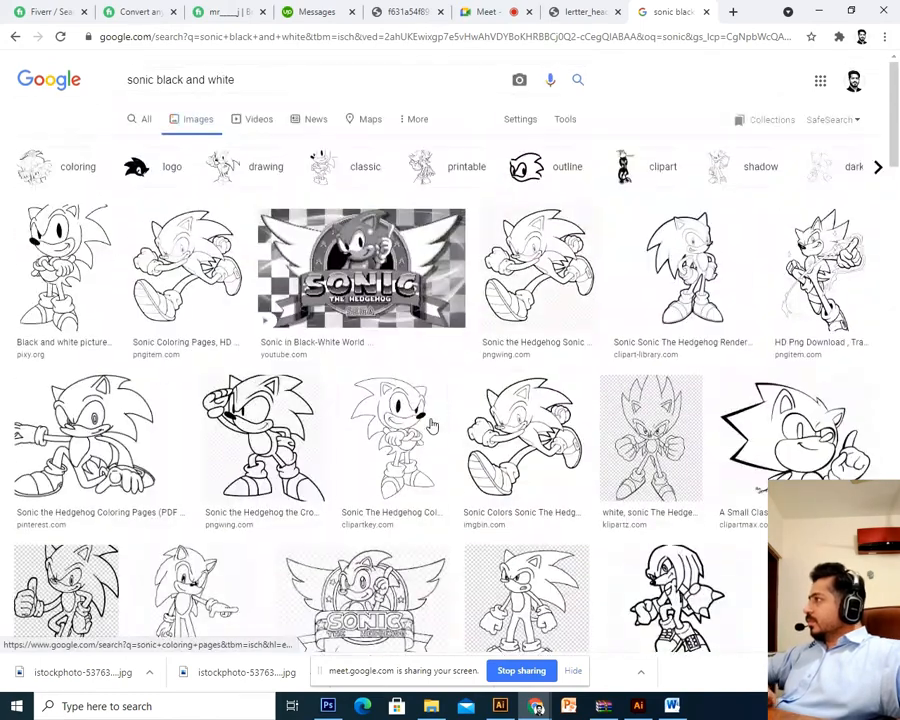
Step: Search Google Images for "black and white cartoon" to find another picture for tracing practice
triple_click(311, 85)
type("black ")
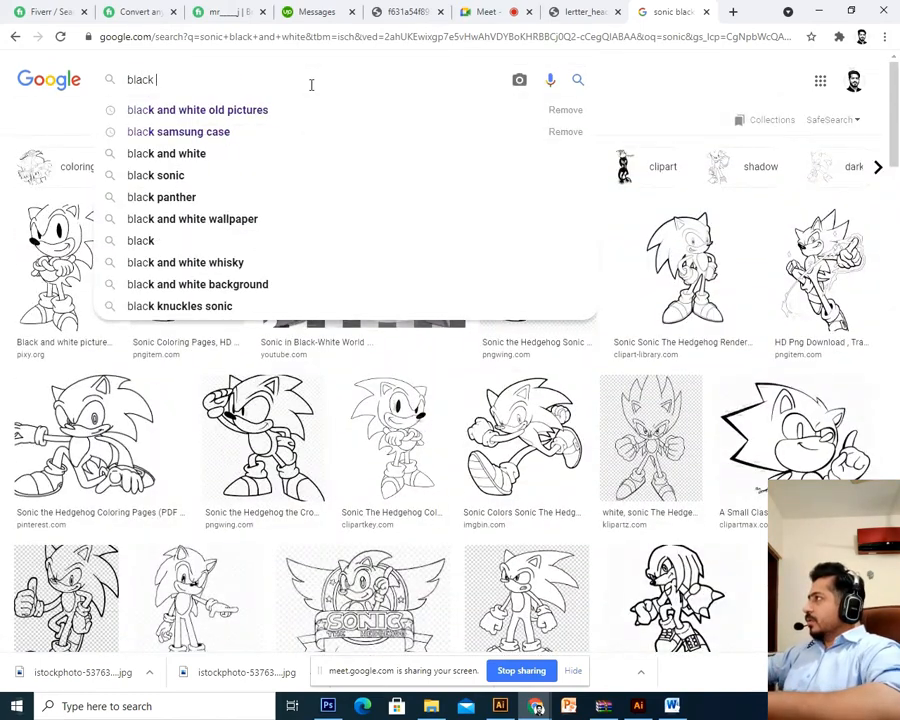
type("and whote")
key("BackSpace")
key("BackSpace")
key("BackSpace")
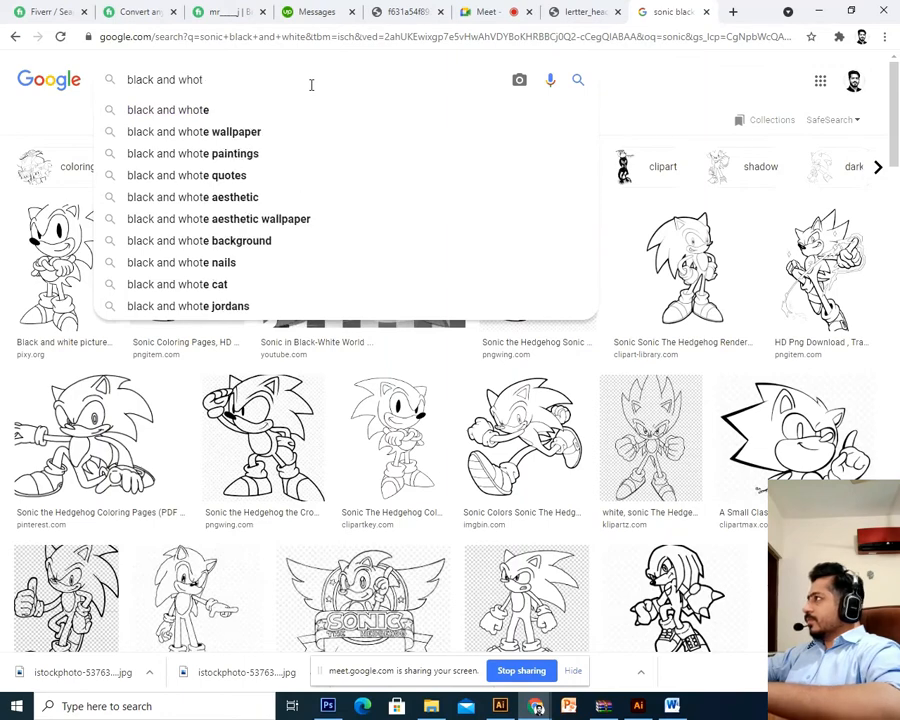
type("itye")
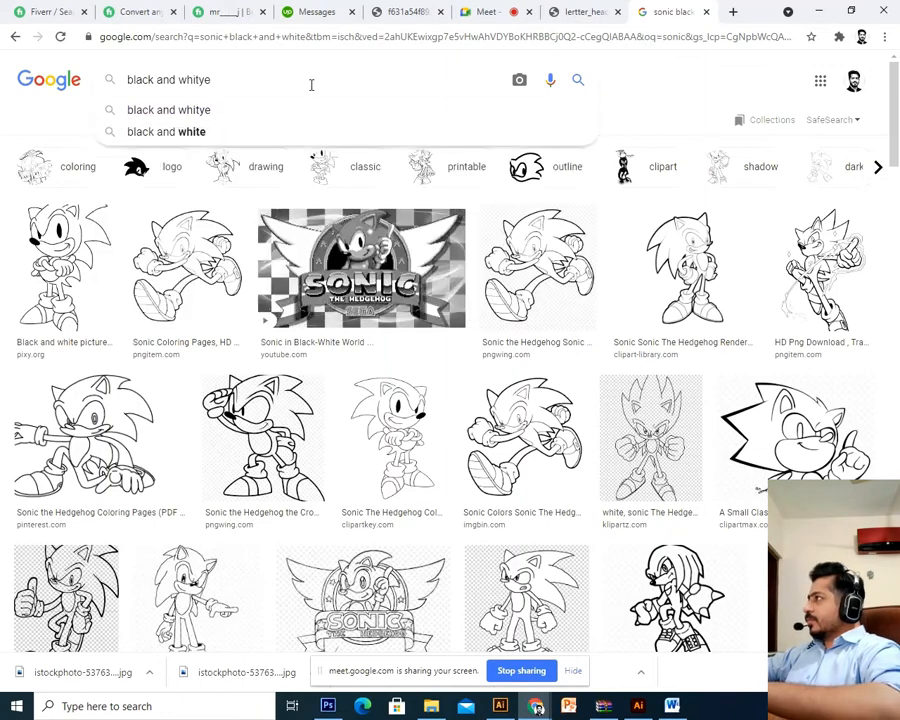
key("BackSpace")
key("BackSpace")
type("e cartoon")
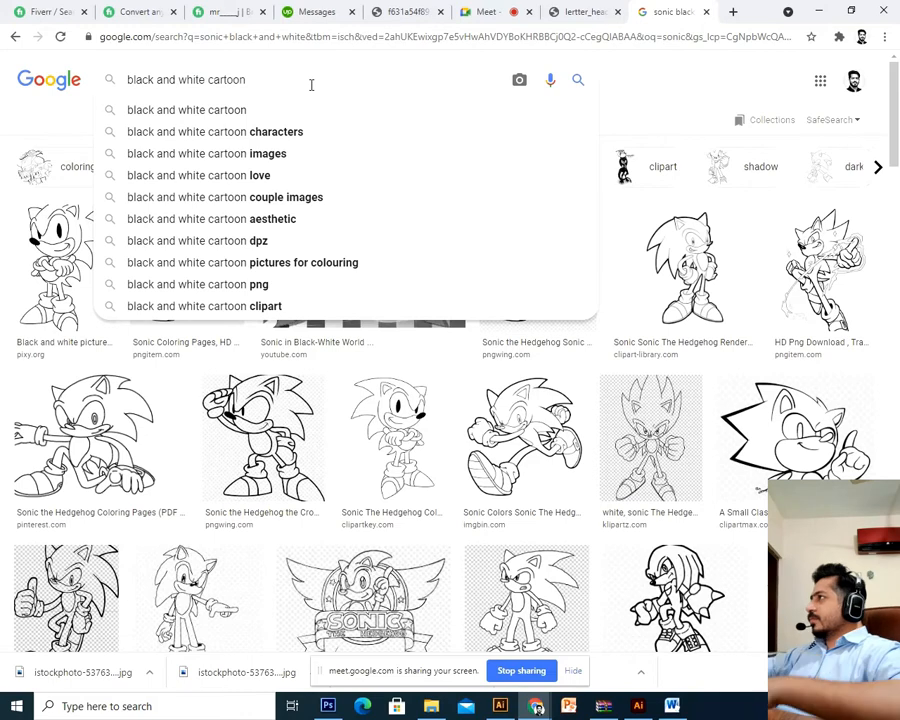
key("Return")
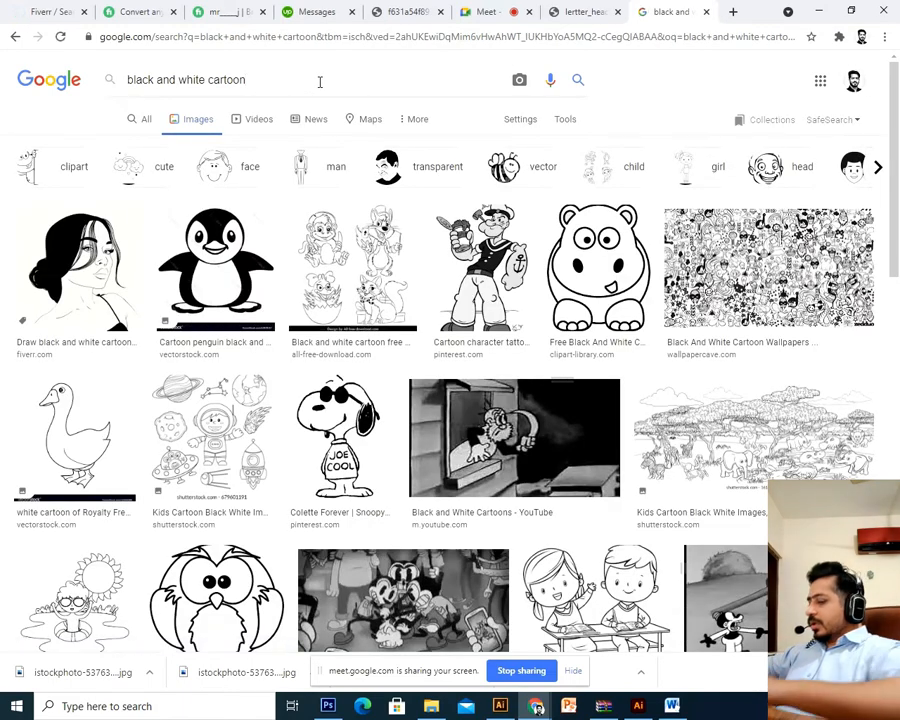
Step: Change the image search to "black and white logo" and browse the results
key("BackSpace")
key("BackSpace")
key("BackSpace")
key("BackSpace")
key("BackSpace")
key("BackSpace")
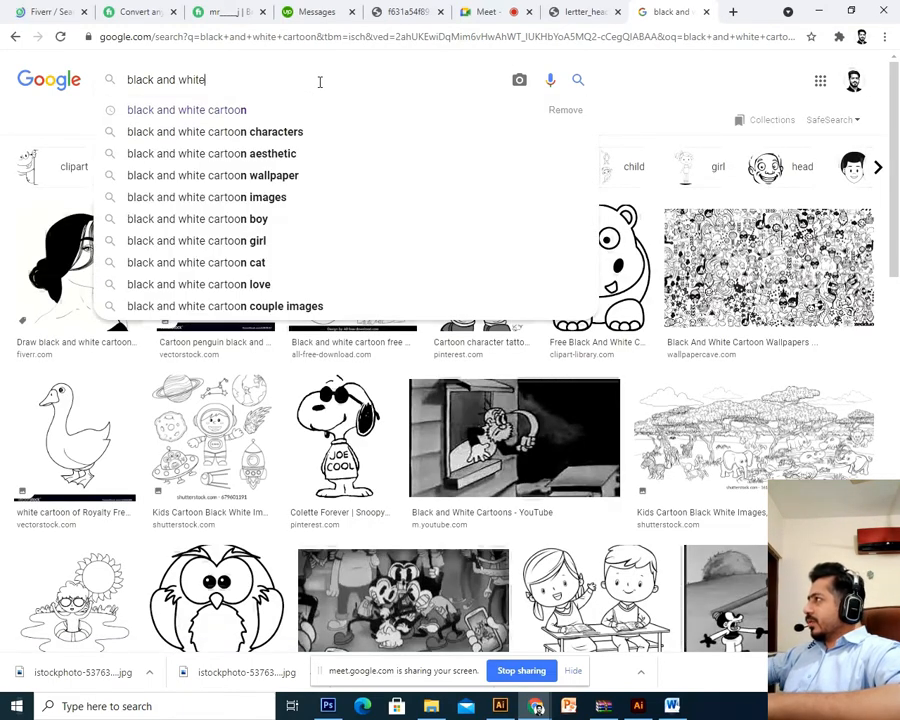
type("logo")
key("Return")
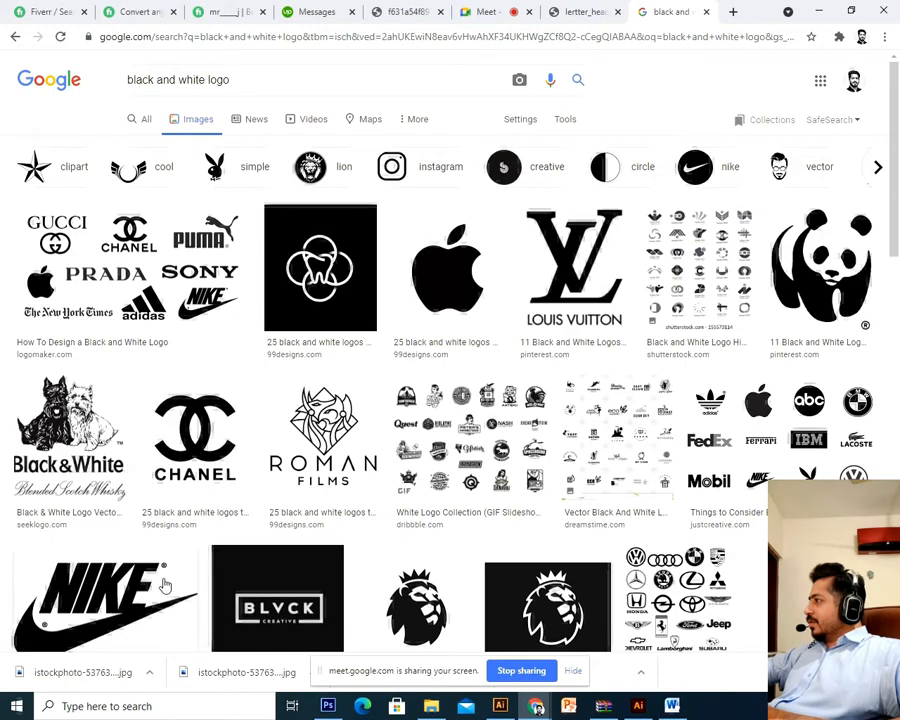
scroll(137, 443, "down", 2)
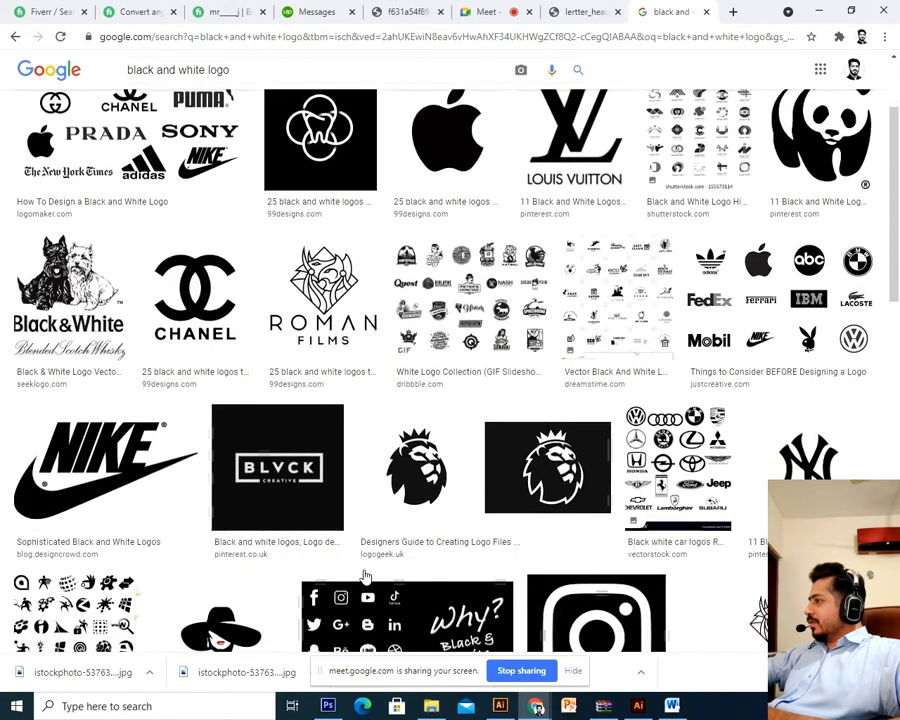
Step: Open the crowned lion head logo, choose the larger related version from FreePngClipart, and copy the image
left_click(376, 484)
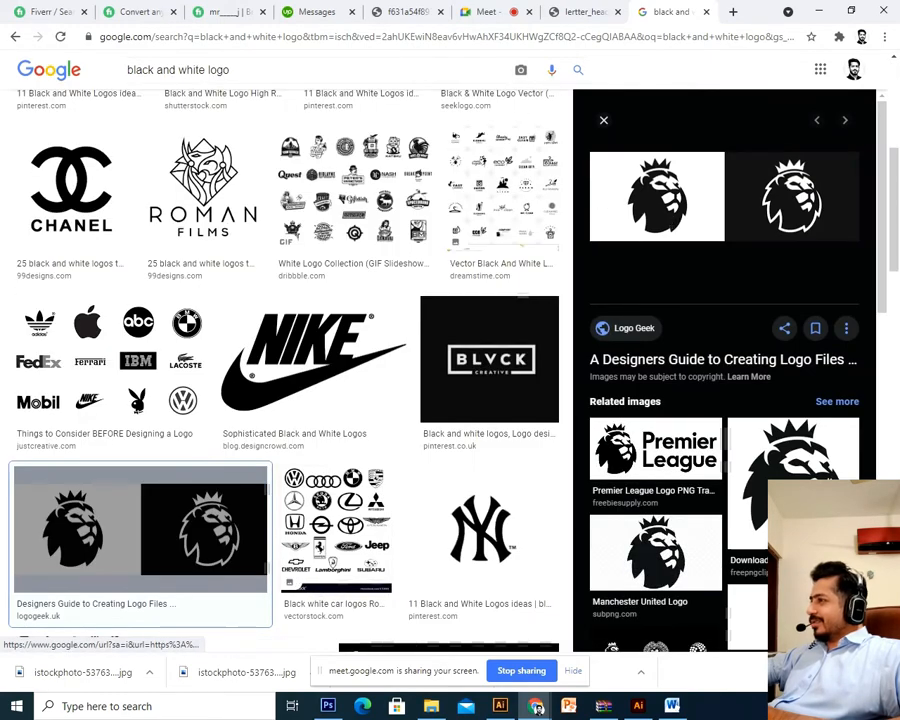
left_click(834, 475)
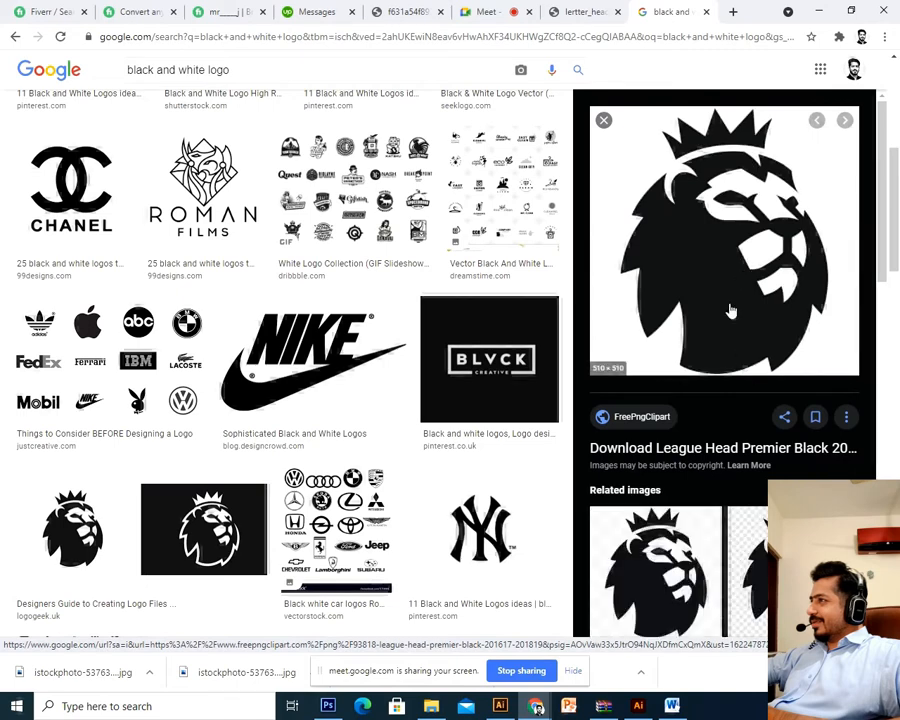
right_click(697, 199)
left_click(773, 372)
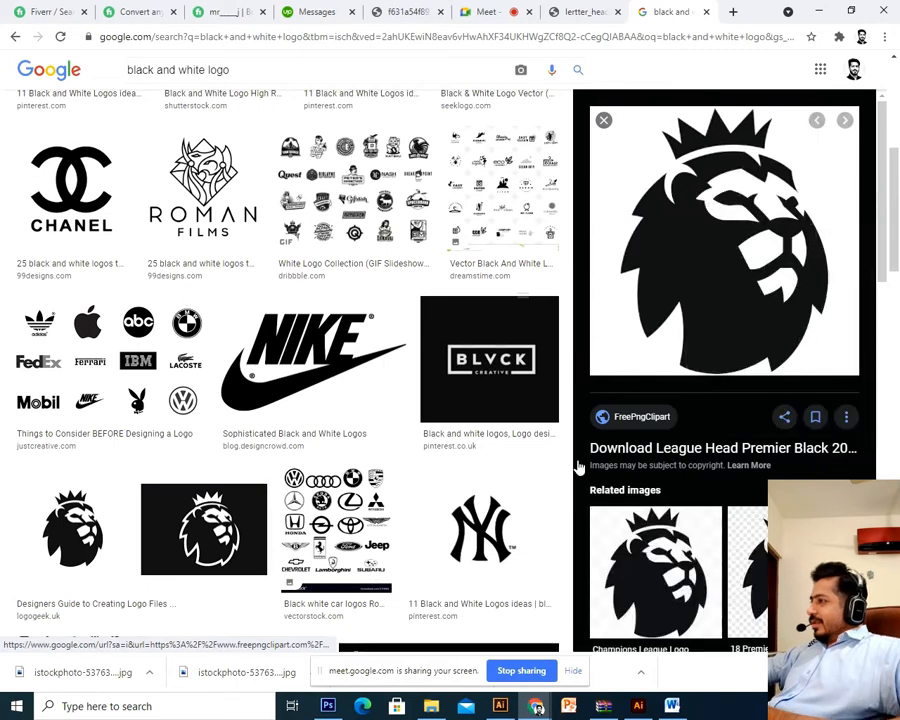
Step: Switch to the Illustrator document with the Sonic heads and delete both the reference image and the traced copy
left_click(328, 706)
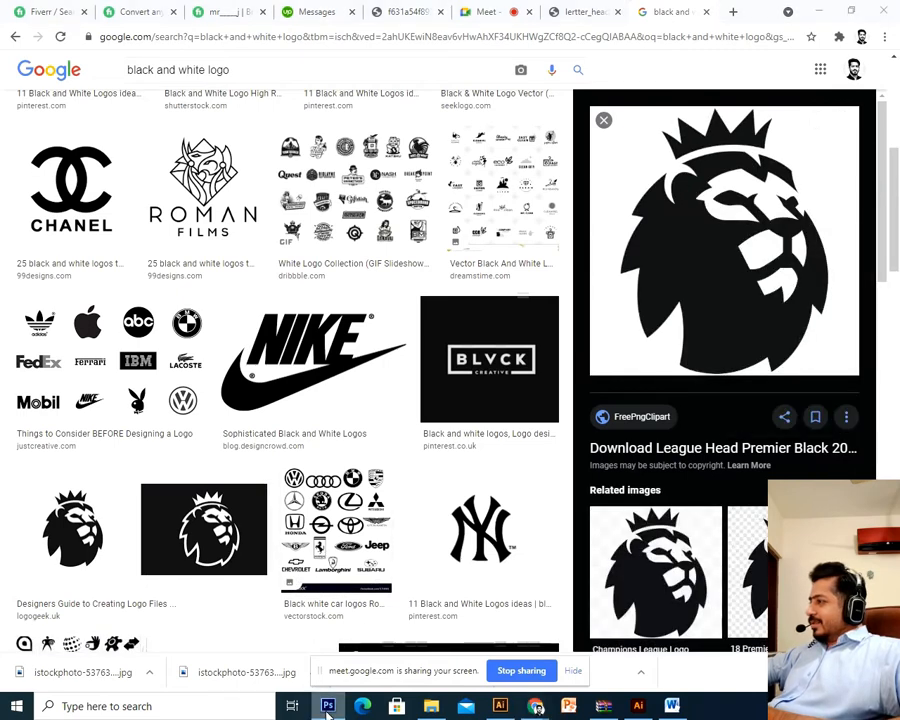
left_click(500, 706)
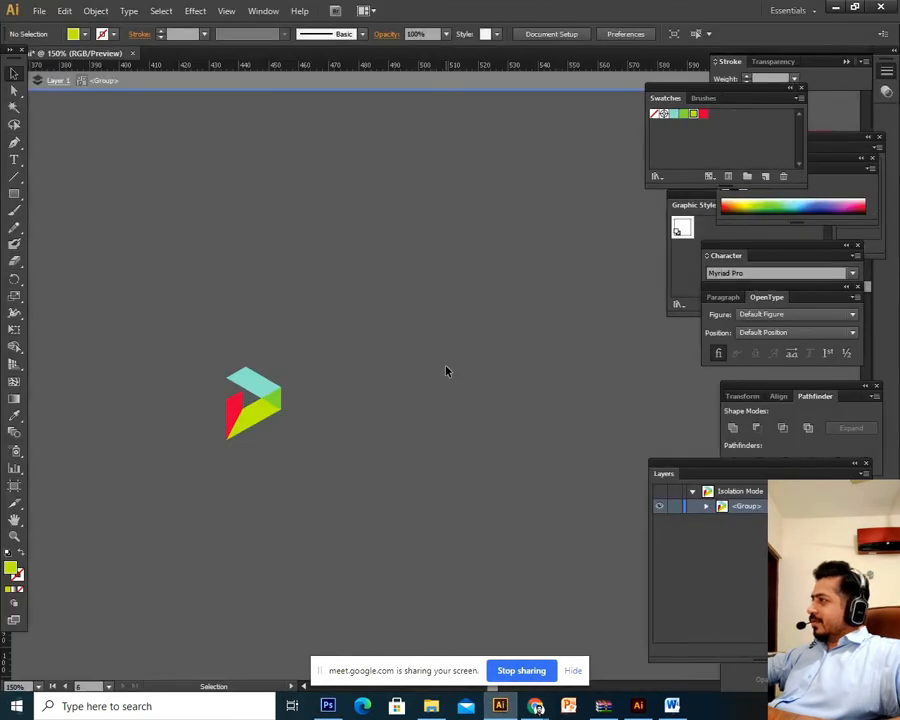
left_click(638, 706)
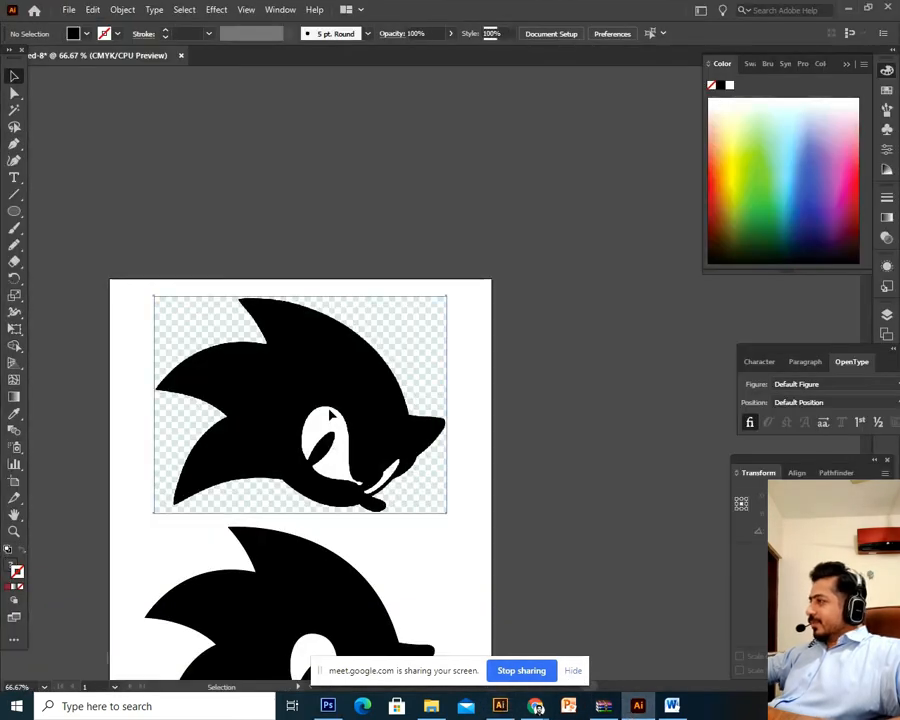
left_click(330, 415)
left_click_drag(434, 448, 480, 186)
key("Delete")
left_click_drag(602, 322, 233, 546)
key("Delete")
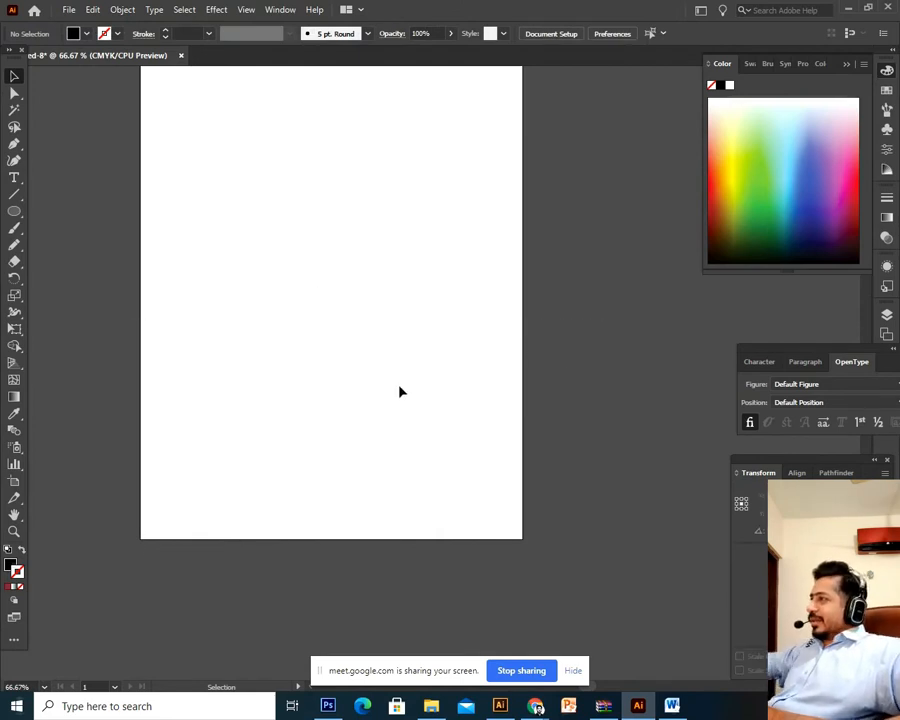
Step: Paste the copied lion logo onto the empty artboard and undo the paste
scroll(400, 391, "up", 3)
key("ctrl+v")
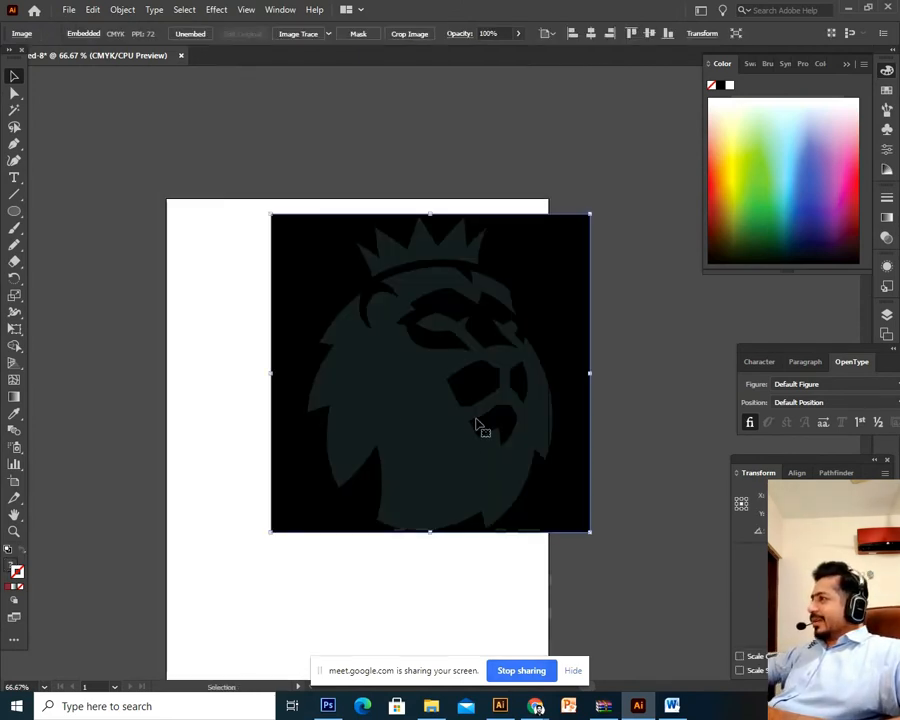
left_click(605, 440)
key("ctrl+z")
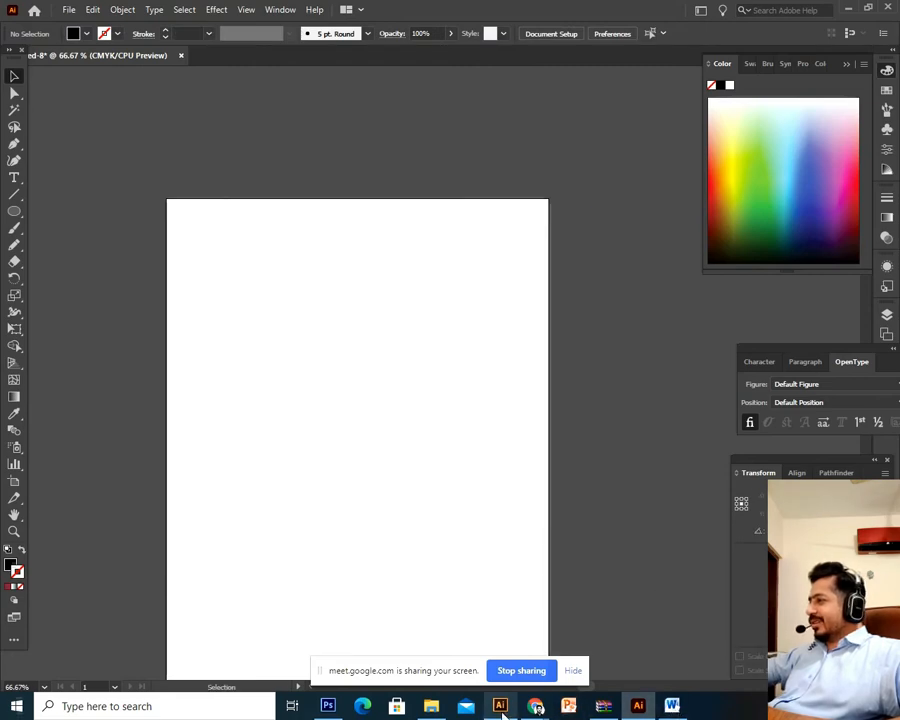
Step: Switch to Chrome, reopen the FreePngClipart lion head preview among the related images, and save the image to disk
left_click(455, 650)
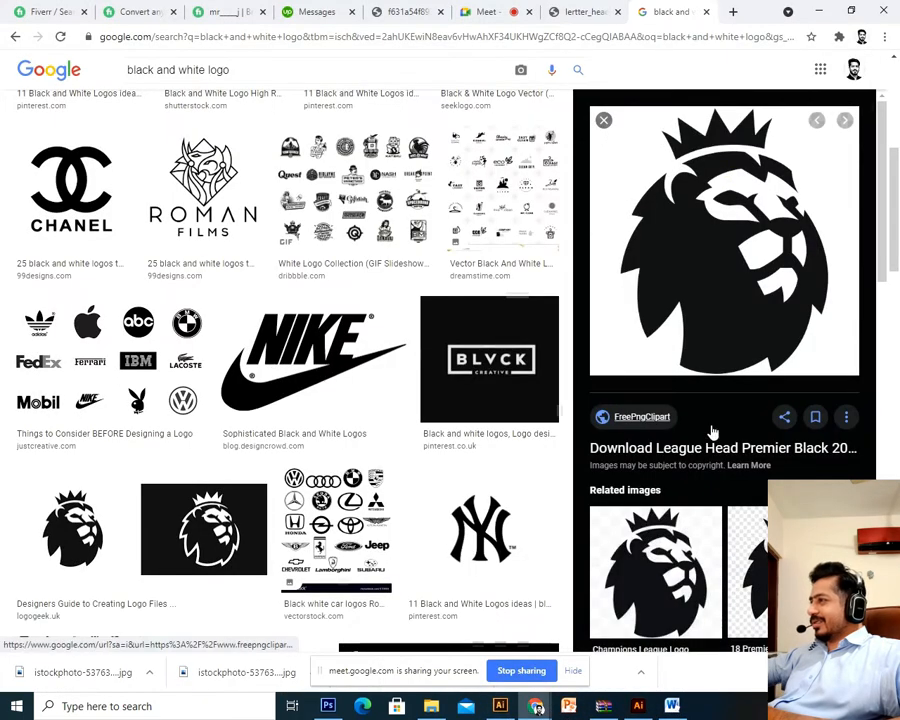
left_click(708, 574)
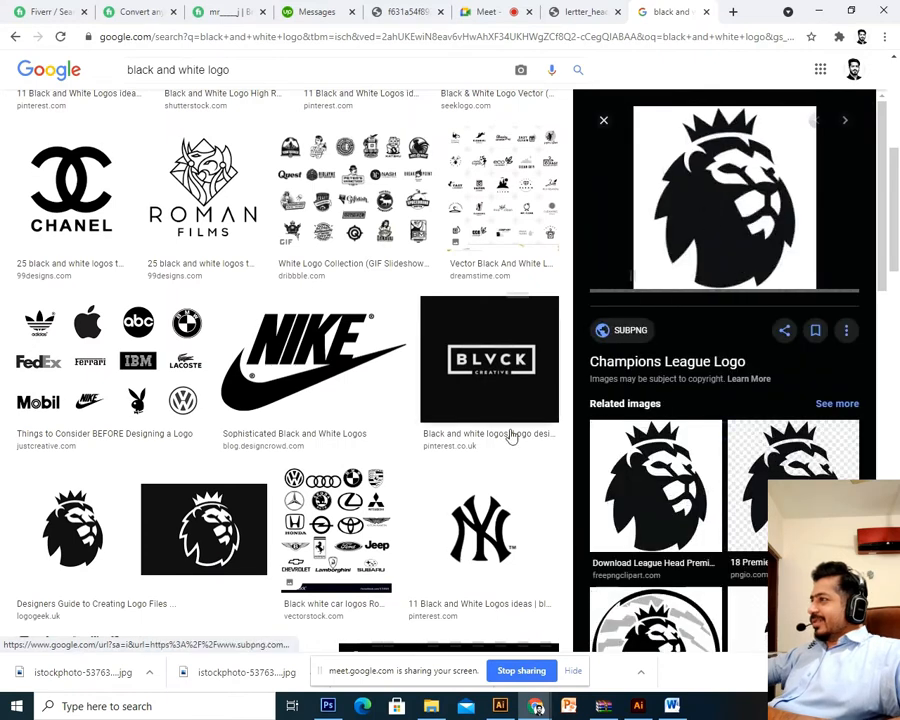
left_click(663, 463)
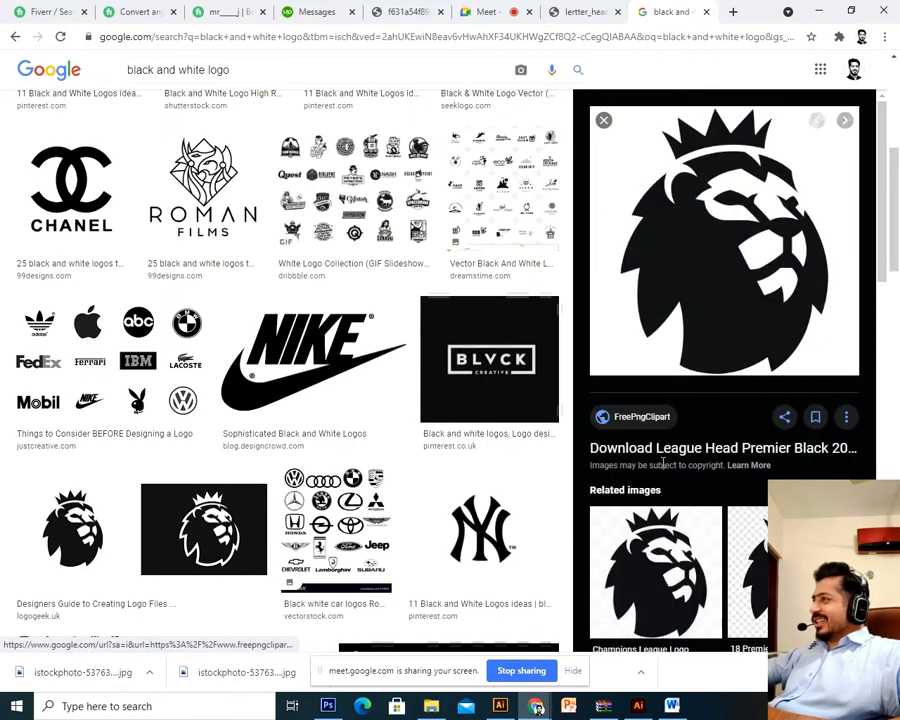
right_click(730, 265)
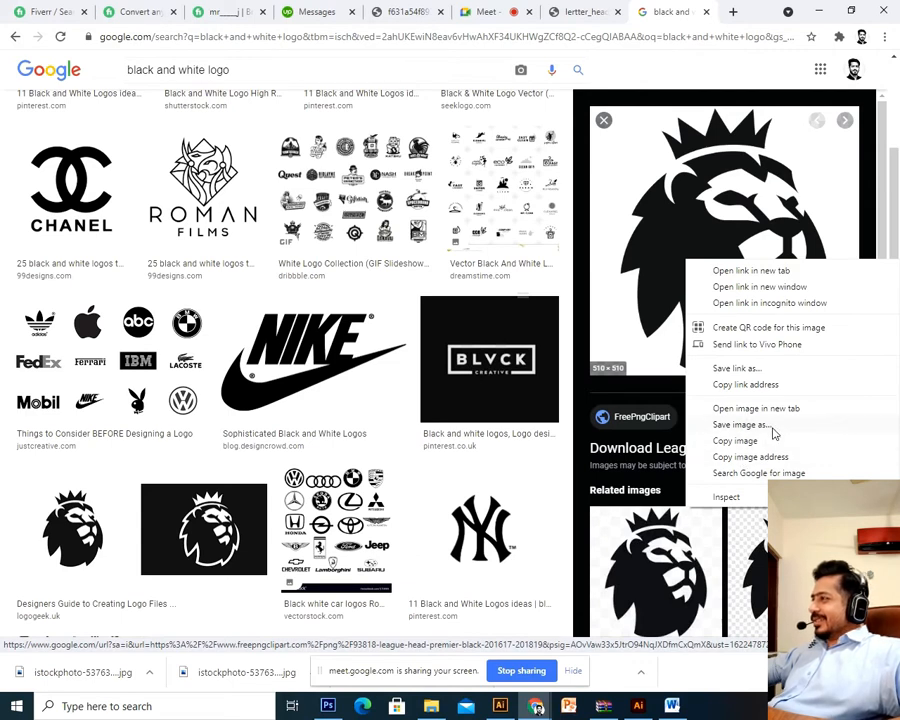
left_click(740, 425)
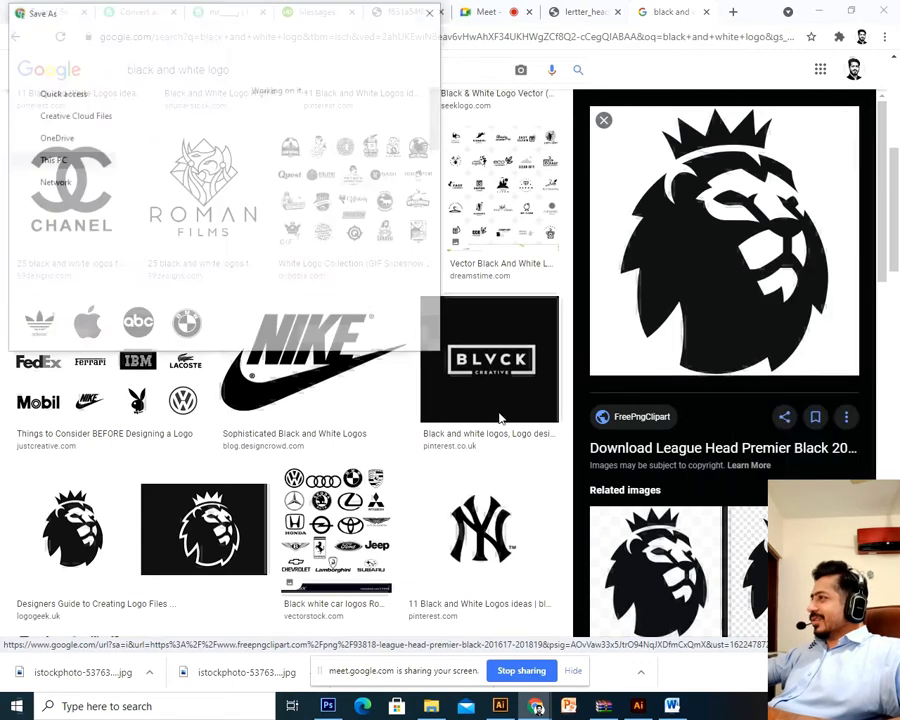
left_click(345, 338)
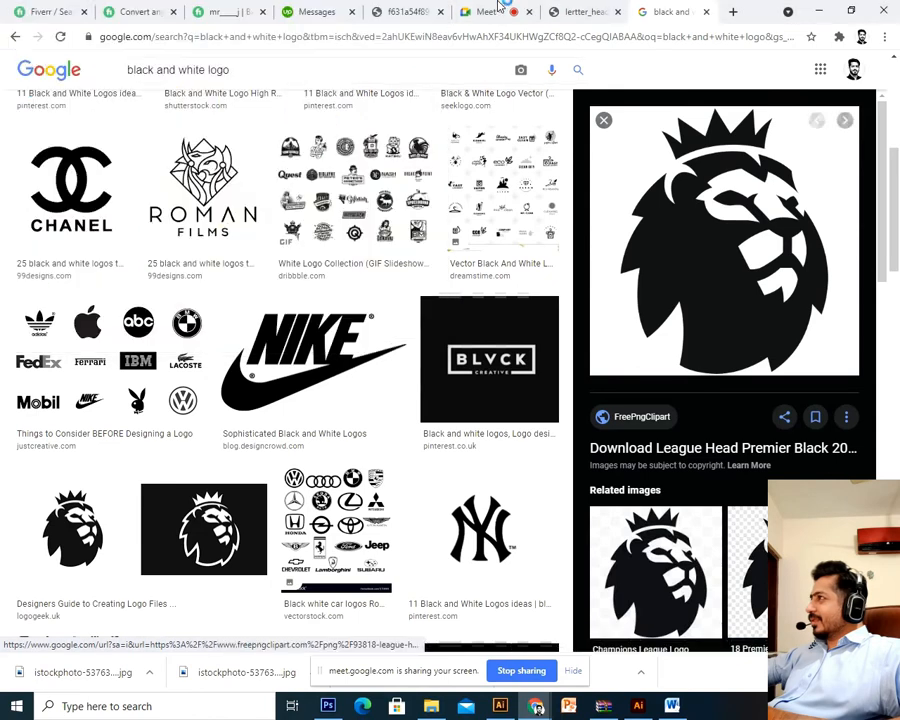
Step: Switch to the Google Meet tab and read the class chat
left_click(496, 12)
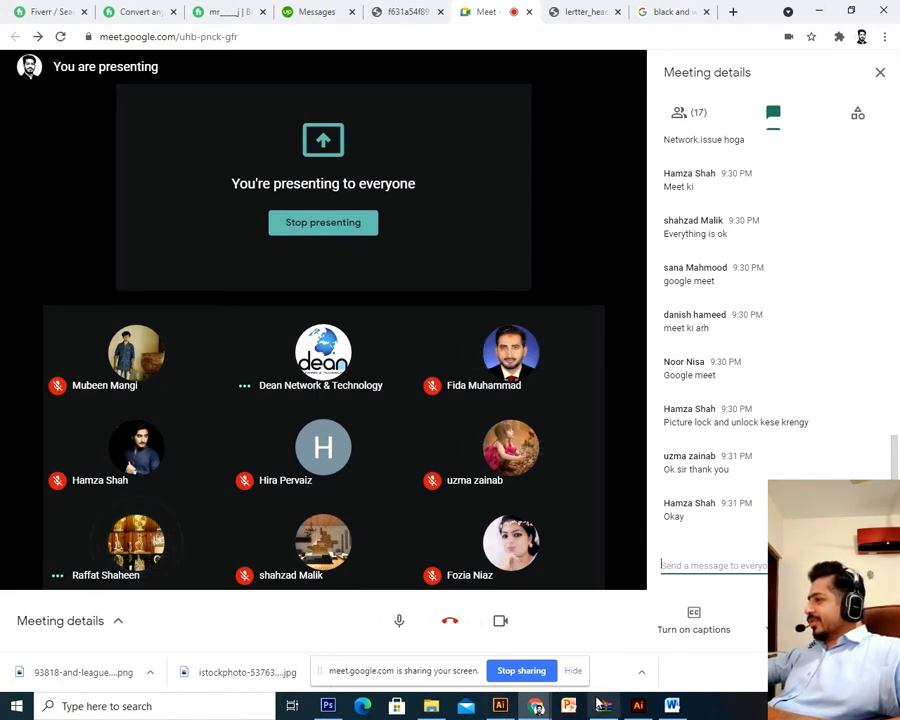
Step: Switch to Illustrator, show the Save As dialog with the Adobe Illustrator (*.AI) format, and close it without saving
left_click(503, 710)
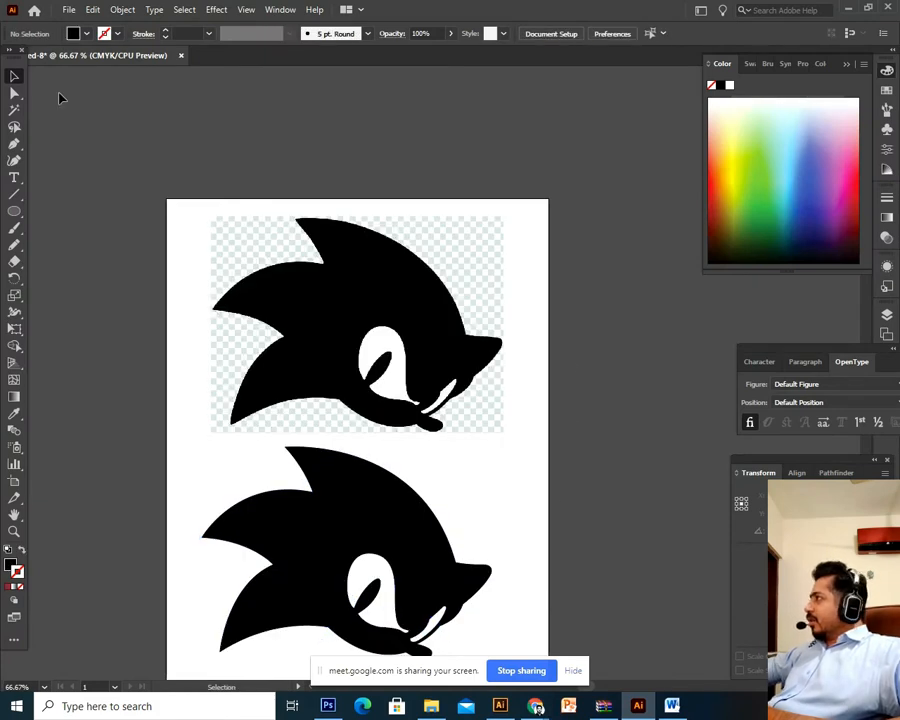
left_click(68, 10)
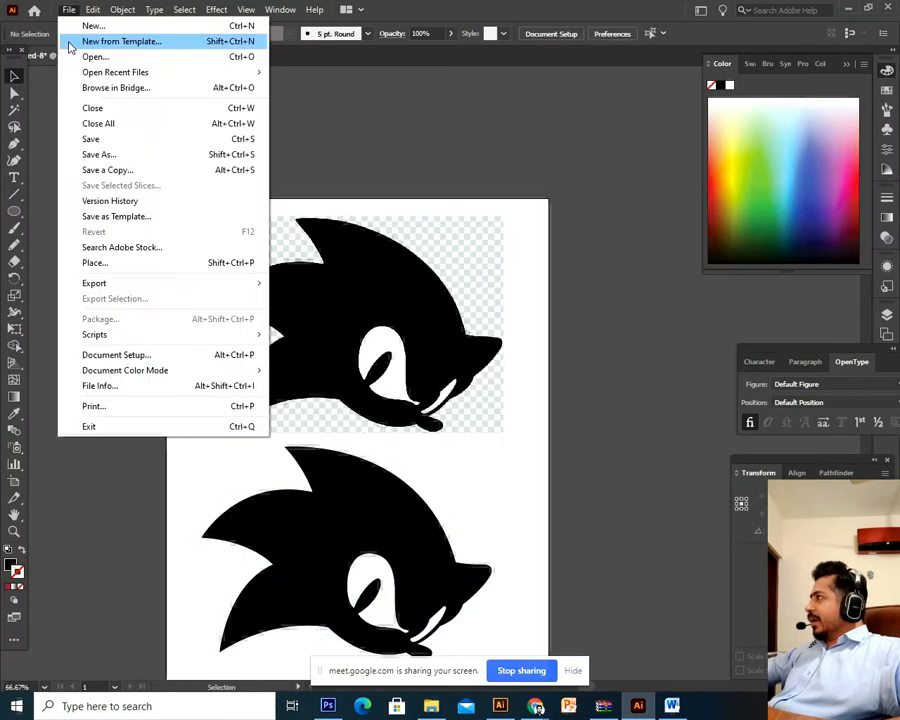
left_click(98, 155)
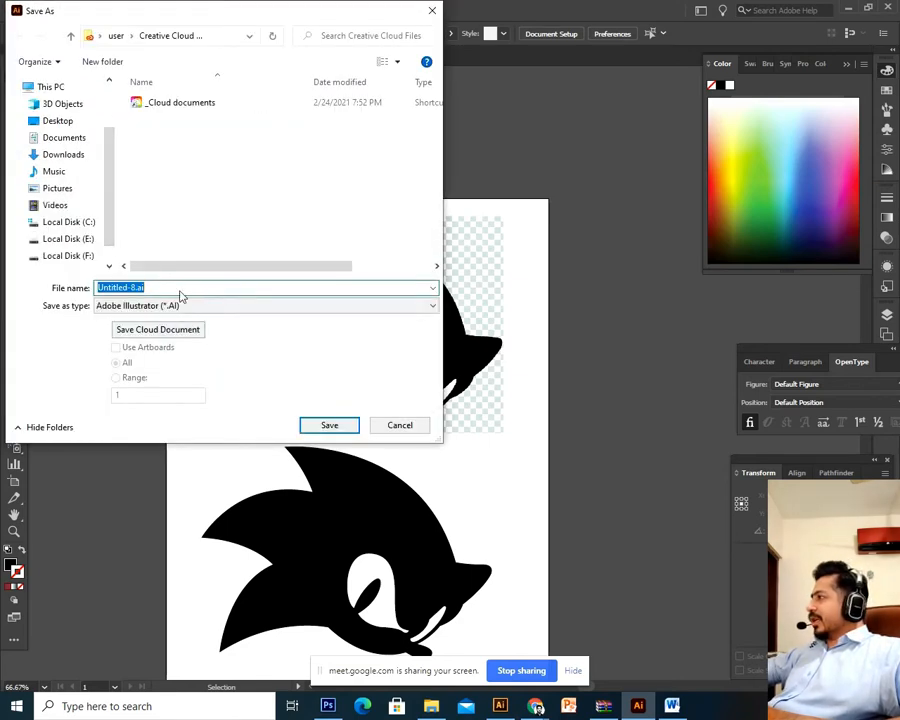
left_click(405, 433)
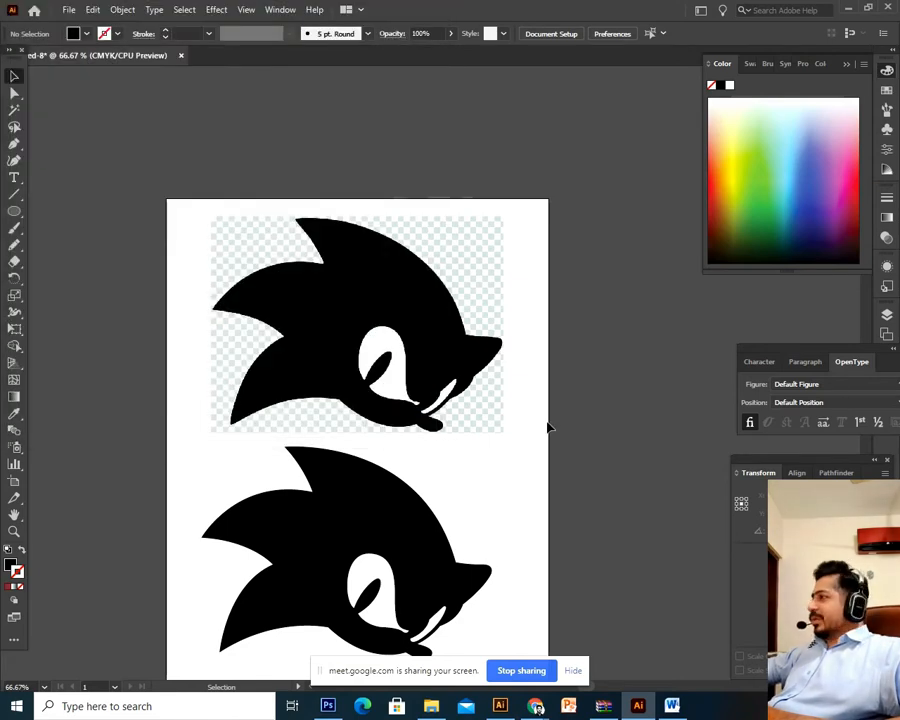
Step: Open Save for Web, examine the artboard's JPEG export preview and settings, and close it without exporting
left_click_drag(511, 521, 510, 412)
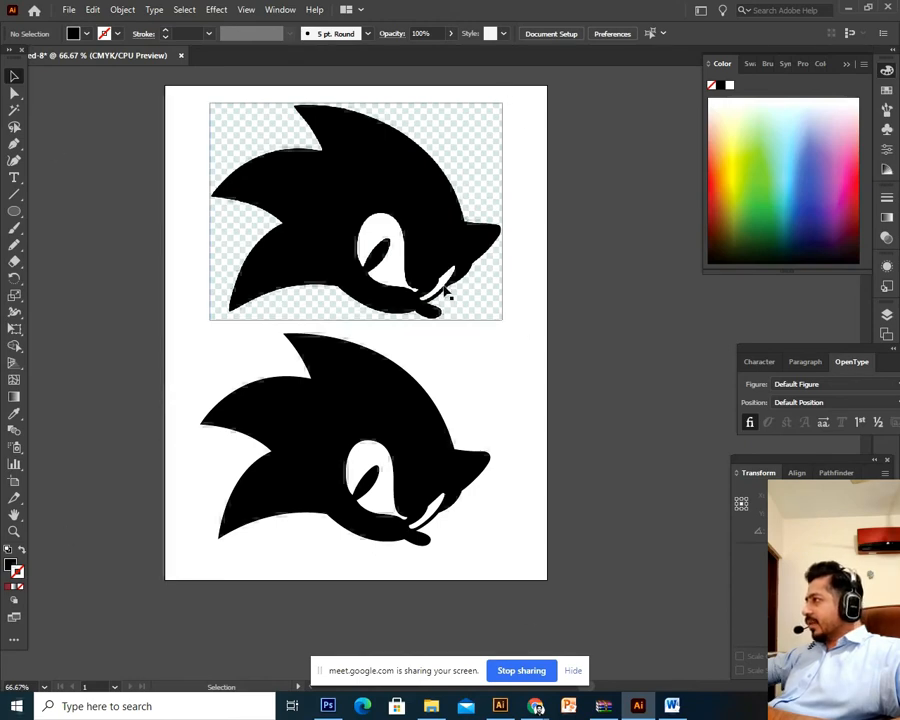
scroll(481, 437, "up", 1)
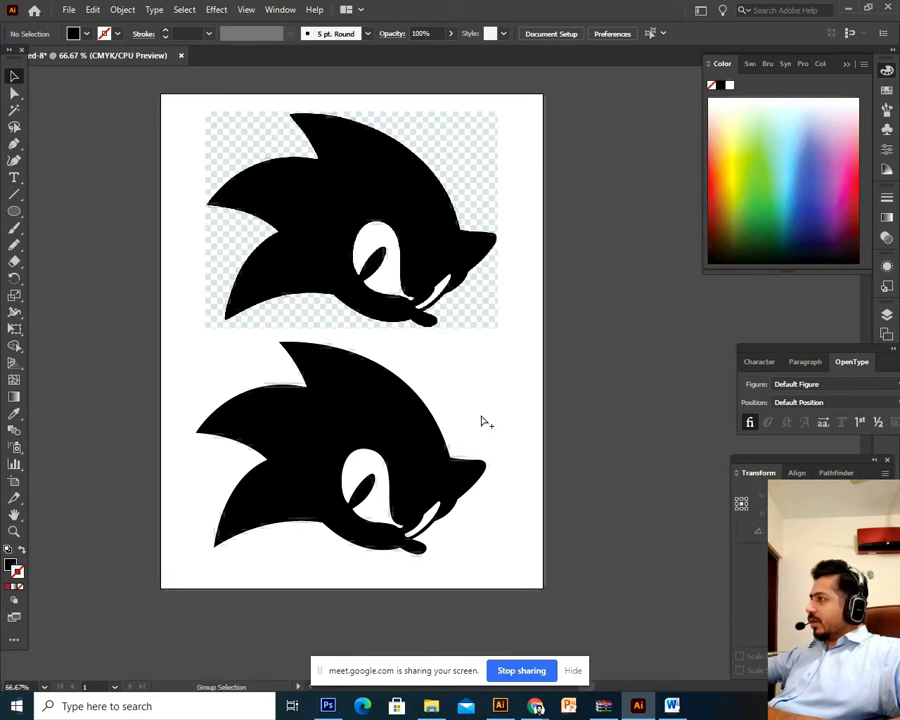
key("ctrl+alt+s")
key("Escape")
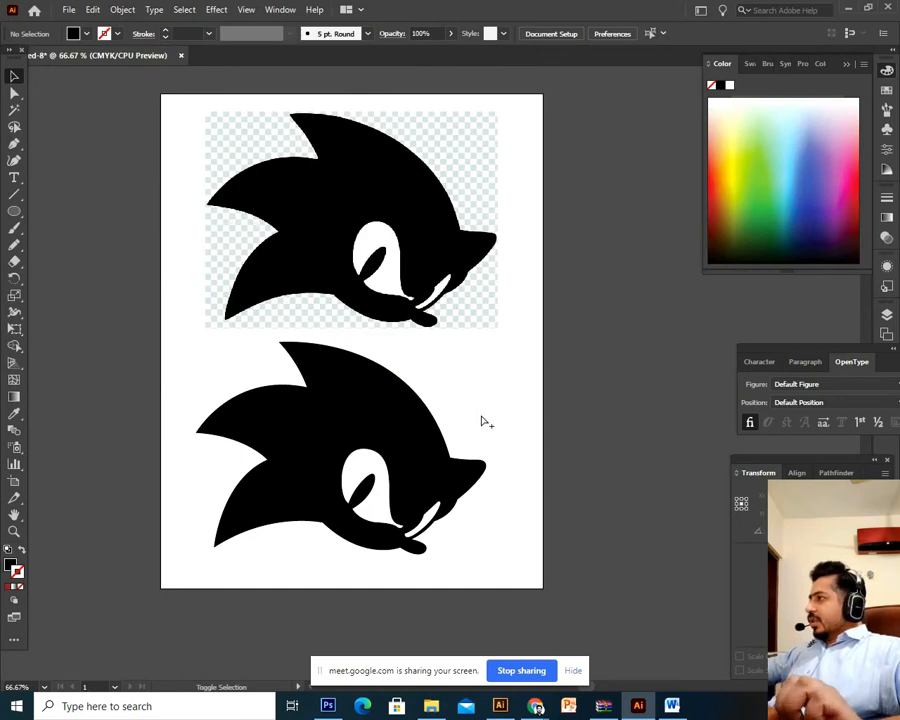
key("ctrl+alt+shift+s")
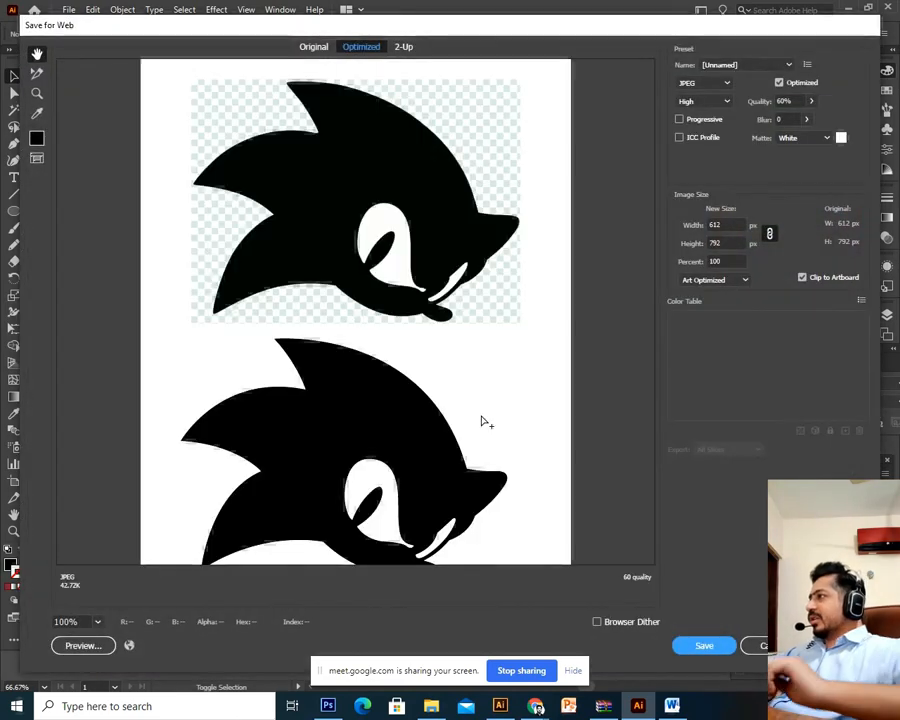
scroll(432, 266, "down", 2)
scroll(453, 294, "up", 2)
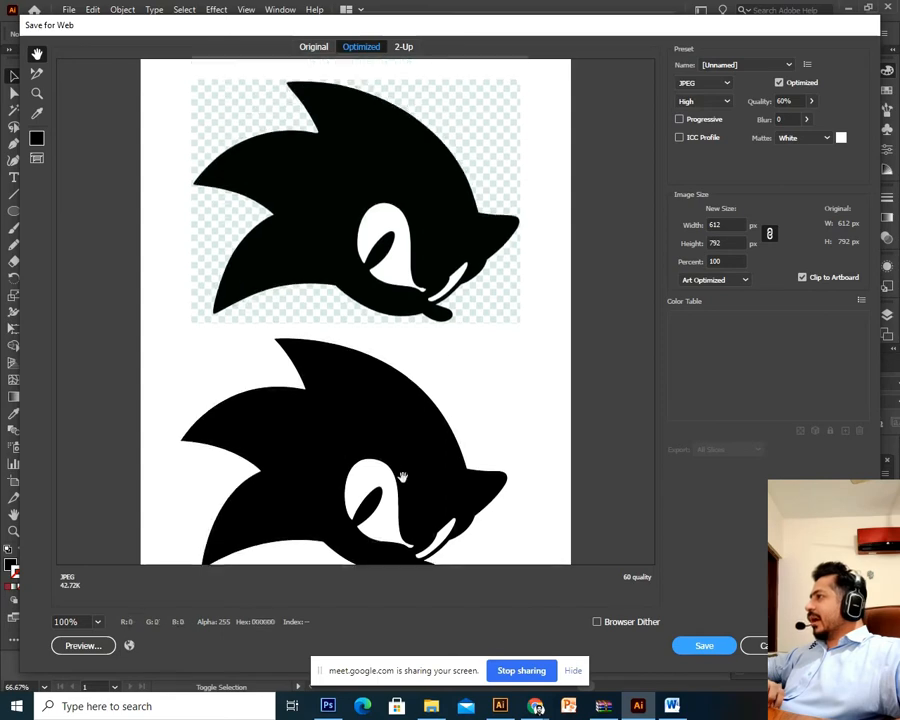
scroll(428, 310, "down", 2)
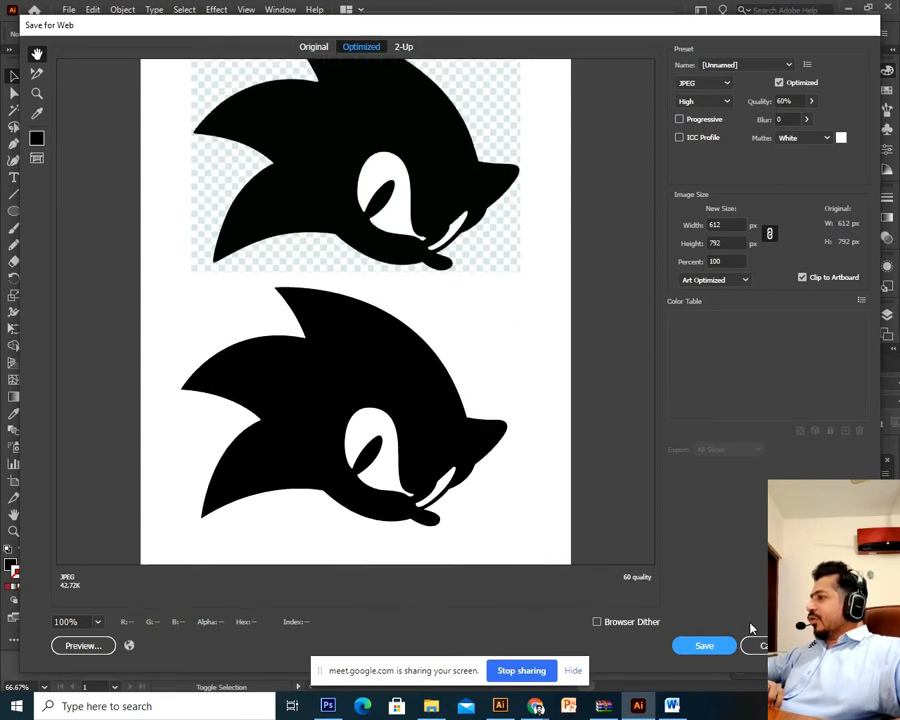
key("Escape")
Step: Move the traced Sonic head sideways so that it lies partly outside the artboard's edge
left_click_drag(540, 390, 190, 586)
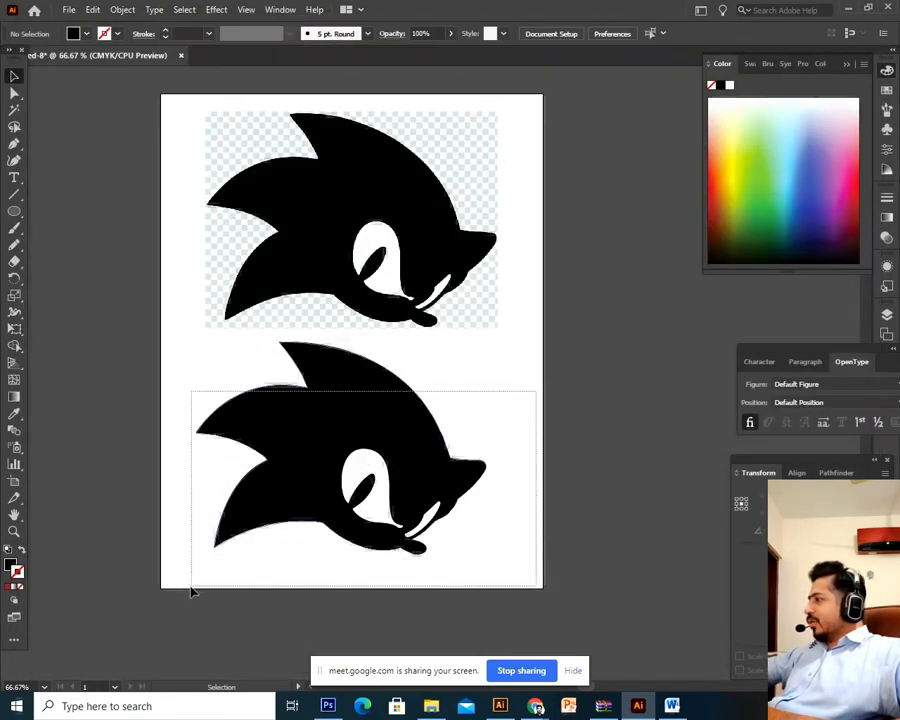
left_click_drag(345, 584, 205, 590)
left_click_drag(270, 490, 488, 495)
left_click(535, 293)
left_click_drag(395, 362, 448, 370)
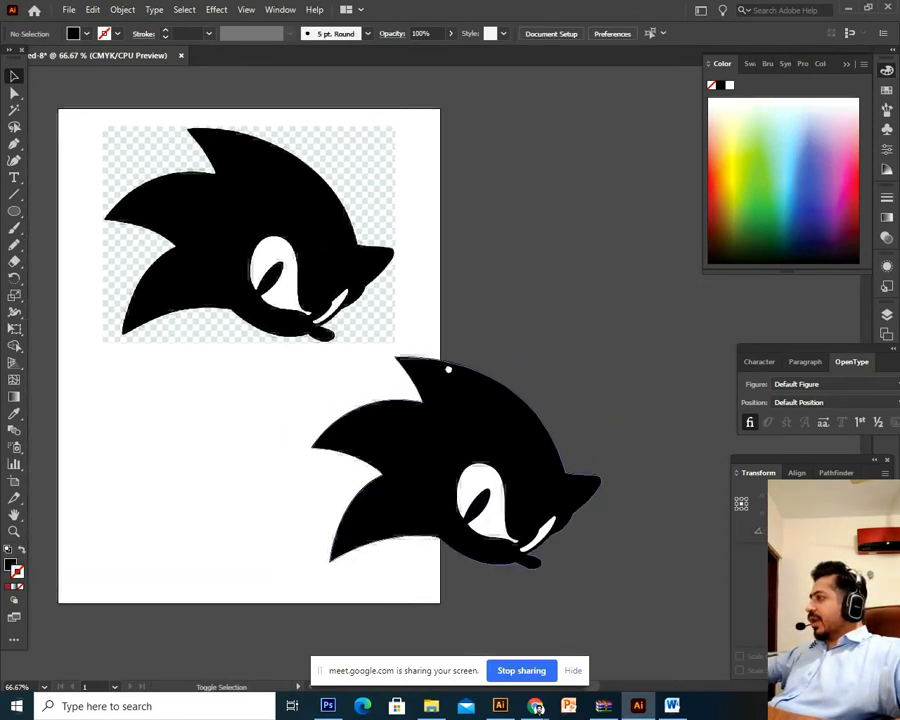
Step: Open Save for Web, examine how the JPEG preview clips the head at the artboard edge, and close it without exporting
key("ctrl+alt+shift+s")
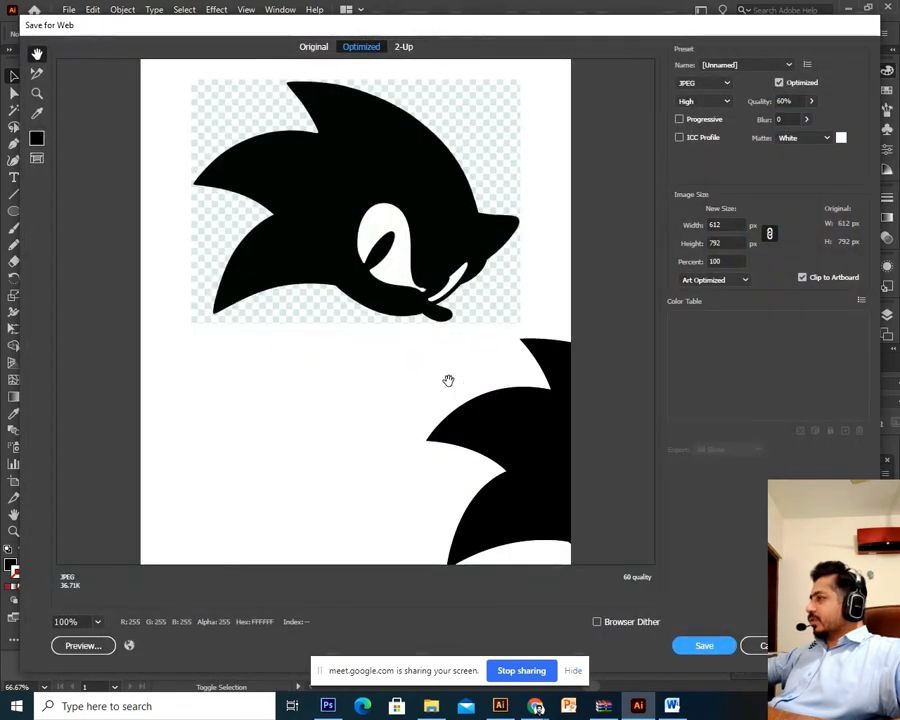
left_click_drag(520, 430, 529, 312)
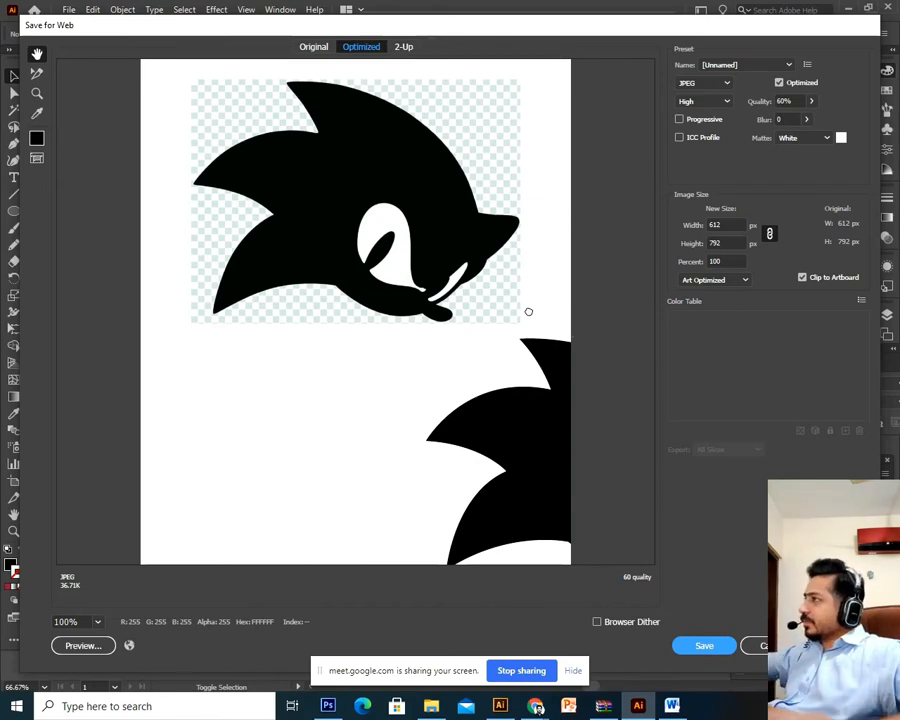
left_click_drag(529, 450, 451, 325)
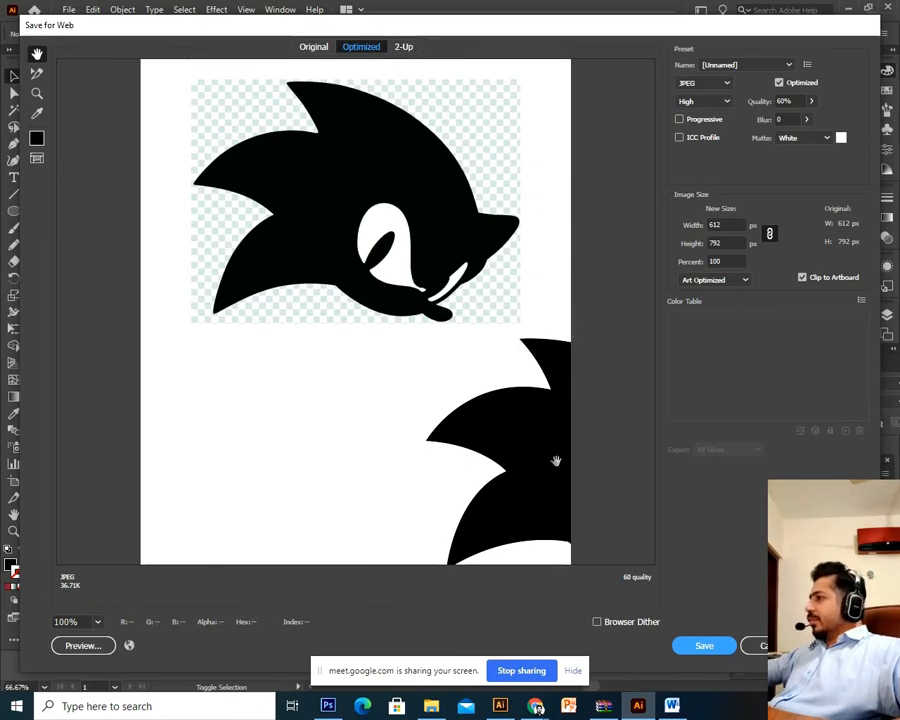
left_click(762, 645)
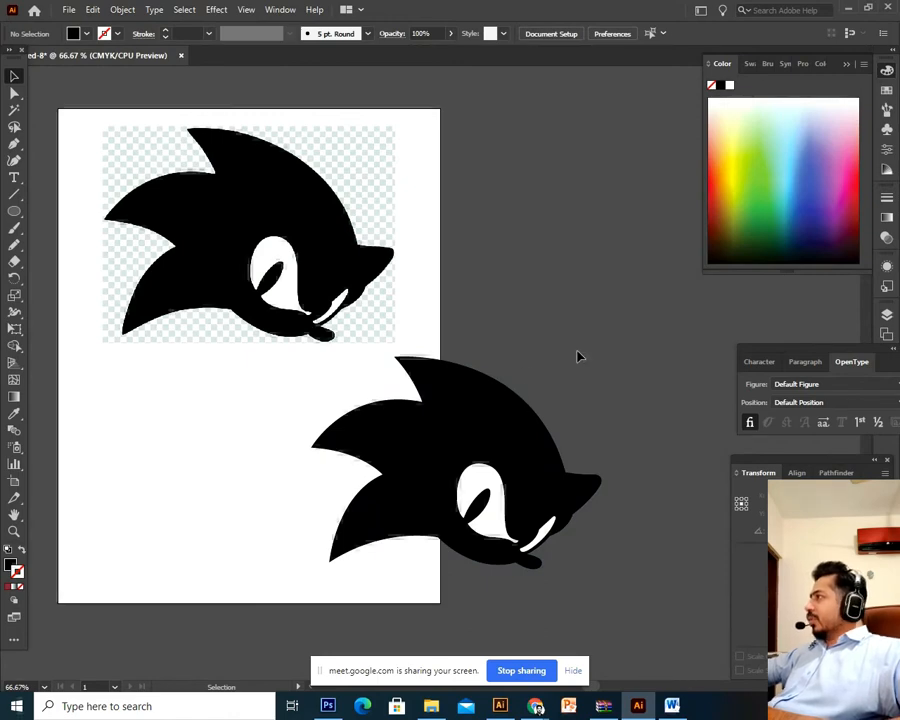
Step: Move the whole traced Sonic head back inside the artboard, aligned directly beneath the reference image, and deselect it
scroll(577, 356, "left", 2)
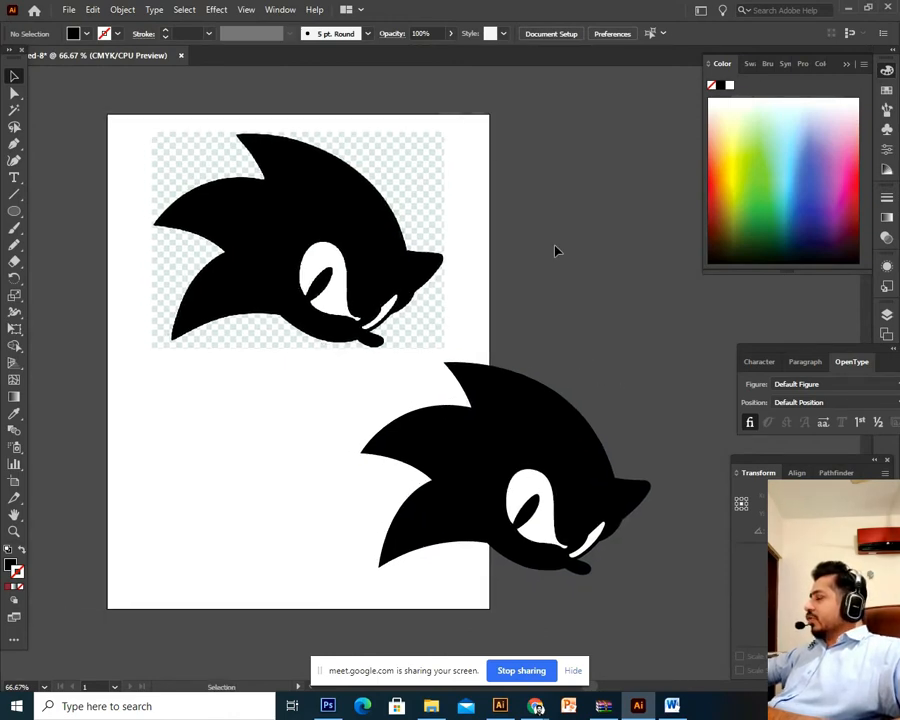
scroll(575, 253, "down", 3)
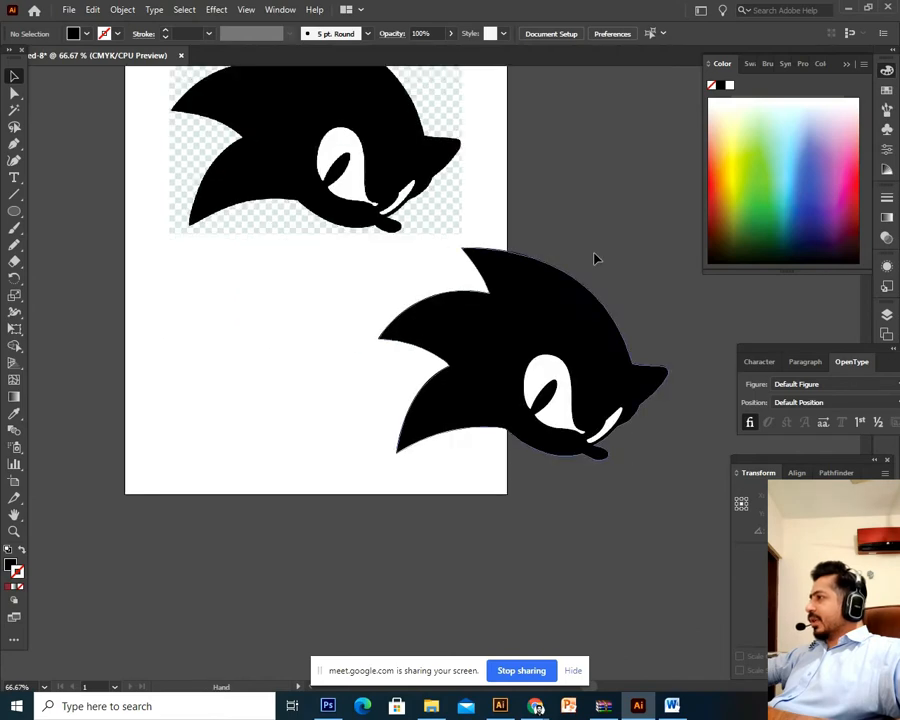
left_click_drag(660, 264, 476, 577)
left_click_drag(578, 384, 369, 386)
left_click_drag(444, 233, 429, 295)
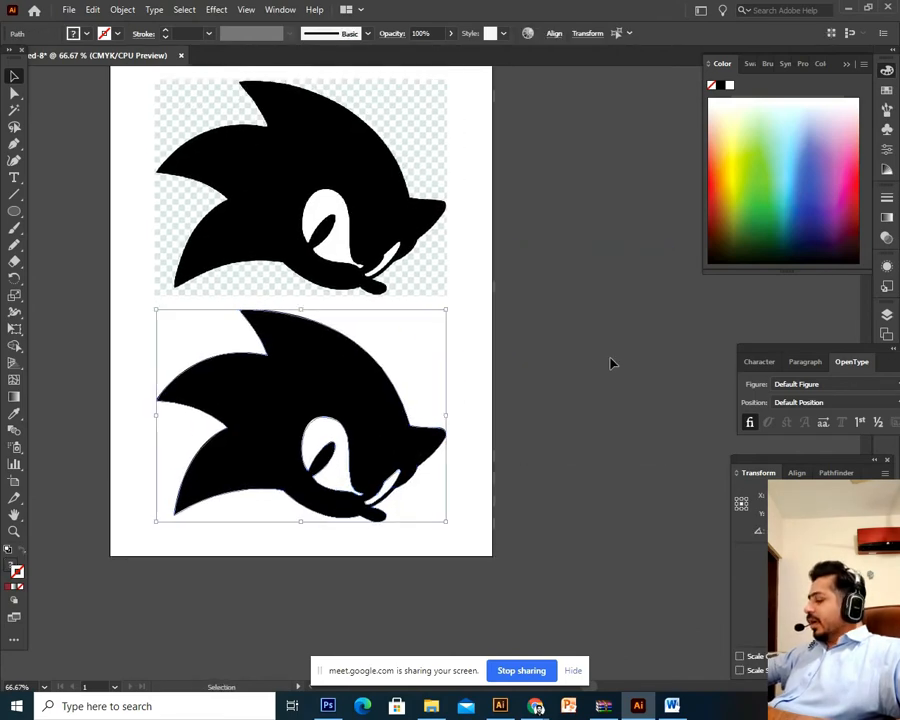
left_click(613, 363)
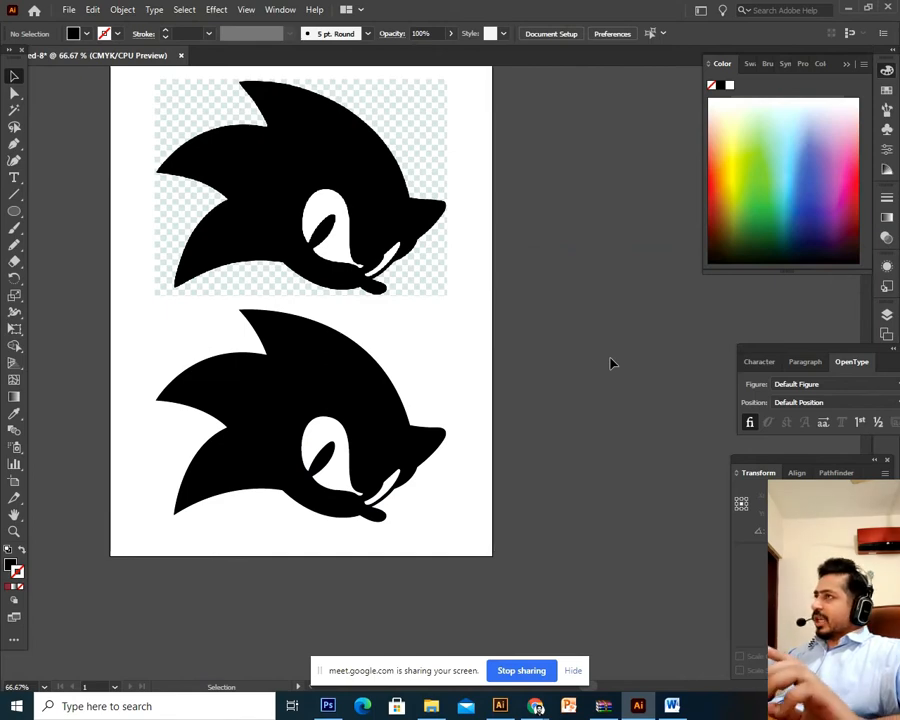
Step: Reopen Save for Web to examine the JPEG preview with both Sonic heads inside the artboard
key("a")
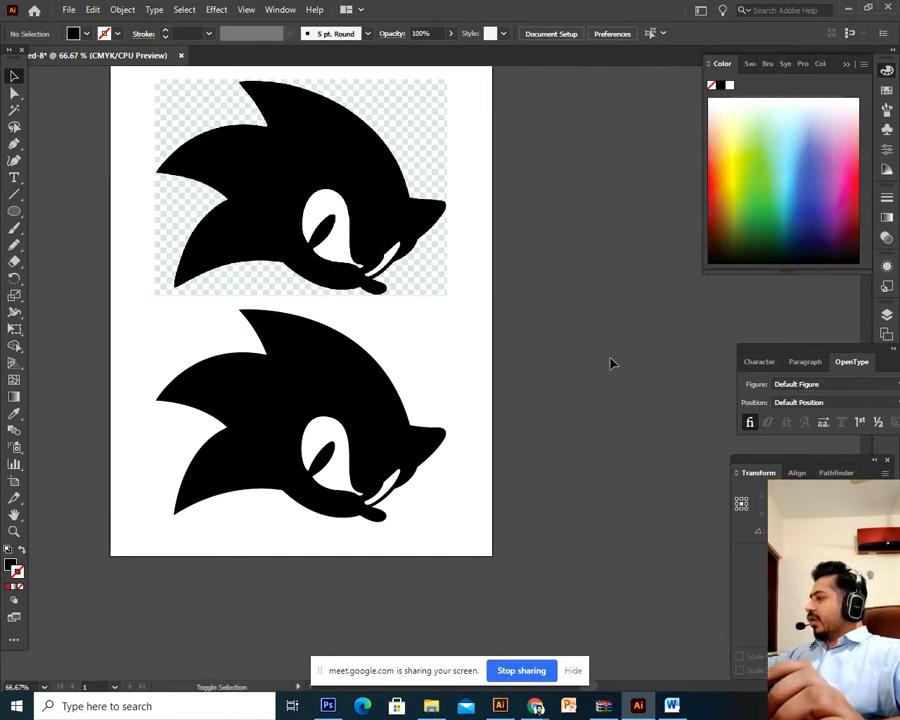
key("ctrl+alt+shift+s")
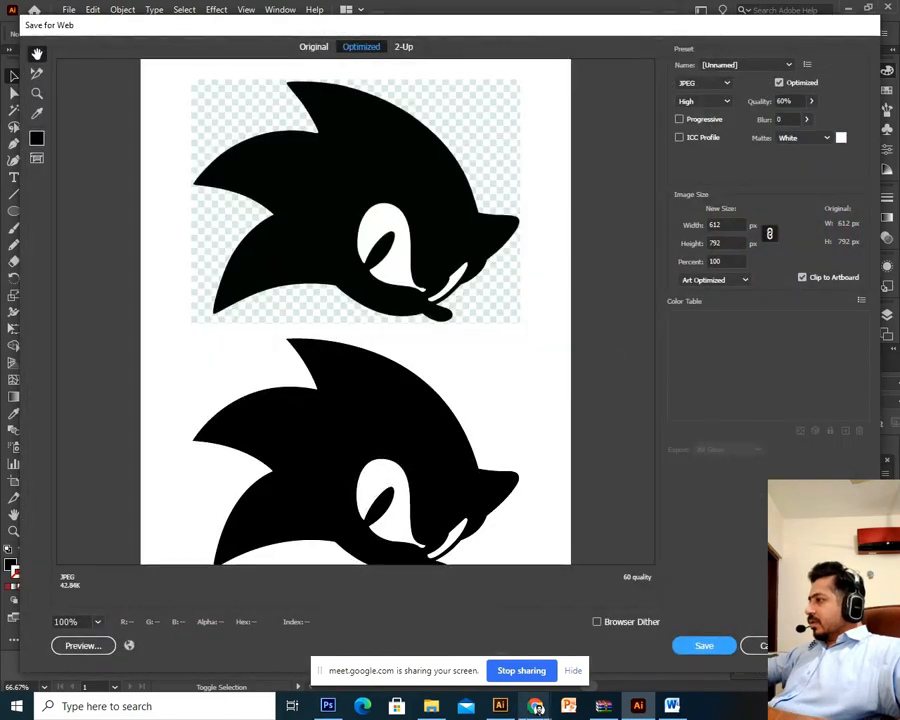
Step: Switch to the Google Meet window and send the chat message "ctrl + Alt + Shift + S"
mouse_move(537, 707)
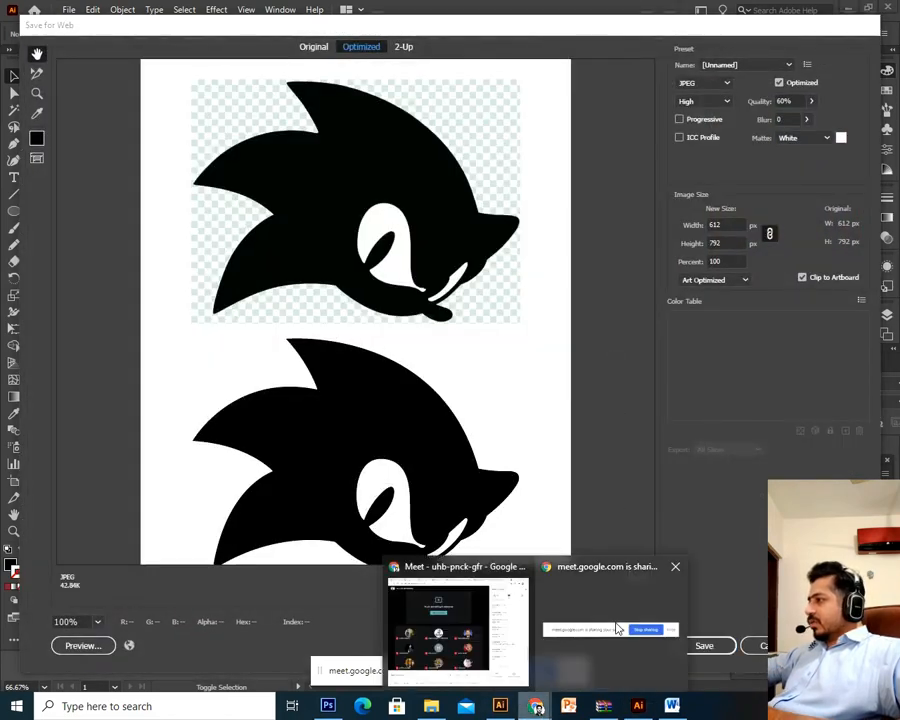
left_click(463, 618)
type("a")
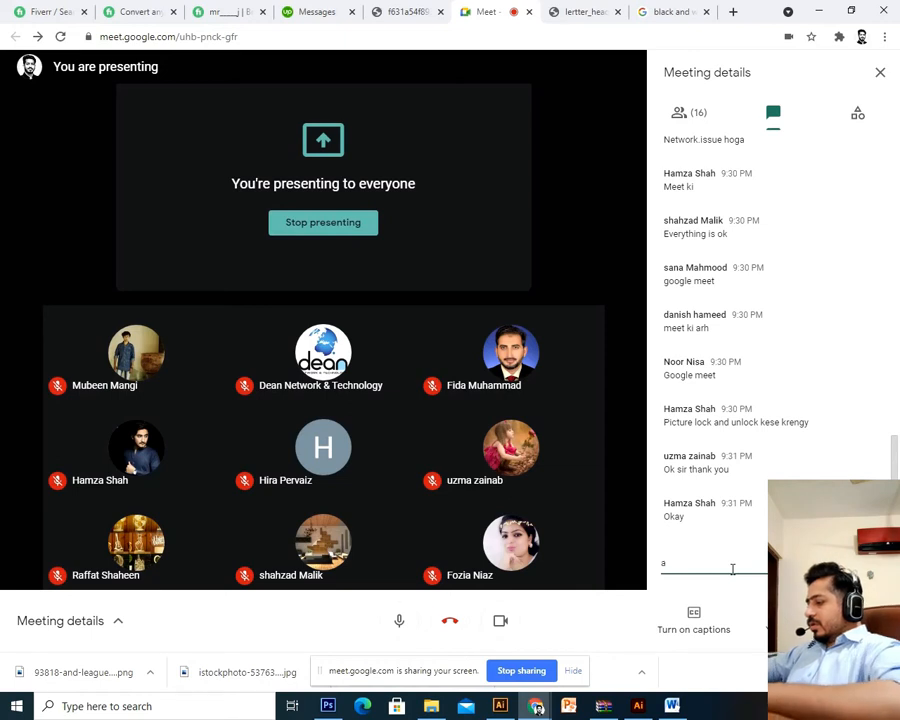
key("BackSpace")
type("ctrl")
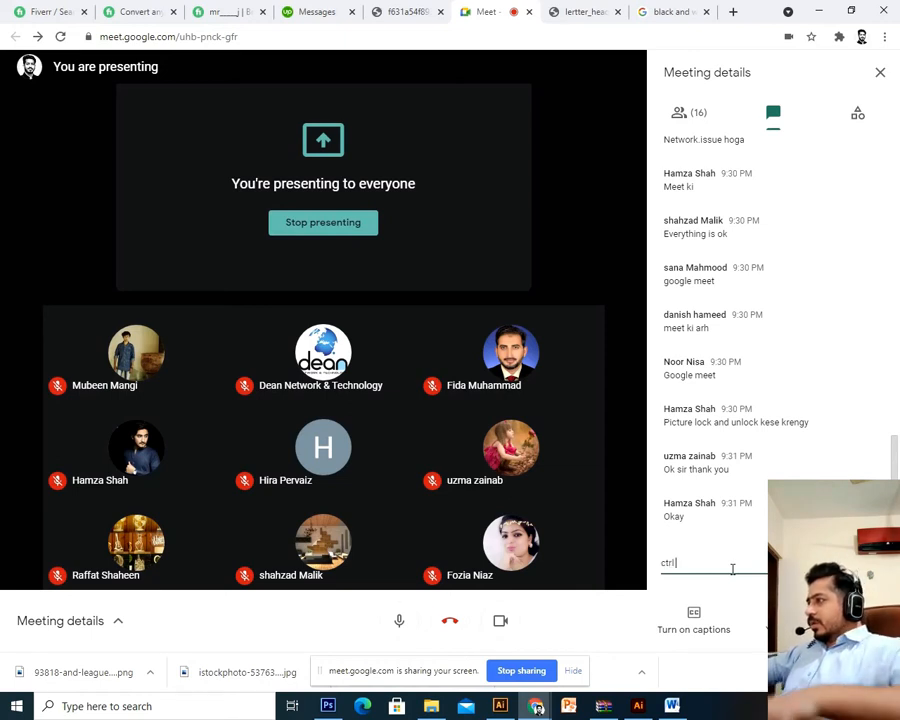
type(" + Alt + Sh")
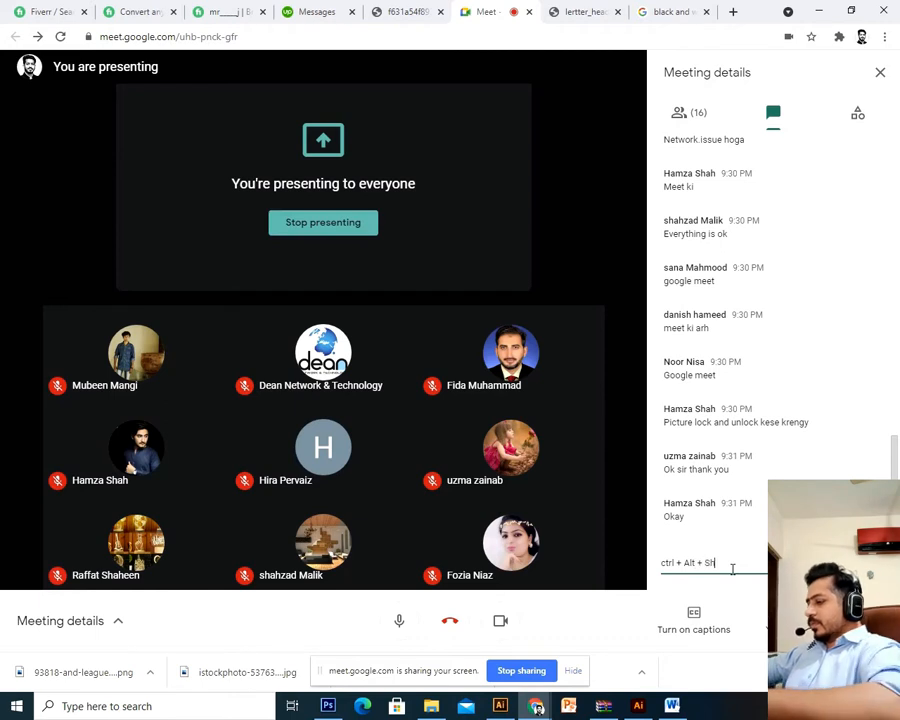
type("ift + s")
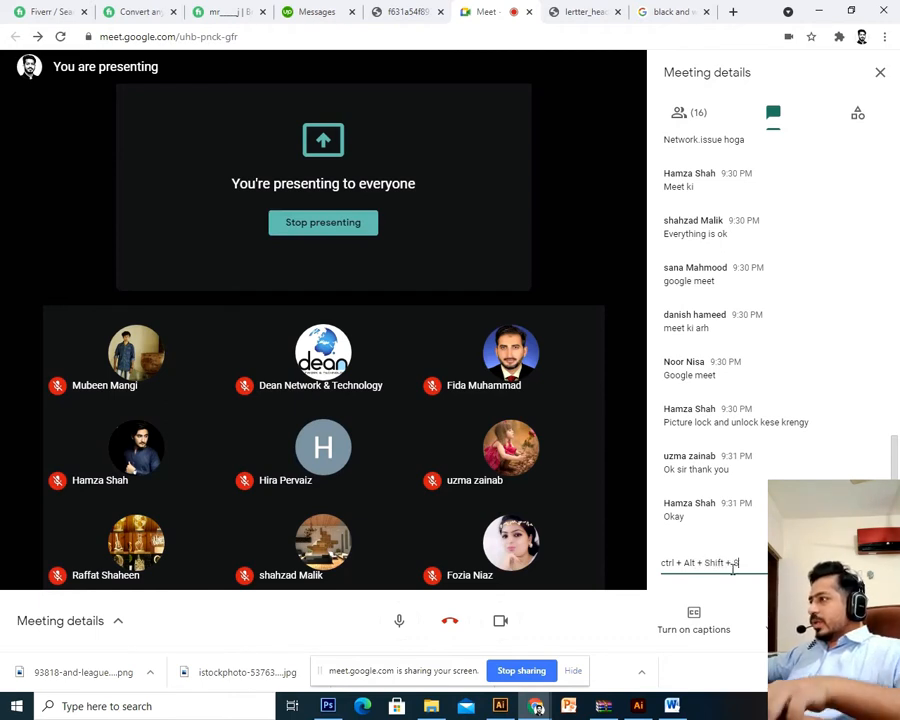
key("Return")
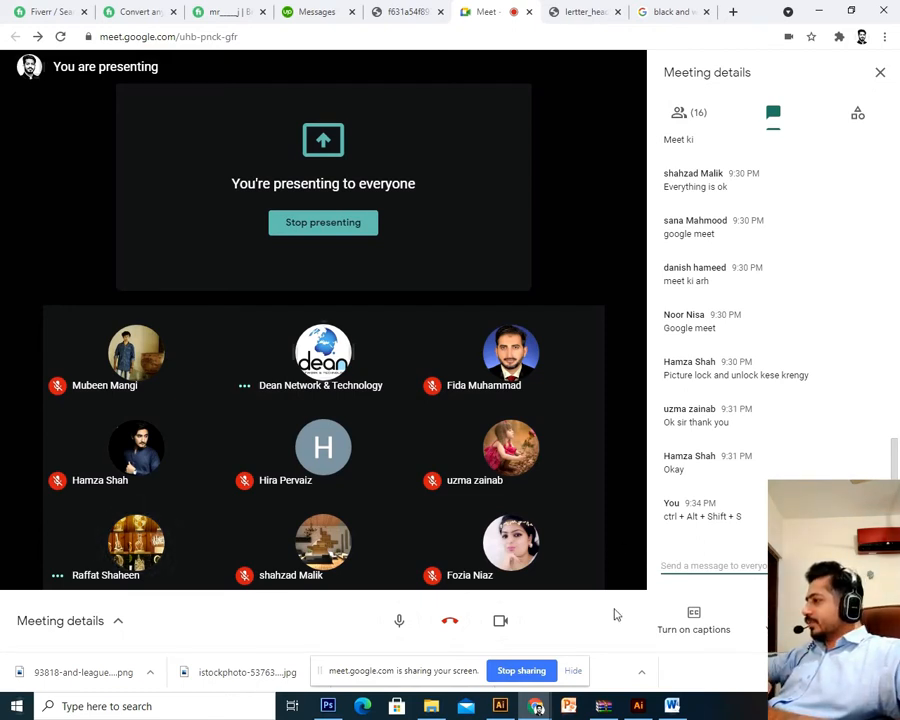
Step: Switch back to Illustrator's Save for Web window, leaving the export settings open
left_click(636, 700)
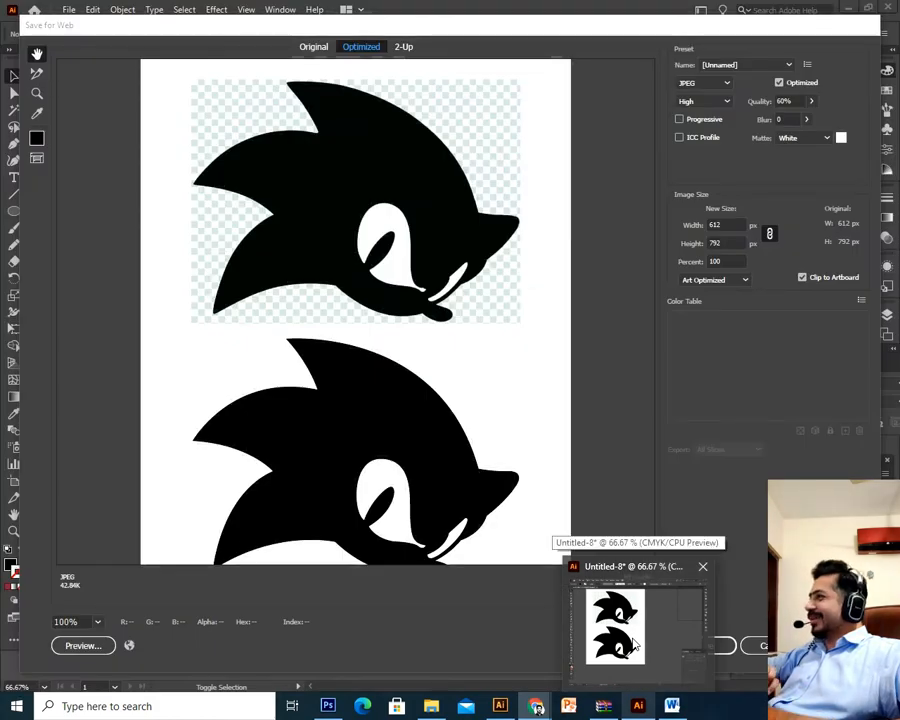
scroll(428, 466, "down", 1)
scroll(486, 237, "up", 1)
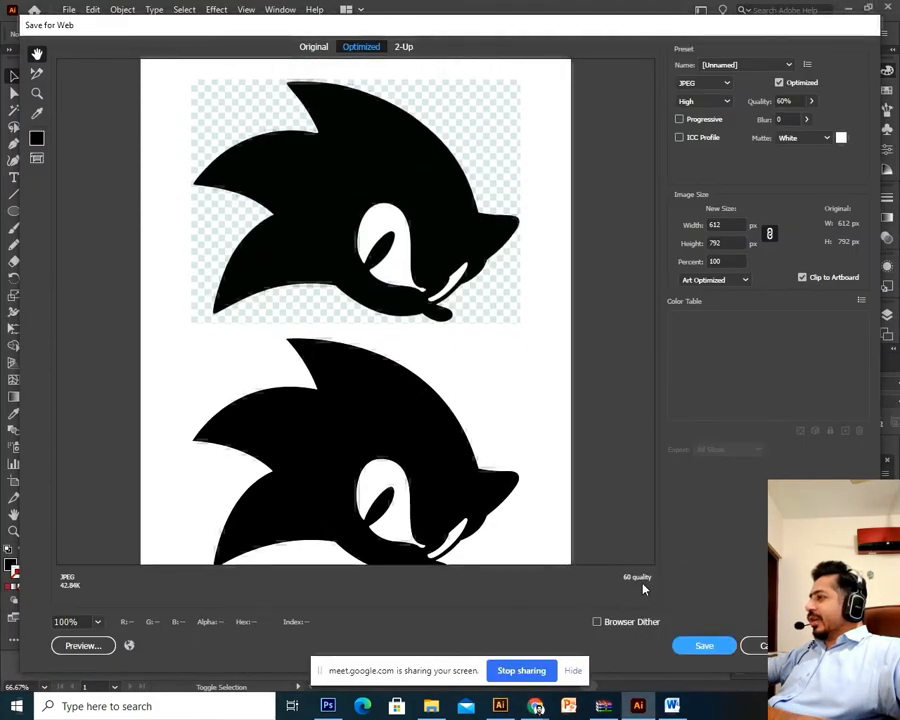
left_click(712, 646)
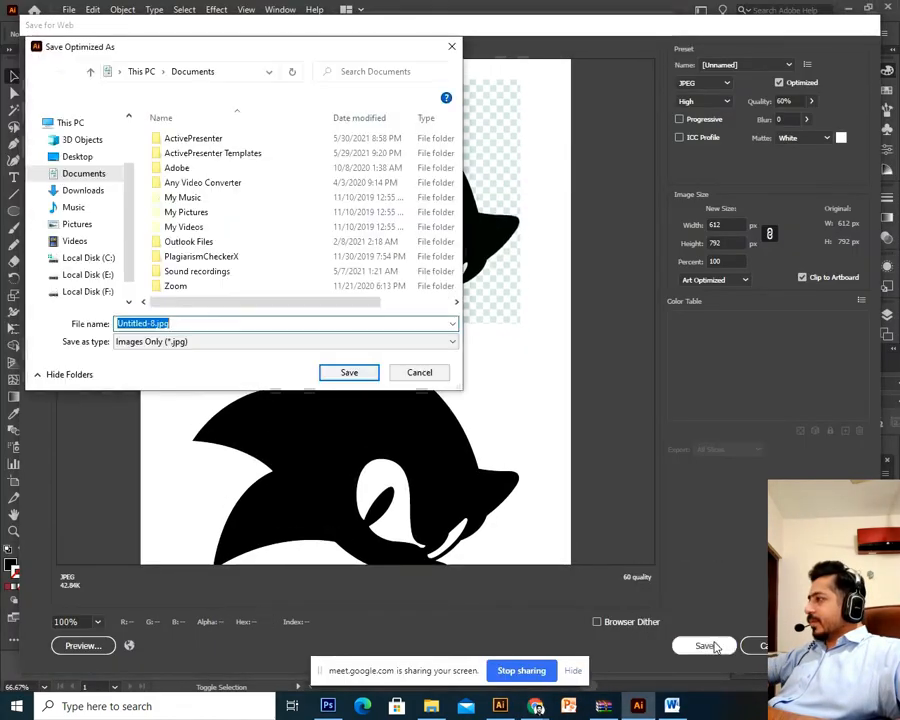
key("Escape")
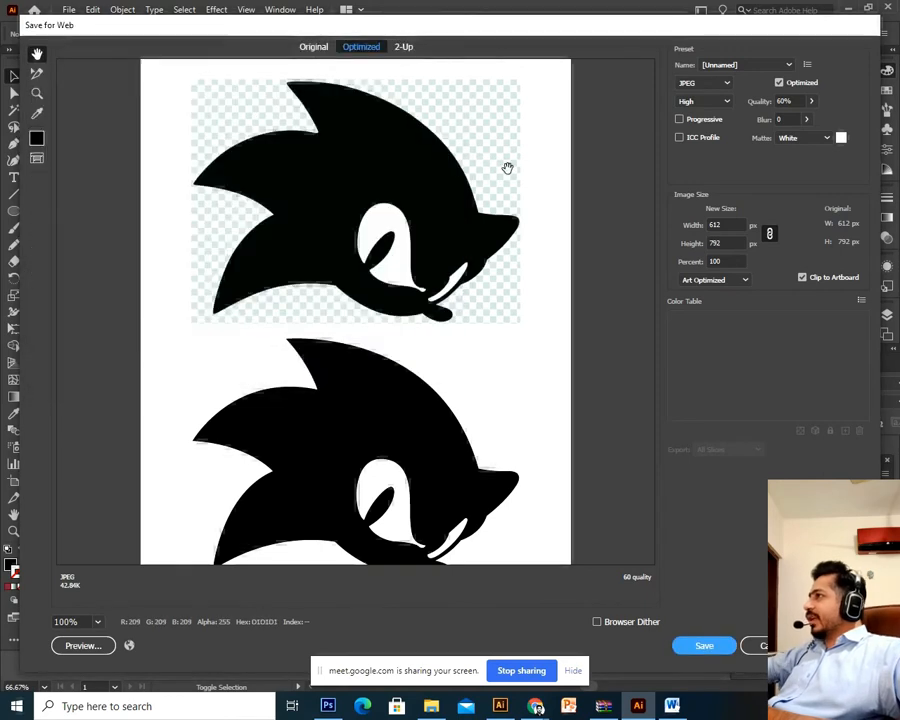
Step: Compare the artwork's background in the export preview by alternating the file format between PNG-8 and JPEG
left_click(702, 84)
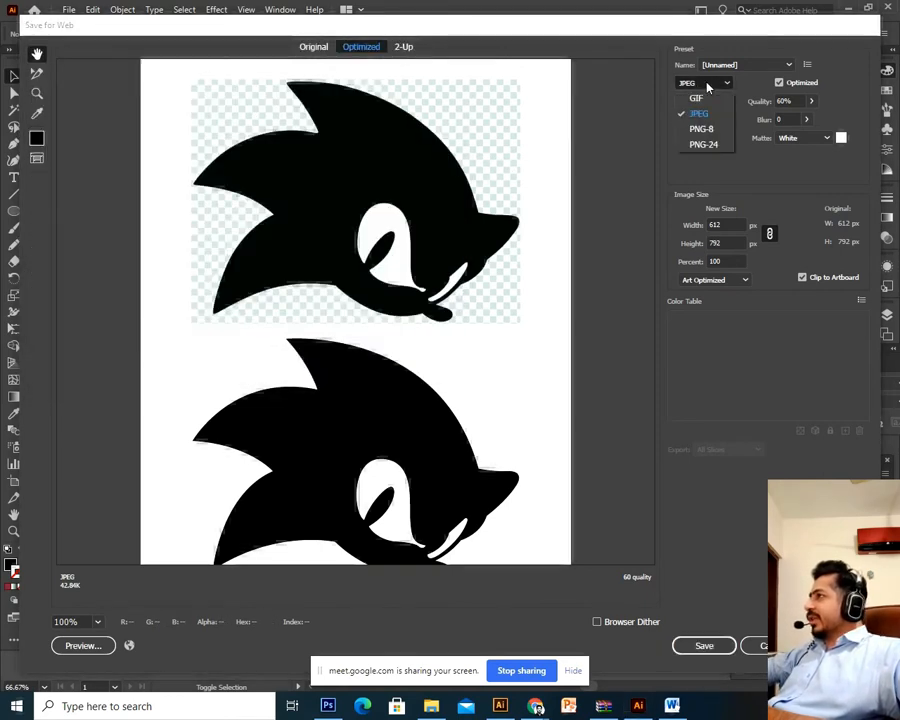
left_click(704, 128)
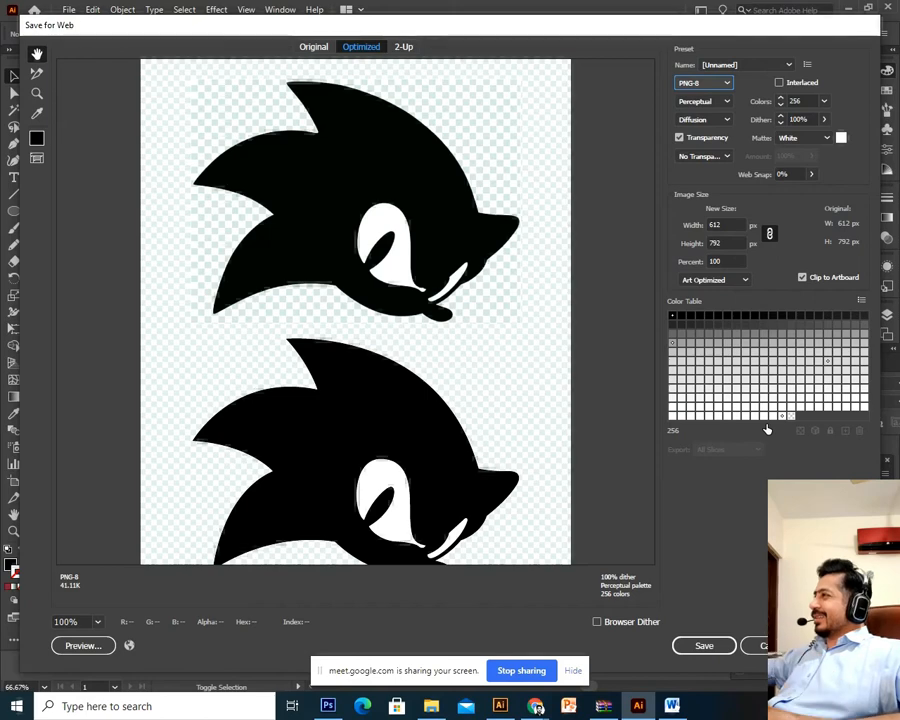
left_click(703, 82)
left_click(699, 116)
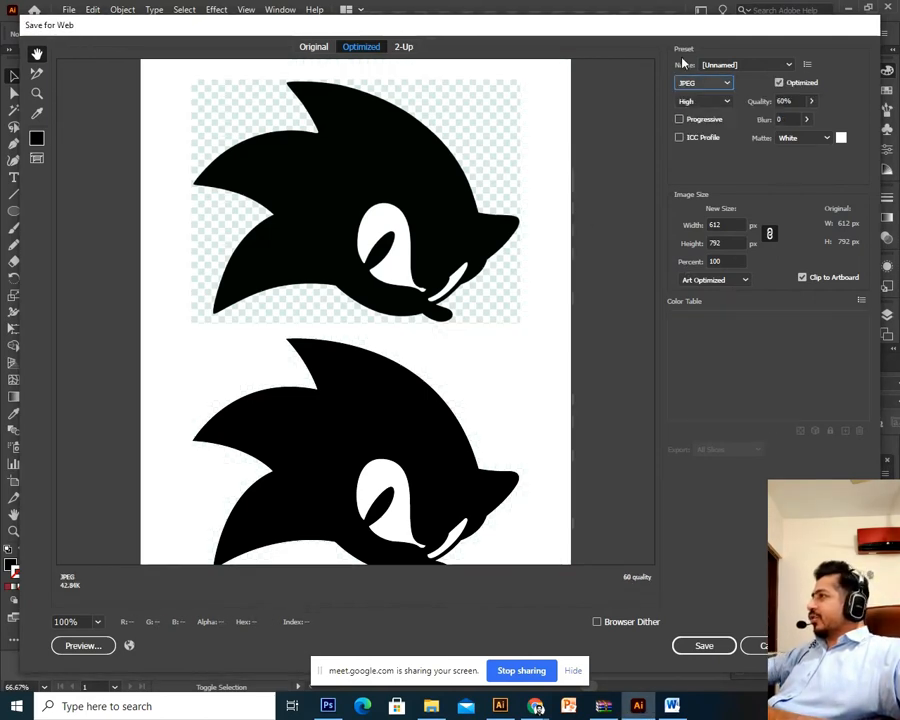
left_click(701, 84)
left_click(702, 130)
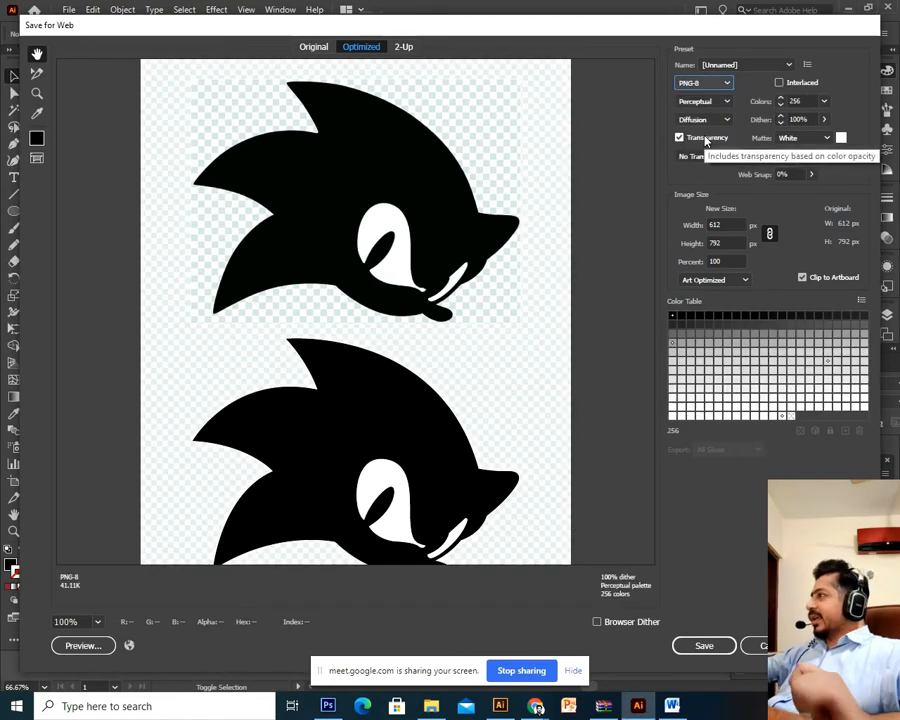
left_click(710, 85)
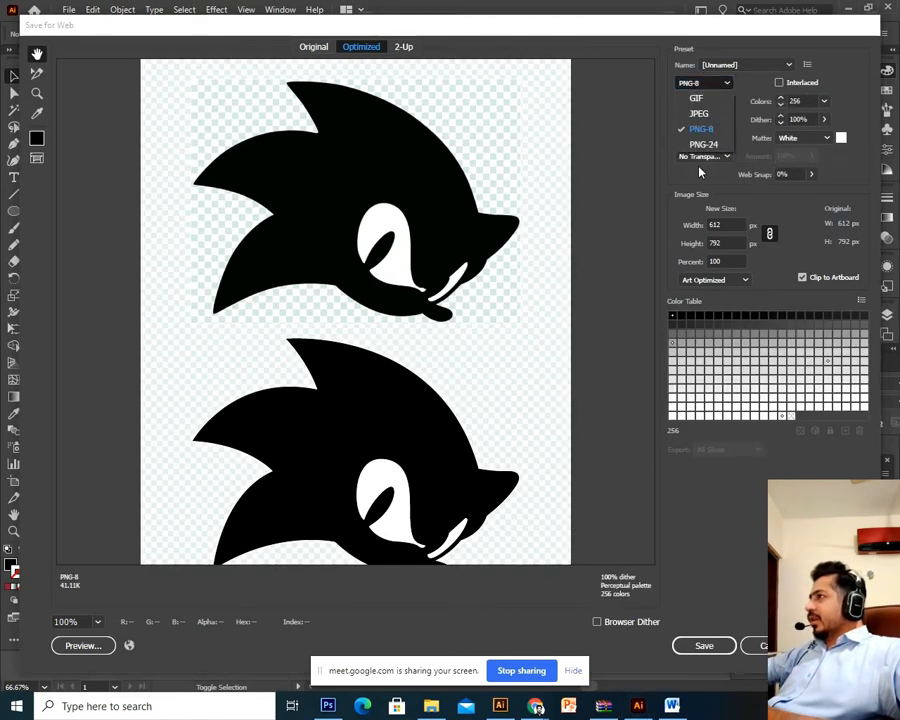
left_click(699, 115)
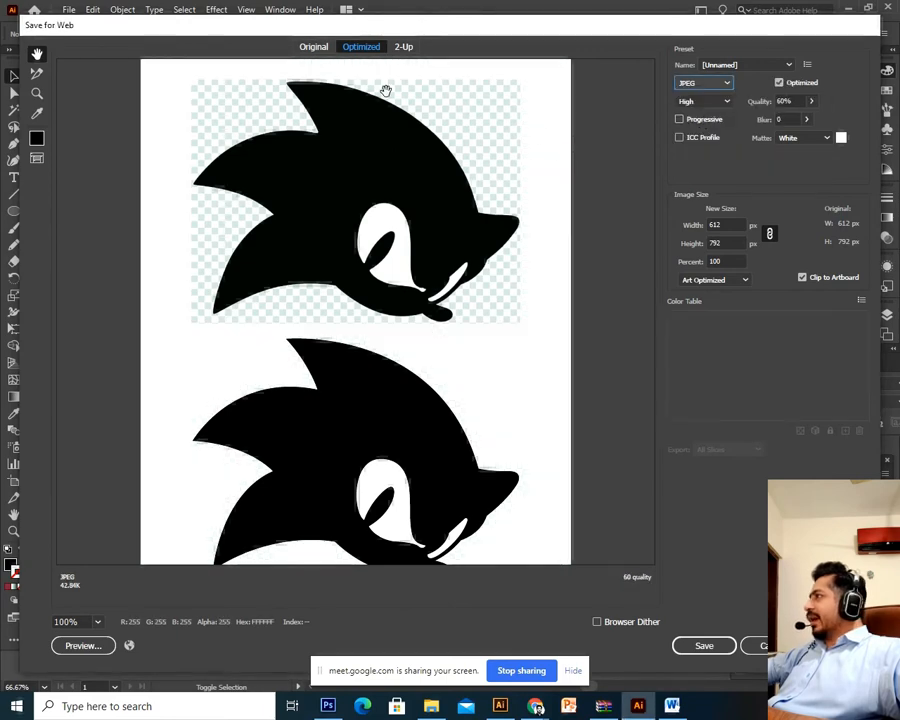
left_click(700, 84)
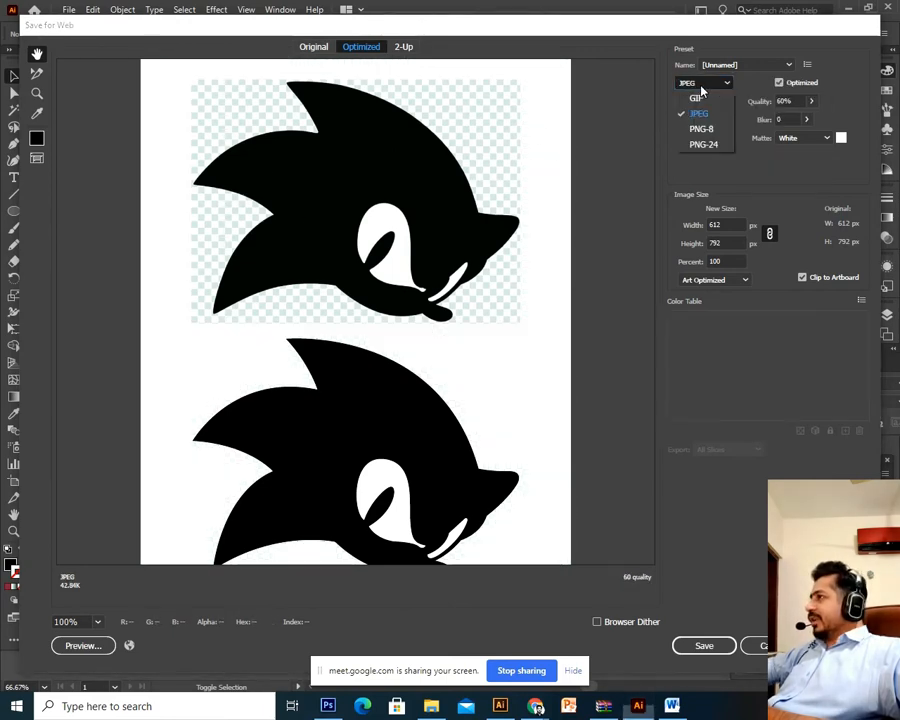
left_click(701, 129)
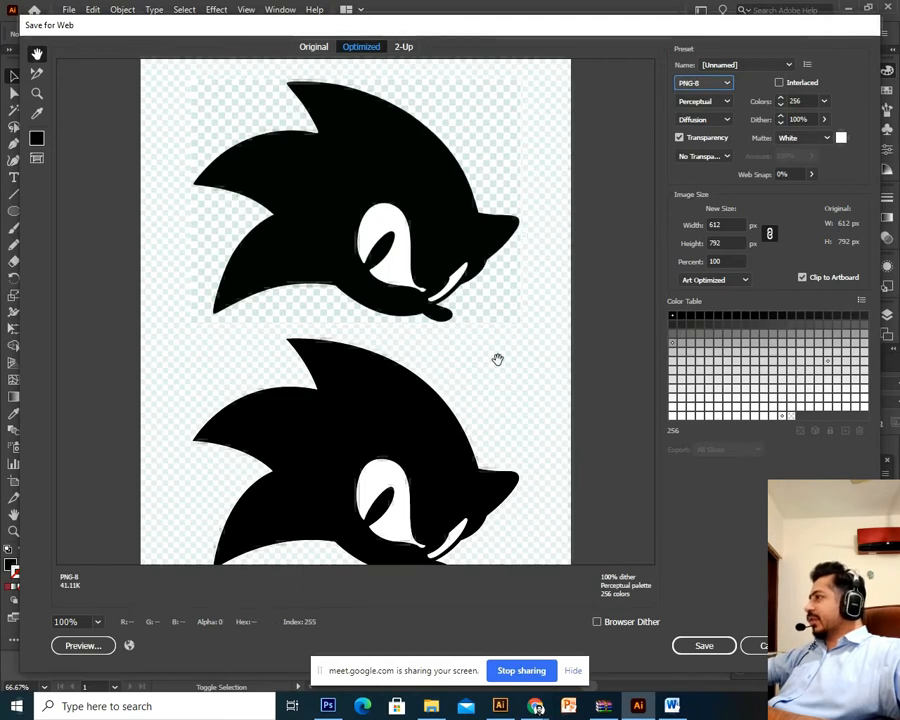
left_click_drag(492, 303, 504, 366)
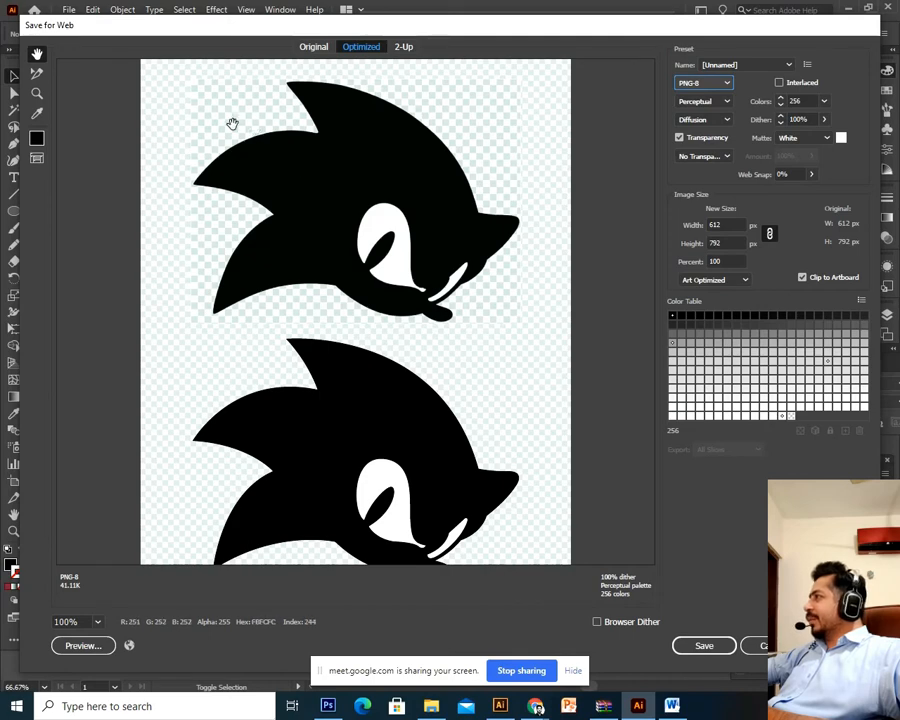
left_click_drag(412, 446, 426, 408)
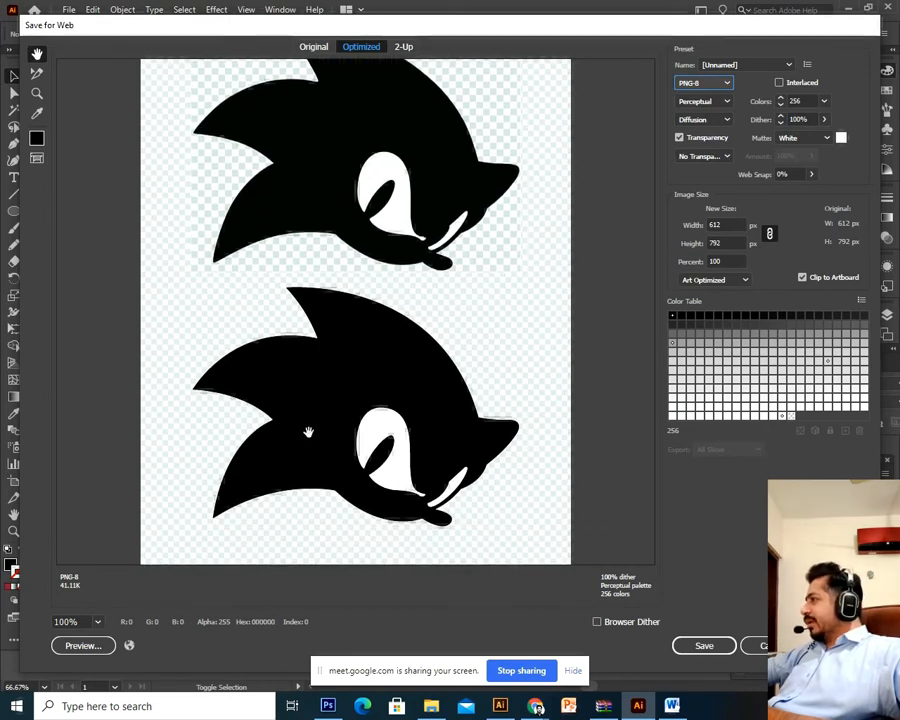
Step: Set the export format to JPEG and save the optimized image to the Desktop as art_work
left_click(700, 83)
left_click(700, 122)
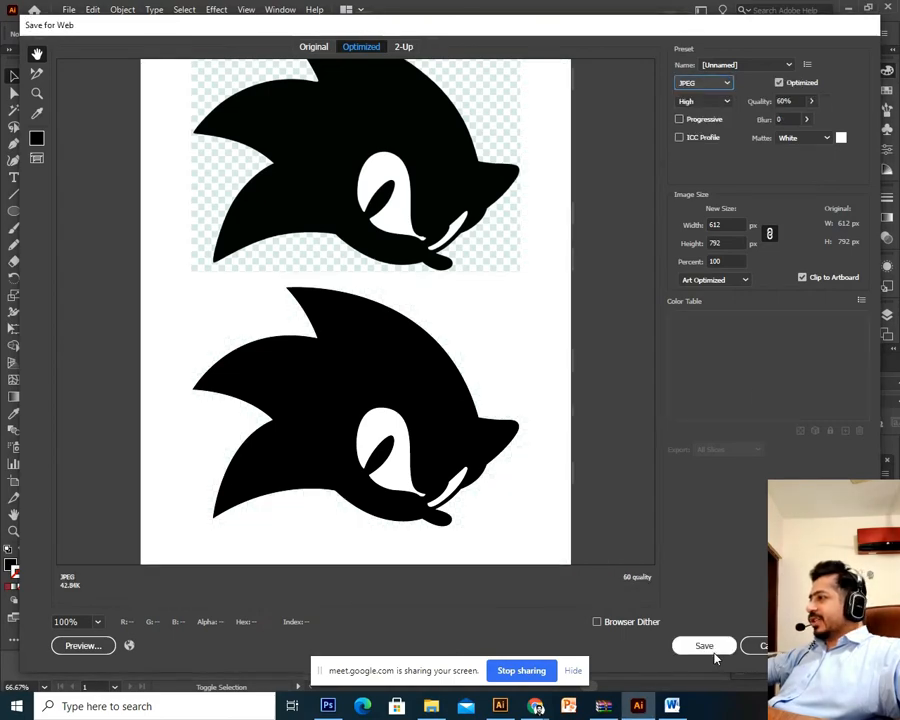
left_click(712, 648)
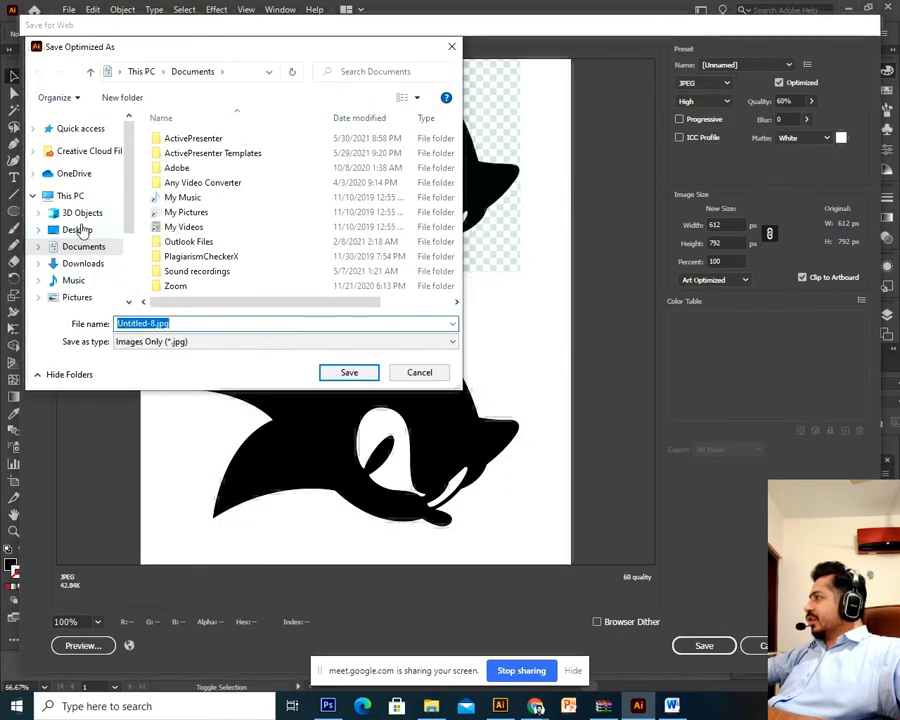
left_click(78, 229)
left_click(183, 322)
key("ctrl+a")
type("ar")
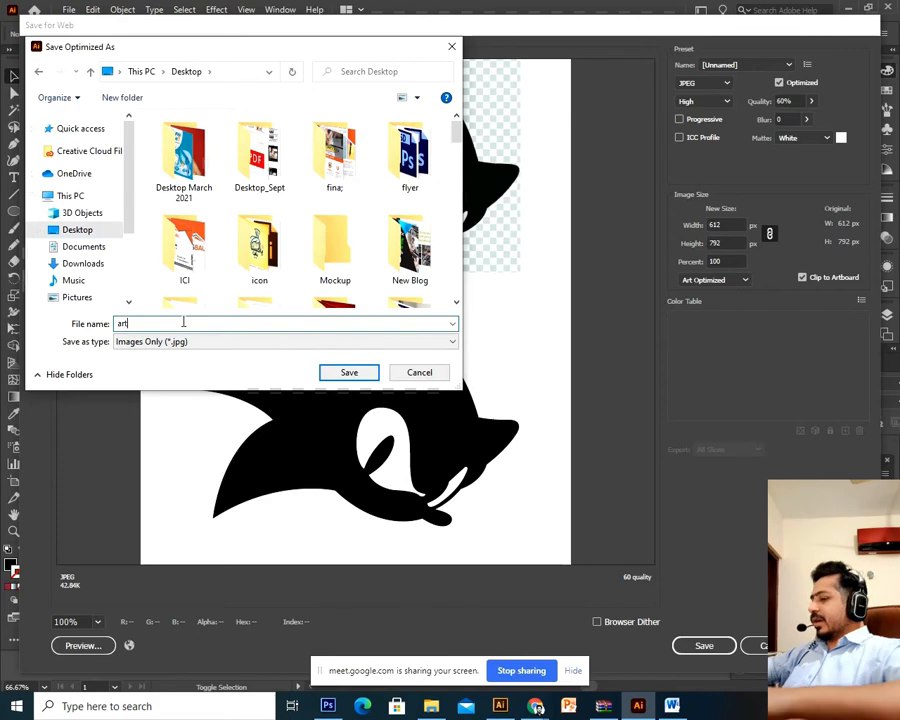
type("t_work")
key("Return")
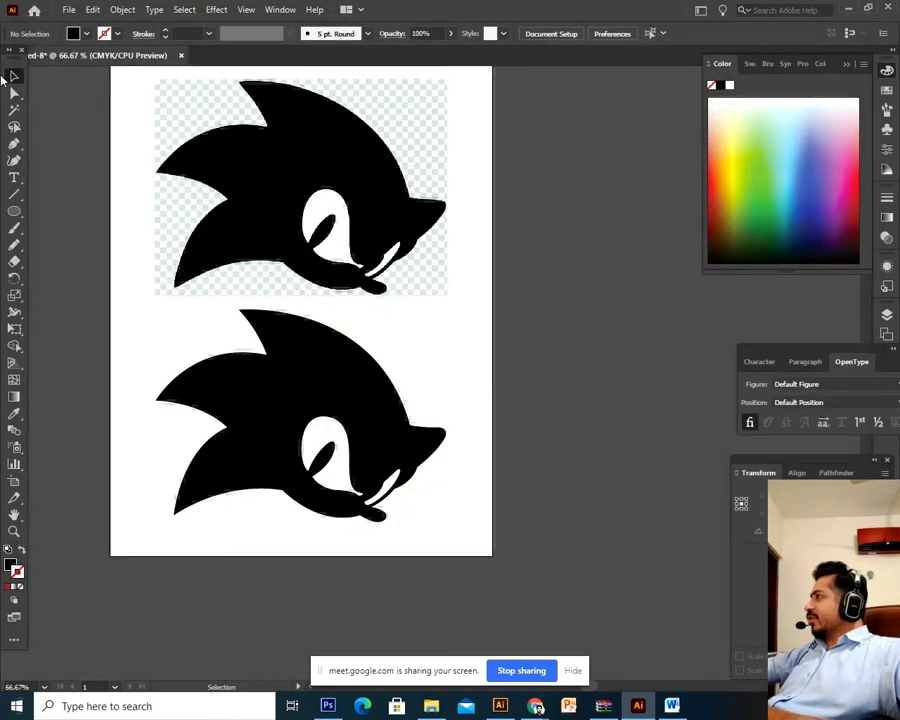
Step: Save the document to the Desktop as an Adobe Illustrator (*.AI) file named art_work, accepting the save options
left_click_drag(94, 192, 120, 281)
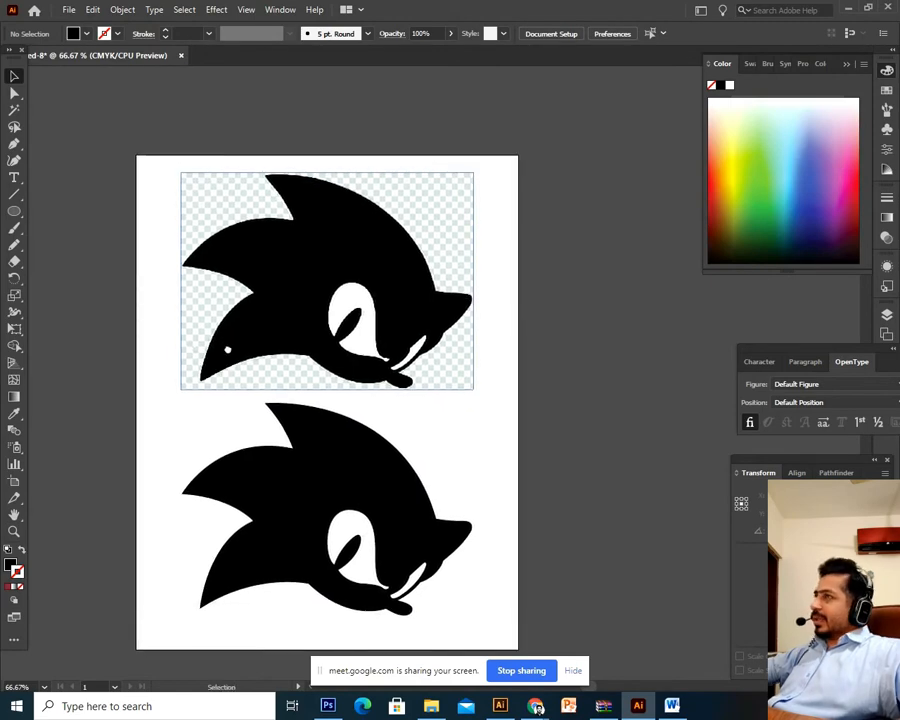
left_click(70, 10)
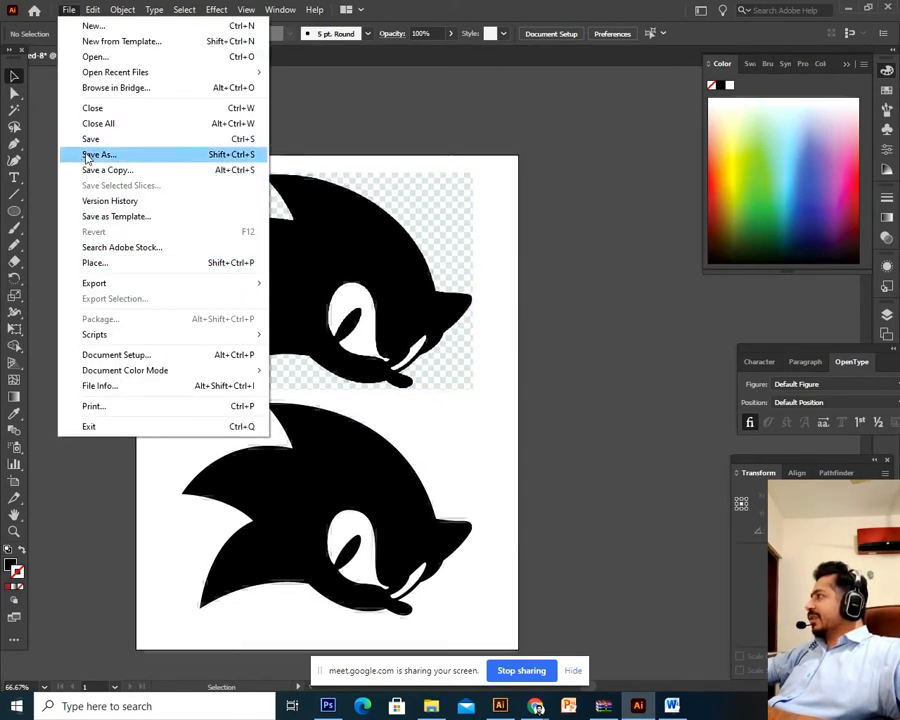
left_click(88, 157)
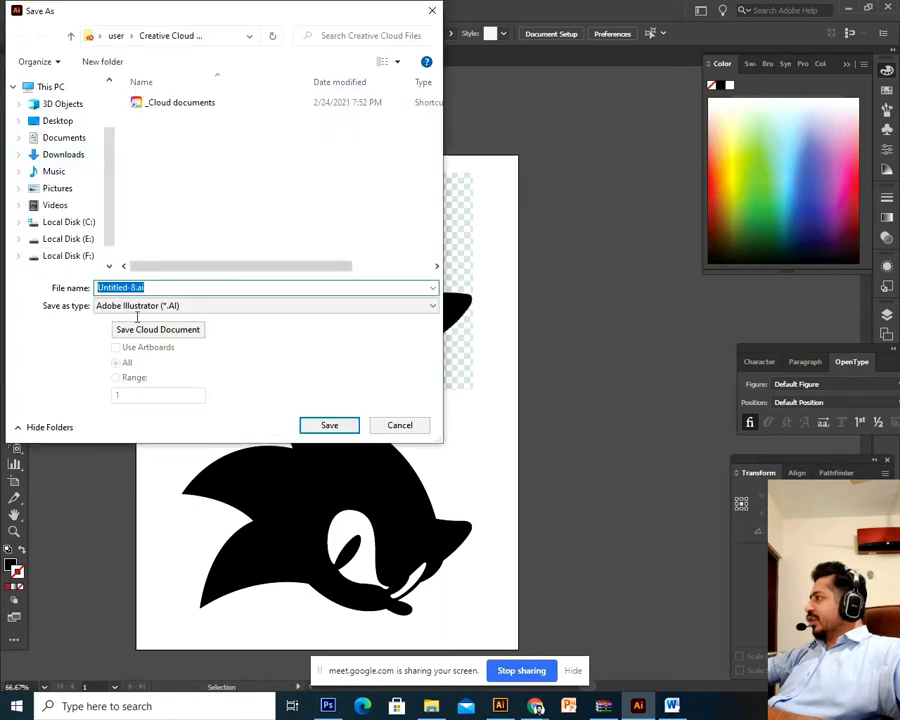
left_click(193, 306)
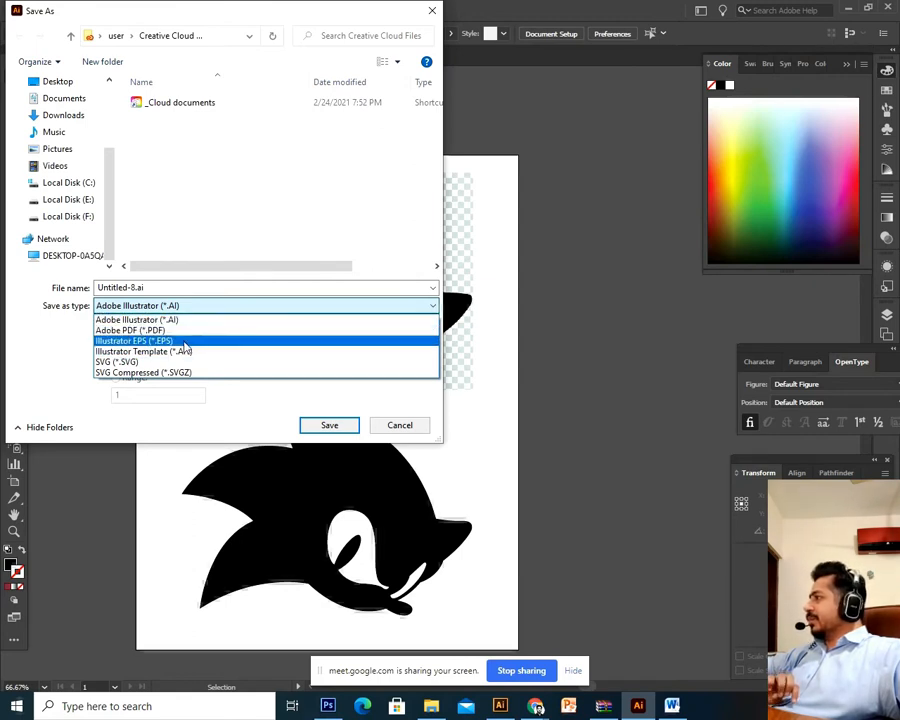
left_click(176, 319)
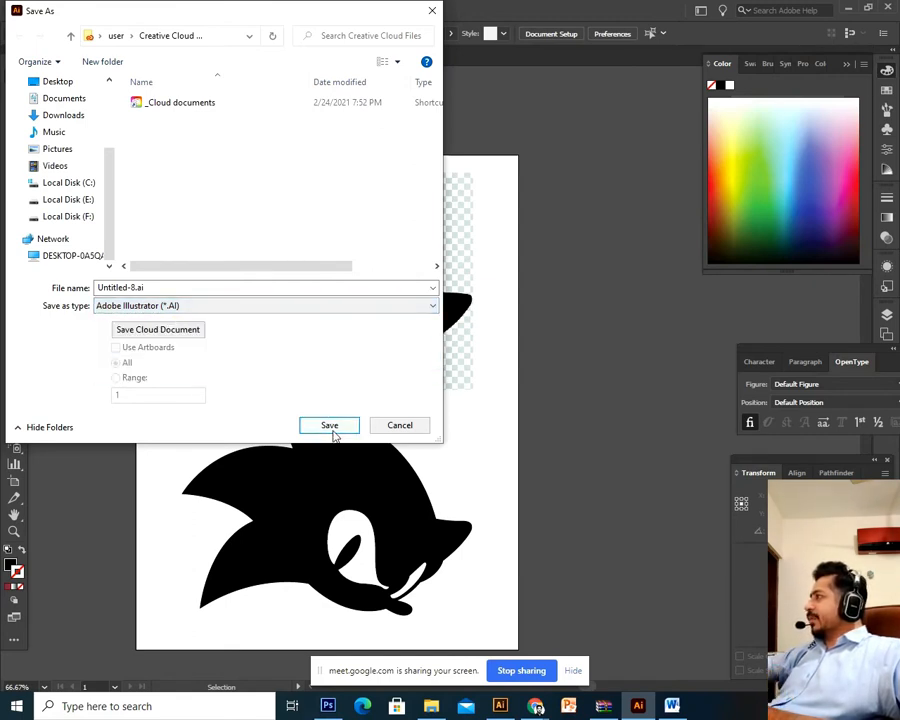
left_click(160, 290)
key("ctrl+a")
type("a")
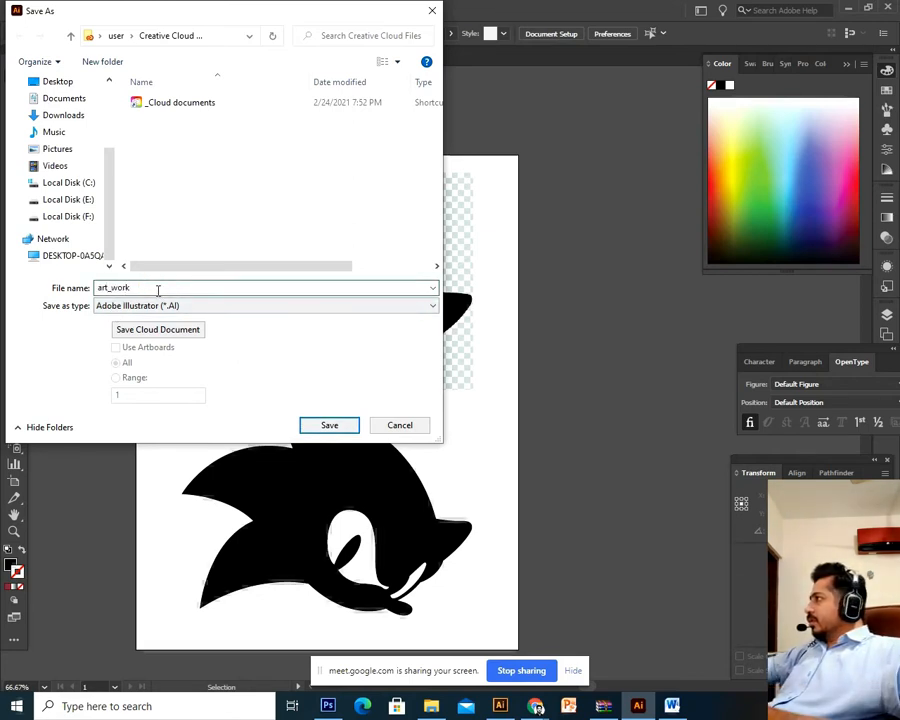
left_click(60, 86)
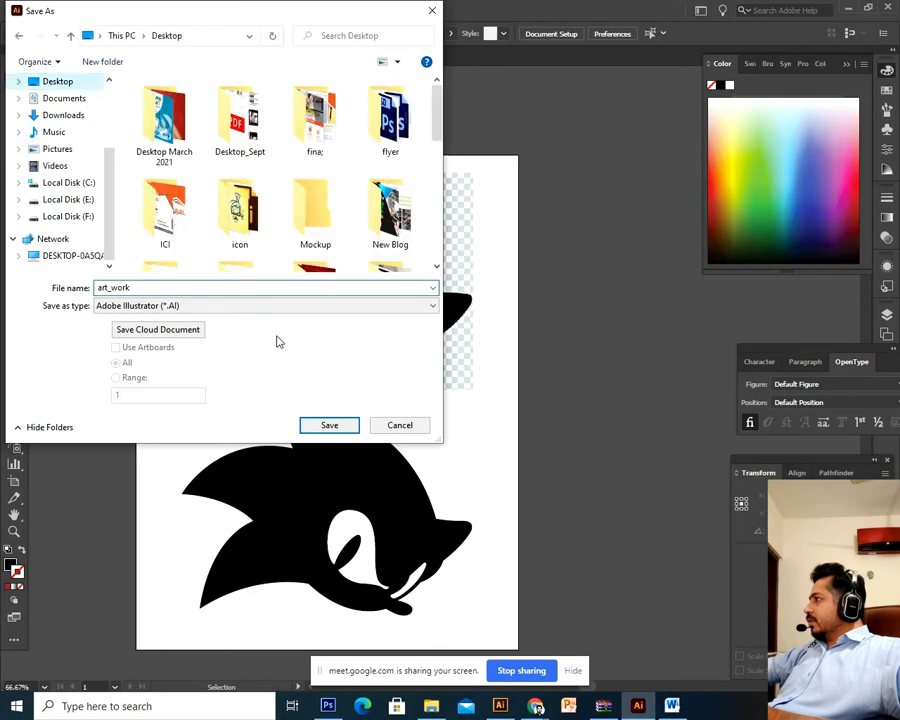
left_click(322, 428)
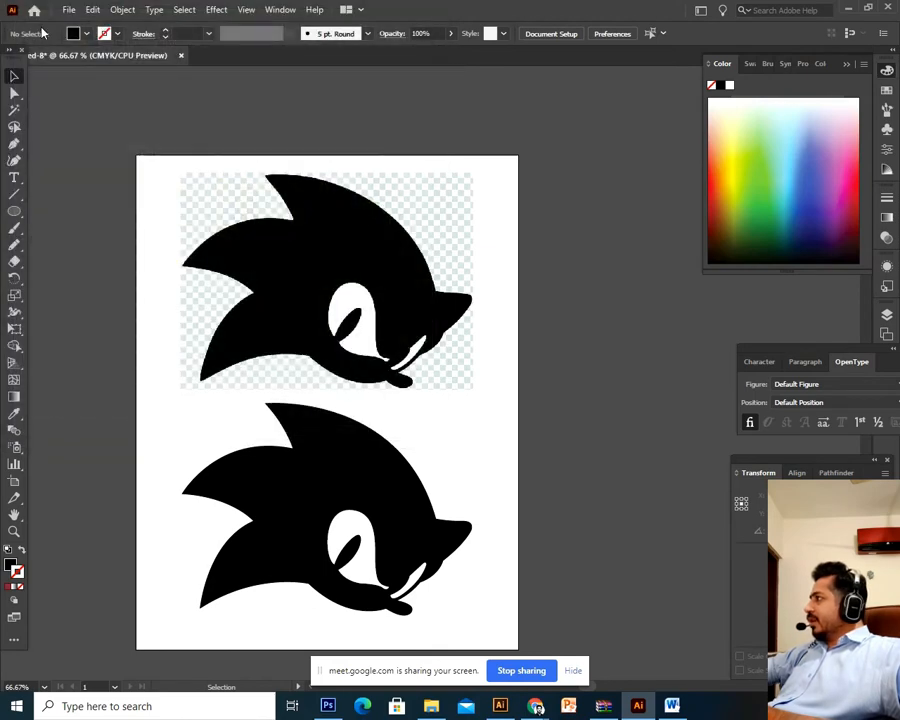
left_click(499, 549)
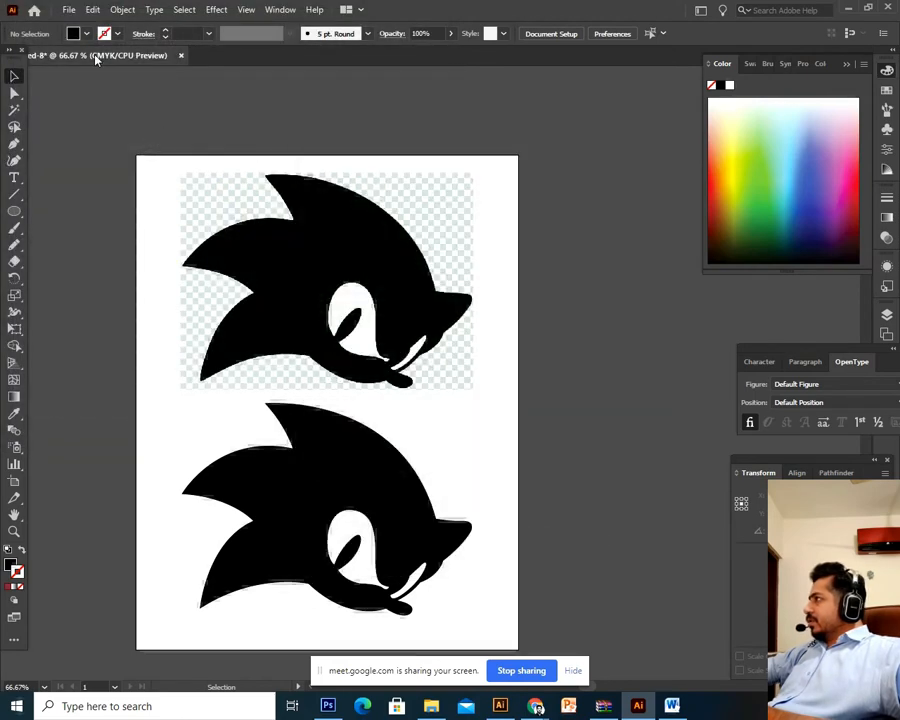
left_click(69, 10)
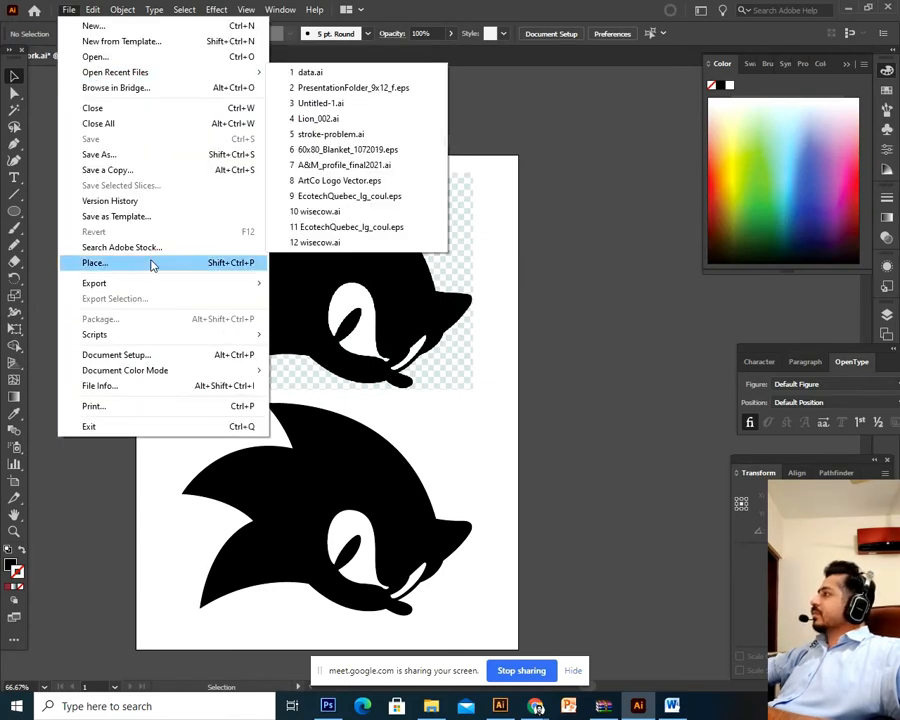
left_click(128, 156)
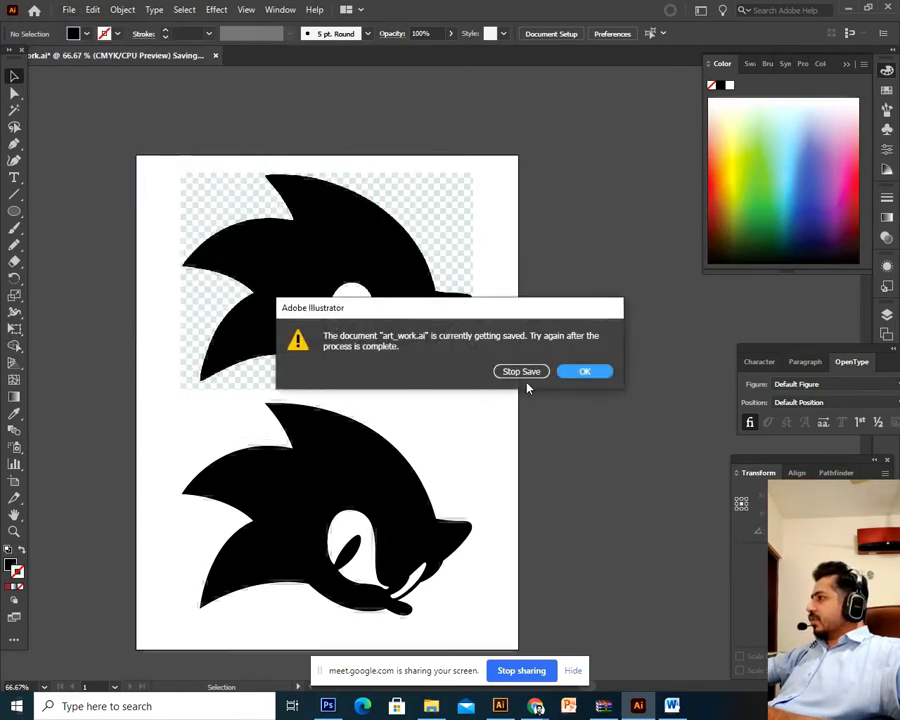
left_click(594, 372)
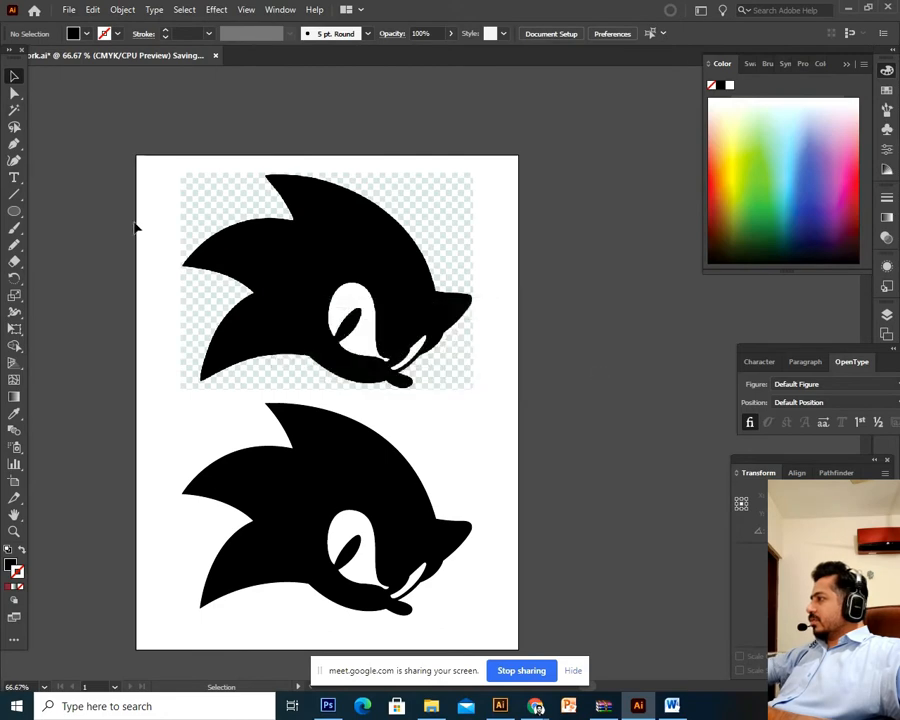
Step: Save the Sonic document to the Desktop as an Adobe PDF named art_work.pdf, using the [Illustrator Default] preset
left_click(69, 10)
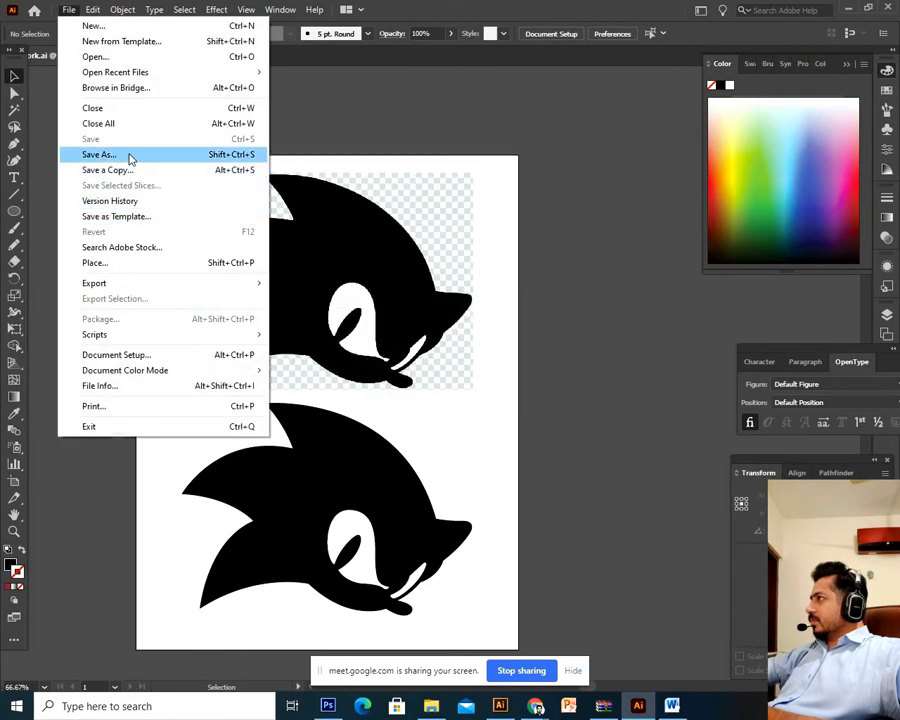
left_click(129, 156)
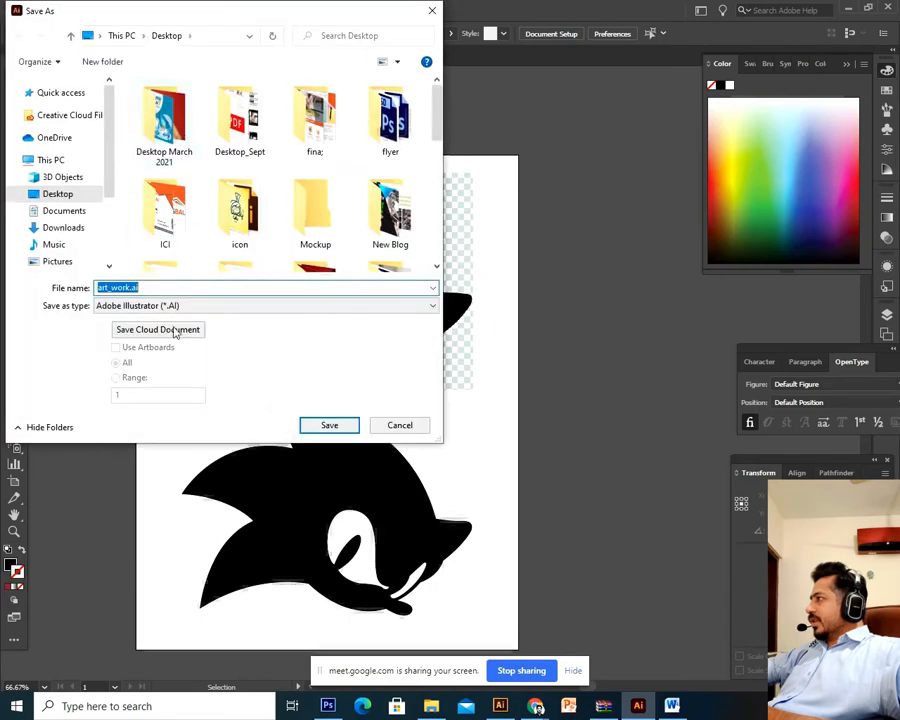
left_click(174, 306)
left_click(170, 327)
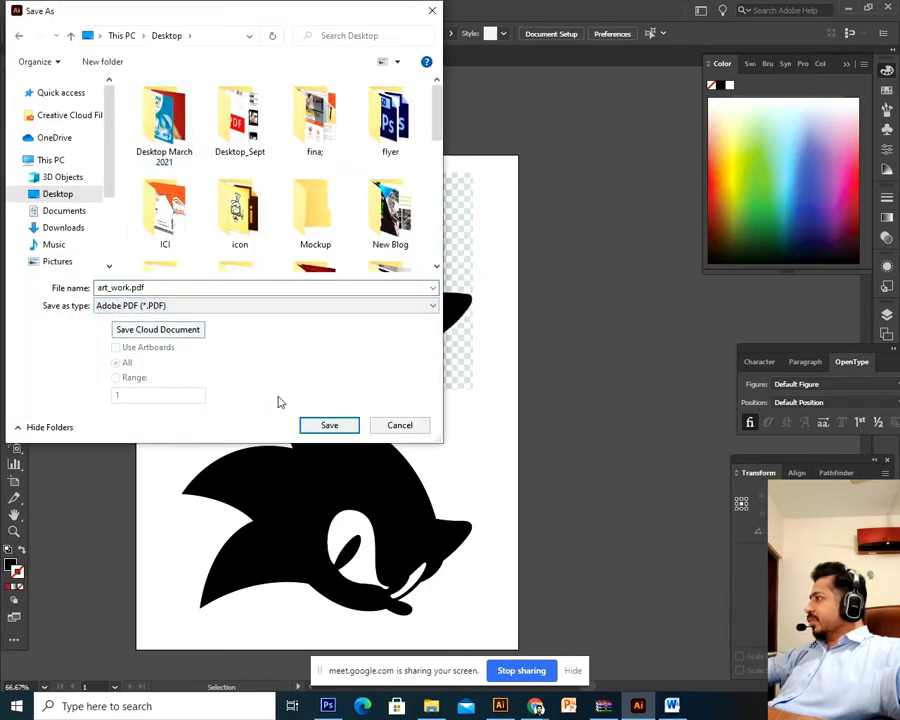
left_click(328, 425)
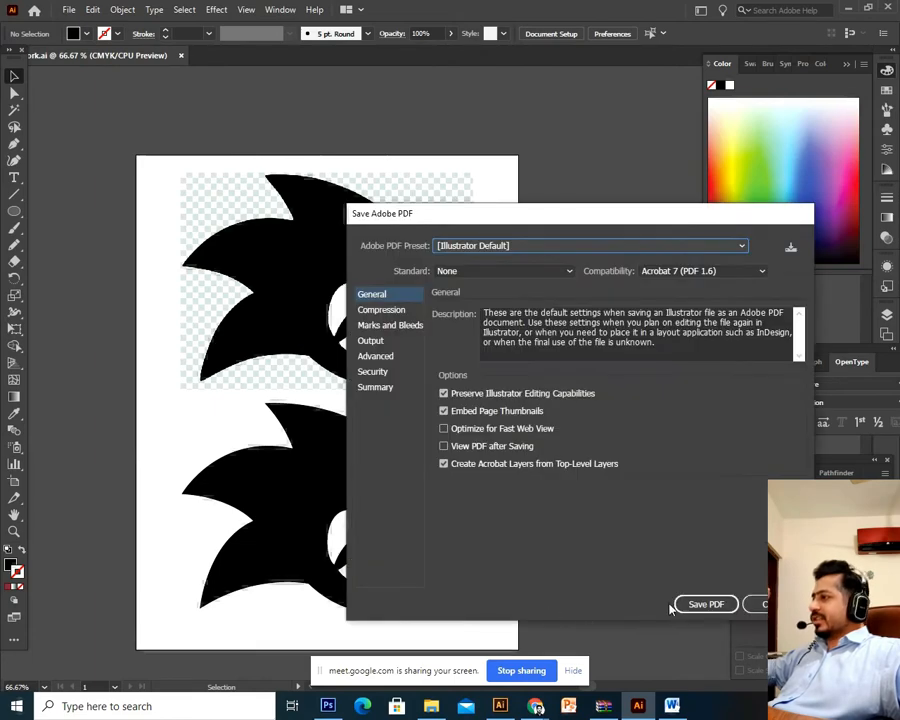
left_click(705, 604)
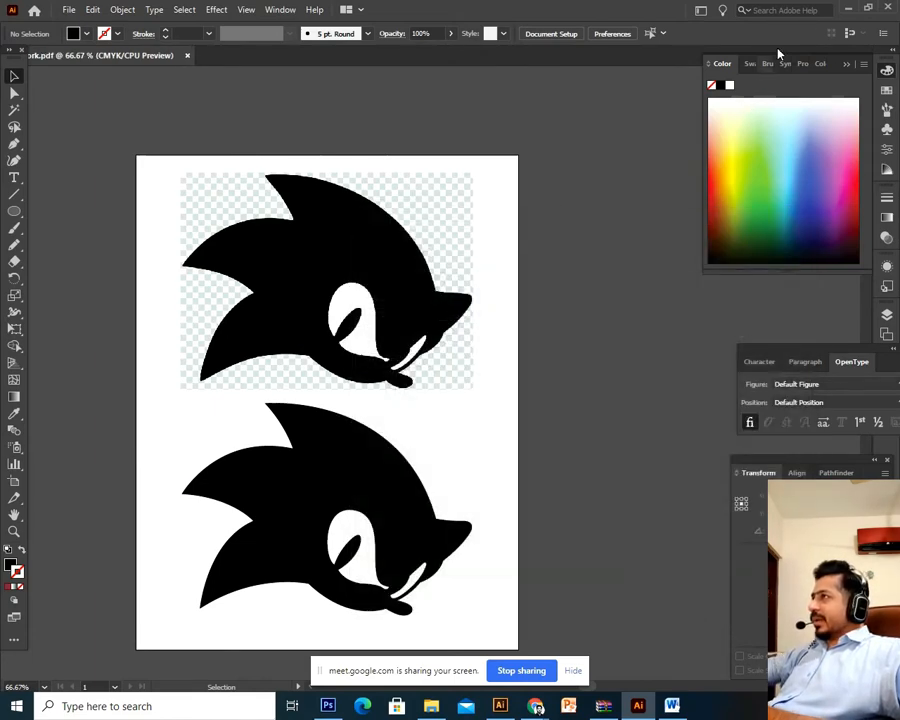
Step: Minimize the open program windows and open art_work.pdf from the Desktop in Chrome
left_click(852, 10)
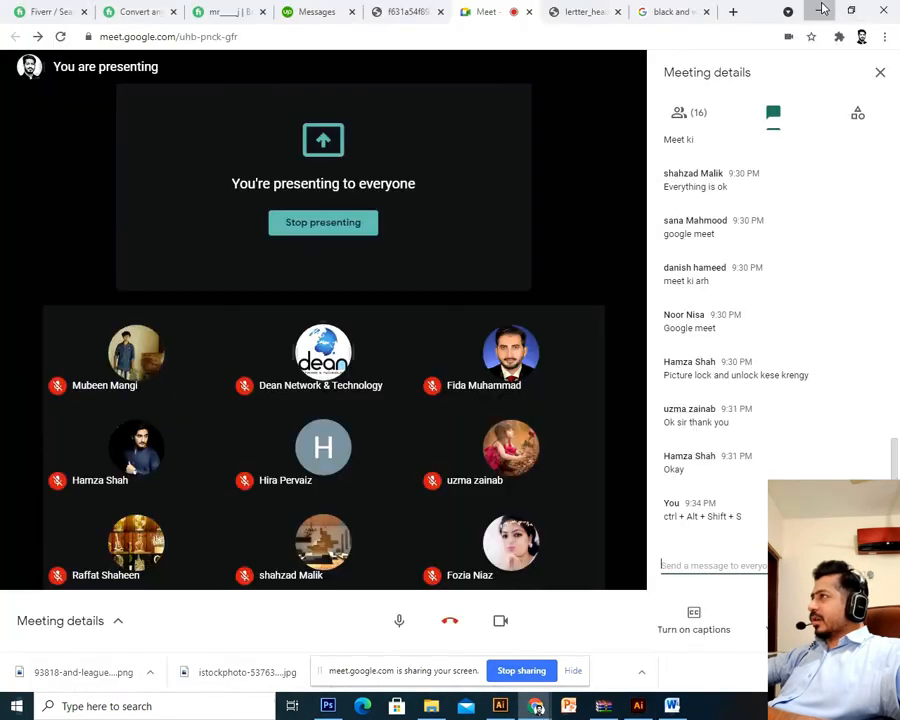
left_click(819, 10)
left_click(836, 7)
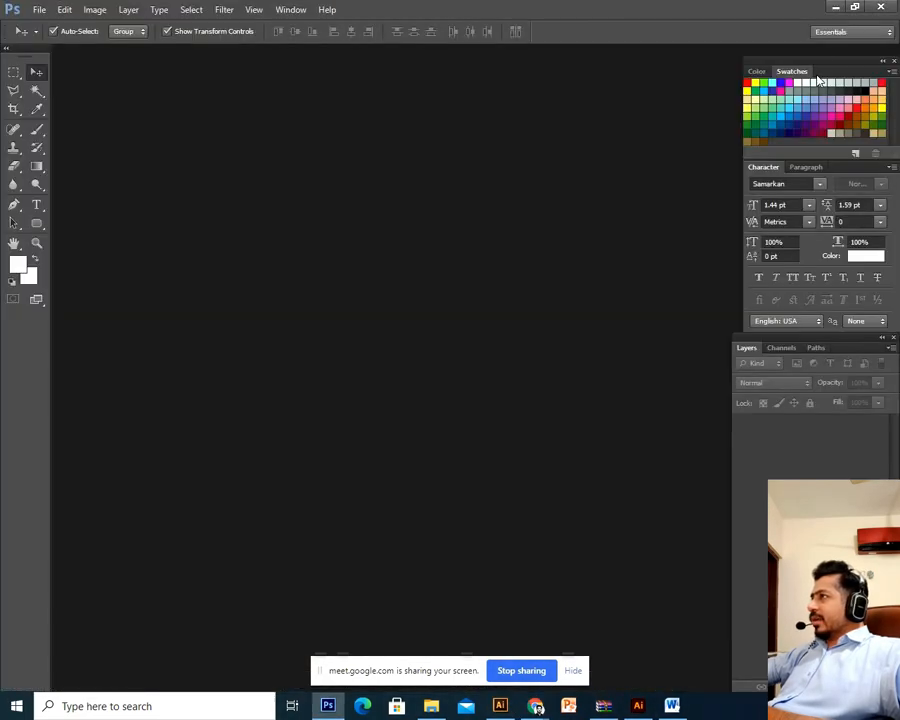
left_click(836, 7)
left_click_drag(604, 664, 745, 6)
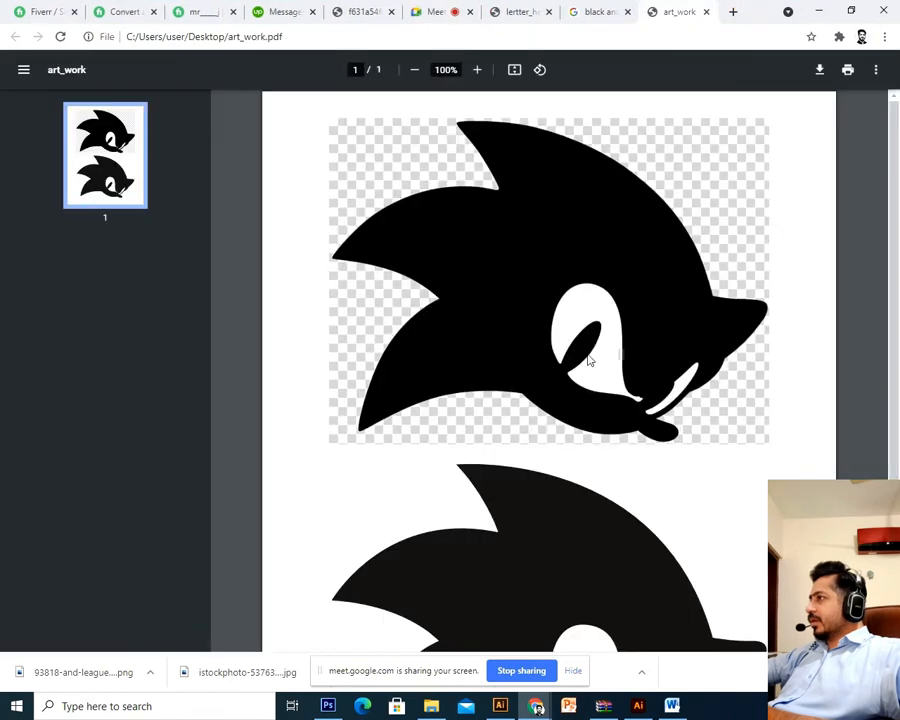
Step: Examine the edges of the original and traced Sonic heads in the PDF at up to 500% magnification
scroll(587, 407, "up", 7)
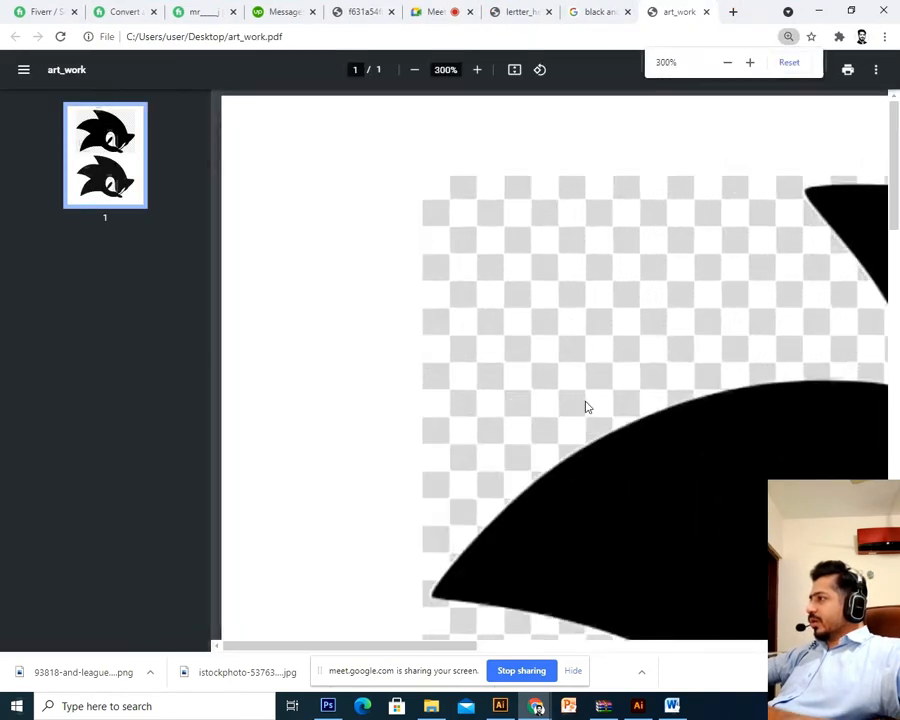
left_click_drag(422, 649, 597, 649)
scroll(470, 267, "down", 2)
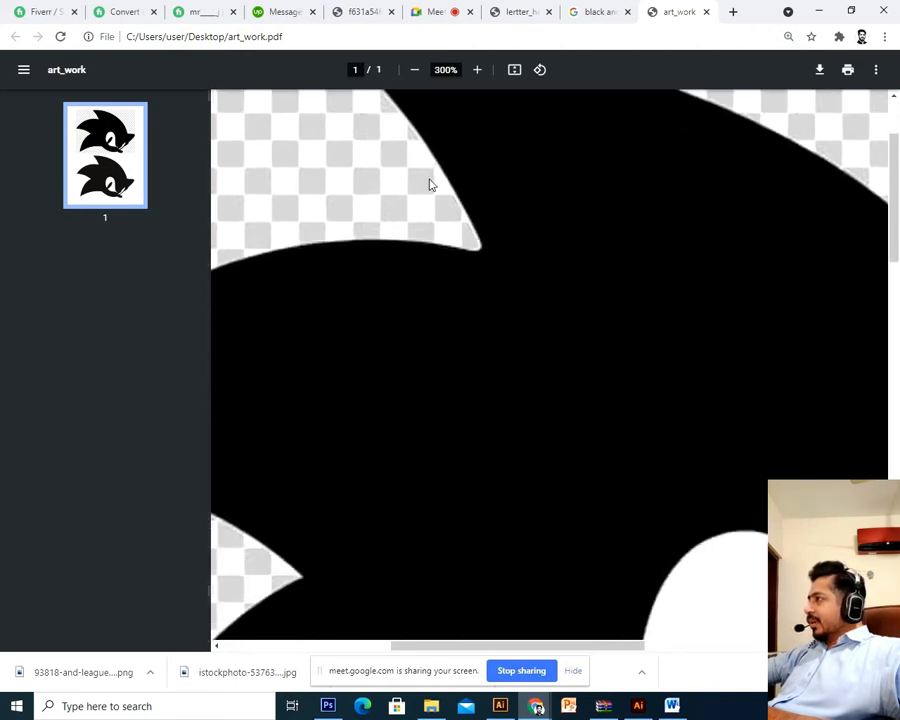
scroll(410, 204, "up", 2)
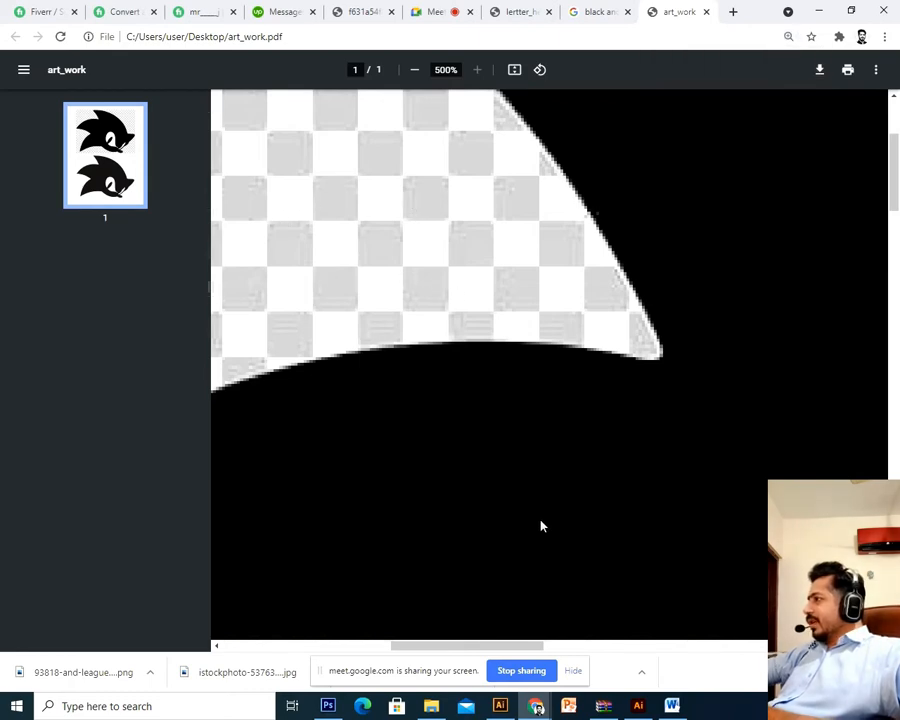
scroll(555, 365, "down", 15)
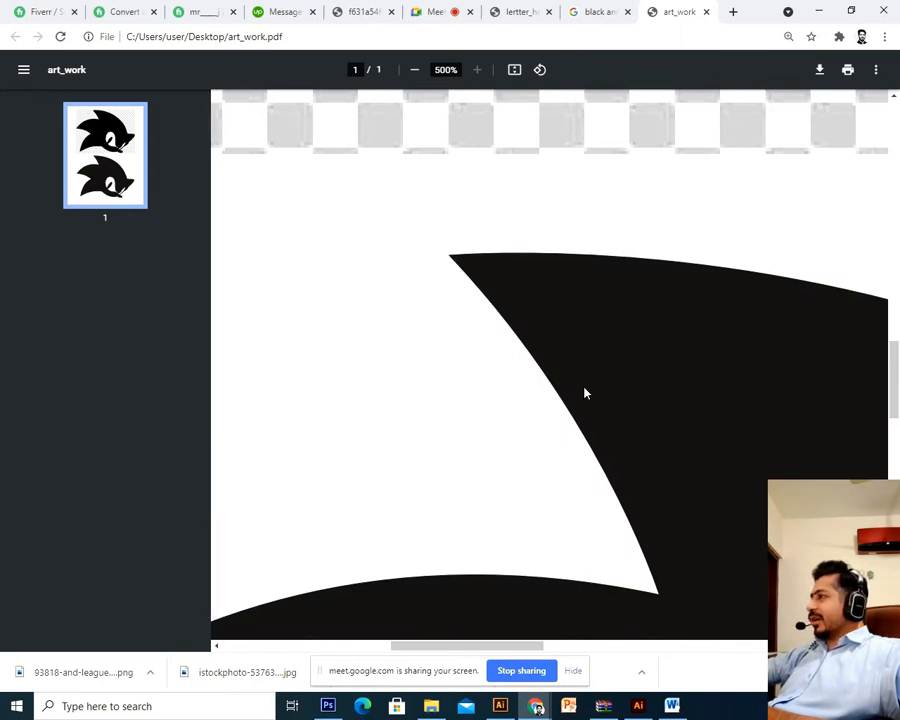
scroll(584, 392, "down", 1)
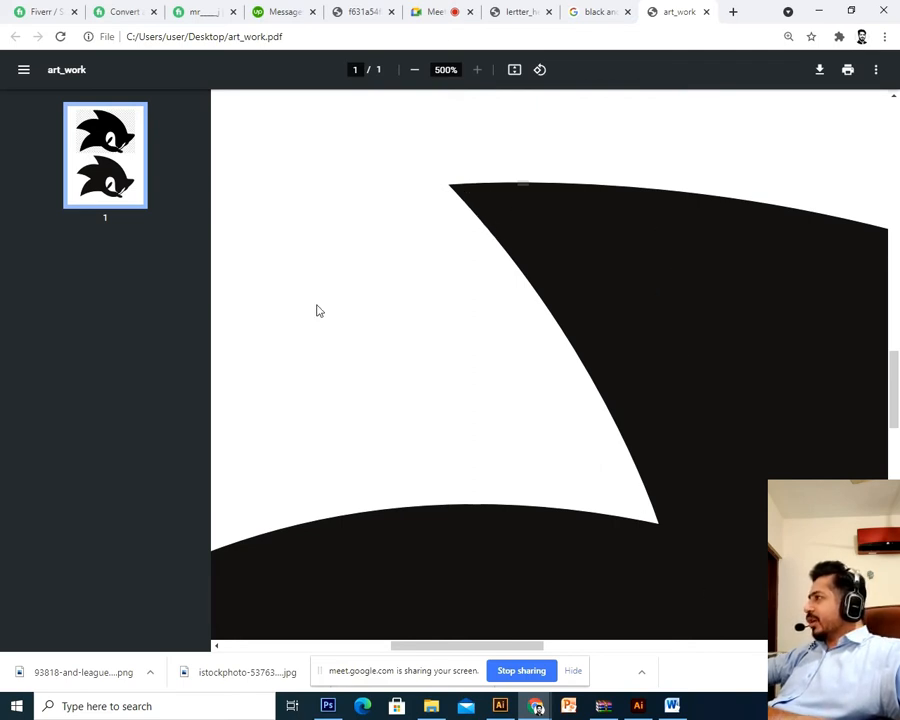
scroll(318, 309, "up", 5)
left_click_drag(518, 648, 666, 650)
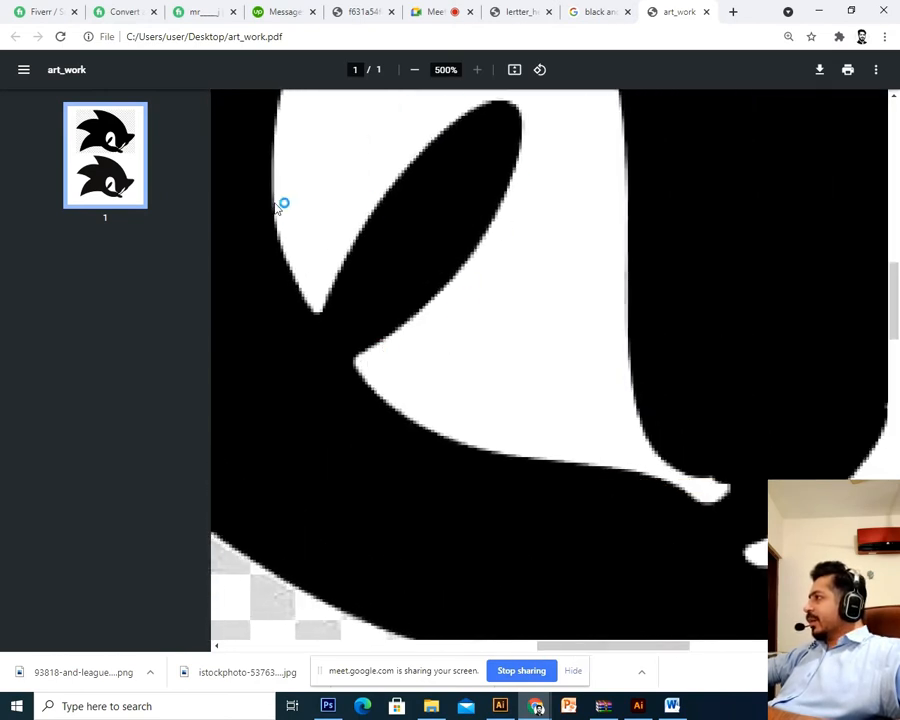
scroll(620, 323, "down", 10)
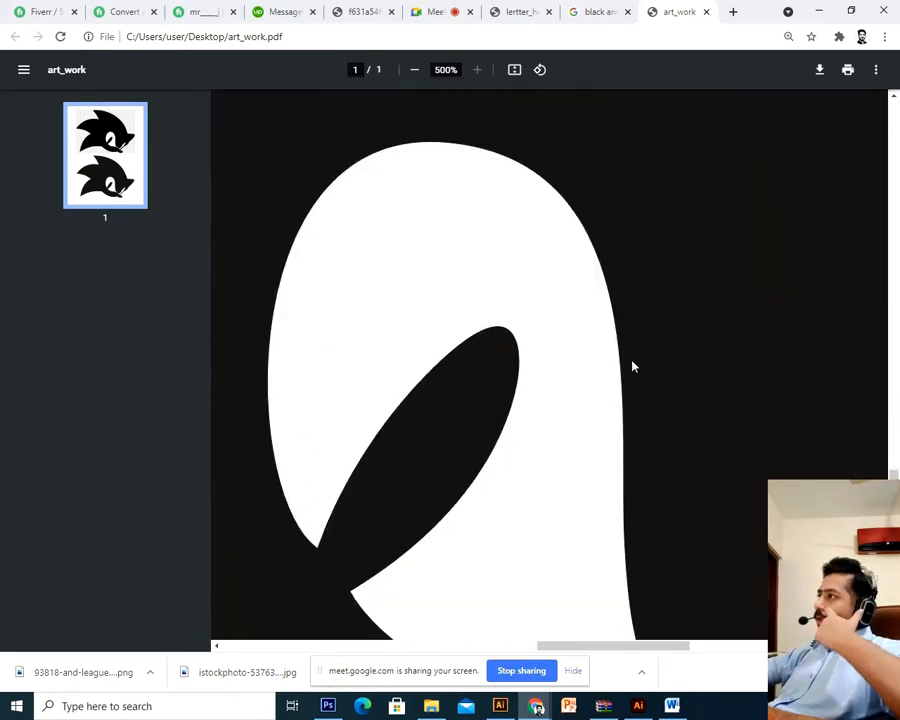
scroll(630, 365, "down", 5)
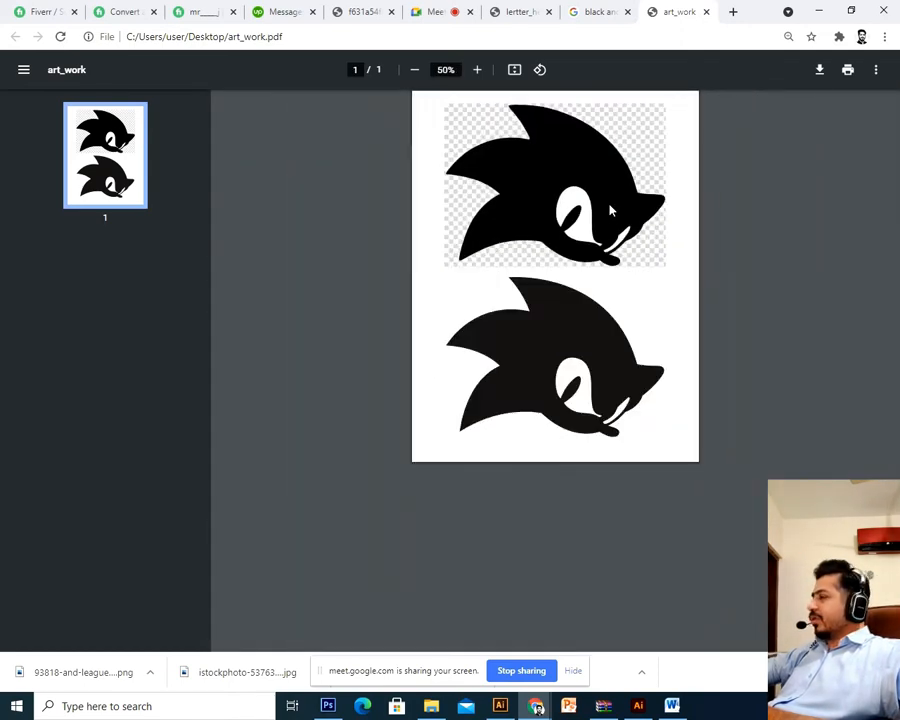
scroll(605, 347, "up", 2)
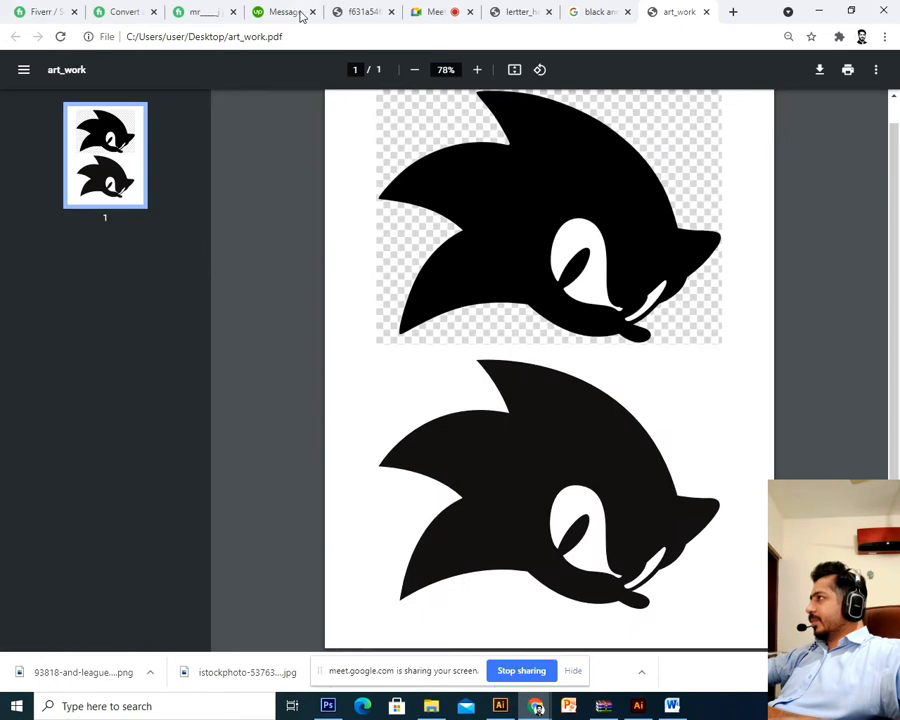
Step: Check the Google Meet session's chat and return to the art_work PDF
left_click(453, 12)
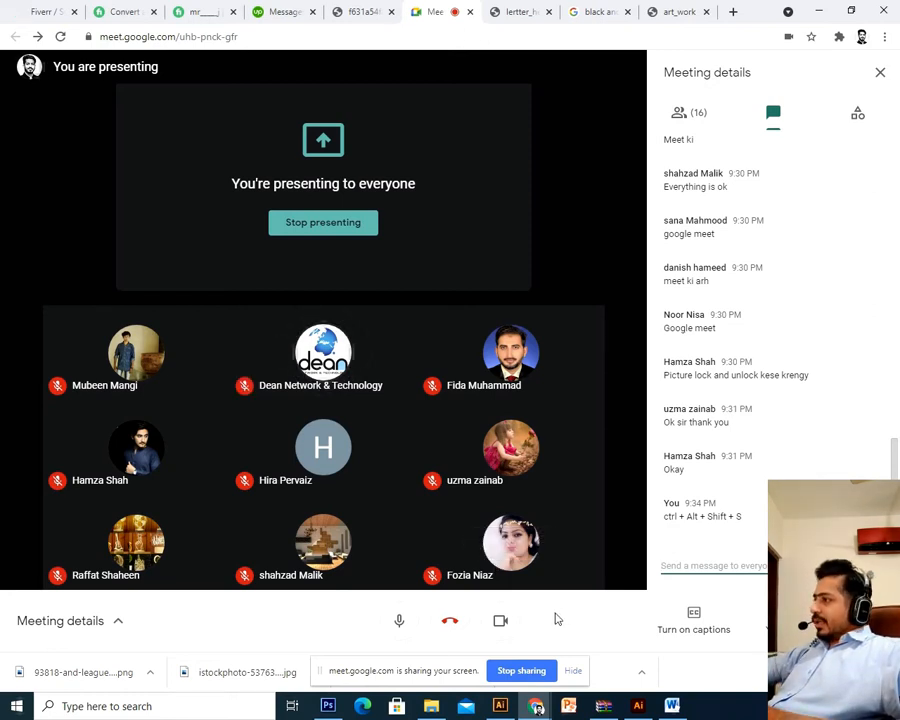
mouse_move(537, 706)
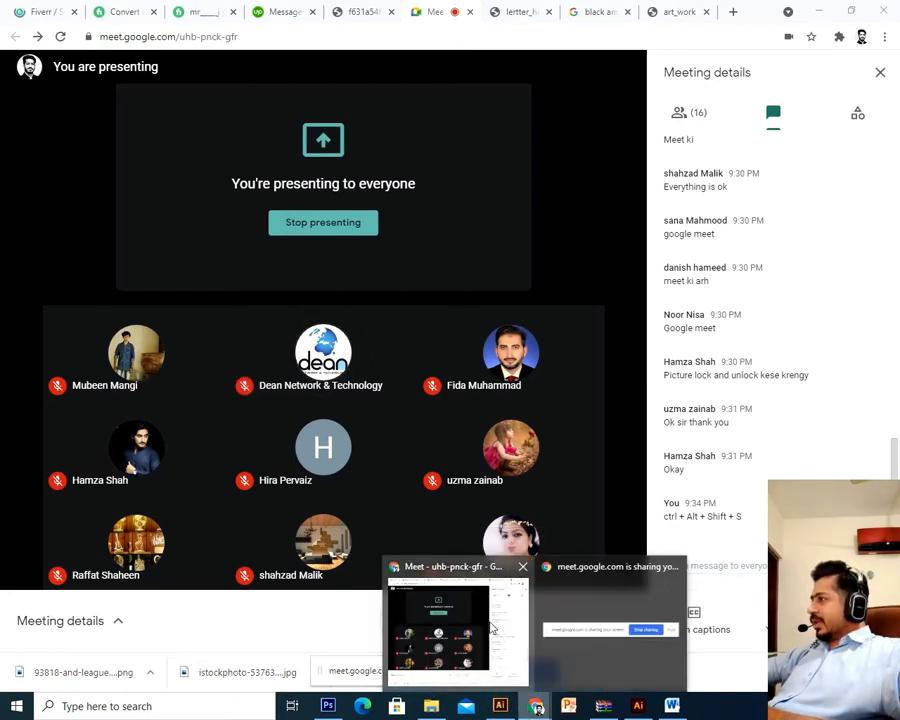
left_click(465, 620)
left_click(677, 9)
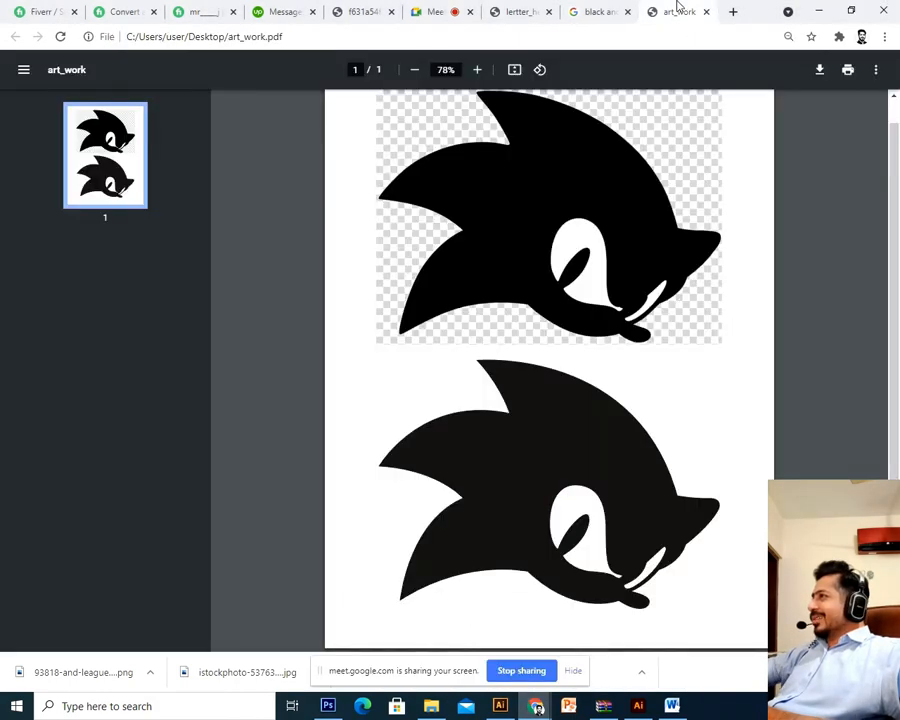
Step: Go to the crowned lion logo in the Google image results and open its downloaded PNG in Photoshop
left_click(615, 9)
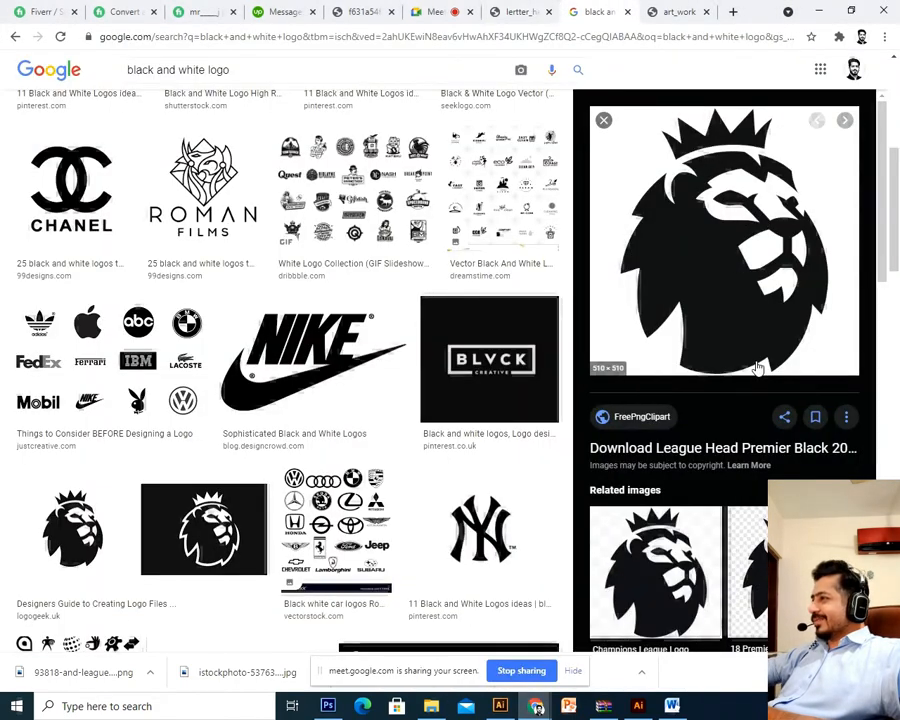
right_click(736, 280)
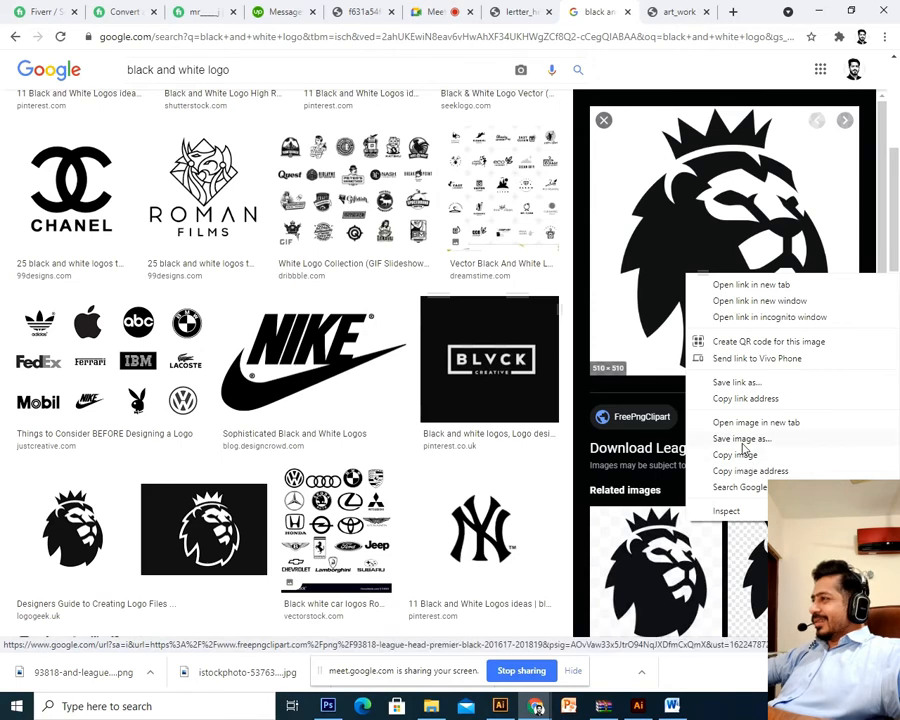
left_click(745, 456)
key("Return")
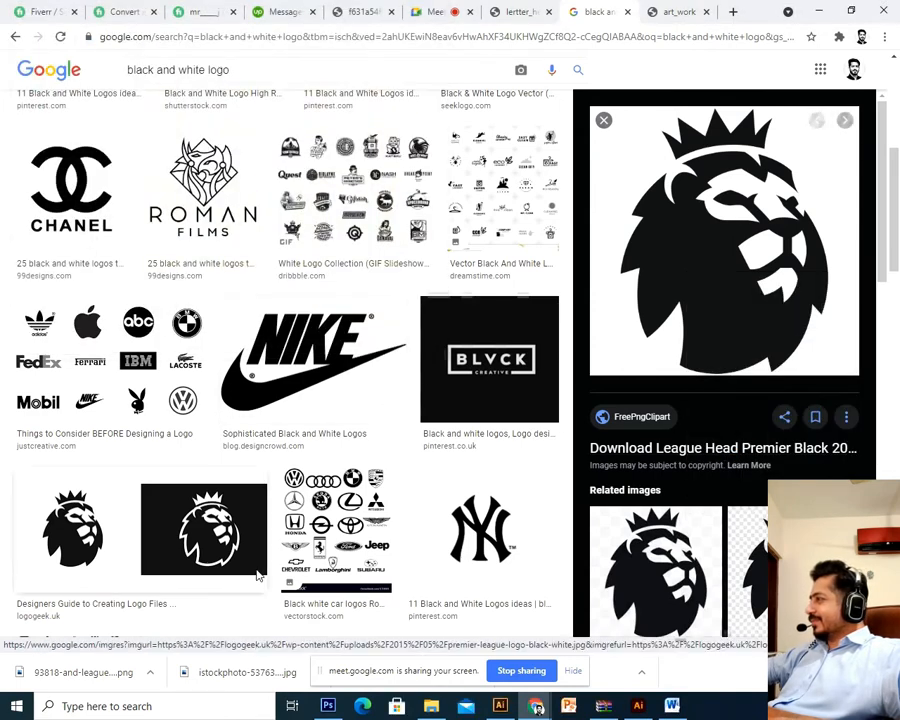
left_click_drag(108, 680, 310, 457)
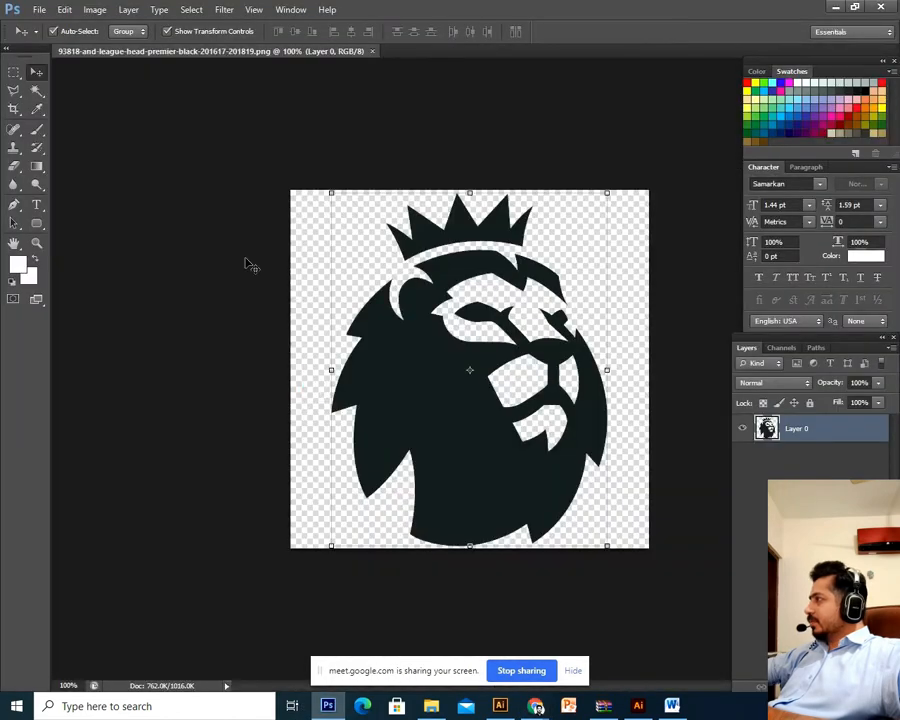
Step: Save the lion logo to the Desktop as a JPEG with Maximum quality and Baseline ("Standard") format, keeping its file name
left_click(42, 9)
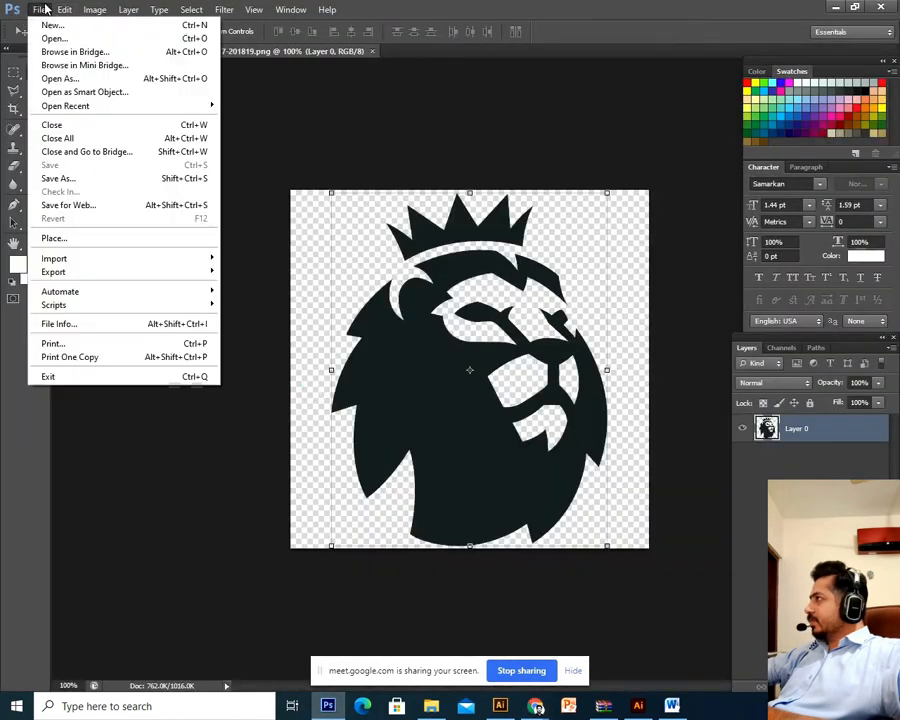
left_click(60, 178)
left_click(480, 517)
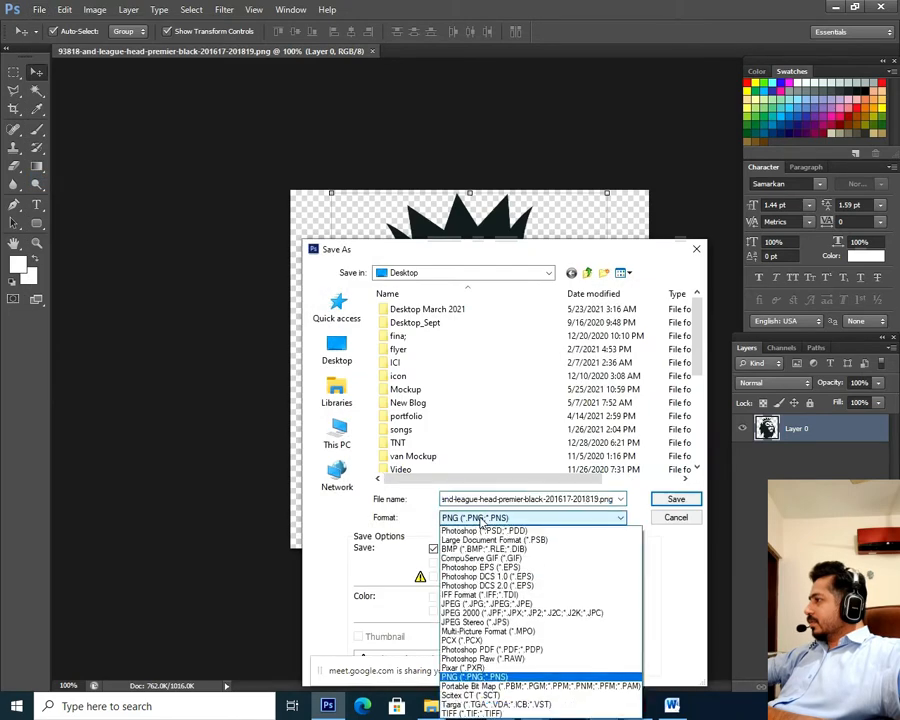
left_click(467, 605)
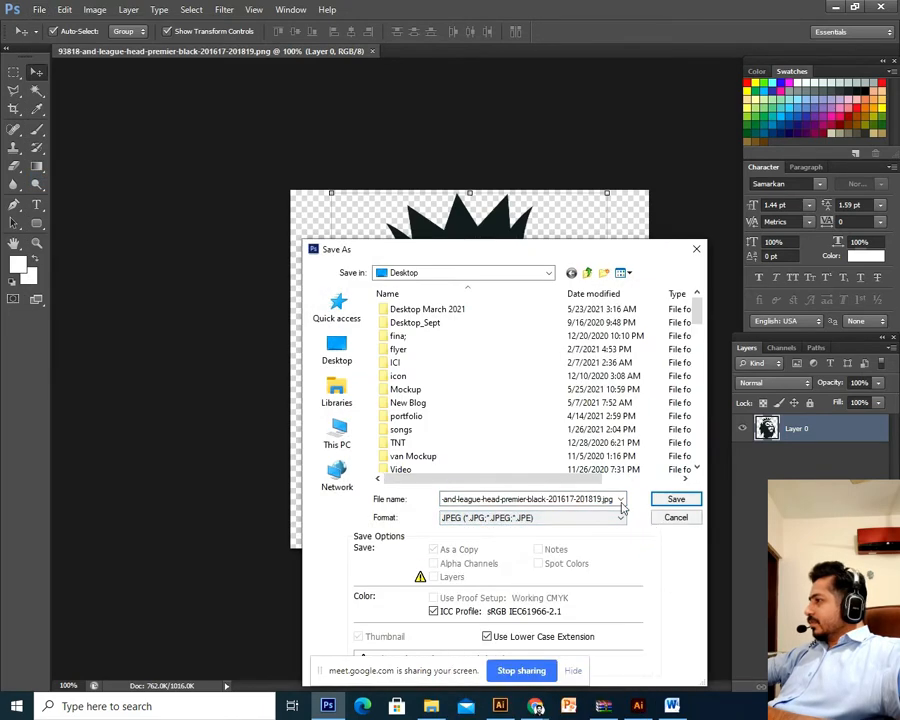
left_click(667, 499)
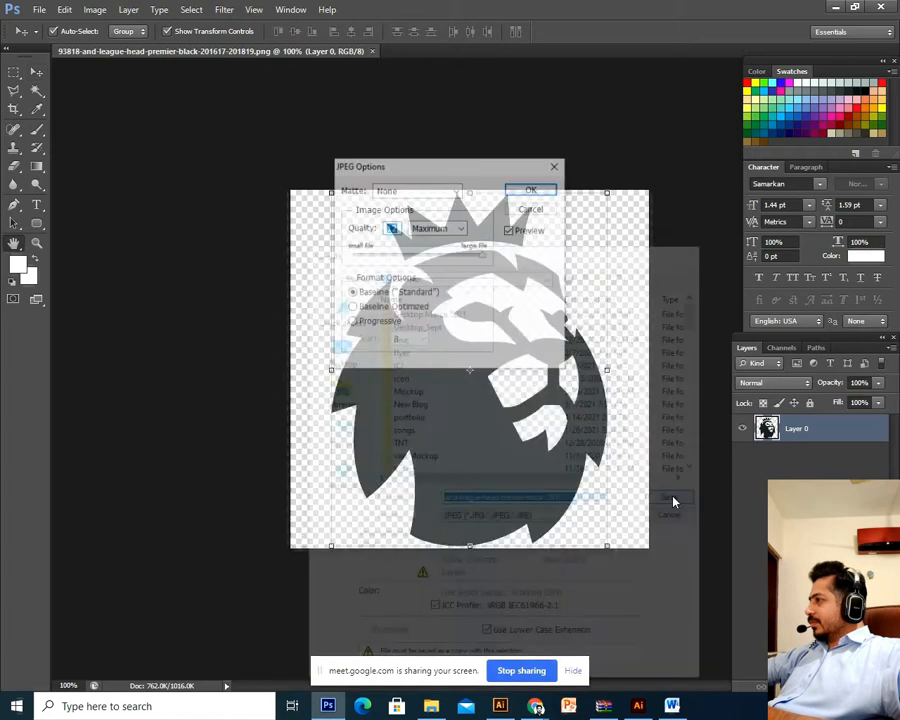
left_click(533, 190)
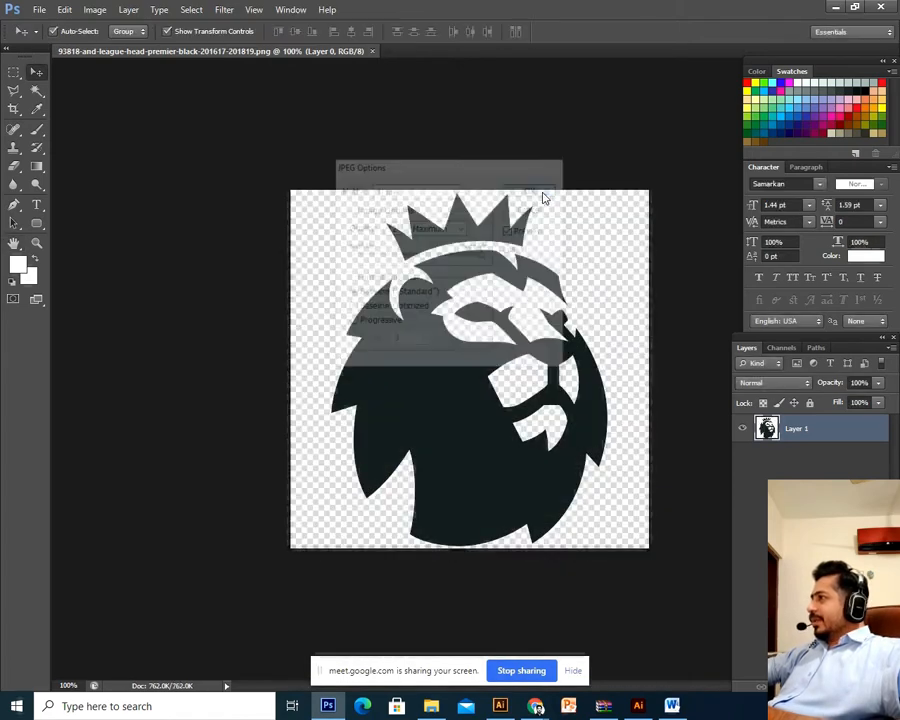
Step: Switch back to Google Meet in Chrome and open the Pinterest link posted in the meeting chat
left_click(835, 8)
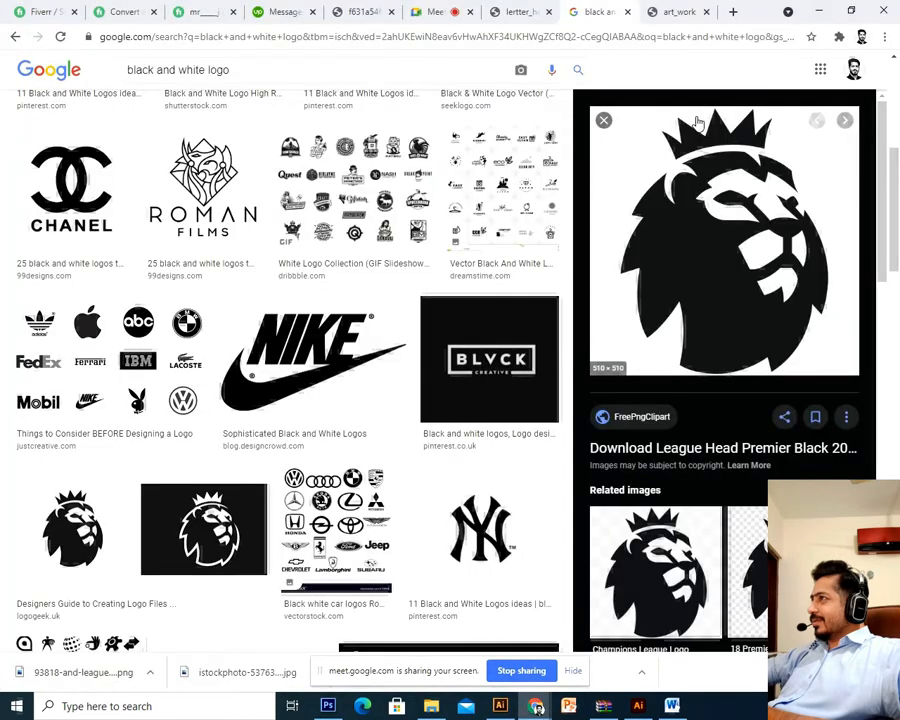
left_click(665, 10)
left_click(524, 10)
left_click(435, 11)
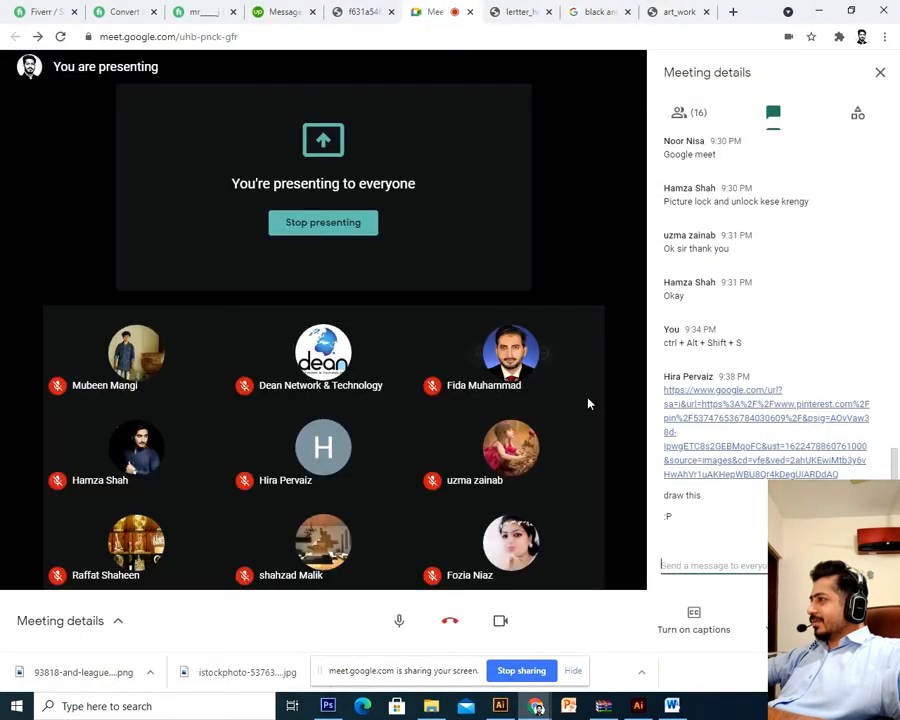
left_click(722, 424)
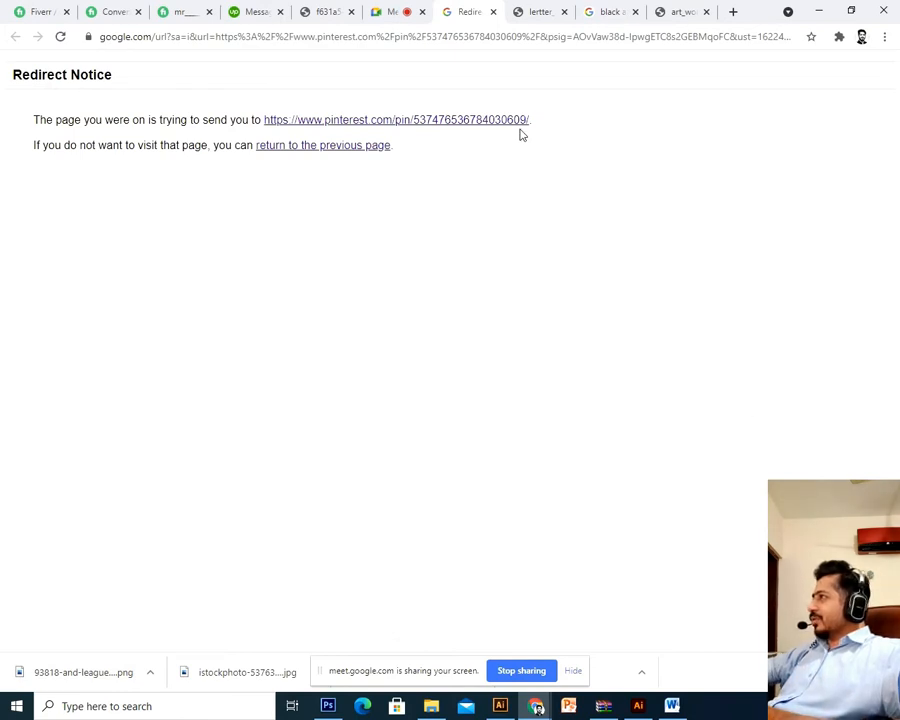
Step: Check the Google Meet chat again and look through the other open browser pages
left_click(406, 9)
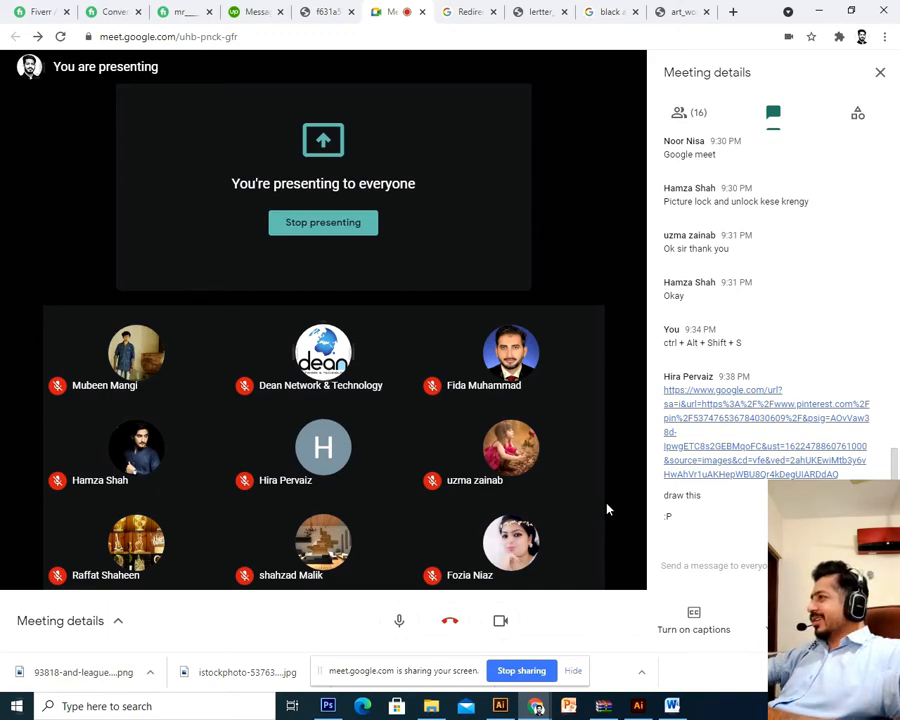
left_click(609, 10)
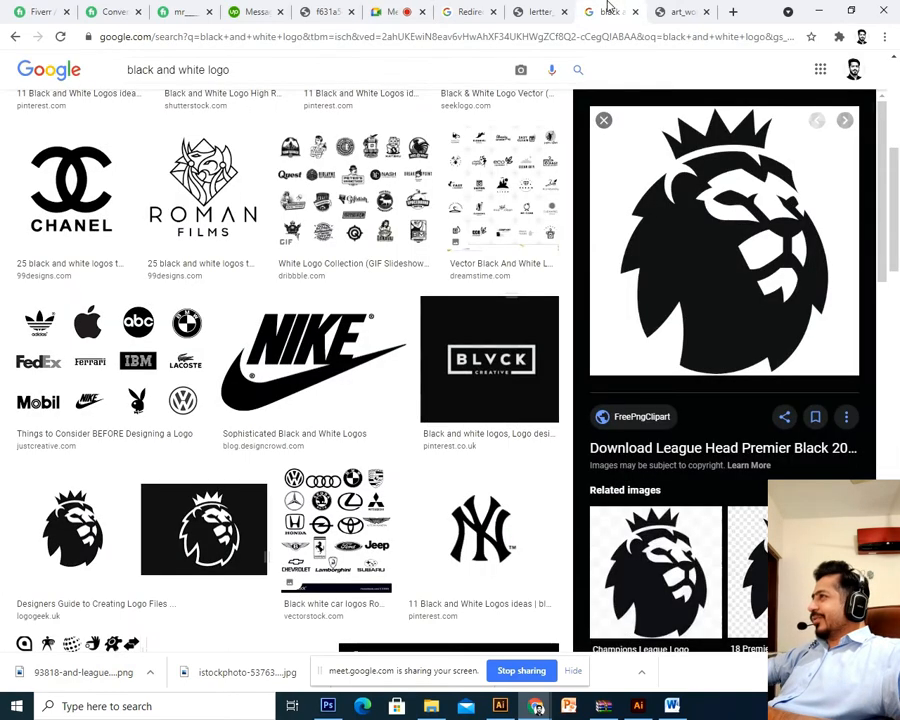
left_click(541, 9)
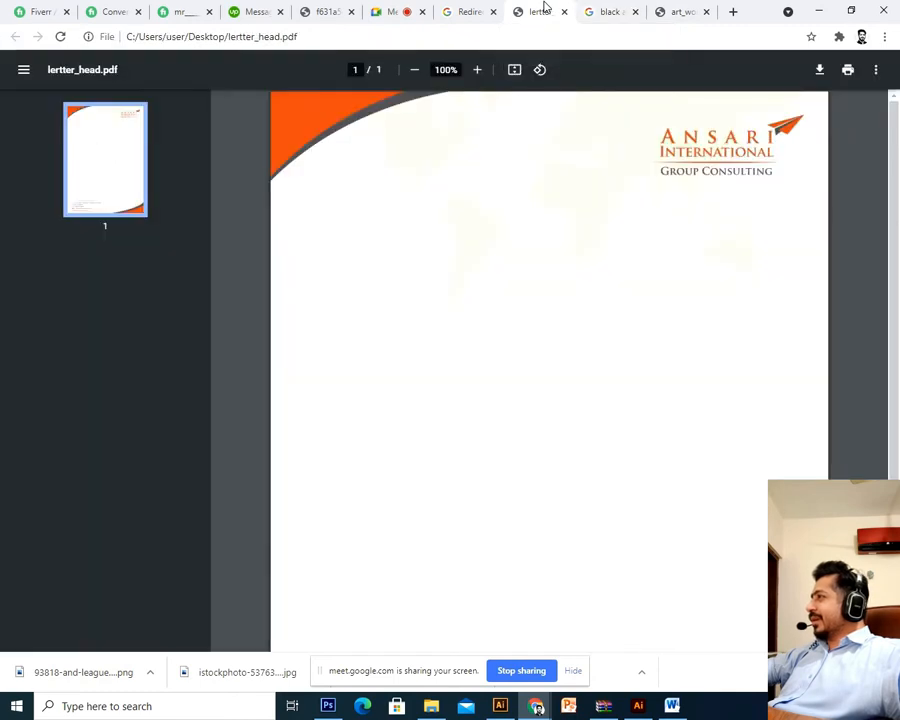
left_click(464, 9)
left_click(383, 9)
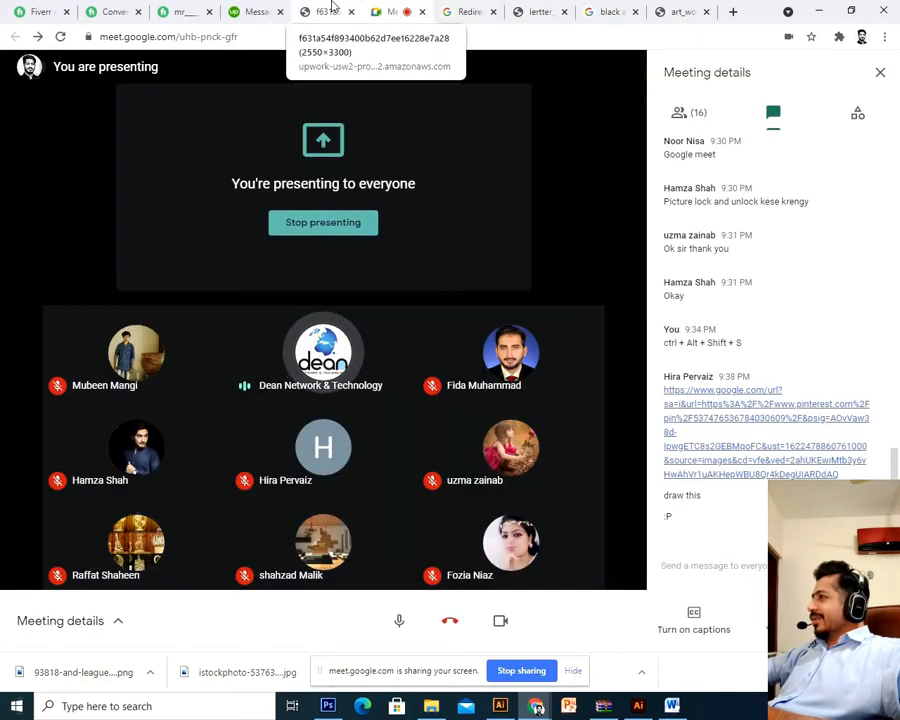
left_click(330, 9)
left_click(368, 9)
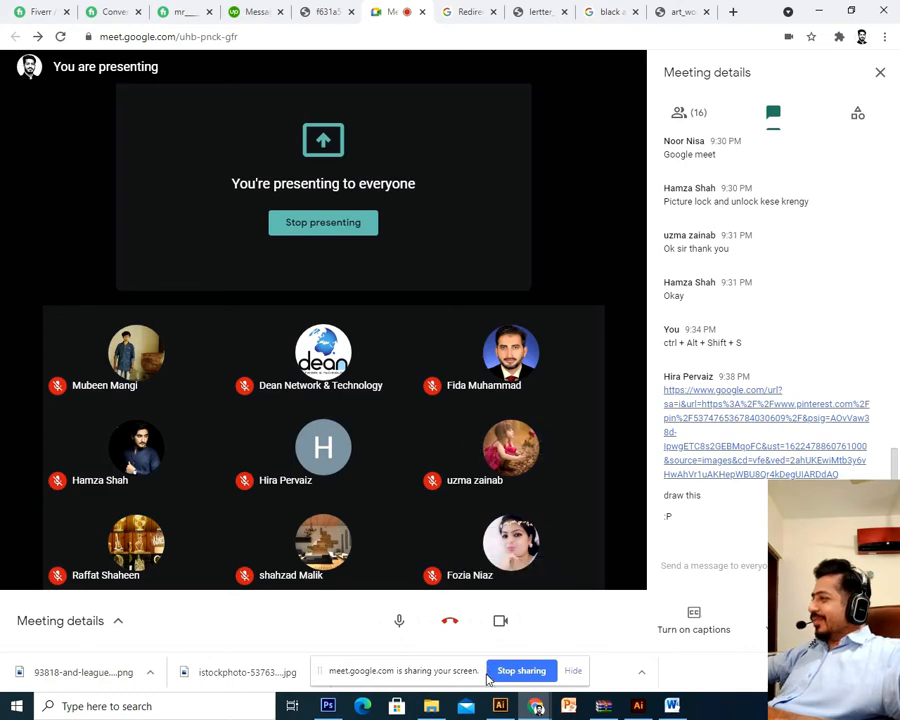
Step: Place the crowned lion JPEG from the Desktop into the art_work.pdf document open in Illustrator
left_click(818, 10)
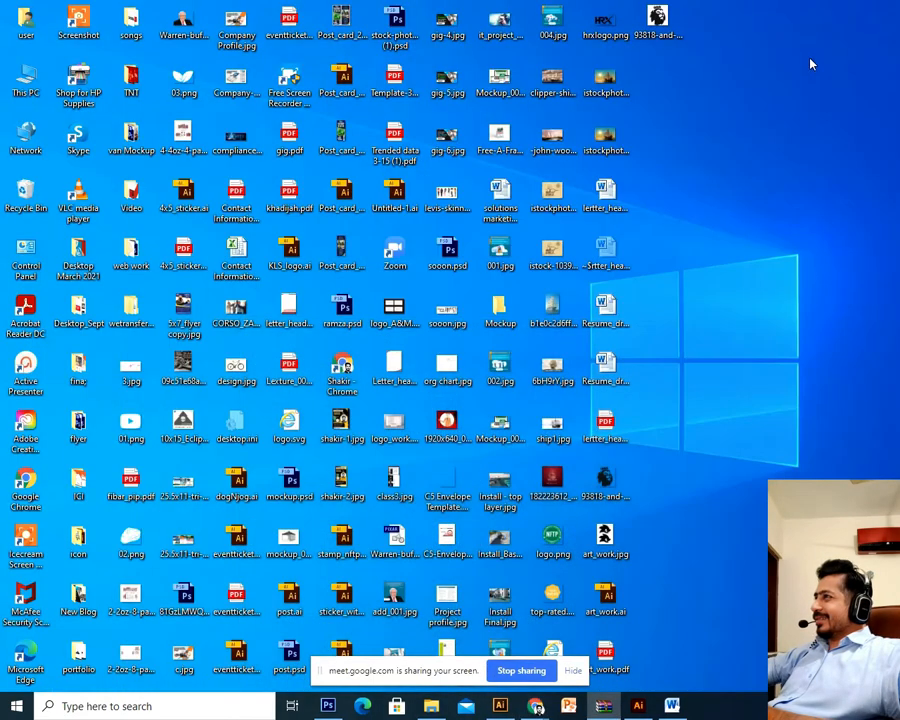
left_click(657, 20)
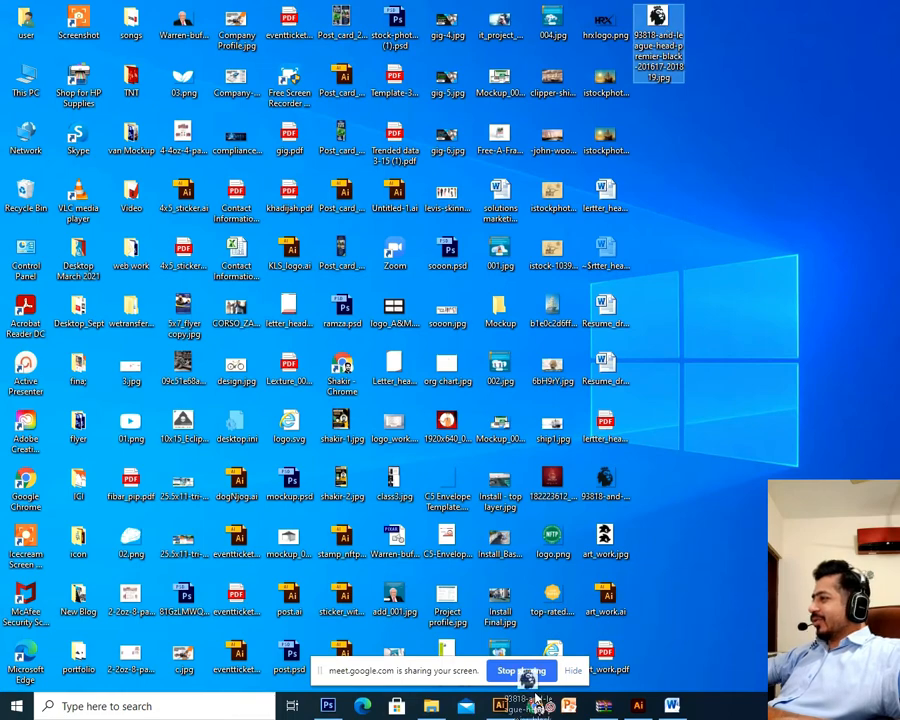
left_click(499, 706)
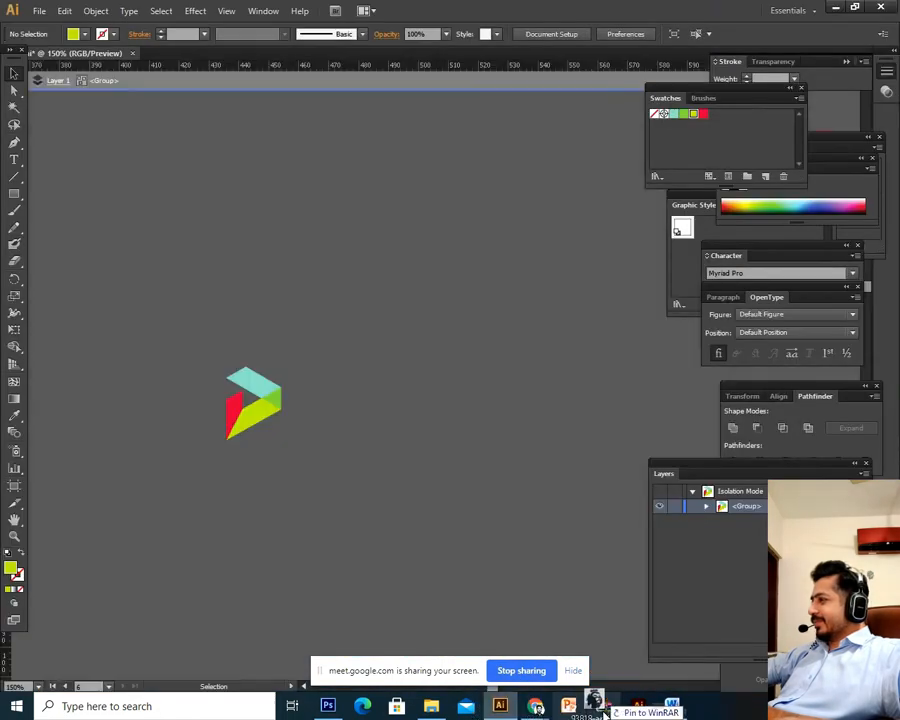
left_click(632, 706)
left_click_drag(643, 712, 603, 474)
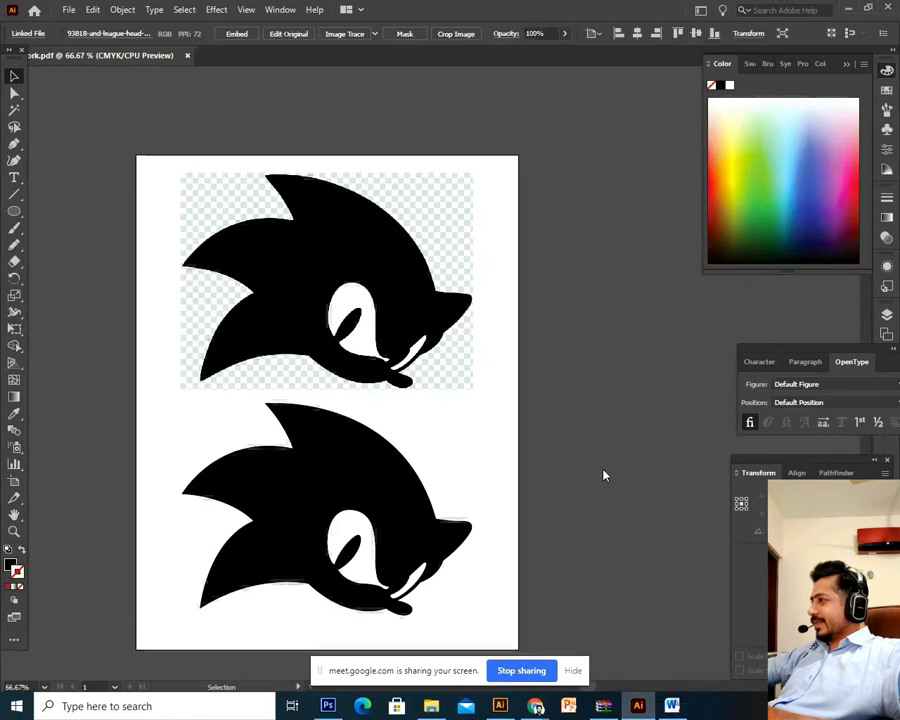
Step: Delete the hedgehog head reference image and its traced copy from the artboard
left_click(372, 288)
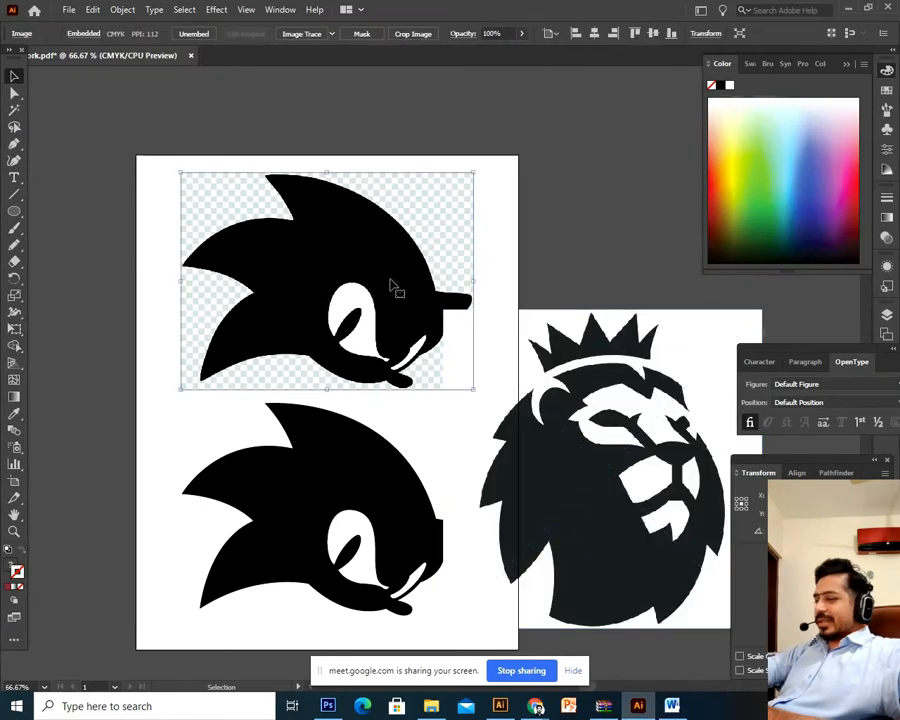
key("Delete")
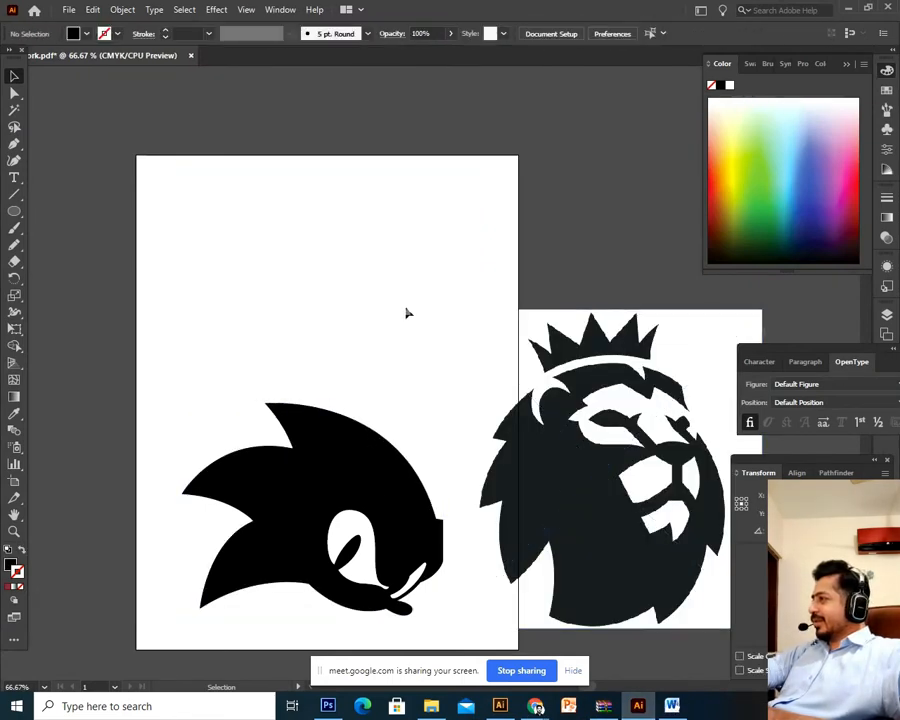
left_click_drag(426, 305, 287, 630)
key("Delete")
Step: Move the lion image onto the artboard and scale it down proportionally to about two thirds of its size
left_click(575, 548)
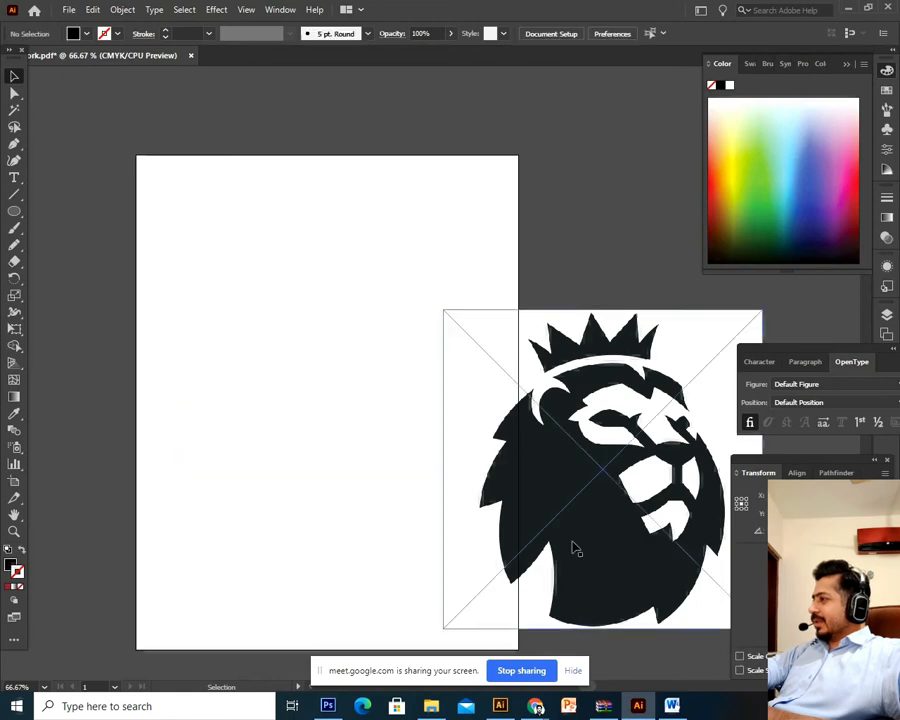
left_click_drag(575, 548, 299, 439)
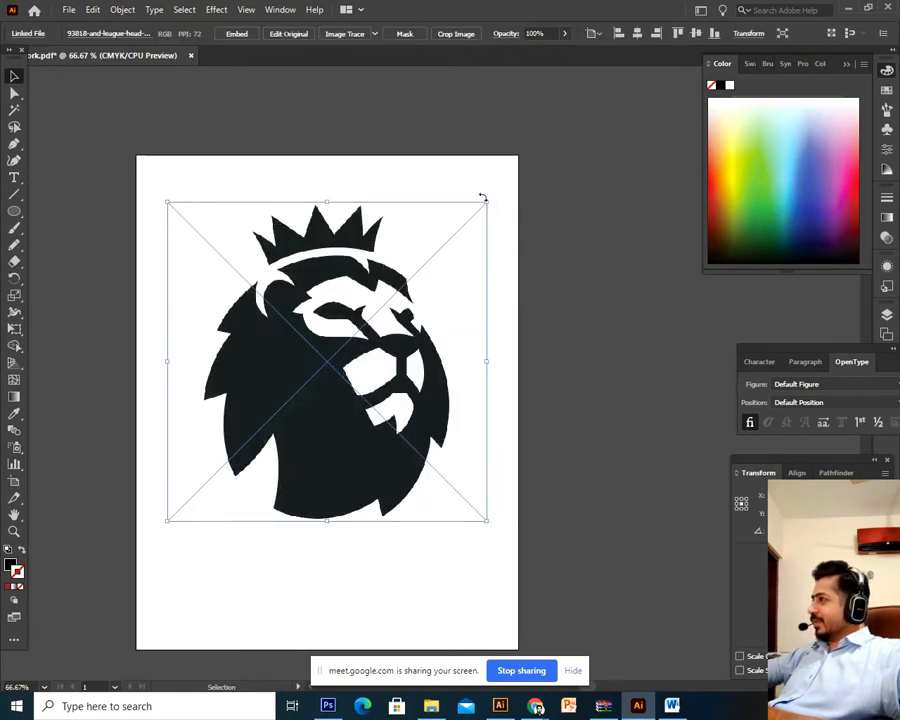
left_click_drag(482, 198, 428, 251)
left_click_drag(333, 404, 474, 462)
Step: Lock the lion image and test with selection marquees that it can no longer be selected
key("ctrl+2")
left_click_drag(539, 186, 155, 425)
left_click_drag(124, 186, 373, 437)
left_click_drag(150, 151, 446, 532)
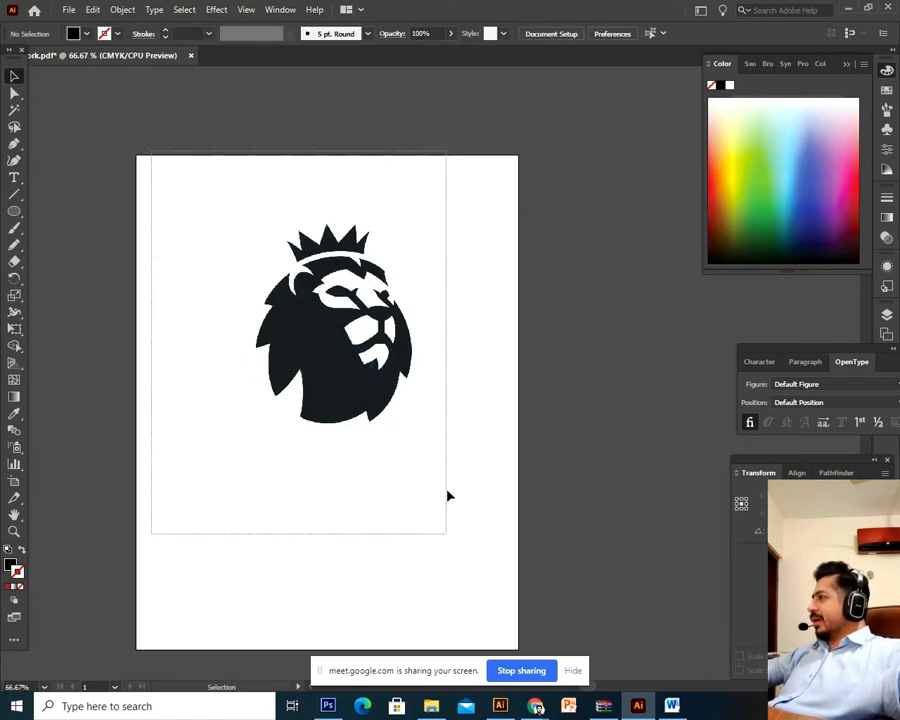
left_click_drag(463, 242, 26, 546)
left_click_drag(267, 209, 229, 396)
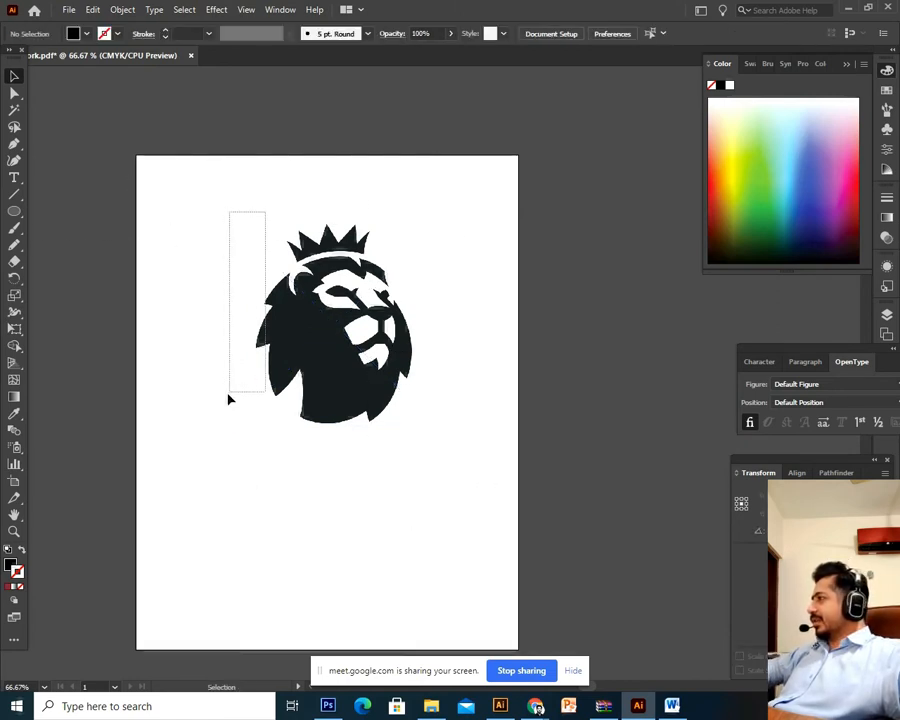
Step: Try to trace the lion's crown with the Pen tool using a black fill, starting at its leftmost tip
left_click(14, 143)
scroll(476, 436, "up", 4)
left_click_drag(408, 263, 480, 423)
scroll(480, 423, "up", 3)
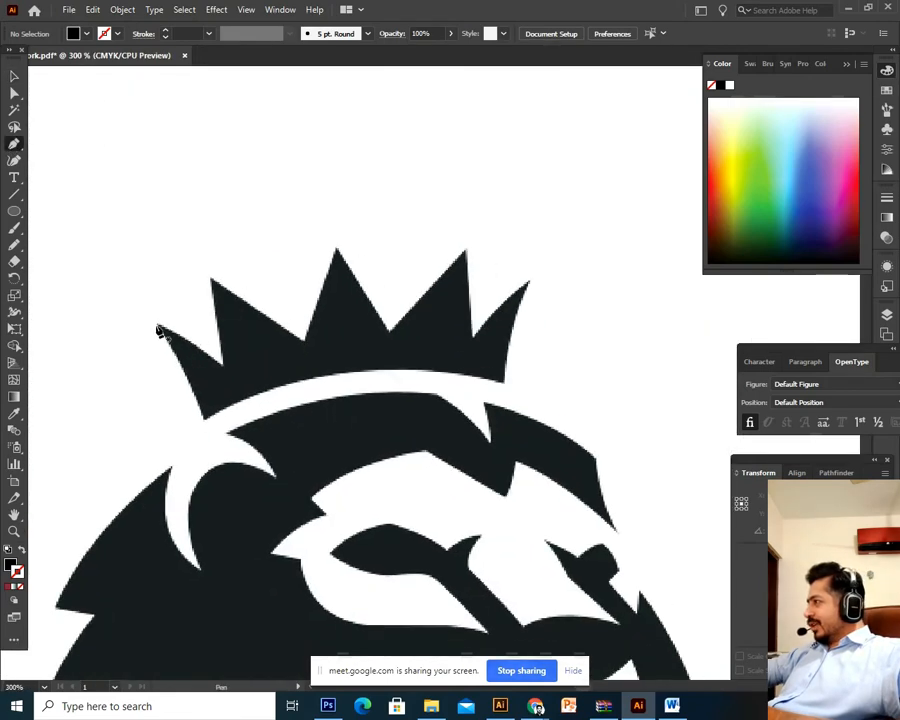
left_click_drag(156, 326, 204, 422)
left_click(193, 372)
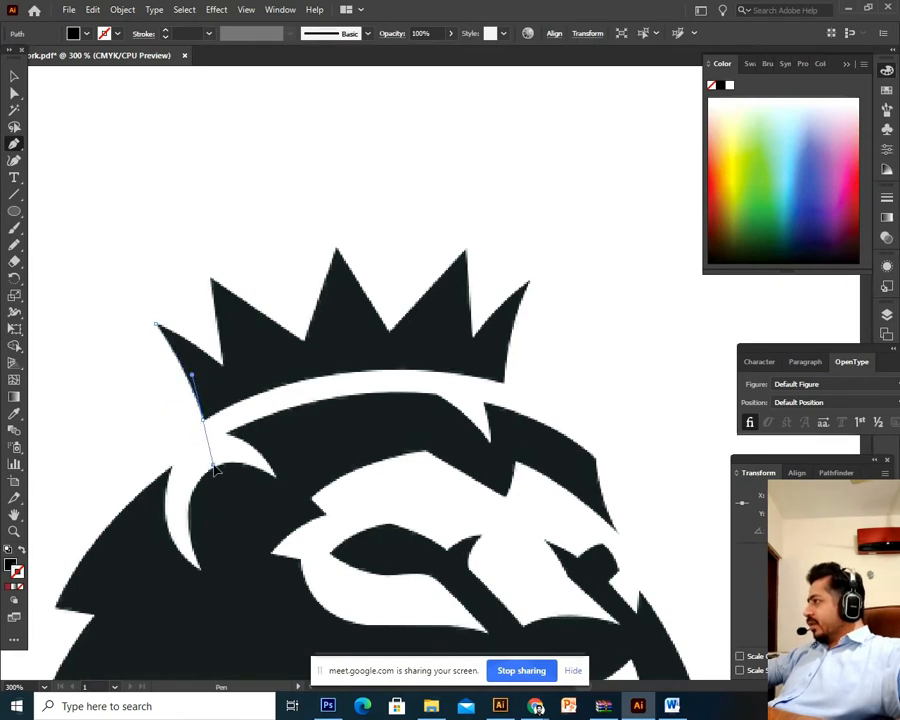
left_click_drag(214, 469, 205, 423)
left_click_drag(500, 388, 709, 424)
left_click_drag(508, 392, 512, 397)
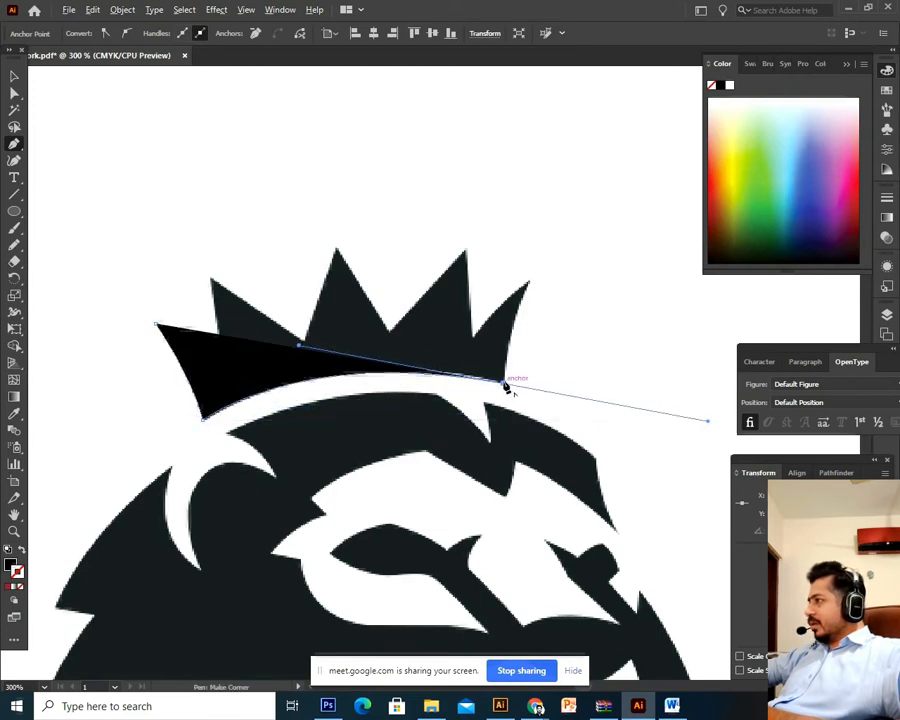
left_click(505, 383)
left_click(518, 312)
left_click(221, 267)
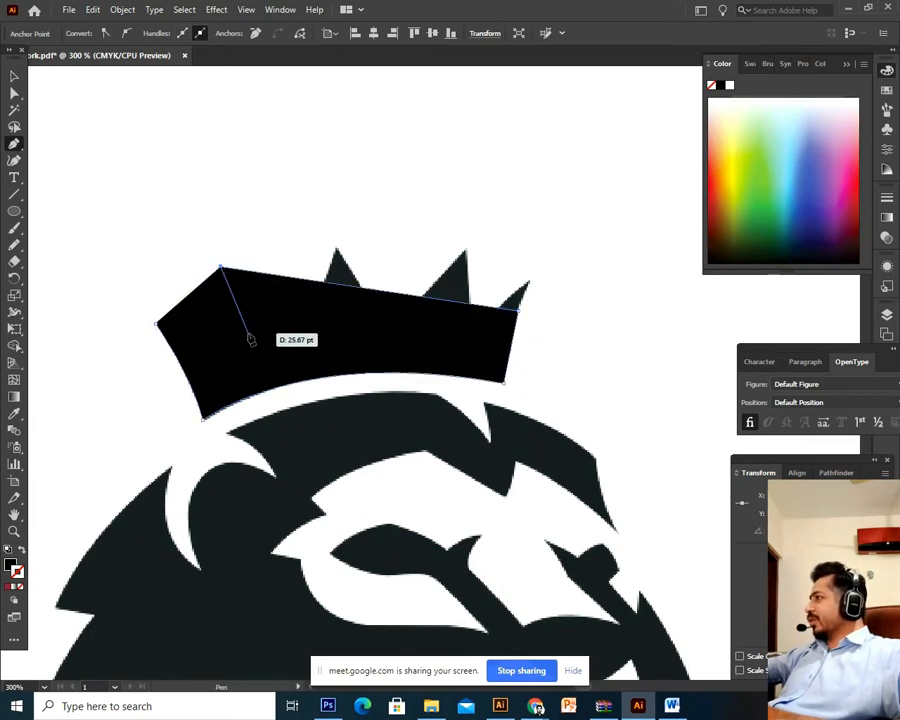
Step: Undo the black-filled crown tracing and remove the leftover path along the crown's left edge
key("ctrl+z")
key("ctrl+z")
key("ctrl+z")
key("ctrl+z")
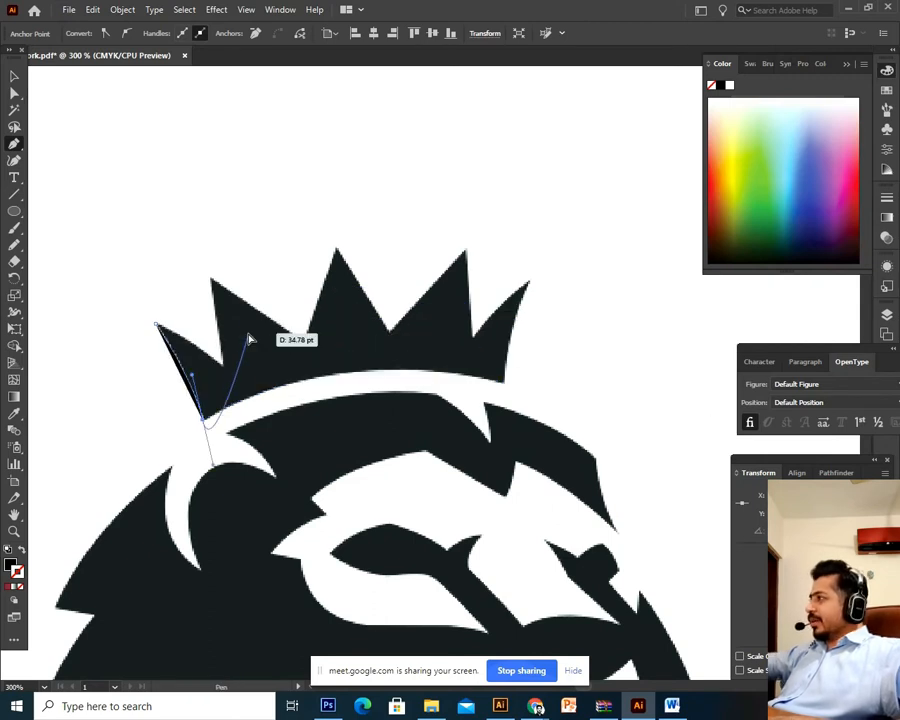
left_click(14, 76)
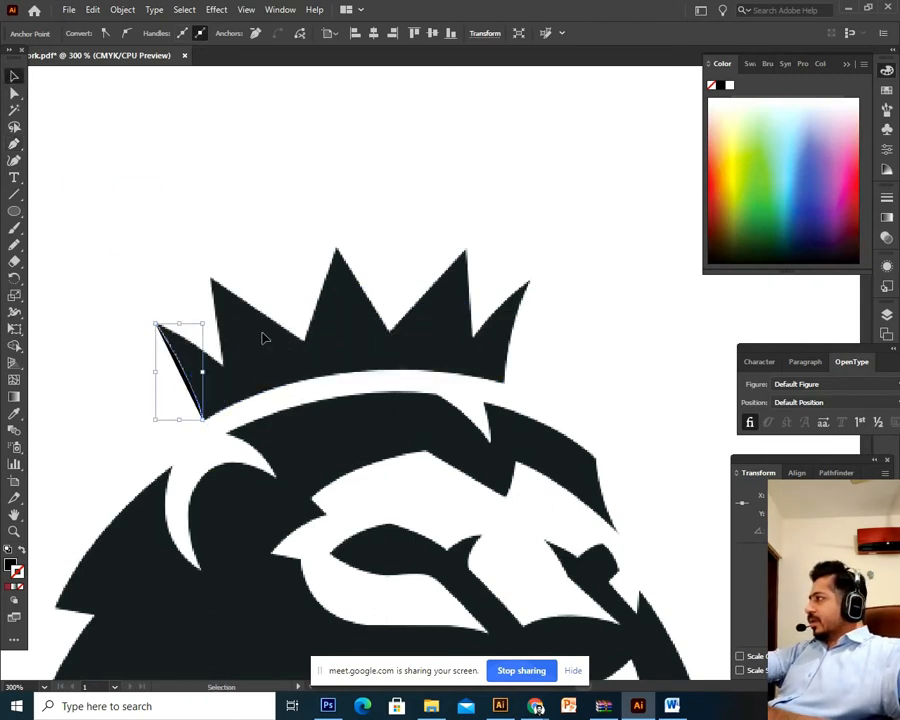
left_click(155, 325)
left_click(90, 221)
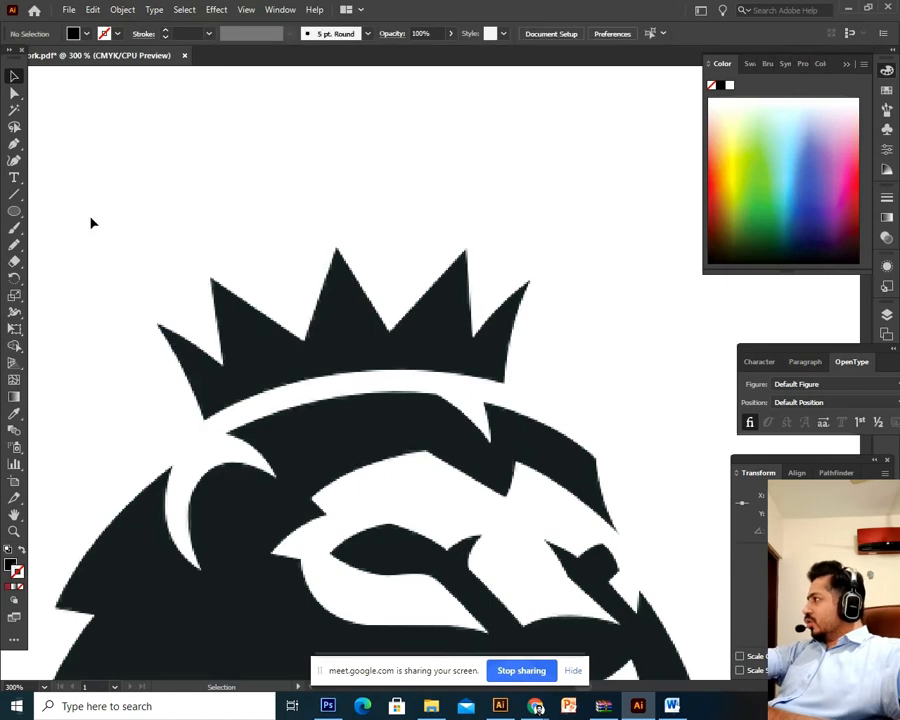
Step: Set the Pen tool to draw with no fill and a red stroke
left_click(15, 145)
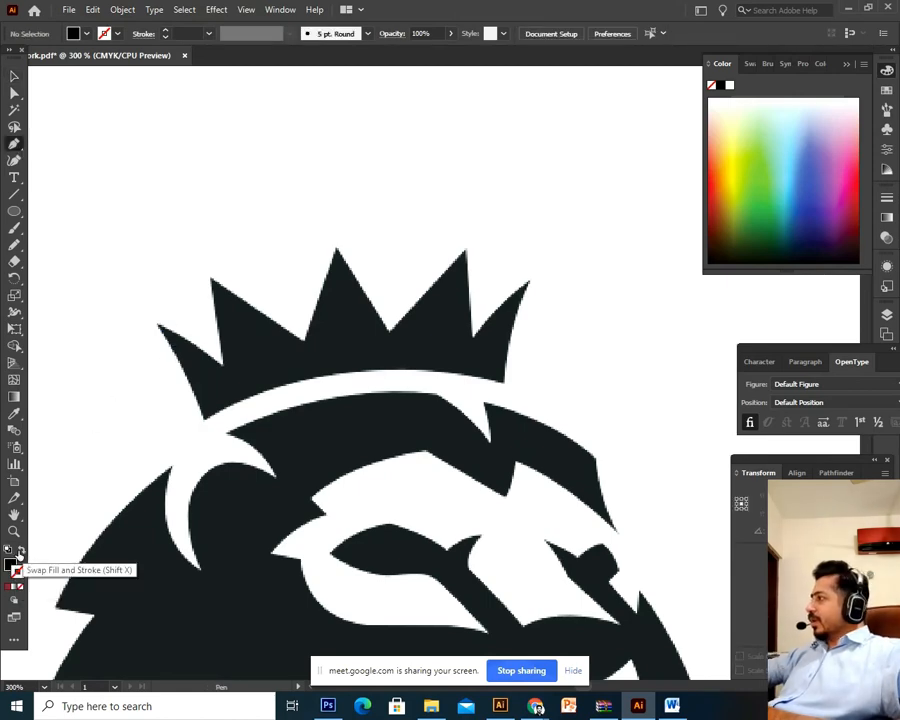
left_click(23, 551)
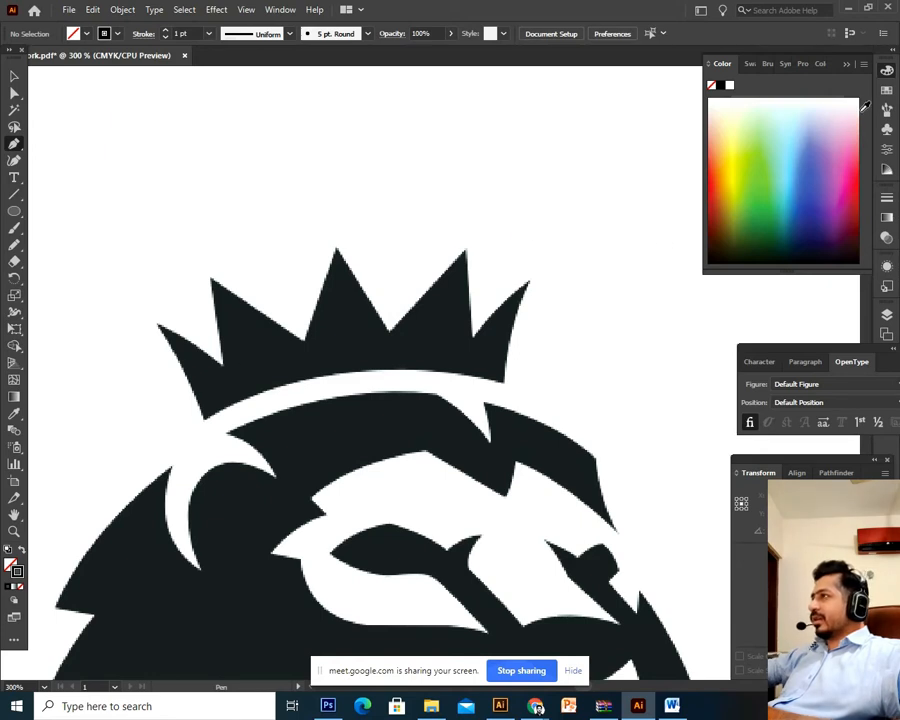
left_click(885, 92)
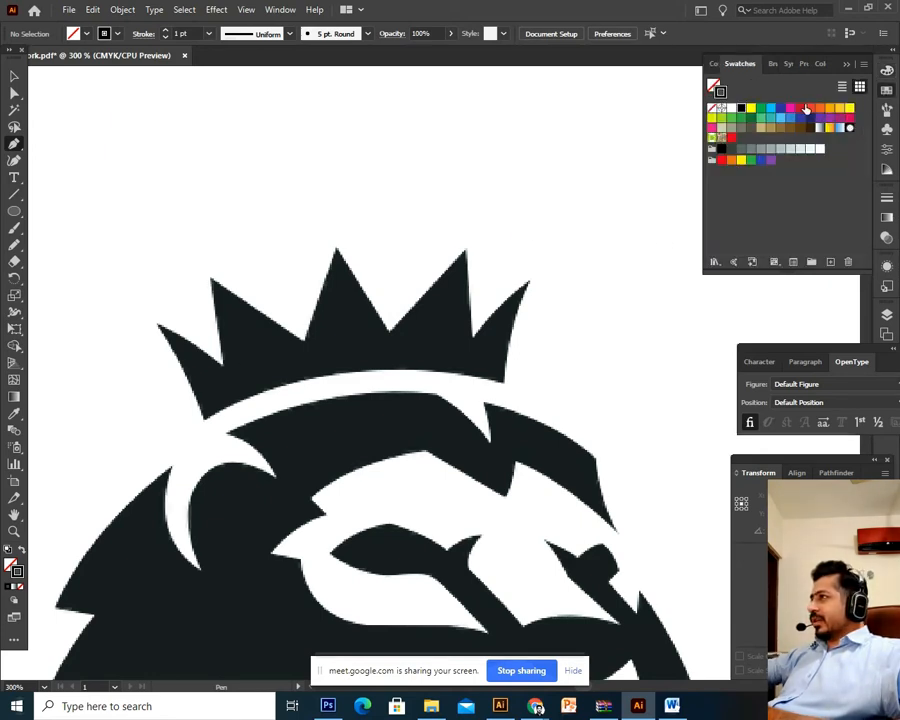
left_click(802, 108)
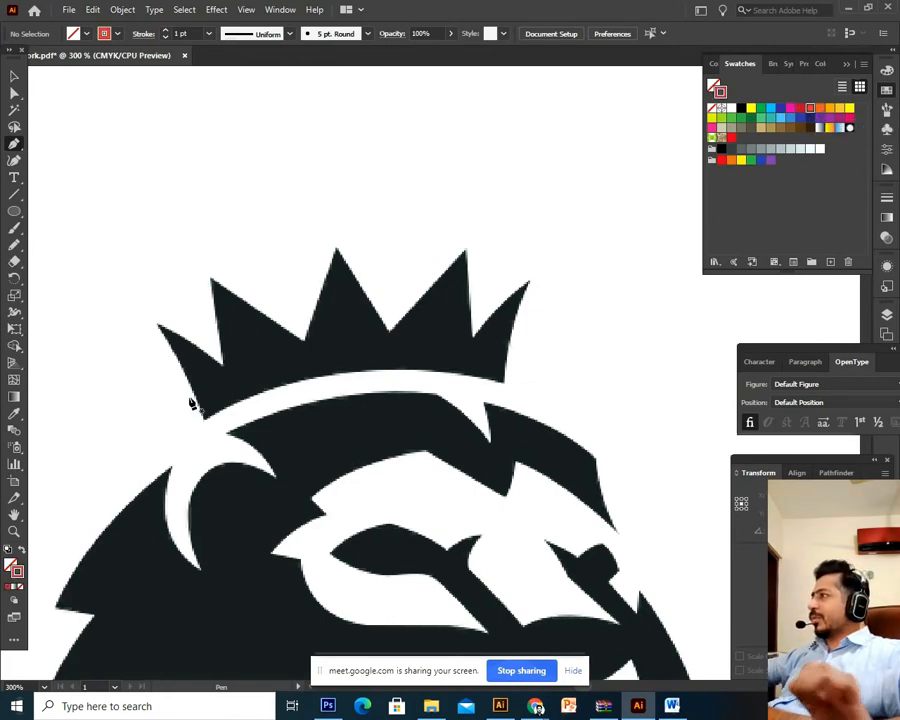
Step: Start the crown's outline with a curved Pen segment from its leftmost tip down to its lower-left corner
scroll(190, 402, "up", 3)
scroll(190, 402, "up", 5)
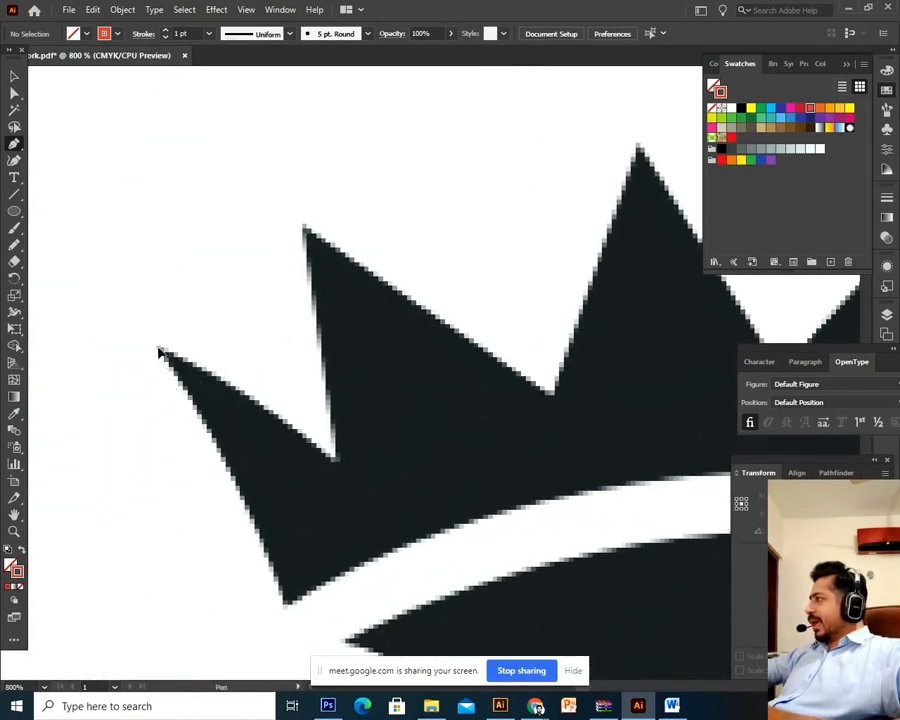
left_click(158, 352)
scroll(217, 430, "down", 3)
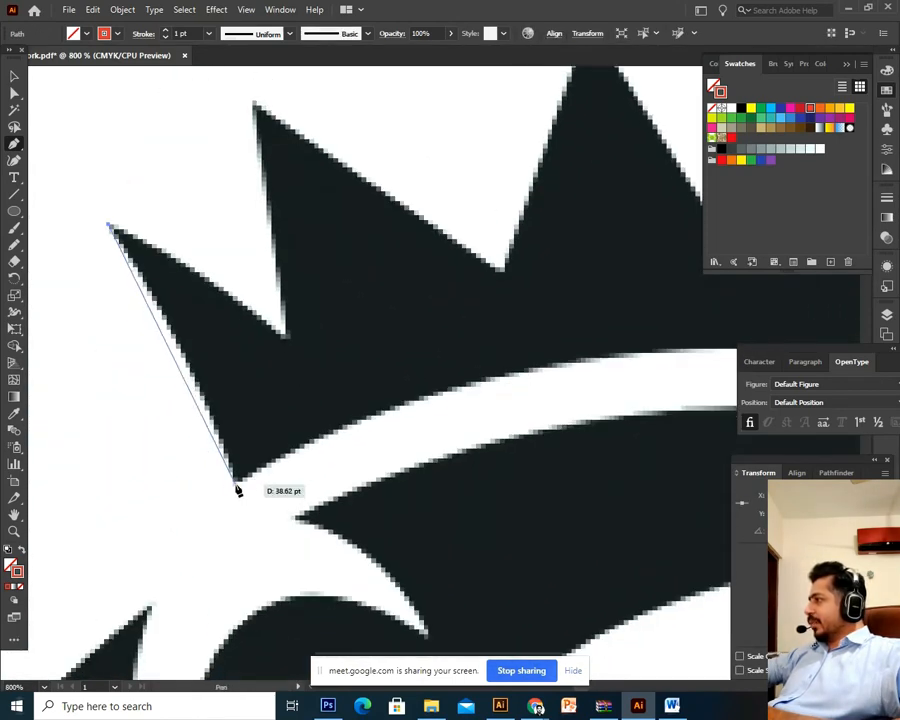
left_click_drag(236, 482, 280, 630)
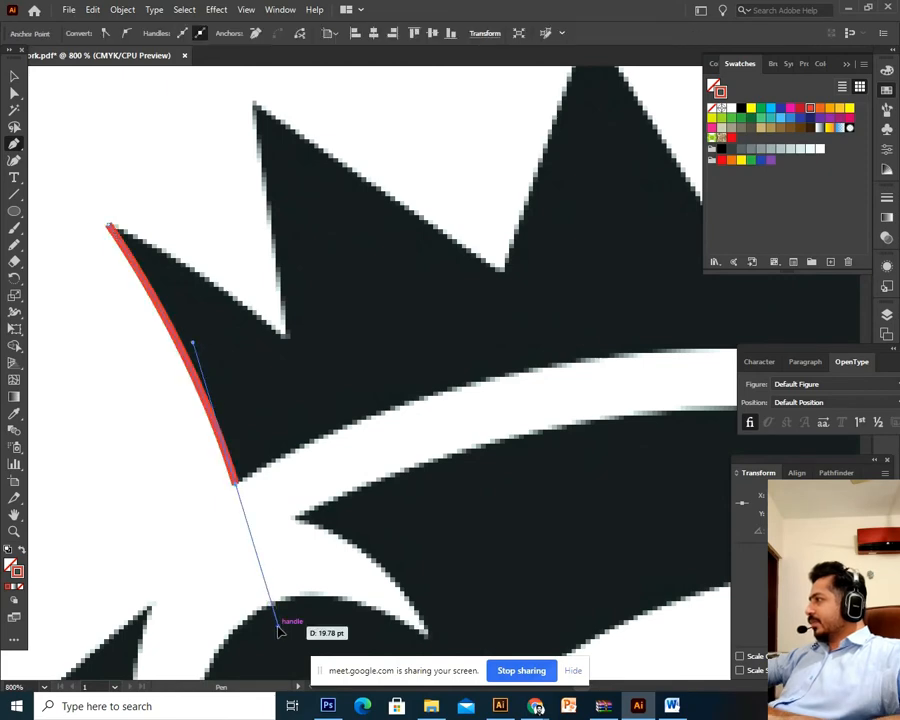
Step: Continue the crown's path along its curved base to the lower-right corner and up the right edge to the outer tip
key("ctrl+minus")
key("ctrl+minus")
key("ctrl+minus")
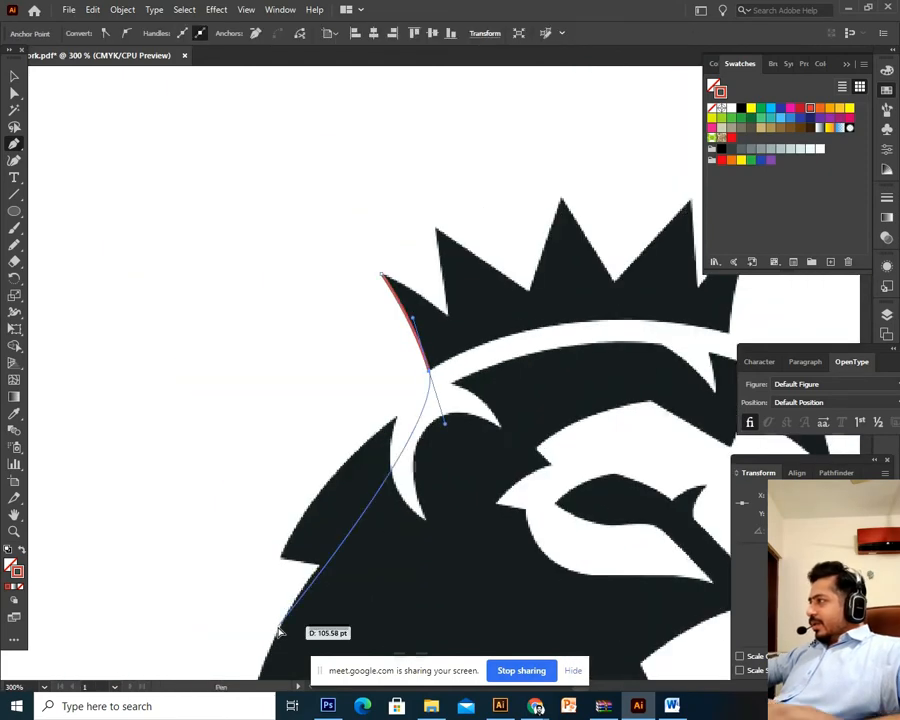
key("space")
left_click_drag(442, 420, 286, 488)
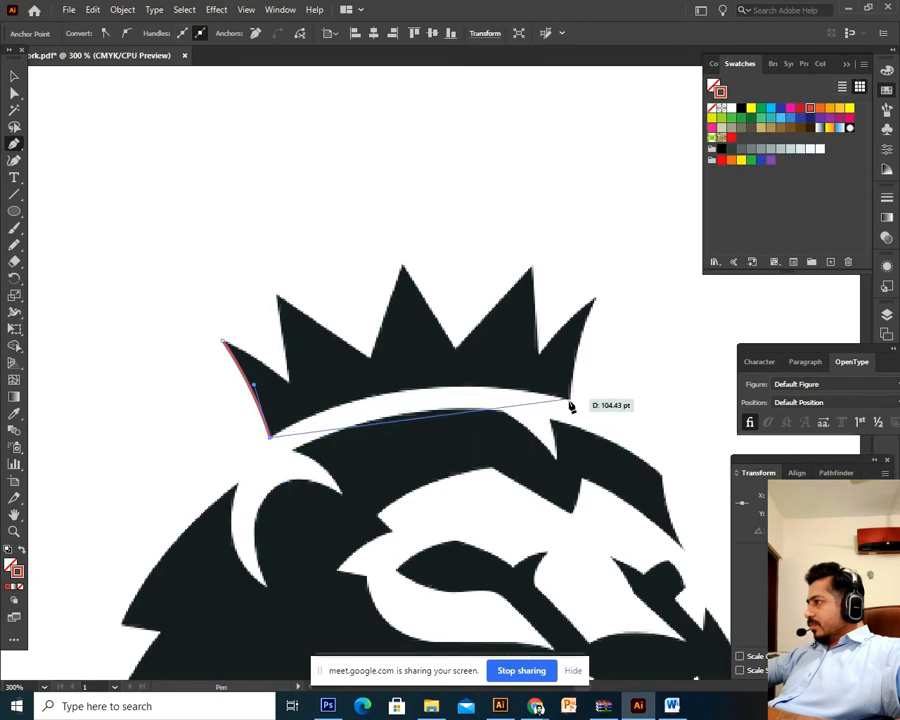
left_click_drag(568, 400, 755, 449)
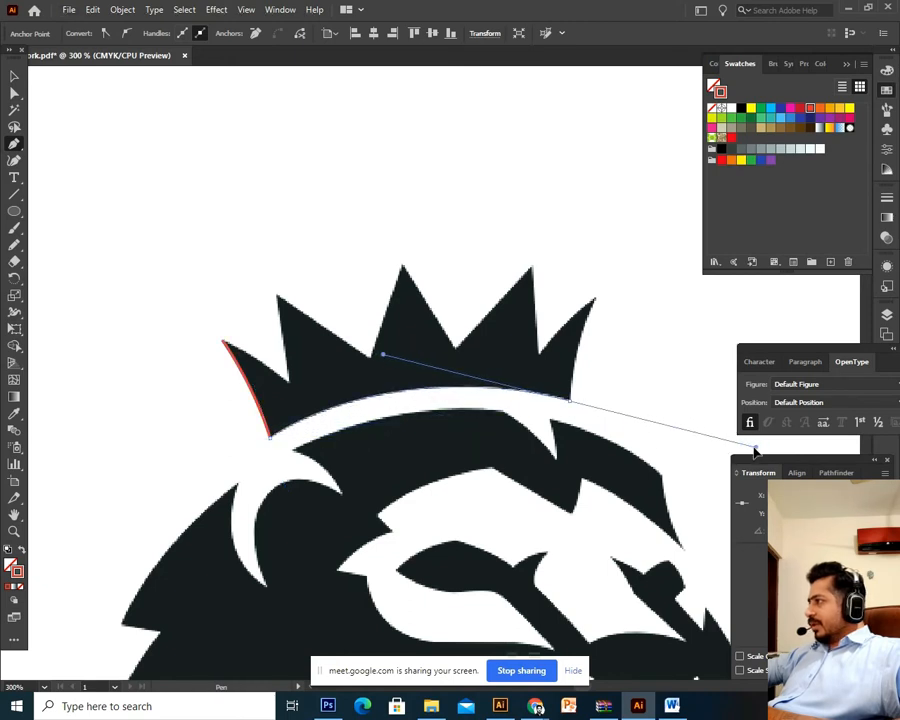
left_click(570, 402)
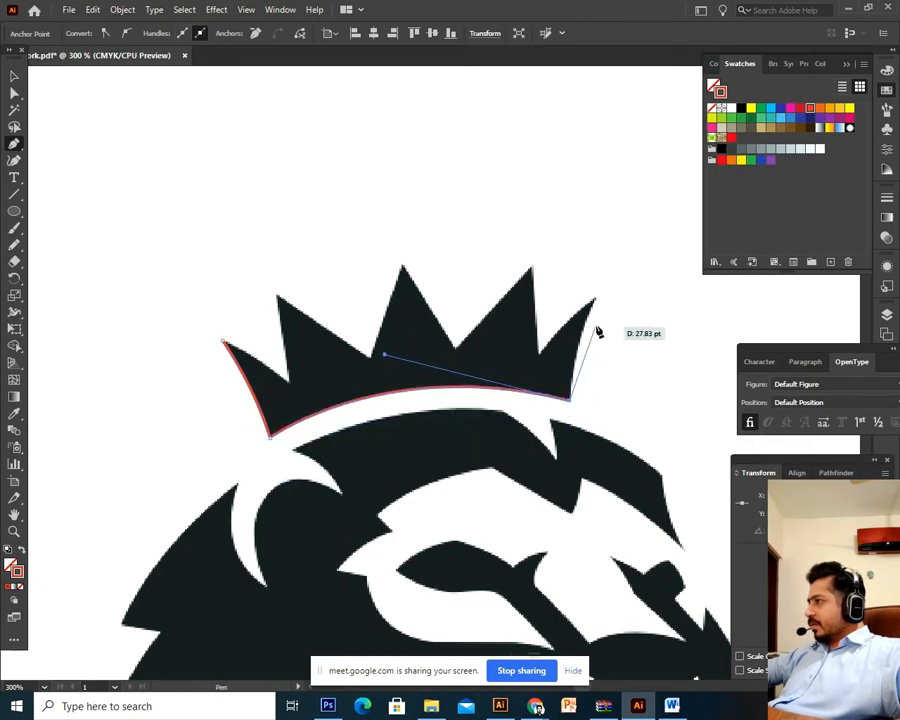
left_click_drag(597, 303, 616, 254)
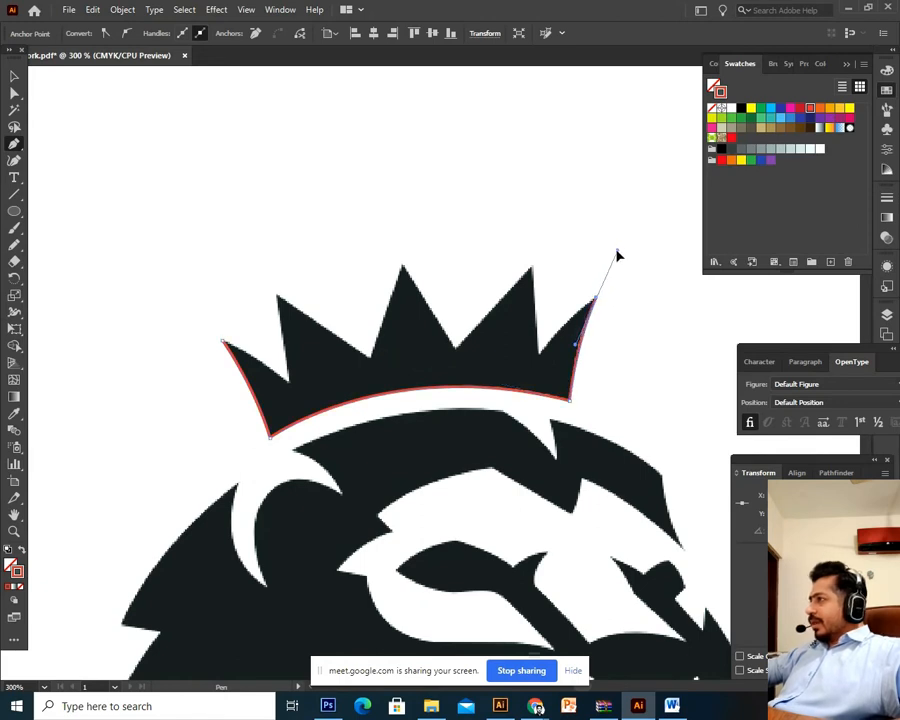
key("ctrl+plus")
key("ctrl+plus")
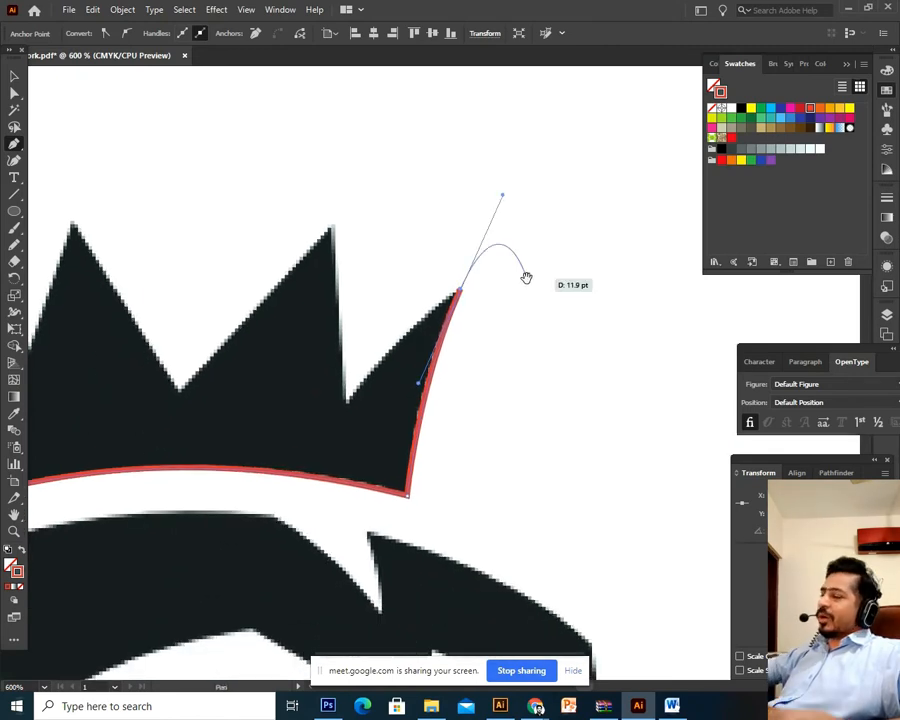
Step: Undo the crown's last right-edge segment and redraw it as two curves through an intermediate anchor up to the outer tip
key("ctrl+z")
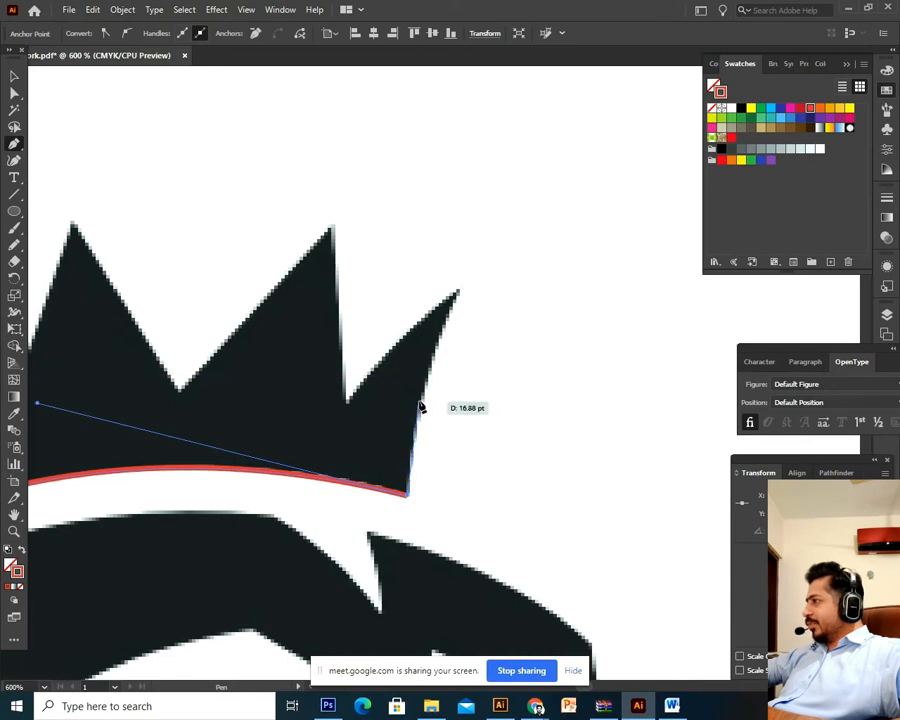
left_click(428, 362)
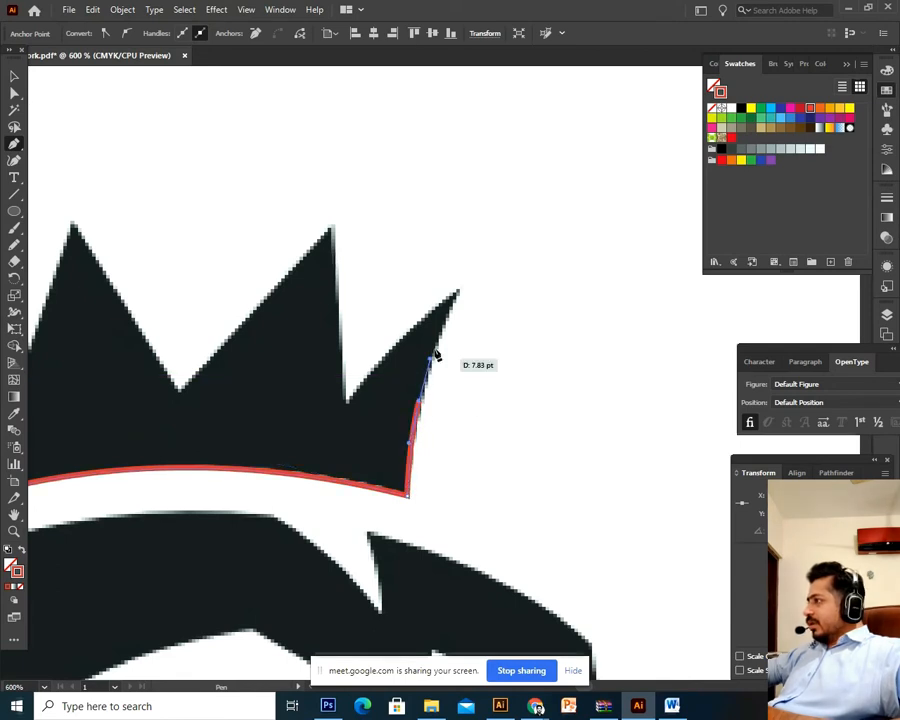
left_click(458, 291)
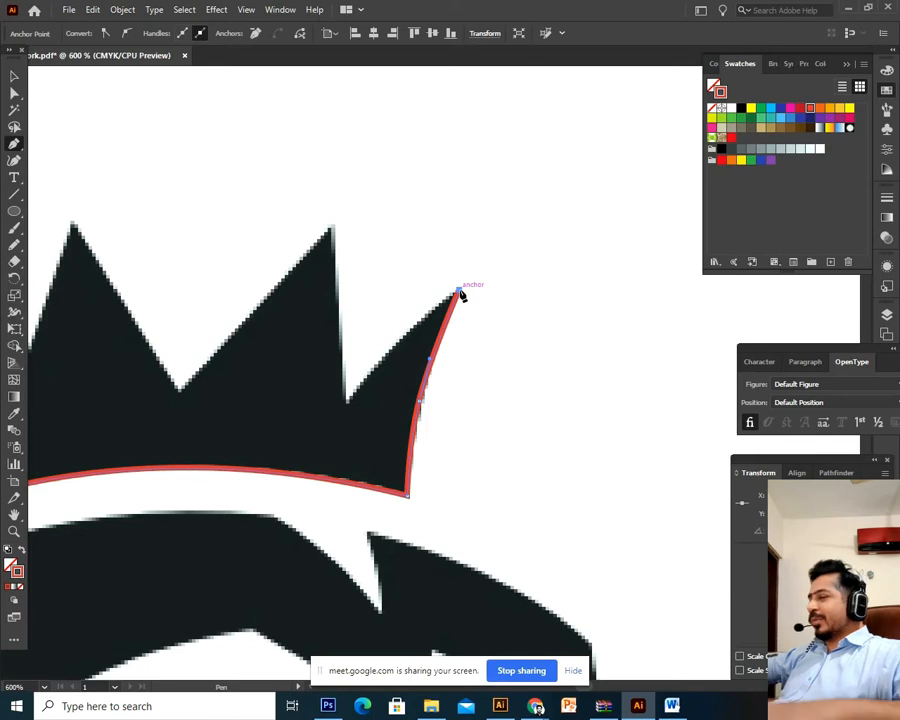
Step: Continue the crown's path from the outer right tip over the next two spikes to the valley left of the tallest middle spike
key("ctrl+minus")
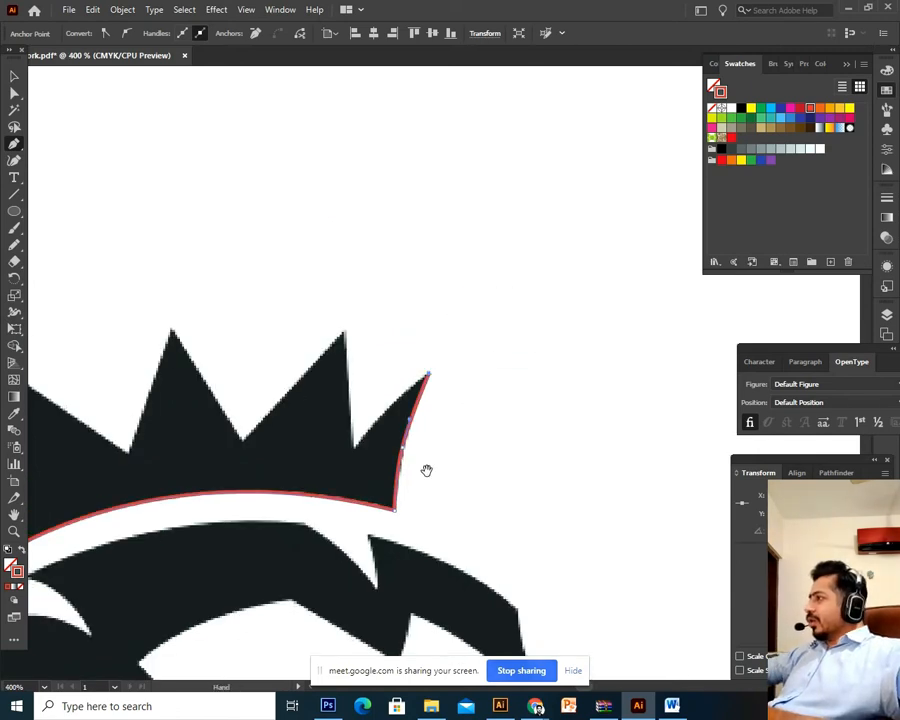
left_click_drag(424, 468, 325, 415)
left_click(500, 441)
left_click(319, 409)
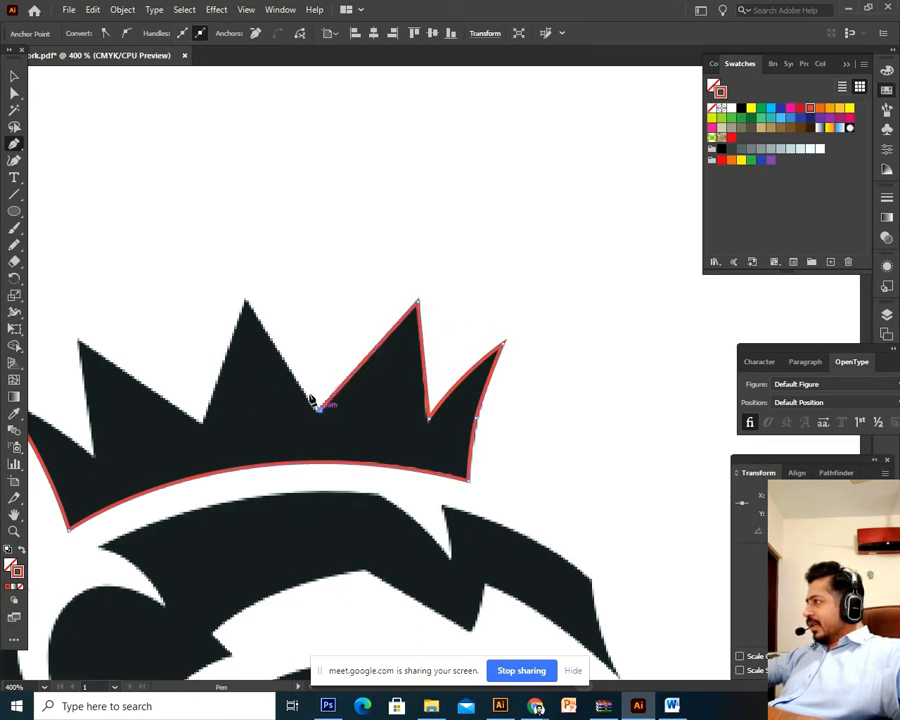
left_click(247, 301)
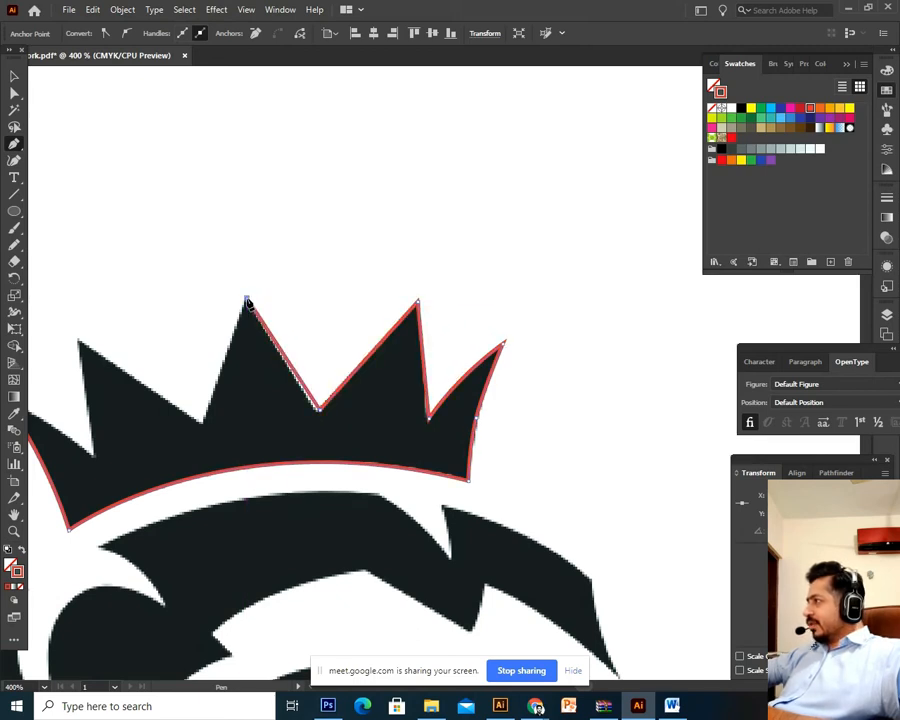
left_click(204, 424)
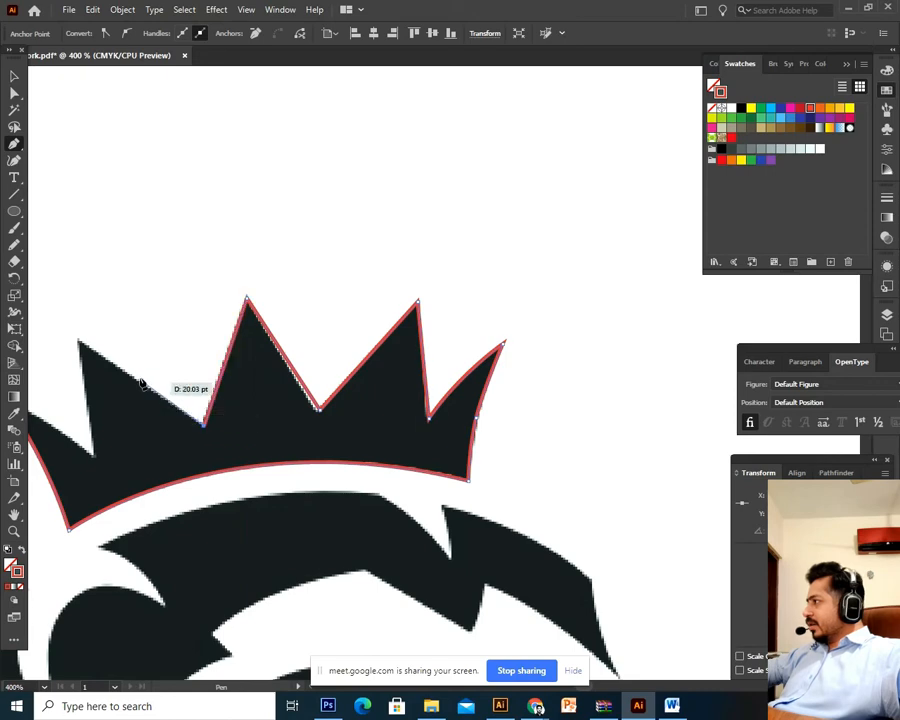
Step: Trace the crown's two left spikes, close the path at its starting tip, and deselect it
left_click(78, 341)
left_click_drag(98, 375, 372, 410)
left_click(287, 407)
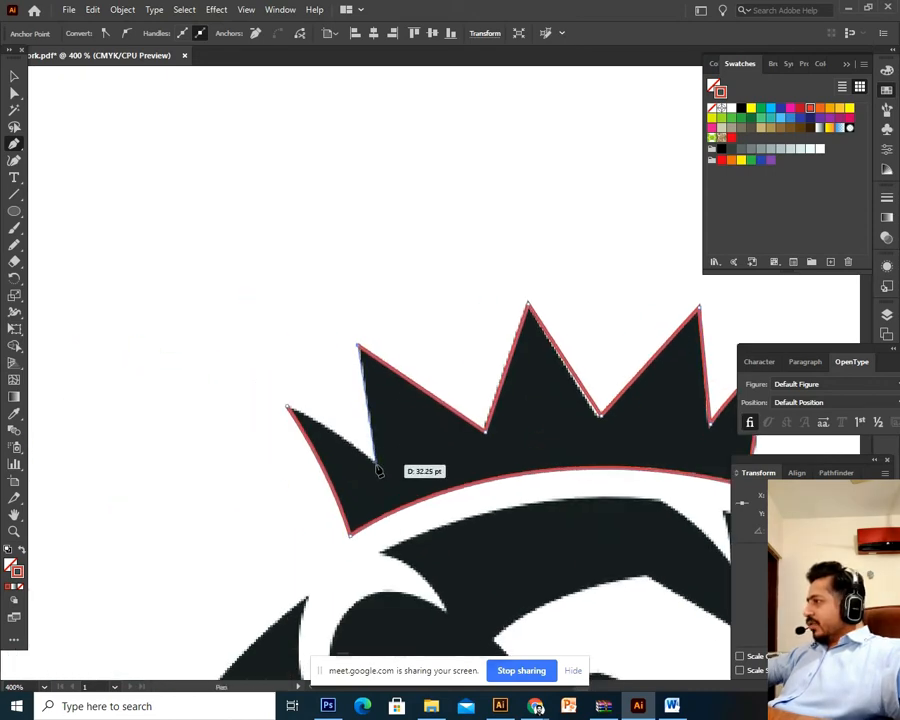
left_click(288, 409)
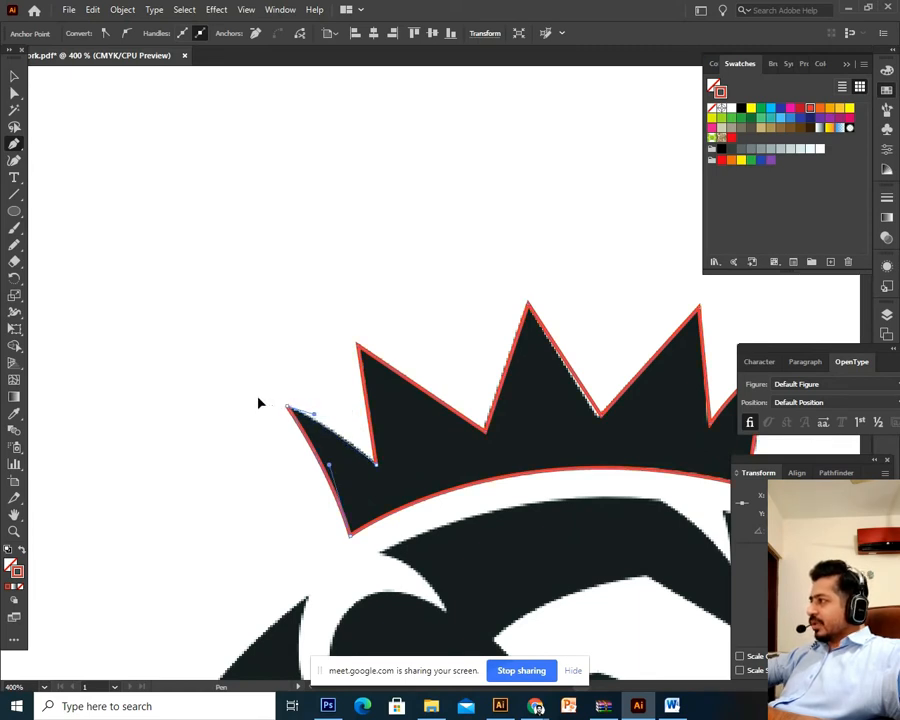
left_click(14, 75)
left_click(257, 262)
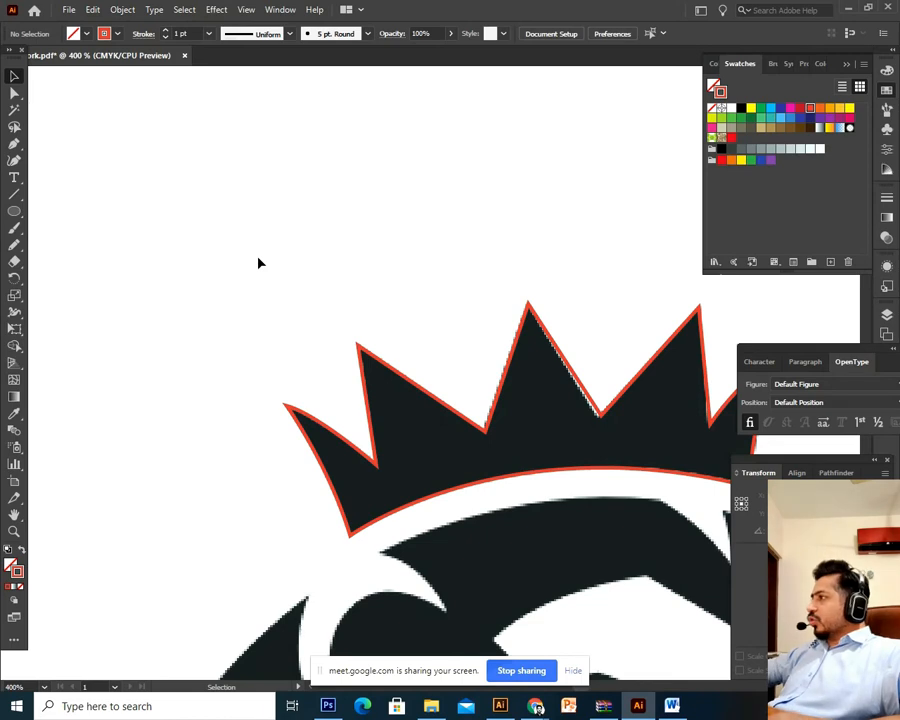
Step: Examine the traced crown outline and the lion image's pixel edges at several magnifications
left_click(14, 534)
left_click(196, 484)
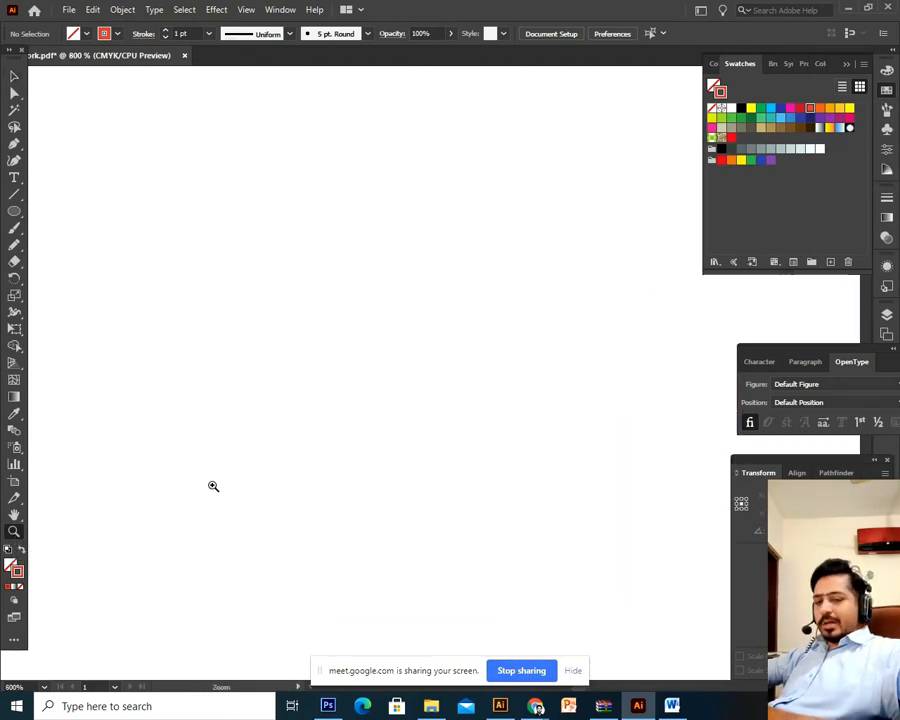
left_click(301, 532)
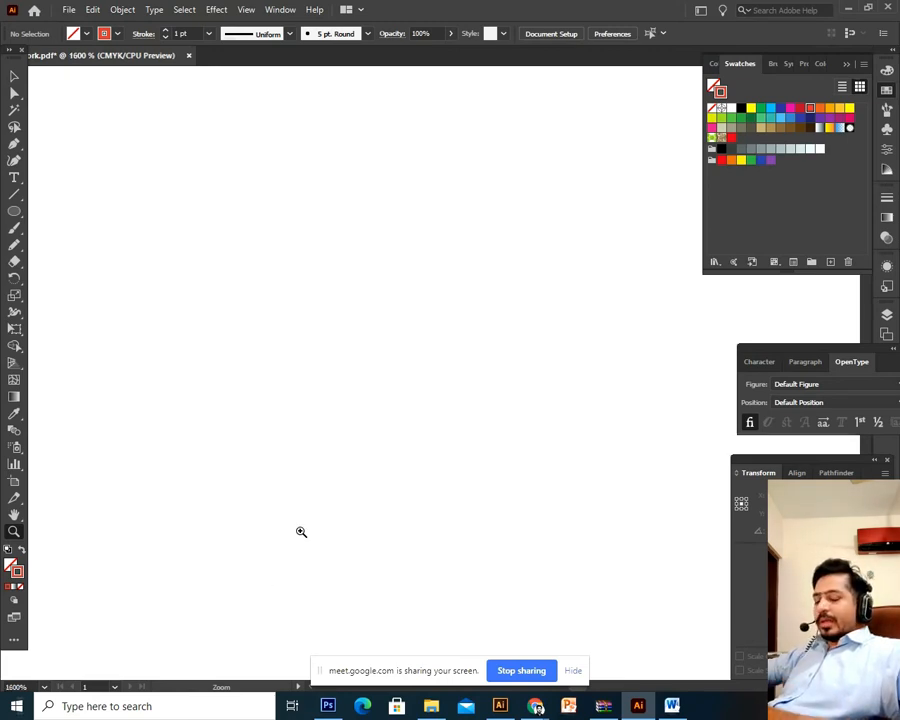
right_click(364, 440)
left_click(361, 404)
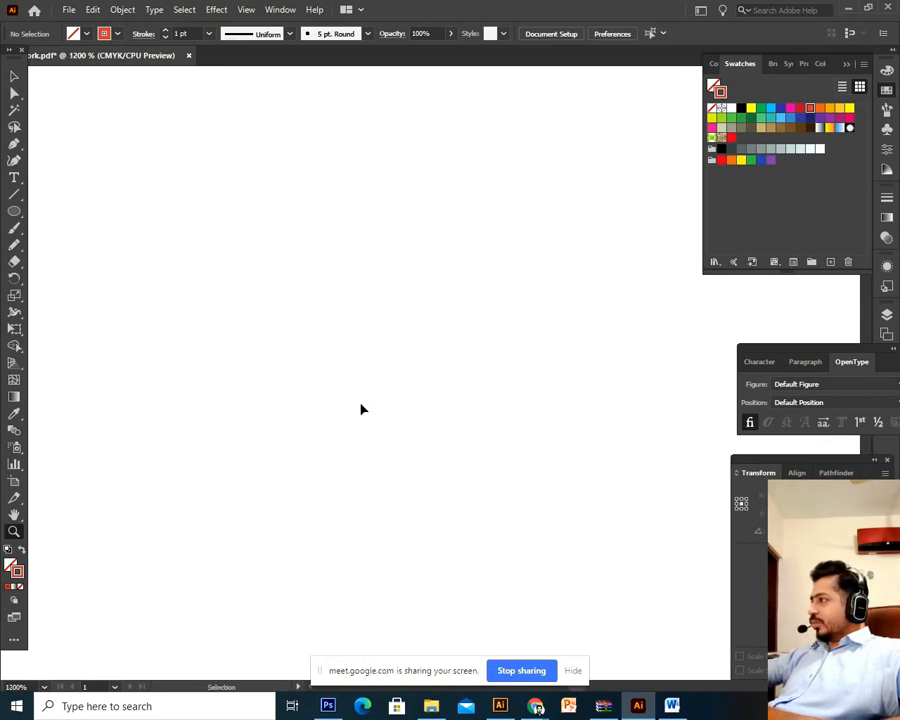
scroll(363, 409, "down", 6)
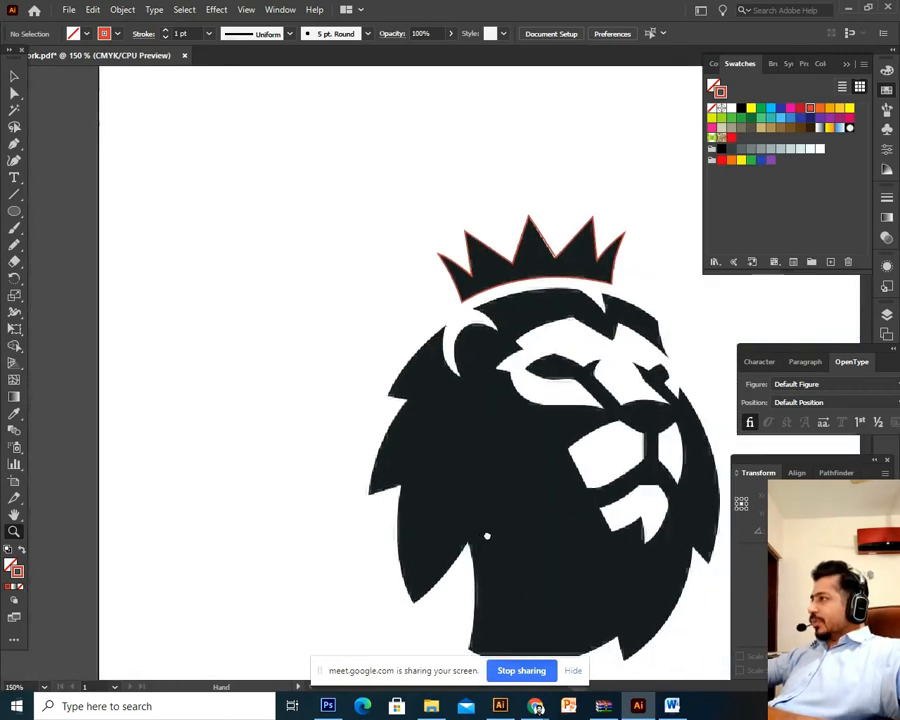
key("ctrl+equal")
left_click_drag(495, 499, 373, 504)
scroll(373, 504, "up", 6)
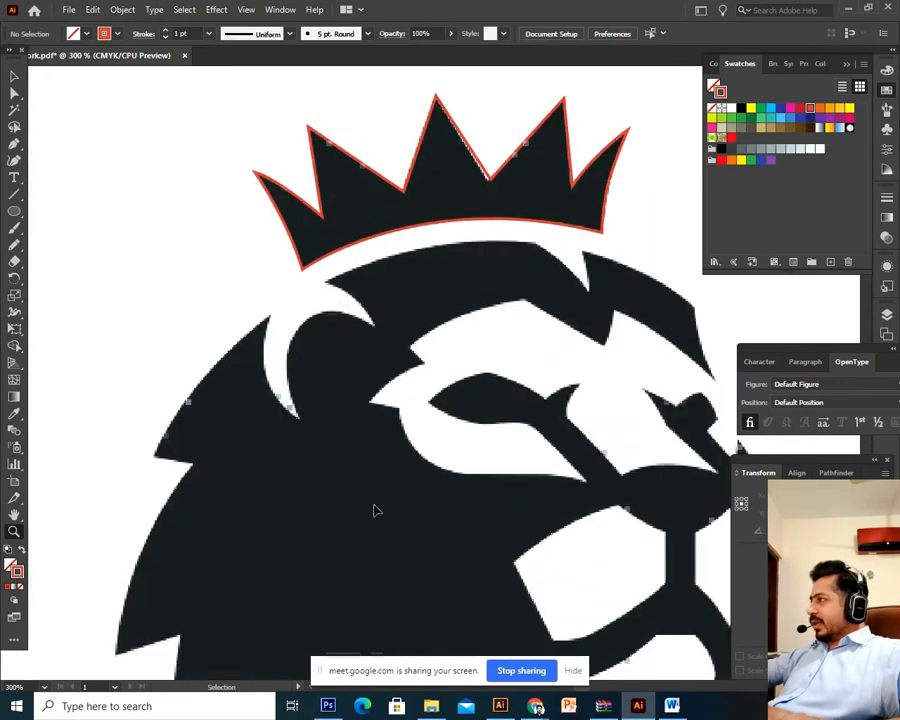
scroll(375, 511, "up", 3)
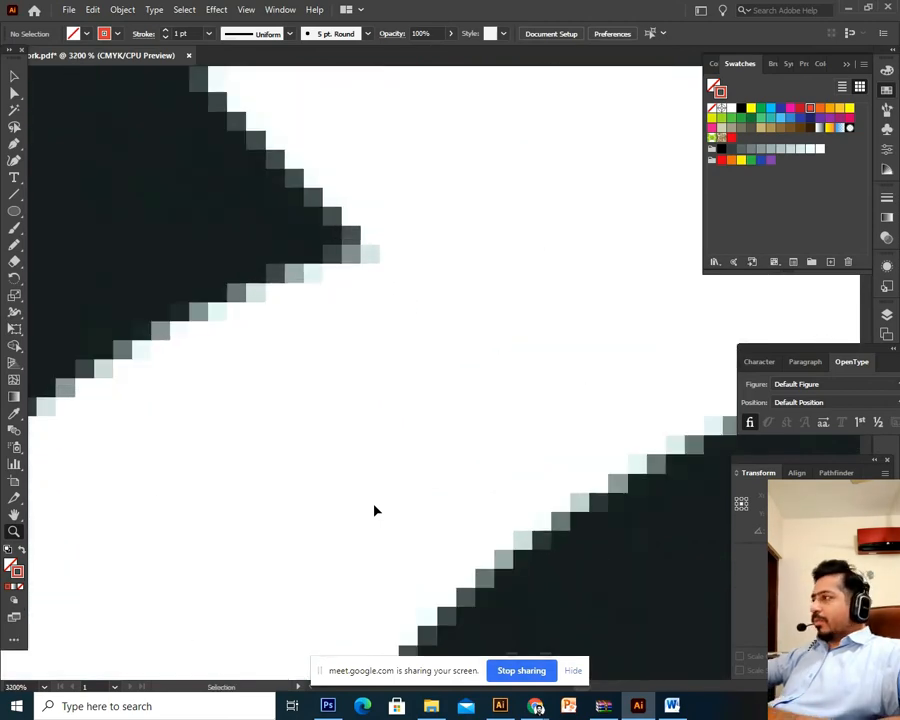
scroll(375, 511, "down", 6)
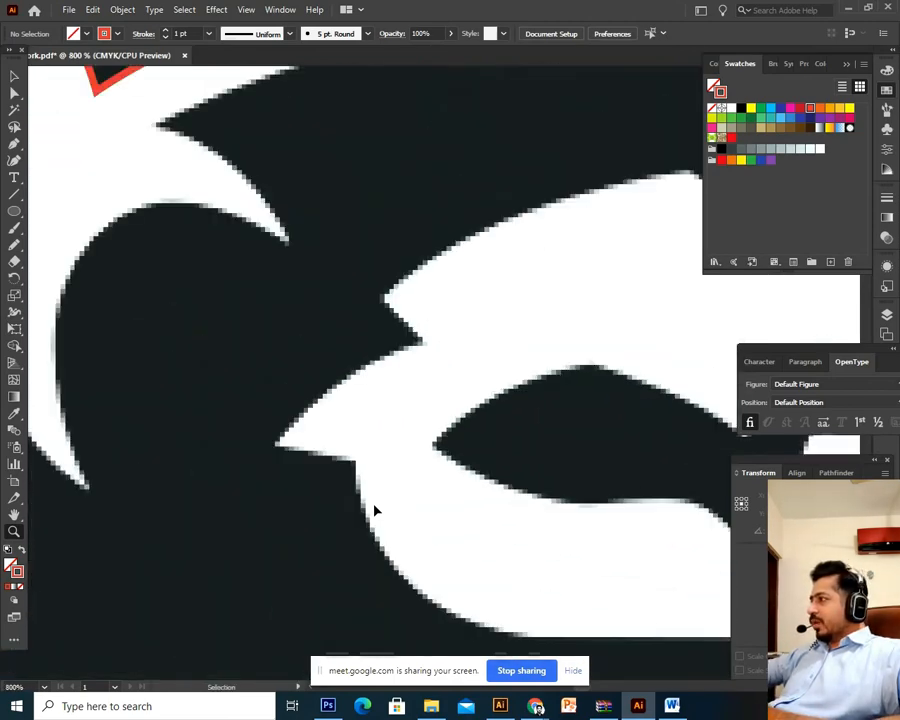
scroll(375, 511, "down", 5)
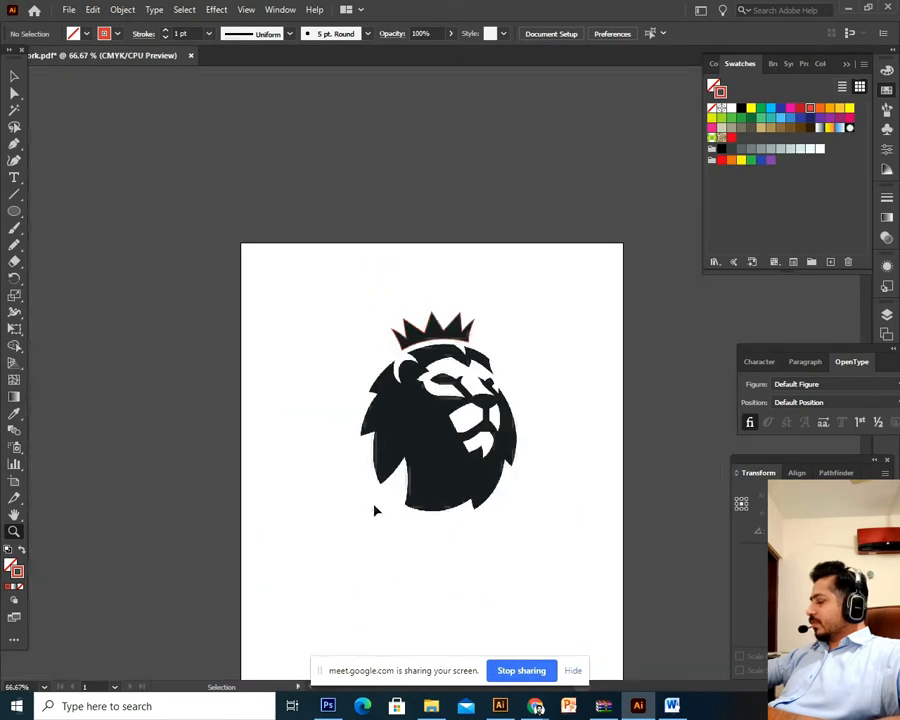
scroll(375, 511, "up", 7)
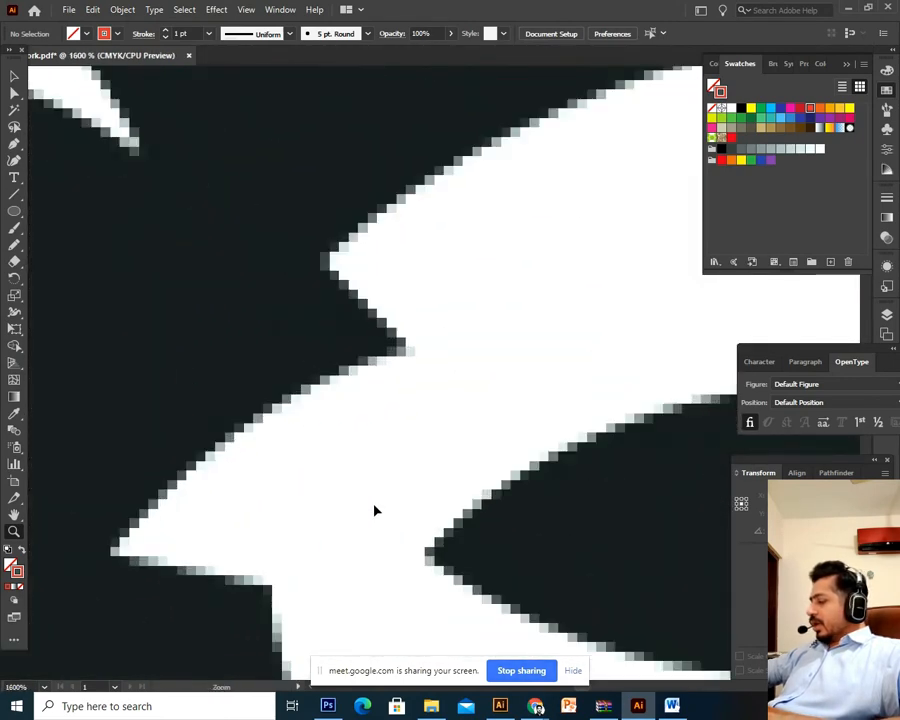
scroll(375, 511, "down", 4)
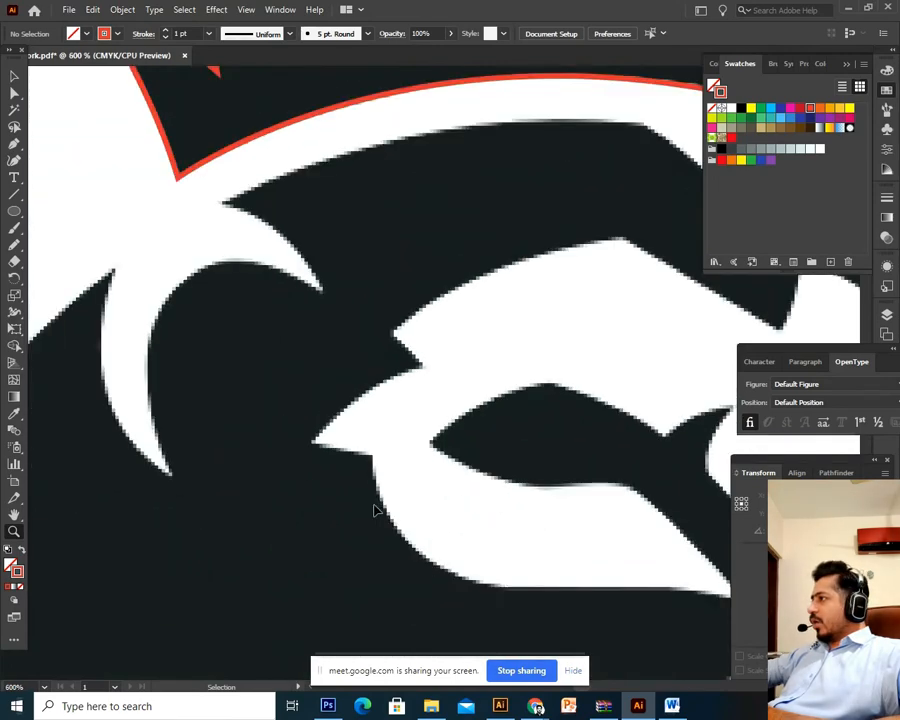
scroll(375, 511, "down", 3)
scroll(375, 511, "up", 4)
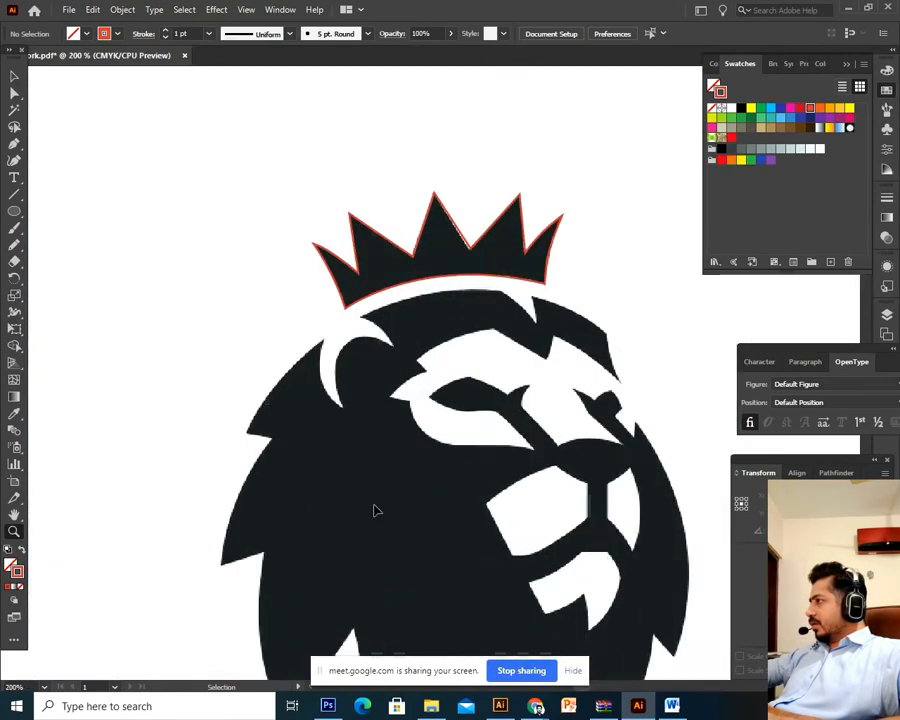
scroll(375, 511, "down", 2)
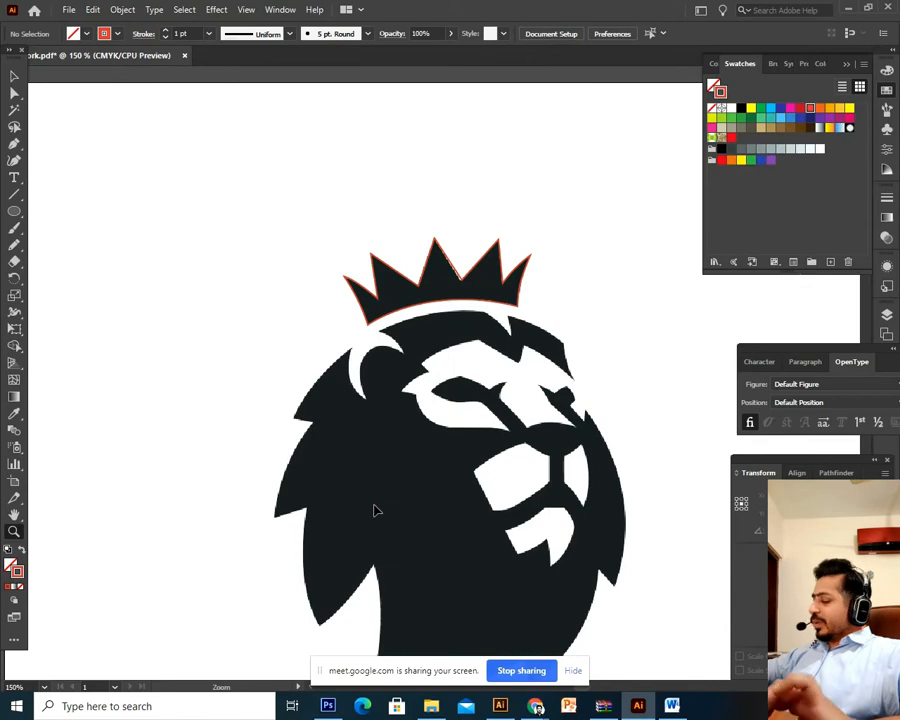
scroll(375, 511, "up", 2)
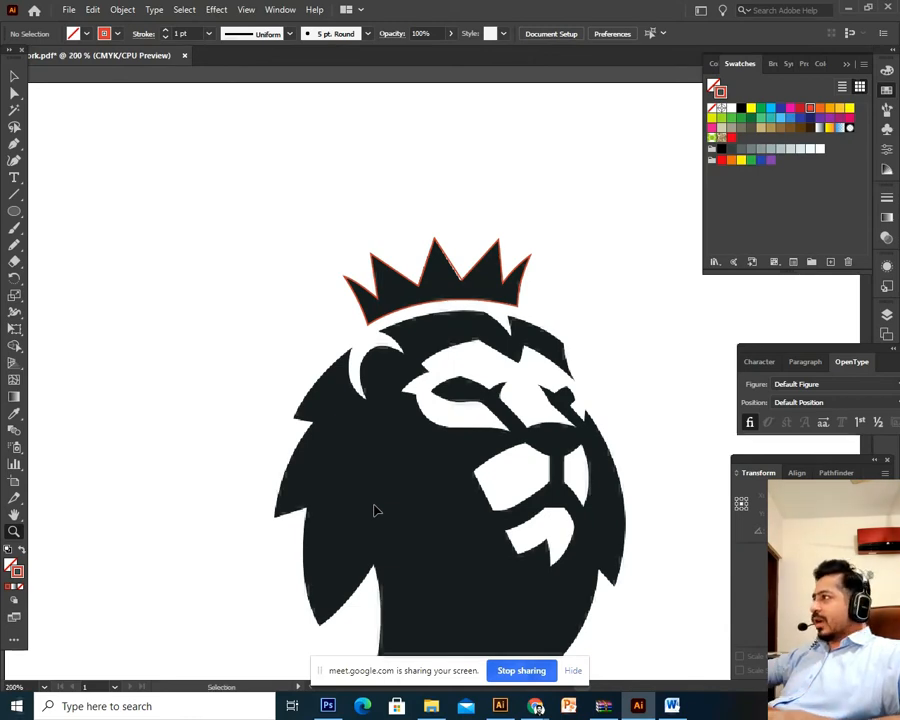
Step: Start a new Pen path on the lion's head below the crown, curving down into the narrow notch and up to the adjacent tip
scroll(375, 511, "up", 1)
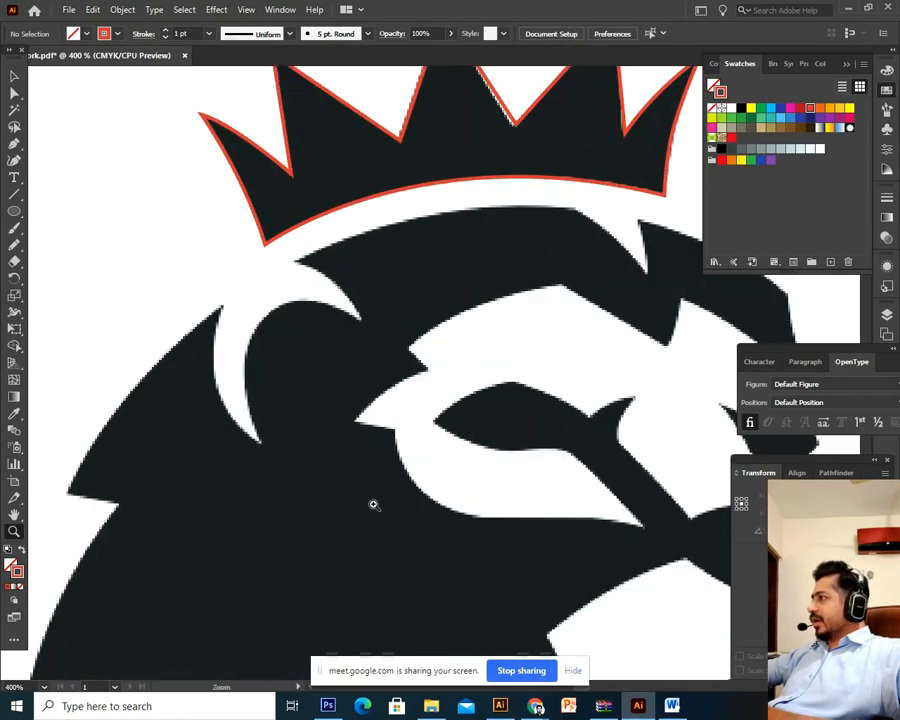
left_click_drag(540, 386, 450, 406)
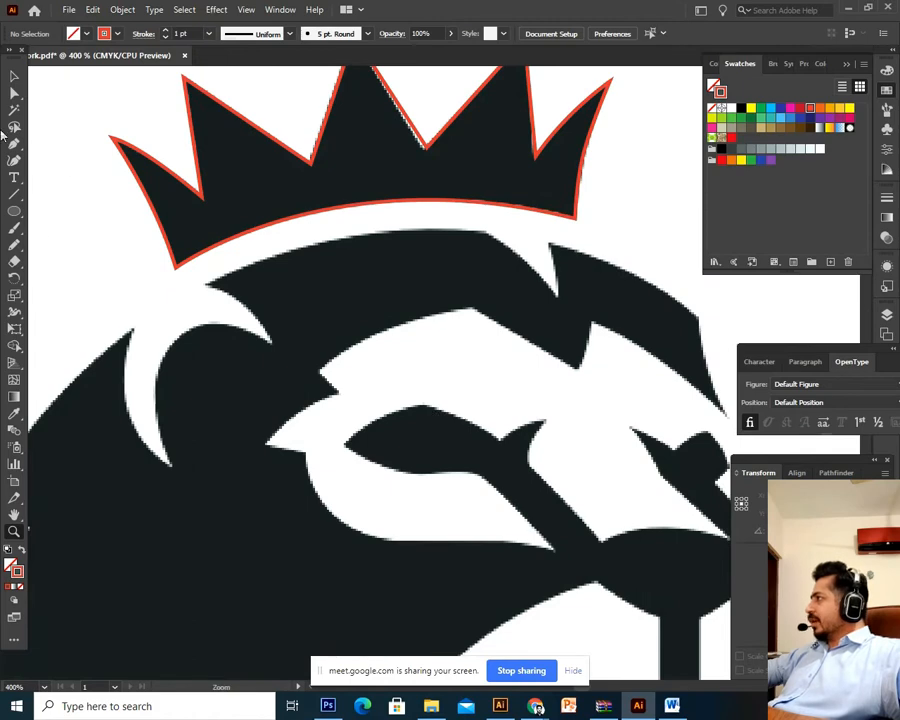
left_click_drag(565, 268, 492, 361)
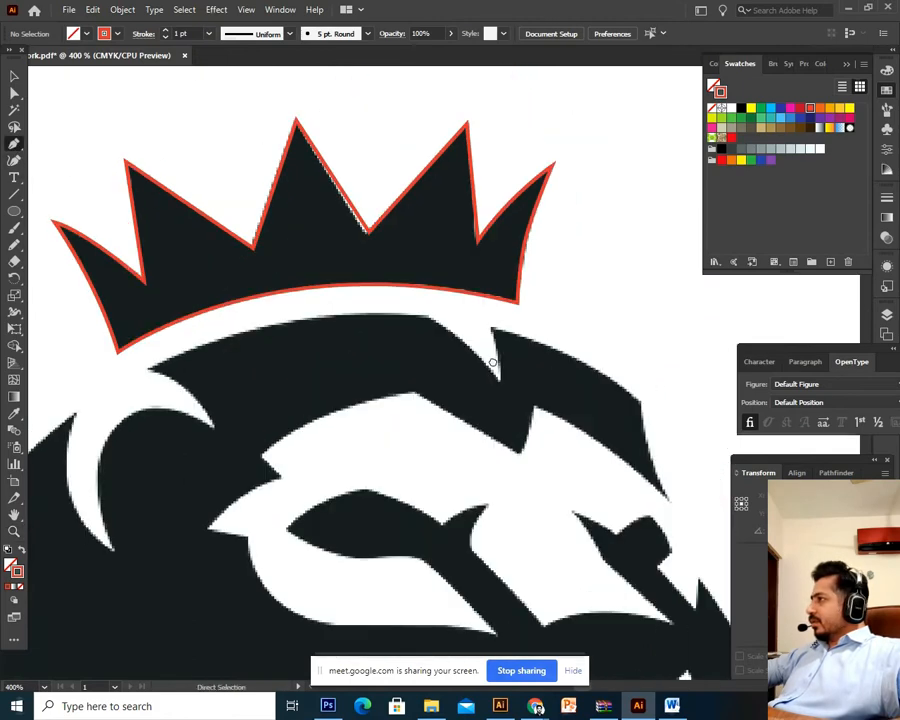
scroll(492, 362, "up", 1)
mouse_move(437, 320)
left_mouse_down()
mouse_move(424, 316)
mouse_move(500, 392)
mouse_move(520, 380)
mouse_move(538, 427)
mouse_move(550, 426)
left_mouse_up()
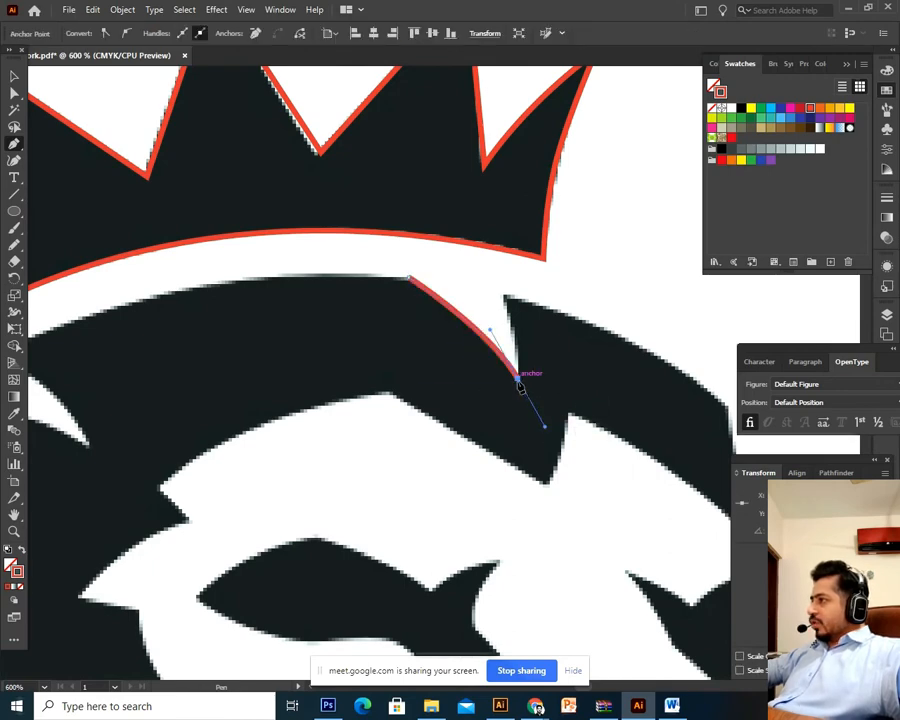
mouse_move(517, 377)
left_mouse_down()
mouse_move(507, 300)
mouse_move(514, 316)
left_mouse_up()
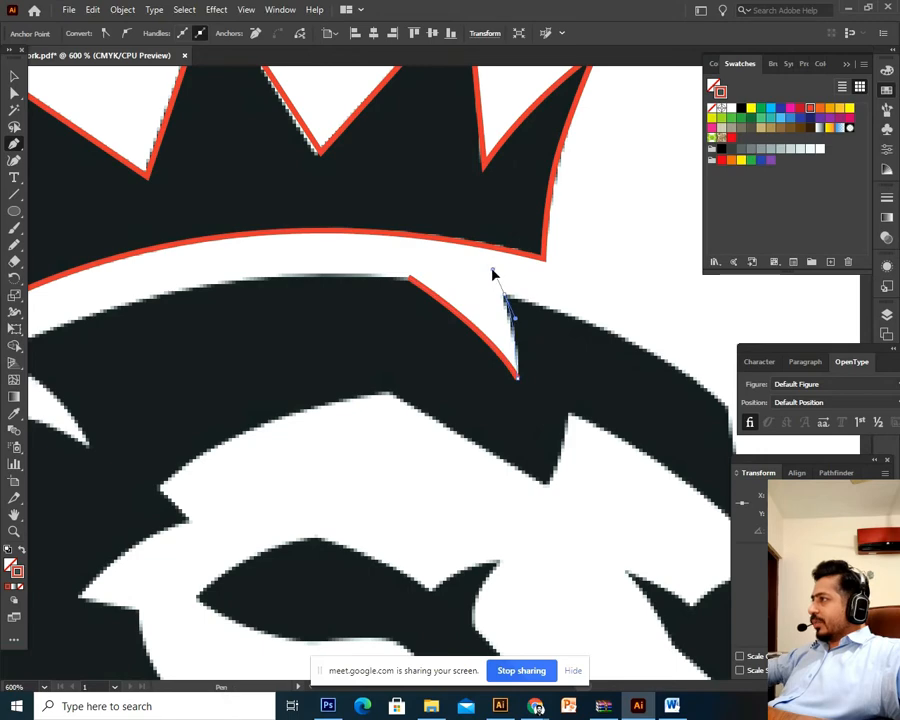
left_click_drag(492, 272, 475, 378)
Step: Continue the head path along the outer brow curve to its corner and down to the sharp lower tip, ending with a corner anchor
left_click(197, 196)
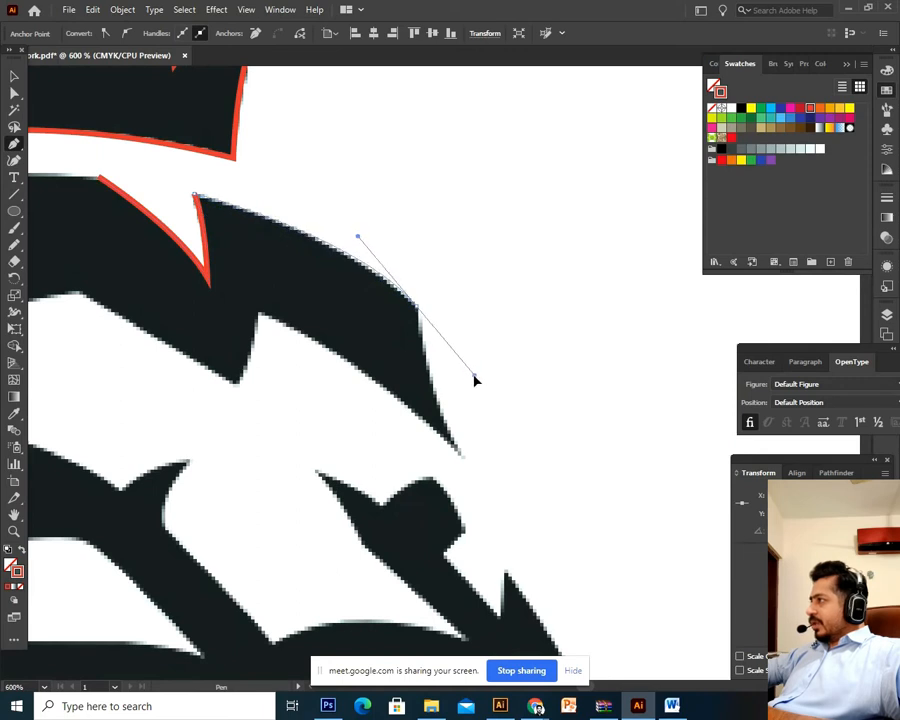
left_click(418, 308)
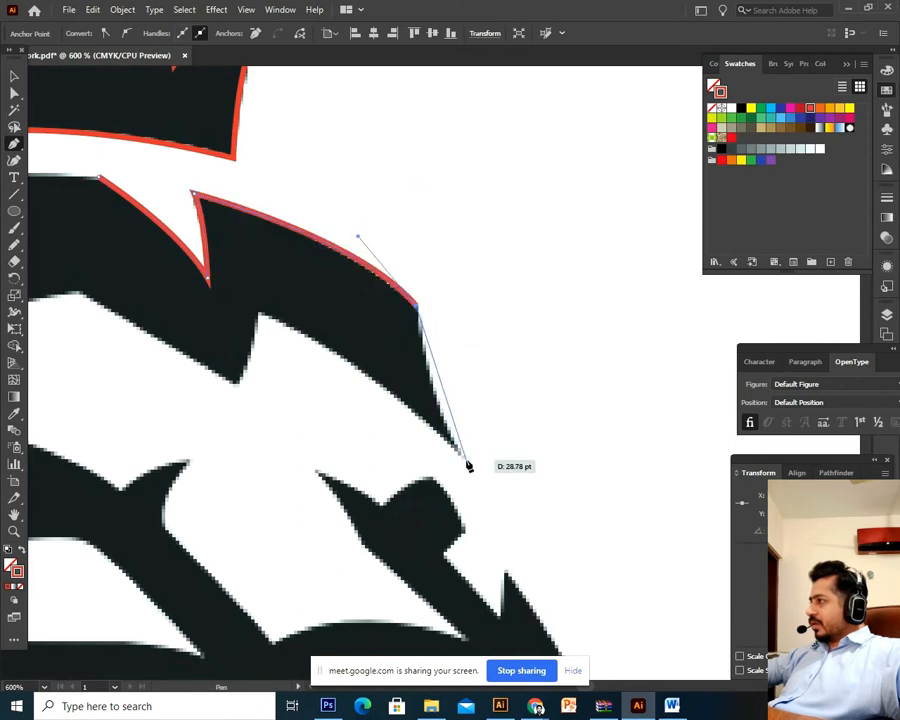
left_click_drag(466, 463, 503, 508)
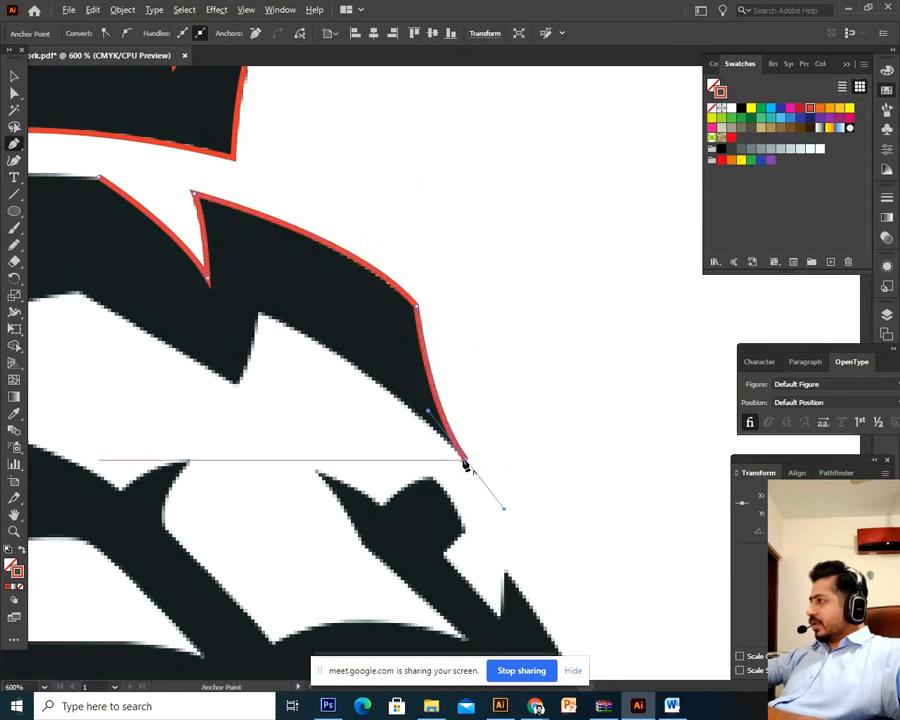
left_click(465, 462)
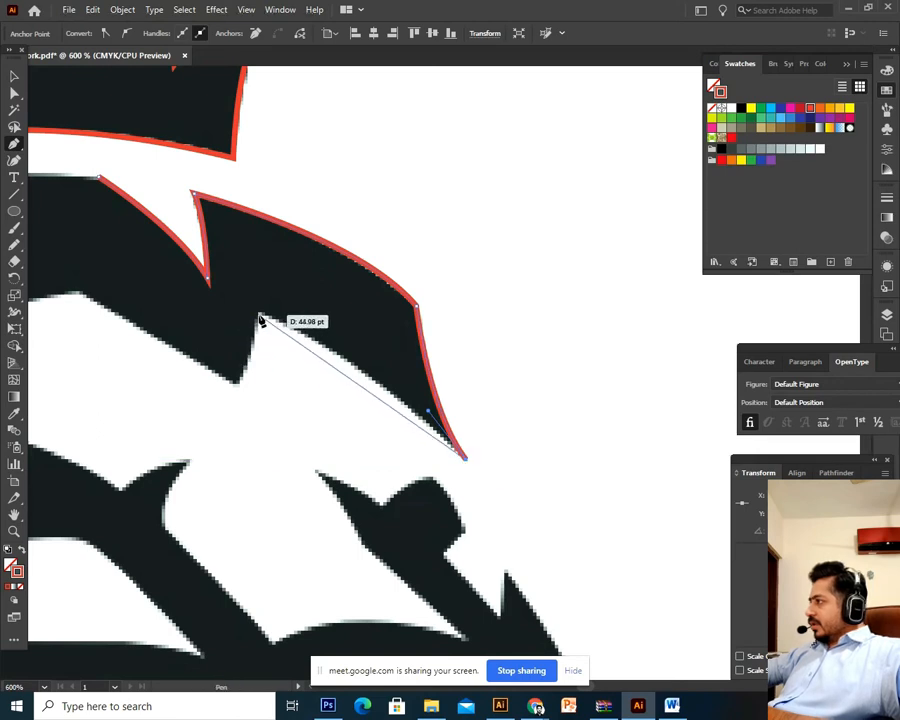
Step: Trace back along the brow's underside to the inner peak, down to the next point, and straight up to the forehead corner
mouse_move(259, 316)
left_mouse_down()
mouse_move(177, 277)
mouse_move(172, 285)
left_mouse_up()
mouse_move(259, 316)
left_mouse_down()
mouse_move(236, 314)
mouse_move(268, 319)
mouse_move(262, 340)
left_mouse_up()
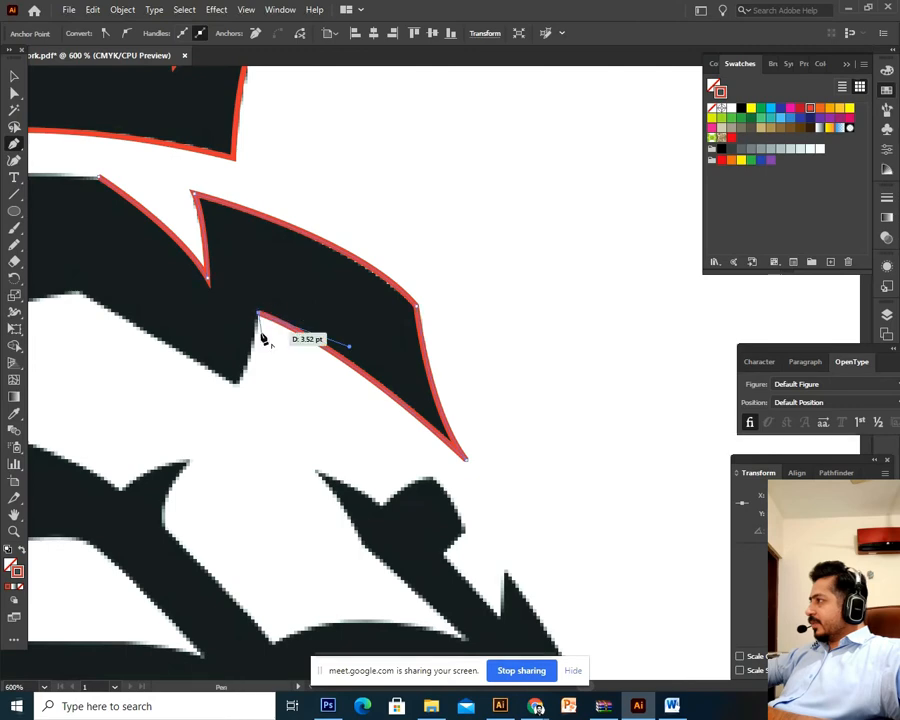
mouse_move(238, 423)
left_mouse_down()
mouse_move(408, 454)
mouse_move(402, 428)
mouse_move(410, 418)
left_mouse_up()
left_click(406, 415)
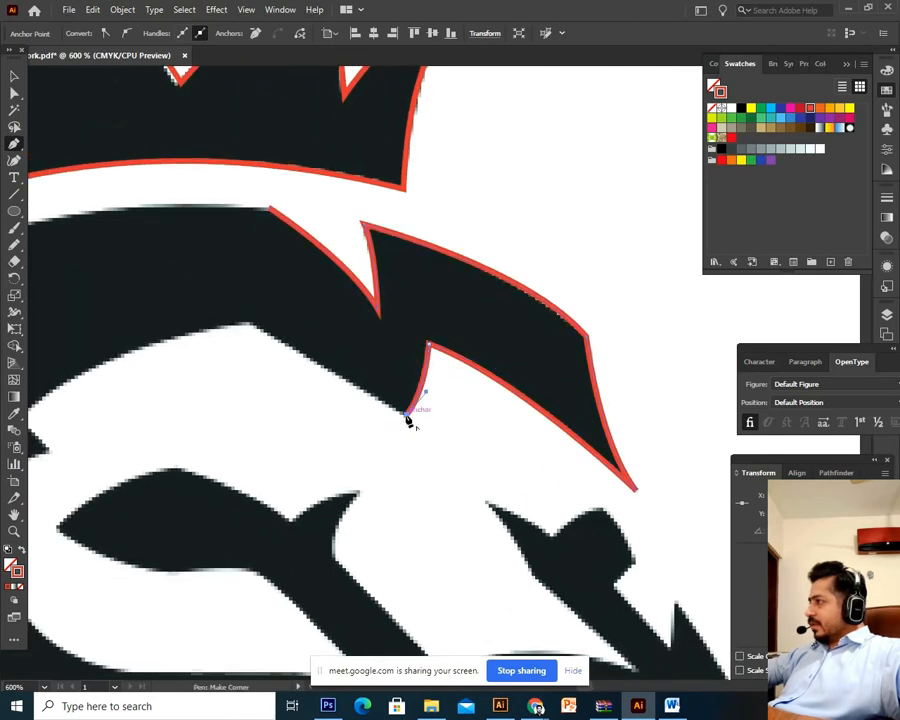
left_click(243, 322)
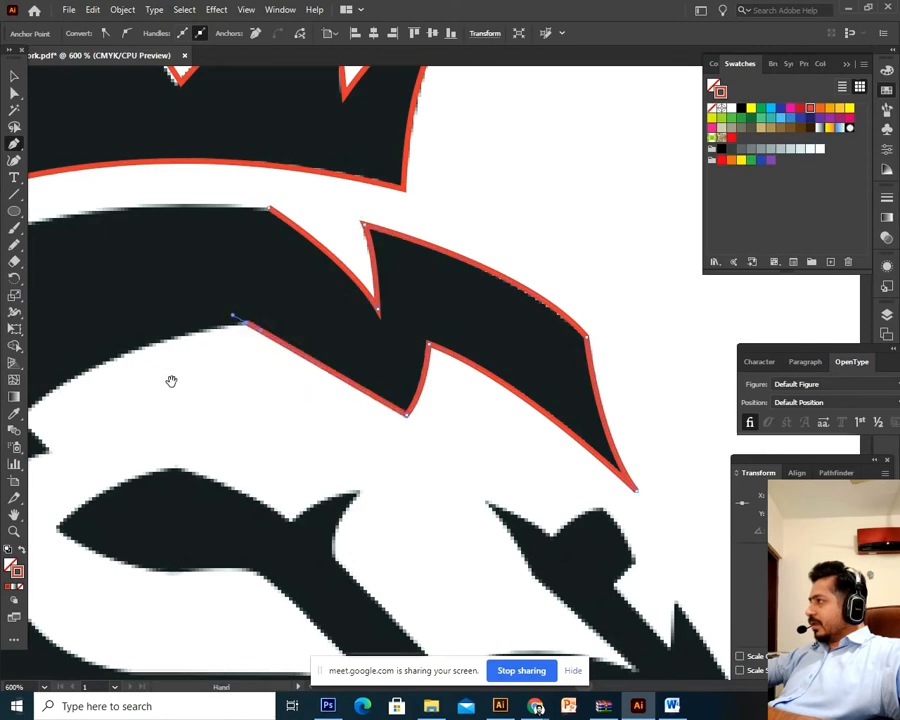
Step: Continue the head path with a curve along the forehead's lower edge to the inner corner and a short straight segment to the small pointed tip
left_click_drag(171, 378, 481, 378)
left_click(558, 330)
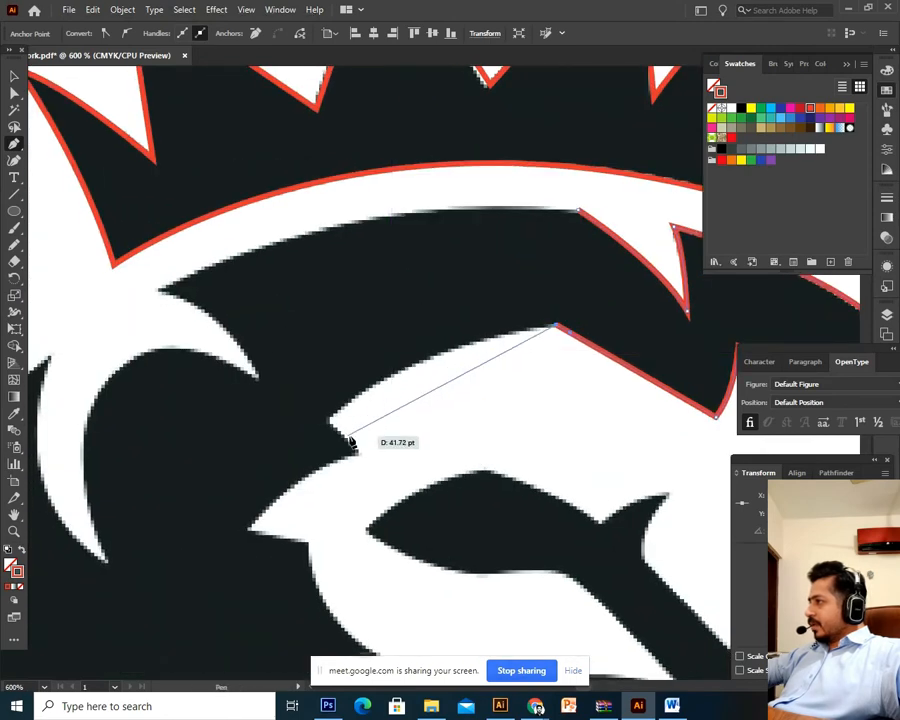
left_click_drag(328, 422, 250, 498)
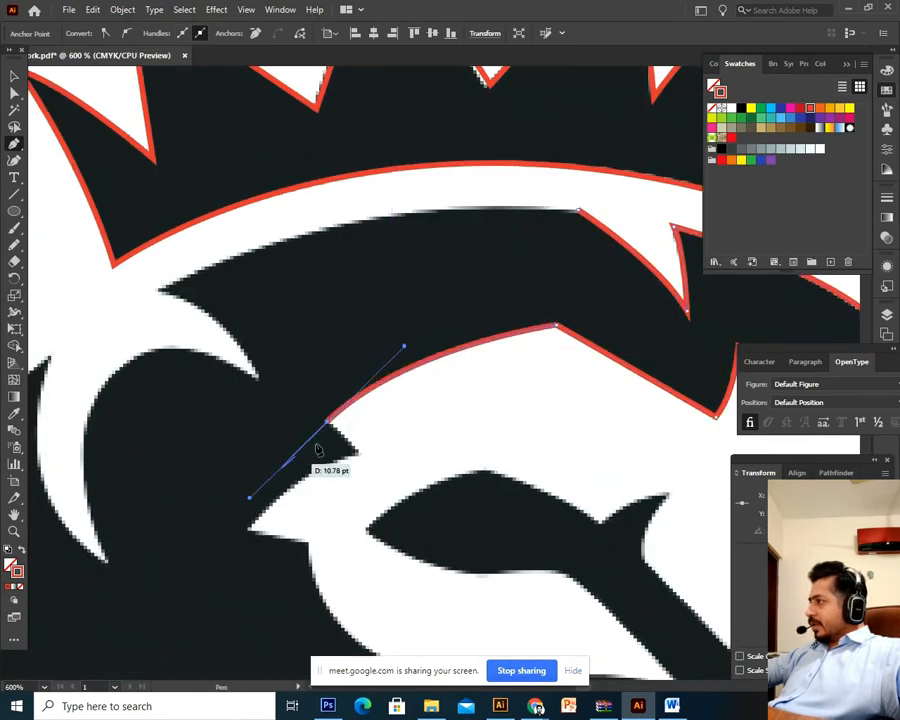
left_click(329, 422)
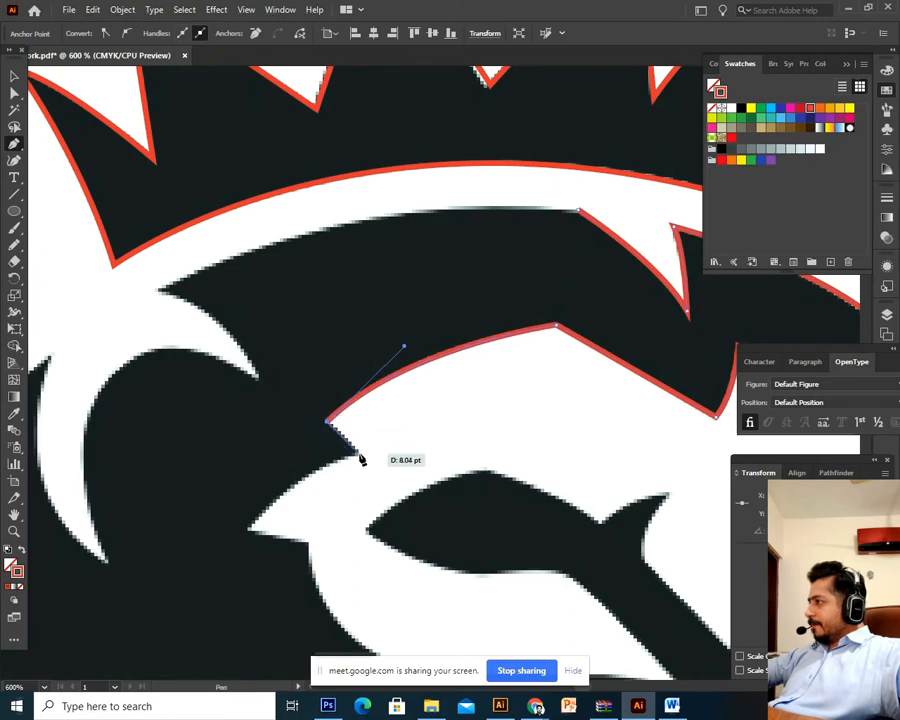
left_click(359, 451)
Step: Curve the path from the small tip down to the next sharp point, then add a short segment to the corner above the cheek
scroll(300, 475, "down", 1)
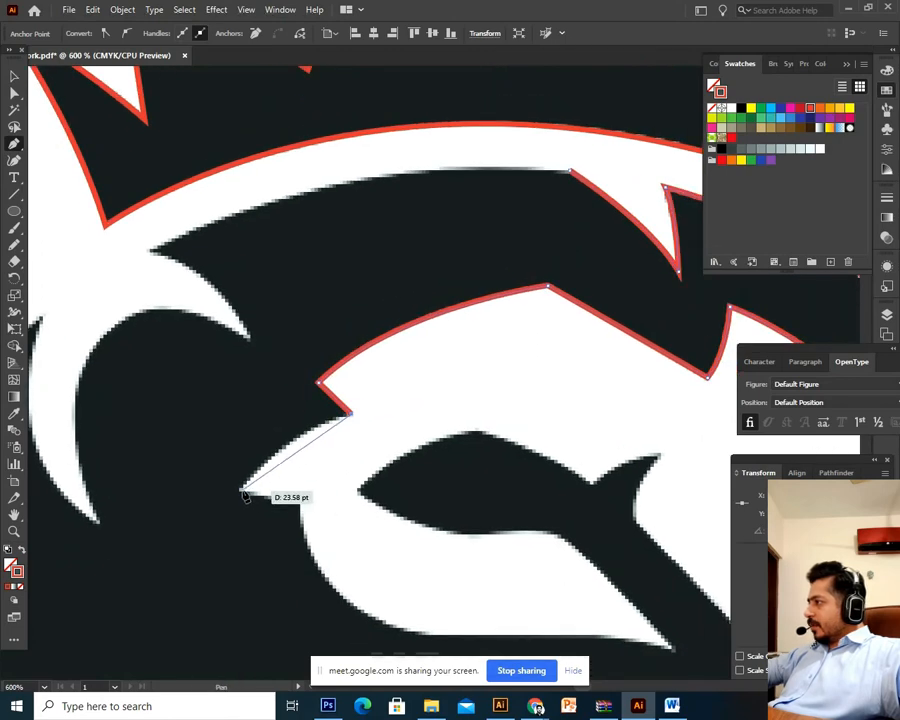
mouse_move(240, 491)
left_mouse_down()
mouse_move(201, 551)
mouse_move(253, 569)
mouse_move(193, 532)
mouse_move(200, 567)
mouse_move(196, 549)
left_mouse_up()
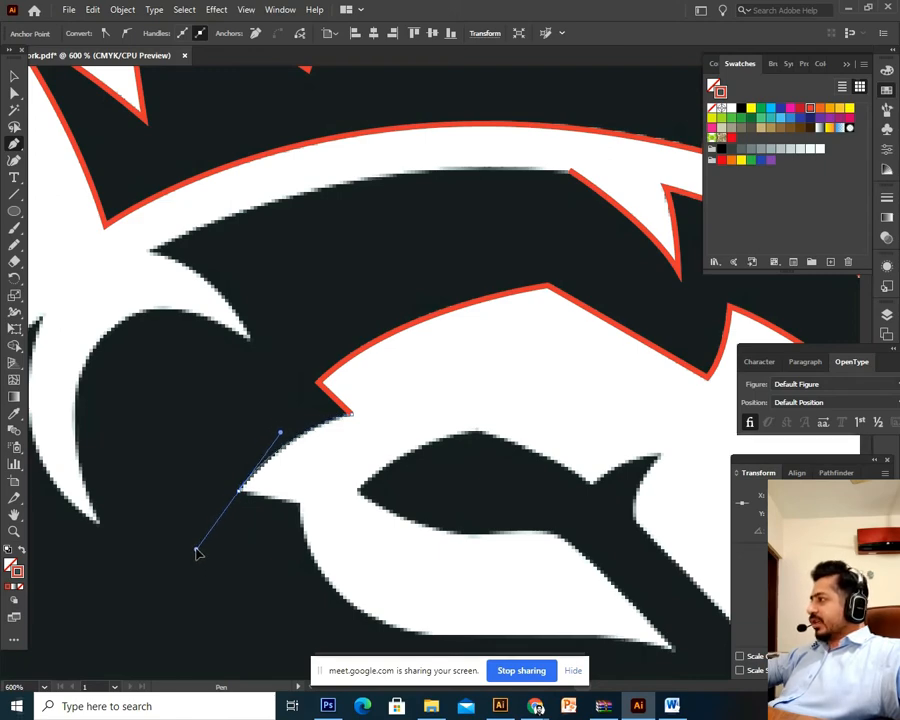
left_click(239, 493)
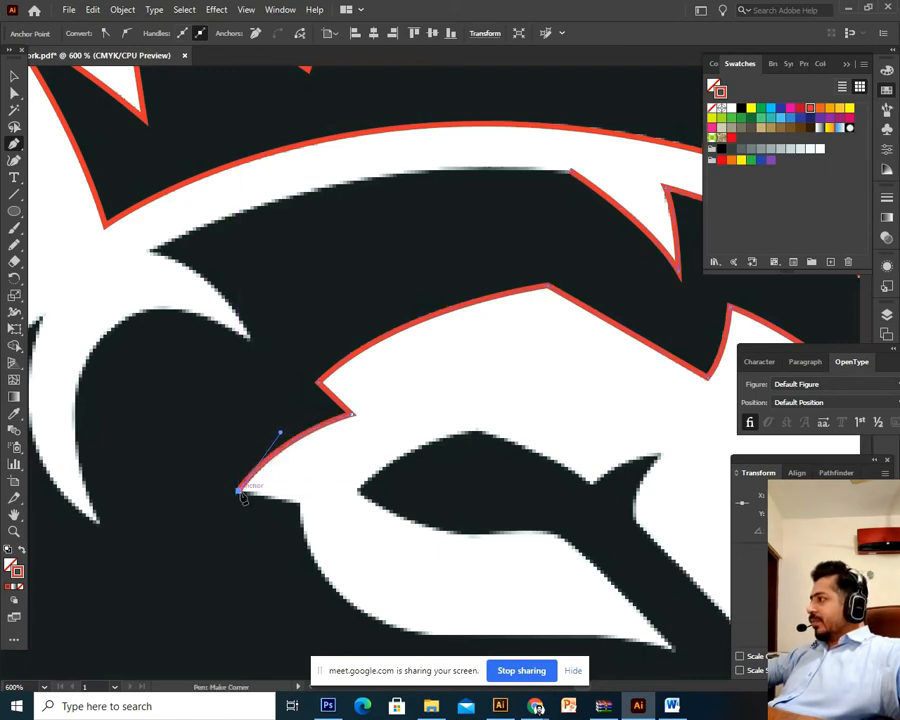
left_click_drag(266, 524, 229, 502)
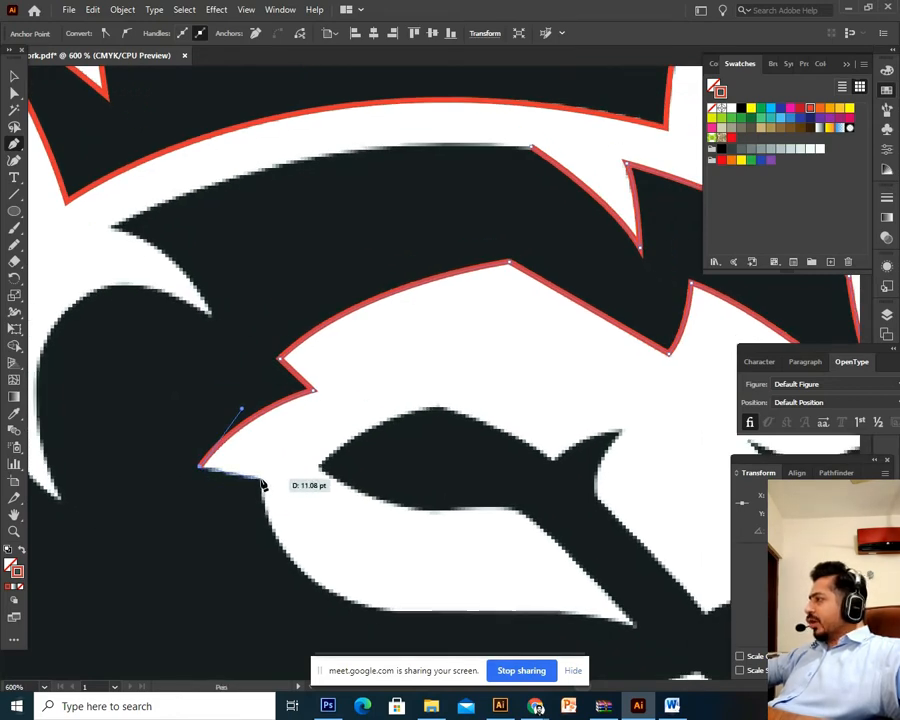
left_click(268, 482)
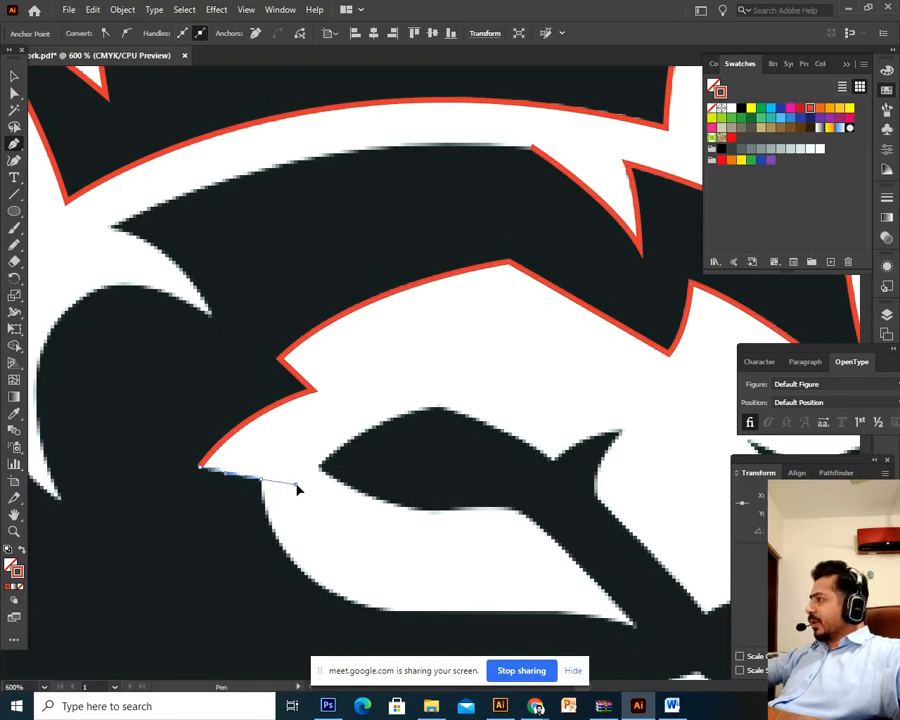
left_click_drag(299, 489, 267, 484)
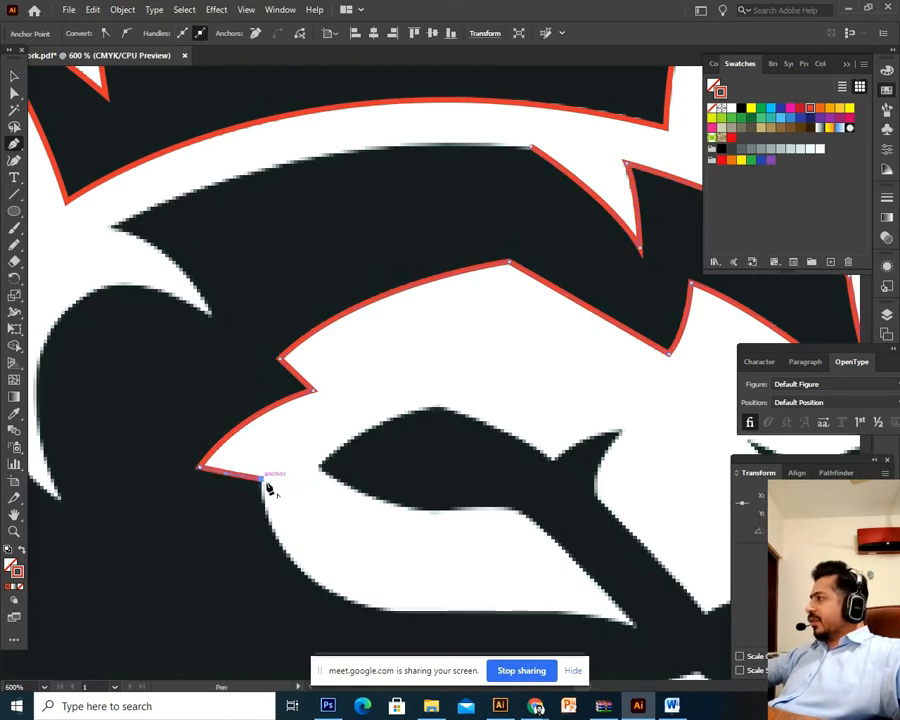
left_click_drag(363, 558, 293, 440)
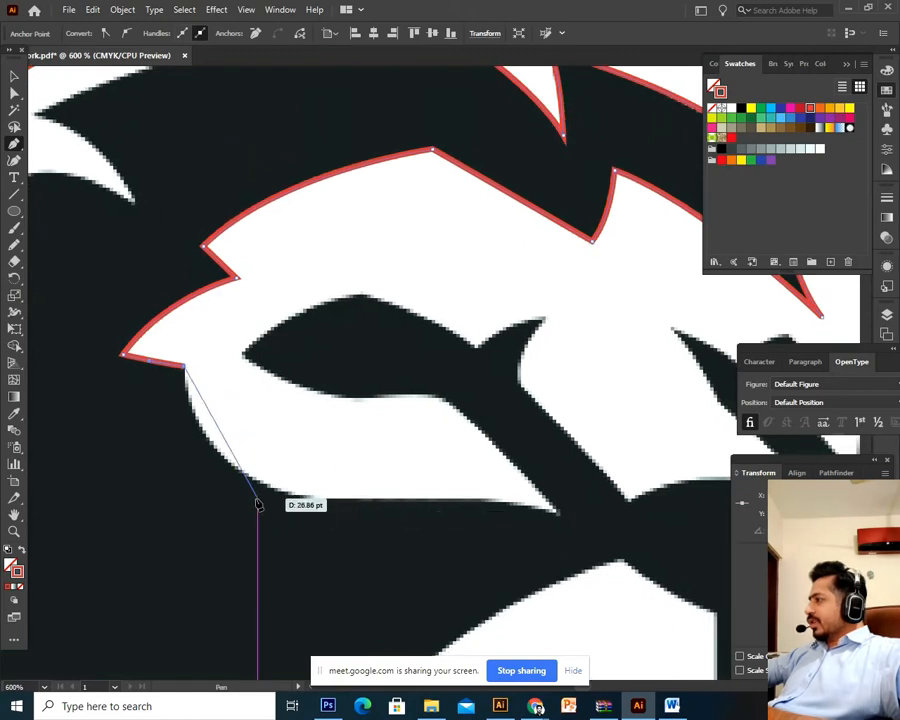
mouse_move(315, 499)
left_mouse_down()
mouse_move(416, 529)
mouse_move(448, 521)
left_mouse_up()
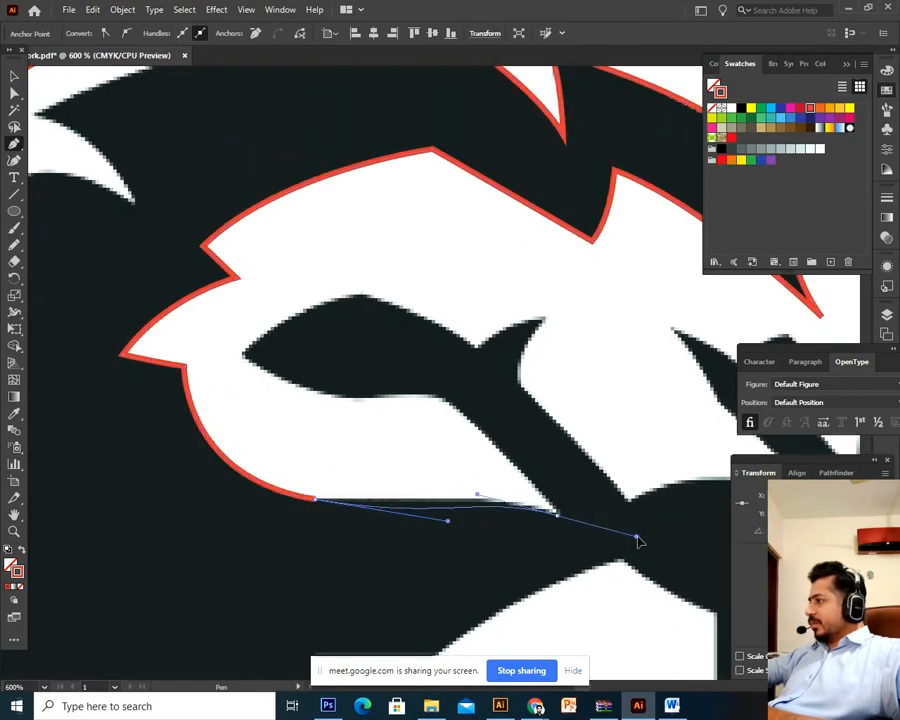
left_click(316, 503)
left_click_drag(552, 512, 367, 401)
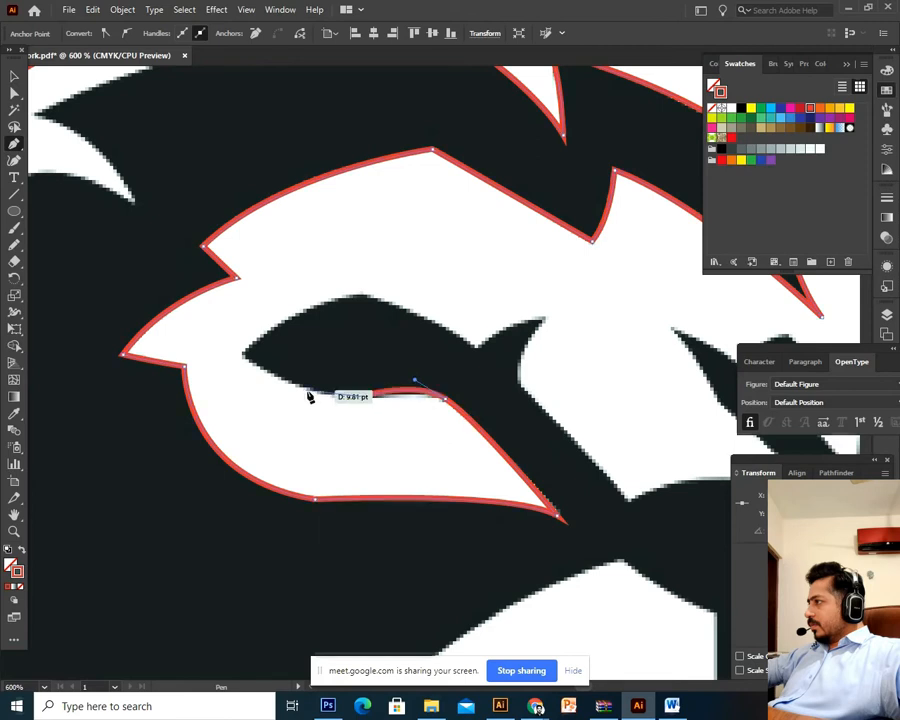
left_click(362, 400)
left_click_drag(276, 381, 245, 356)
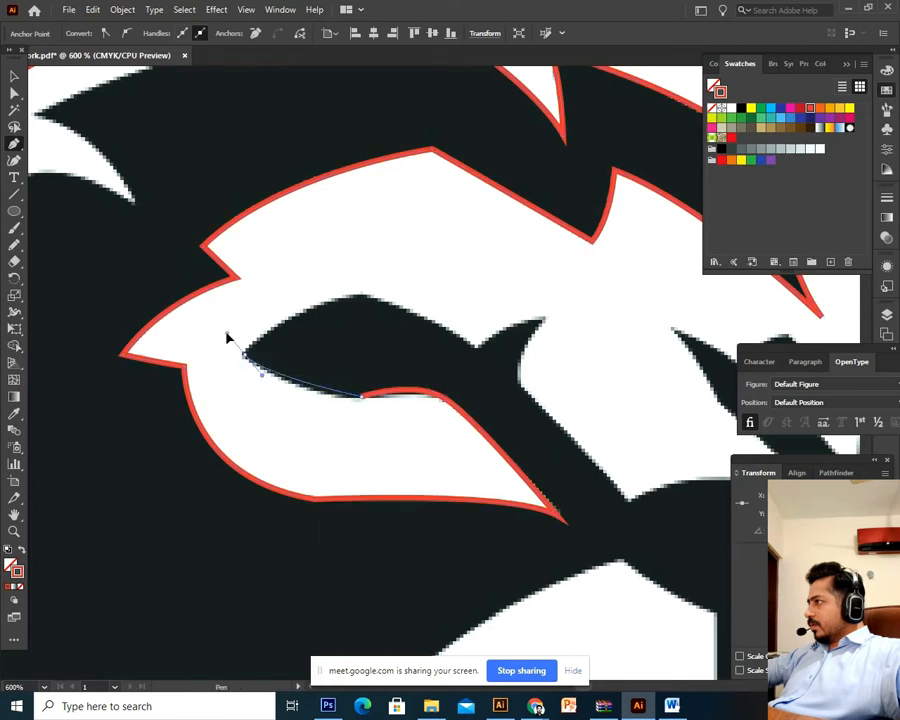
left_click_drag(204, 310, 204, 308)
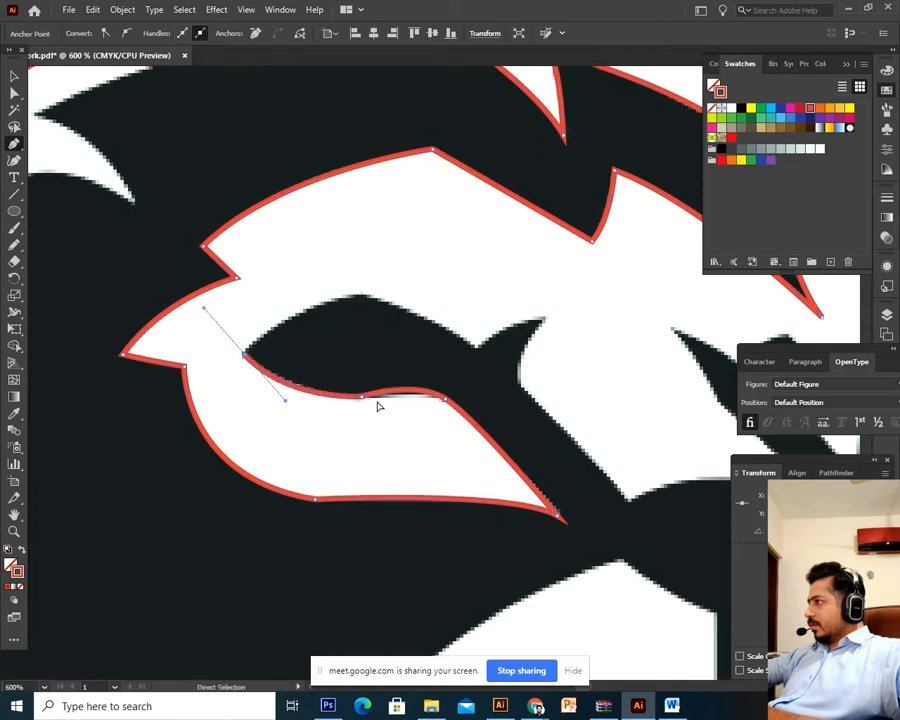
key("ctrl+z")
key("ctrl+z")
left_click_drag(391, 407, 419, 410)
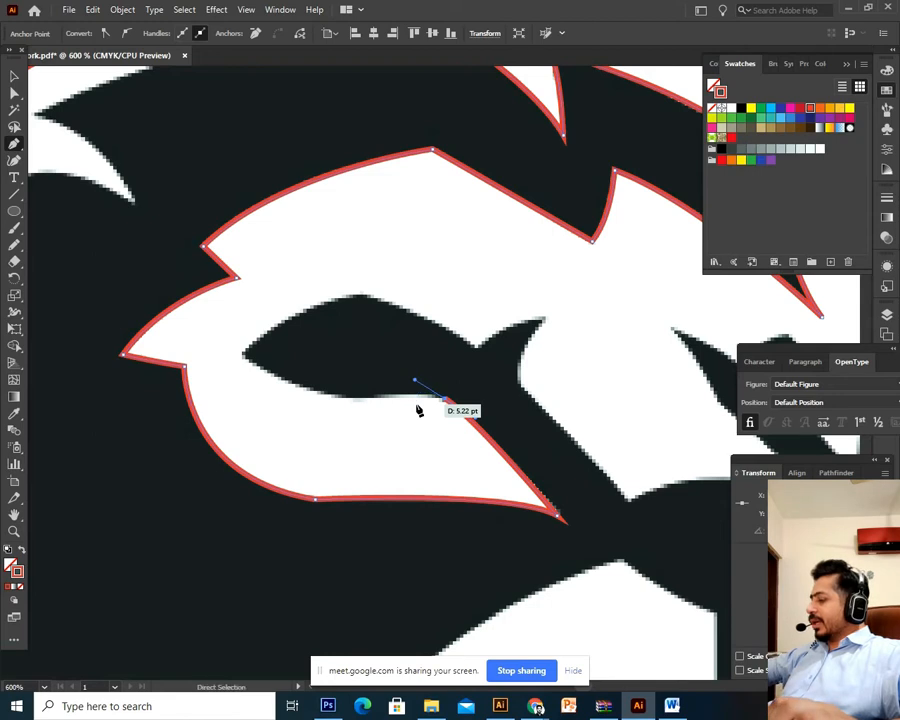
left_click_drag(419, 410, 383, 358)
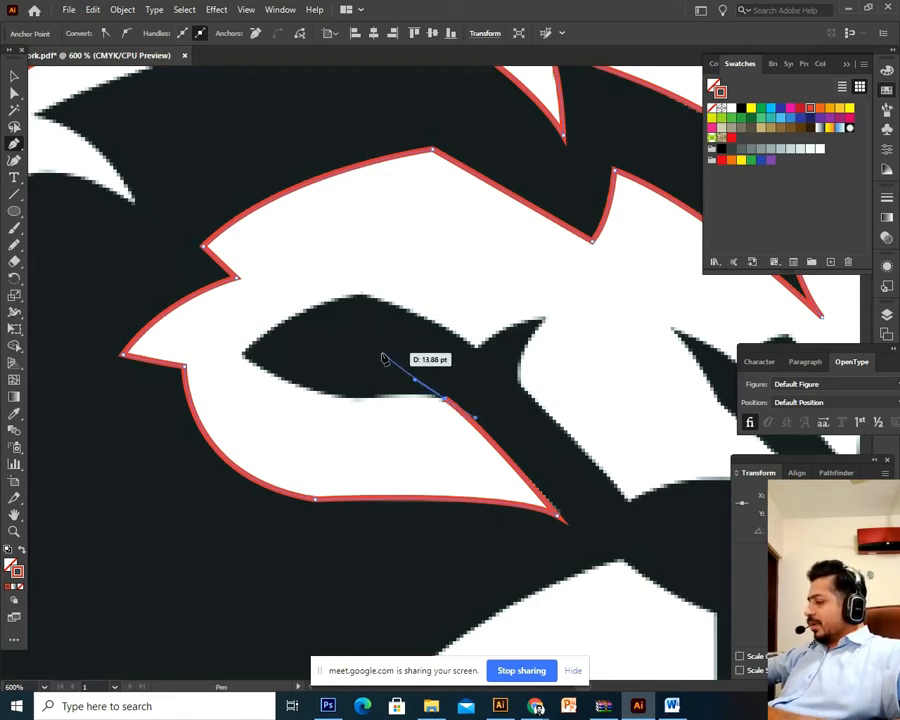
key("ctrl+z")
left_click_drag(556, 516, 572, 543)
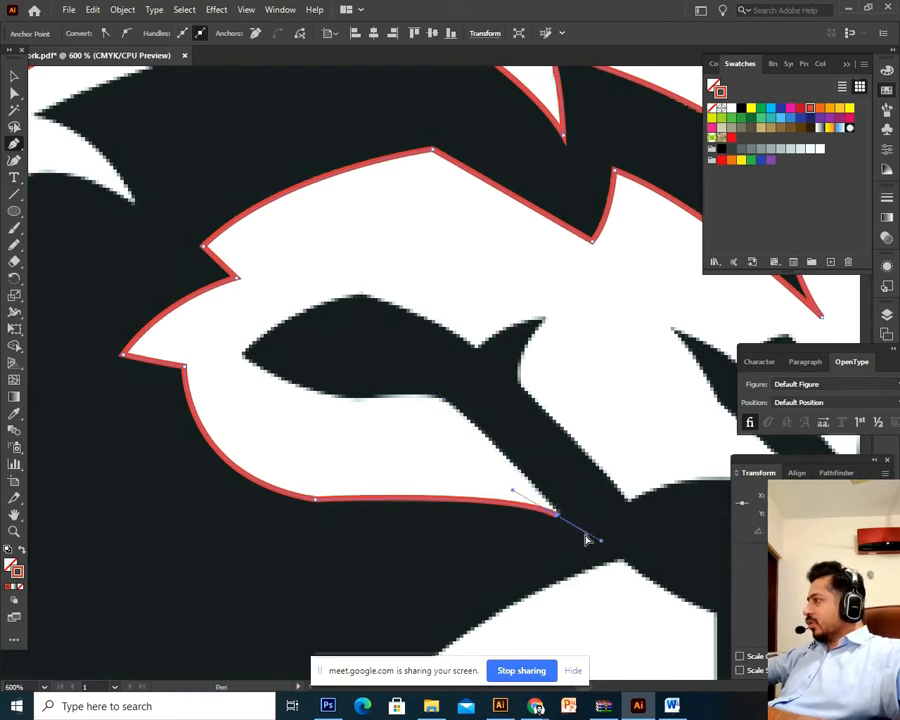
key("ctrl+z")
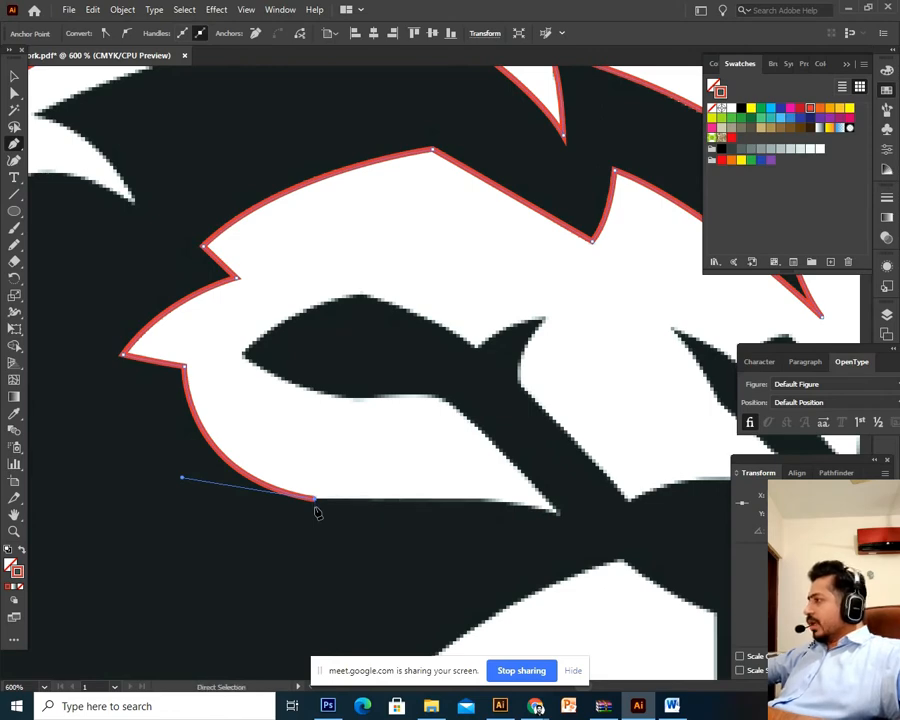
key("ctrl+z")
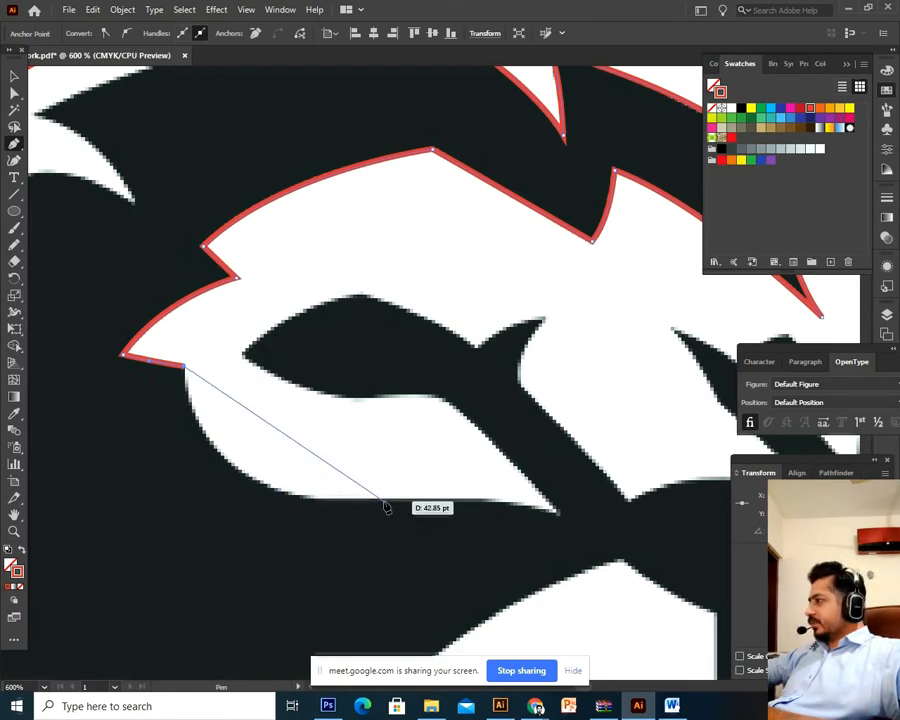
Step: Trace the rounded white area below the eye in one wide curve along its bottom edge and on to its pointed end, with corner anchors
mouse_move(396, 498)
left_mouse_down()
mouse_move(544, 500)
mouse_move(570, 462)
mouse_move(586, 488)
mouse_move(606, 483)
left_mouse_up()
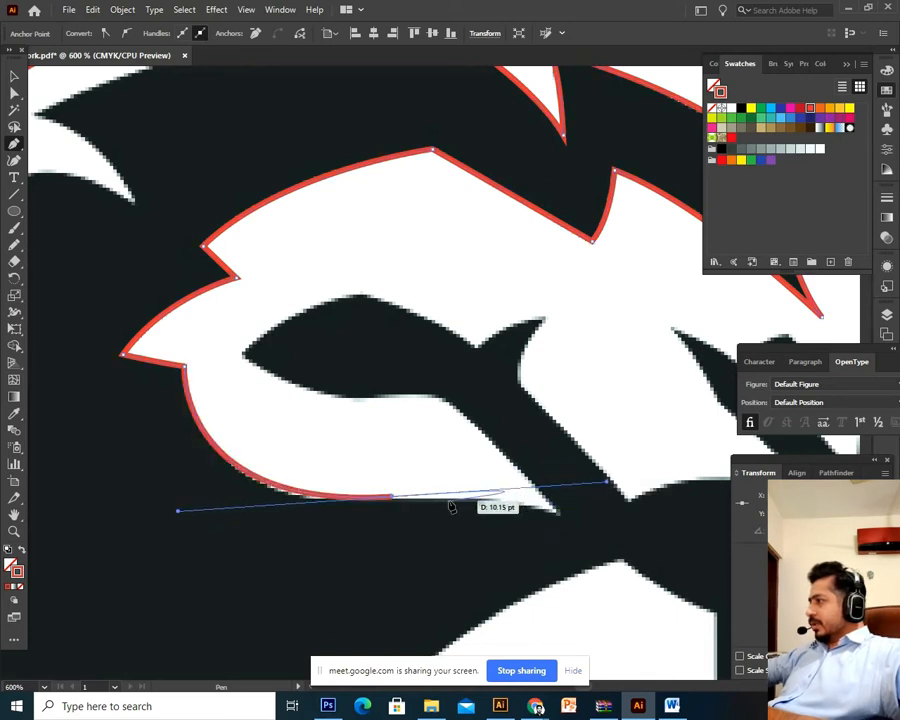
left_click(388, 499)
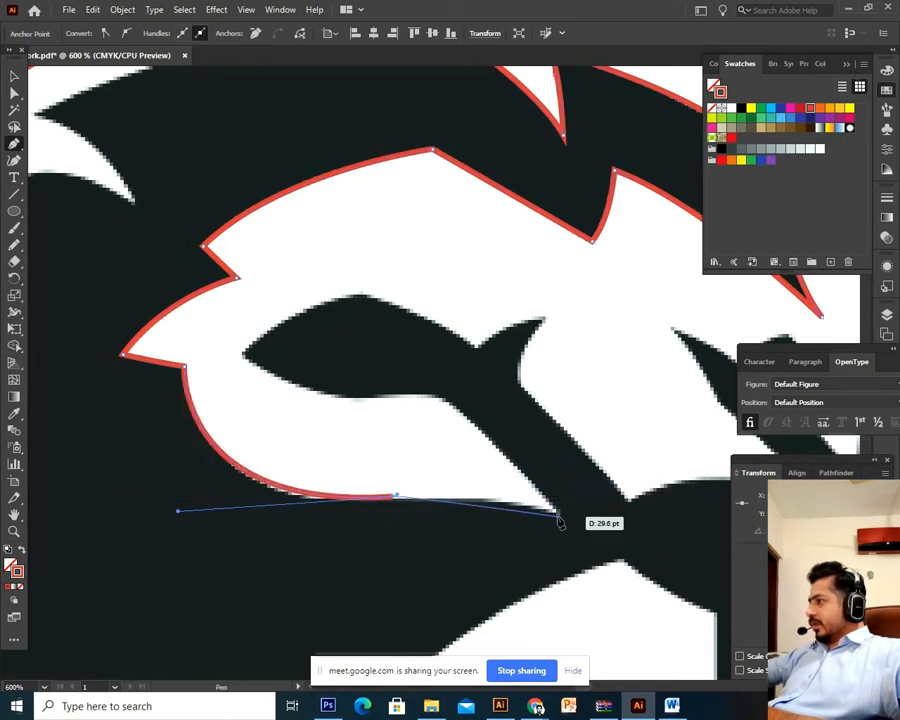
left_click_drag(553, 509, 576, 531)
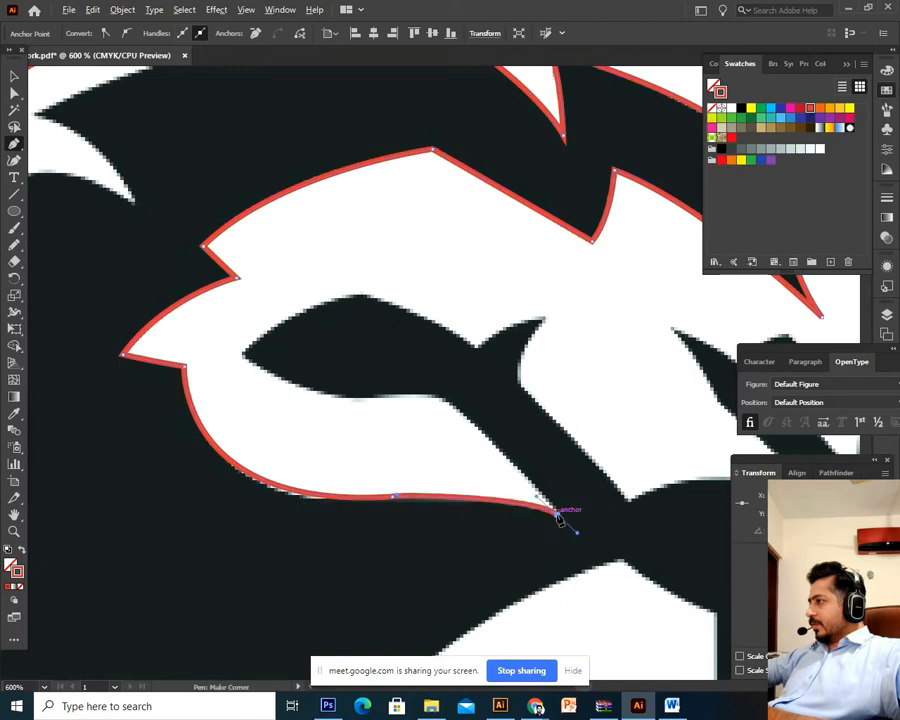
left_click(557, 513)
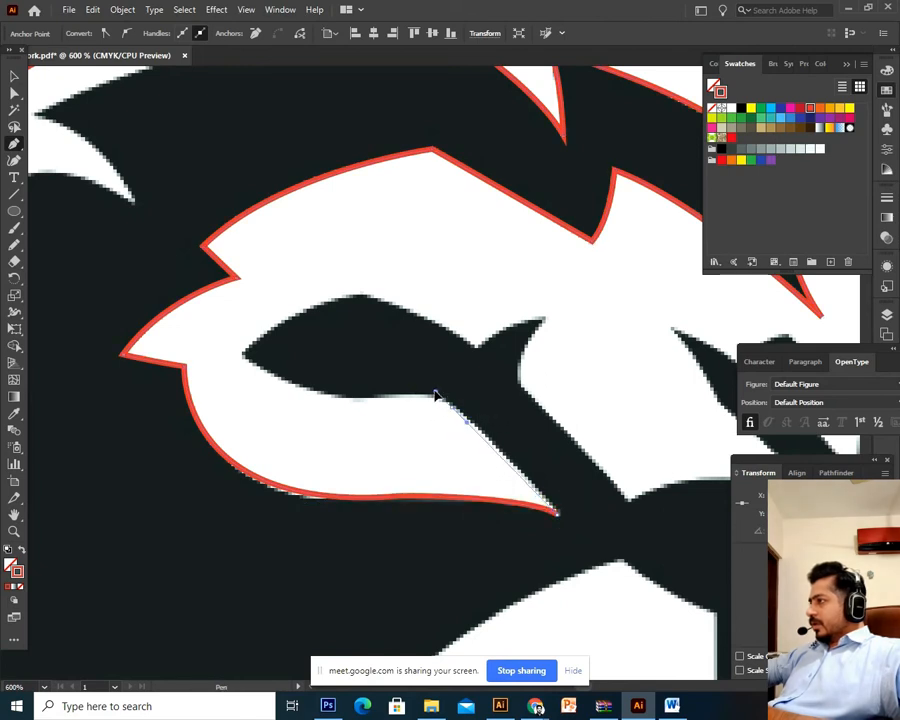
Step: Trace up the diagonal to the eye's underside, around its outer corner and over the top to the notch beside the small spike
left_click_drag(424, 390, 252, 362)
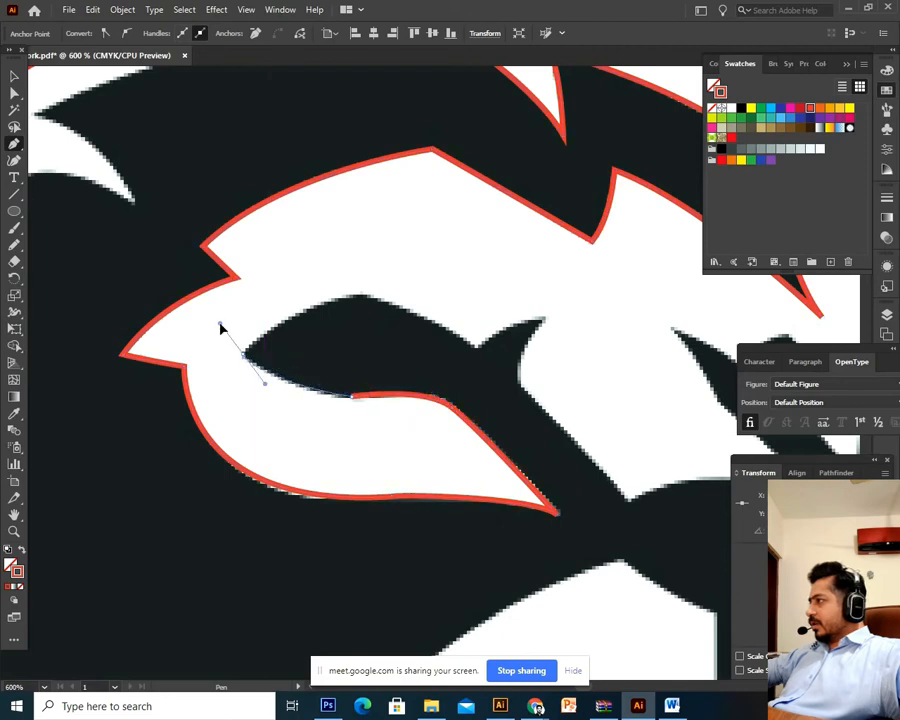
left_click_drag(210, 320, 207, 314)
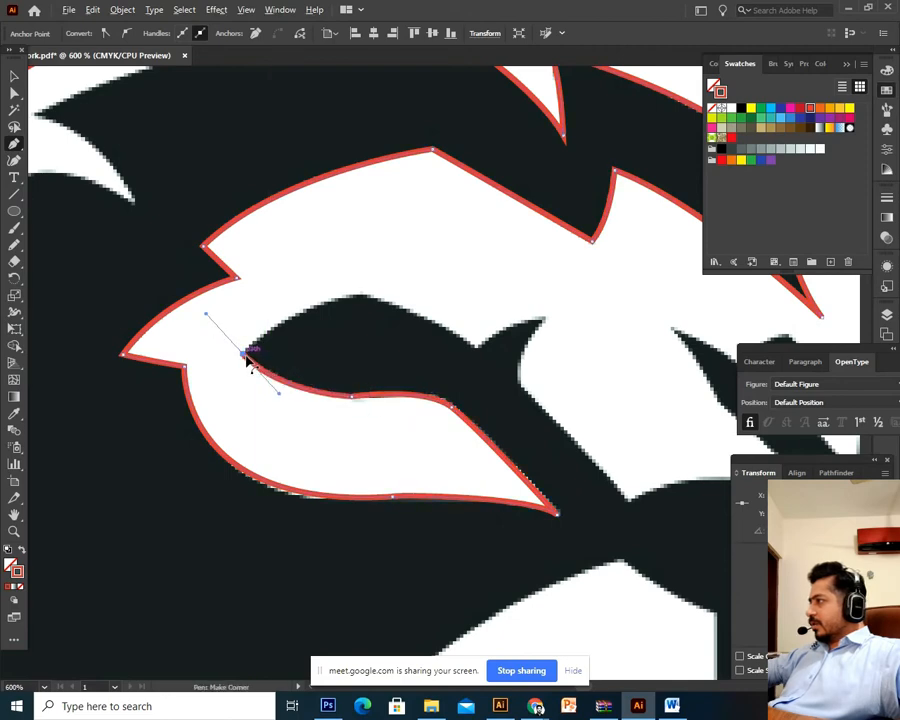
left_click_drag(256, 364, 424, 293)
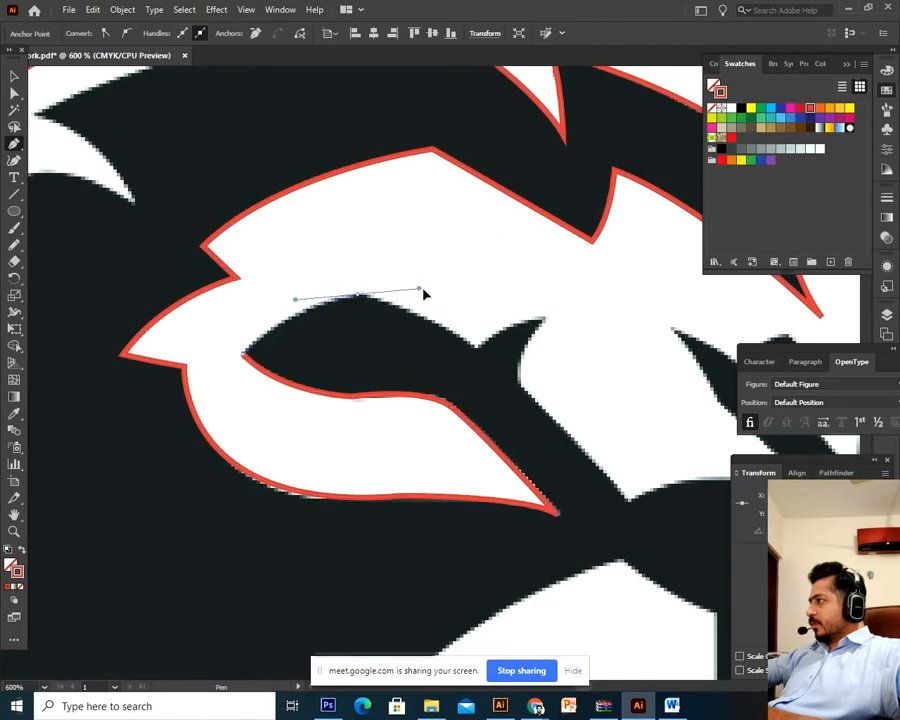
left_click_drag(356, 295, 476, 352)
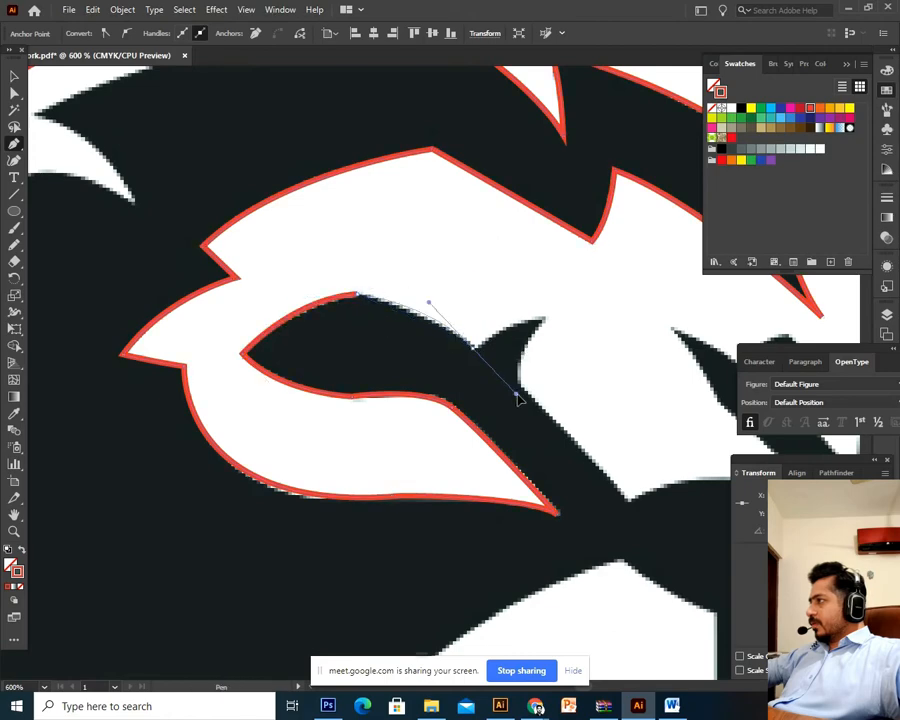
left_click(474, 350)
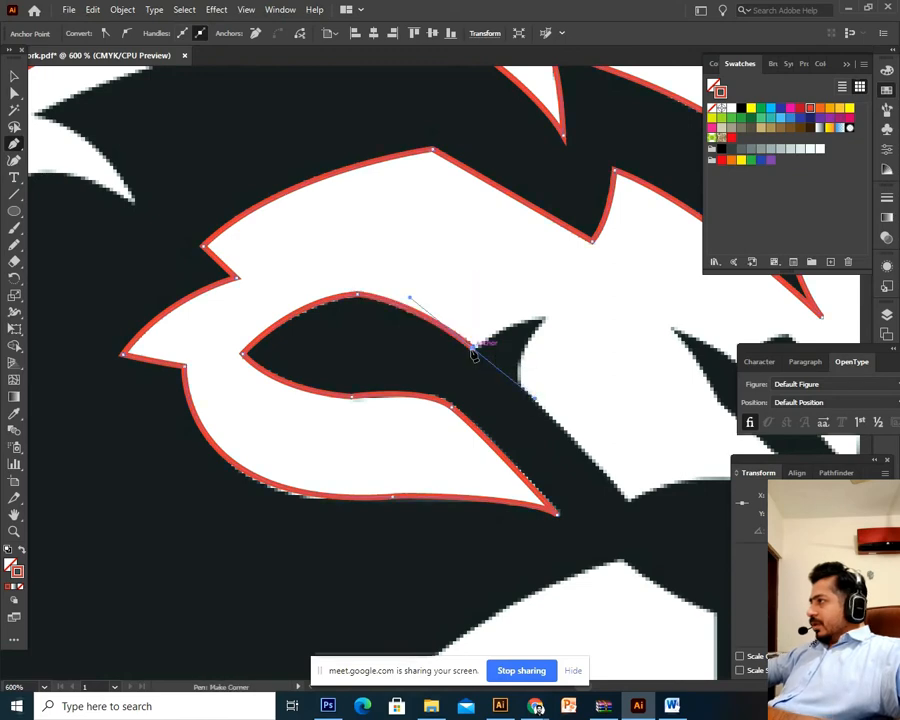
Step: Trace the small spike beside the eye up to its tip, curve back down its inner side, and follow the diagonal band's straight edge to its lower end
left_click_drag(464, 379, 297, 434)
left_click_drag(305, 398, 368, 376)
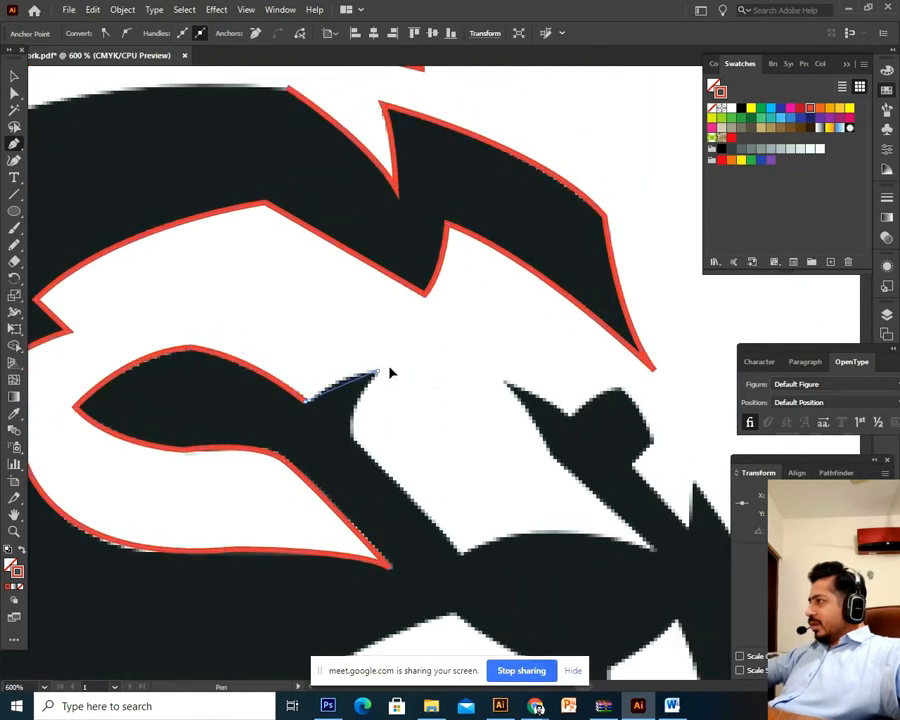
left_click(378, 374)
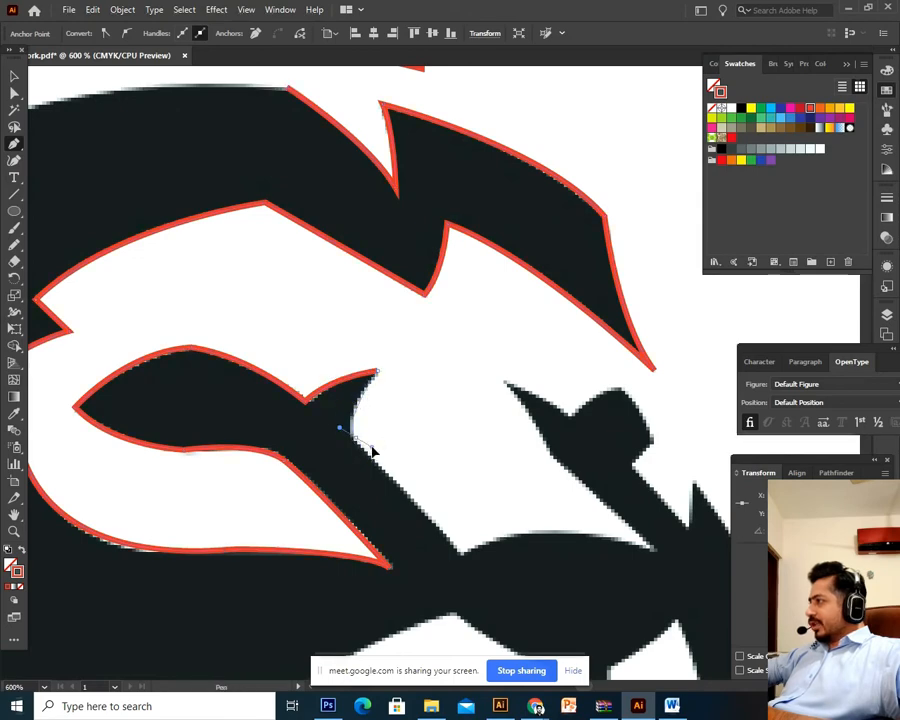
mouse_move(350, 428)
left_mouse_down()
mouse_move(437, 560)
mouse_move(435, 541)
mouse_move(355, 435)
left_mouse_up()
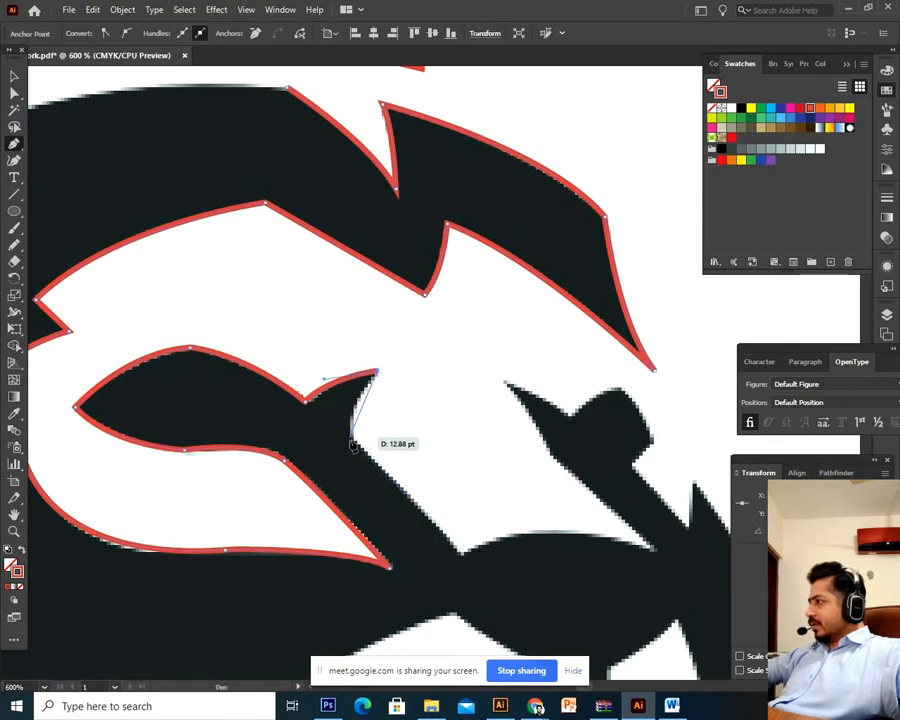
left_click(356, 442)
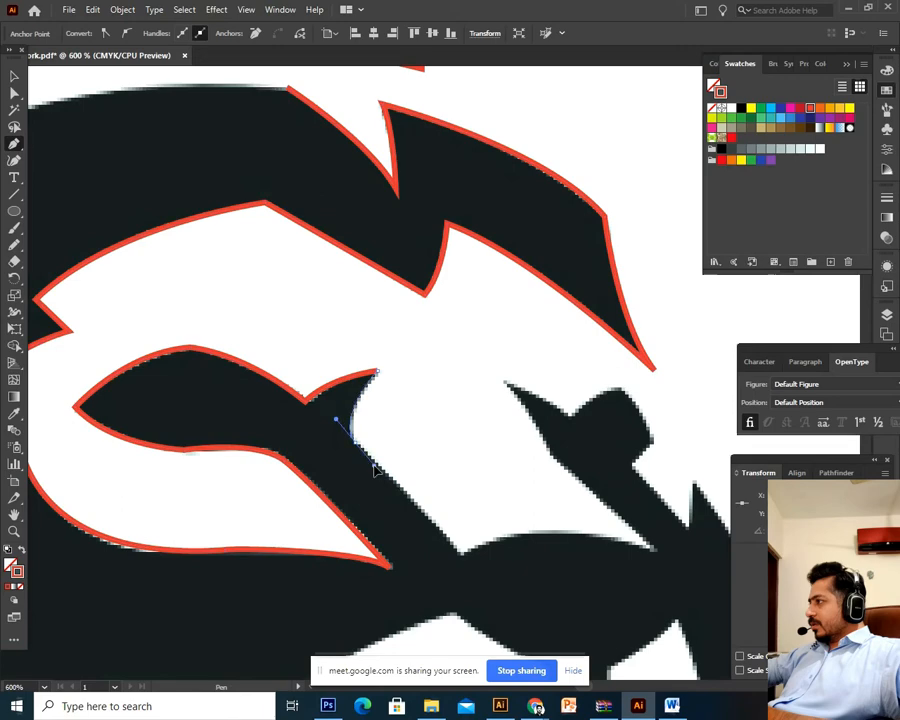
left_click(463, 562)
Step: Curve the path over the top of the nose, then trace the straight diagonal and bend up to the far eye's pointed tip
left_click_drag(463, 562, 289, 488)
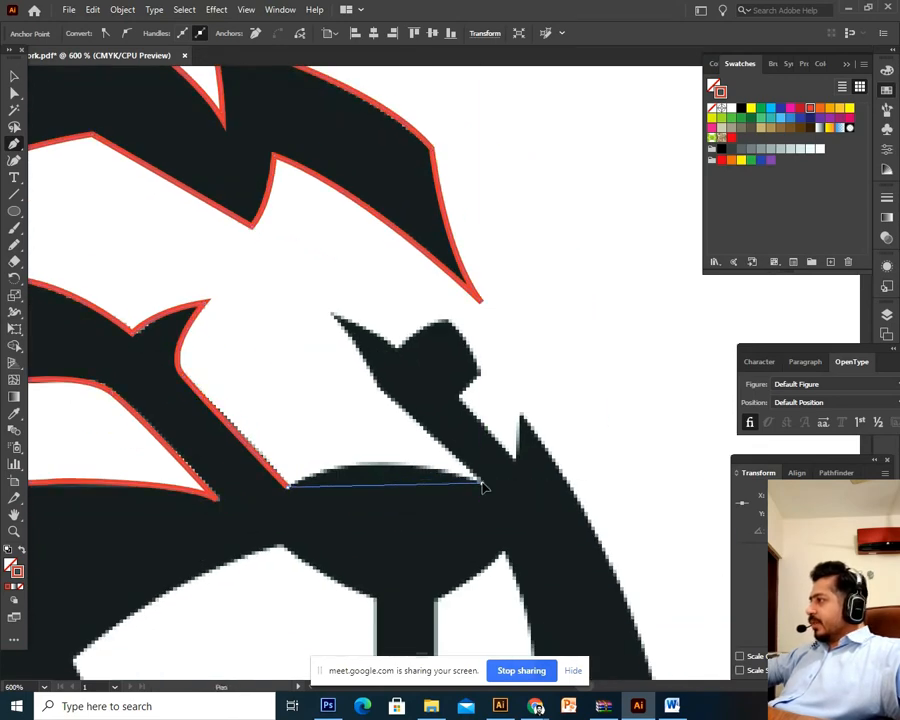
left_click_drag(482, 484, 594, 525)
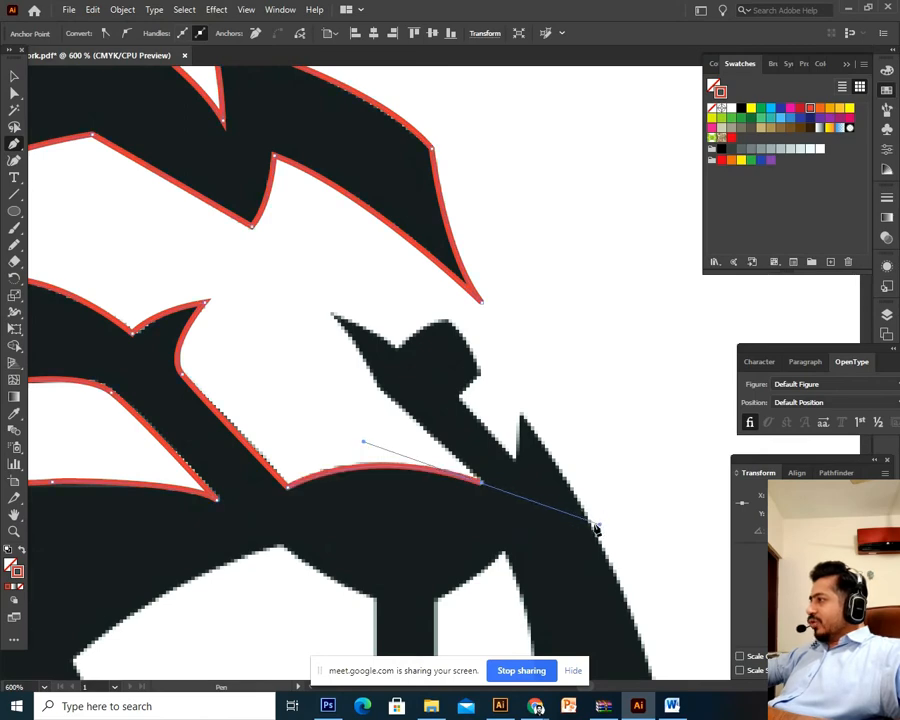
left_click(380, 393)
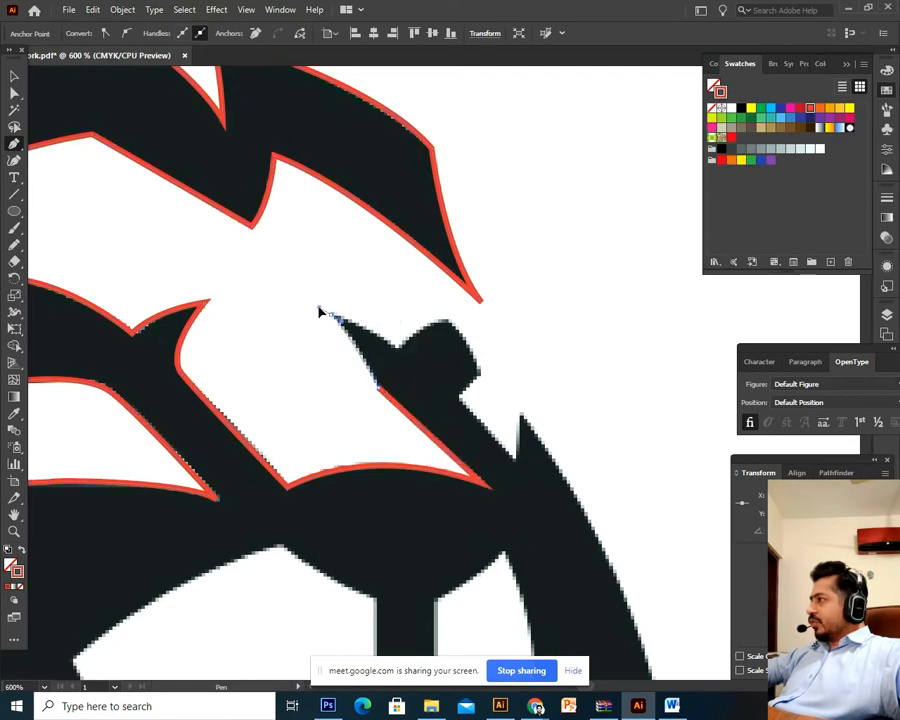
mouse_move(333, 318)
left_mouse_down()
mouse_move(357, 337)
mouse_move(331, 315)
left_mouse_up()
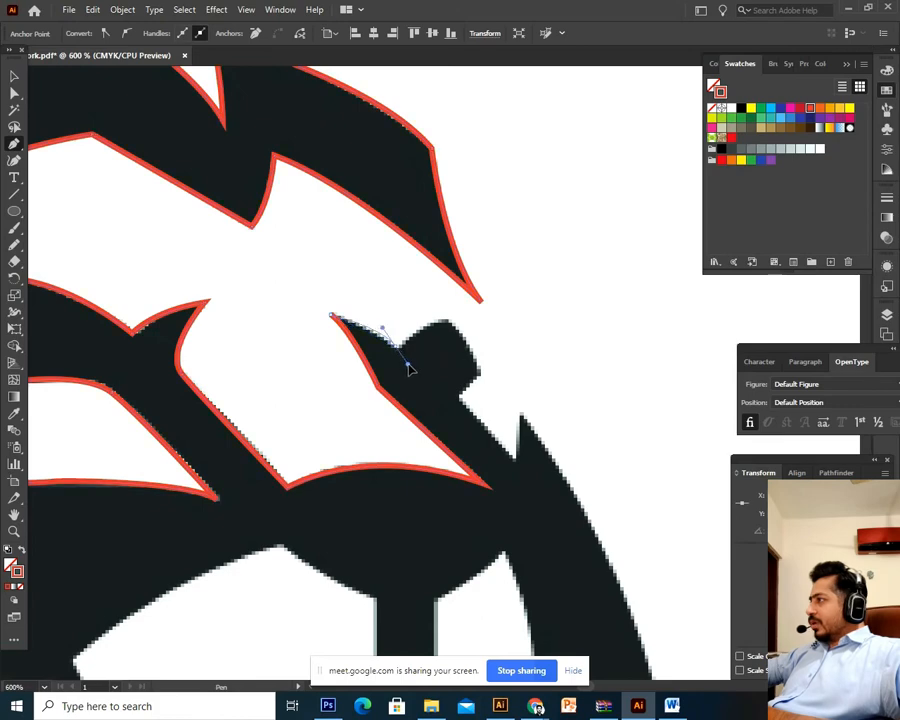
Step: Trace the far eye's upper edge through its notch and around the rounded bump, then follow the diagonal down to the small spike's base
mouse_move(394, 346)
left_mouse_down()
mouse_move(407, 364)
mouse_move(400, 367)
left_mouse_up()
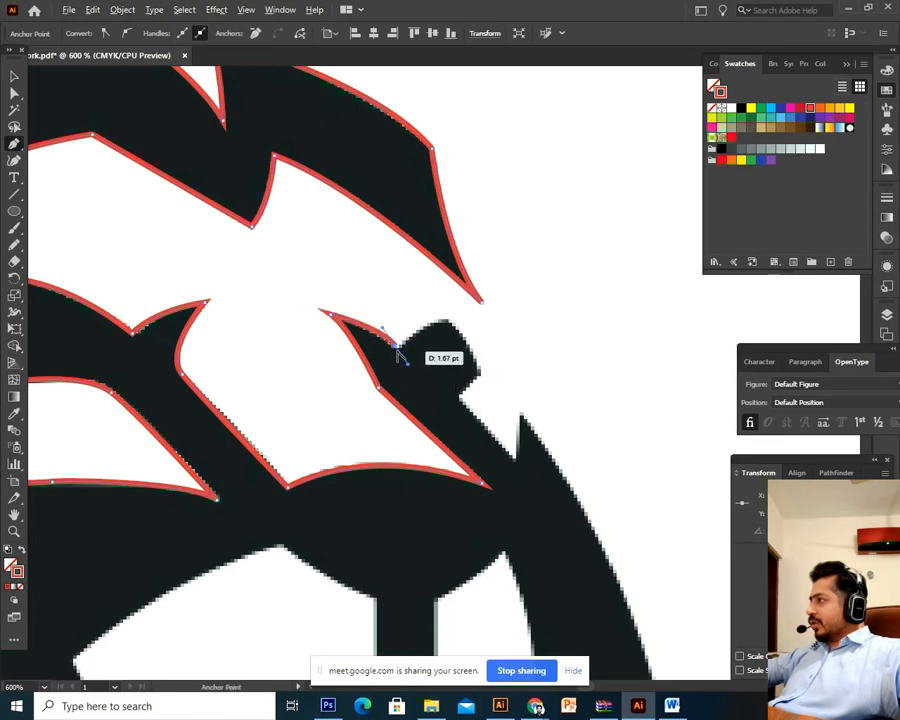
left_click(398, 349)
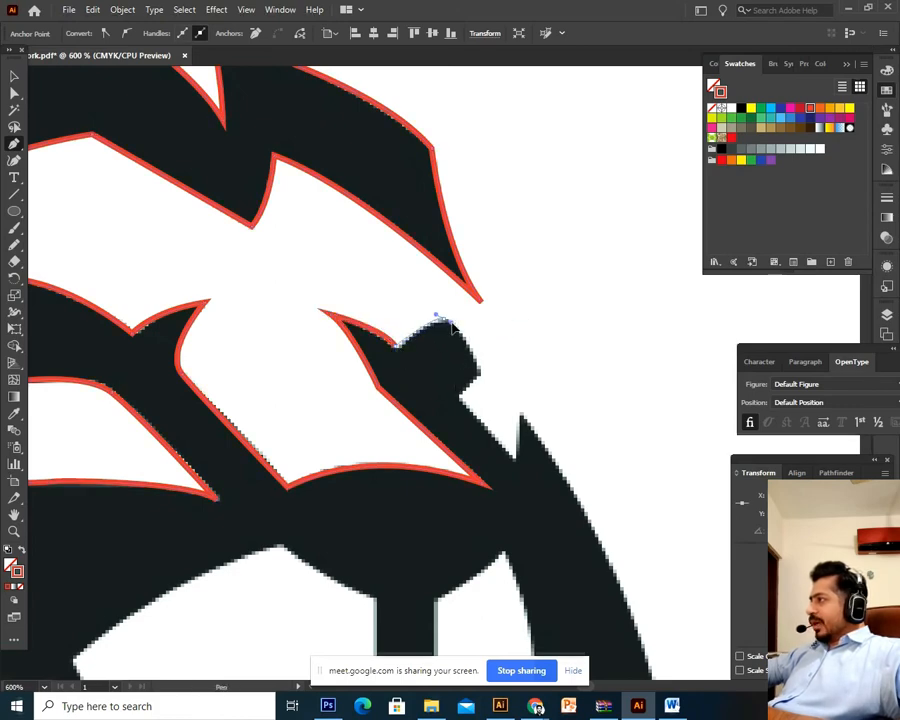
left_click_drag(455, 324, 456, 325)
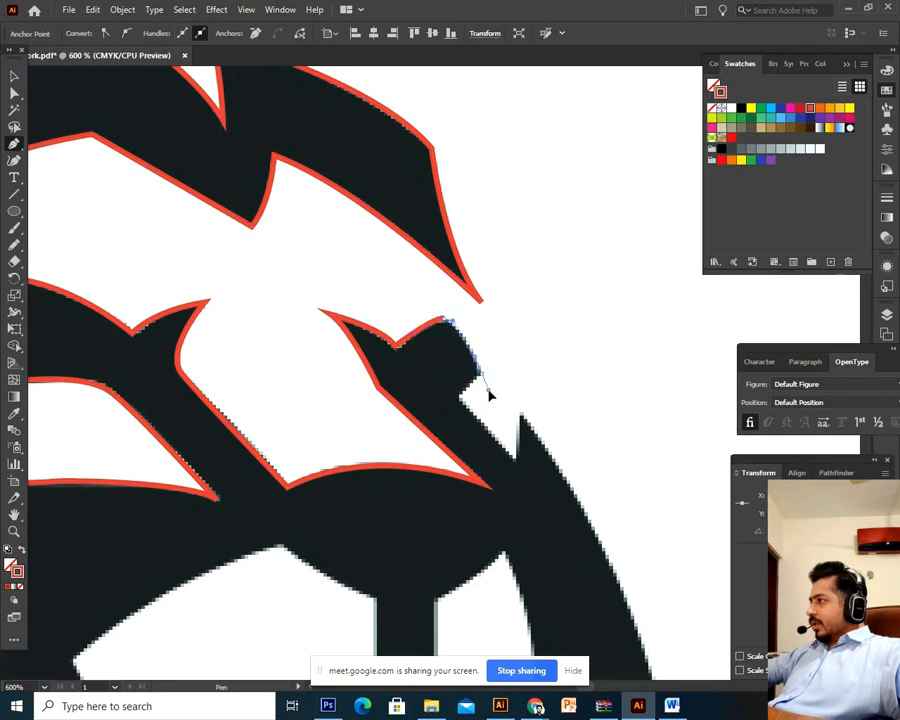
left_click(479, 374)
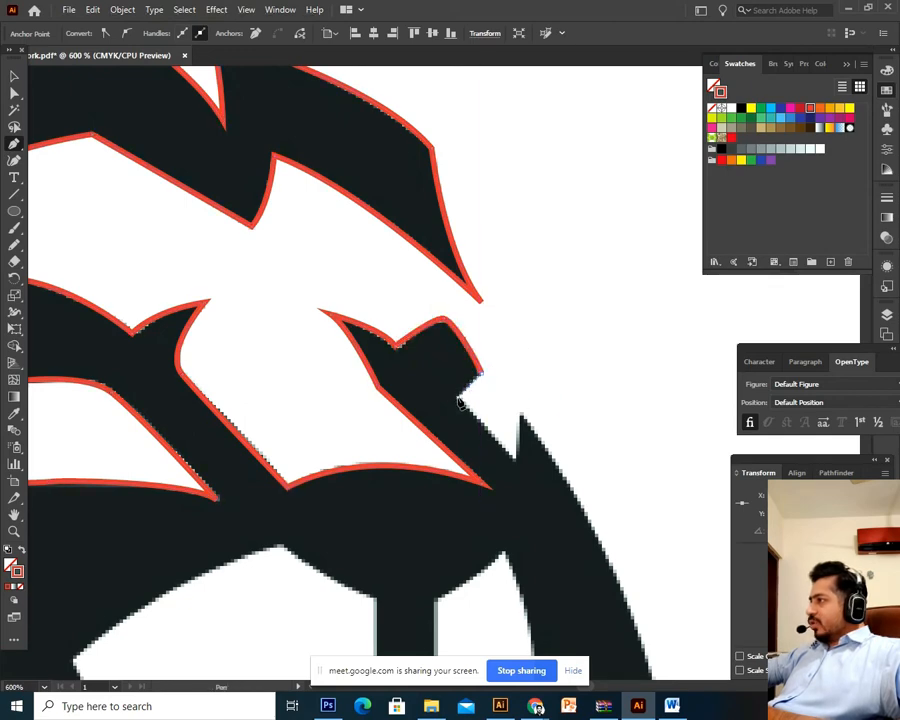
left_click(459, 401)
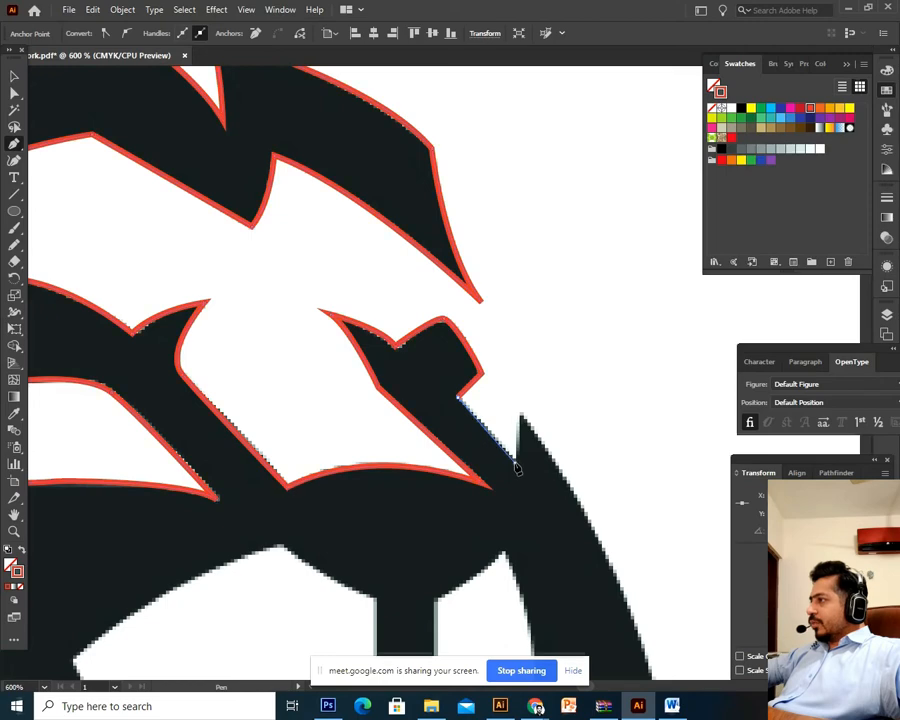
left_click(515, 463)
Step: Trace the face's long outer edge in one curve down to the mane tip, then add a short straight segment to the notch
key("ctrl+minus")
key("ctrl+minus")
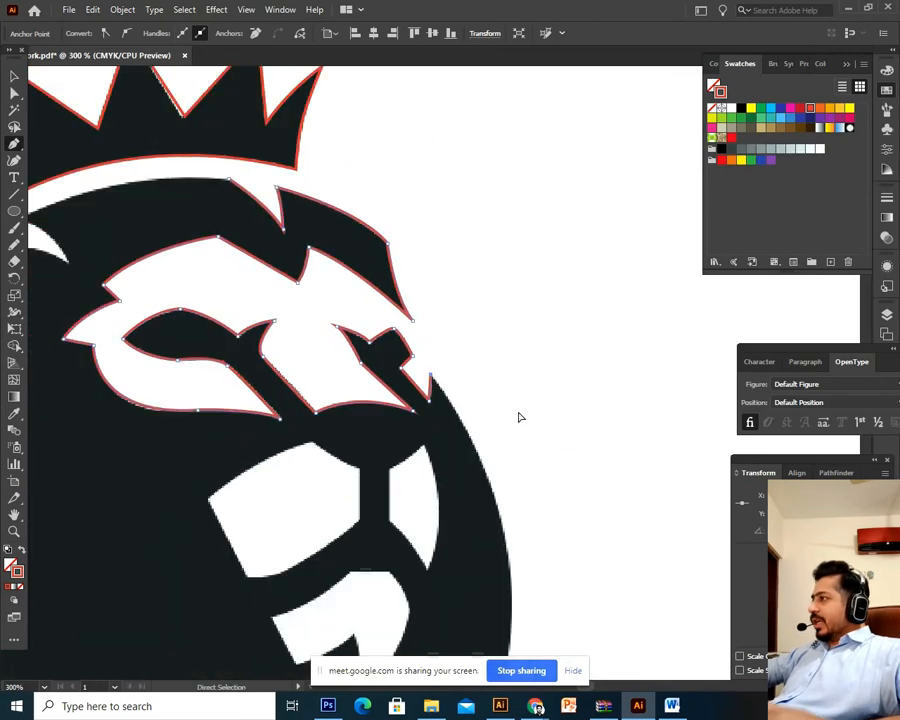
scroll(494, 466, "down", 2)
scroll(514, 372, "up", 1)
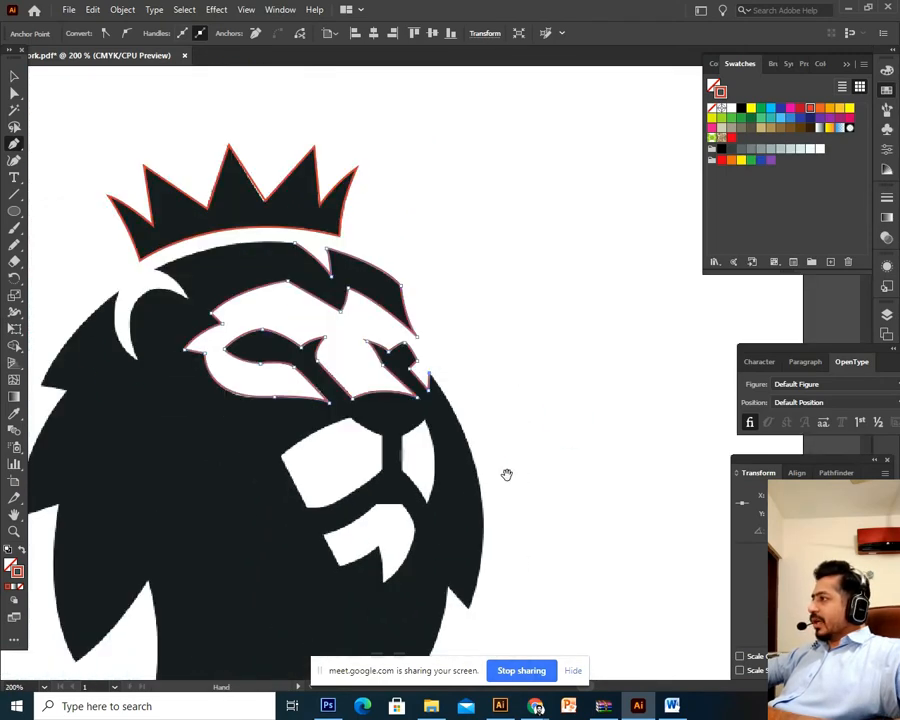
left_click_drag(506, 472, 508, 300)
scroll(509, 302, "up", 2)
scroll(511, 309, "down", 3)
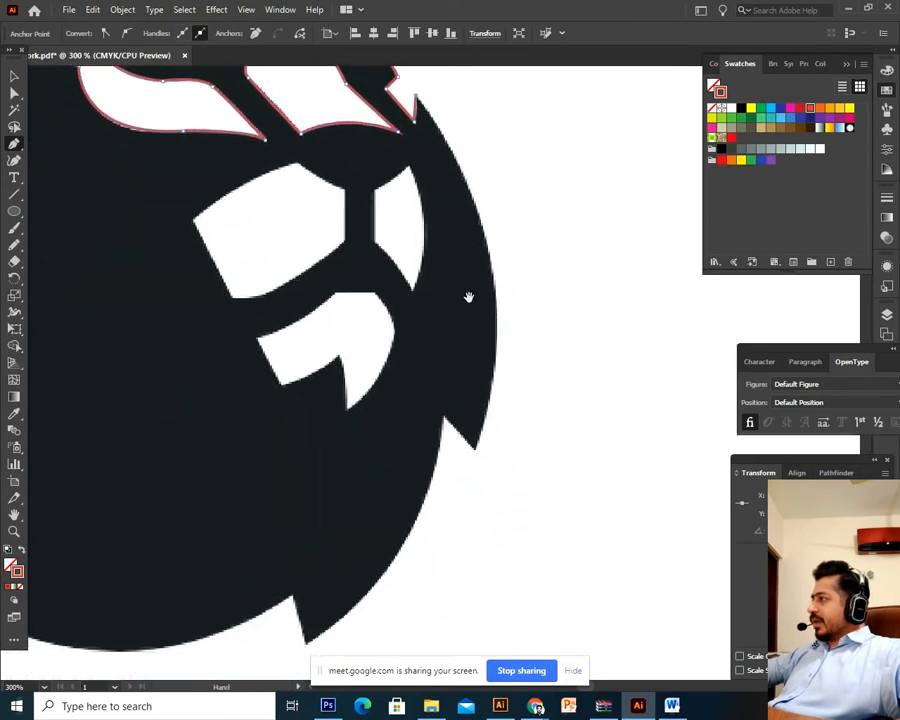
left_click_drag(476, 452, 400, 646)
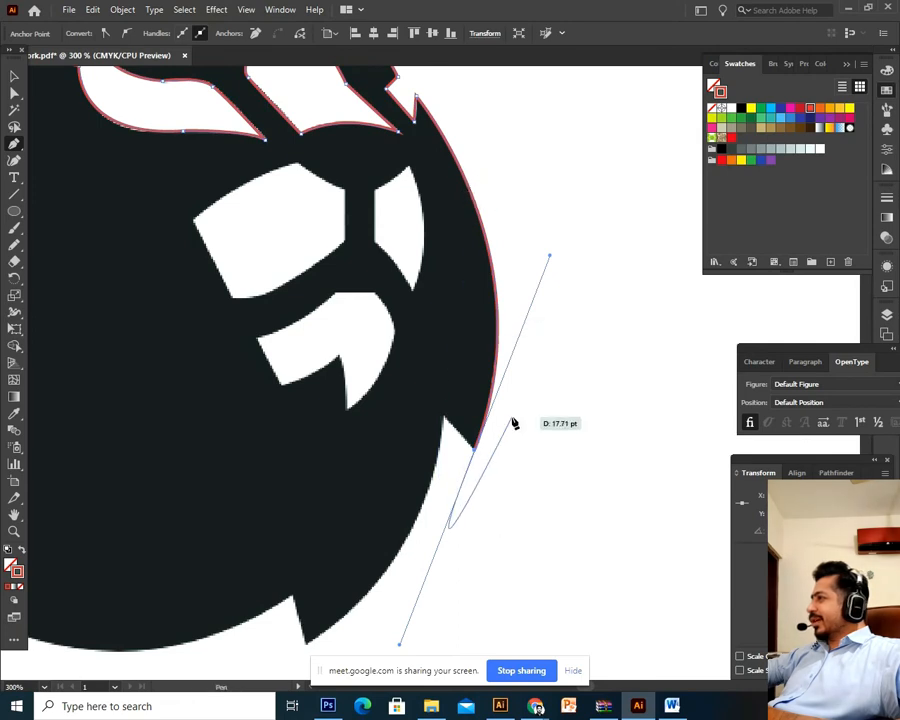
left_click(476, 452)
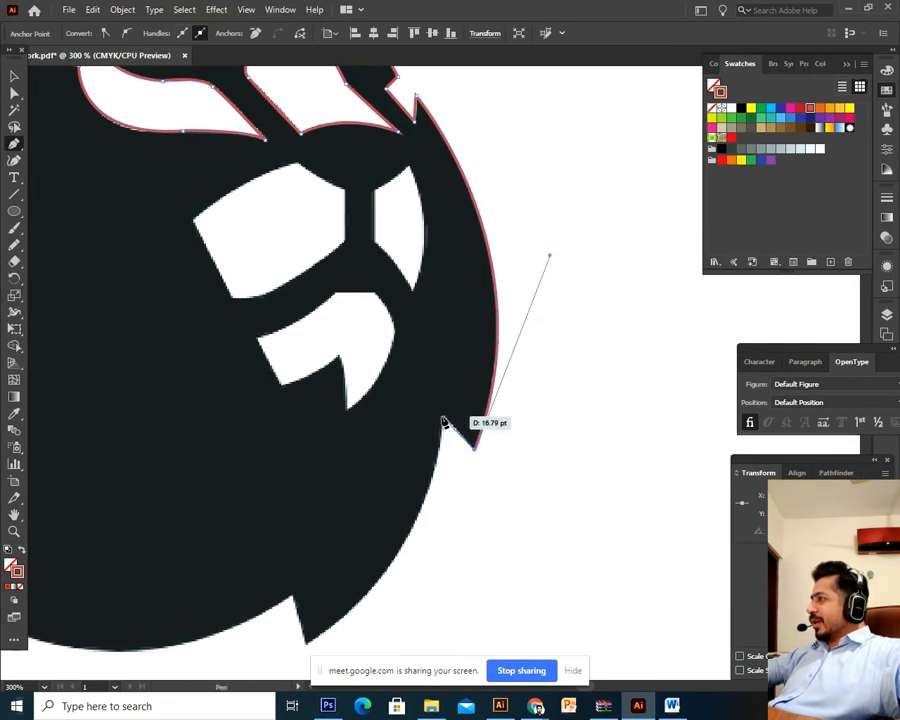
left_click(442, 420)
Step: Curve the path along the lower mane to the pointed tip under the chin, then add a short corner segment up to its notch
scroll(440, 416, "down", 2)
scroll(440, 416, "left", 2)
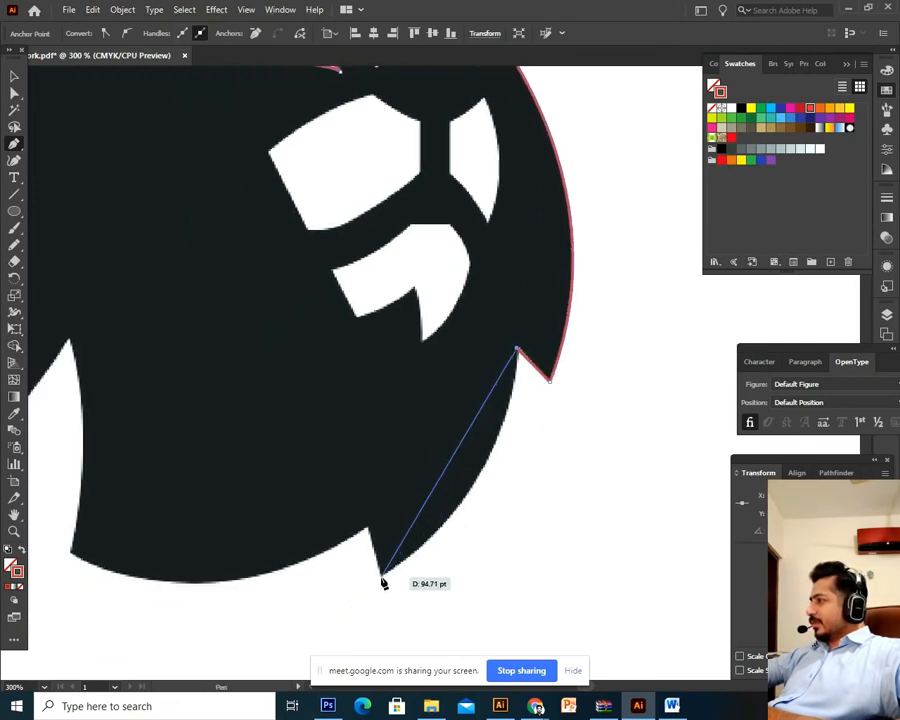
left_click_drag(381, 576, 247, 664)
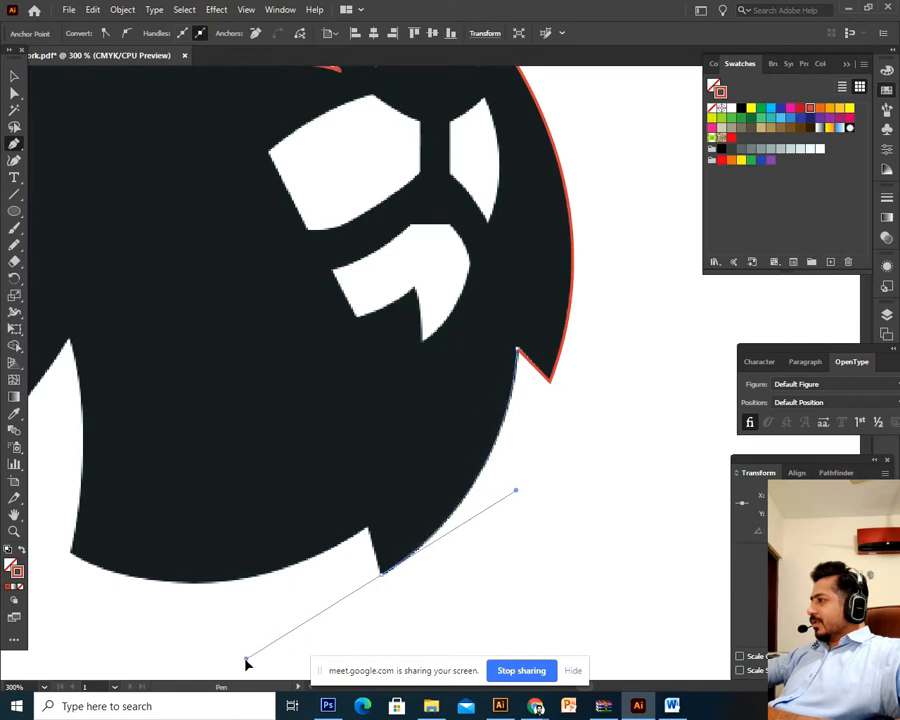
left_click_drag(381, 576, 369, 532)
left_click(369, 532)
Step: Trace the rounded bottom edge of the head to its far corner, then curve up to the deep mane notch with corner anchors
scroll(503, 549, "left", 4)
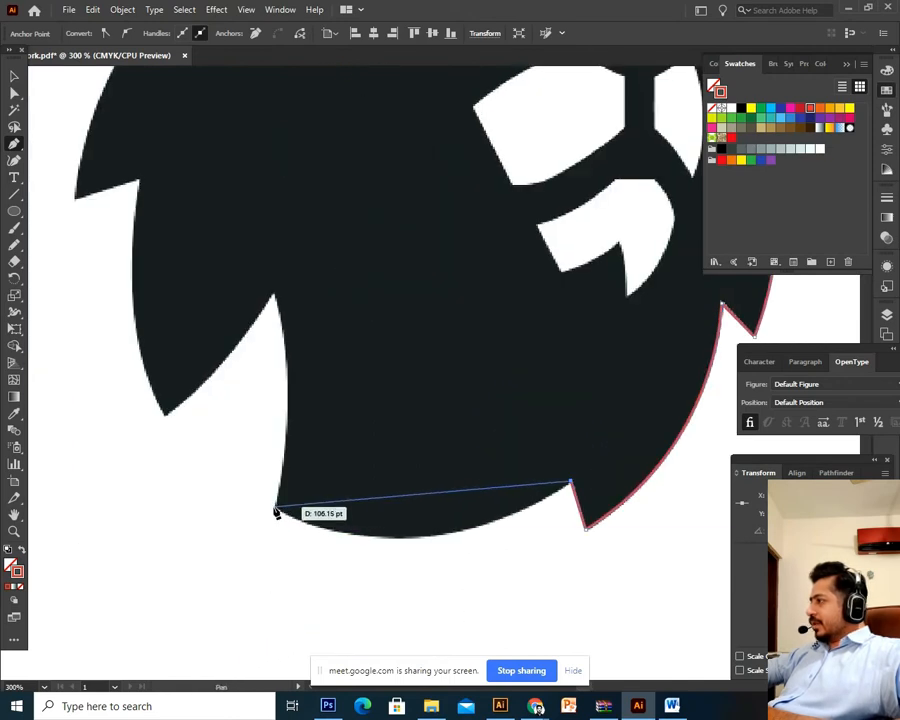
left_click_drag(275, 508, 131, 426)
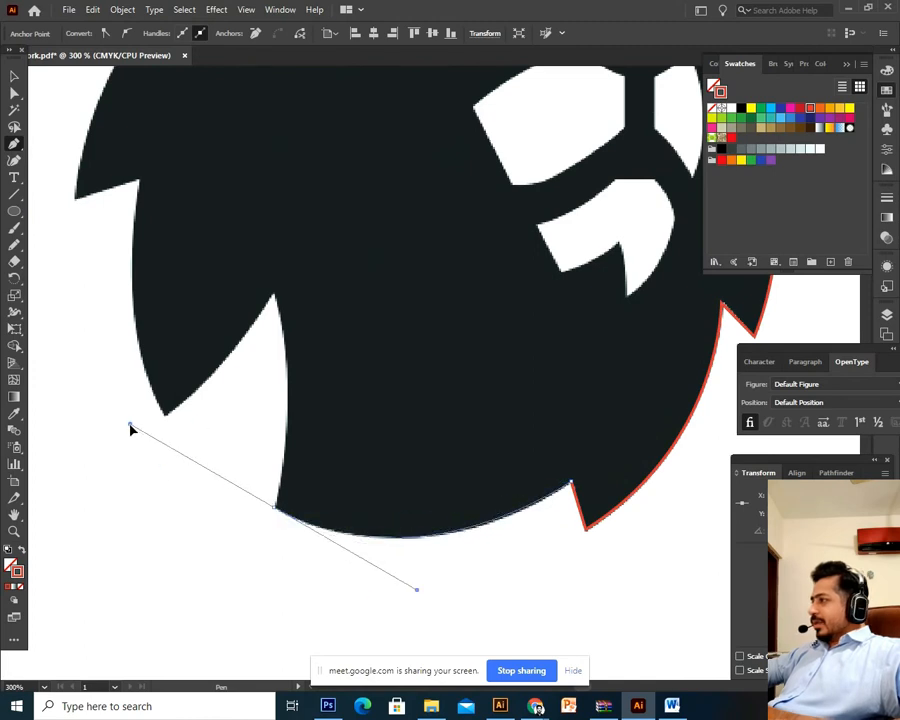
left_click(278, 510)
left_click_drag(308, 400, 336, 454)
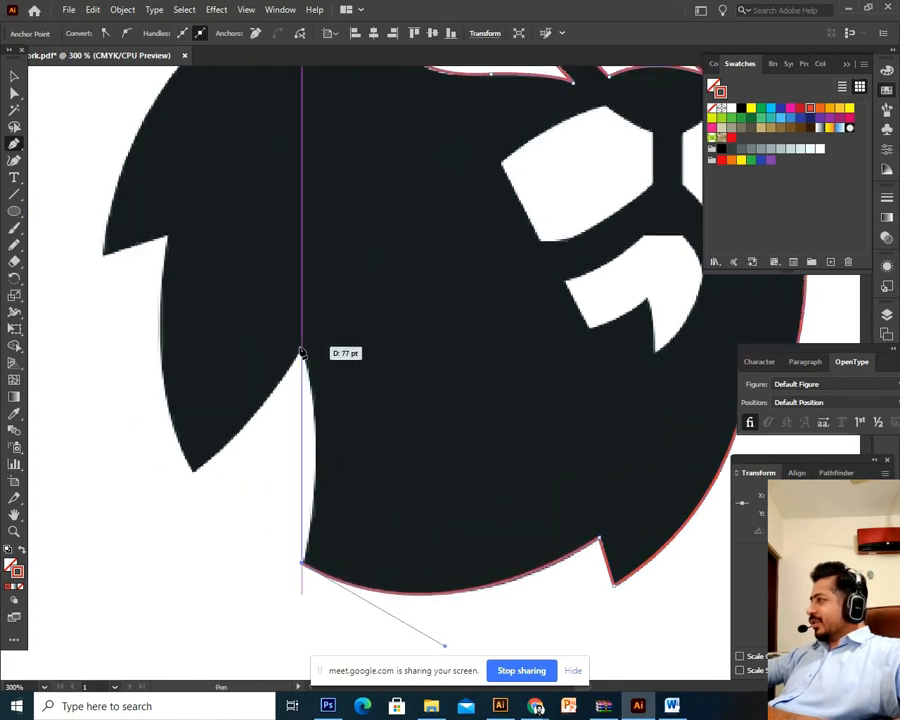
left_click_drag(300, 352, 270, 268)
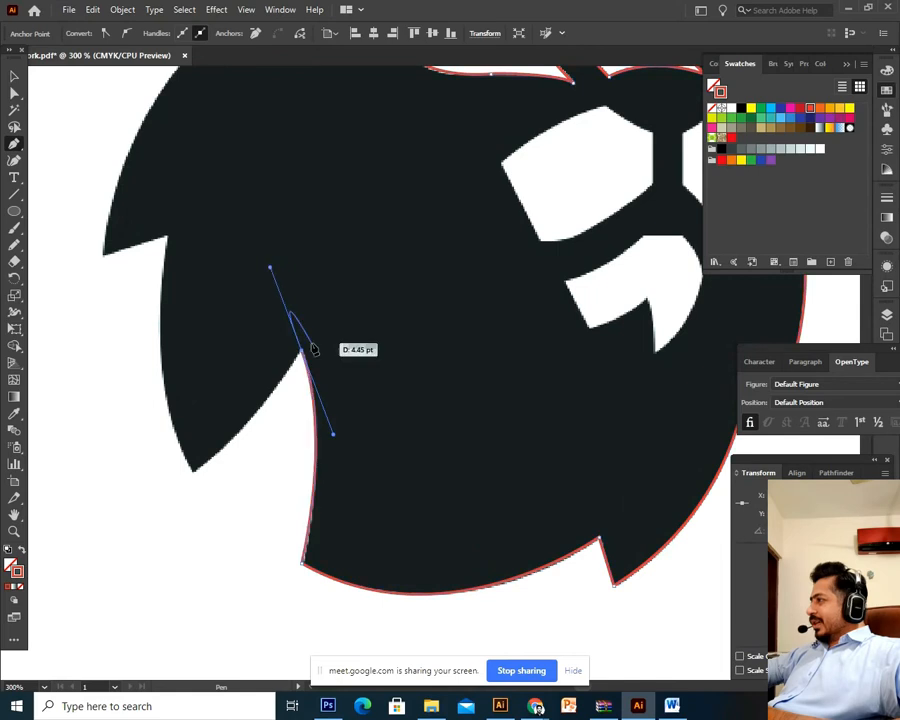
left_click(302, 353)
Step: Outline the lowest back mane tuft down to its tip and up to the notch above, then add the straight segment to the next tip
left_click(194, 471)
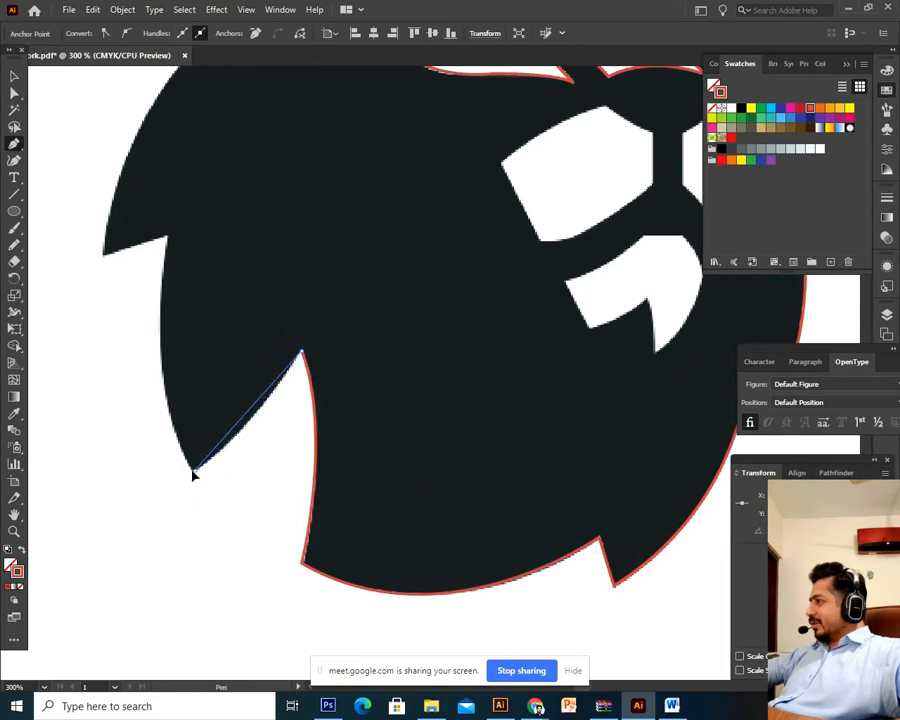
left_click_drag(153, 491, 153, 490)
scroll(198, 478, "up", 3)
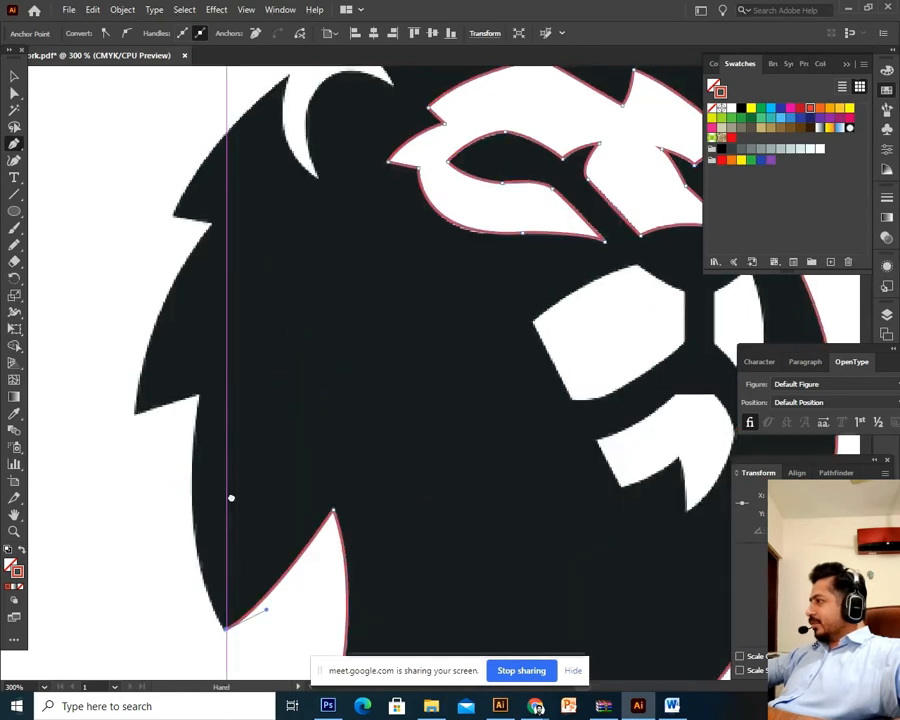
left_click_drag(199, 393, 230, 285)
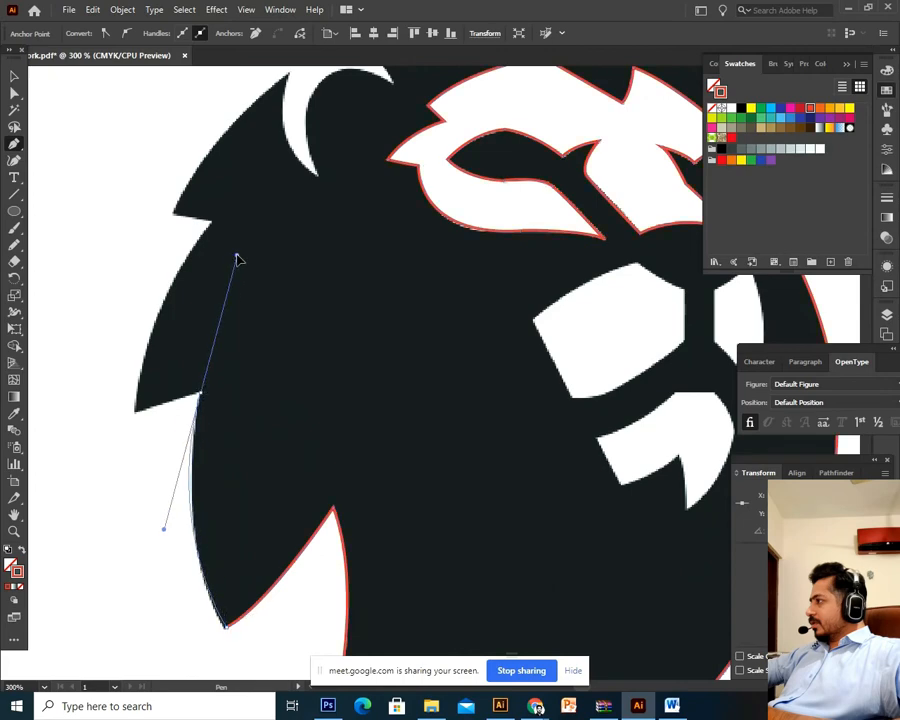
left_click(201, 394)
left_click_drag(202, 394, 224, 572)
Step: Trace the two upper back mane tufts with a short straight segment between them, ending in a corner anchor at the ear's white crescent
left_click(257, 449)
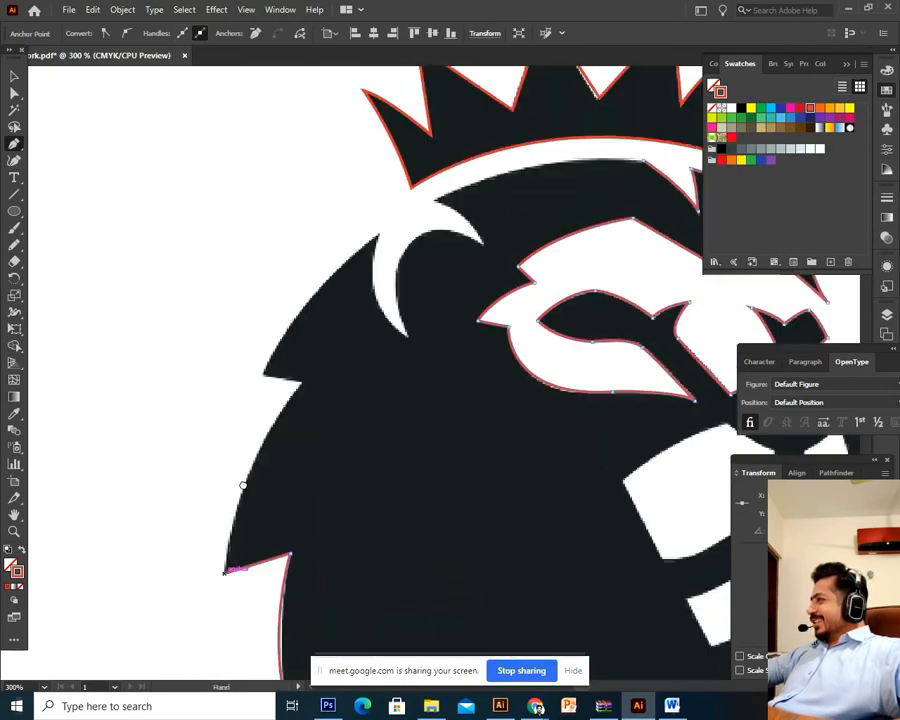
left_click_drag(302, 386, 369, 302)
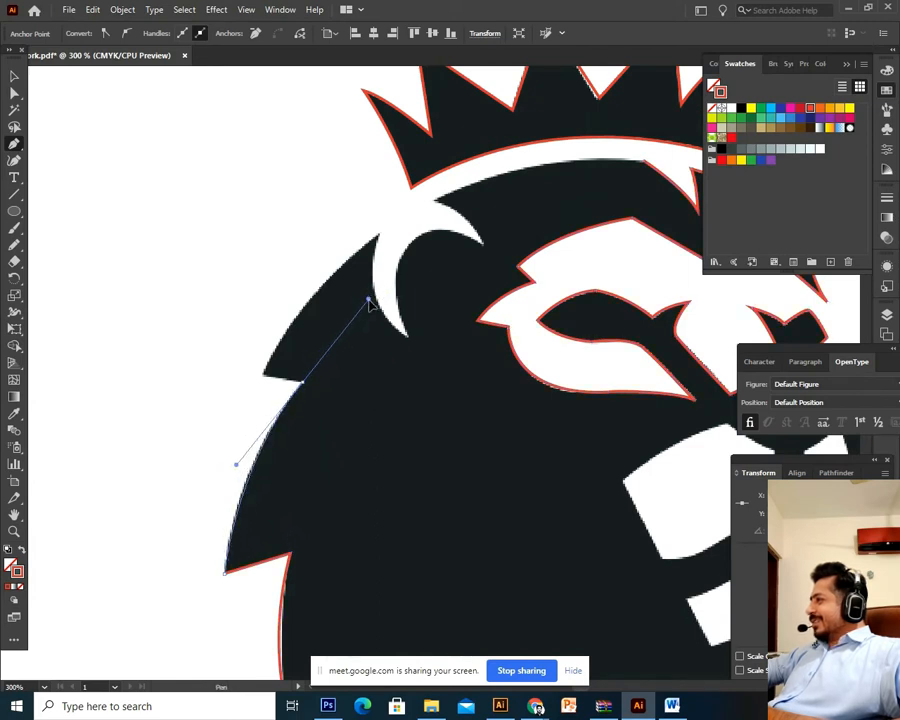
left_click(303, 386)
left_click(264, 374)
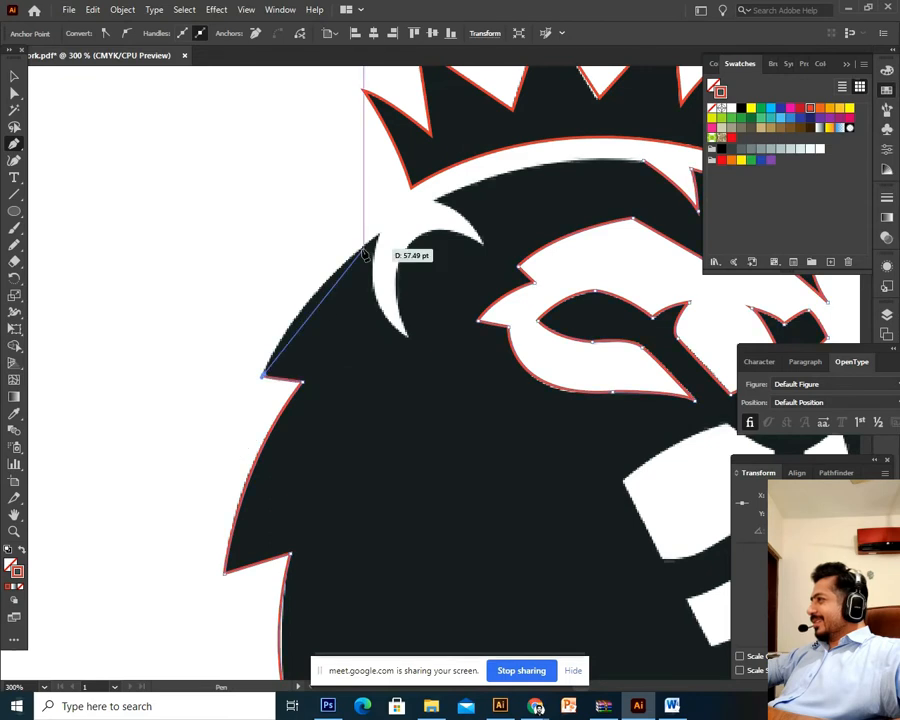
left_click_drag(378, 236, 465, 179)
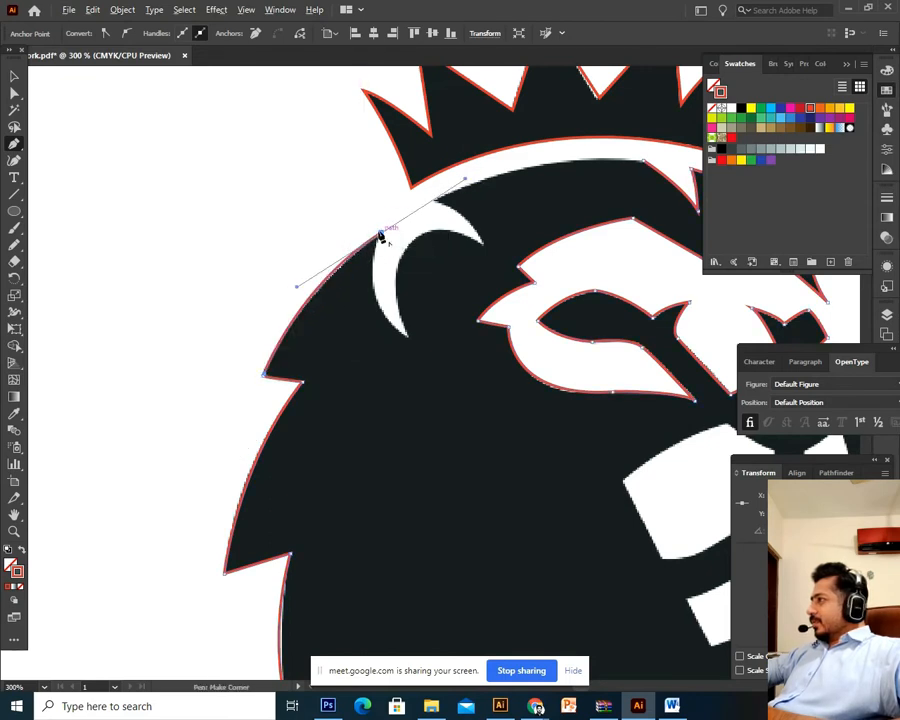
left_click(380, 236)
Step: Trace the ear's white crescent down to its lower point, around the inner ear to its other point, and back up to the head's edge
left_click_drag(408, 340, 468, 393)
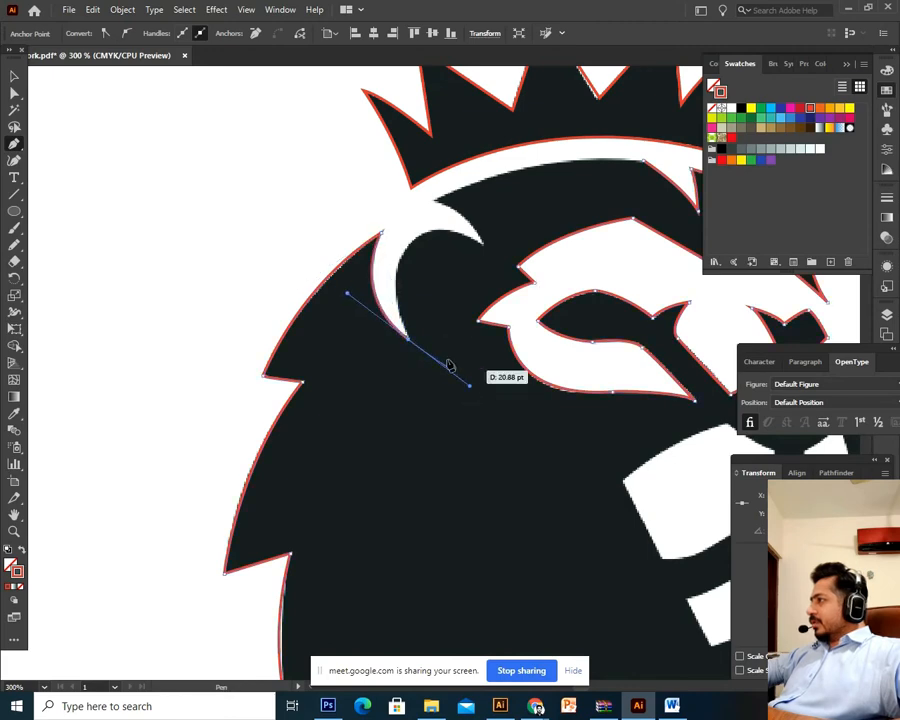
left_click(408, 340)
scroll(358, 383, "up", 2)
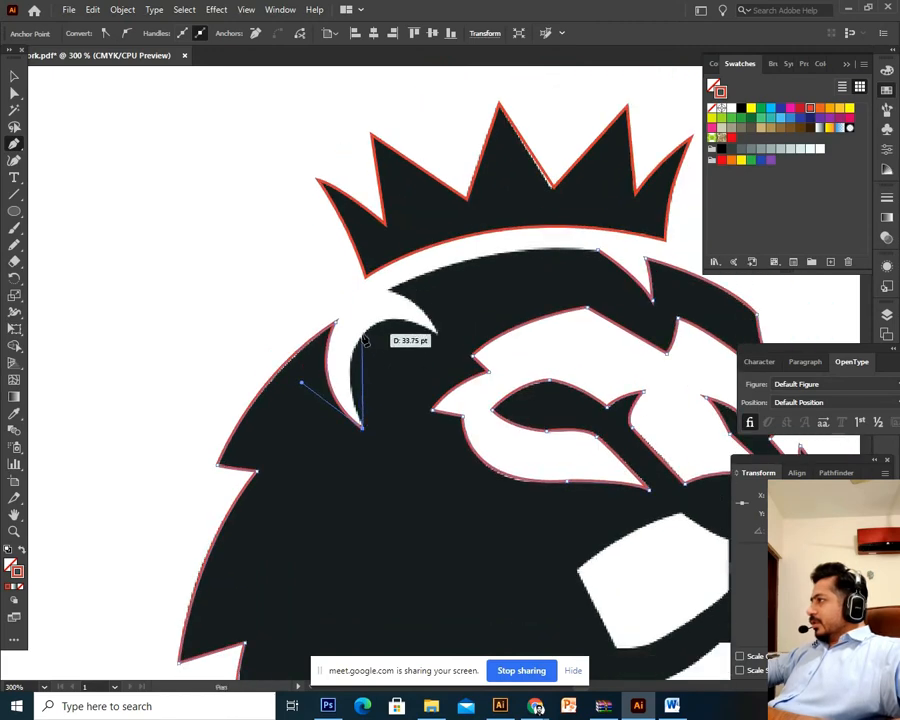
left_click(348, 338)
left_click_drag(400, 310, 388, 301)
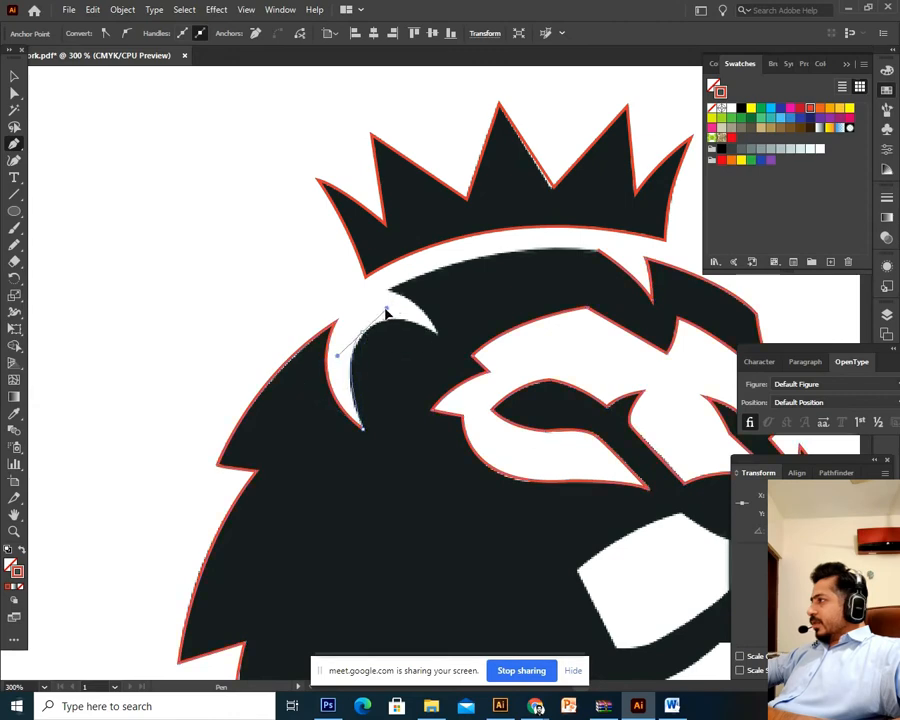
left_click(438, 336)
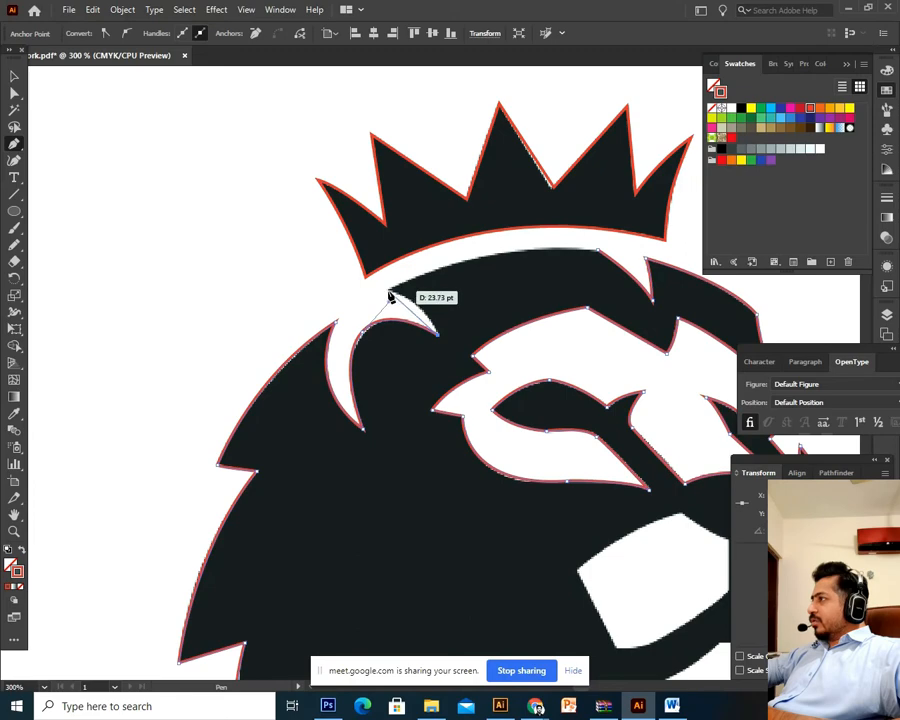
left_click_drag(388, 299, 390, 294)
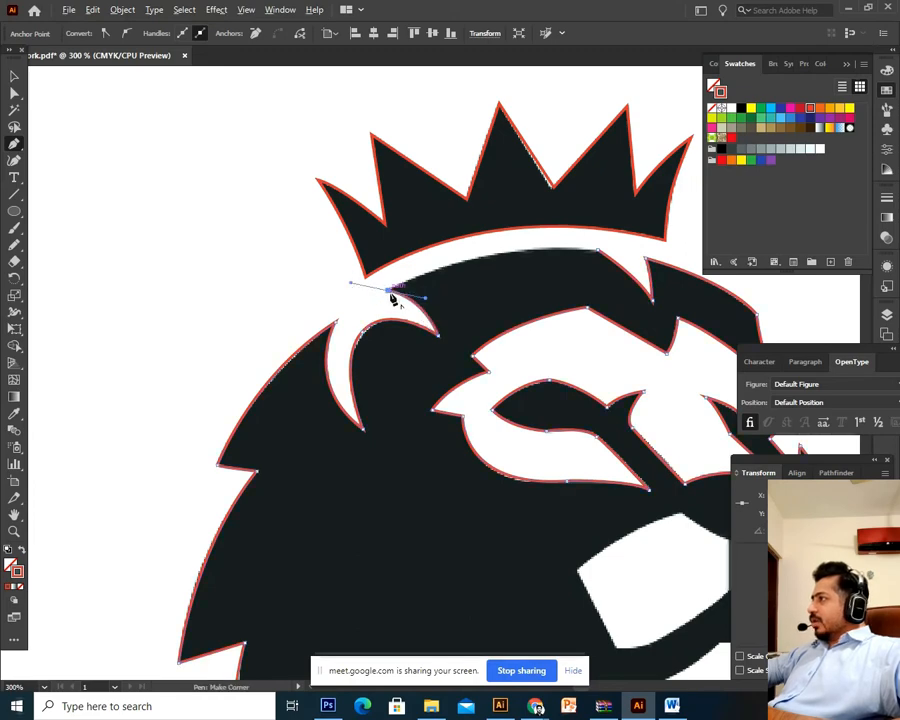
Step: Close the head outline with a curve along the top of the head beneath the crown, joining it to the starting anchor
scroll(472, 316, "right", 5)
scroll(472, 316, "up", 2)
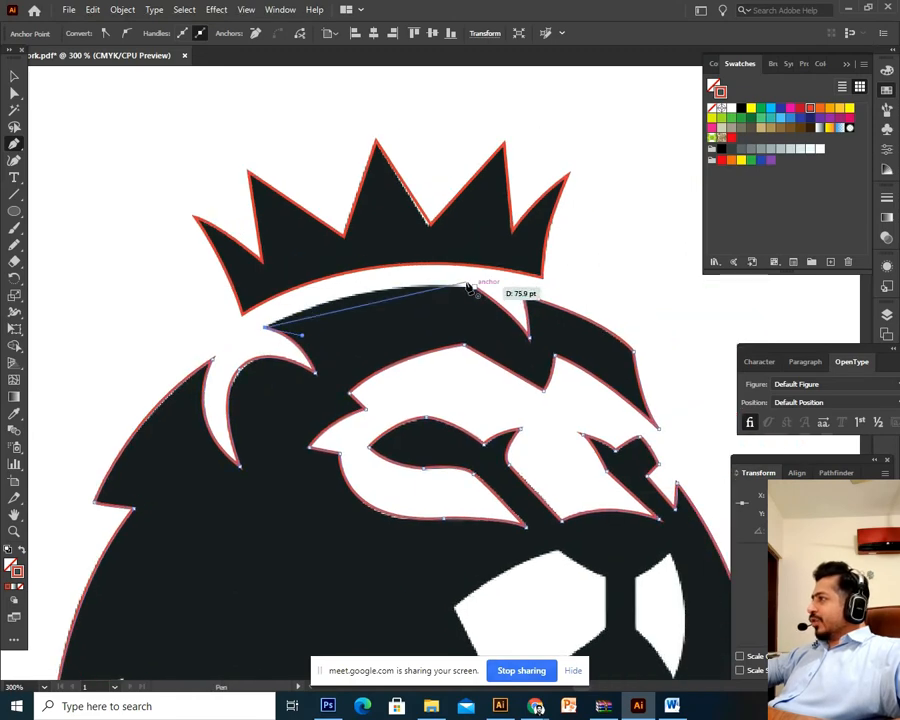
left_click_drag(476, 287, 541, 309)
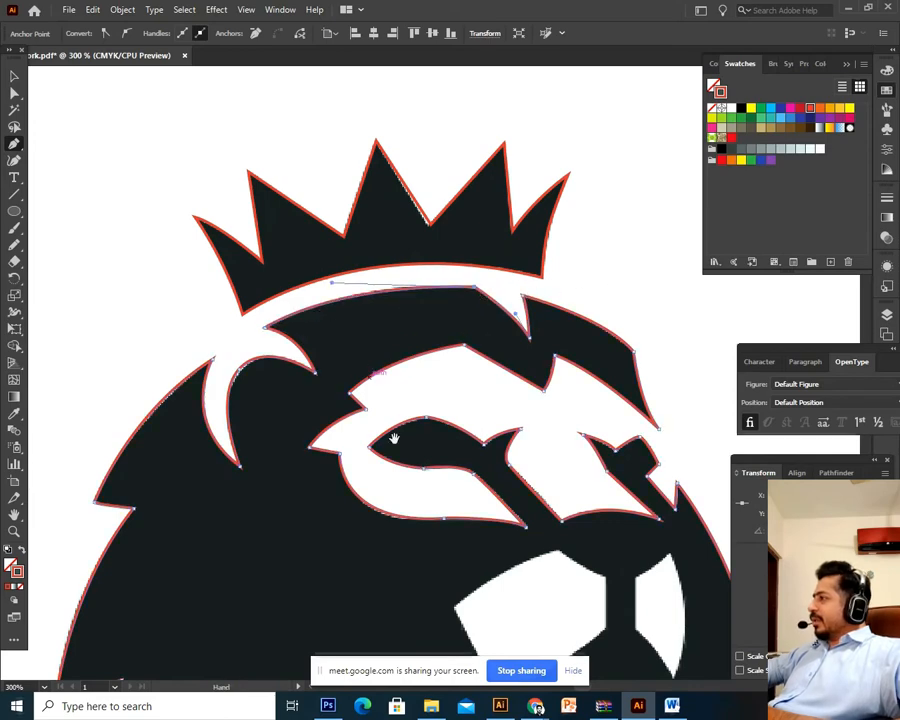
key("ctrl+minus")
scroll(389, 450, "down", 3)
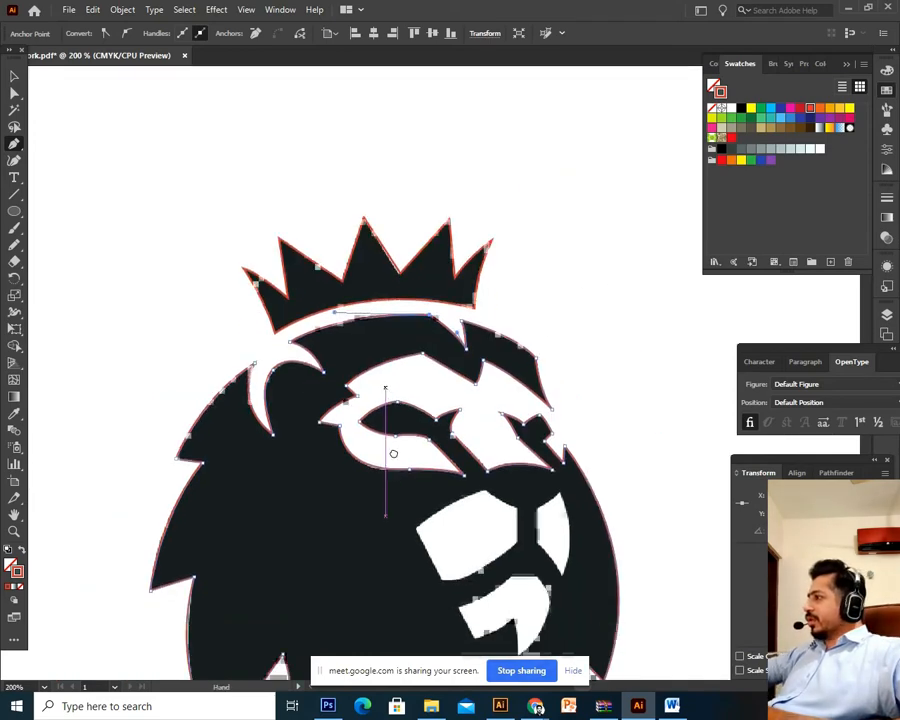
Step: Deselect the completed head outline and reactivate the Pen tool for the white muzzle shapes
left_click(14, 77)
left_click(137, 245)
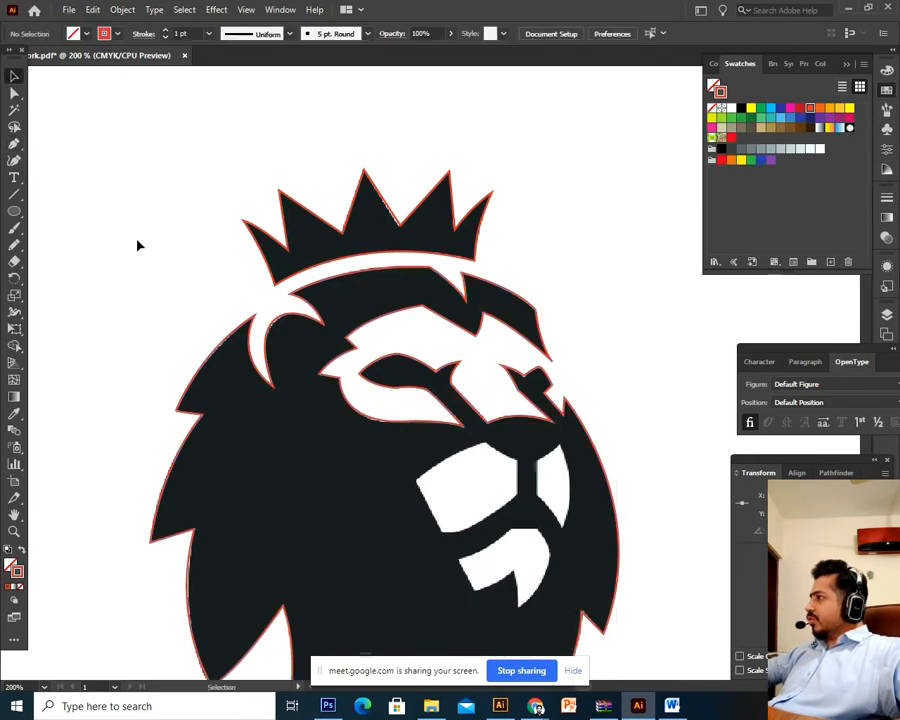
scroll(420, 546, "up", 3)
left_click_drag(468, 581, 424, 513)
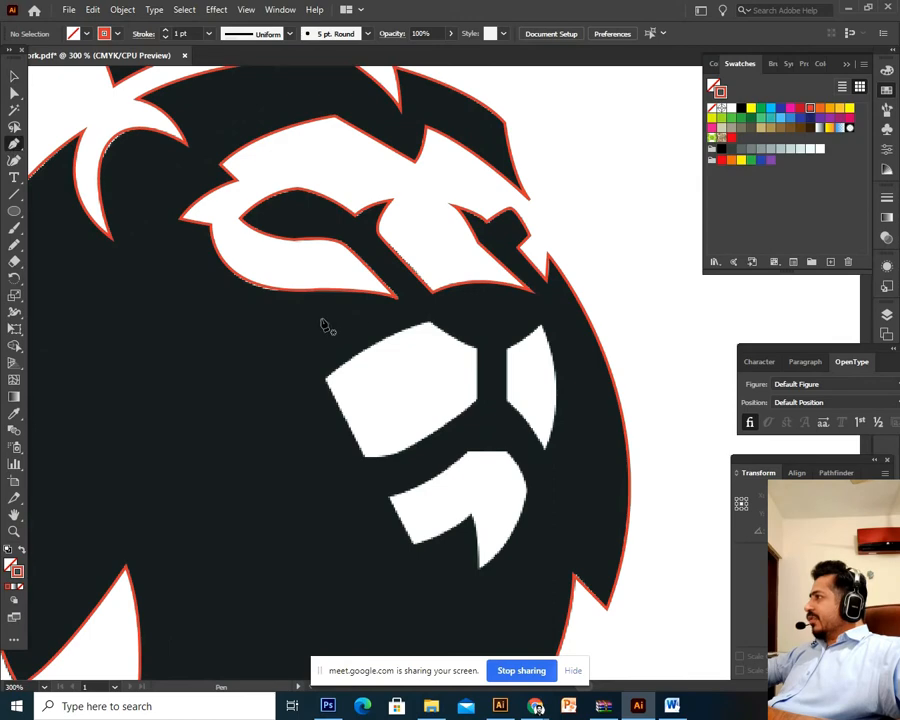
scroll(332, 405, "up", 6)
scroll(350, 460, "down", 7)
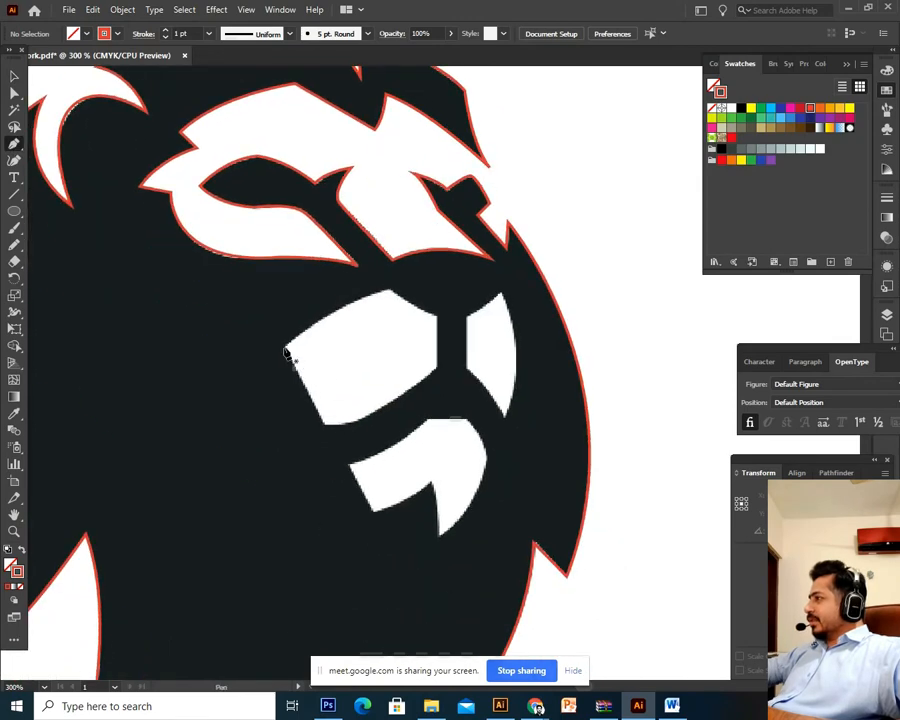
left_click(285, 346)
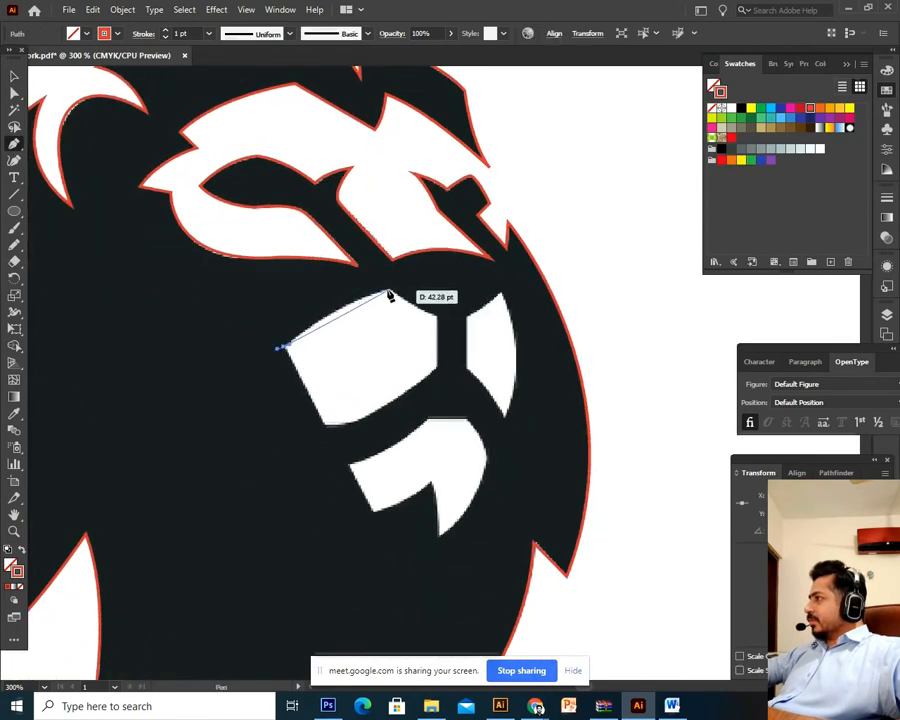
left_click_drag(390, 293, 455, 278)
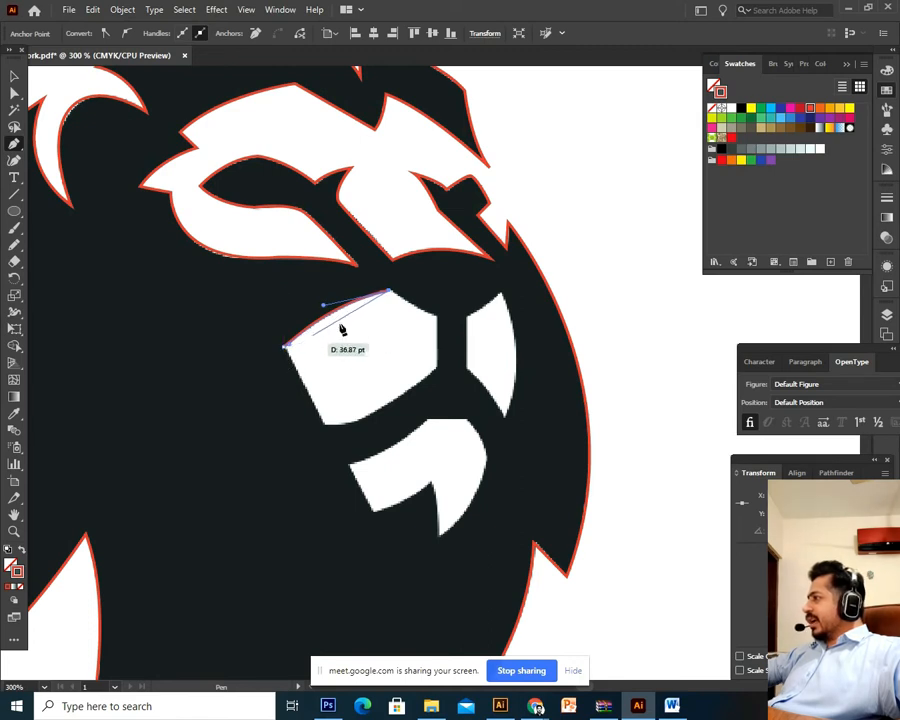
key("ctrl+z")
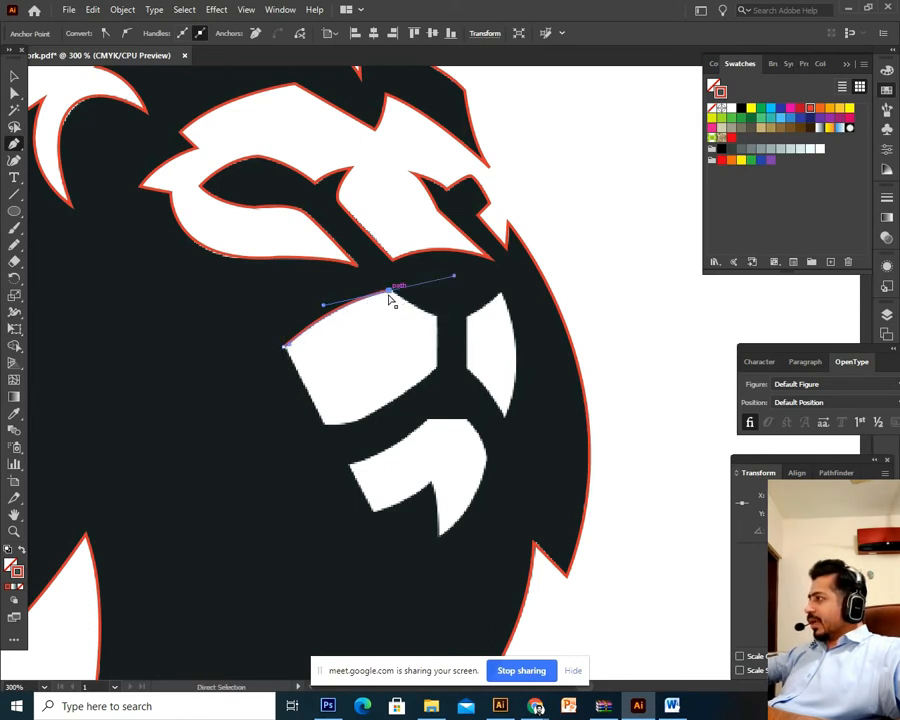
key("ctrl+z")
key("ctrl+z")
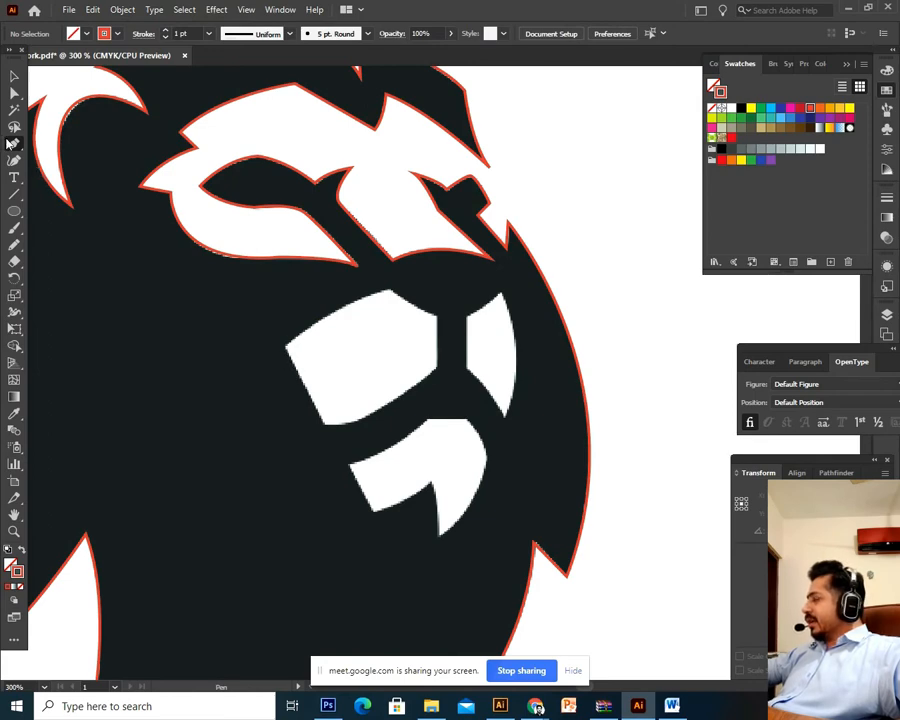
Step: Start the large muzzle patch outline at its outer corner, curve to its peak, remove the outgoing handle, and curve to the next corner
left_click(285, 348)
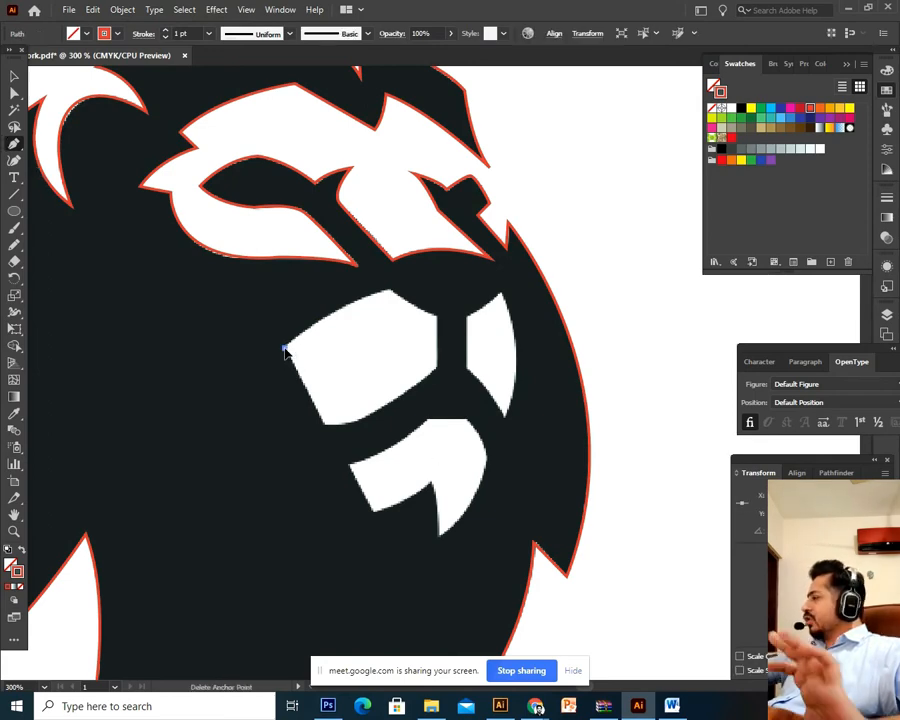
mouse_move(286, 348)
left_mouse_down()
mouse_move(307, 398)
mouse_move(286, 366)
left_mouse_up()
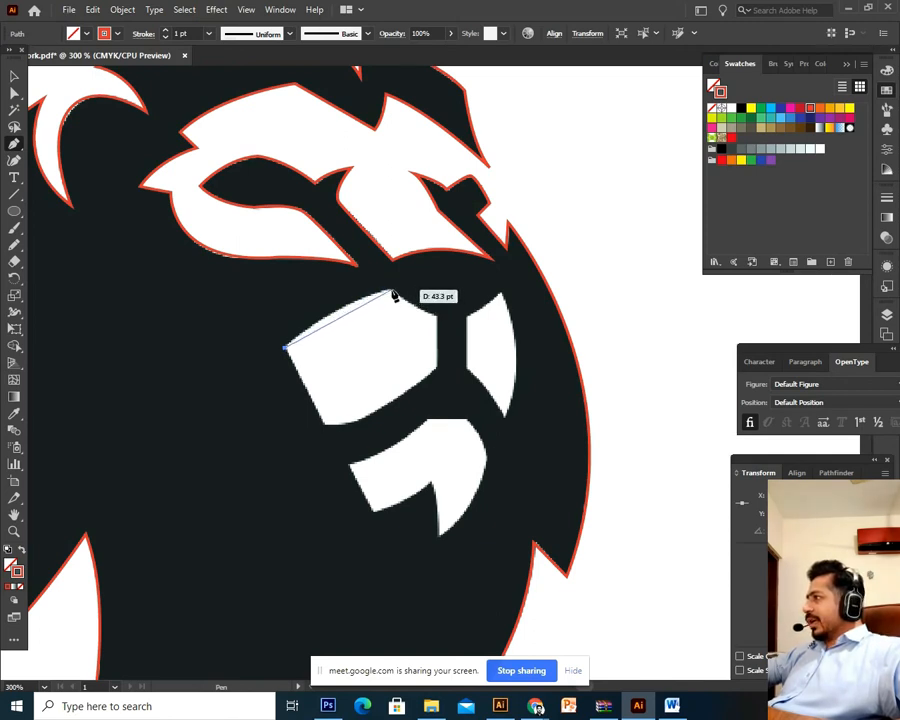
left_click_drag(390, 293, 456, 279)
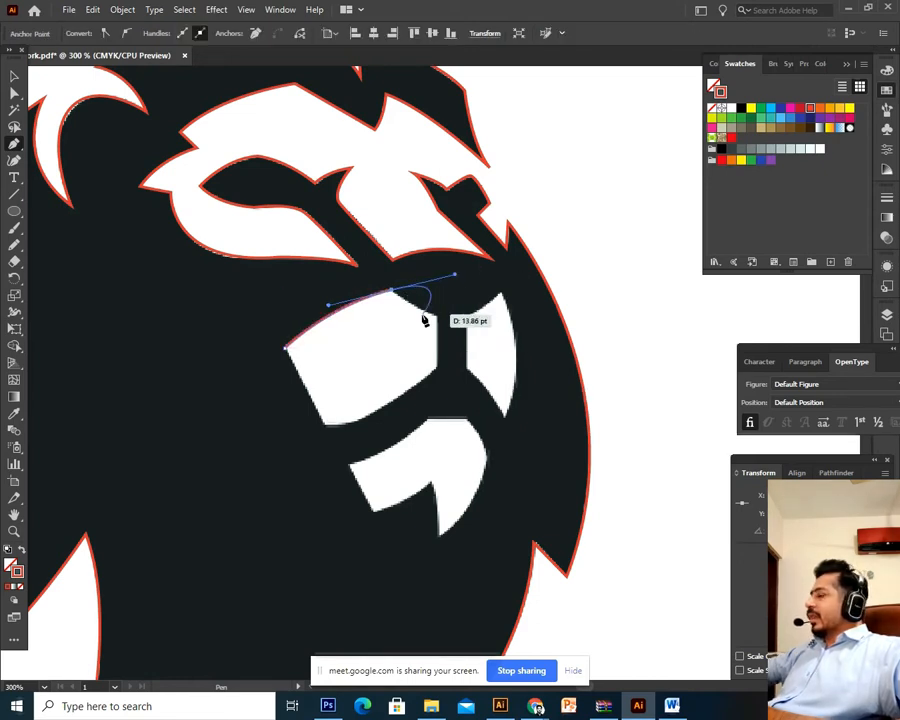
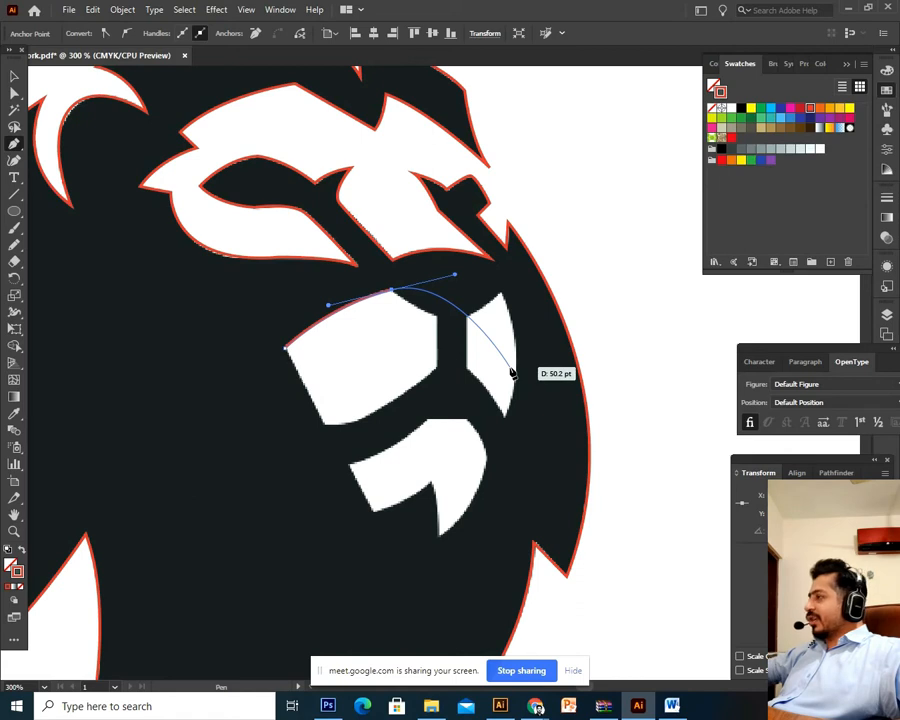
left_click(392, 291)
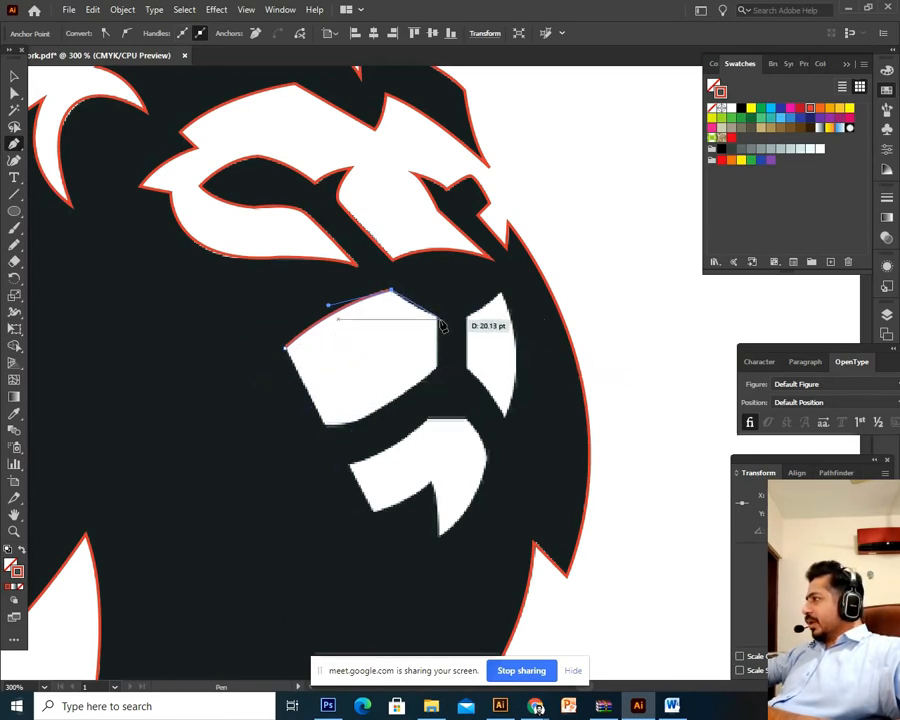
left_click(440, 318)
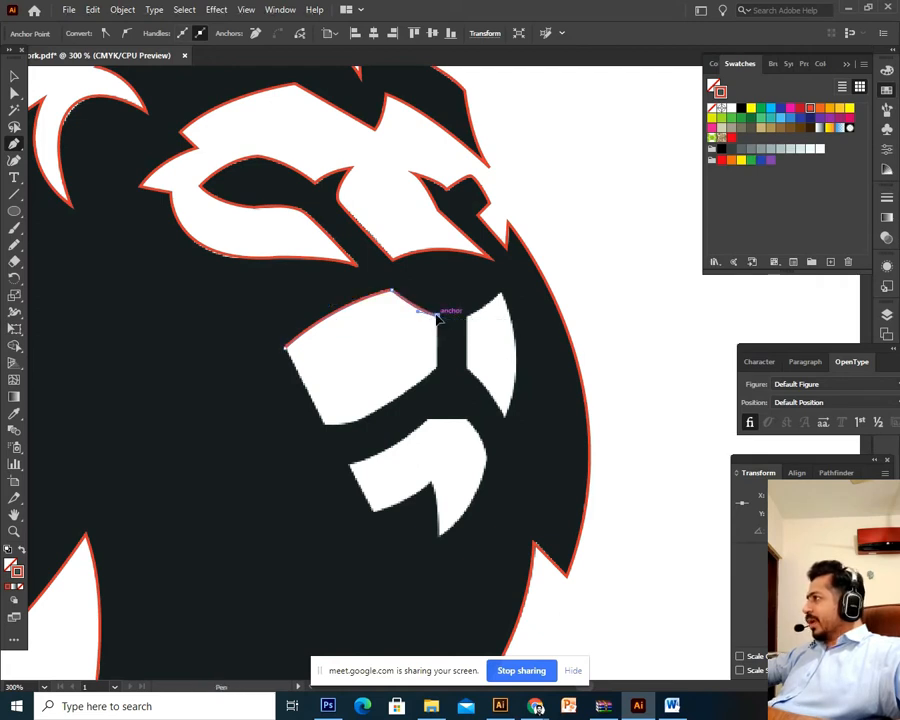
Step: Trace the patch's vertical side and lower edge to the bottom corner, and try closing the path at its starting anchor
left_click_drag(437, 340, 338, 425)
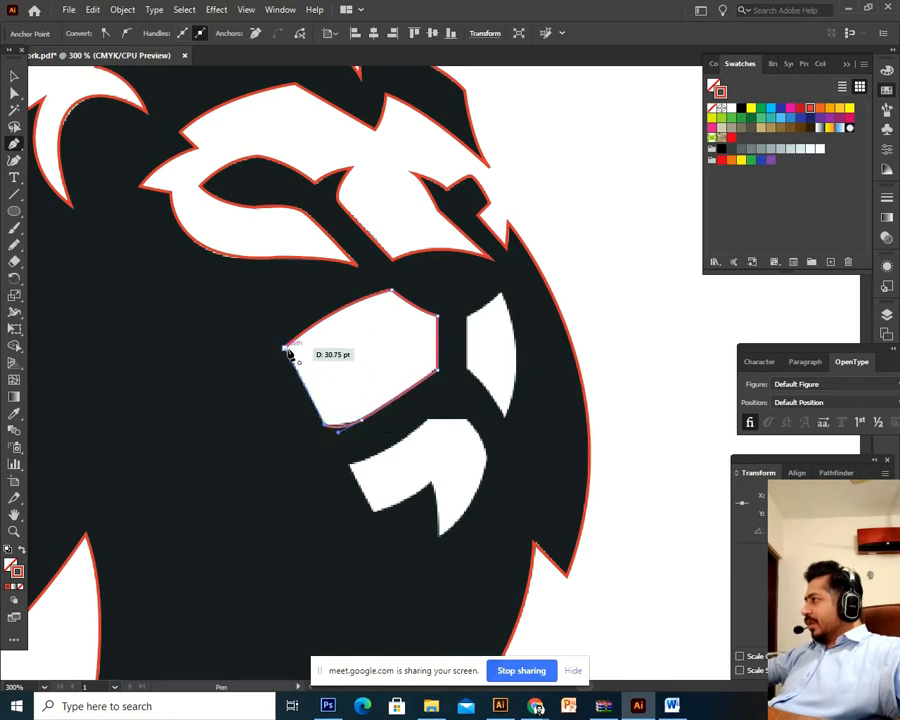
left_click(286, 350)
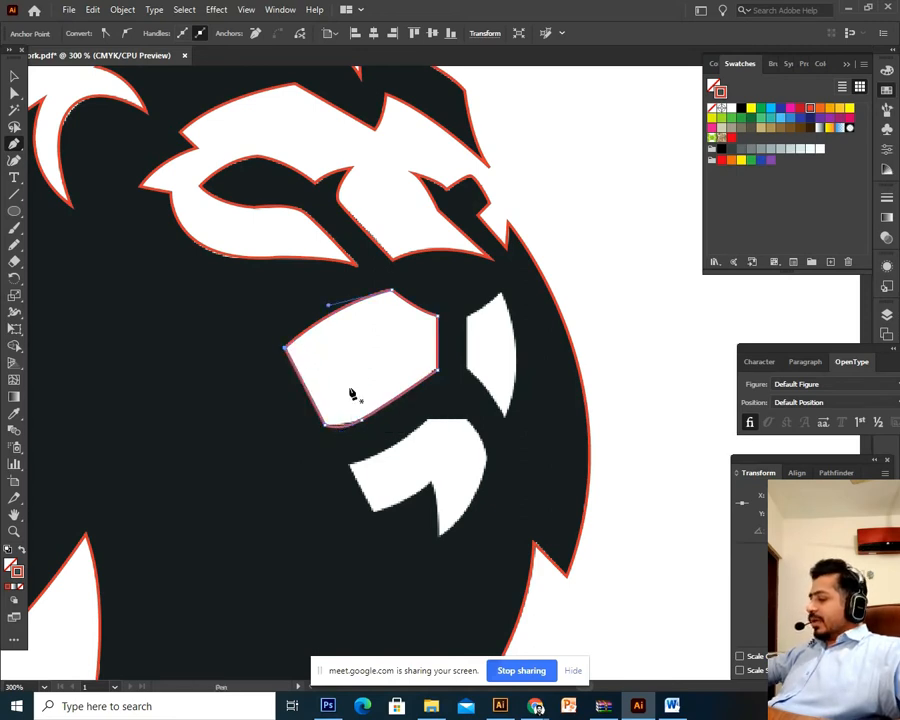
left_click_drag(352, 395, 287, 360)
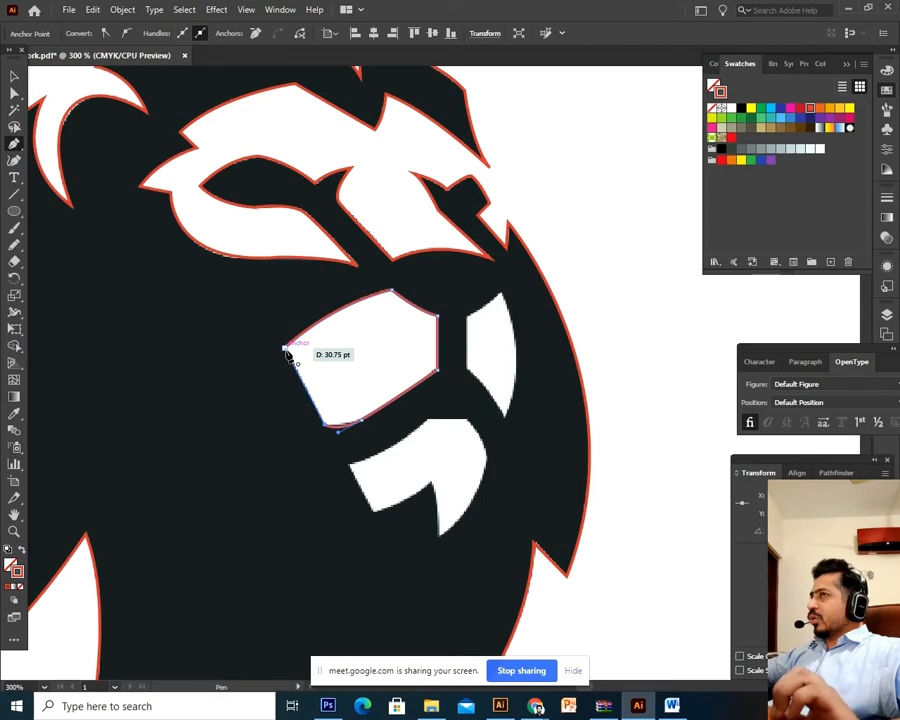
Step: Redo the short curve to the muzzle patch's bottom corner and close the outline with a straight segment to the starting anchor
key("ctrl+equal")
key("ctrl+equal")
key("ctrl+equal")
mouse_move(286, 352)
left_mouse_down()
mouse_move(302, 184)
mouse_move(329, 174)
left_mouse_up()
key("ctrl+z")
mouse_move(432, 372)
left_mouse_down()
mouse_move(424, 376)
mouse_move(432, 372)
mouse_move(413, 343)
mouse_move(498, 275)
mouse_move(358, 325)
mouse_move(488, 398)
mouse_move(384, 283)
mouse_move(330, 172)
left_mouse_up()
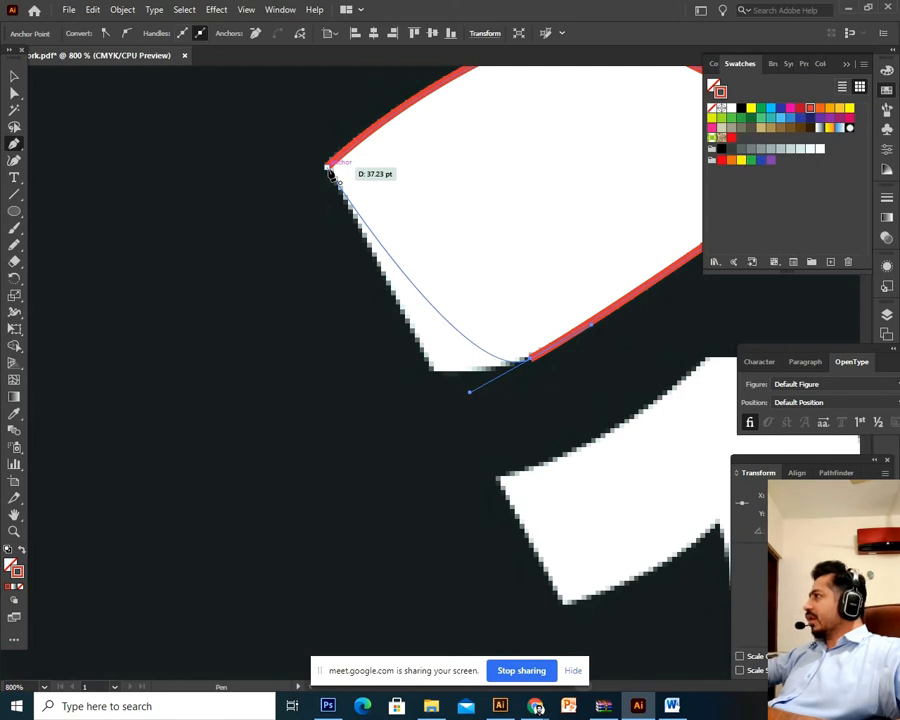
left_click(432, 371)
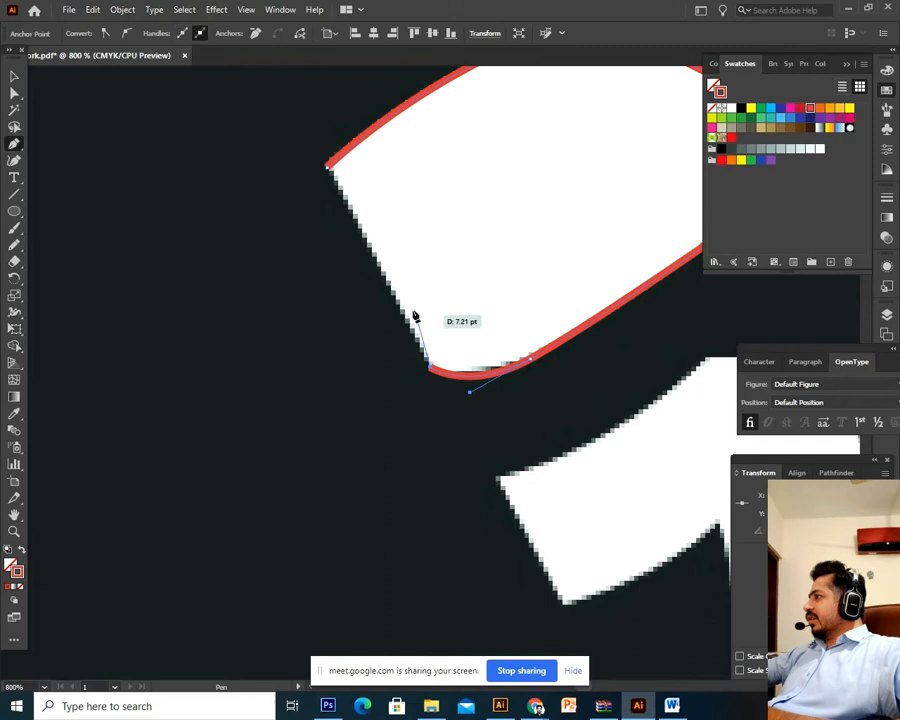
left_click(326, 172)
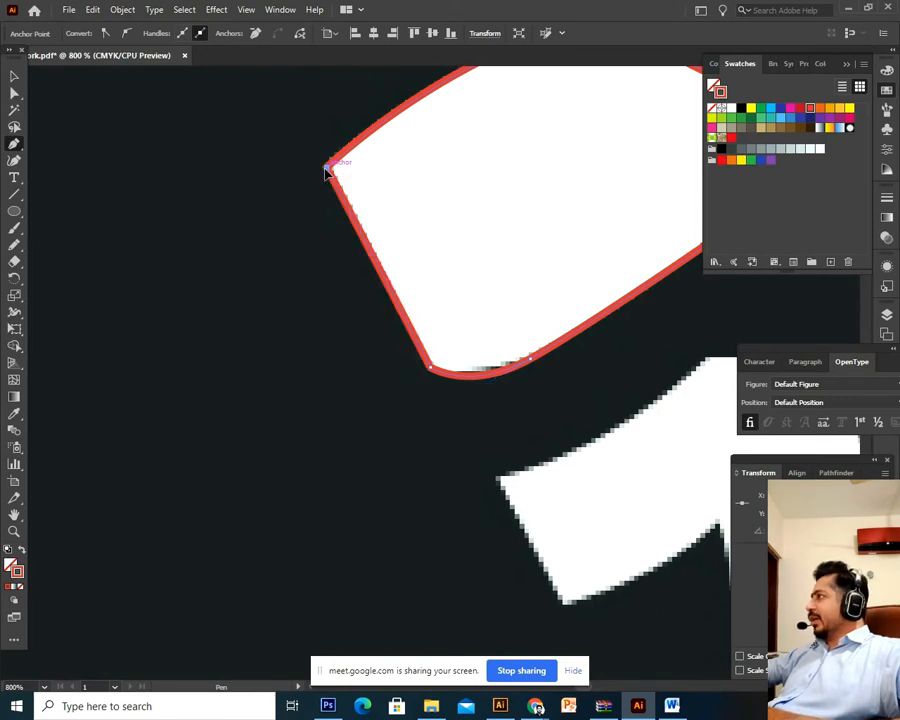
Step: Reopen the muzzle patch outline and extend it with stray anchors into the dark area below, leaving the path open
key("ctrl+z")
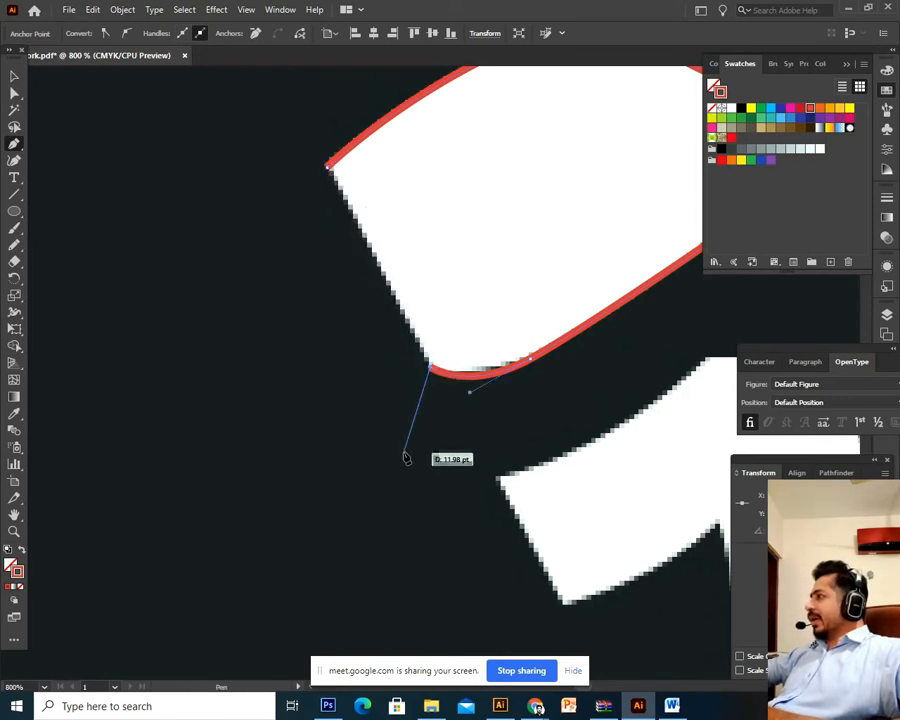
left_click_drag(436, 497, 451, 545)
left_click(475, 566)
left_click(297, 588)
key("ctrl+minus")
key("ctrl+minus")
key("ctrl+minus")
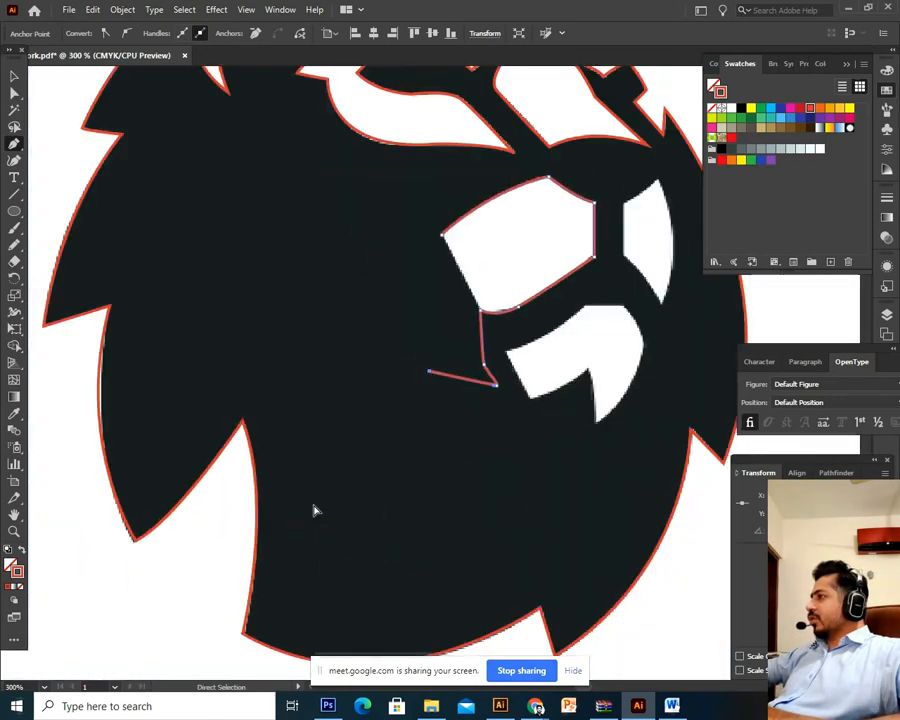
left_click_drag(446, 350, 353, 400)
left_click(14, 76)
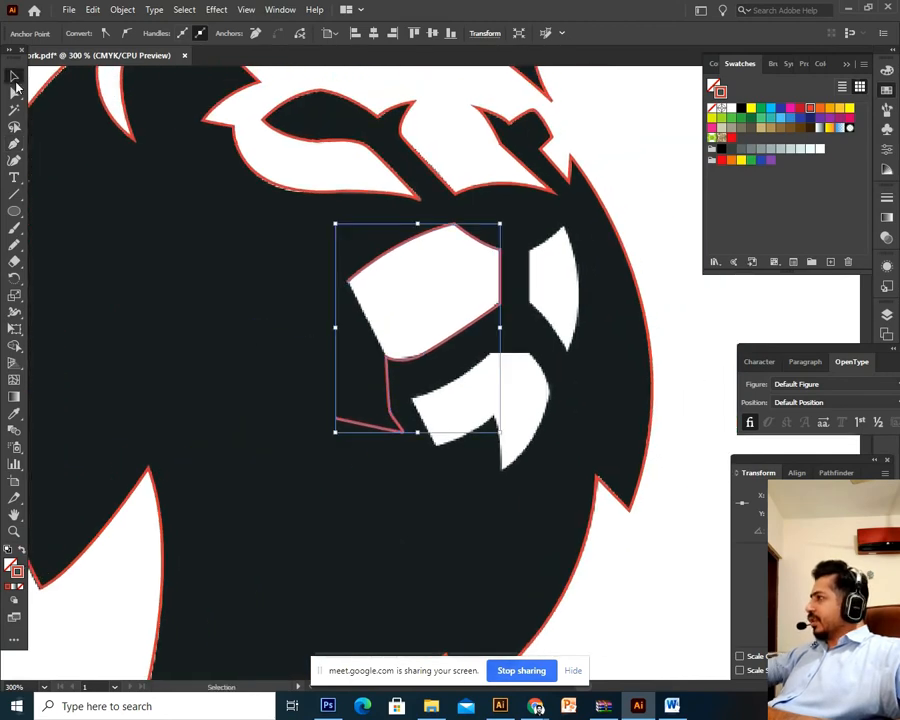
Step: Try a blue and a green fill on the open path, then undo the fills and the stray anchors
left_click(10, 566)
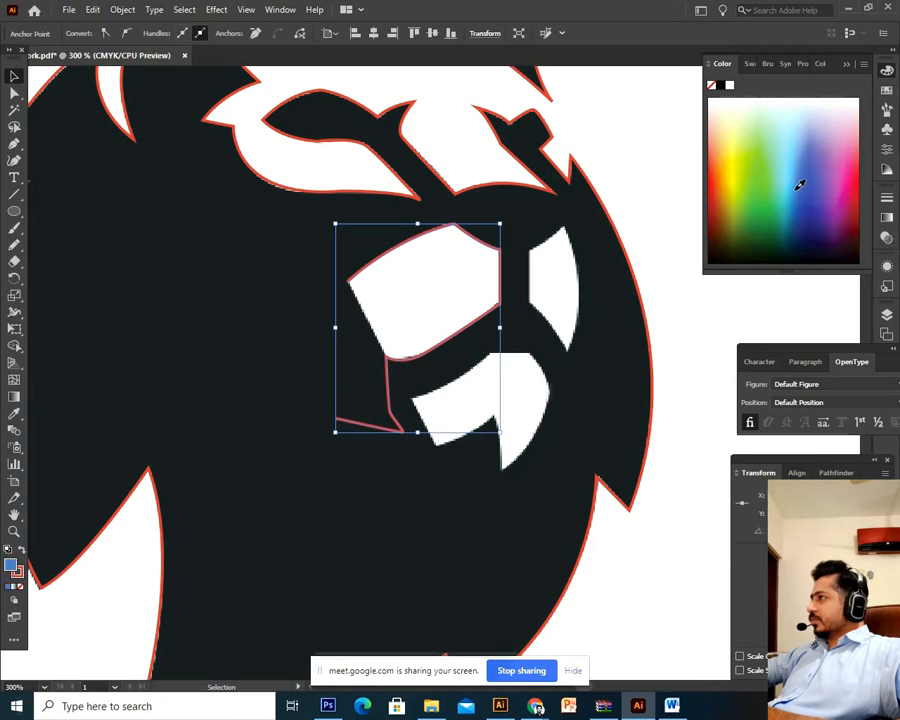
left_click_drag(799, 184, 764, 218)
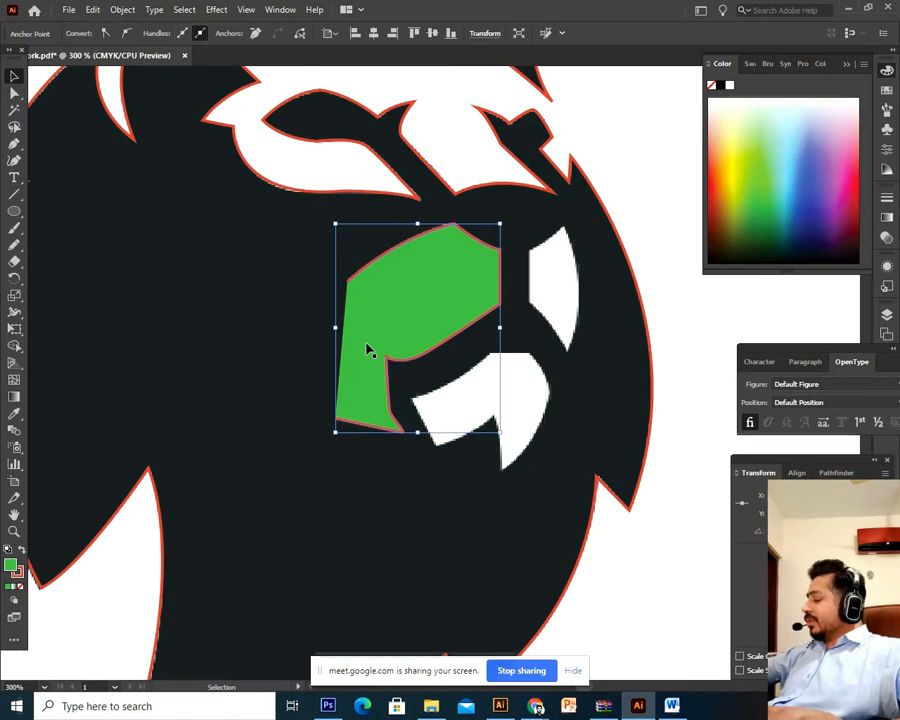
key("ctrl+z")
key("ctrl+z")
key("ctrl+z")
key("ctrl+z")
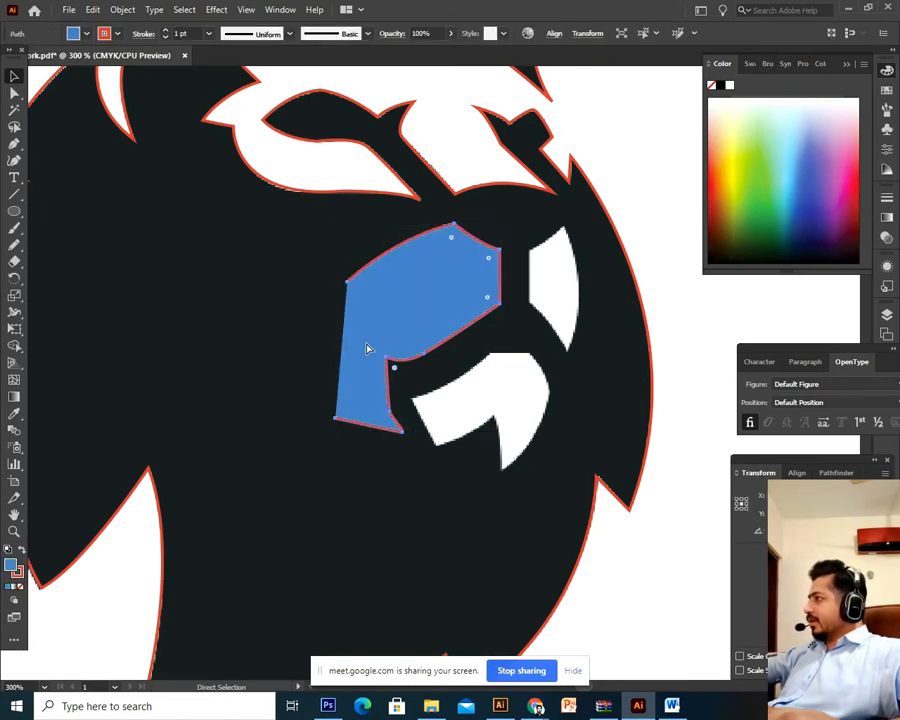
key("ctrl+z")
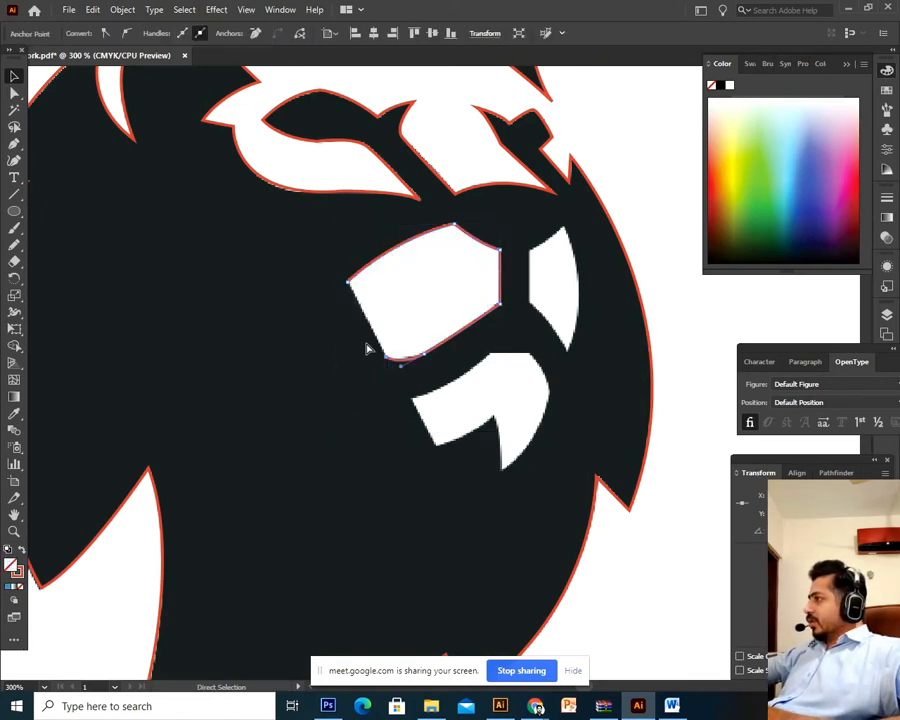
Step: Try closing the muzzle patch outline with the Curvature tool, converting its bottom end anchor to a corner, then undo the closing attempts
scroll(368, 348, "up", 2)
left_click_drag(532, 298, 476, 380)
key("v")
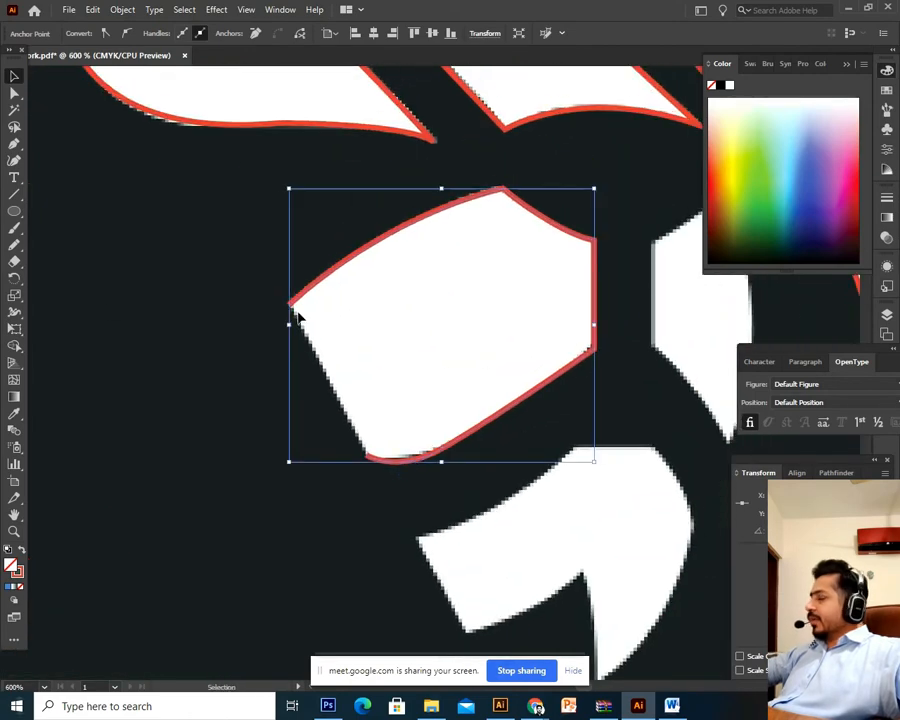
left_click(15, 163)
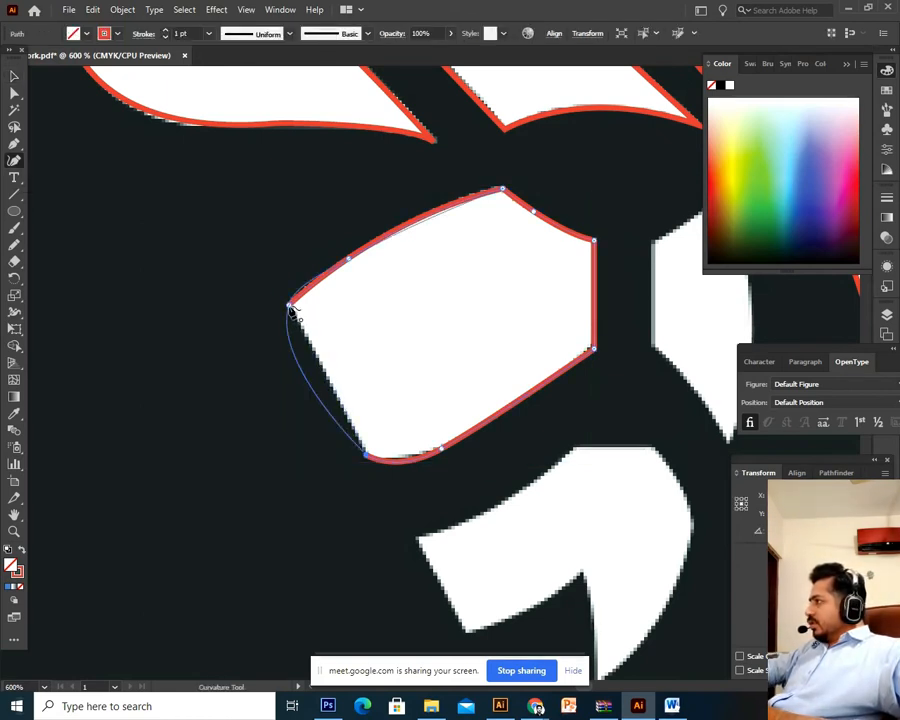
left_click(290, 310)
double_click(364, 455)
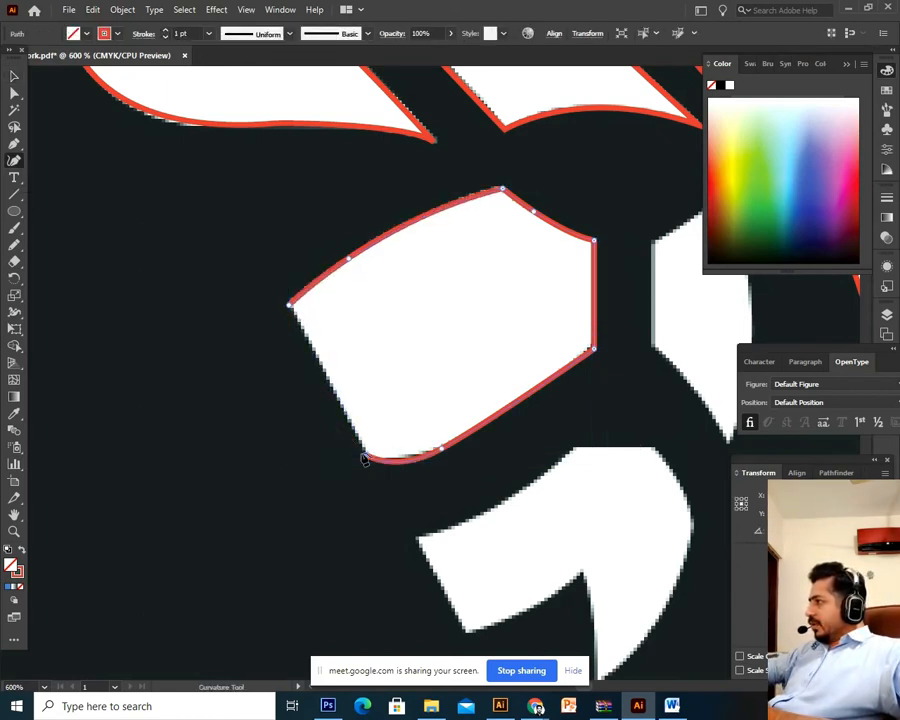
double_click(294, 309)
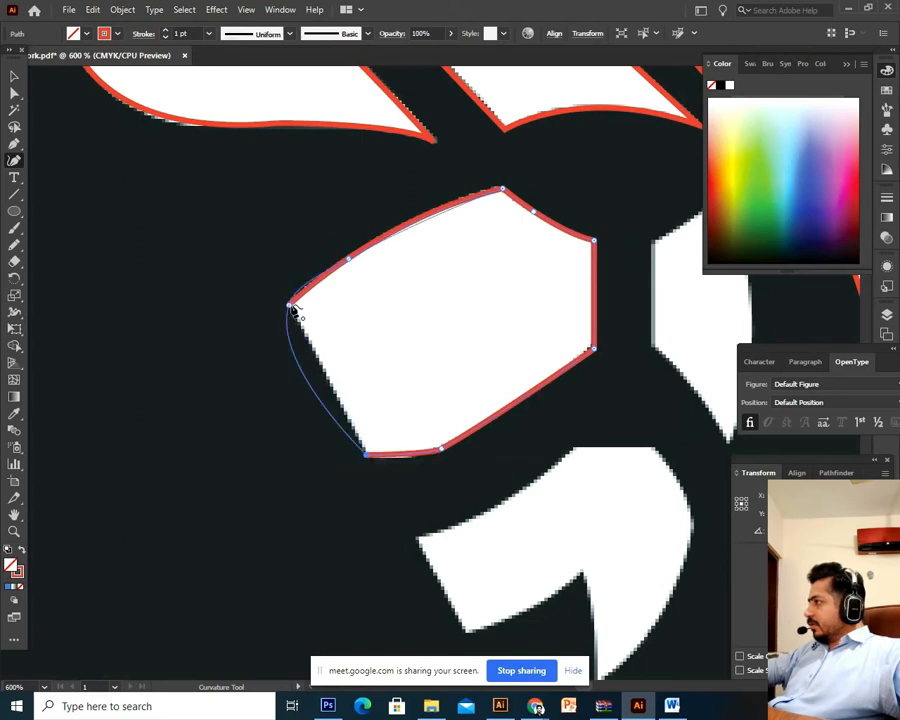
key("ctrl+z")
key("ctrl+z")
key("ctrl+z")
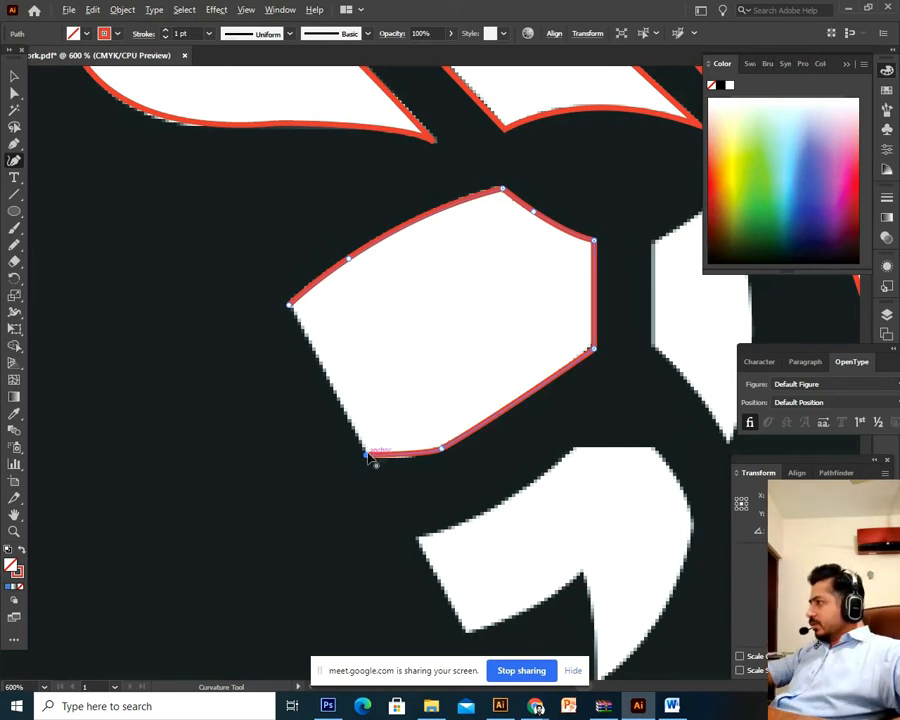
Step: Retry joining the outline to its starting anchor with the Curvature tool, then undo back to the anchor on the lower edge
left_click(289, 308)
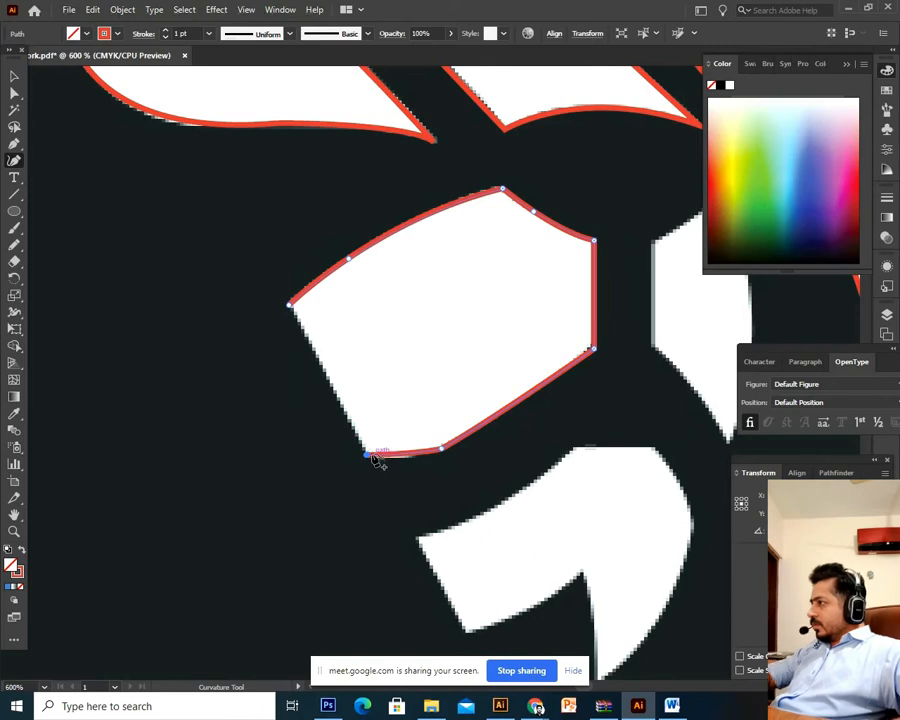
key("ctrl+z")
key("ctrl+minus")
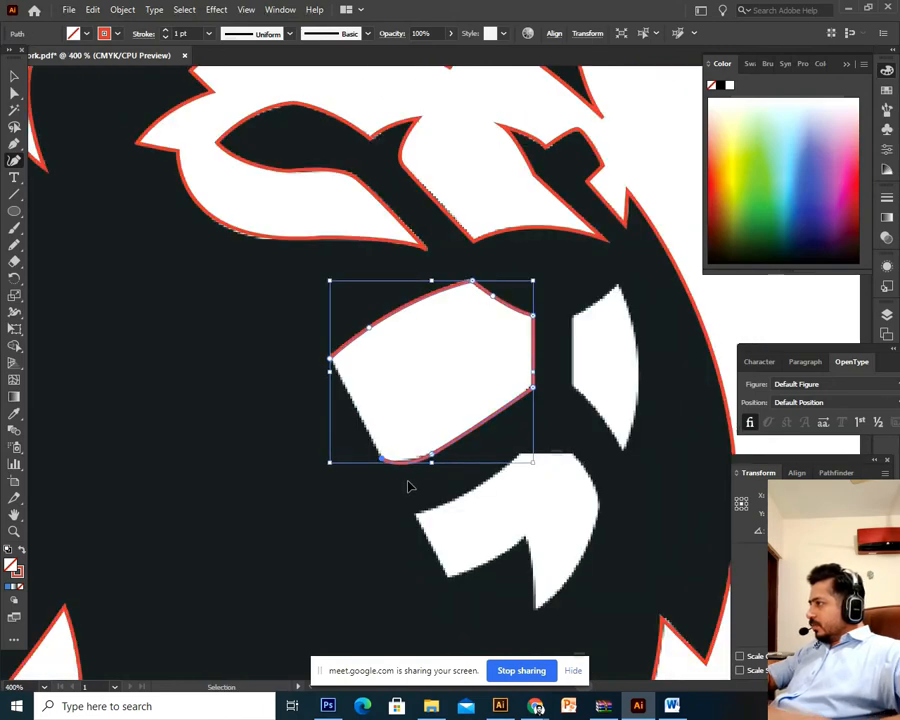
left_click(331, 360)
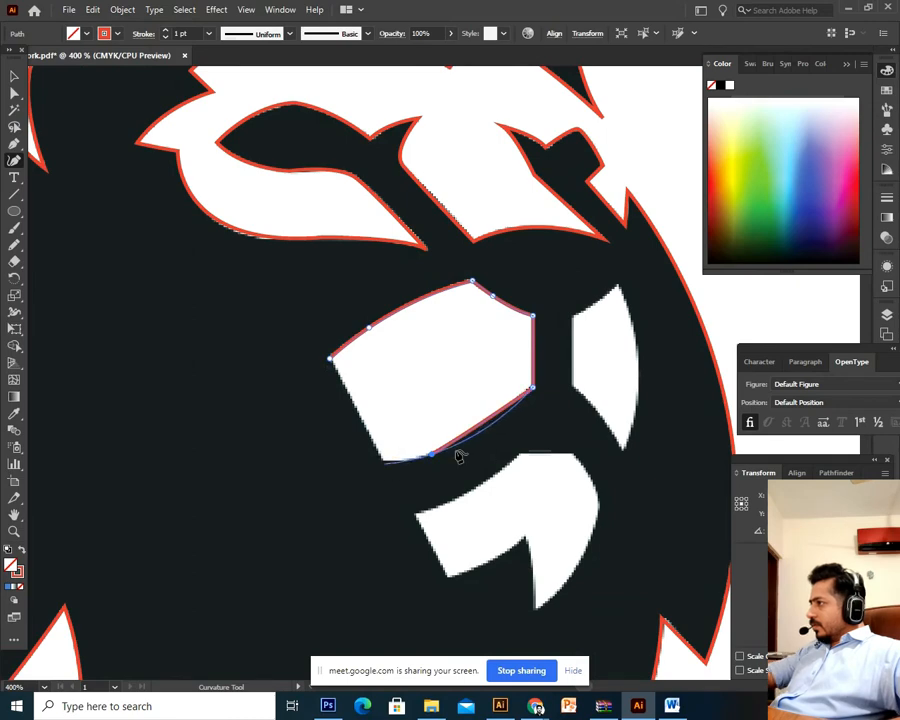
key("ctrl+plus")
key("ctrl+plus")
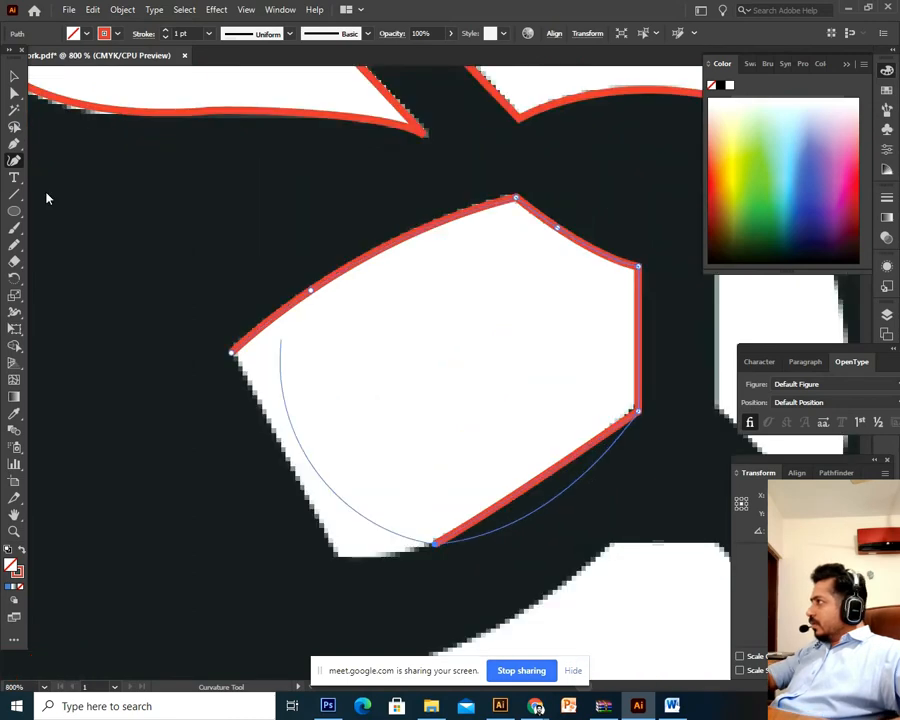
Step: Check the class messages in the Google Meet chat, then return to Illustrator
key("F1")
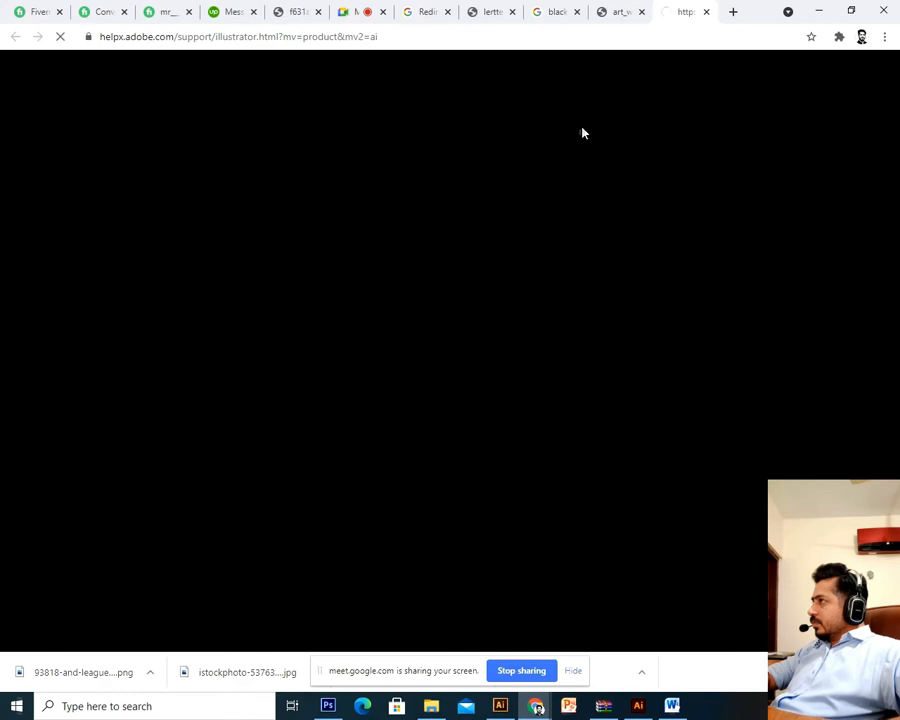
left_click(366, 9)
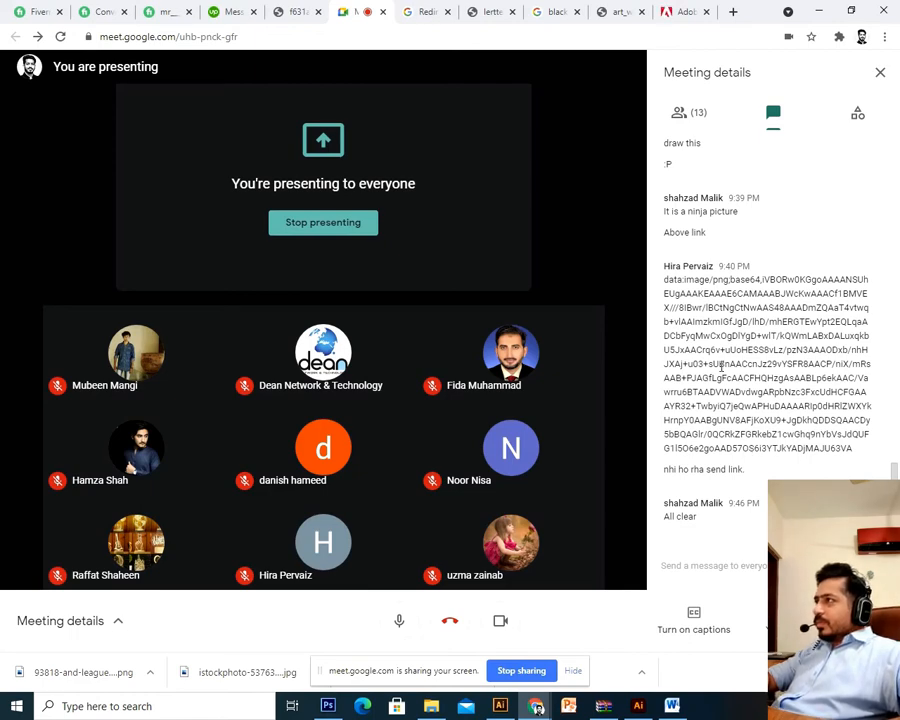
scroll(721, 366, "up", 3)
scroll(721, 366, "down", 3)
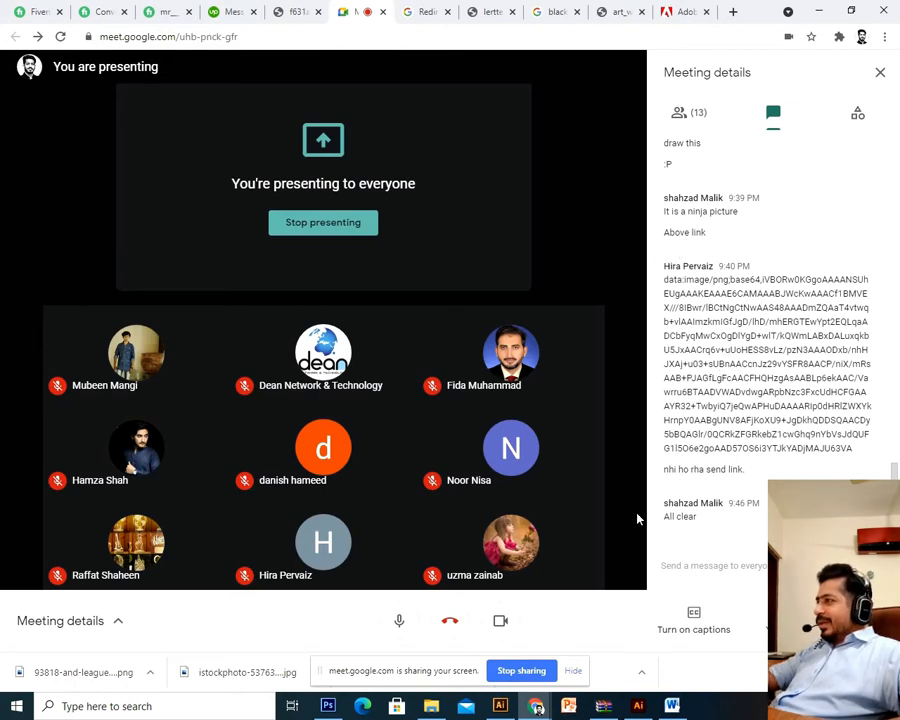
left_click(638, 706)
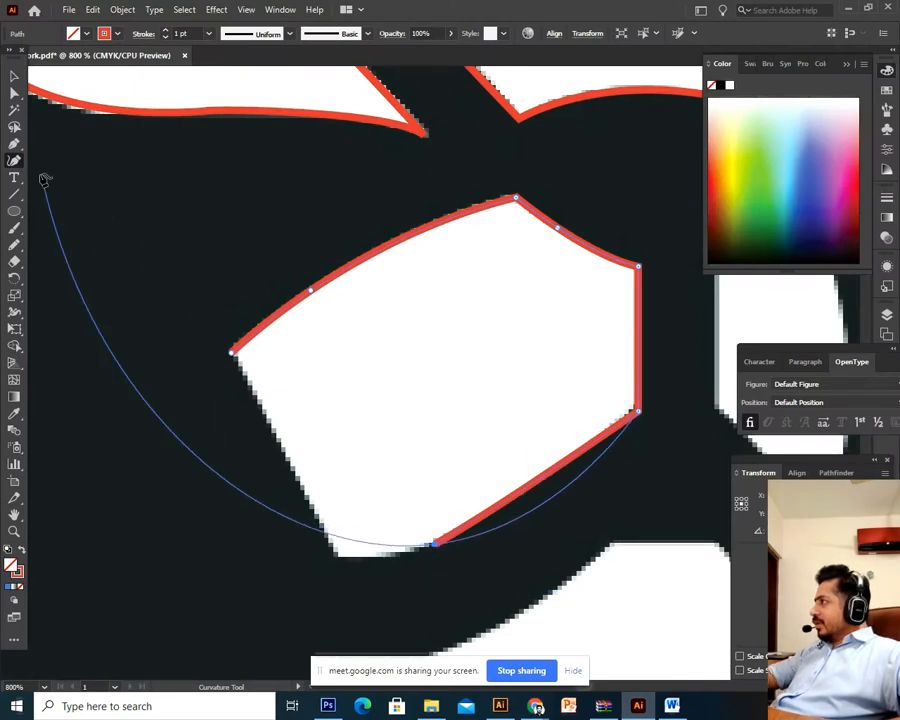
Step: Finish the large muzzle patch outline with the Pen tool, curving along its lower edge to the bottom corner and closing at the starting anchor
left_click(12, 145)
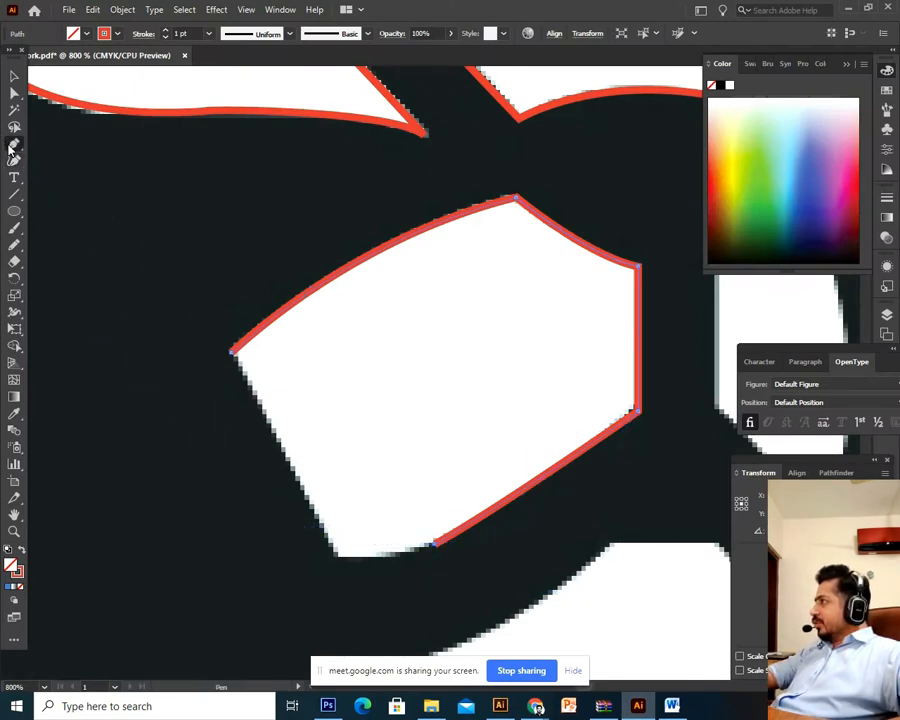
left_click(435, 547)
left_click(336, 557)
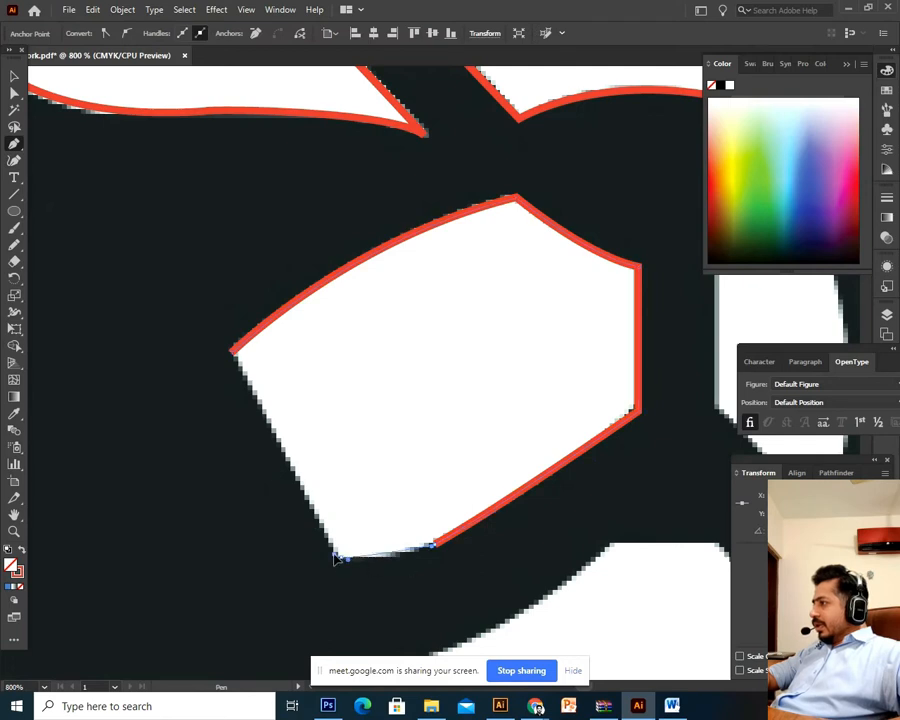
left_click_drag(290, 555, 288, 551)
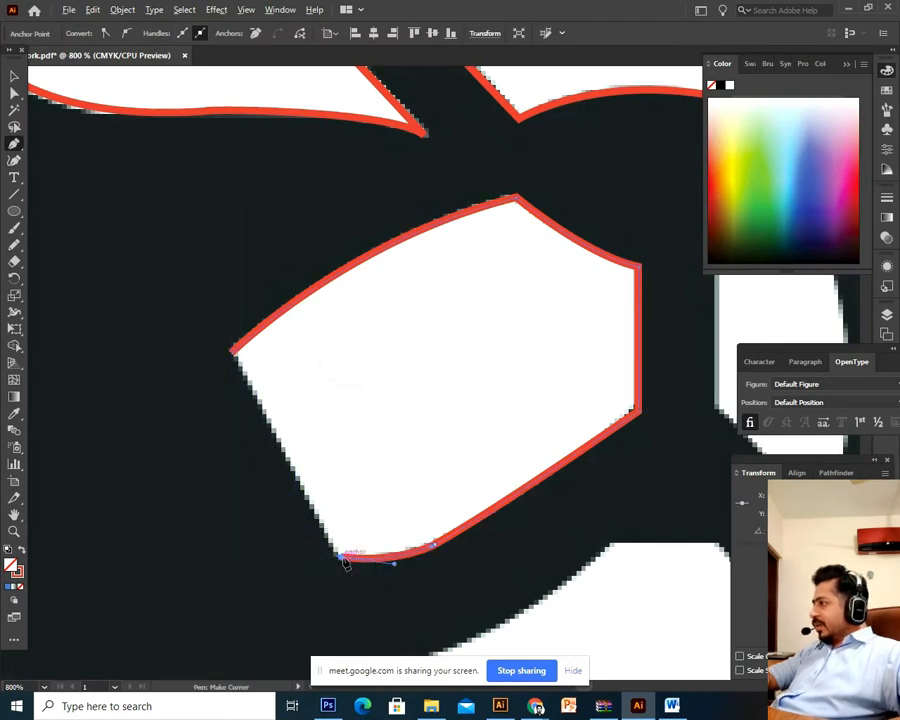
left_click(234, 352)
Step: Start outlining the narrow muzzle patch beside it with a straight inner edge and a curved lower edge down to the pointed tip
key("ctrl+minus")
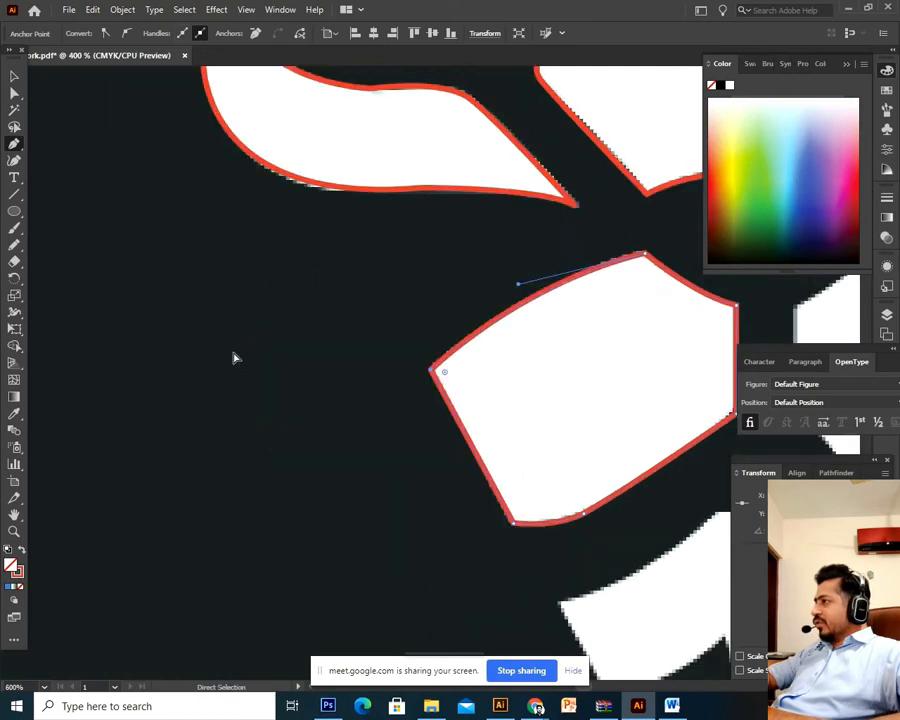
key("ctrl+minus")
left_click_drag(476, 406, 252, 414)
key("ctrl+plus")
key("ctrl+plus")
scroll(312, 463, "right", 2)
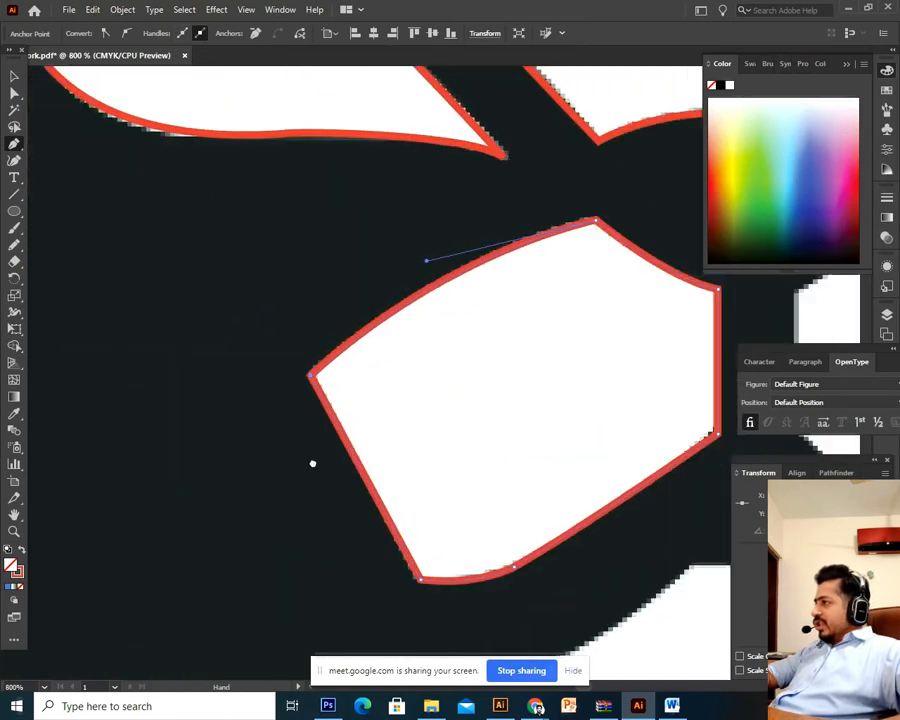
scroll(312, 463, "right", 7)
scroll(150, 365, "left", 1)
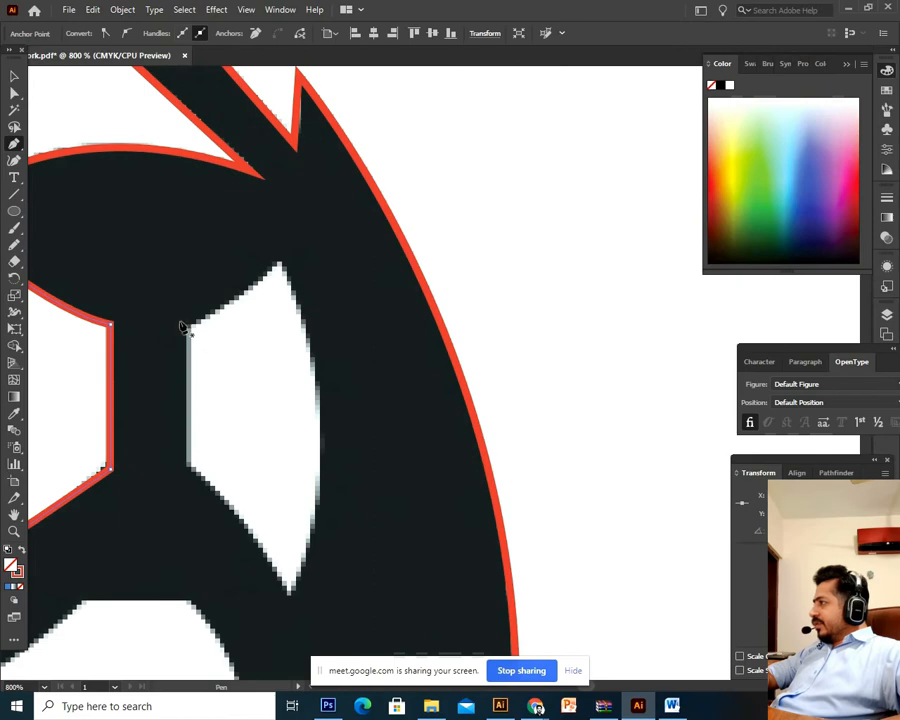
left_click(190, 332)
left_click(190, 472)
scroll(206, 508, "down", 1)
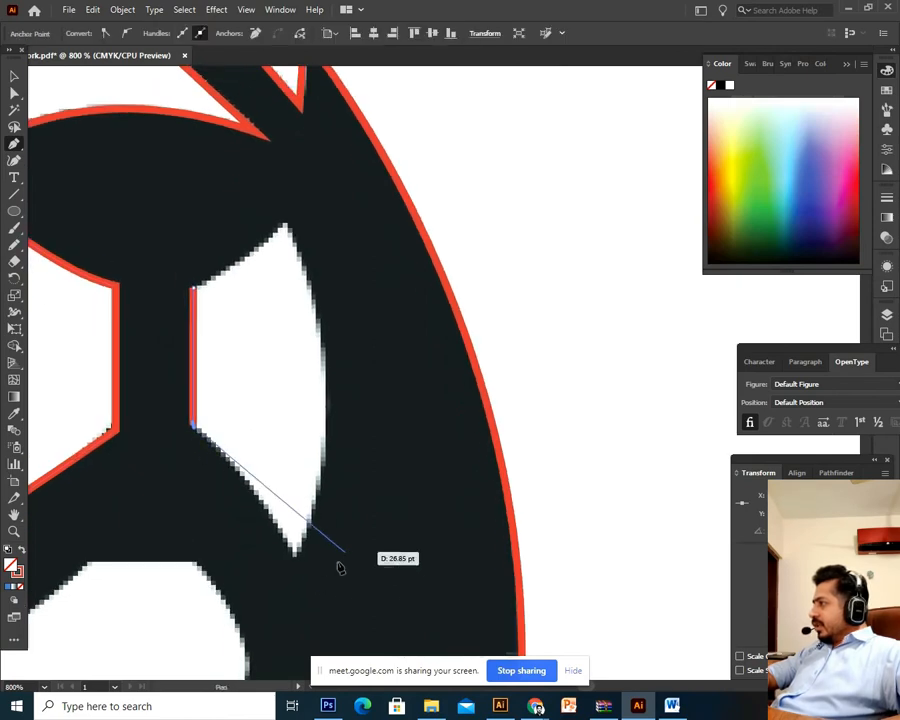
left_click_drag(295, 557, 307, 599)
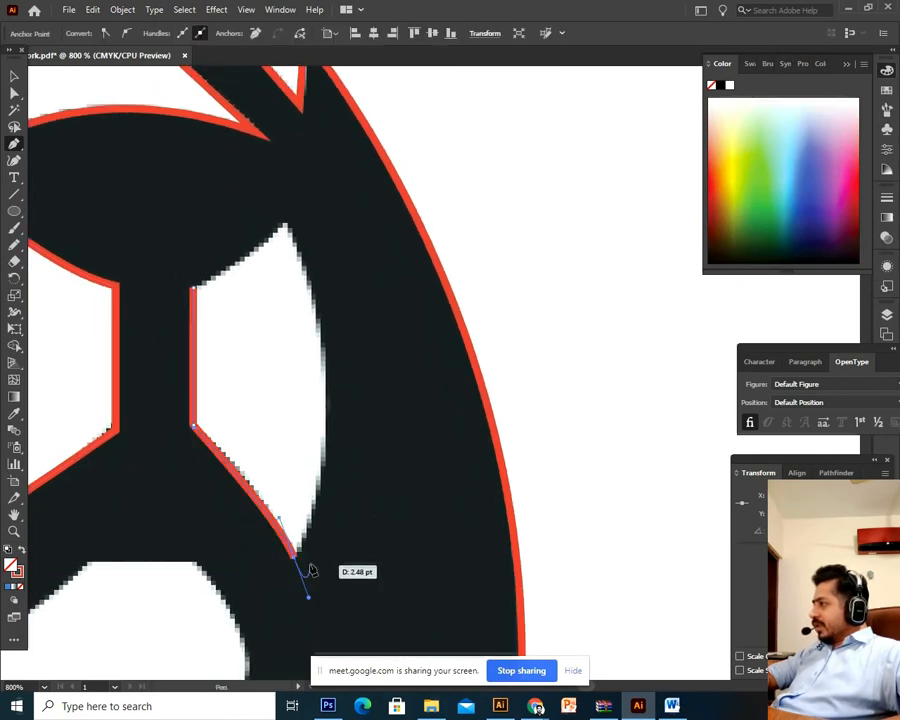
Step: Trace the narrow muzzle patch's outer curve up to its top point and close the outline at the starting anchor
scroll(330, 450, "up", 2)
scroll(300, 300, "down", 1)
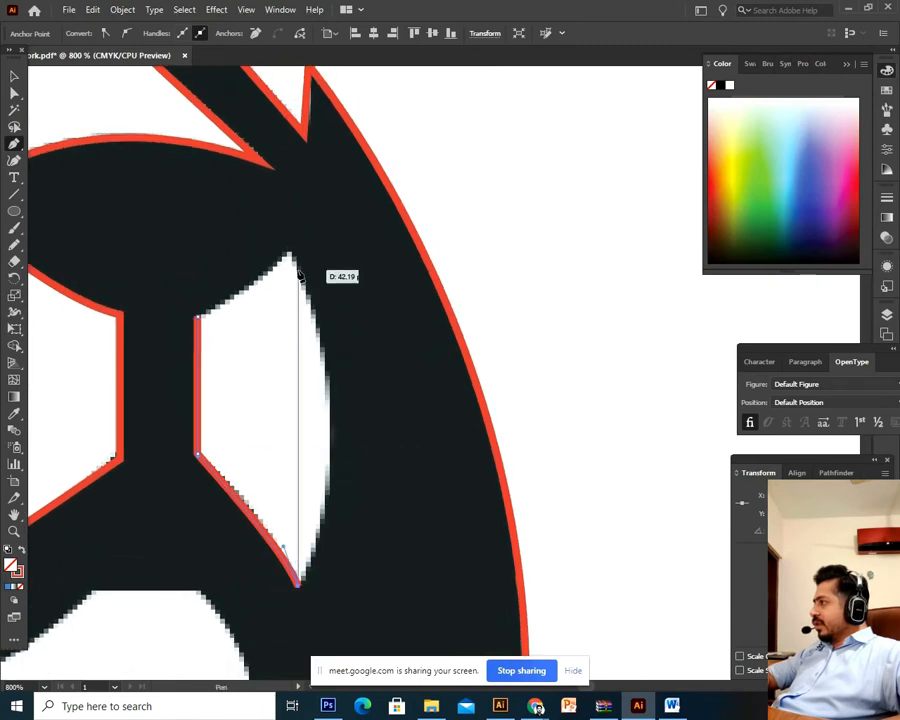
left_click_drag(290, 257, 369, 457)
scroll(204, 166, "up", 1)
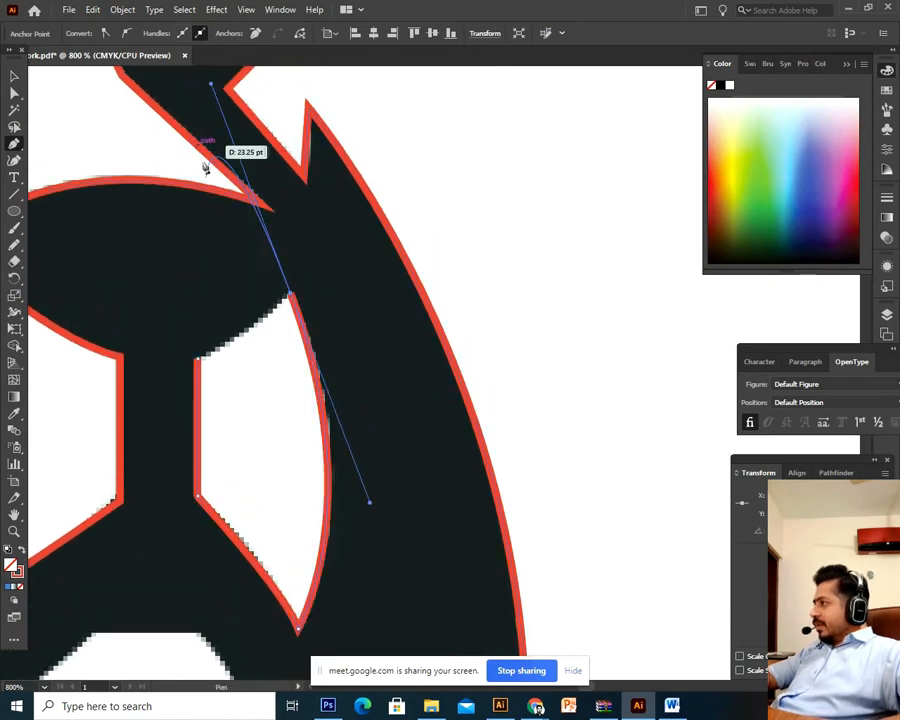
left_click(290, 295)
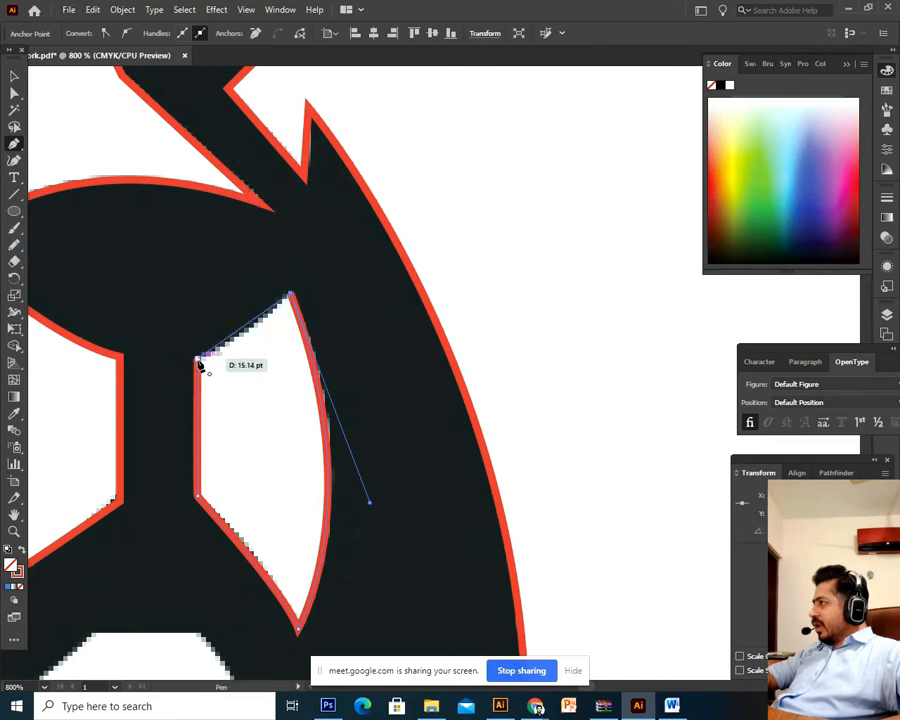
left_click(196, 359)
Step: Start outlining the white chin patch with a straight top edge and a curve along the outer side down to the pointed tip
left_click_drag(240, 513, 261, 496)
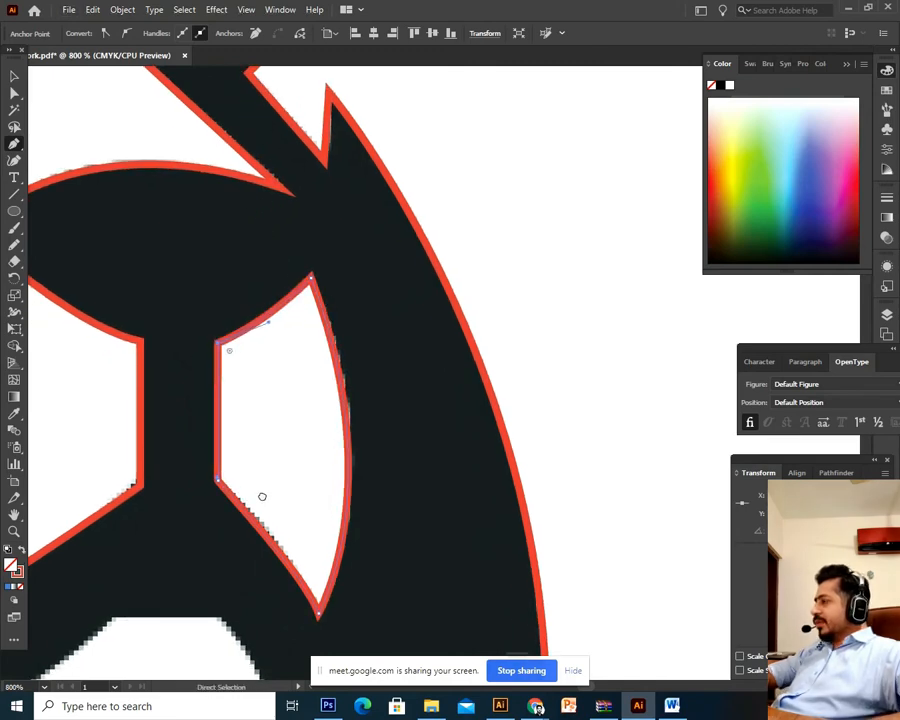
key("ctrl+minus")
left_click_drag(315, 572, 305, 440)
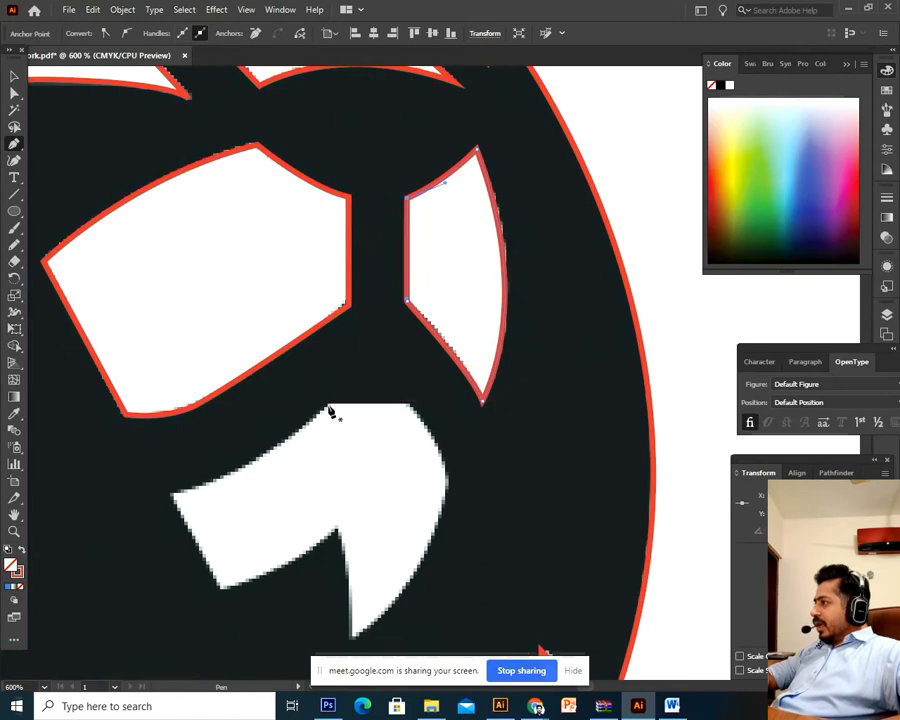
left_click(327, 405)
left_click(410, 408)
scroll(418, 406, "down", 2)
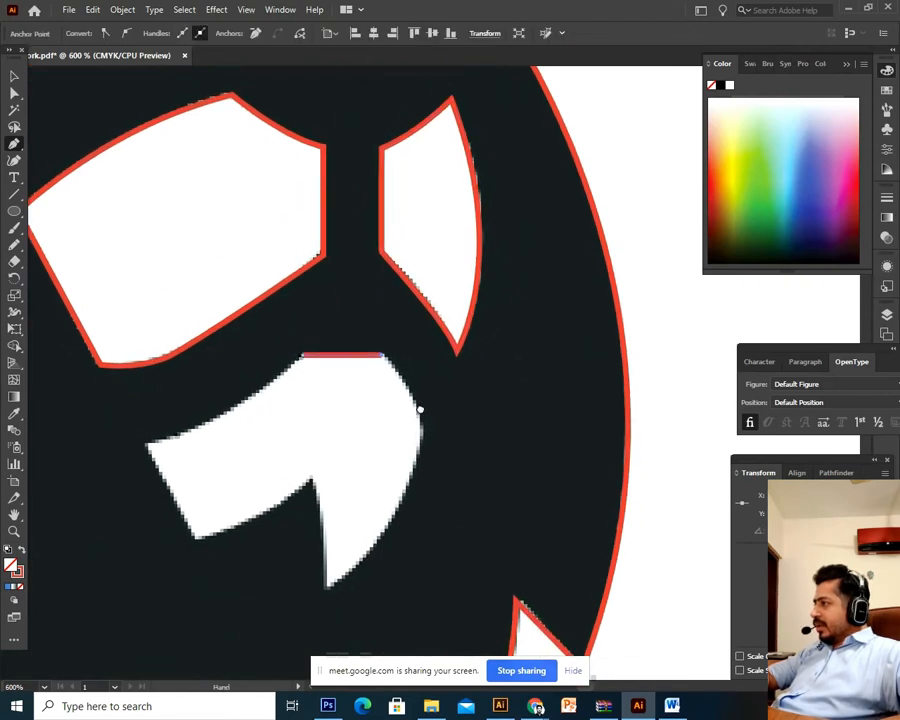
left_click_drag(420, 427, 430, 468)
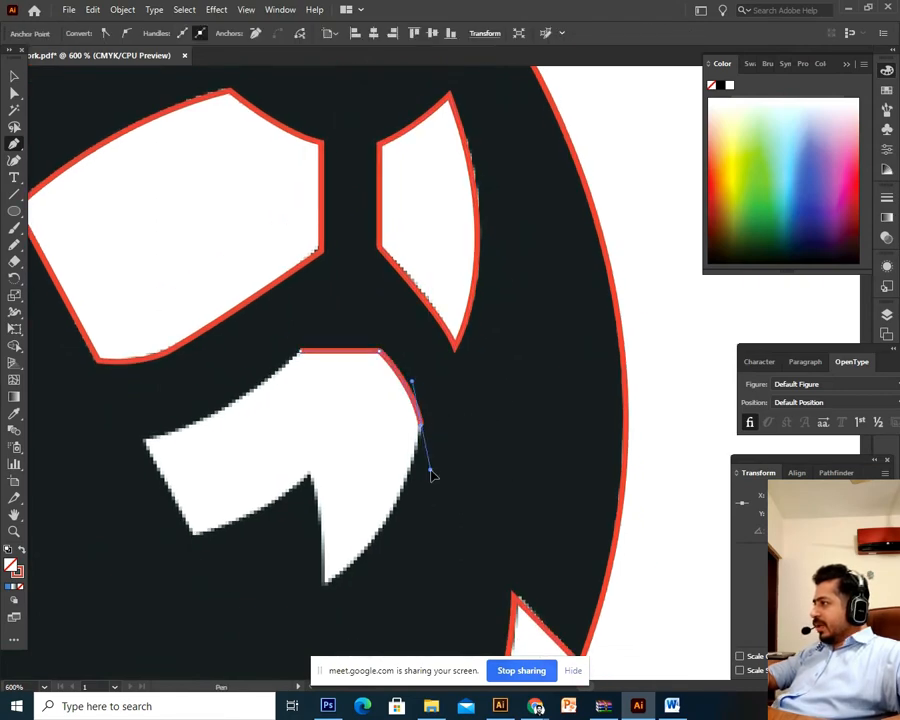
left_click_drag(323, 586, 277, 613)
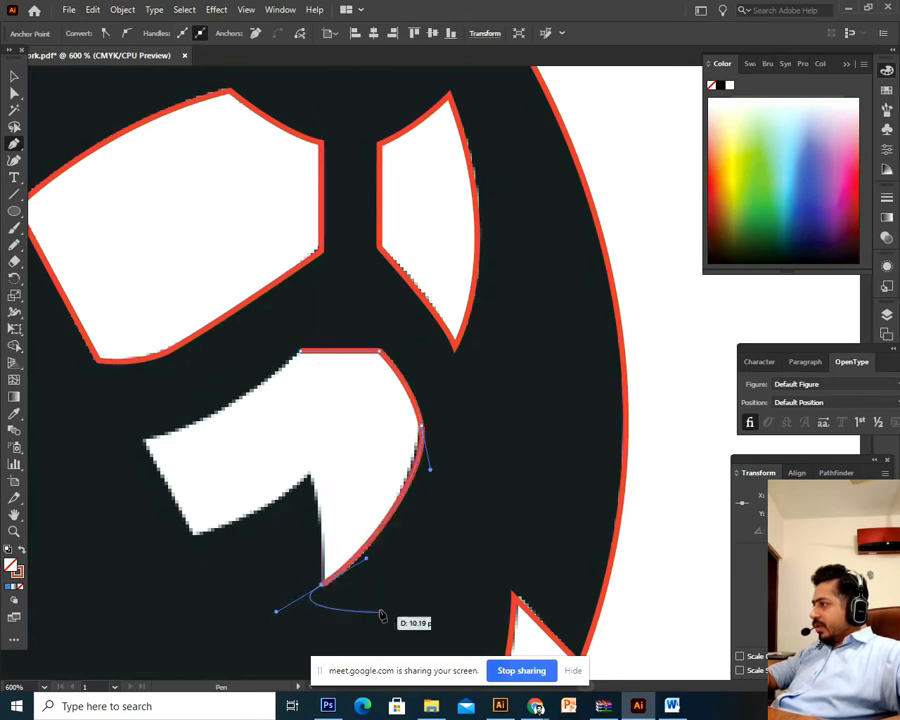
Step: Trace the chin patch's inner notch, lower edge and far end, then close the outline with a curve back to the starting anchor
left_click(323, 588)
left_click_drag(308, 476, 292, 450)
left_click(308, 478)
left_click_drag(194, 533, 139, 543)
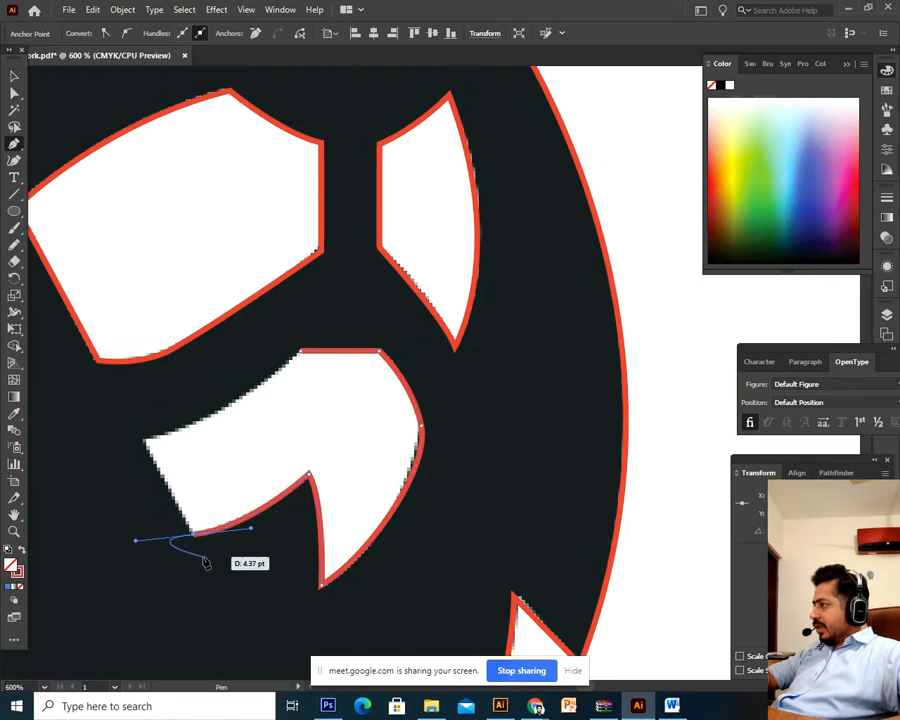
left_click(194, 533)
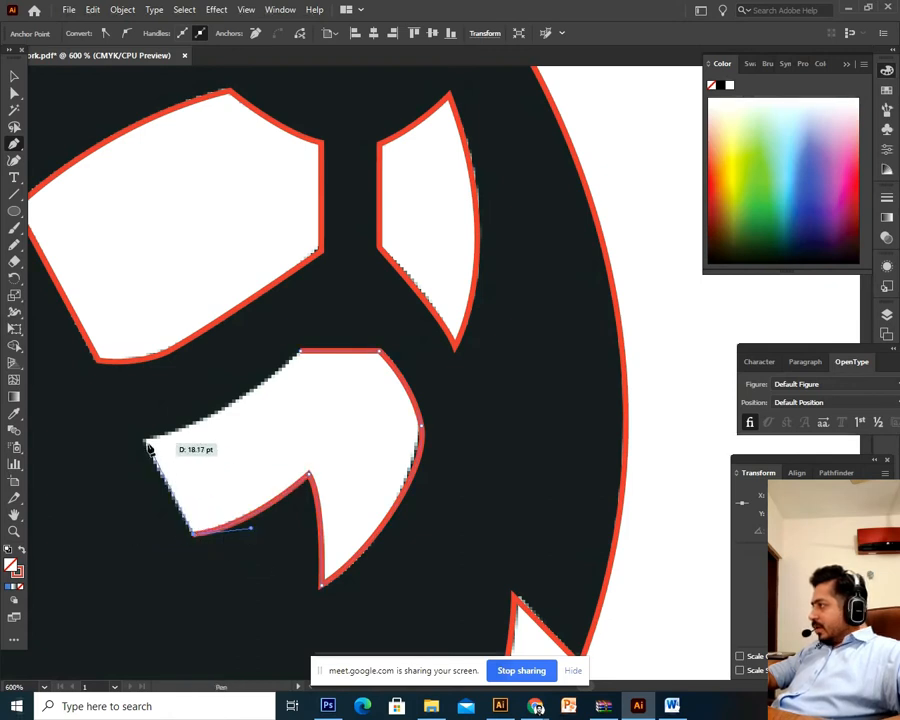
left_click_drag(145, 441, 300, 350)
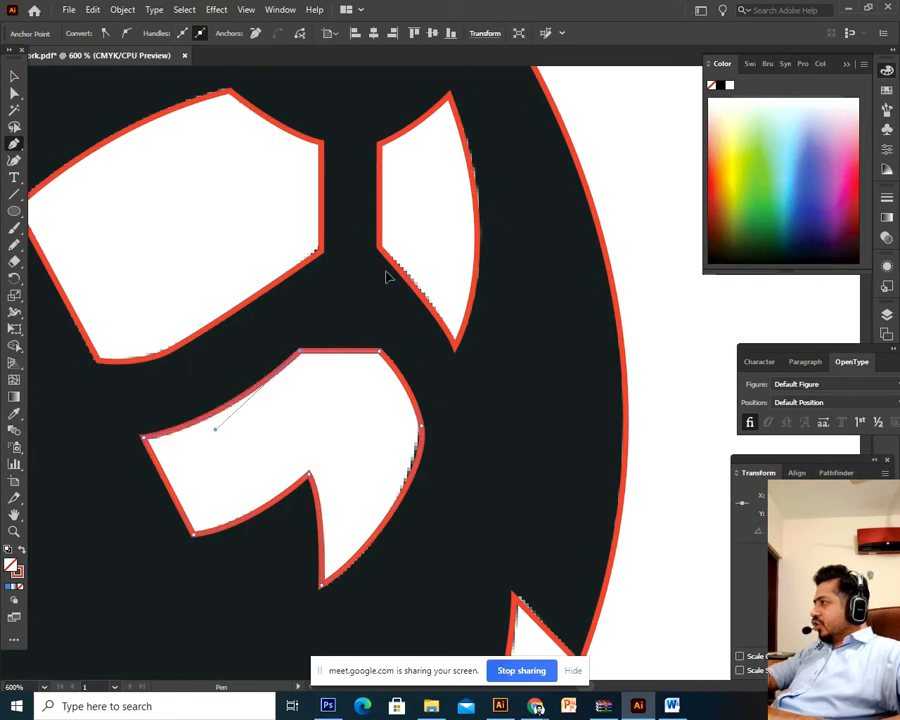
Step: Examine the completed tracing over the whole crowned lion logo, leaving all the outlines deselected
key("ctrl+minus")
key("ctrl+minus")
key("ctrl+minus")
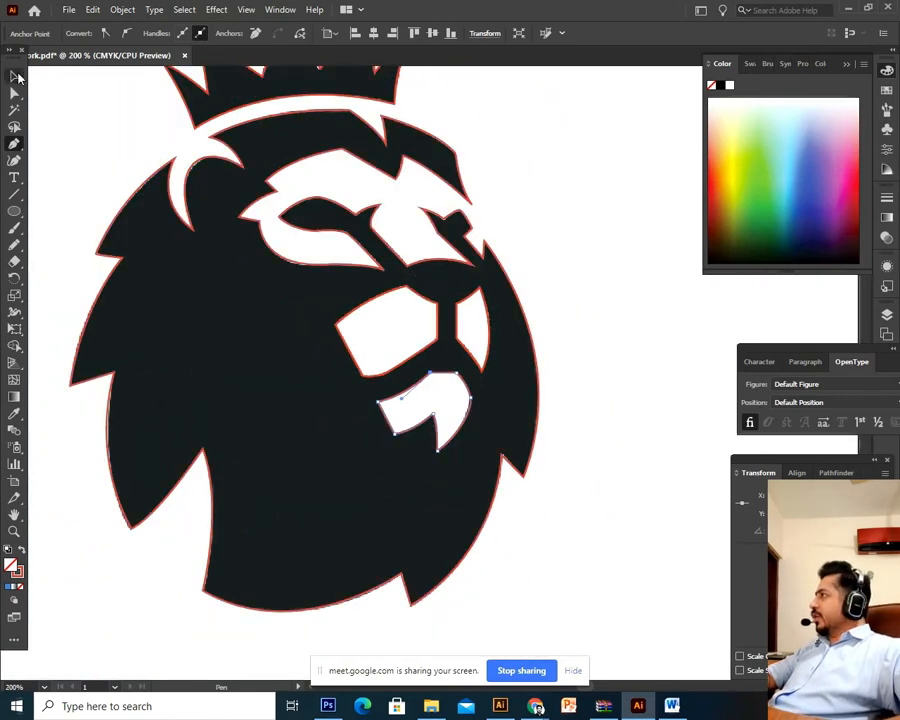
key("v")
key("ctrl+minus")
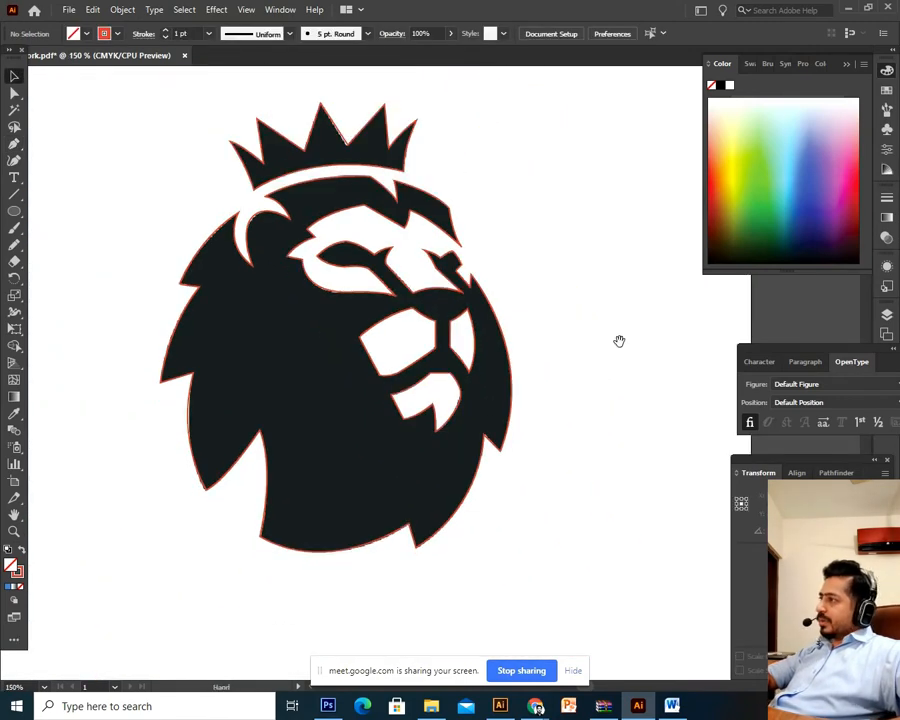
left_click_drag(619, 341, 595, 389)
left_click_drag(560, 127, 124, 600)
key("ctrl+minus")
key("ctrl+minus")
key("ctrl+minus")
left_click(472, 533)
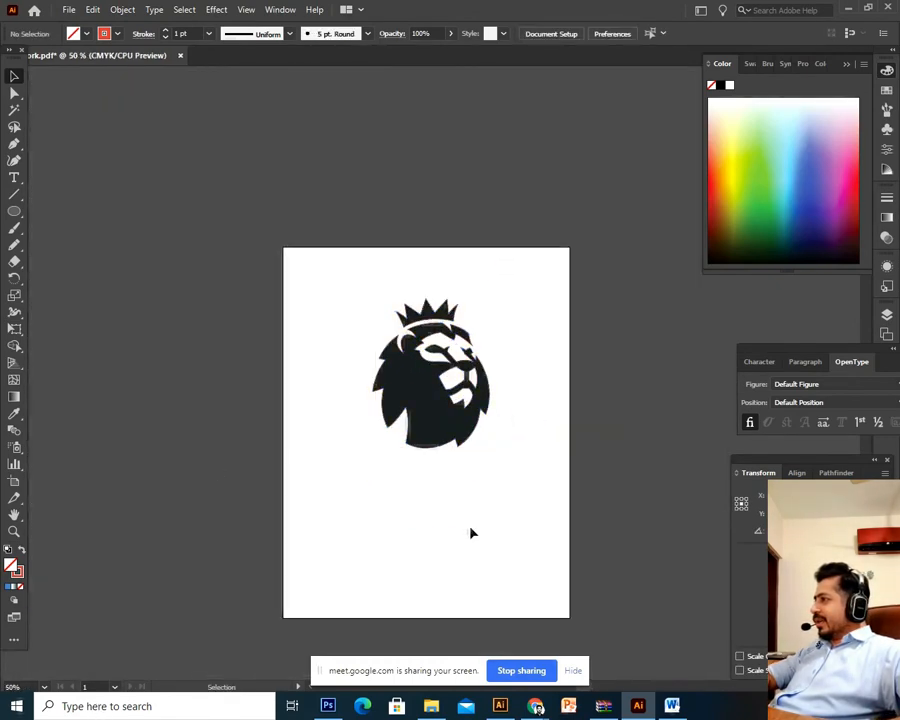
Step: Select all the traced paths of the lion and crown to show them over the logo, then clear the selection
key("ctrl+plus")
left_click_drag(452, 530, 426, 485)
left_click_drag(538, 170, 341, 492)
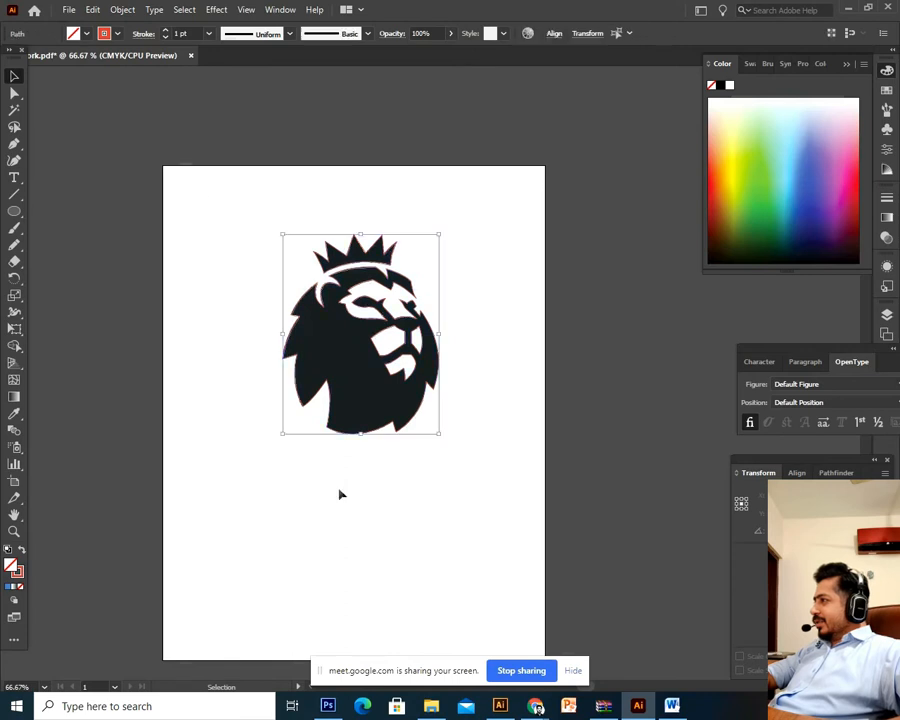
left_click(341, 492)
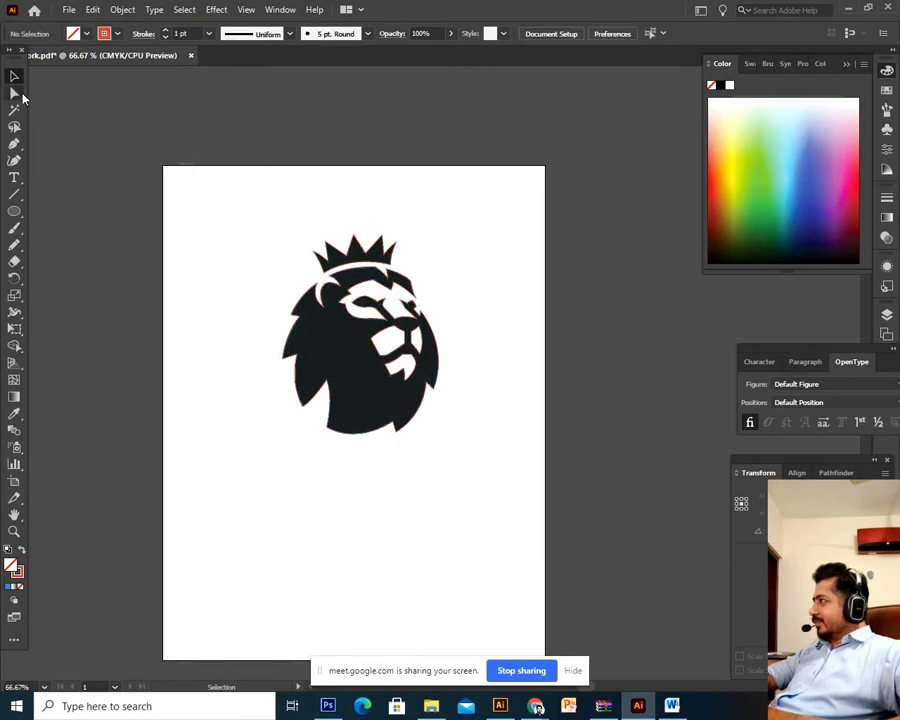
left_click_drag(209, 210, 502, 490)
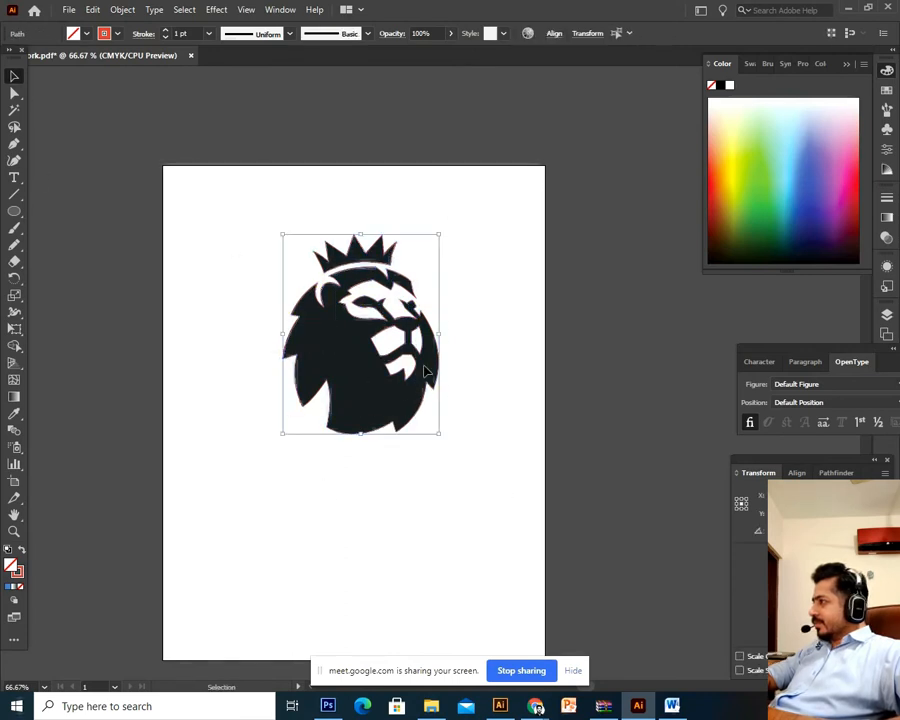
left_click(490, 349)
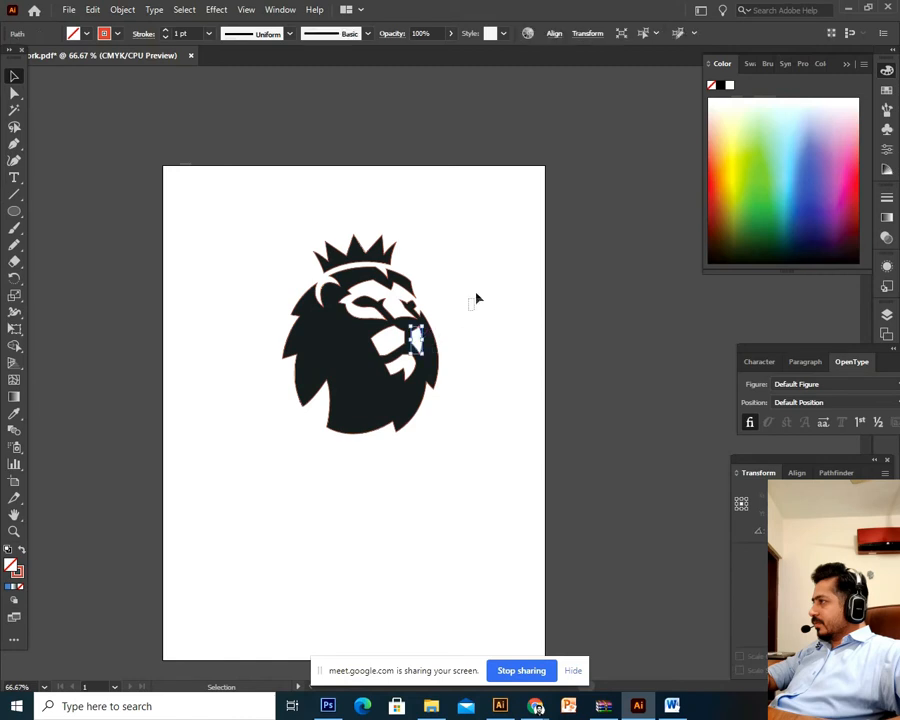
Step: Move all the traced outlines off the logo to the empty area below it and show them as a separate line drawing
left_click_drag(508, 187, 287, 460)
left_click_drag(337, 410, 523, 445)
left_click(520, 480)
key("ctrl+plus")
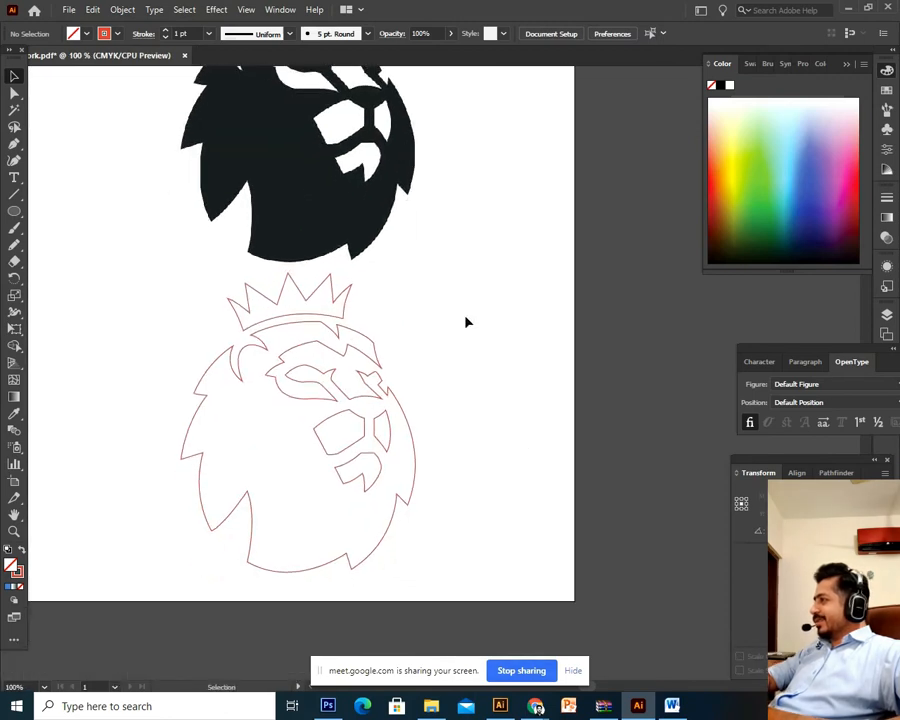
left_click_drag(470, 295, 160, 563)
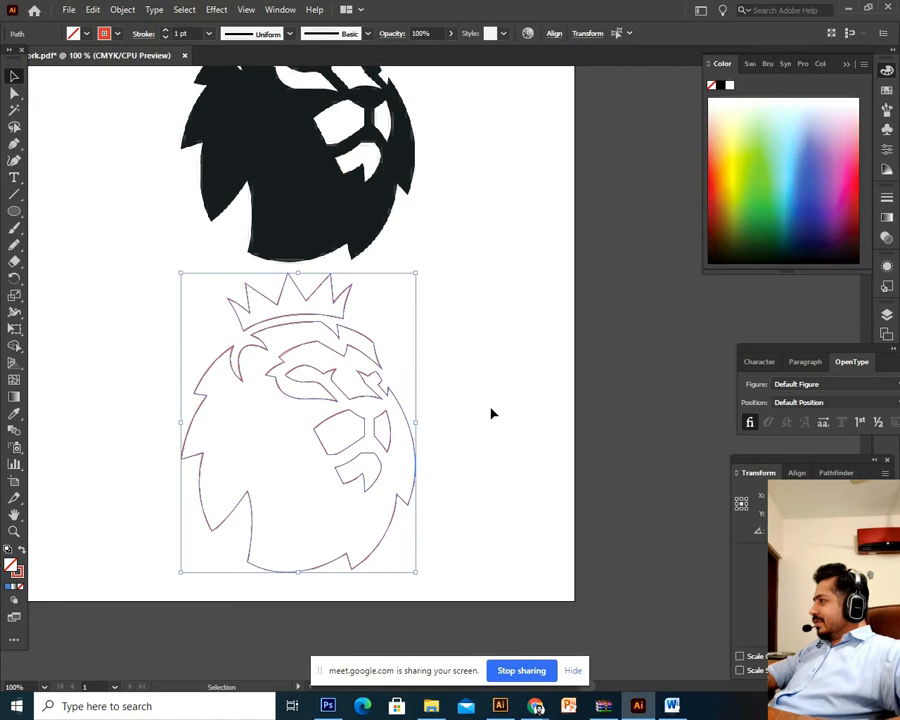
left_click_drag(496, 384, 511, 432)
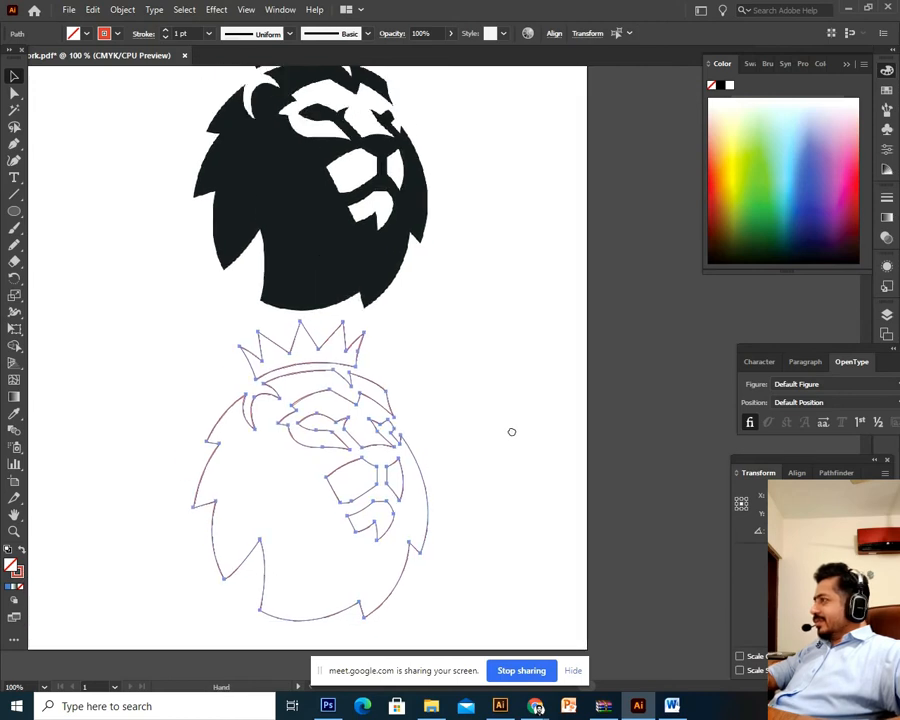
Step: Undo the move of the traced outlines and deselect them
key("ctrl+z")
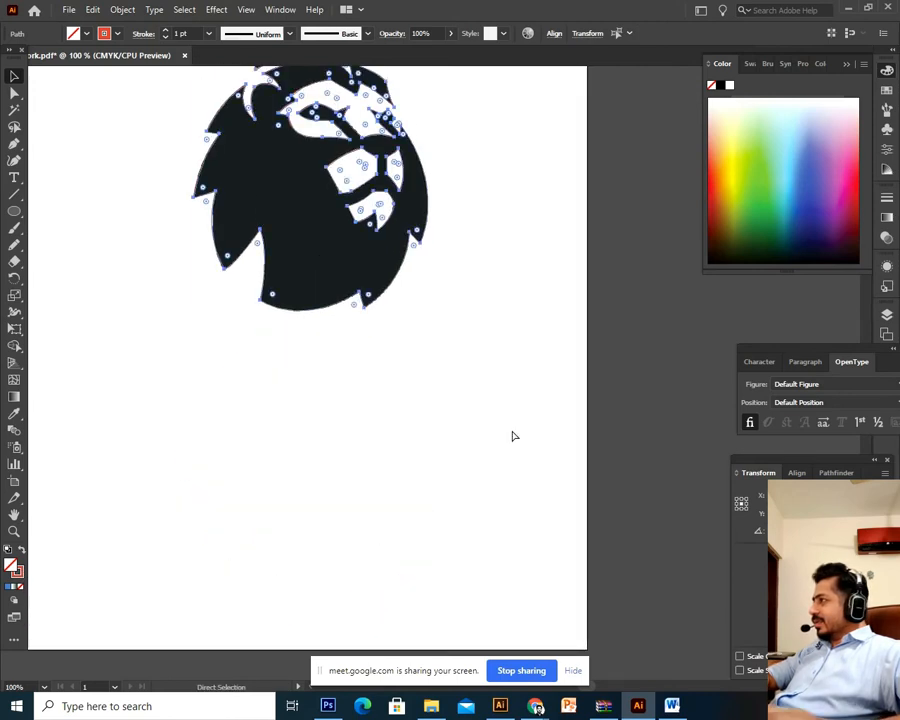
left_click_drag(518, 385, 526, 434)
key("ctrl+minus")
left_click(528, 438)
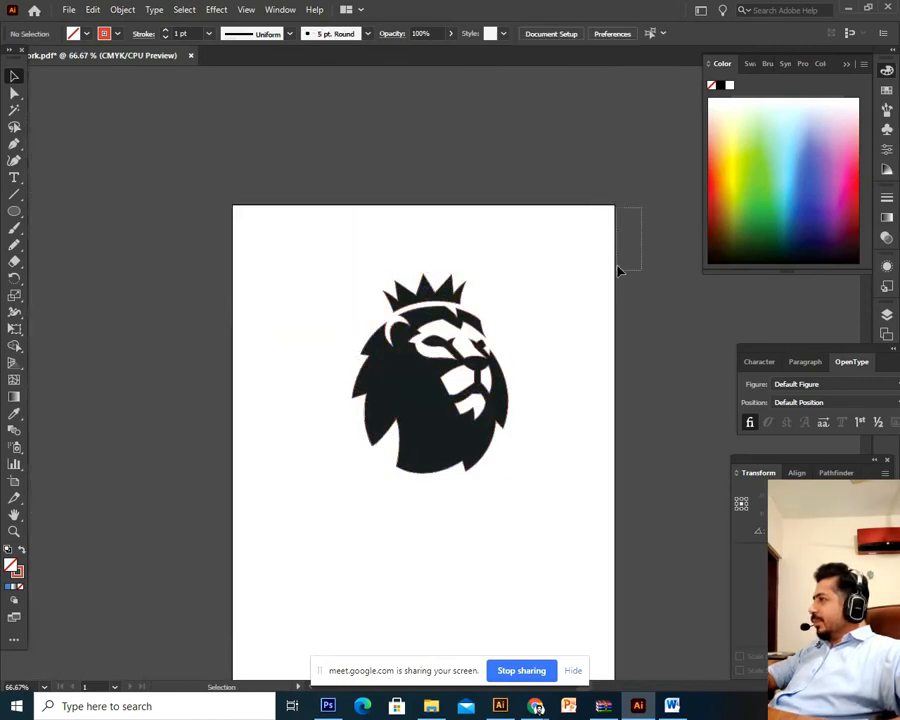
Step: Select all the traced outlines to show them over the logo, then clear the selection and inspect the tracing up close
left_click_drag(617, 270, 625, 290)
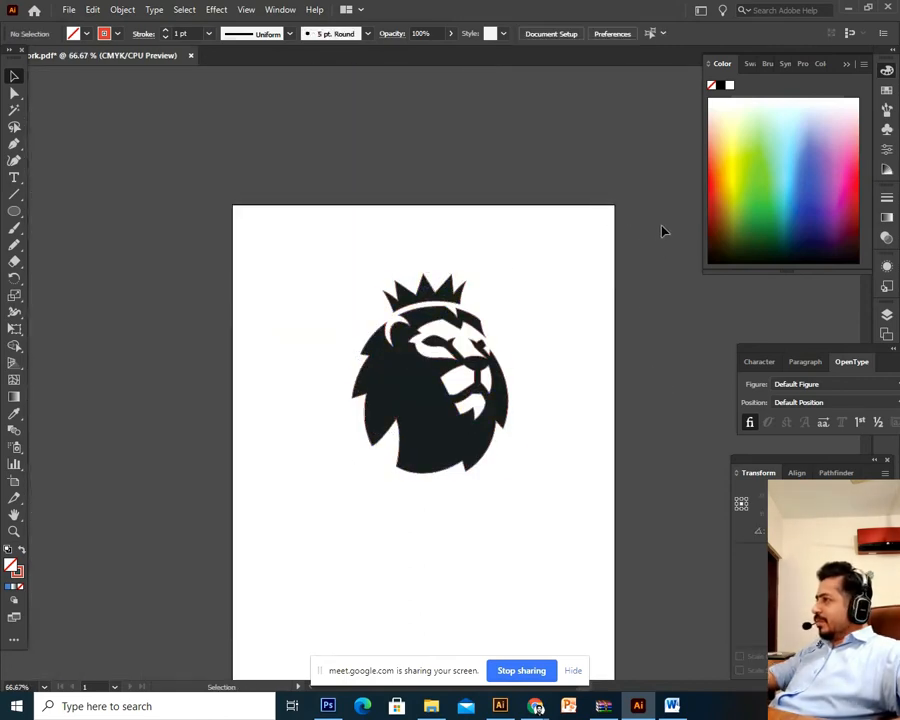
left_click_drag(661, 227, 293, 582)
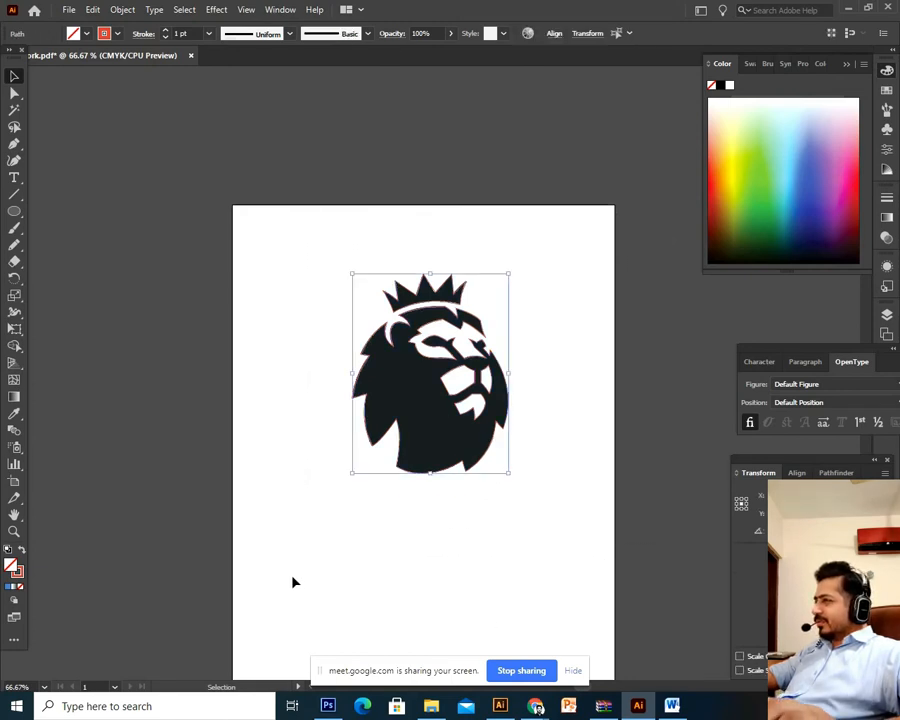
key("space")
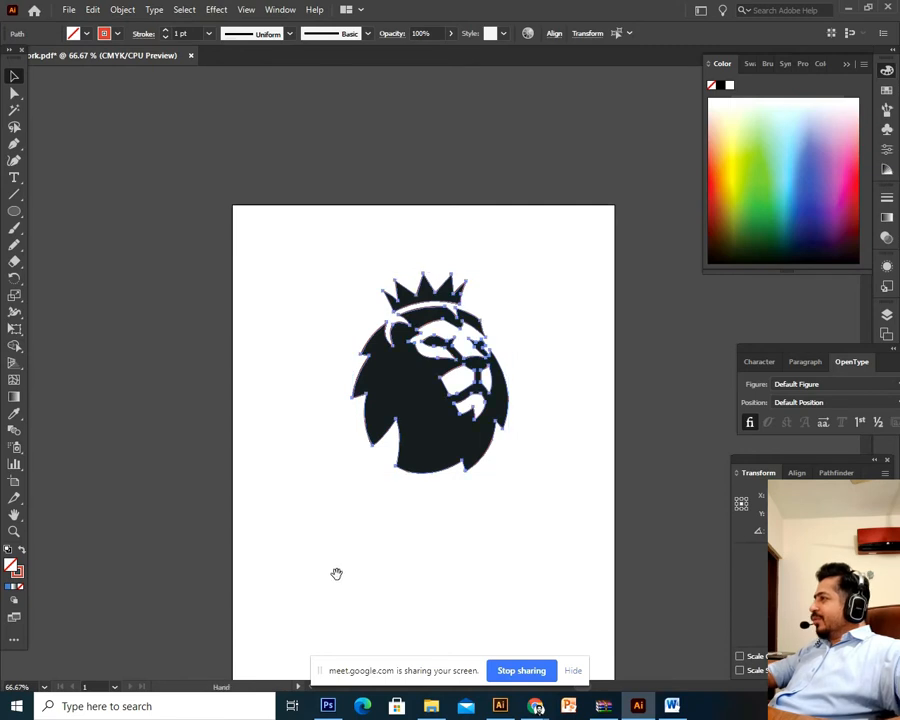
left_click_drag(337, 572, 287, 511)
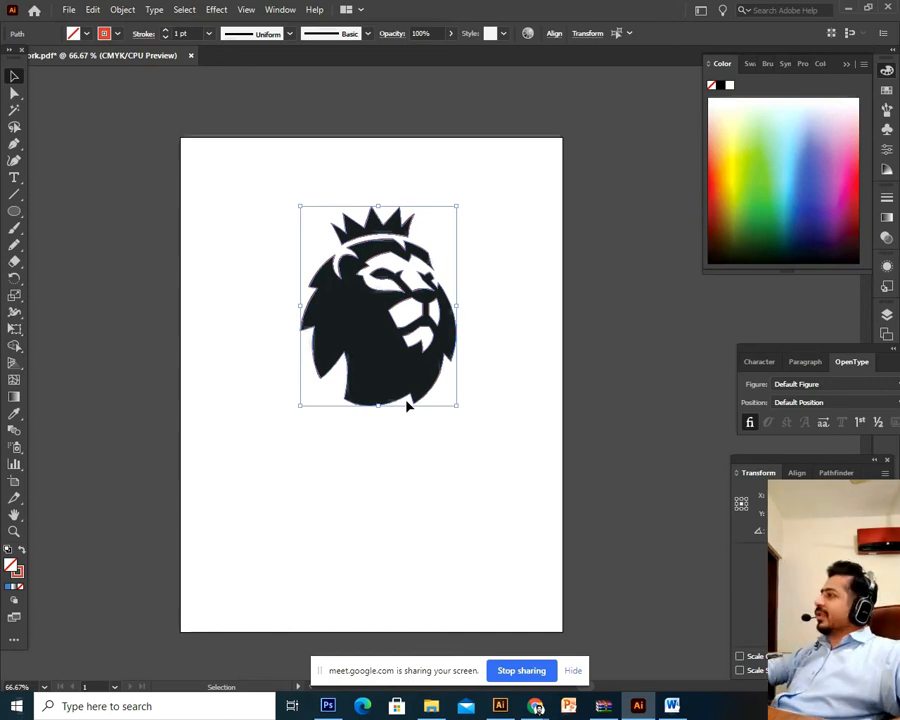
left_click_drag(452, 468, 424, 472)
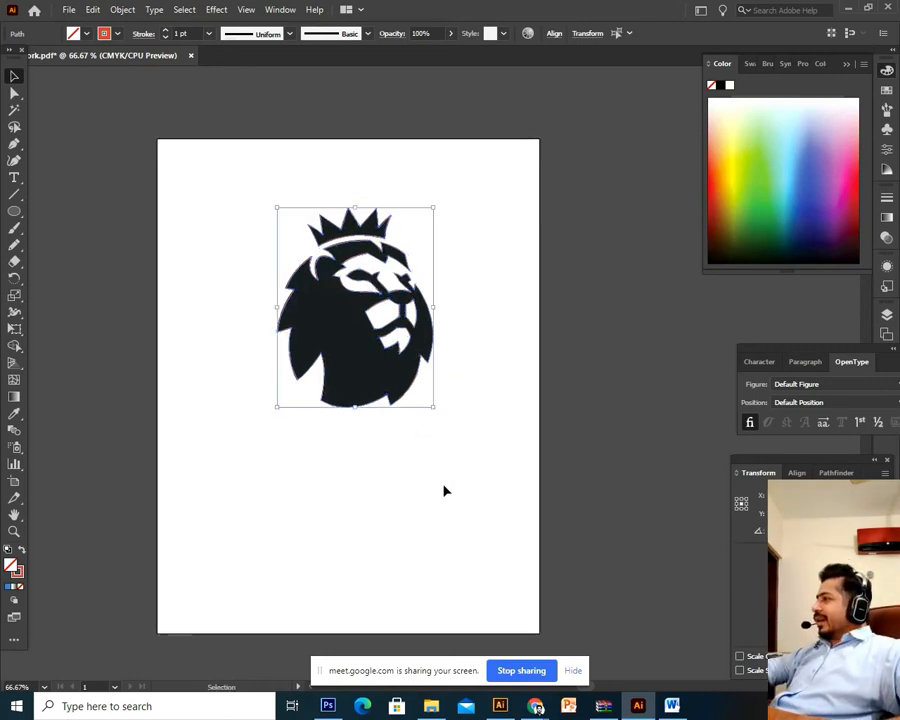
left_click(446, 491)
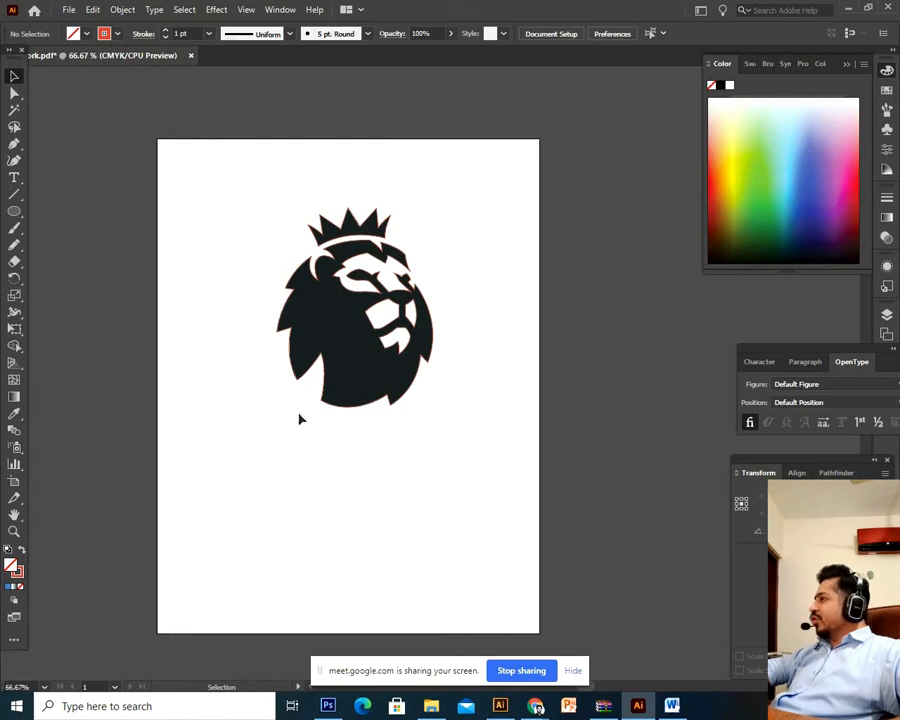
key("ctrl+plus")
key("ctrl+plus")
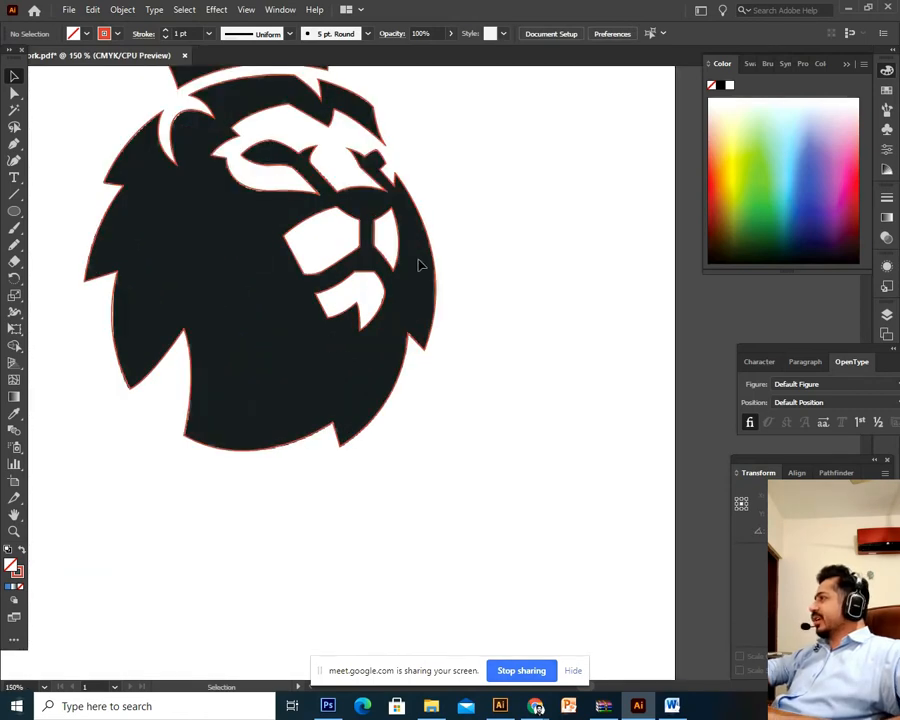
key("ctrl+minus")
key("ctrl+minus")
Step: Select all the traced outlines and move them off the logo to the empty area below it, leaving them deselected
left_click_drag(500, 190, 198, 500)
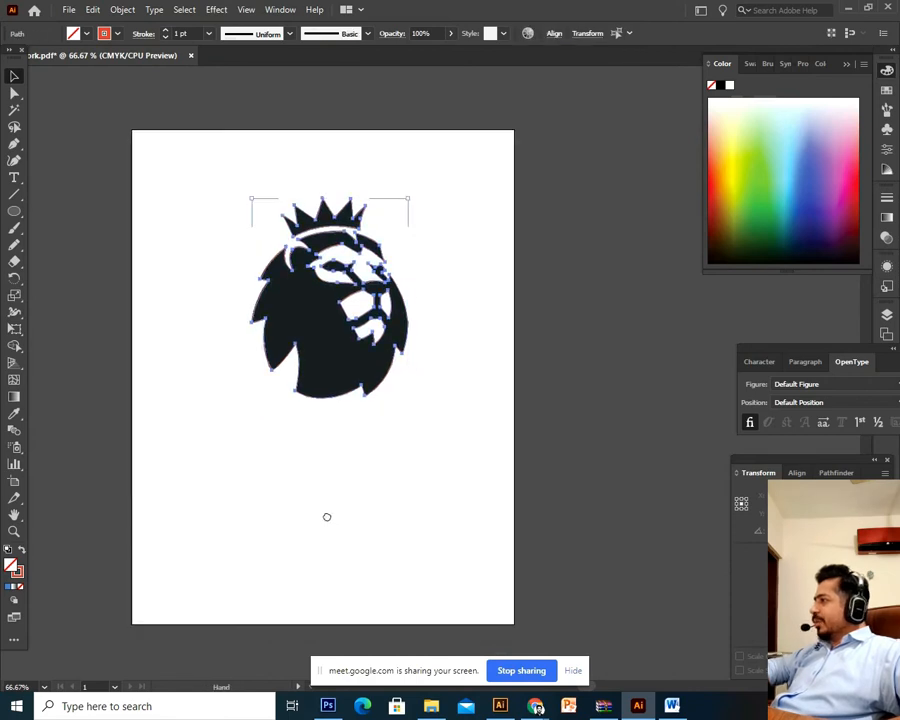
left_click(416, 476)
left_click_drag(454, 161, 215, 484)
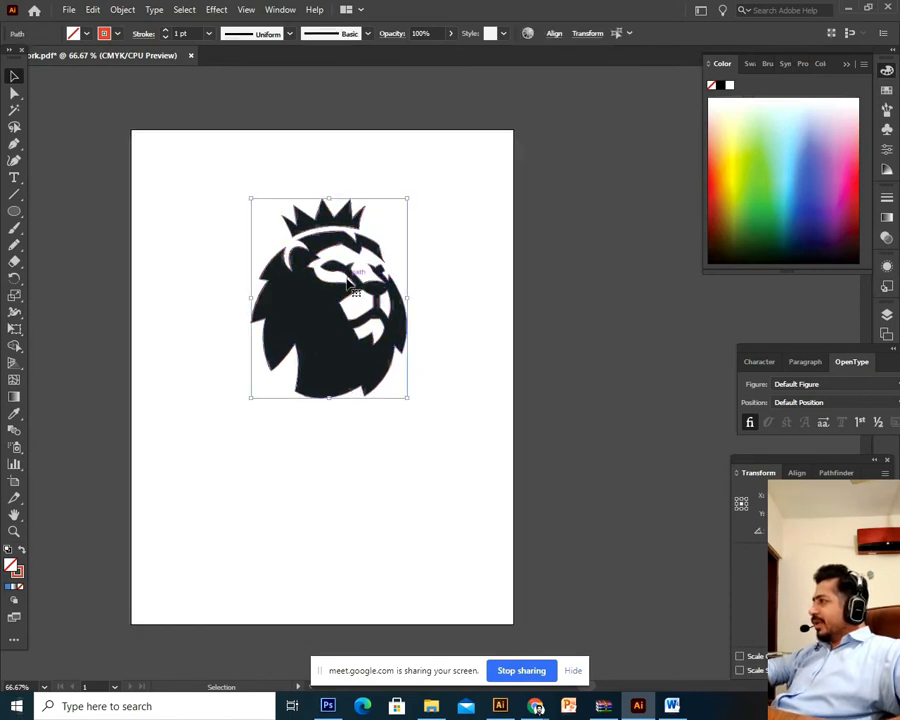
left_click_drag(350, 283, 331, 552)
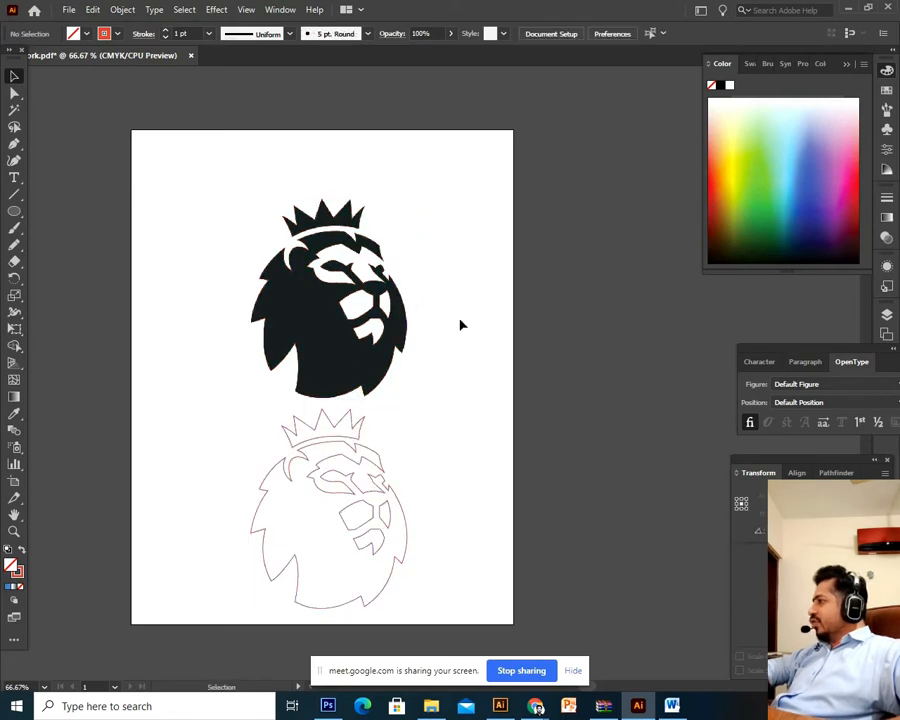
scroll(408, 375, "down", 1)
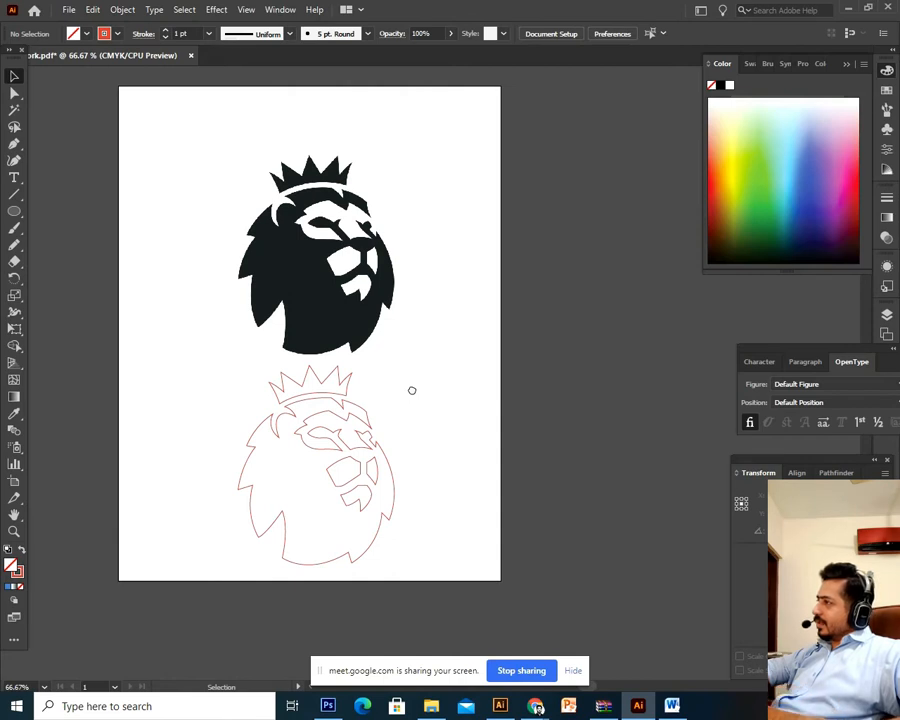
Step: Fill all the traced lion and crown outlines below the logo with black and remove their red stroke
left_click_drag(488, 114, 180, 400)
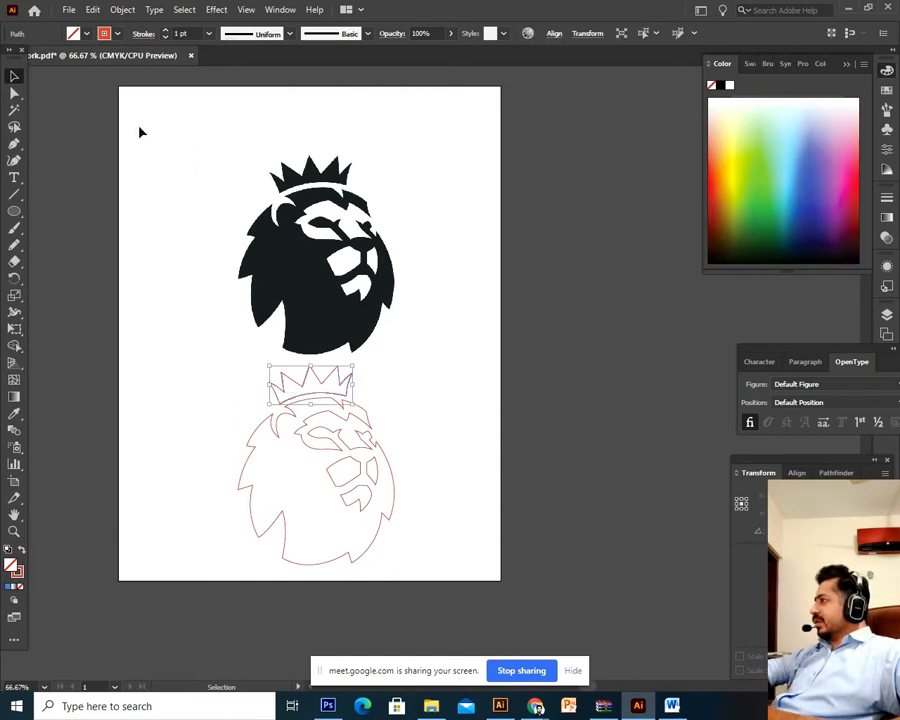
left_click(421, 323)
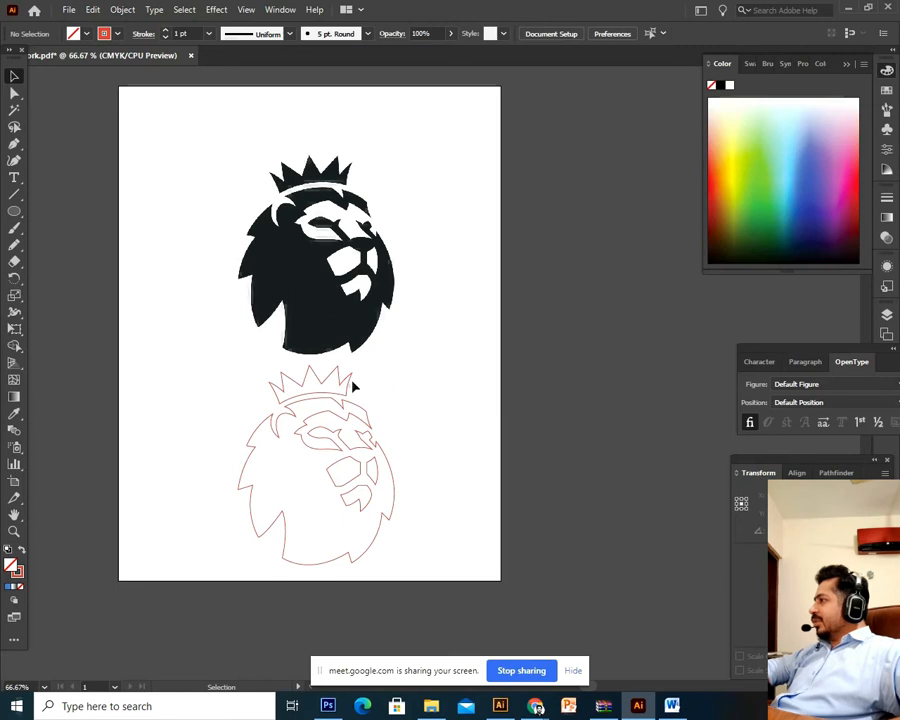
left_click_drag(475, 366, 191, 598)
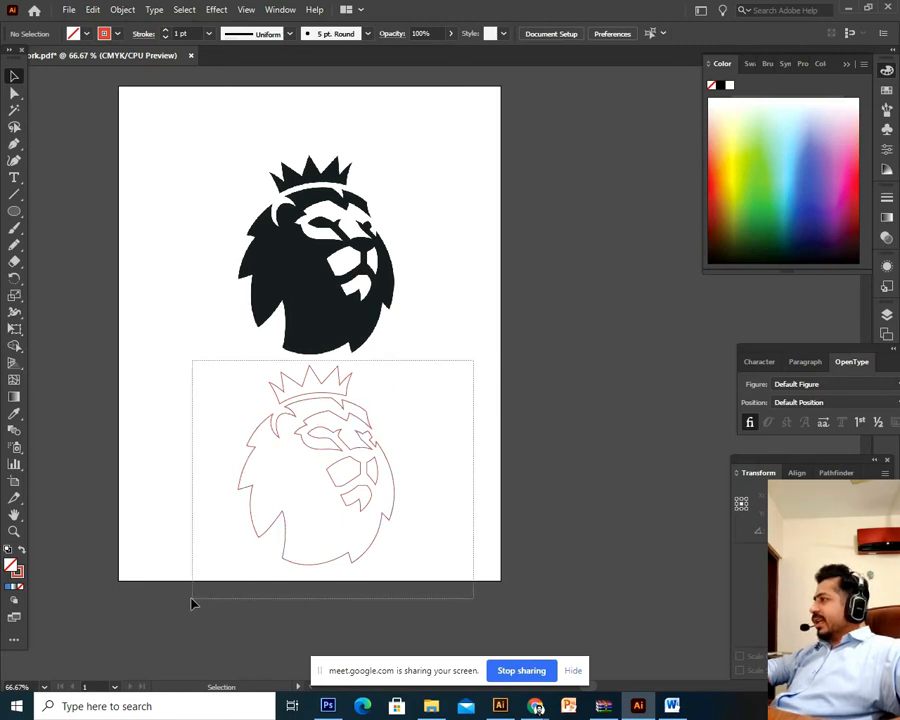
left_click(720, 85)
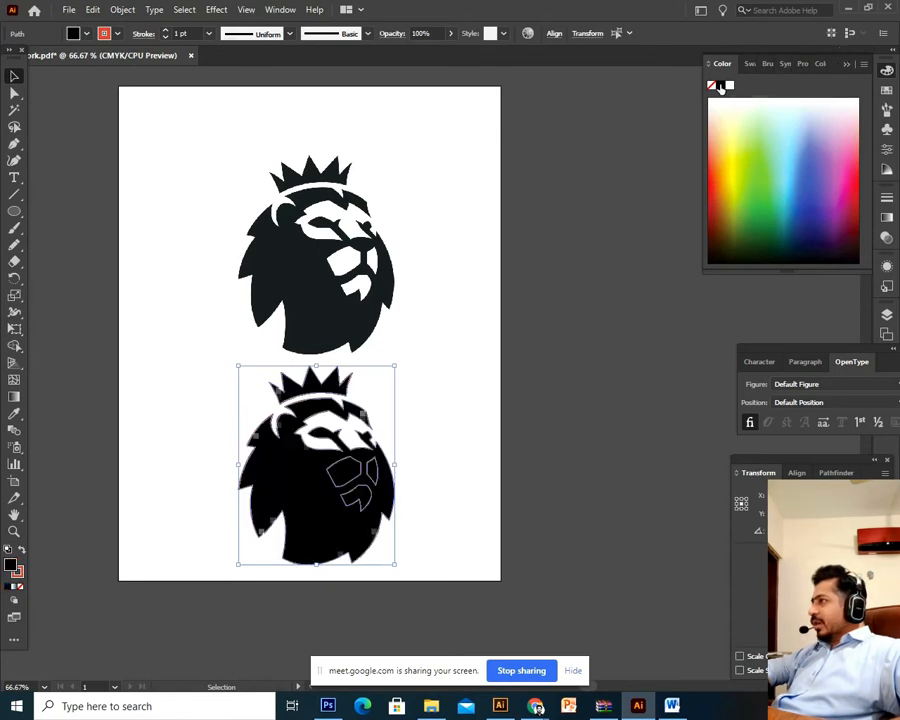
left_click(18, 573)
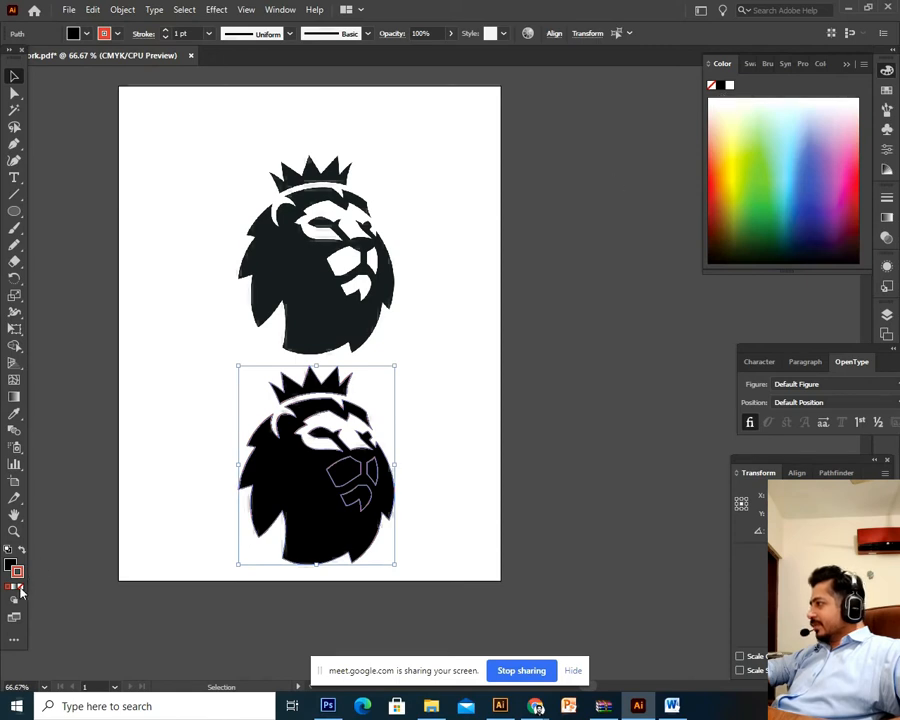
left_click(116, 503)
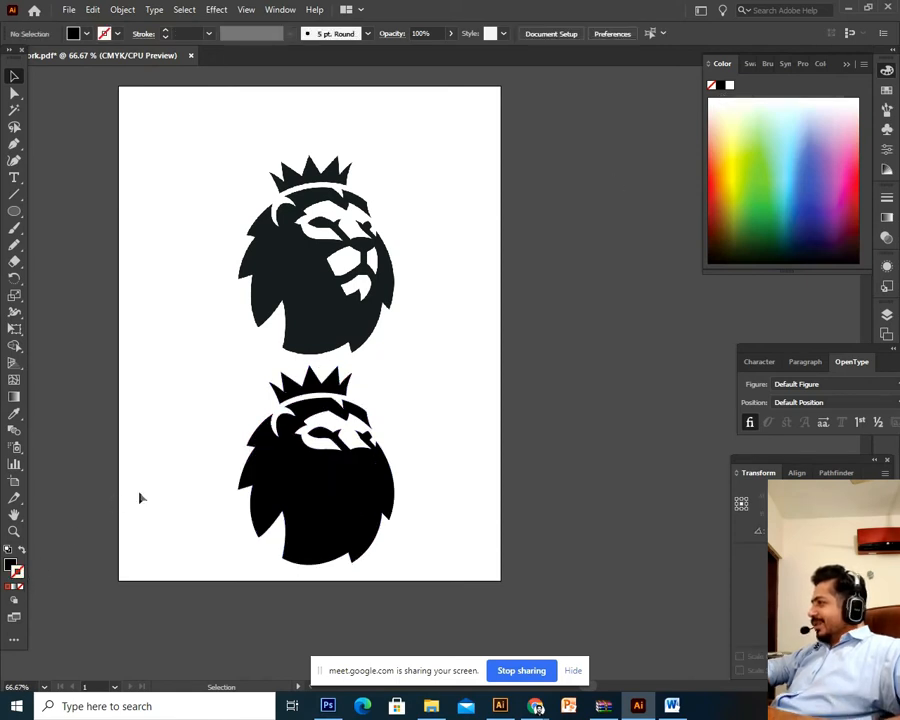
Step: Select the three muzzle and chin shapes inside the black traced lion and try a white stroke on them
left_click(340, 487)
left_click(377, 484, "shift")
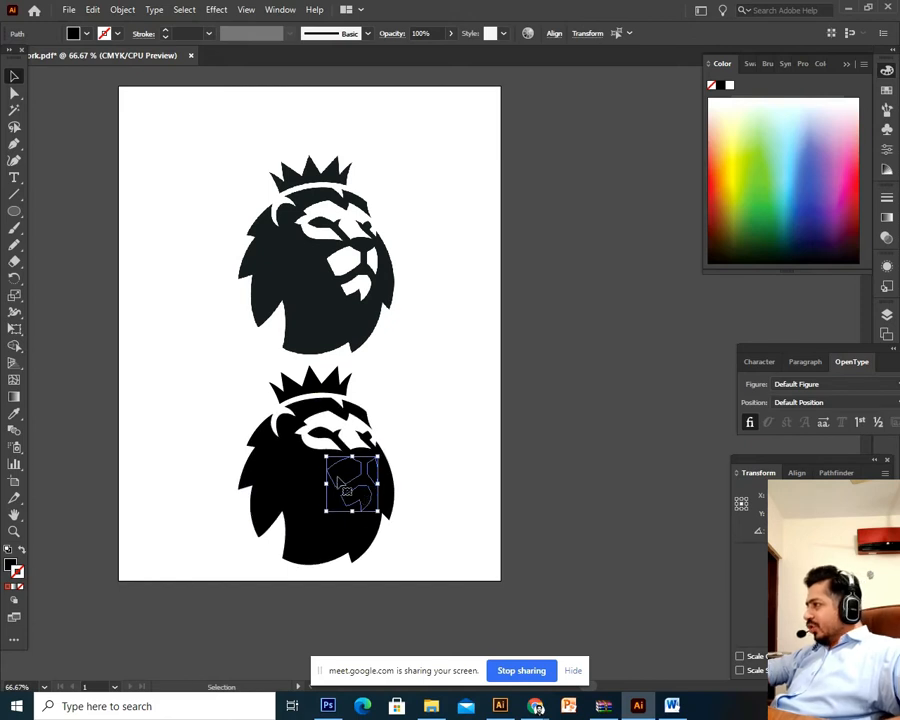
left_click(489, 500)
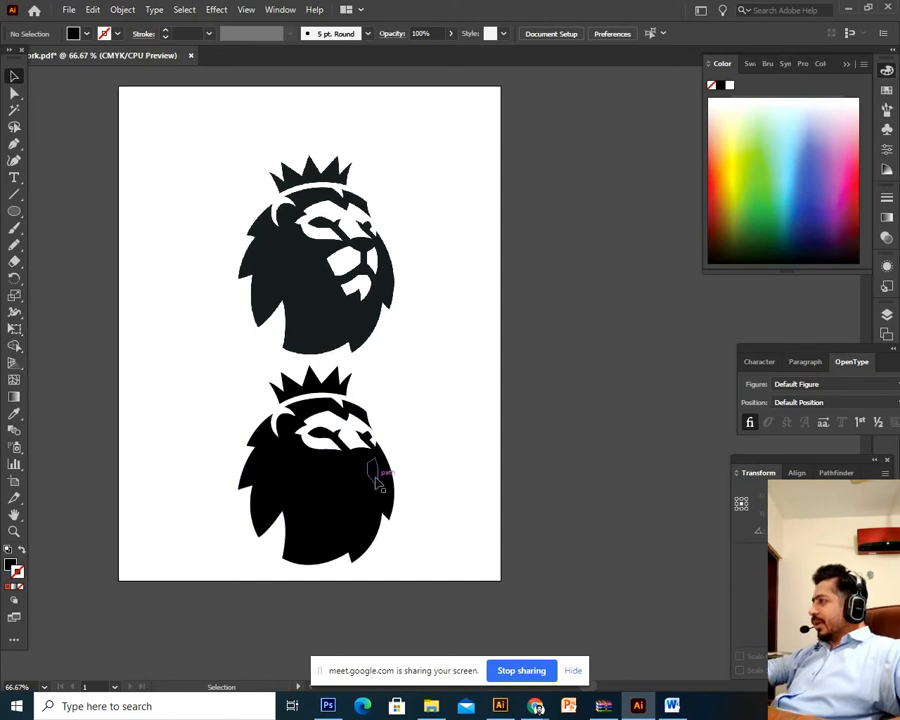
left_click(378, 483)
left_click(340, 466, "shift")
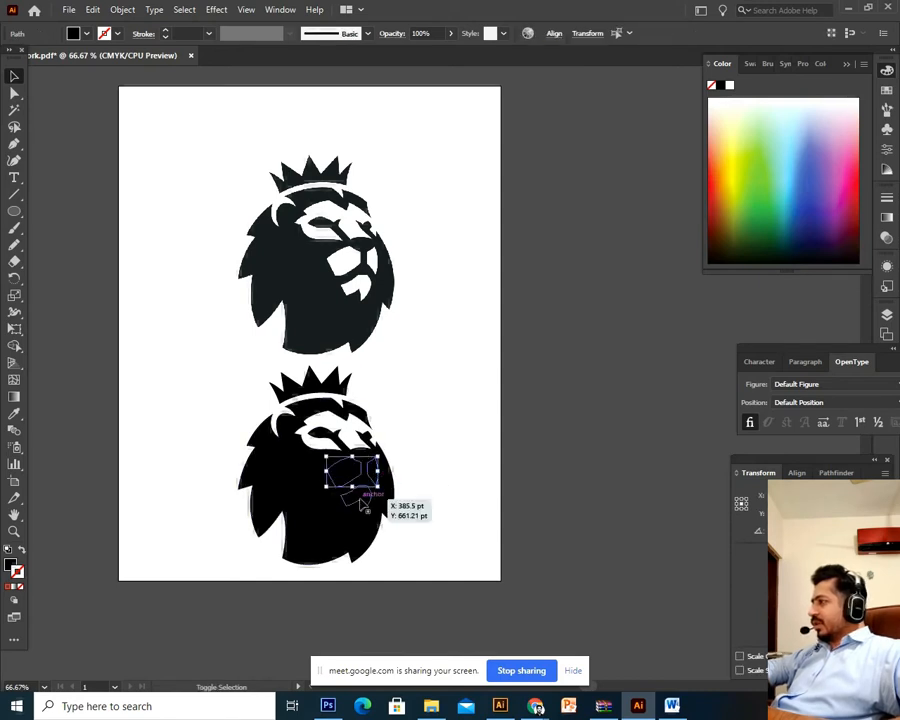
left_click(363, 507, "shift")
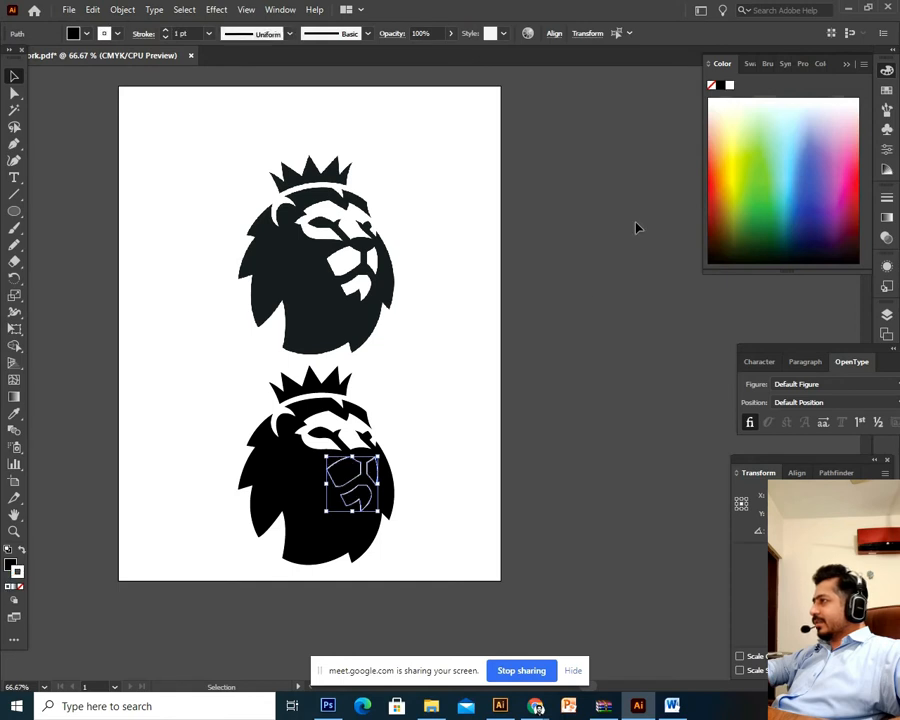
left_click(594, 304)
key("a")
left_click_drag(428, 466, 303, 500)
key("v")
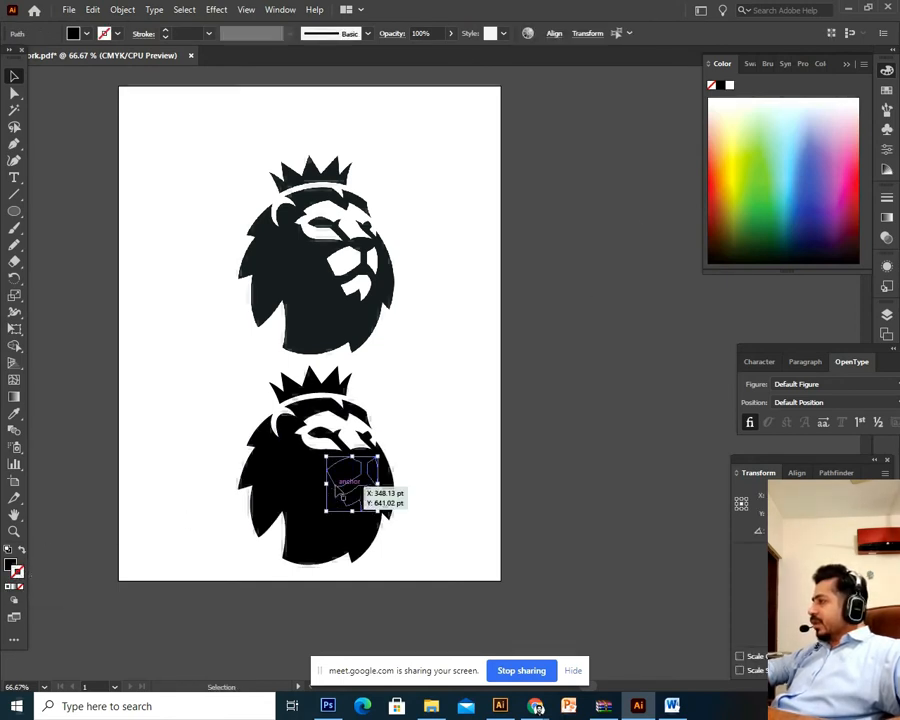
left_click(731, 87)
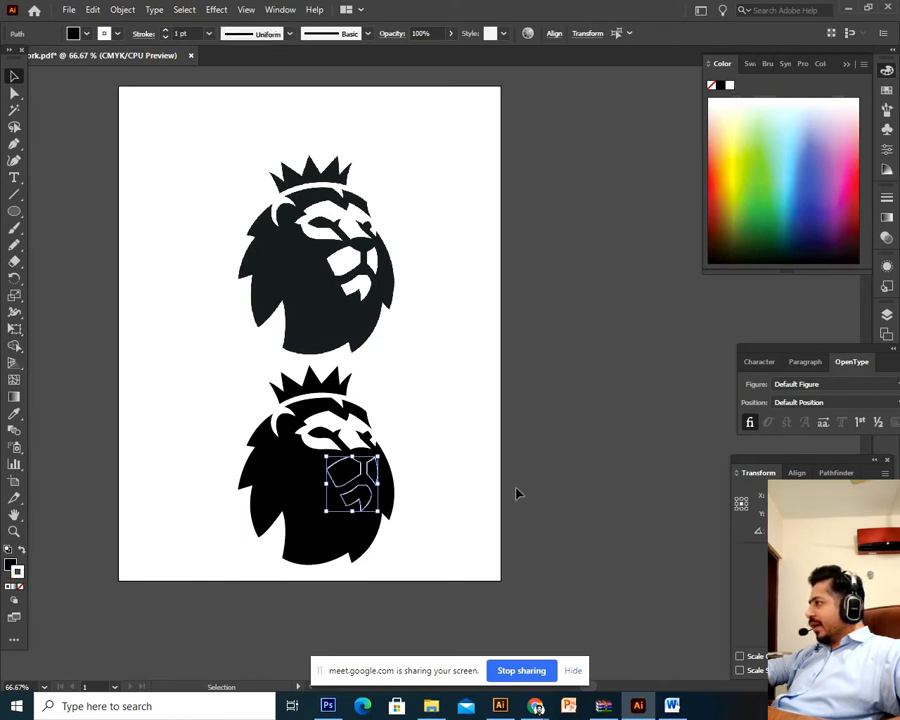
left_click(402, 502)
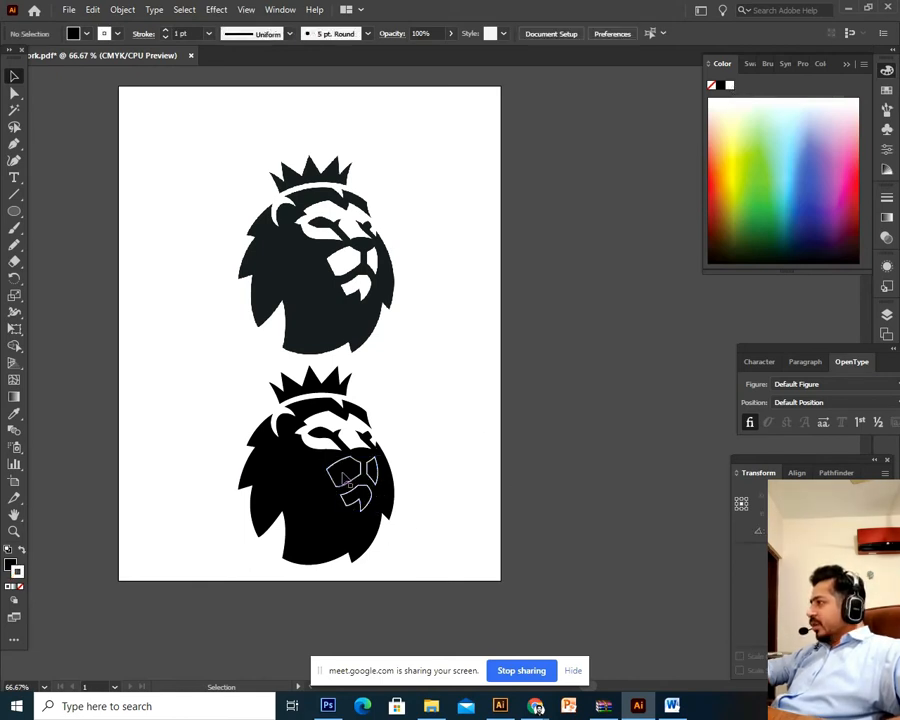
Step: Remove the stroke from the three muzzle and chin shapes and fill them with white
left_click(382, 478)
left_click_drag(382, 478, 392, 500)
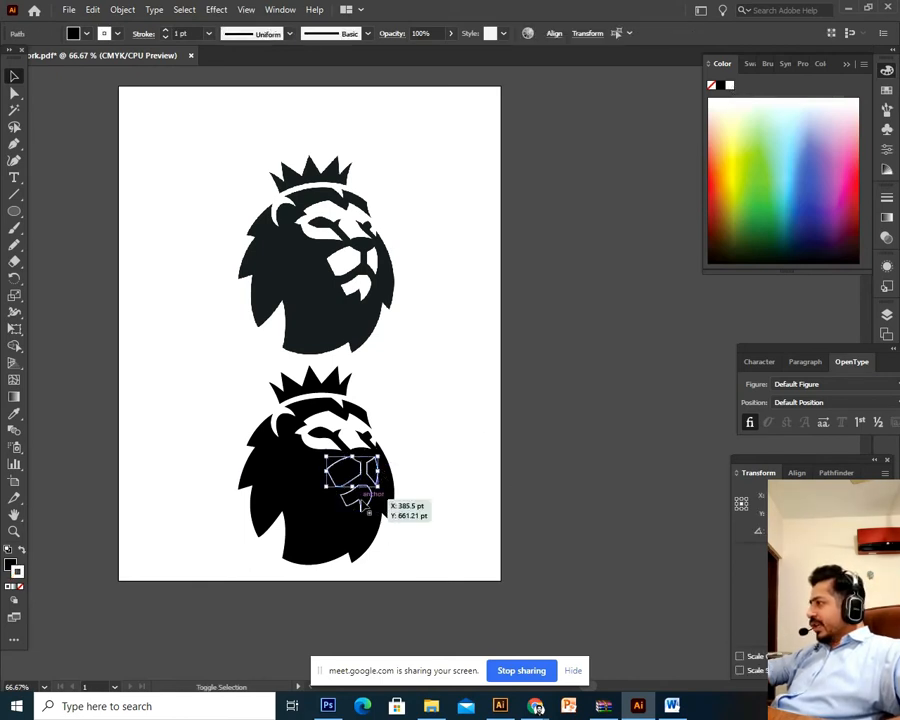
left_click(20, 588)
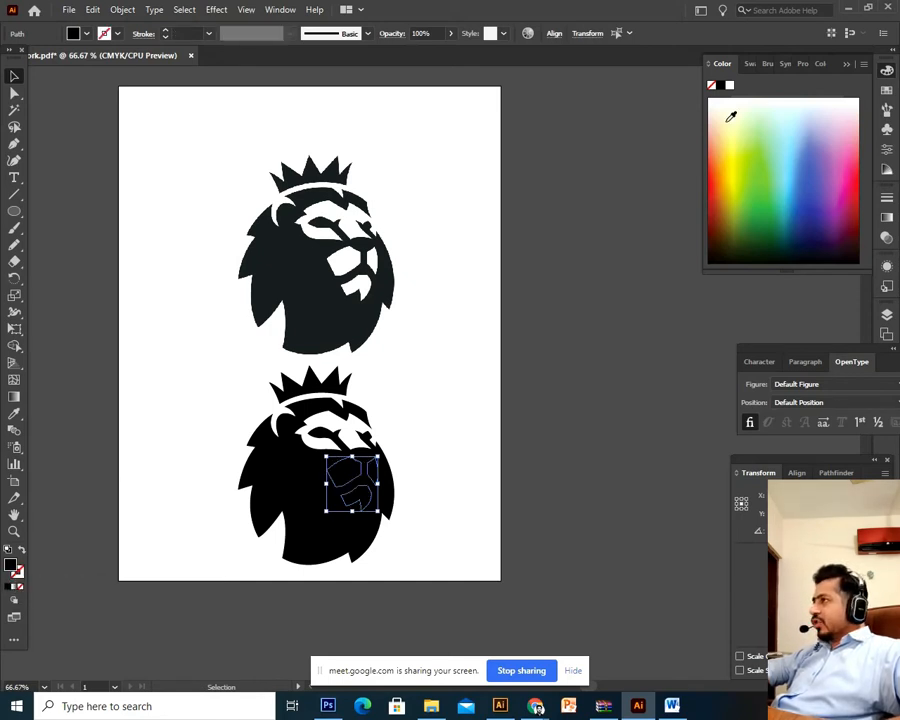
left_click(729, 85)
left_click(597, 394)
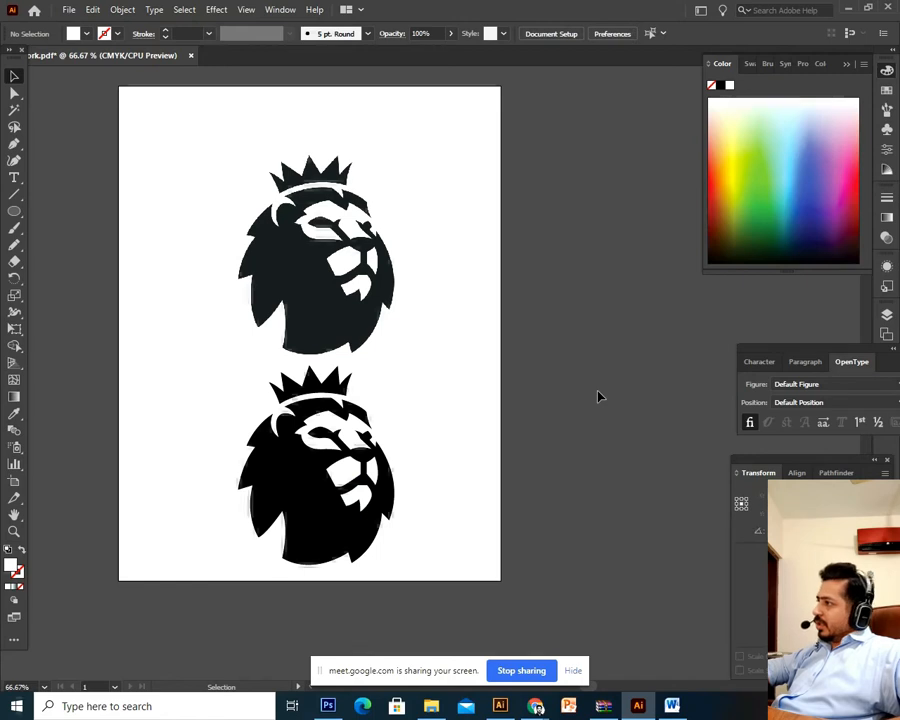
Step: Fill the crown of the traced lion with yellow and deselect it
left_click_drag(564, 441, 577, 444)
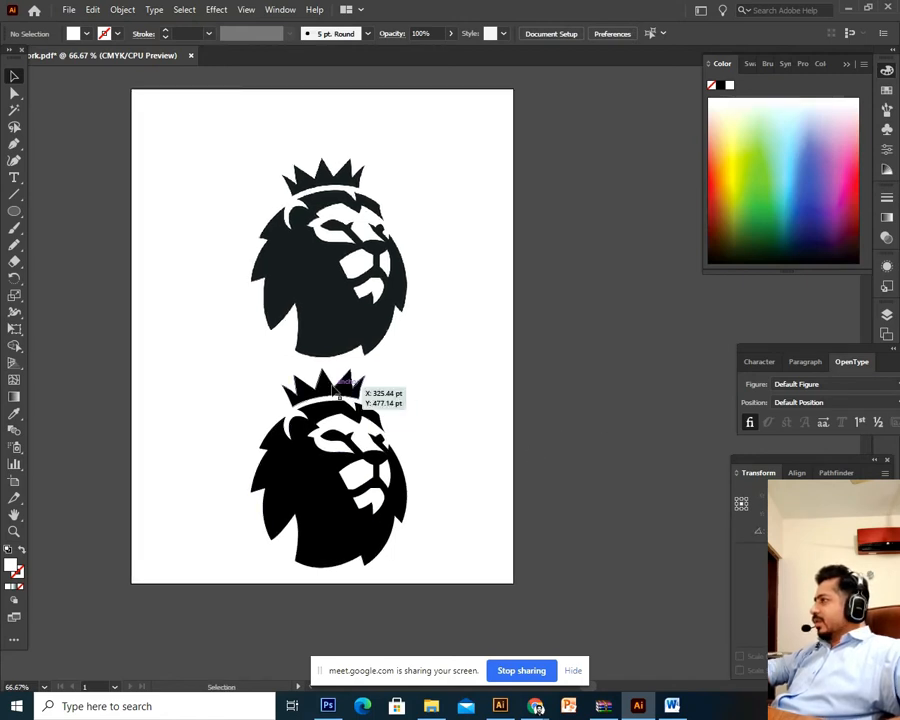
left_click(335, 387)
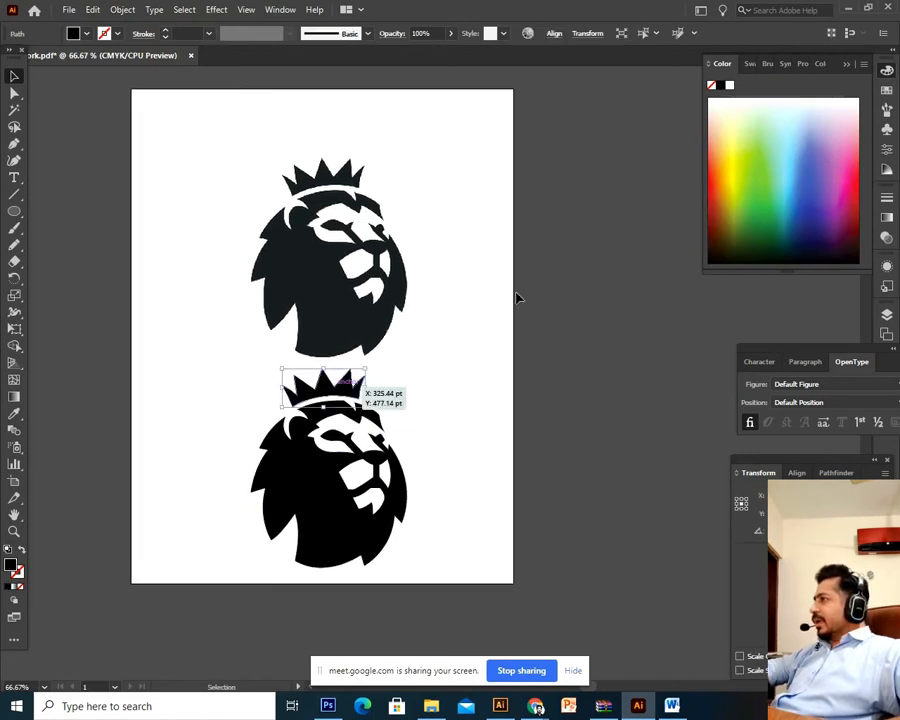
left_click(739, 172)
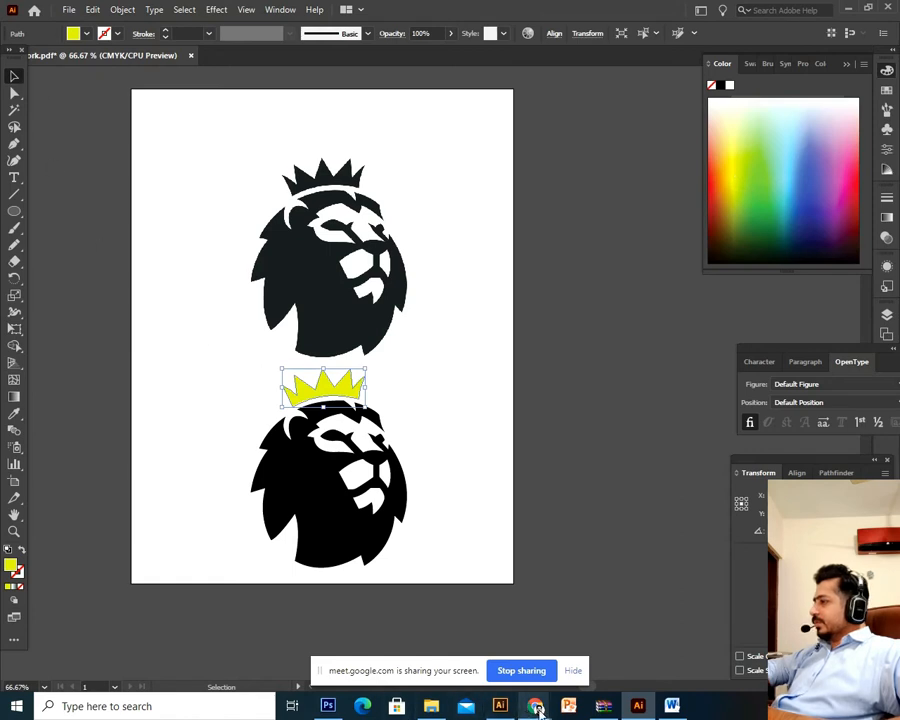
mouse_move(536, 706)
left_click(568, 478)
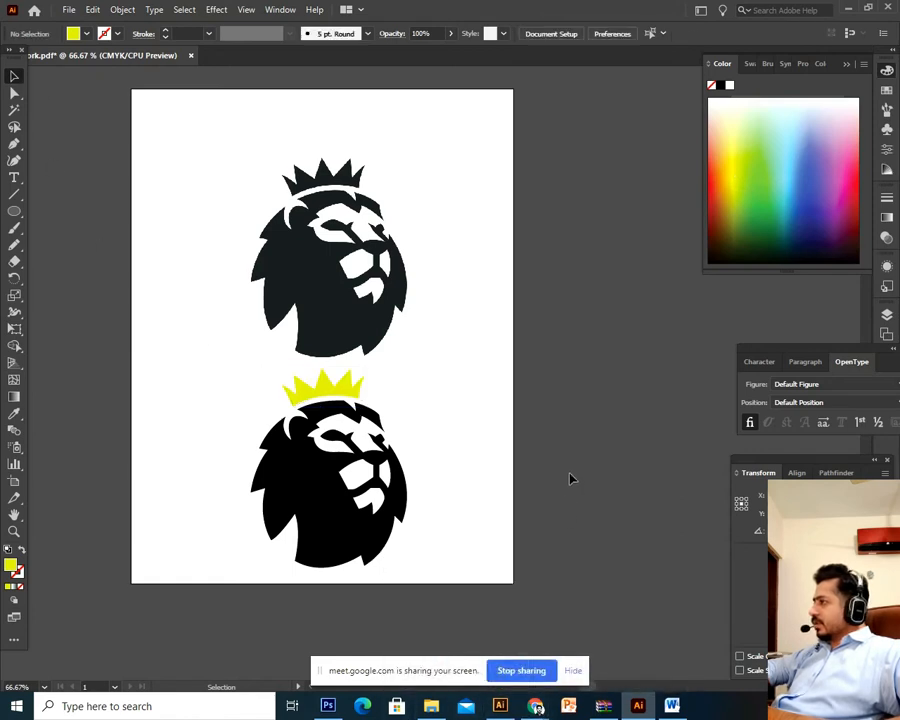
Step: Undo the yellow crown fill and the white fill of the muzzle and chin shapes, then clear the selection
key("ctrl+z")
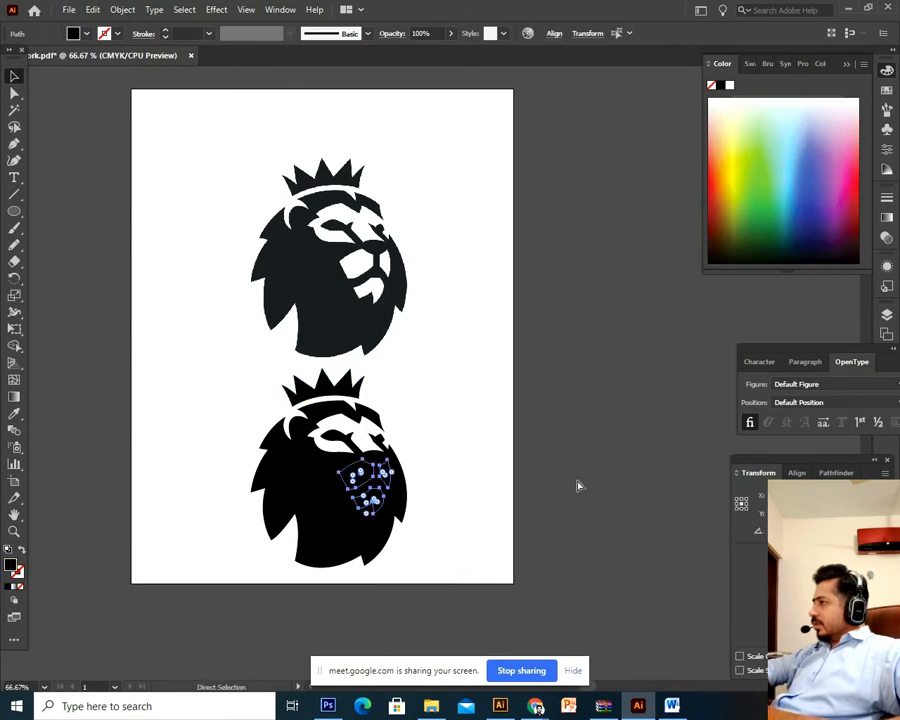
key("v")
left_click(578, 486)
Step: Select the three black muzzle and chin shapes together to show them inside the lion's face, then deselect them
left_click(358, 476)
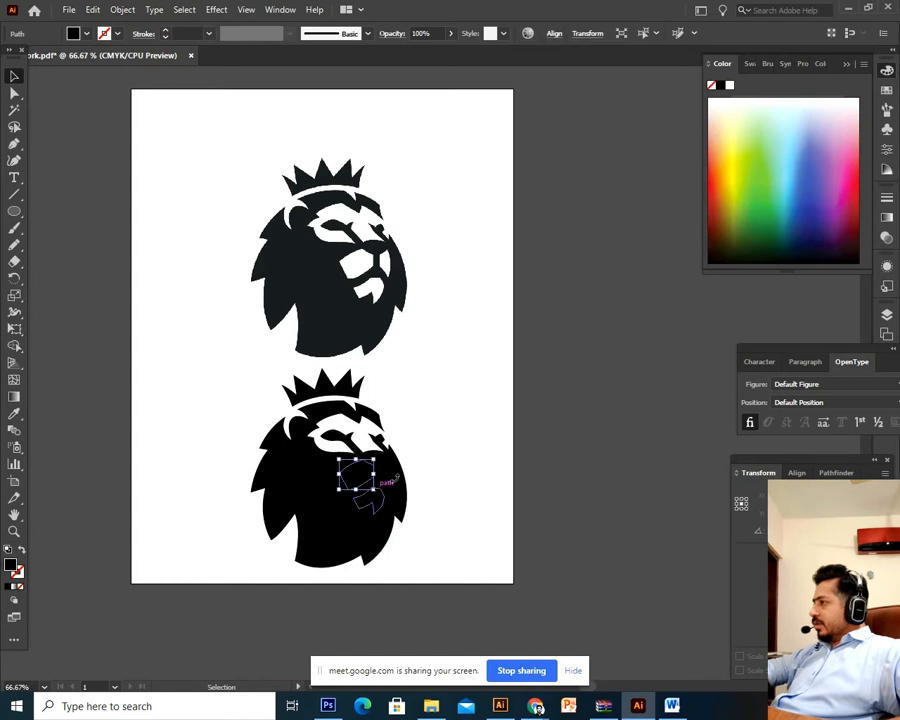
left_click(394, 474, "shift")
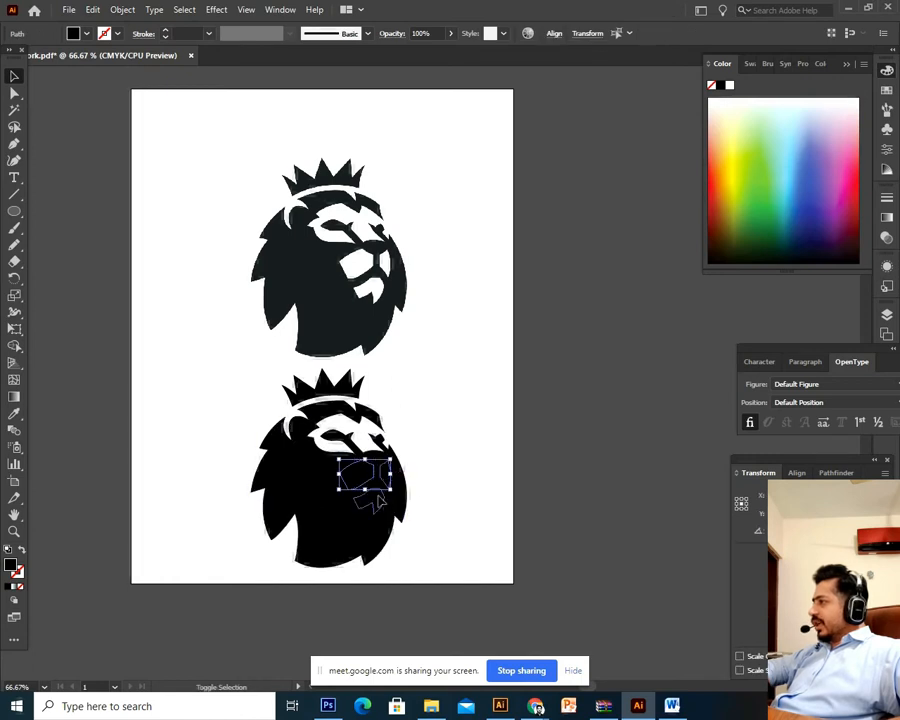
left_click(378, 503, "shift")
left_click(538, 524)
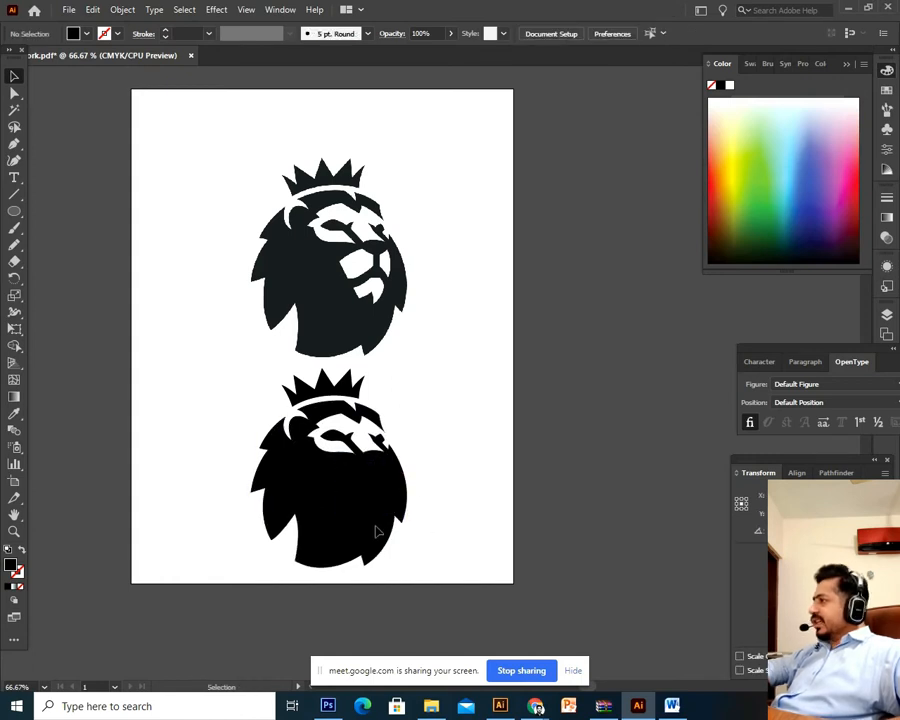
left_click(360, 477)
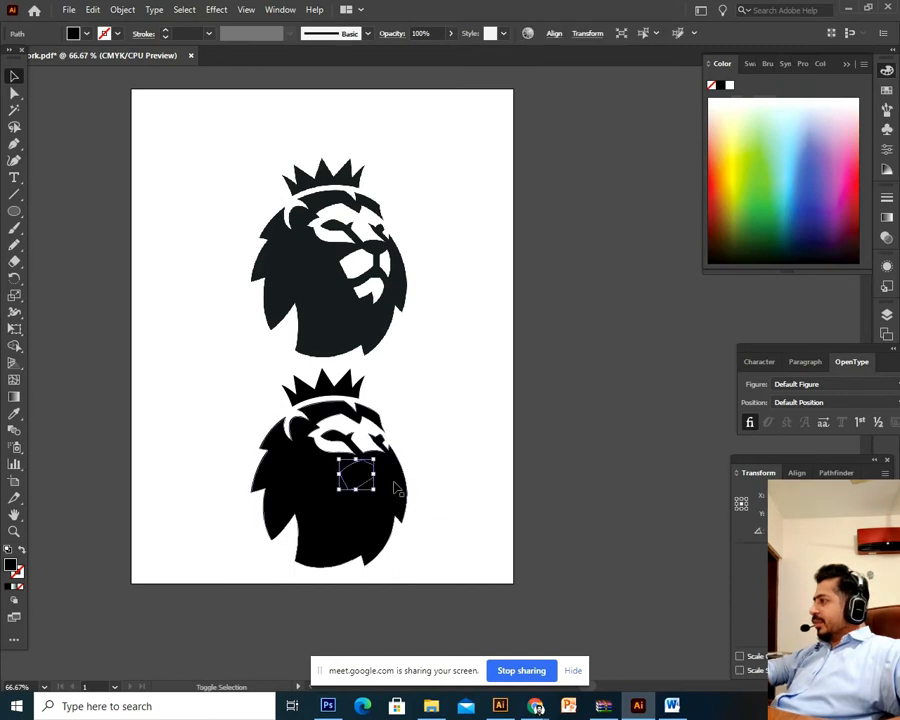
left_click(388, 475, "shift")
left_click(373, 505, "shift")
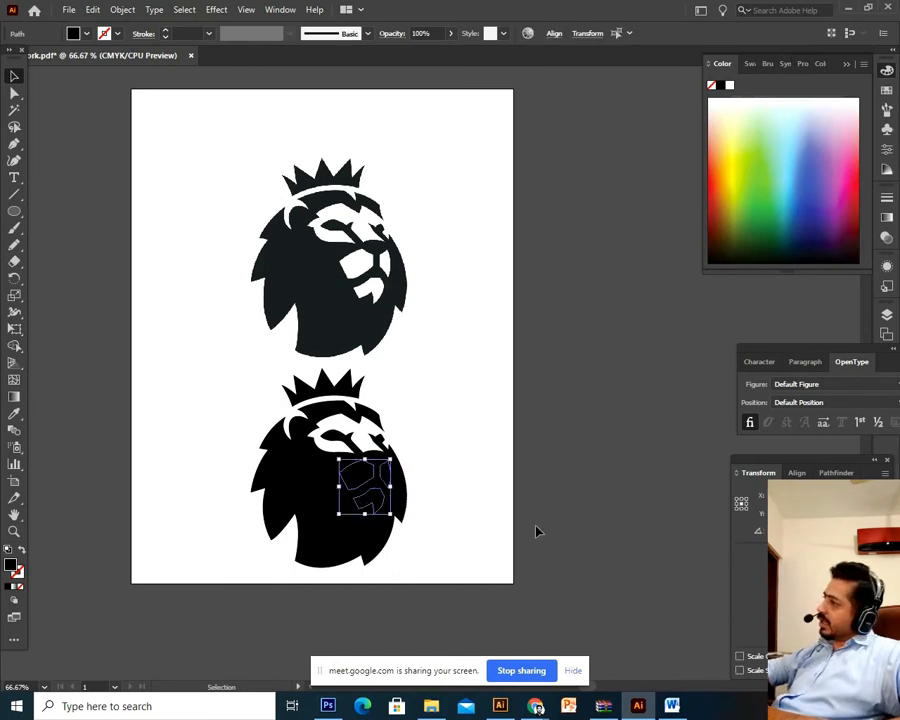
left_click(536, 531)
Step: Select the three black muzzle and chin shapes of the traced lion, fill them with white and deselect them
left_click(360, 476)
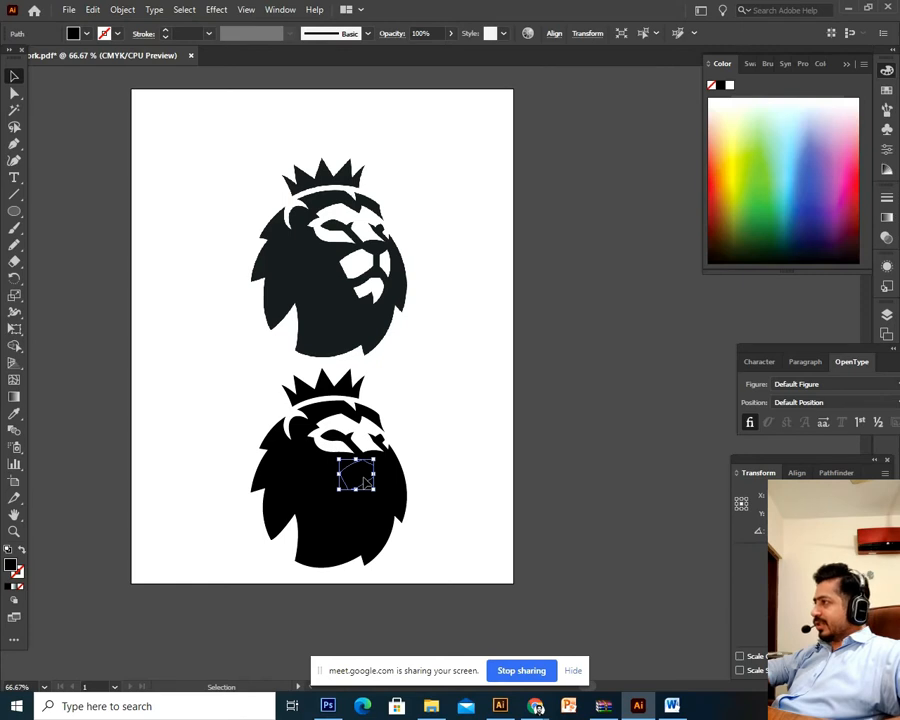
mouse_move(367, 482)
left_mouse_down()
mouse_move(375, 497)
mouse_move(393, 481)
mouse_move(363, 483)
mouse_move(378, 463)
mouse_move(366, 484)
left_mouse_up()
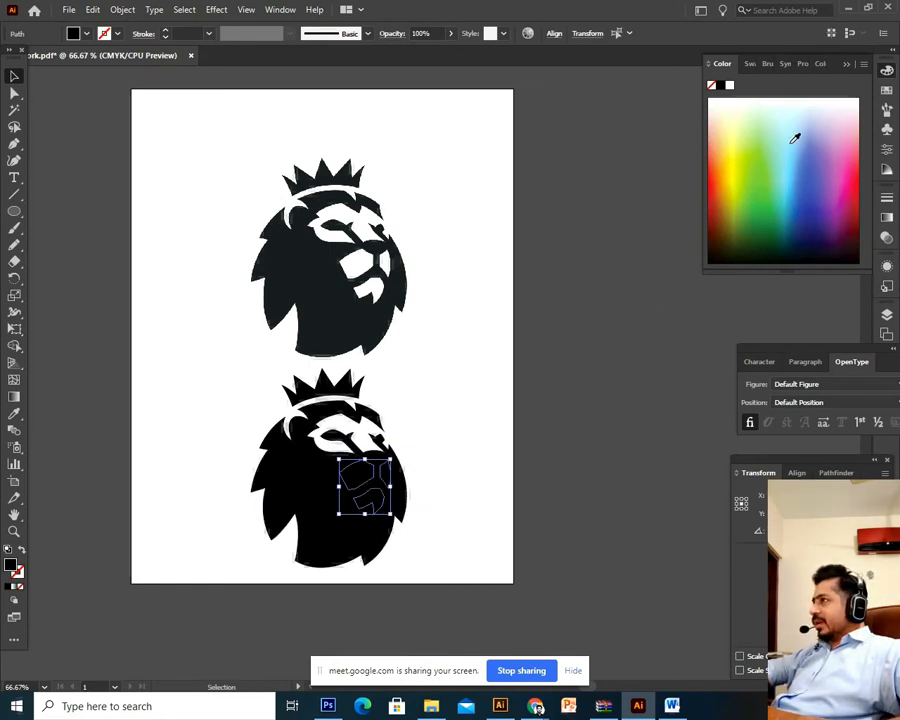
left_click(730, 87)
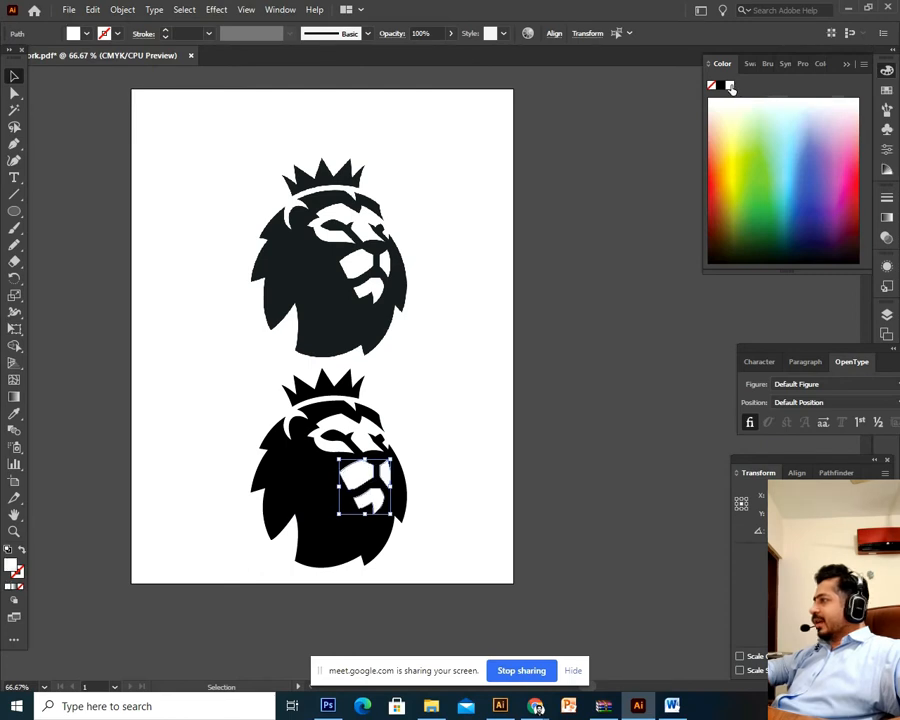
left_click(464, 501)
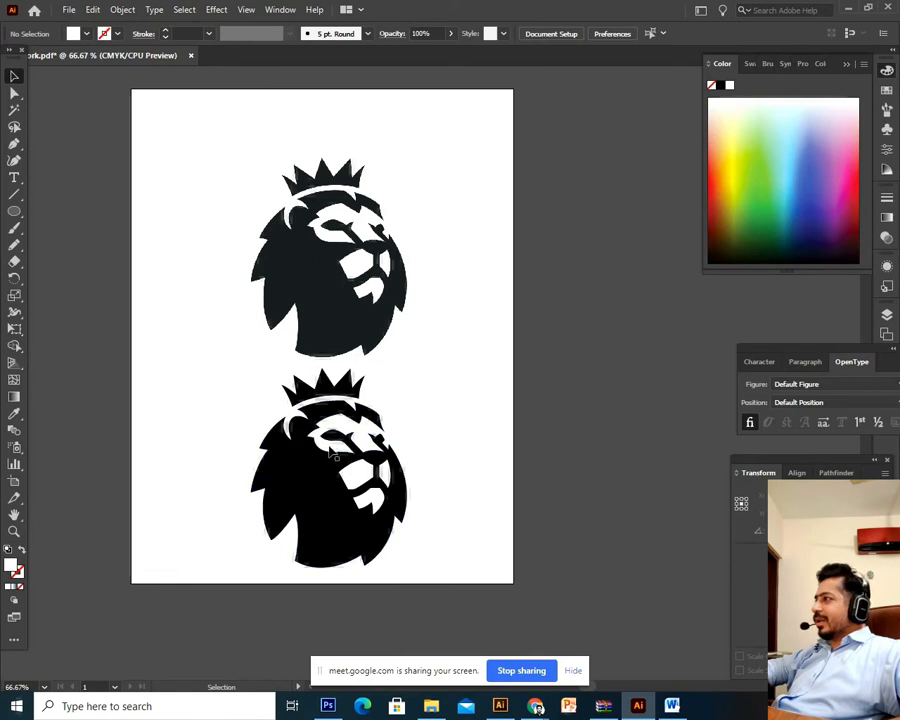
Step: Fill the traced lion's crown with a darker yellow and its head and mane shape with bright yellow
left_click(318, 388)
mouse_move(745, 172)
left_mouse_down()
mouse_move(732, 176)
mouse_move(744, 188)
mouse_move(738, 147)
mouse_move(733, 186)
left_mouse_up()
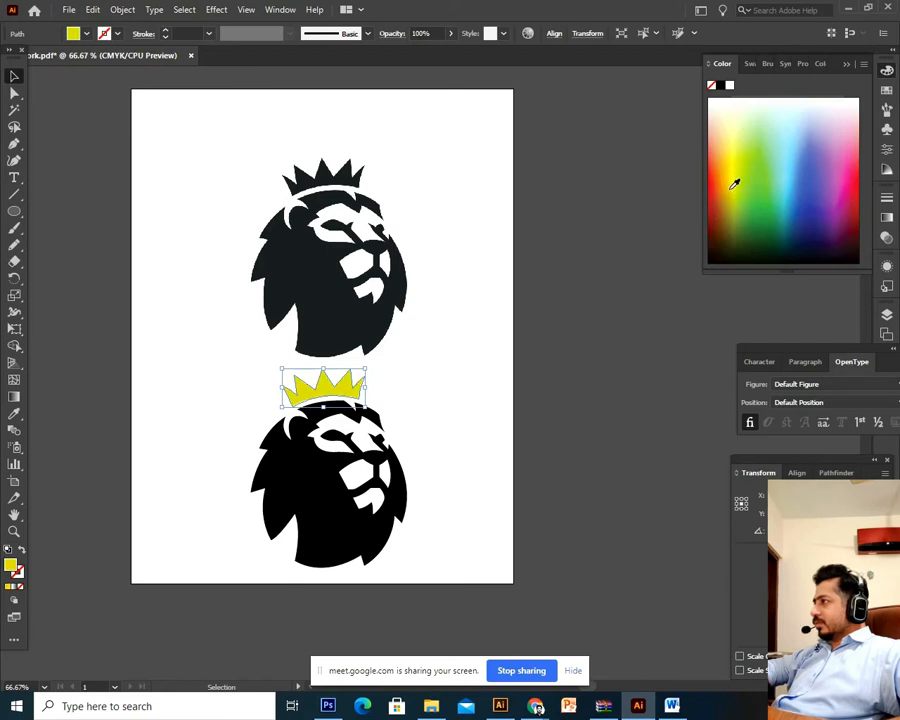
left_click(116, 248)
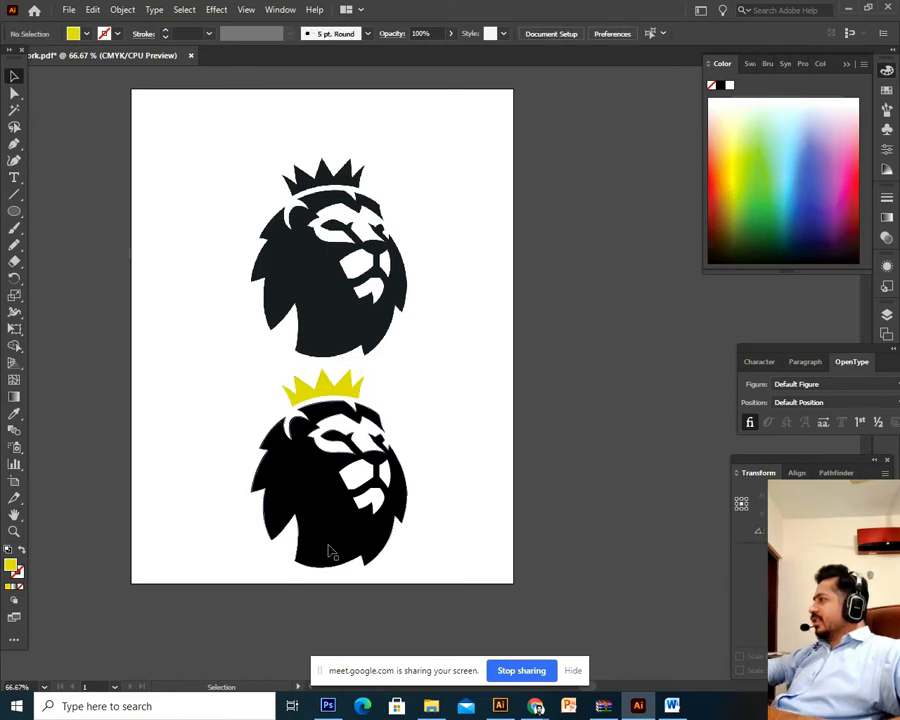
left_click(330, 544)
left_click(730, 146)
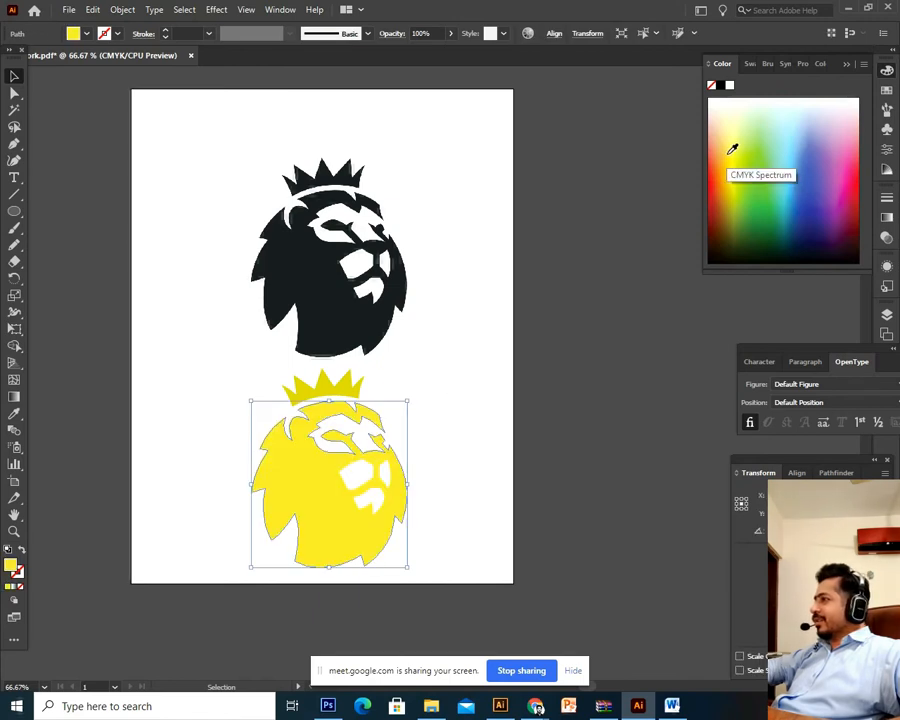
Step: Try blue, light blue, green and yellow spectrum colours as the fill of the lower lion head
left_click(762, 186)
left_click(814, 167)
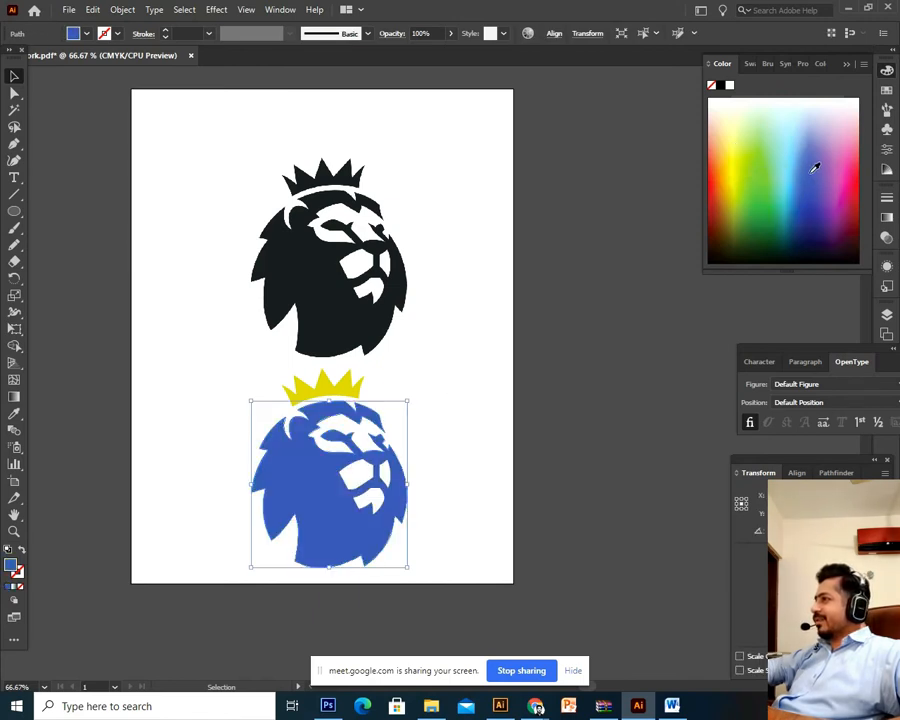
left_click(804, 165)
left_click(846, 185)
left_click(789, 181)
left_click(785, 172)
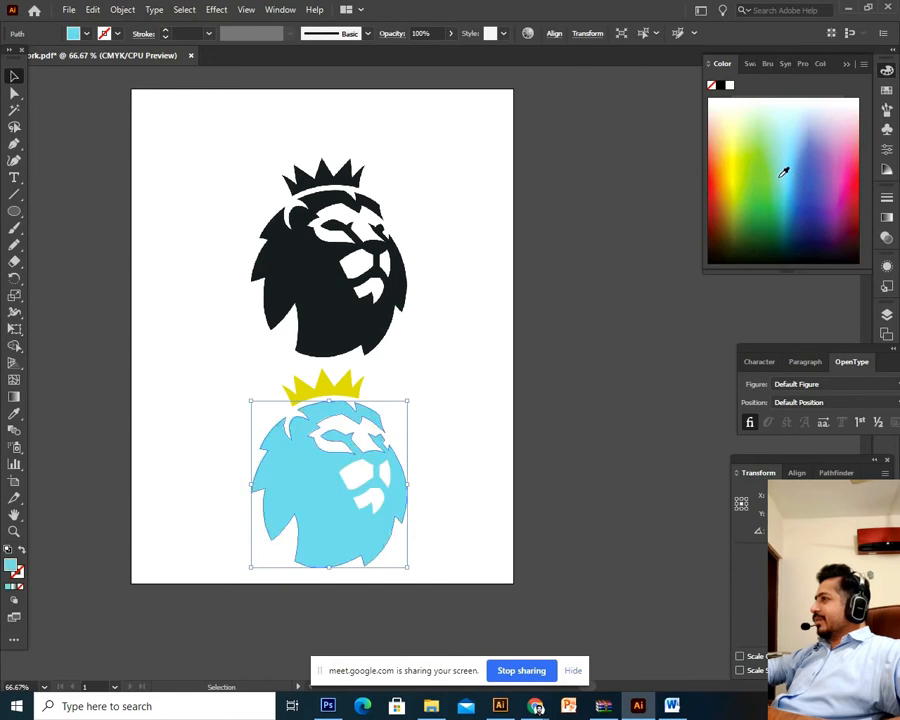
left_click(757, 181)
left_click(719, 171)
left_click(737, 166)
left_click(752, 180)
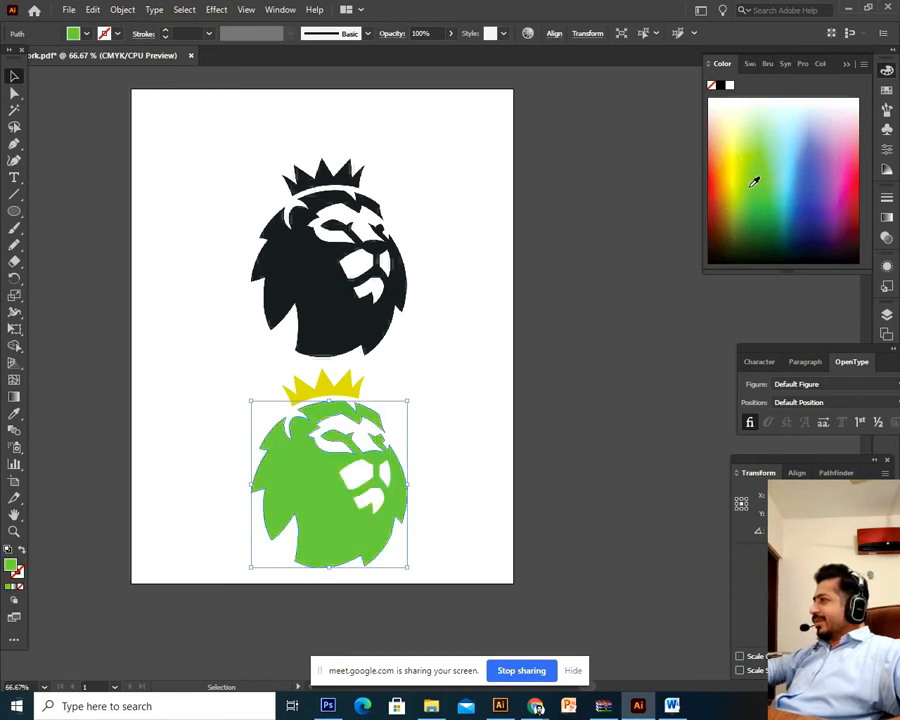
left_click(734, 148)
left_click(728, 160)
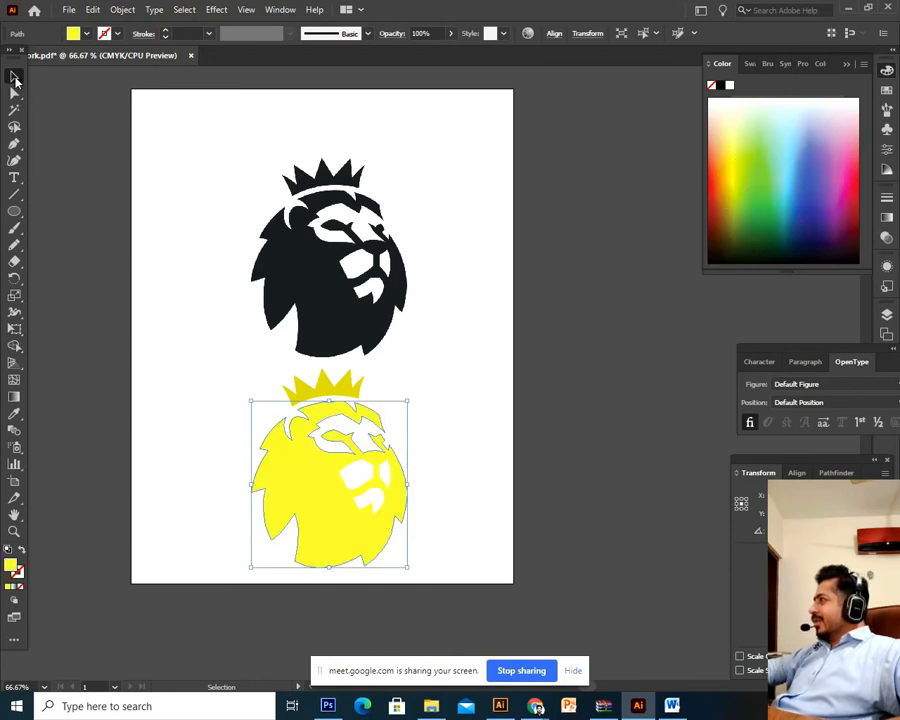
Step: Undo the recent fill changes on the lower lion head back to the blue fill, and deselect it
key("ctrl+z")
key("ctrl+z")
key("ctrl+z")
key("ctrl+z")
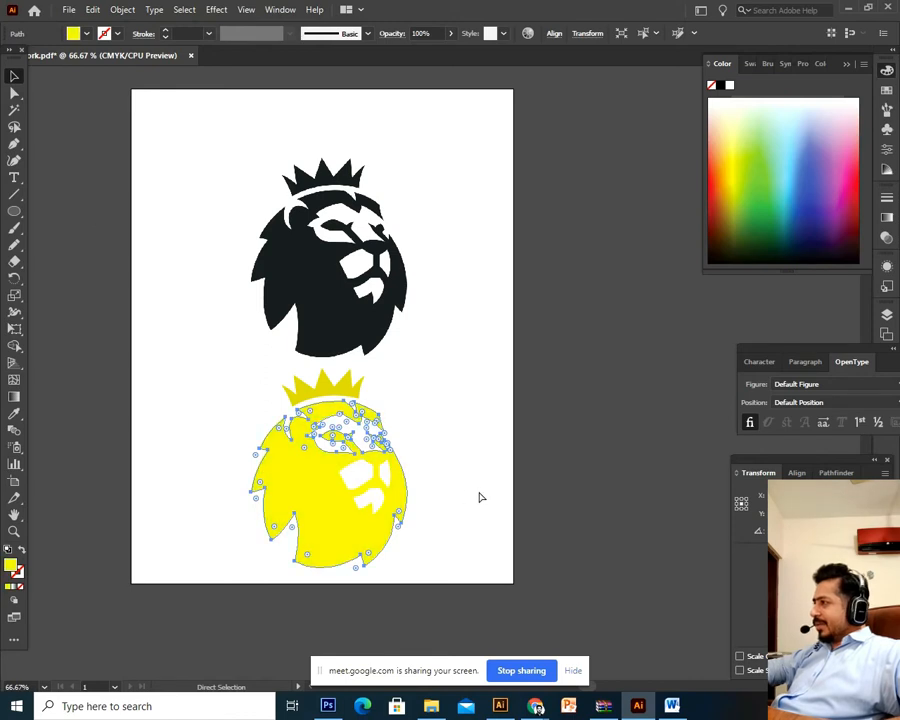
key("ctrl+z")
key("ctrl+z")
key("ctrl+z")
key("ctrl+z")
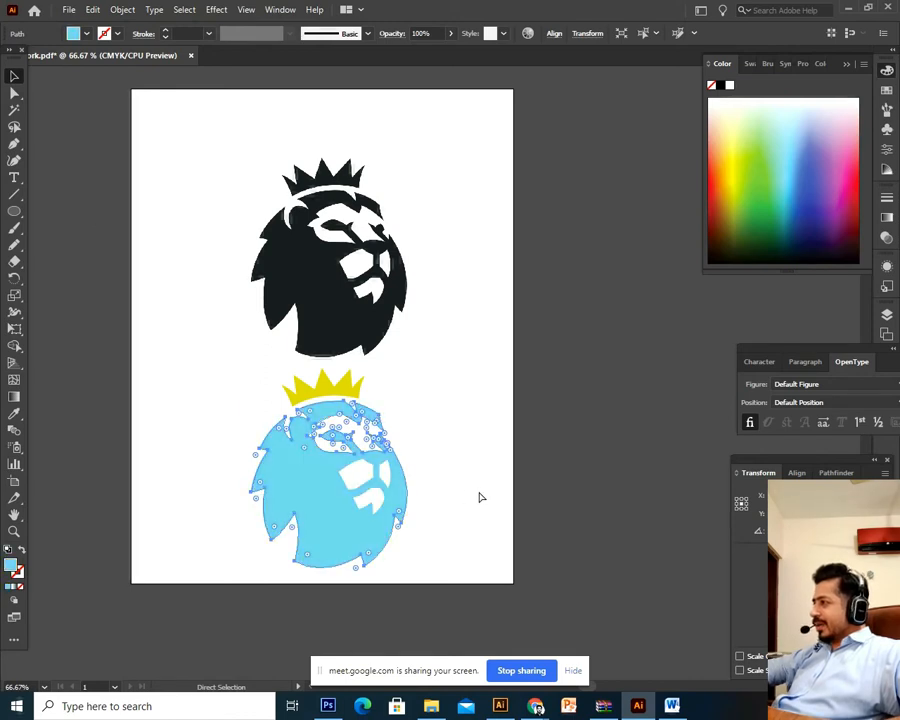
key("ctrl+z")
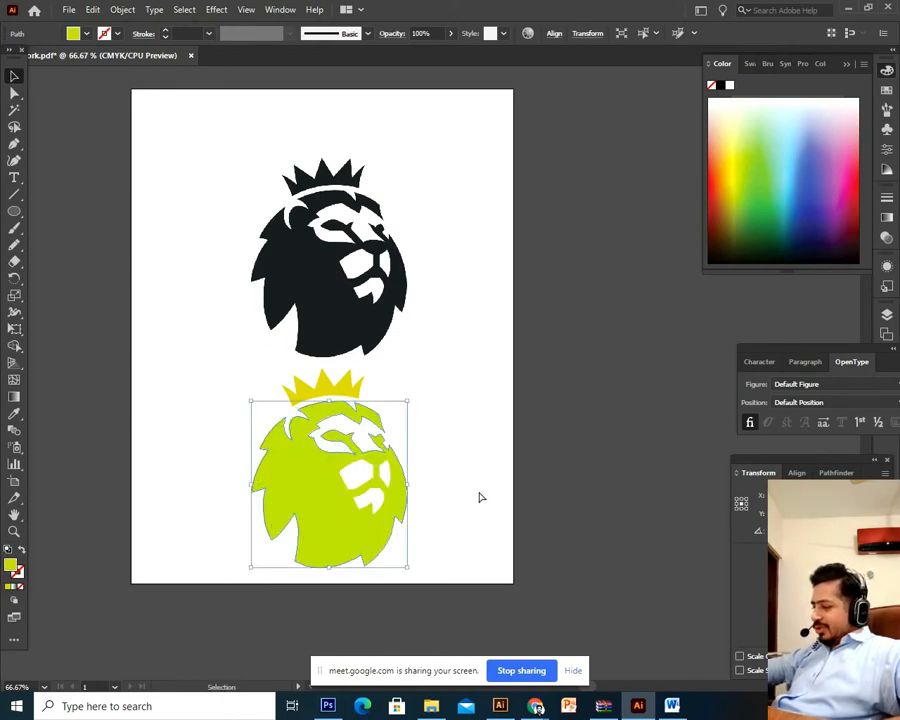
key("ctrl+z")
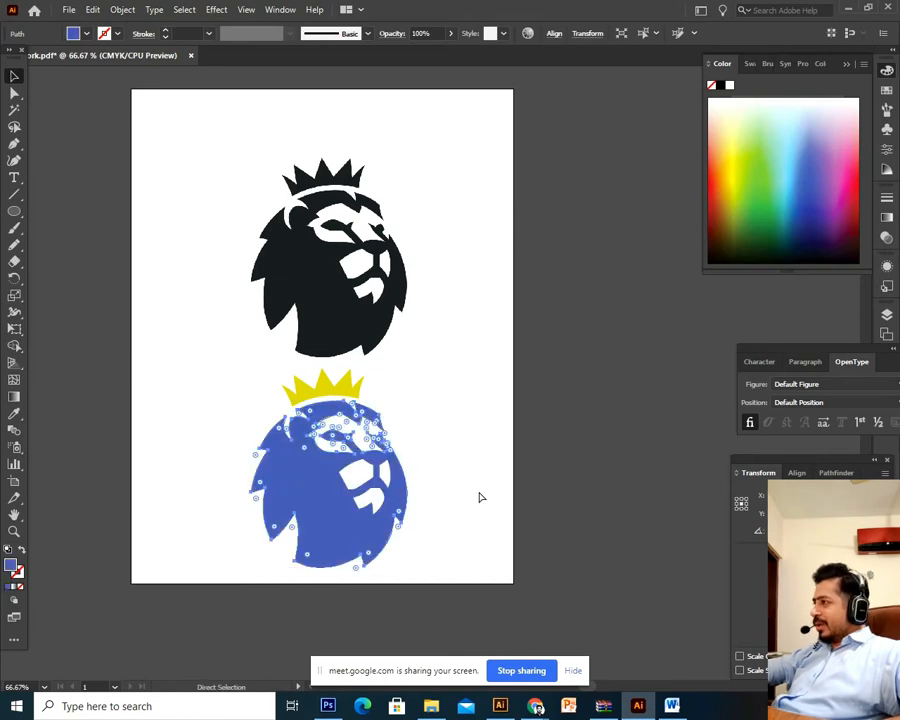
left_click(480, 497)
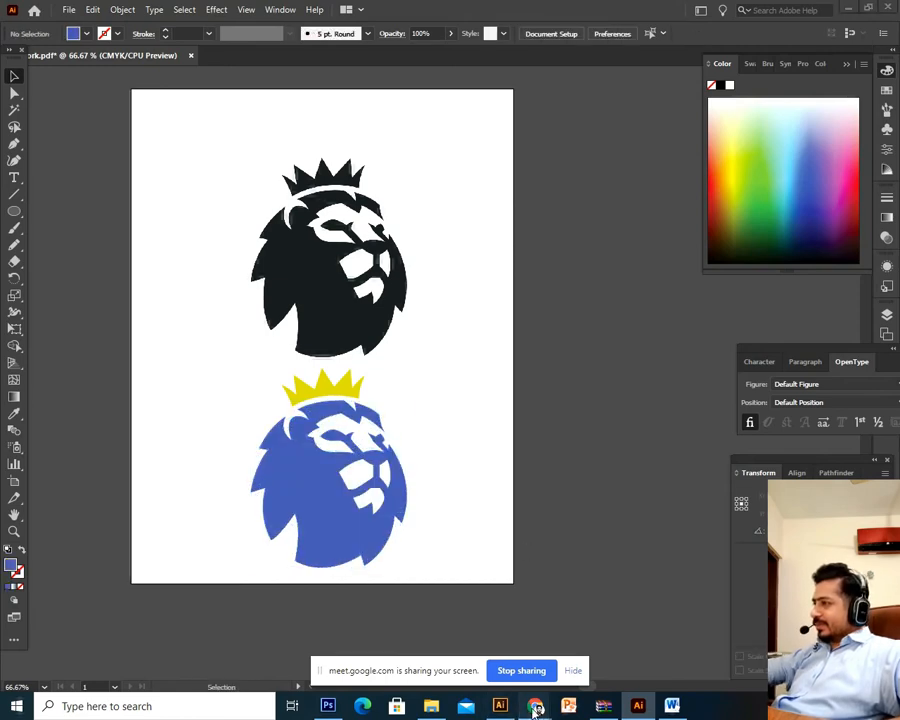
Step: Switch to the Google Meet call in Chrome and copy the base64 PNG image text from the meeting chat
mouse_move(535, 705)
left_click(476, 636)
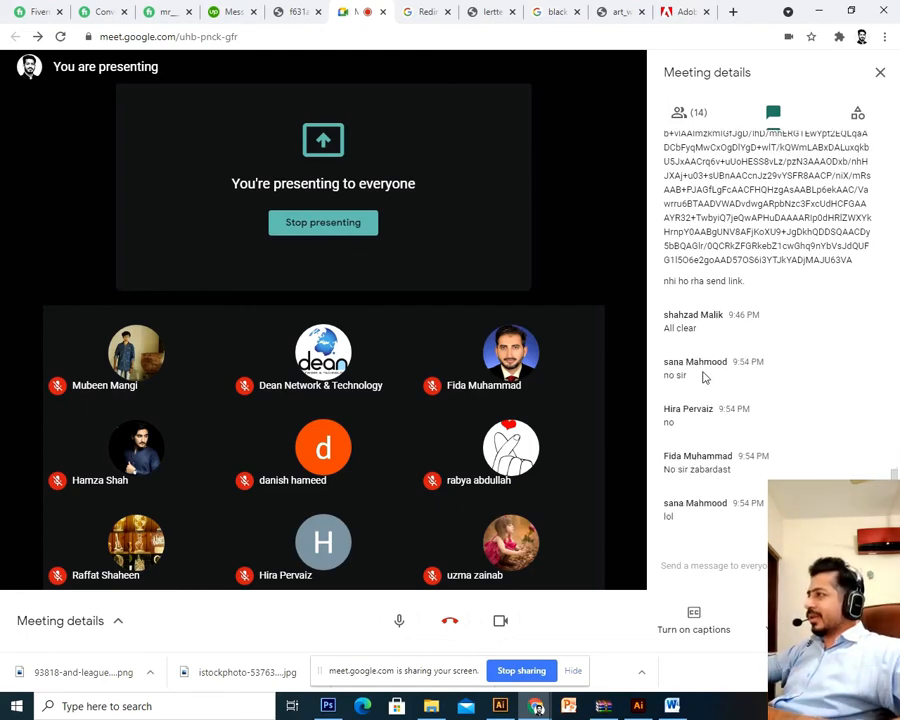
scroll(704, 376, "up", 3)
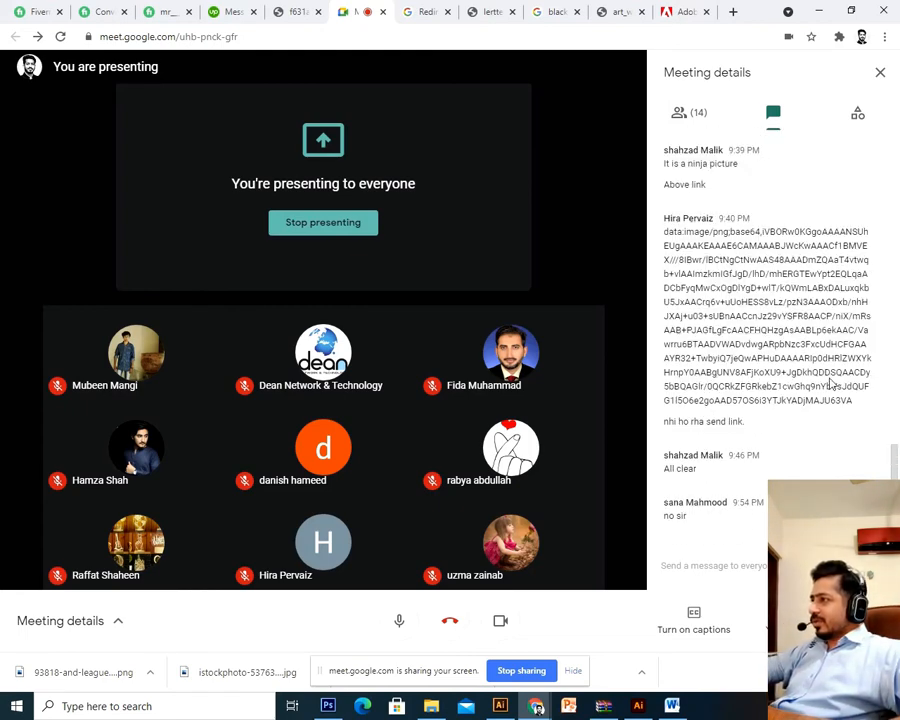
left_click_drag(856, 406, 686, 232)
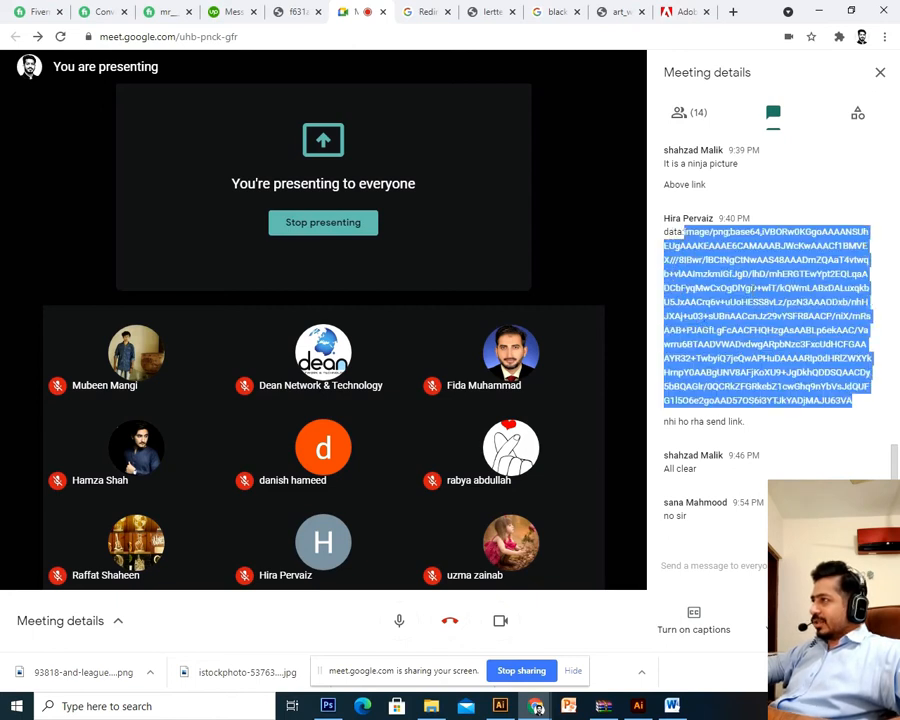
Step: Search Google for the copied base64 image text in the Adobe support tab, and paste it again as the address
left_click(680, 10)
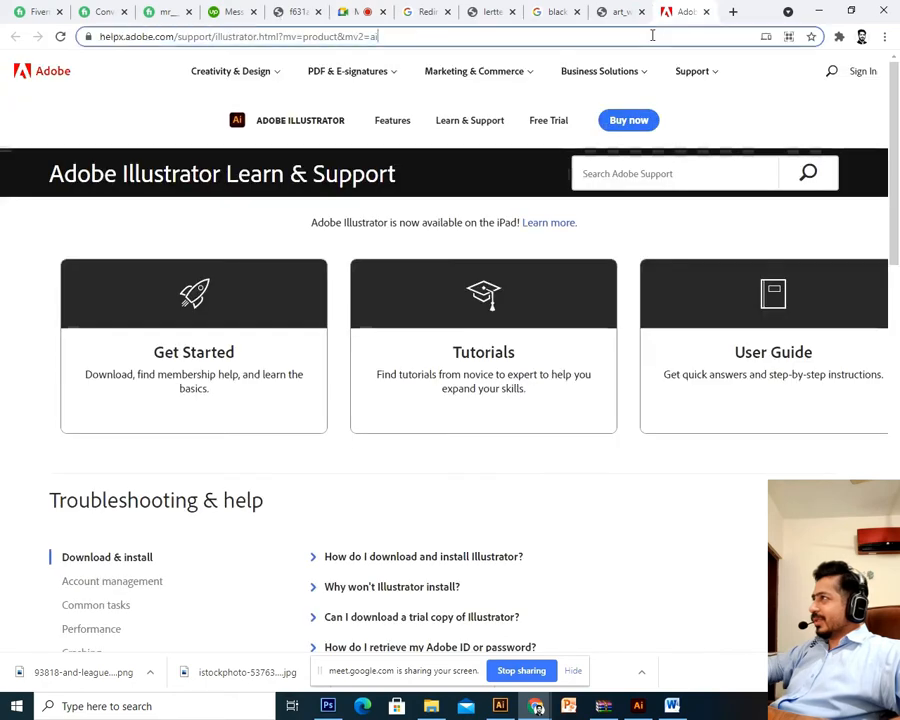
key("ctrl+v")
key("Return")
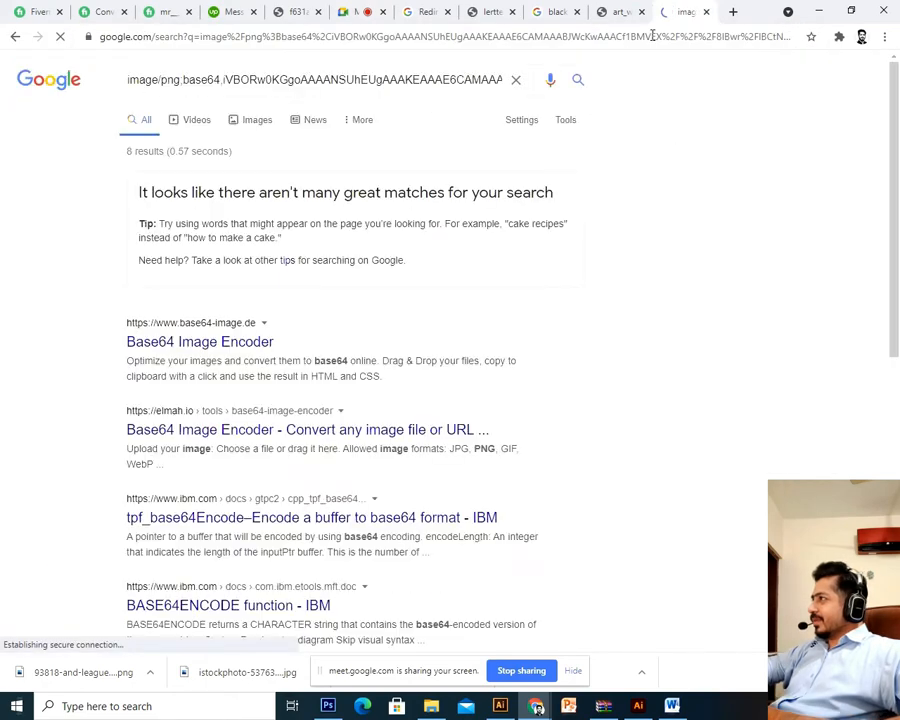
left_click(279, 37)
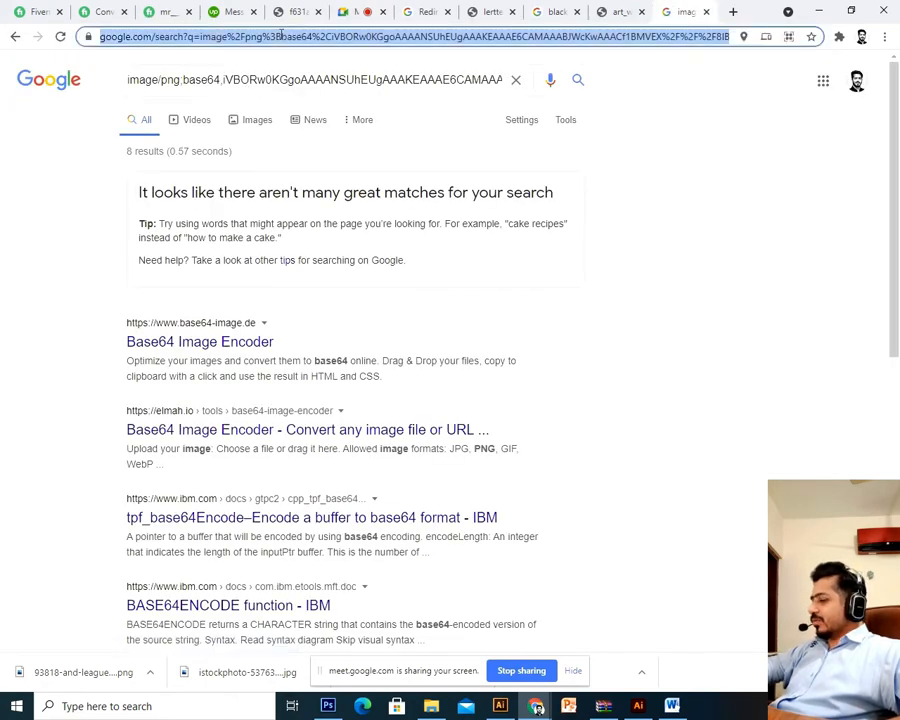
key("ctrl+v")
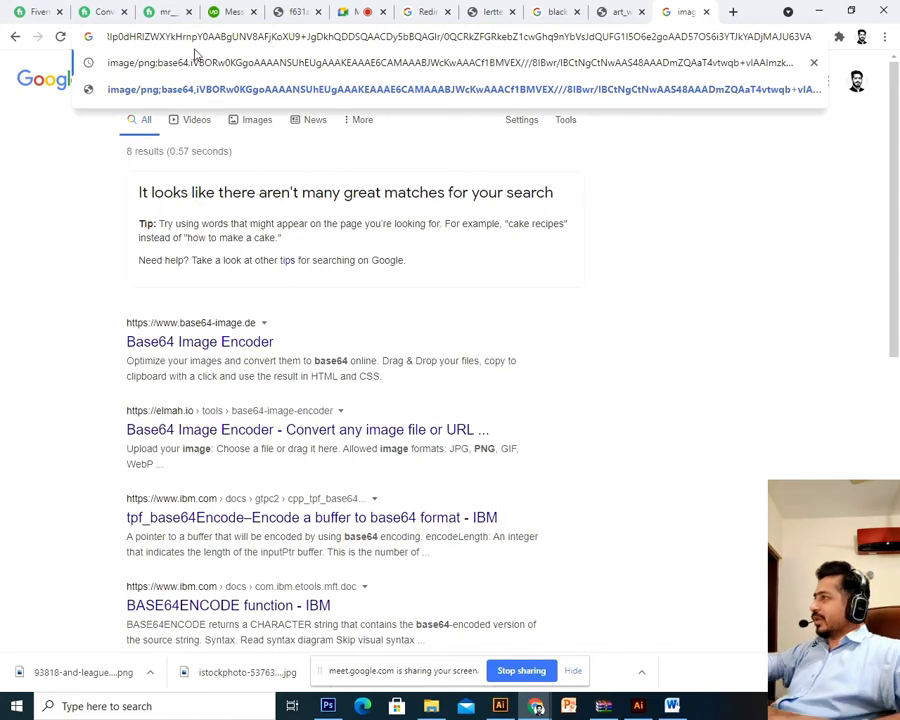
Step: Return to the Google Meet call and view the earlier messages in the meeting chat
left_click(472, 10)
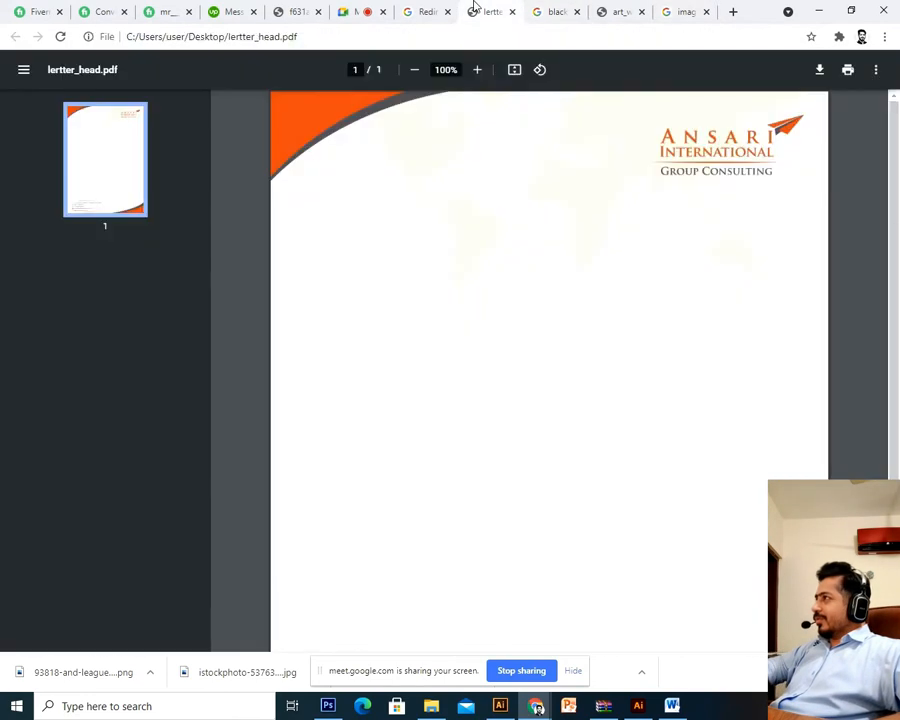
left_click(370, 11)
left_click(729, 290)
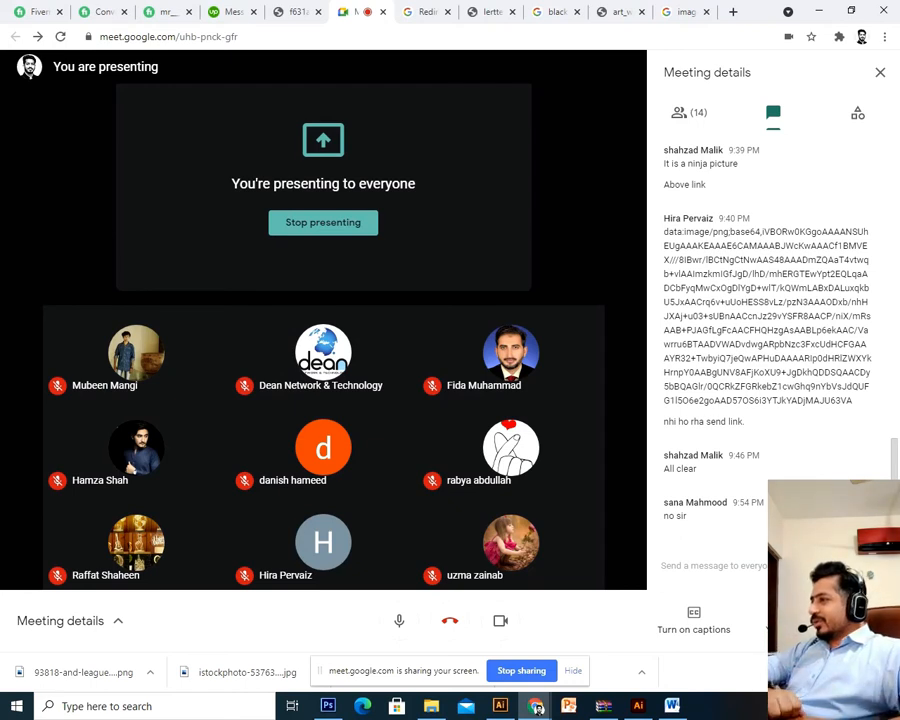
left_click(537, 706)
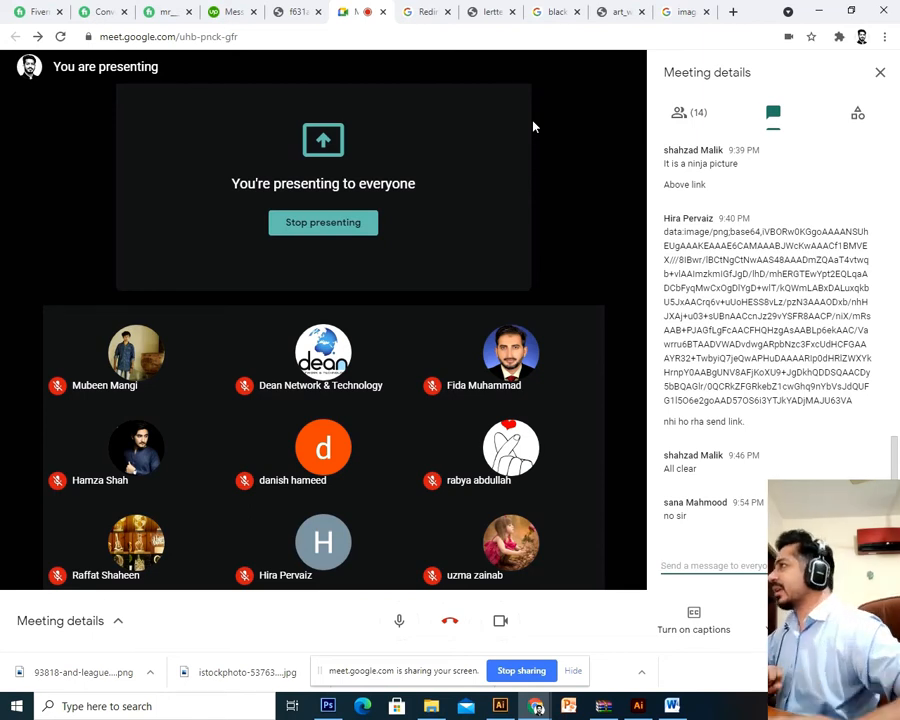
left_click(487, 9)
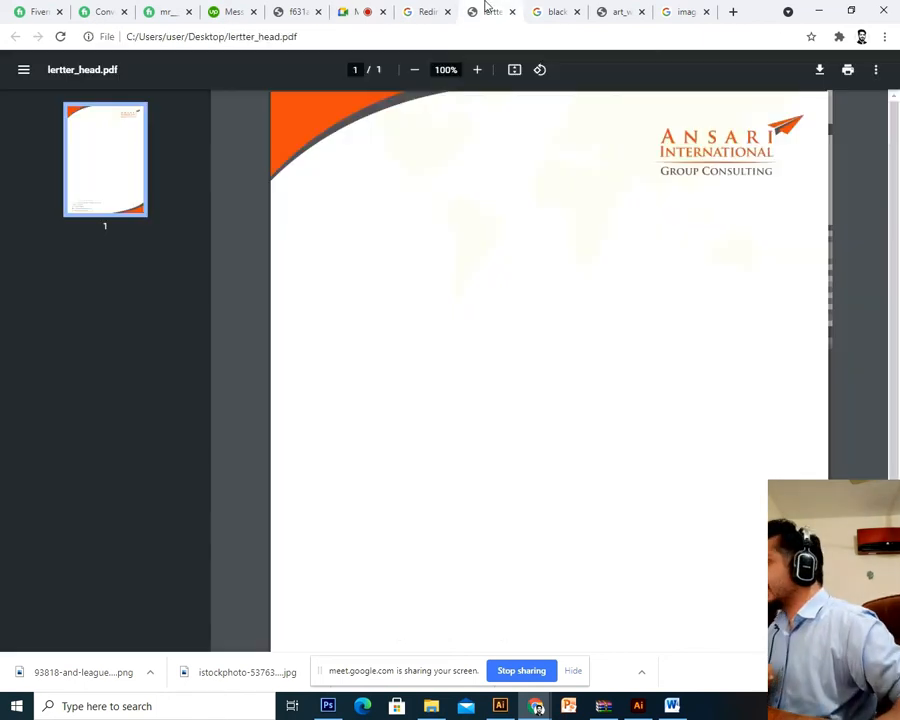
left_click(430, 11)
left_click(366, 10)
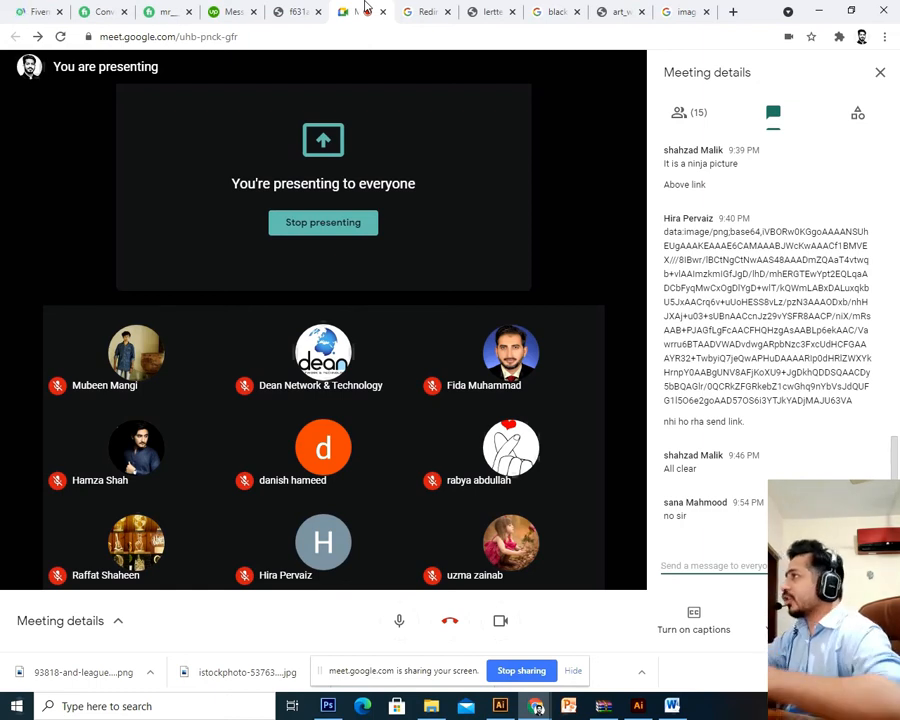
left_click(415, 9)
left_click(490, 10)
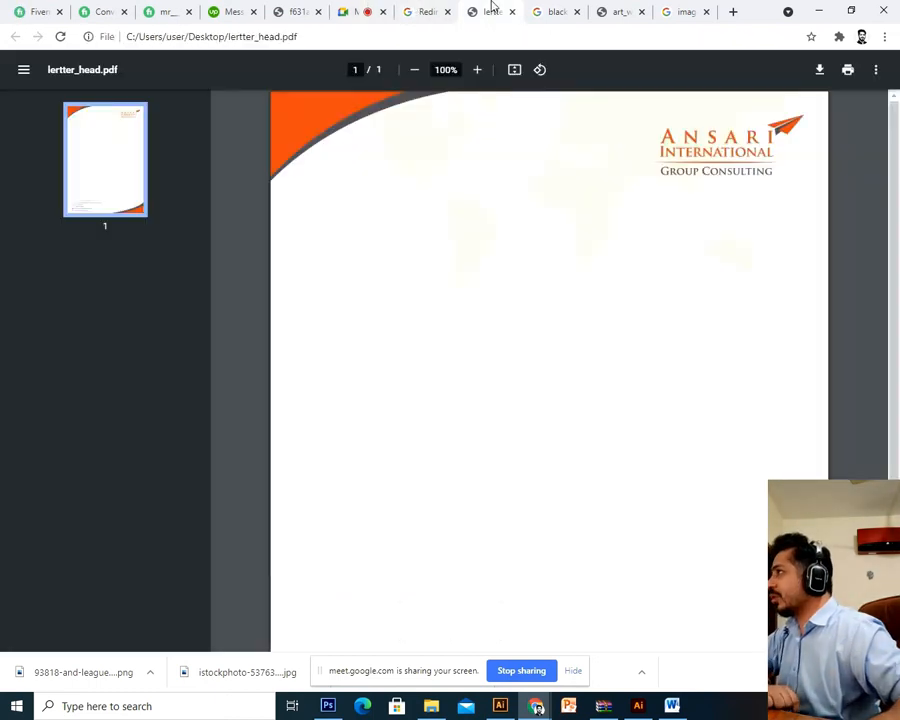
Step: Replace the "black and white logo" query in Google Images with a search for "sonic"
left_click(550, 10)
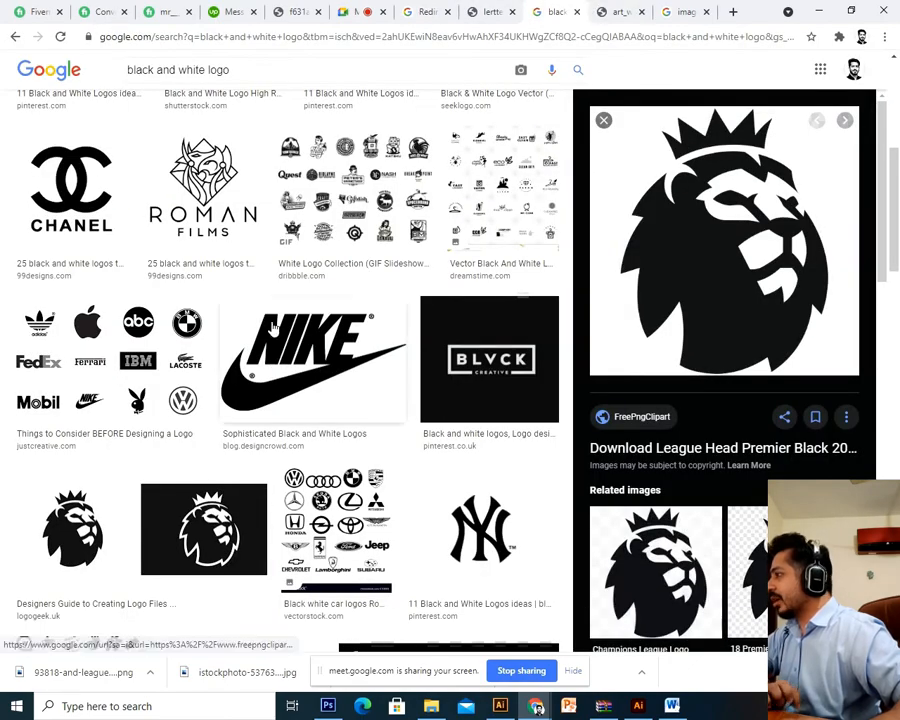
scroll(272, 328, "up", 5)
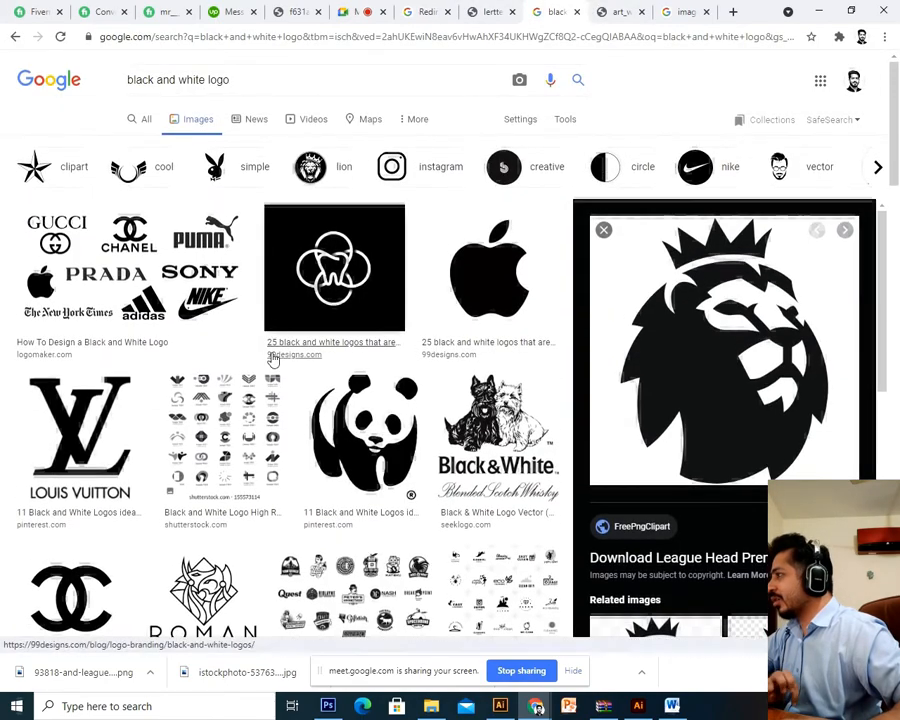
left_click(275, 79)
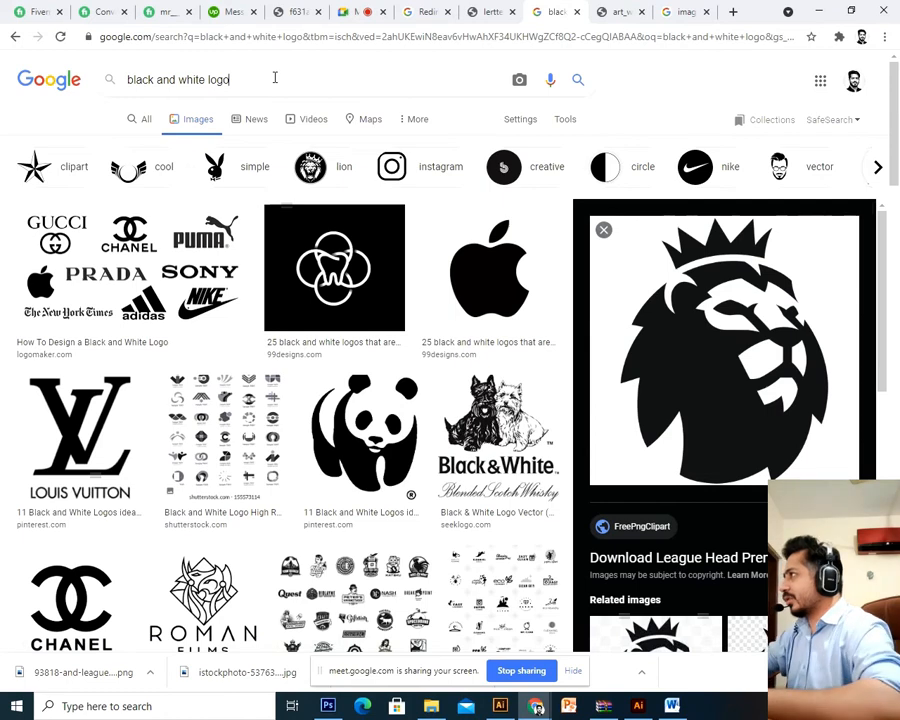
key("ctrl+a")
type("d")
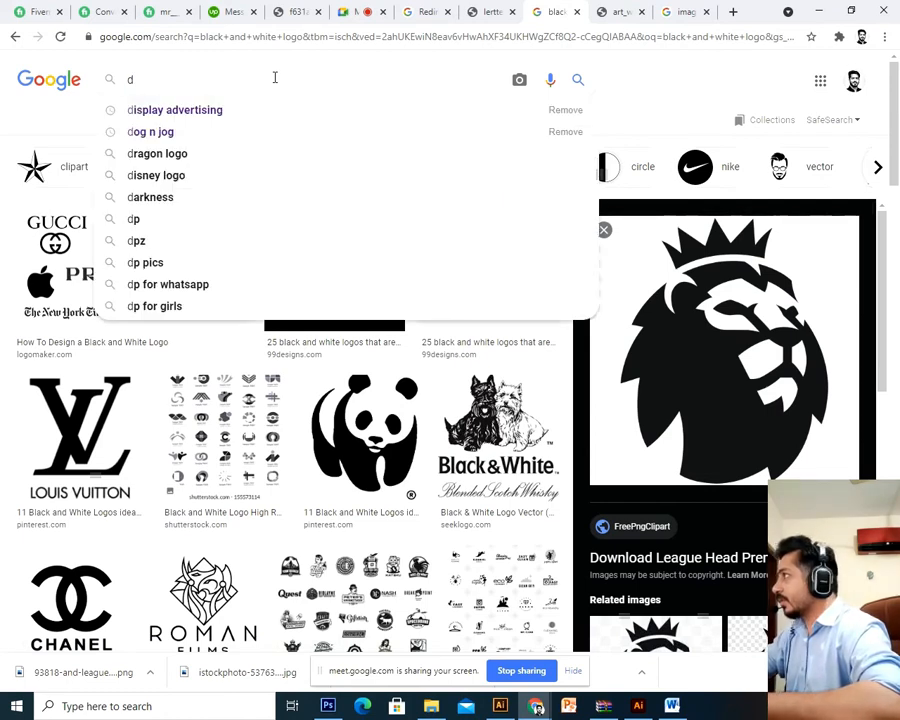
key("BackSpace")
type("sonu")
key("BackSpace")
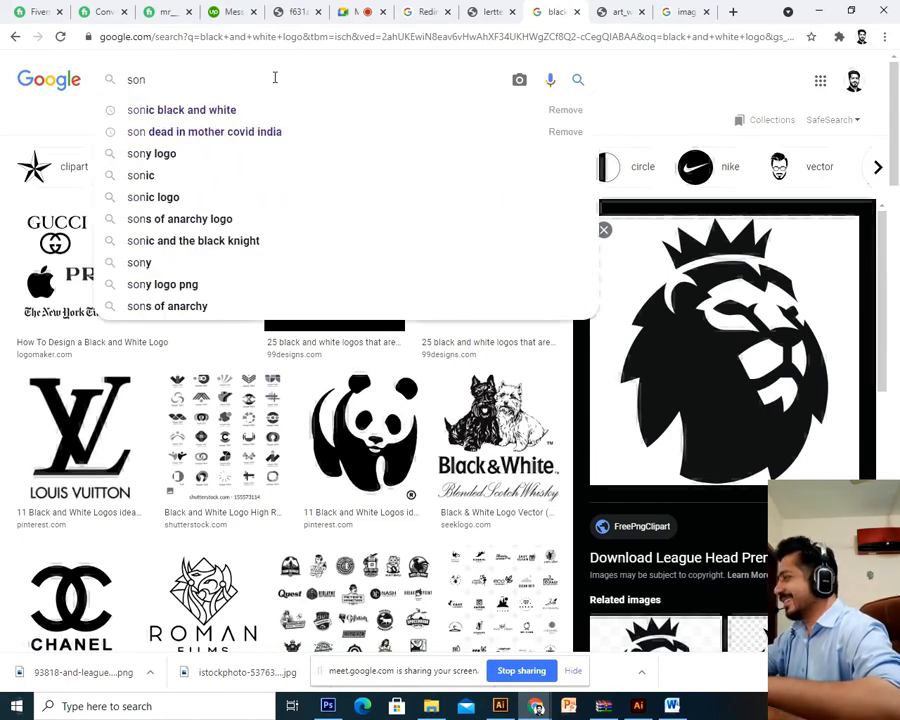
type("ic")
key("Return")
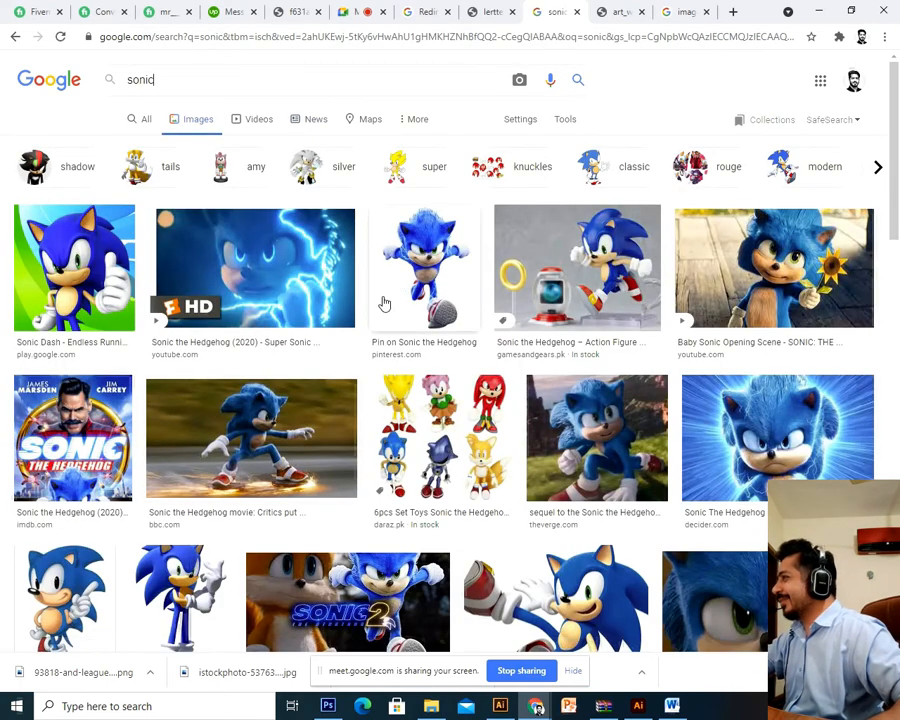
Step: Refine the image search to "sonic black and white"
left_click(250, 69)
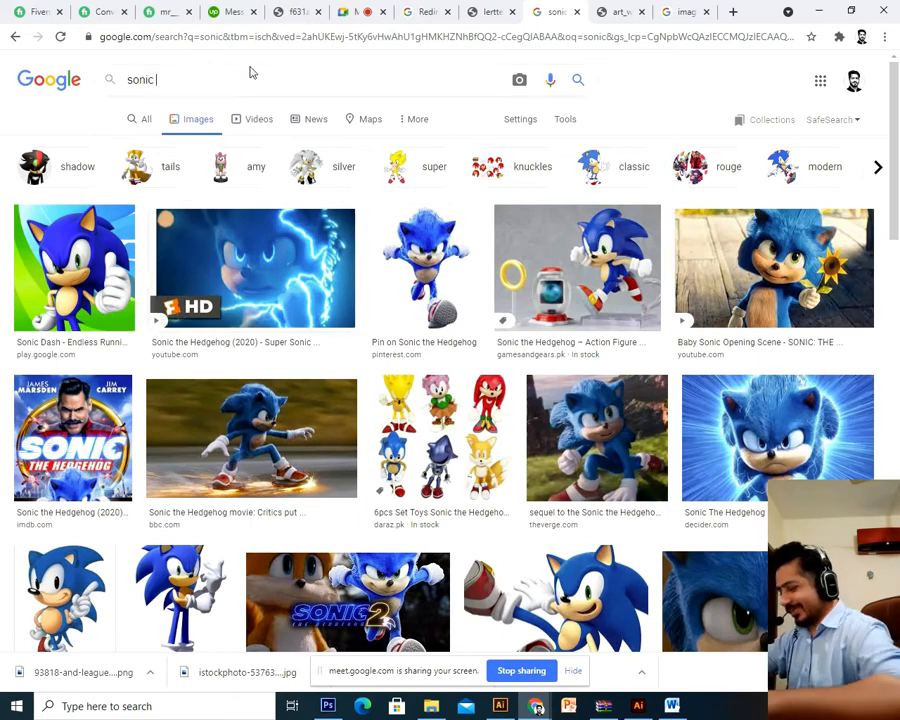
type("black and white")
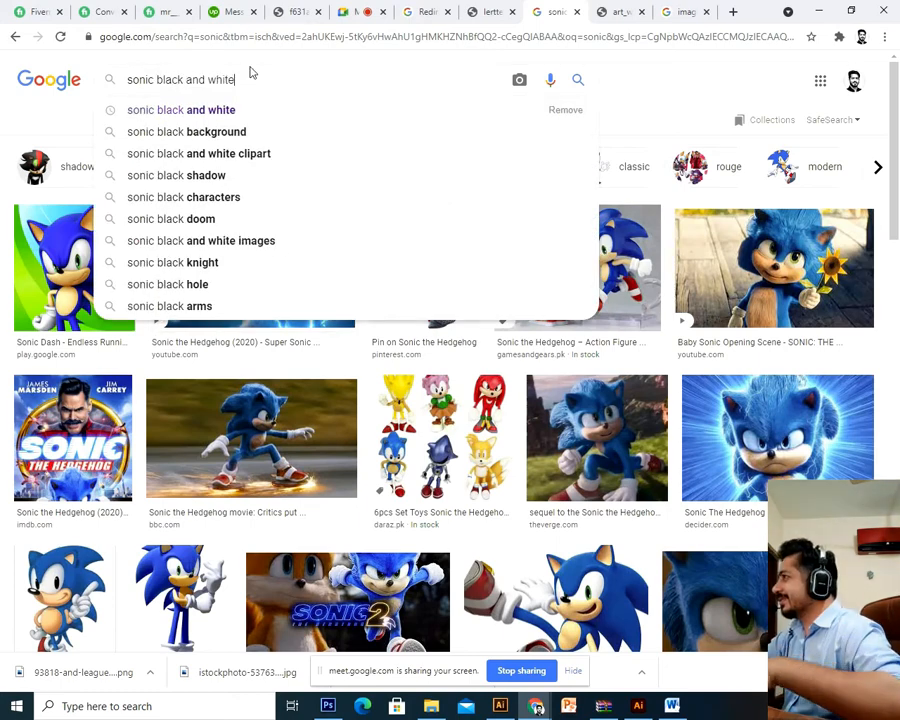
key("Return")
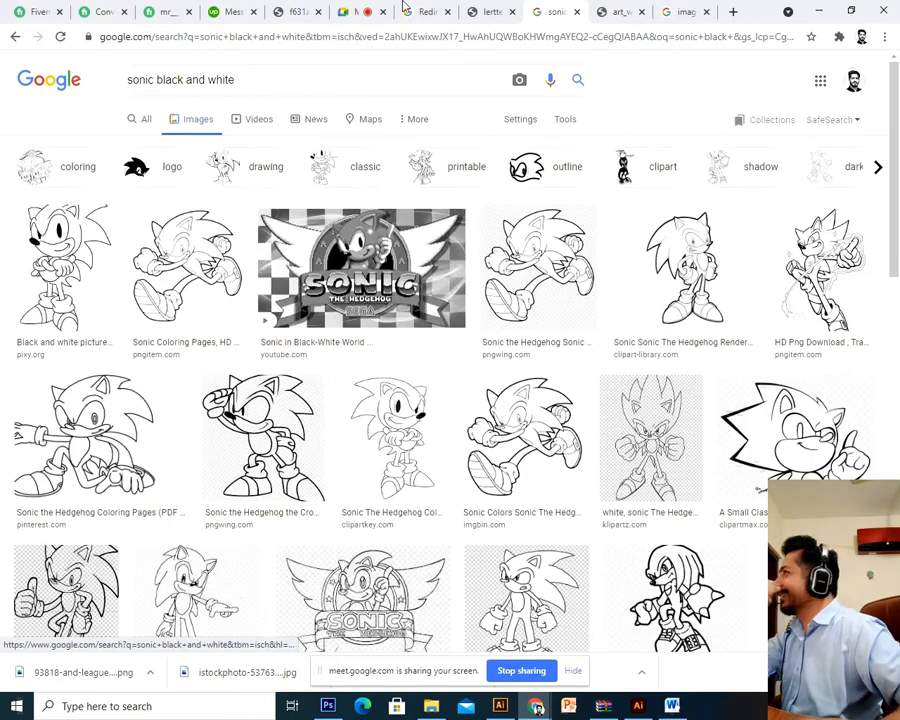
Step: Return to the Google Meet call and admit the person waiting to join
left_click(355, 11)
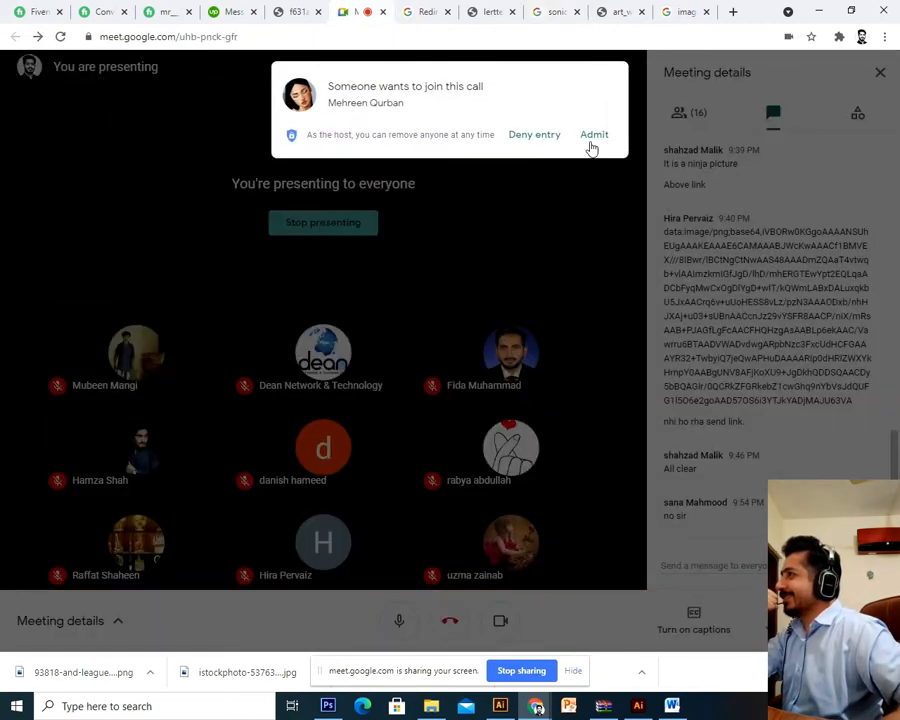
left_click(592, 144)
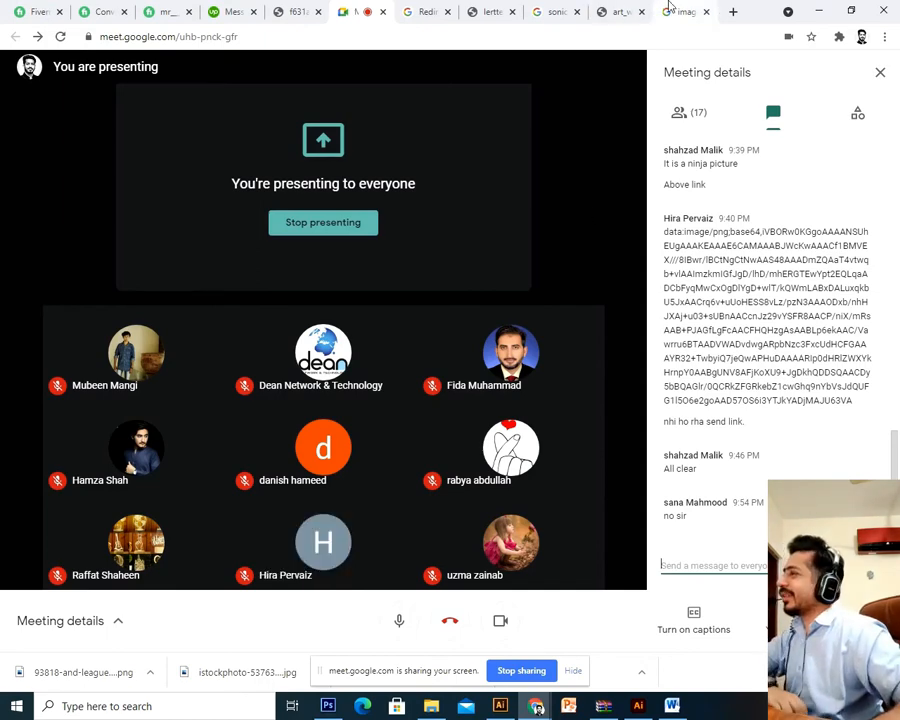
left_click(669, 8)
left_click(635, 8)
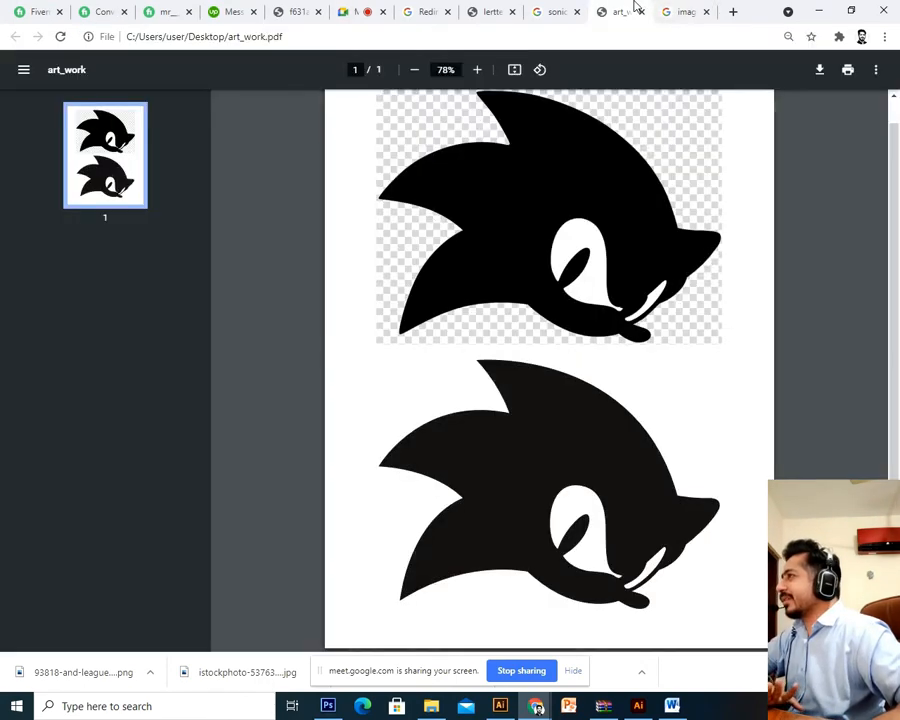
left_click(552, 10)
left_click(492, 10)
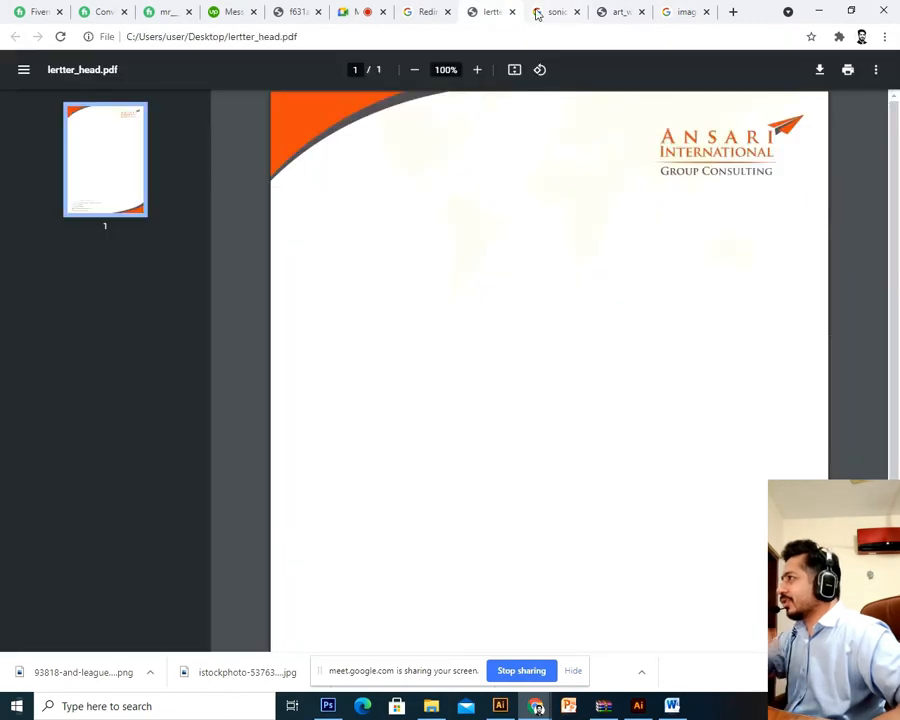
Step: Return to the "sonic black and white" image results and preview the Pixy.org Sonic drawing with crossed arms
left_click(545, 9)
left_click(494, 10)
left_click(406, 10)
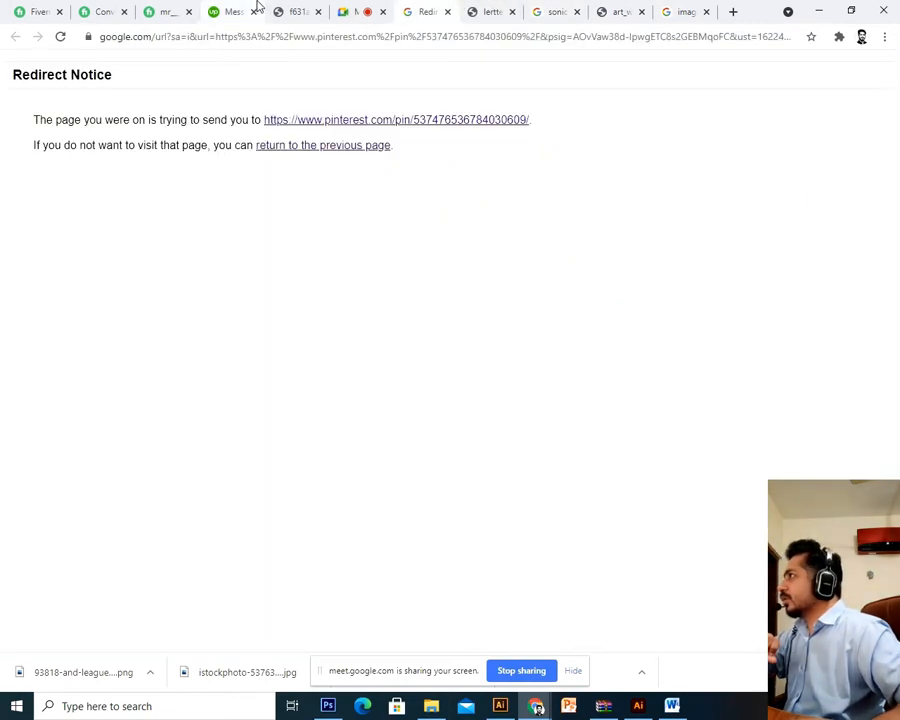
left_click(297, 10)
left_click(492, 10)
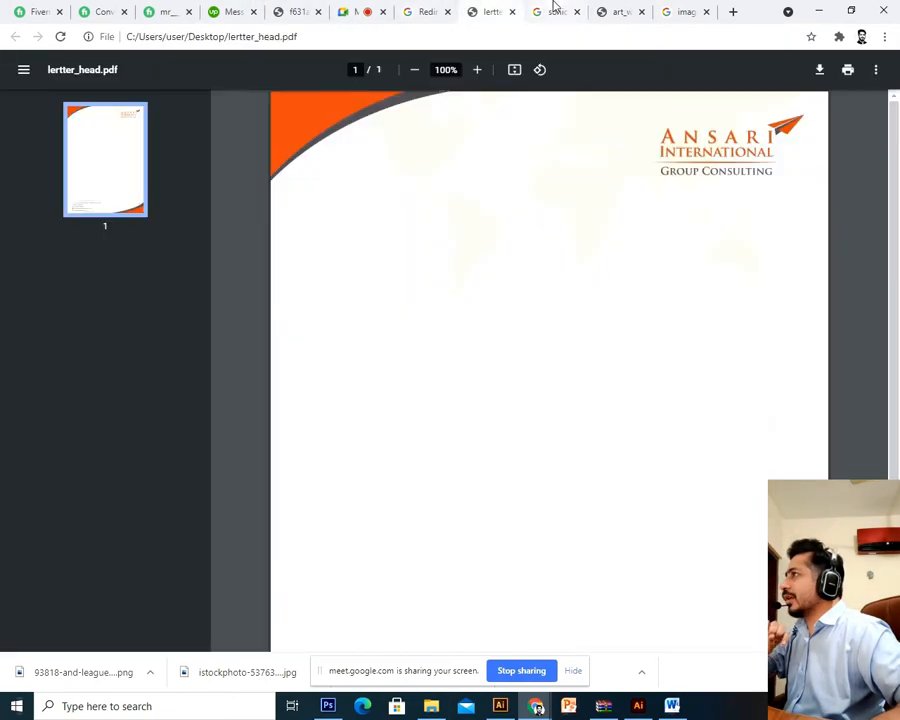
left_click(667, 10)
left_click(554, 11)
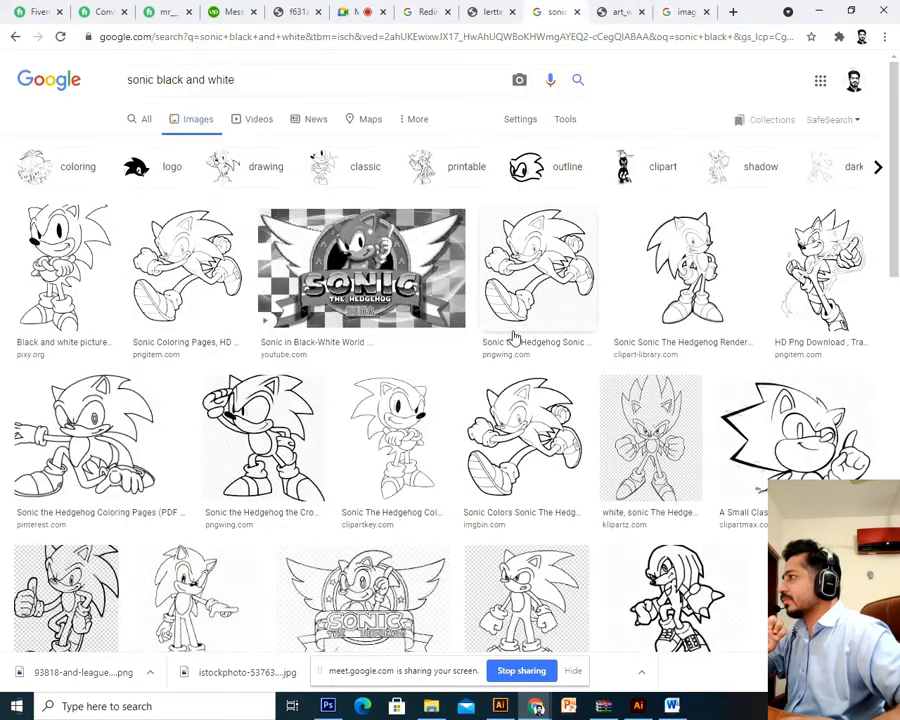
left_click(80, 346)
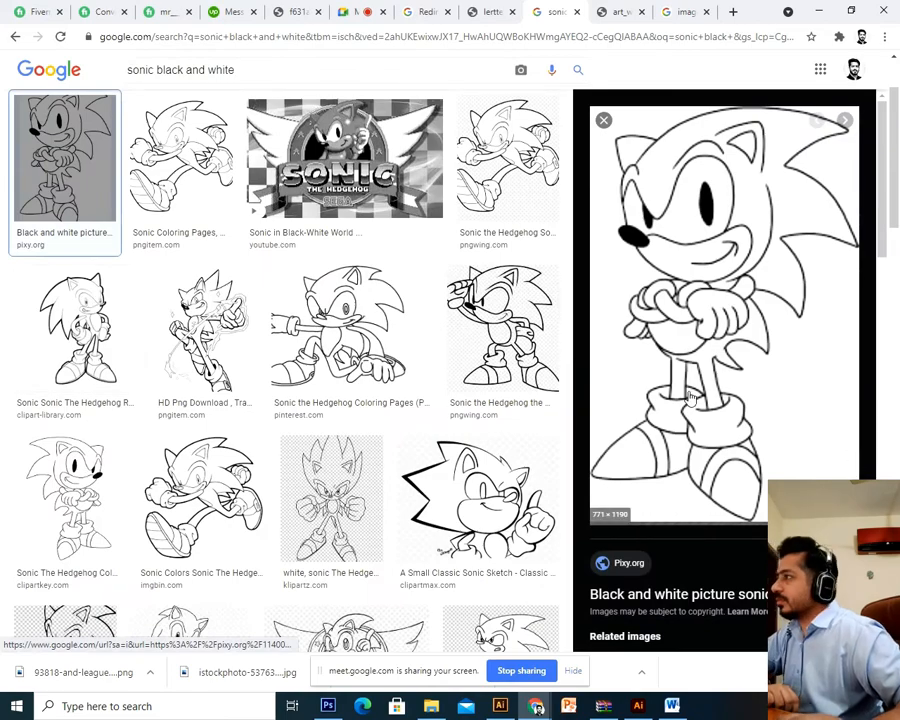
Step: Look through the "sonic black and white" results for a suitable Sonic line drawing
scroll(438, 380, "down", 4)
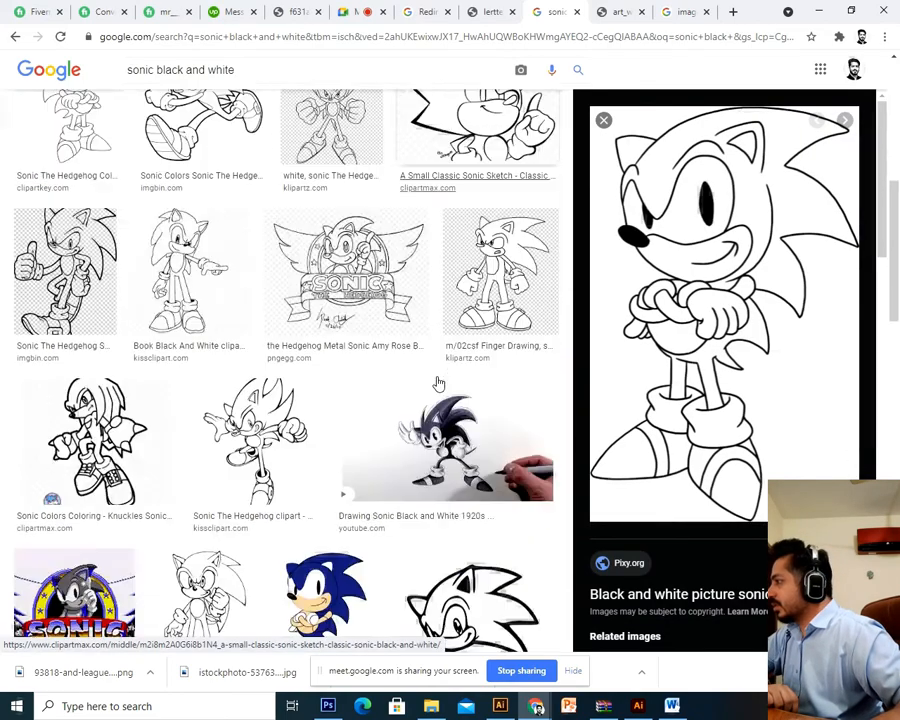
scroll(438, 383, "down", 6)
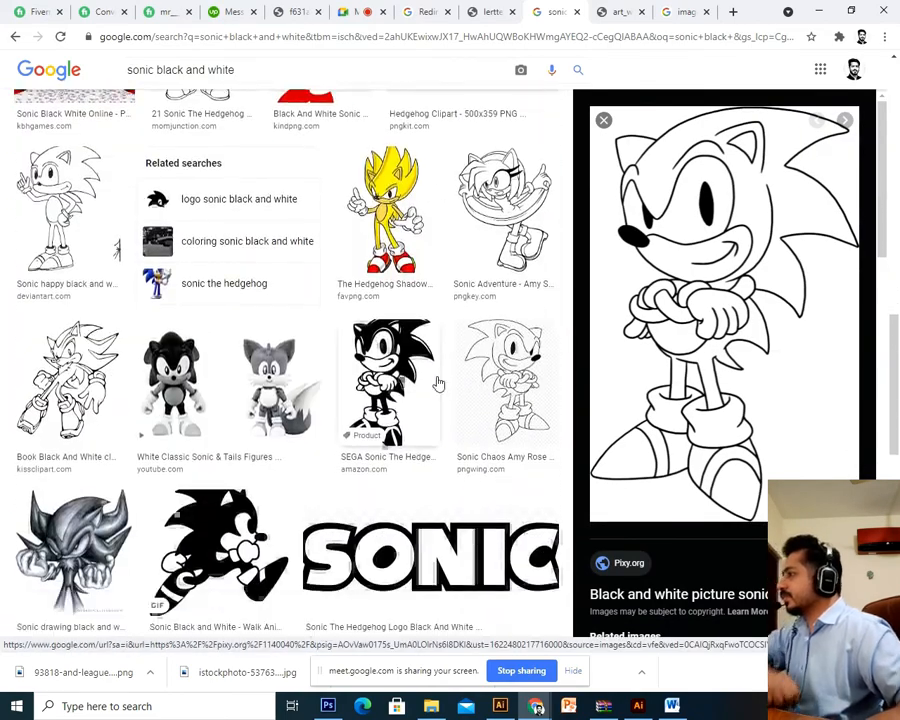
scroll(438, 383, "down", 5)
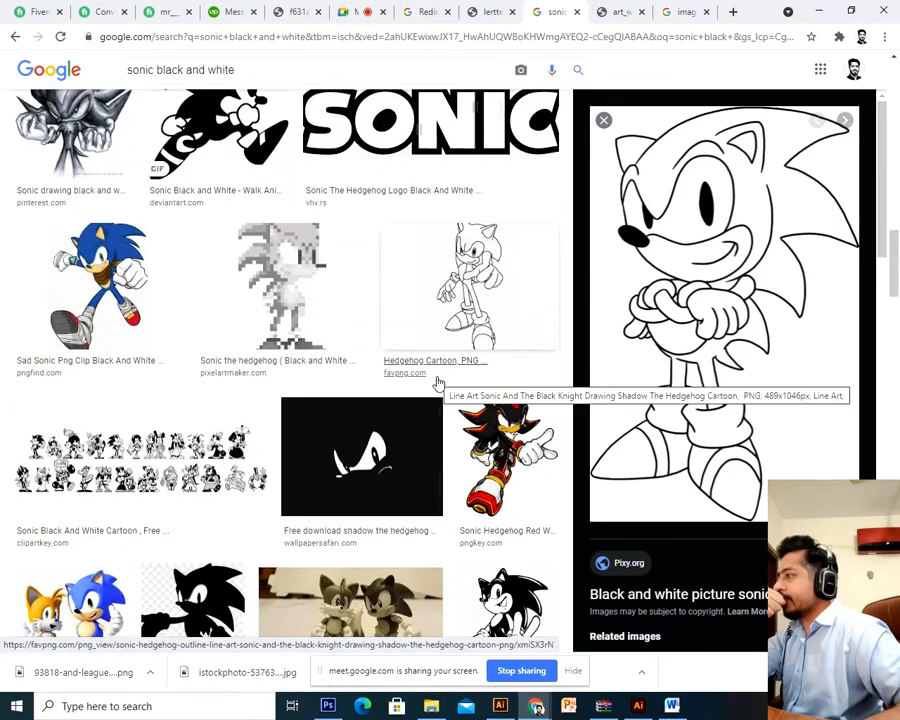
scroll(438, 383, "down", 6)
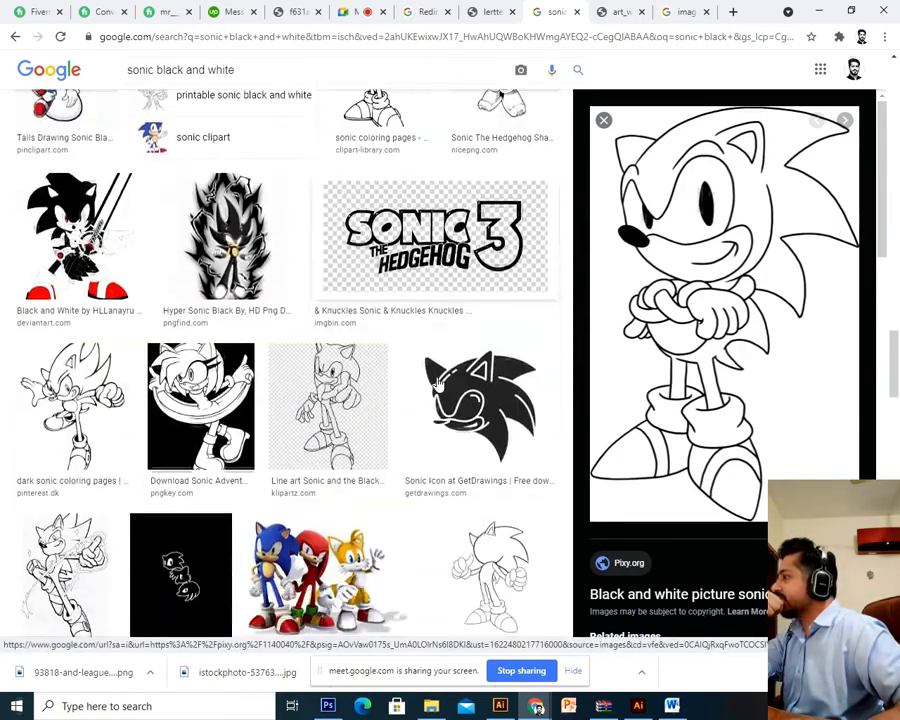
scroll(438, 383, "down", 2)
scroll(438, 383, "down", 5)
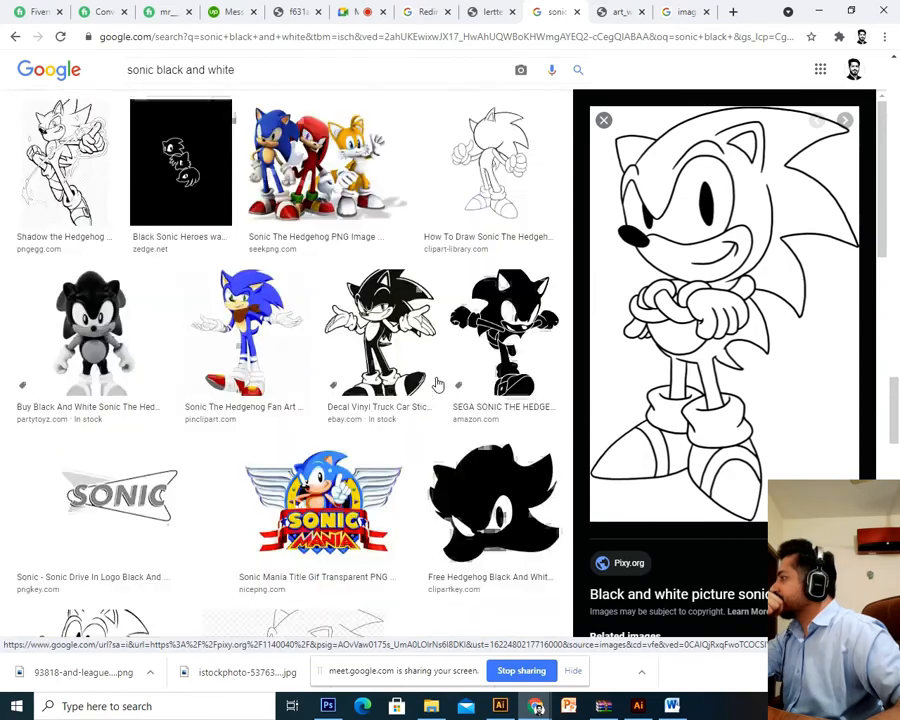
scroll(437, 383, "down", 3)
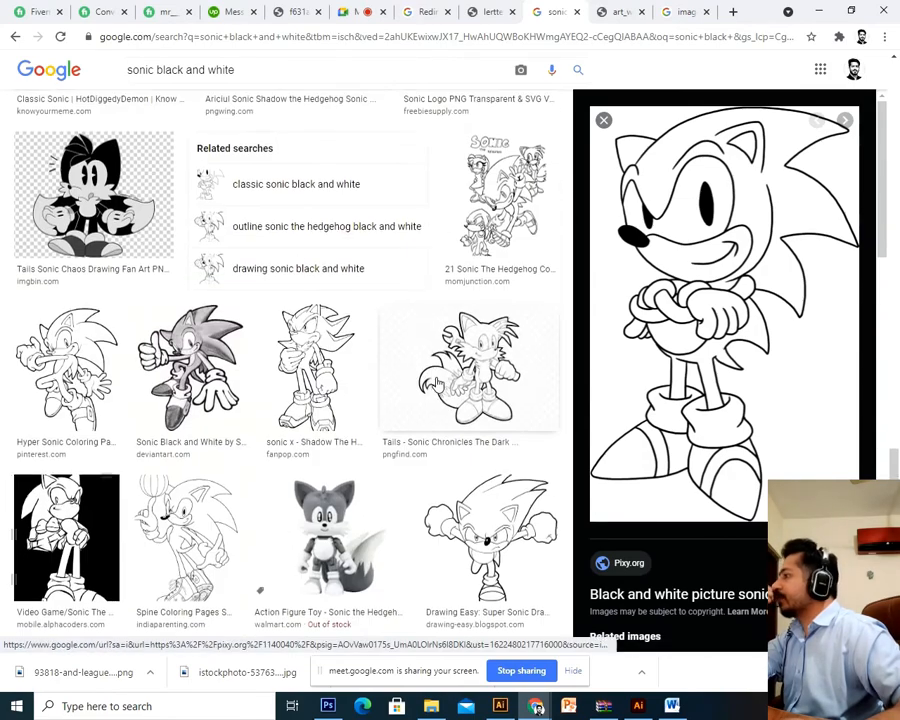
scroll(437, 383, "down", 7)
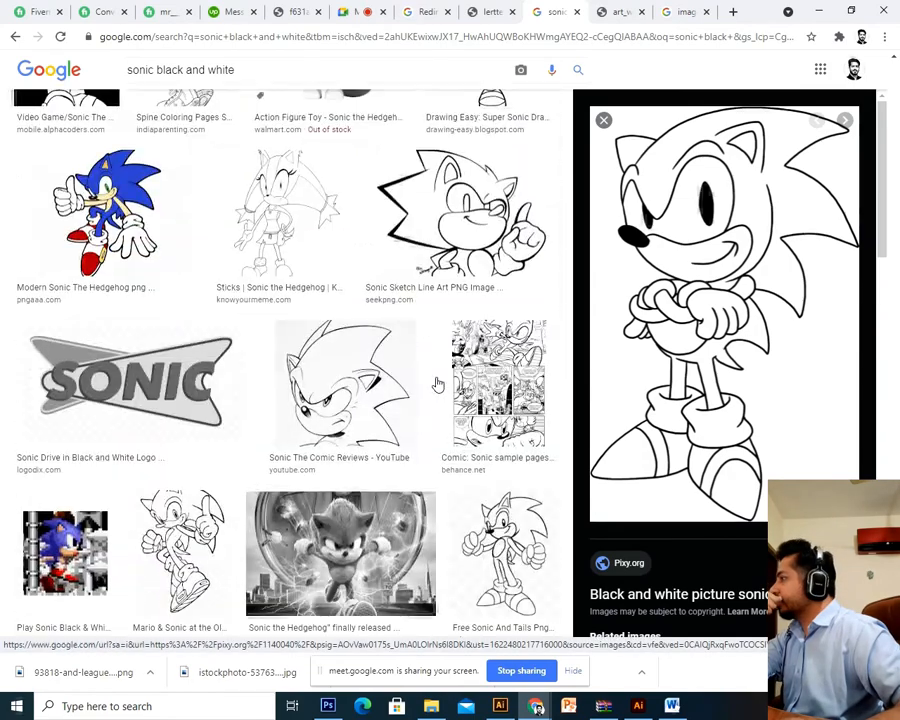
scroll(437, 383, "down", 9)
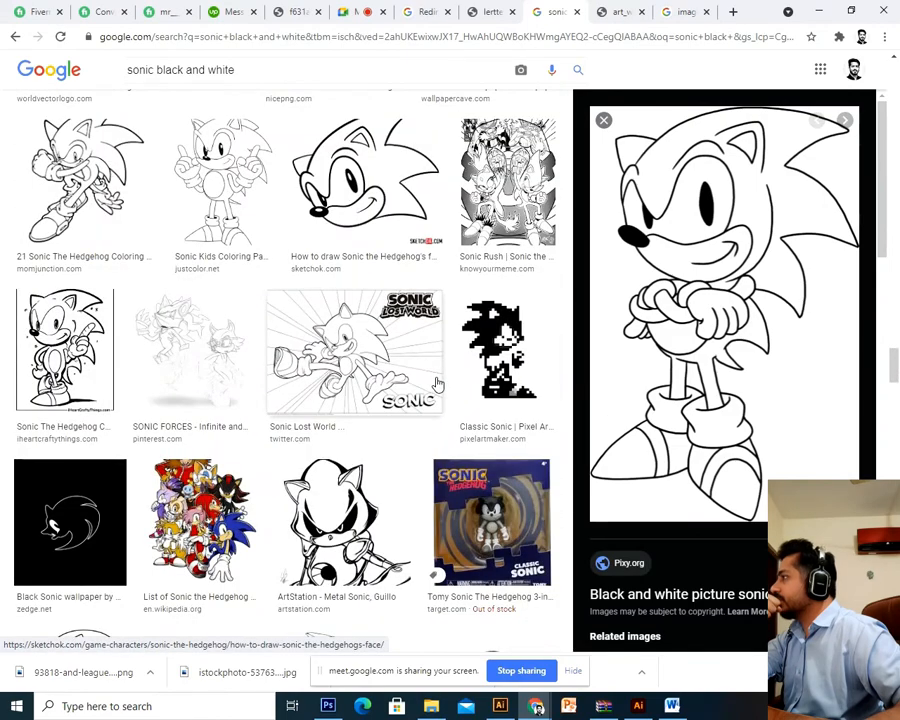
scroll(437, 383, "down", 4)
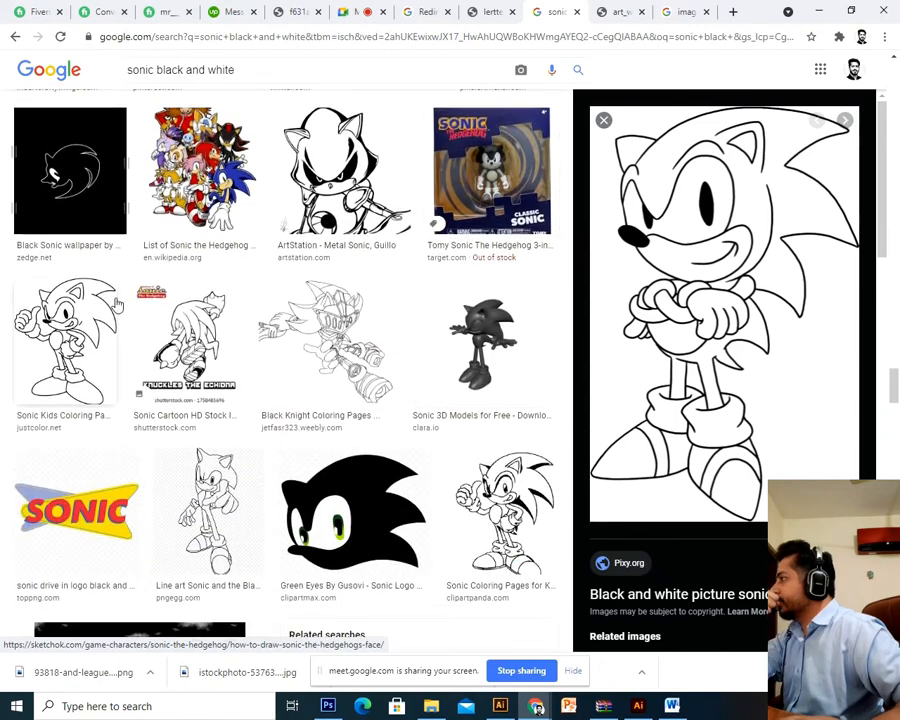
Step: Save the thumbs-up Sonic drawing from justcolor.net to the Desktop as coloring-pages-for-children-sonic-92574.jpg
left_click(65, 340)
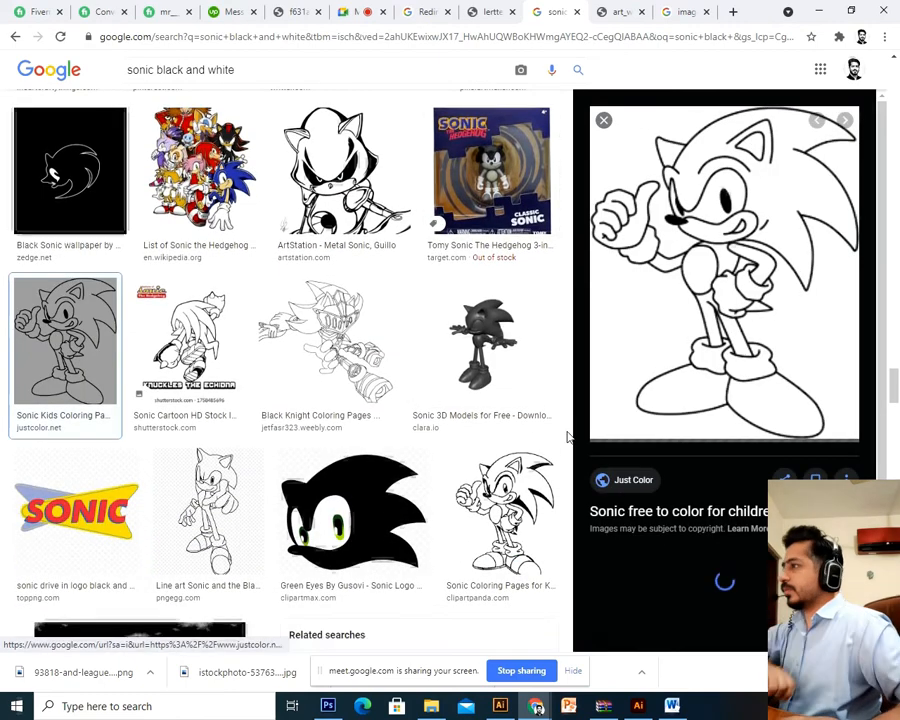
right_click(713, 270)
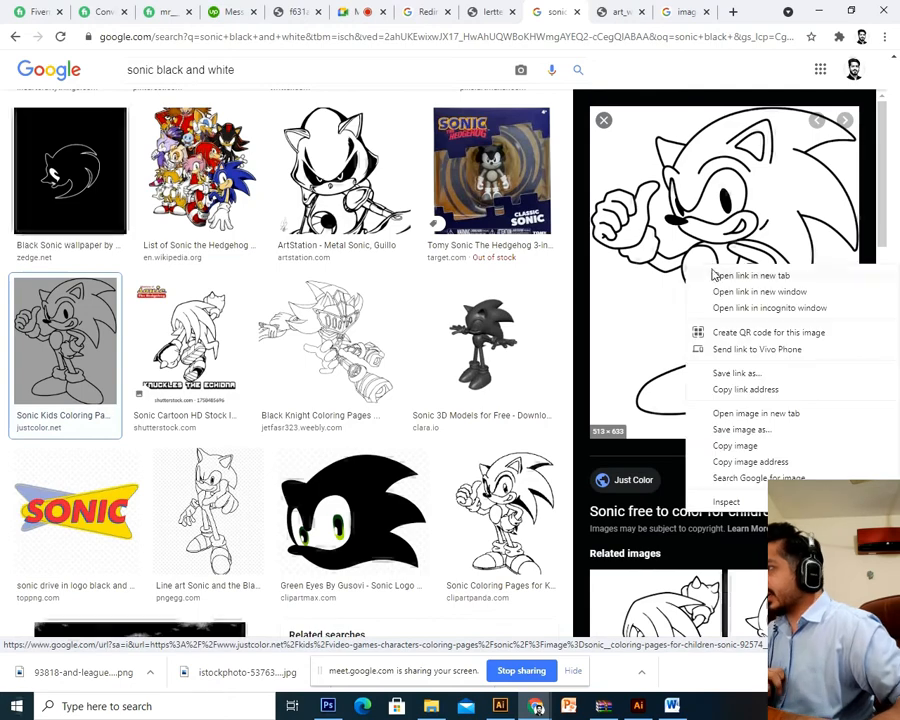
left_click(740, 430)
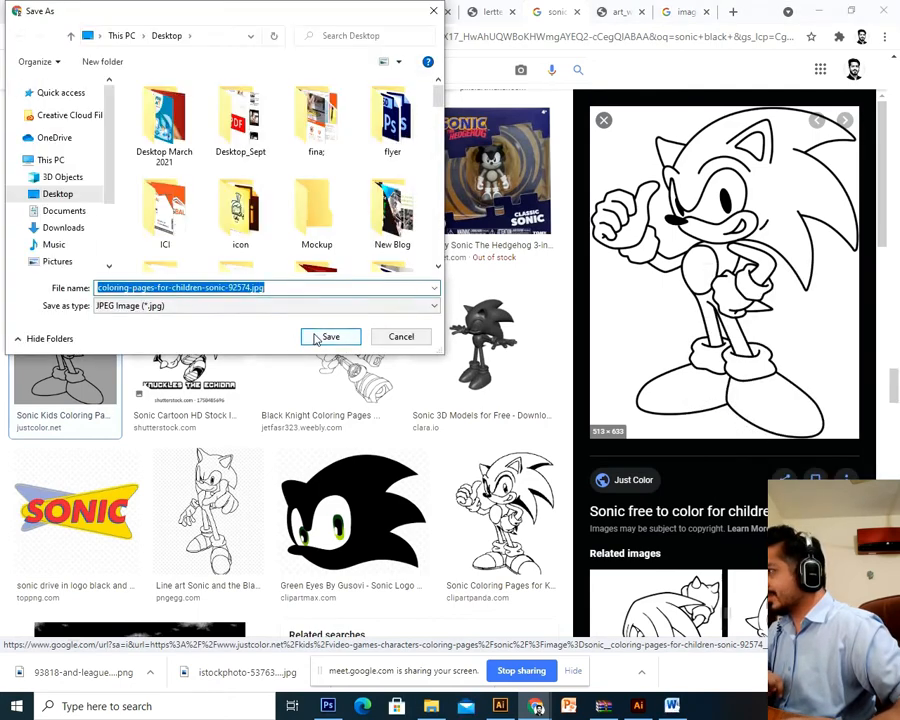
left_click(316, 337)
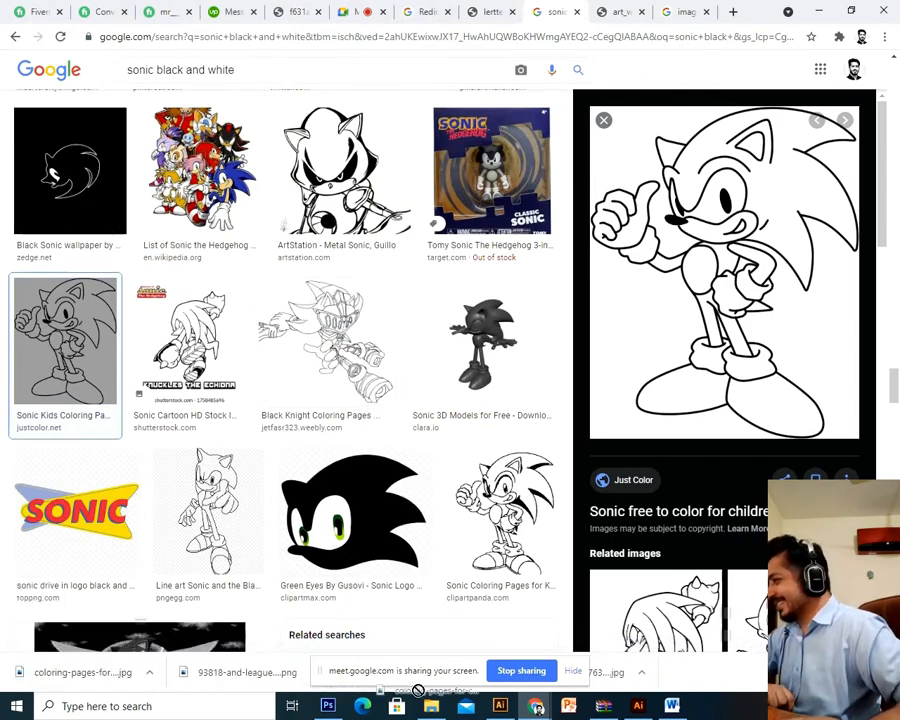
Step: Switch to Illustrator and place the downloaded Sonic image in the lion logo document
left_click_drag(505, 710, 594, 465)
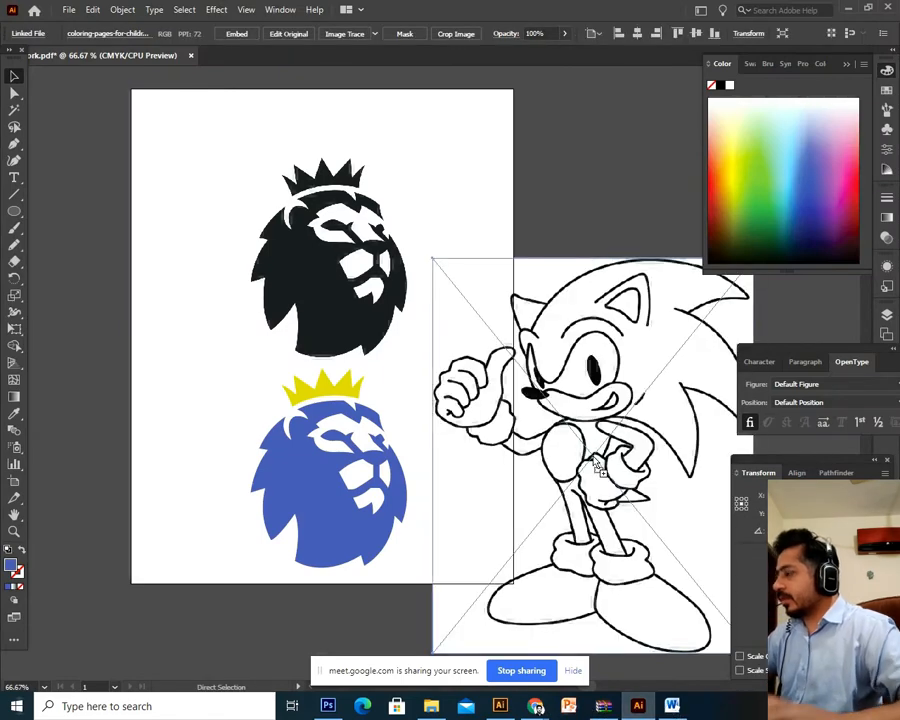
key("ctrl+minus")
left_click(80, 94)
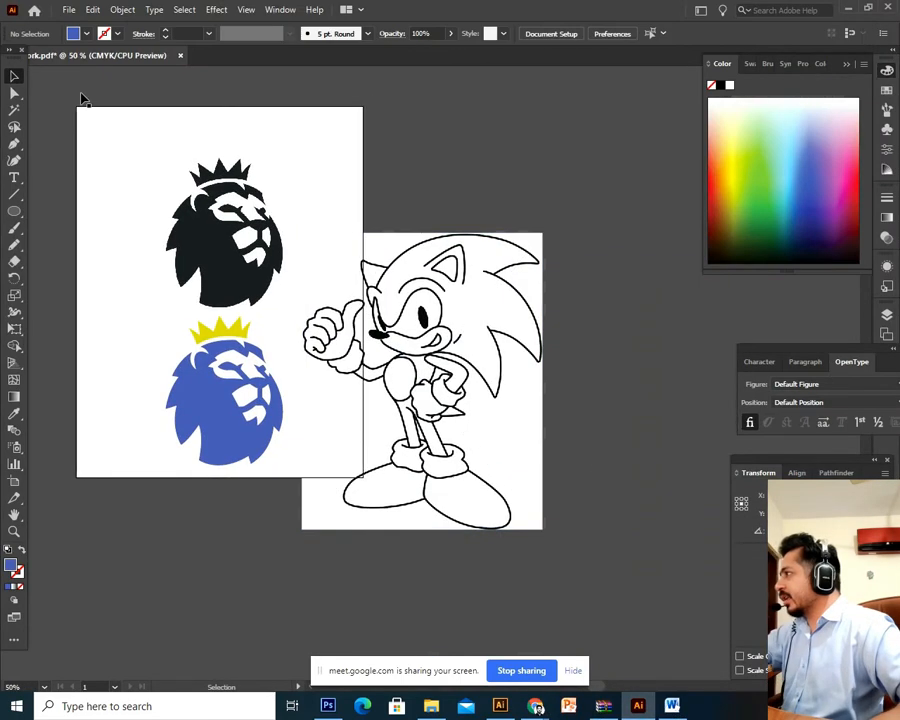
Step: Delete the black lion image together with the blue and yellow traced lion
left_click_drag(287, 114, 165, 514)
left_click(283, 86)
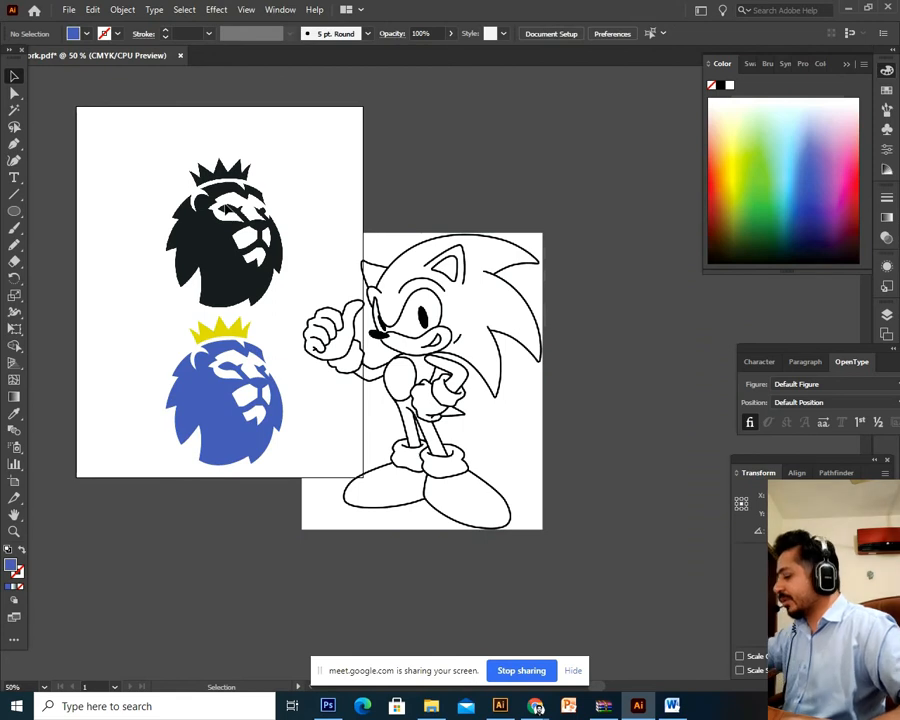
left_click(229, 210)
left_click(547, 168)
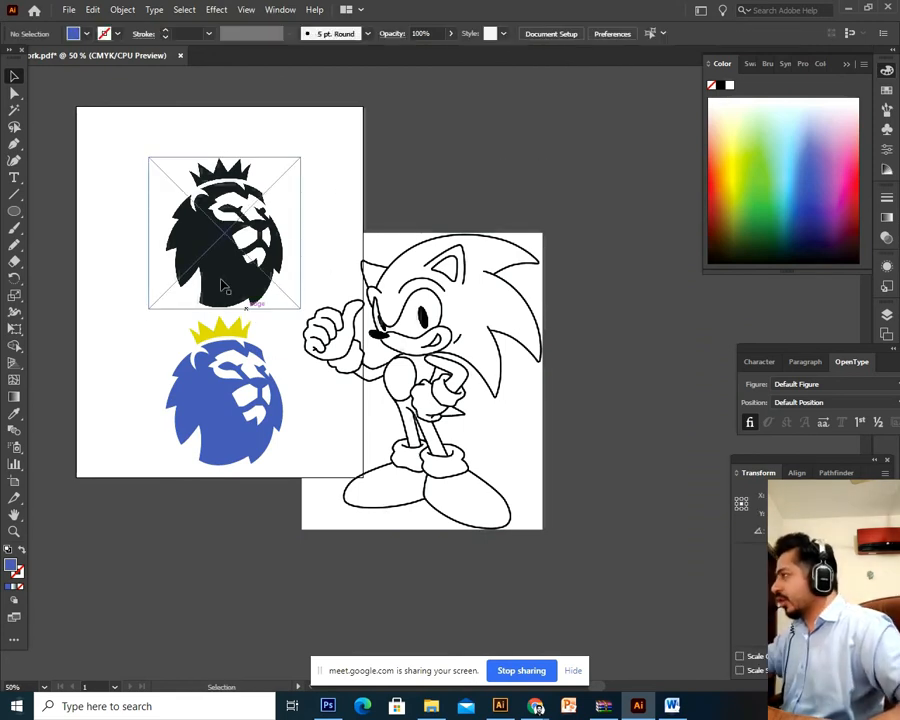
left_click(211, 236)
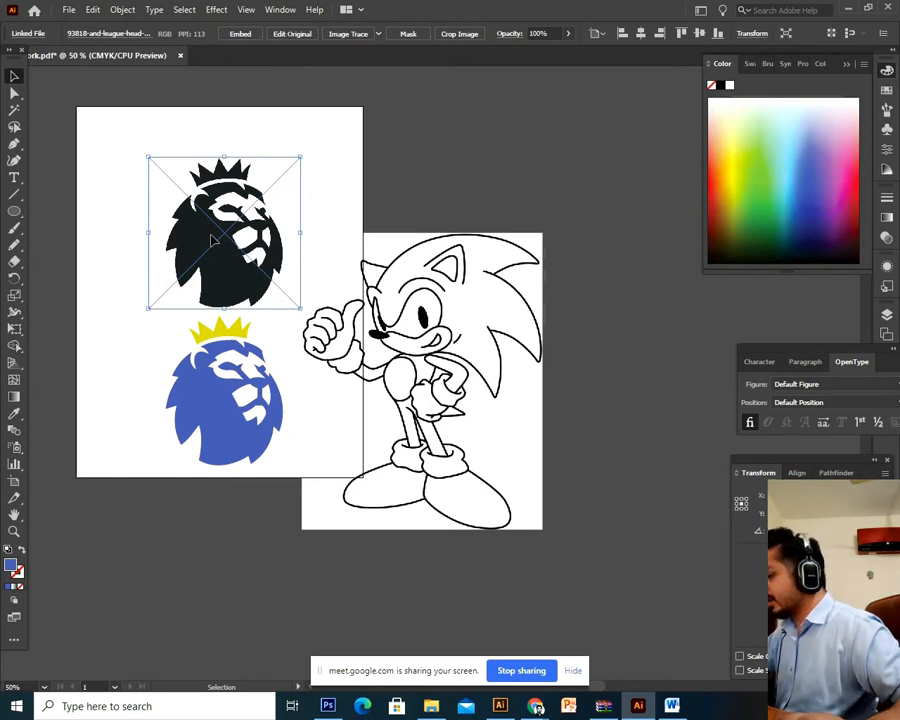
key("ctrl+shift+a")
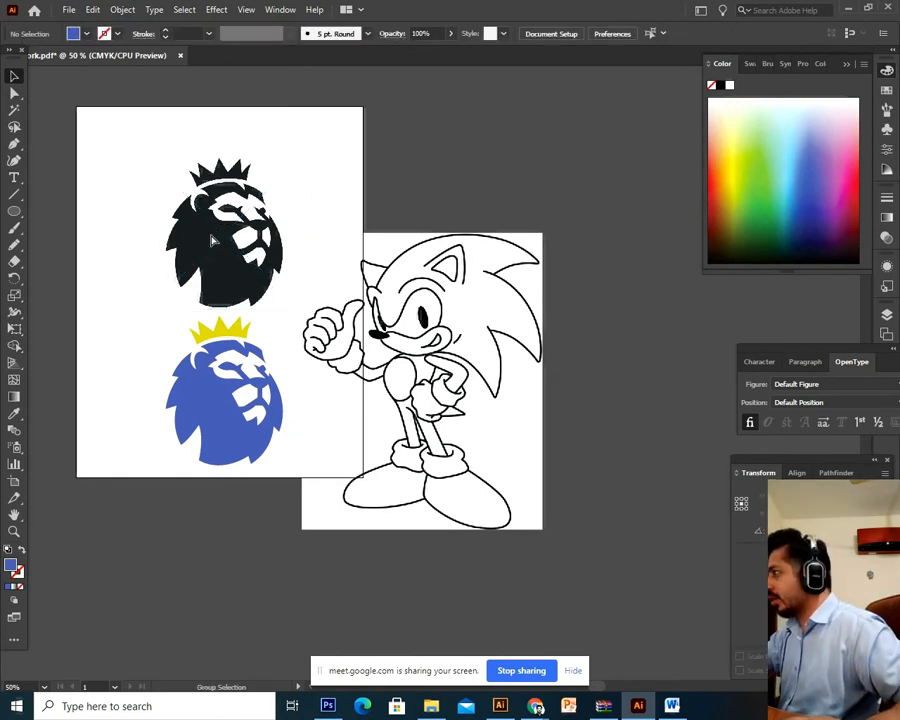
left_click(211, 236)
left_click(94, 311)
left_click_drag(257, 108, 97, 595)
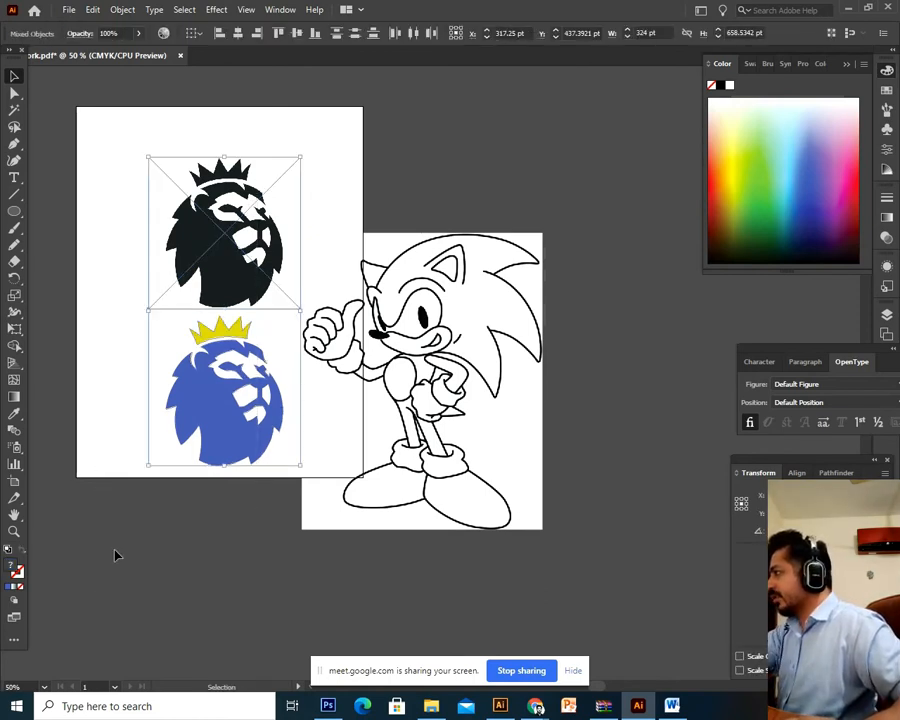
key("Delete")
Step: Move the Sonic image onto the artboard and scale it down
left_click_drag(495, 455, 78, 269)
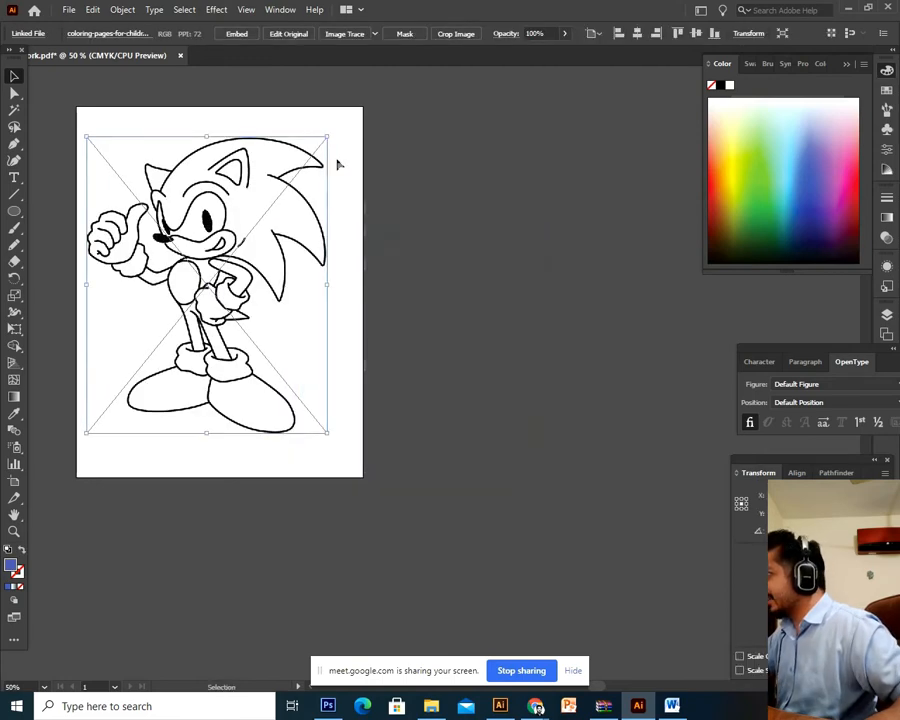
left_click_drag(322, 147, 300, 180)
left_click(420, 358)
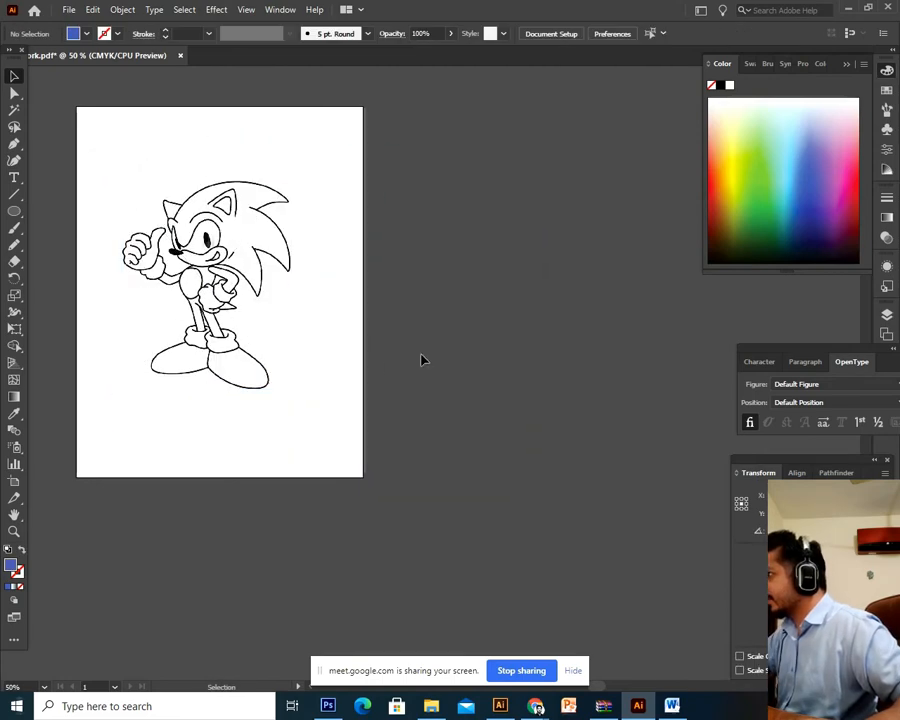
Step: Undo the resizing and move of the Sonic image and the deletion of both lions
left_click(250, 308)
key("ctrl+z")
key("ctrl+z")
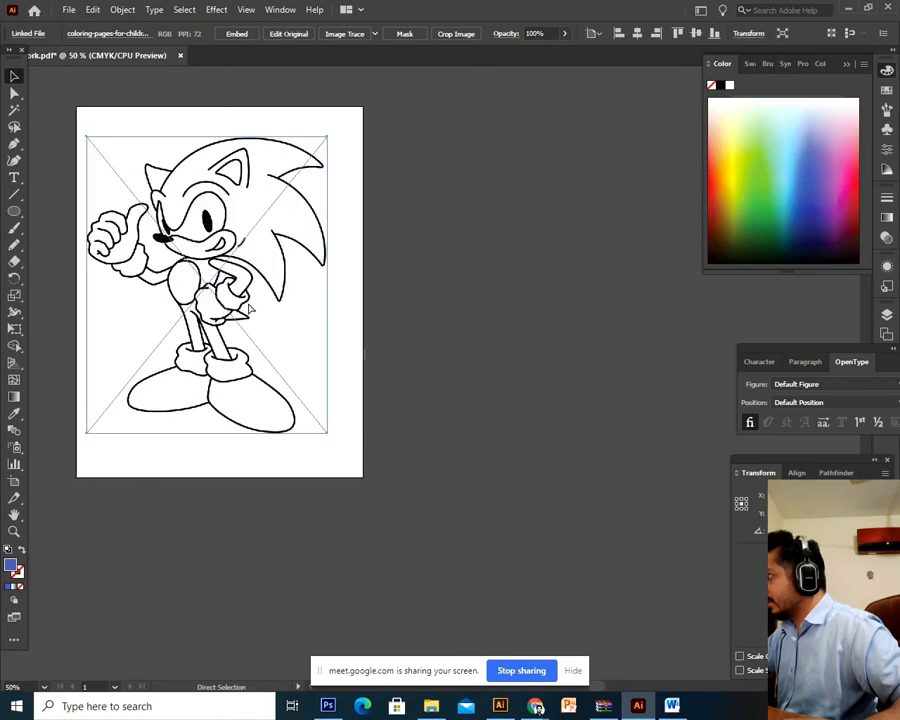
key("ctrl+z")
Step: Move the Sonic image off the artboard onto the empty canvas beside the lions
left_click(609, 289)
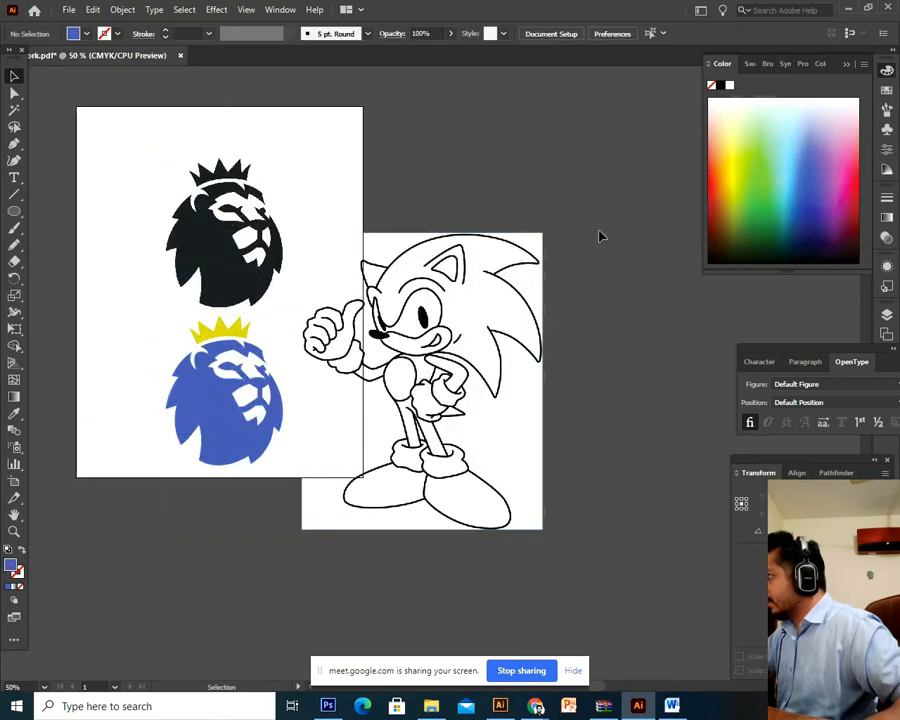
left_click(230, 265)
left_click_drag(305, 311, 469, 350)
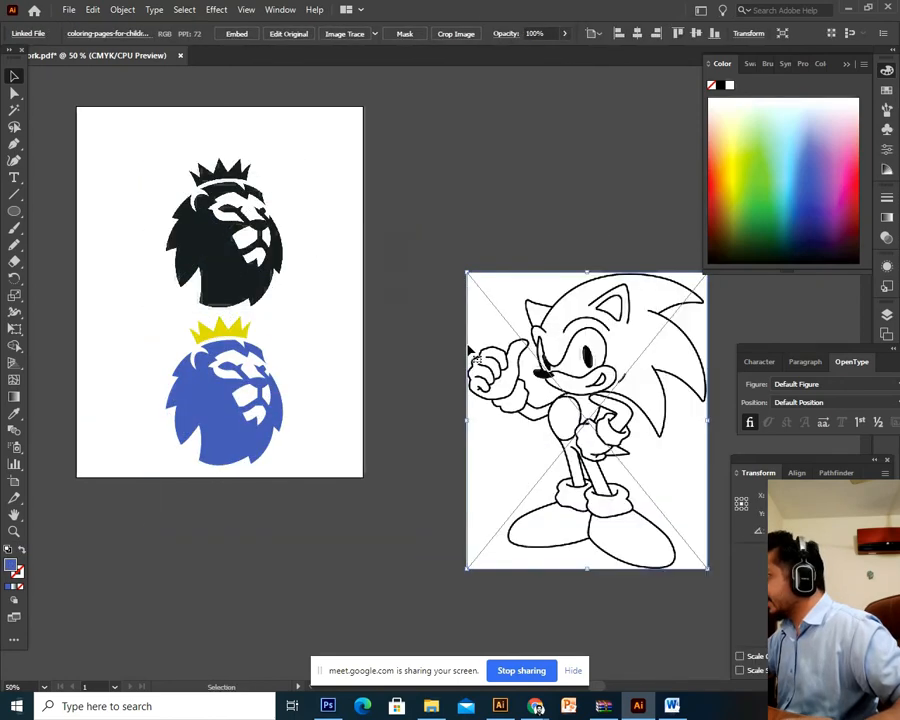
left_click(266, 275)
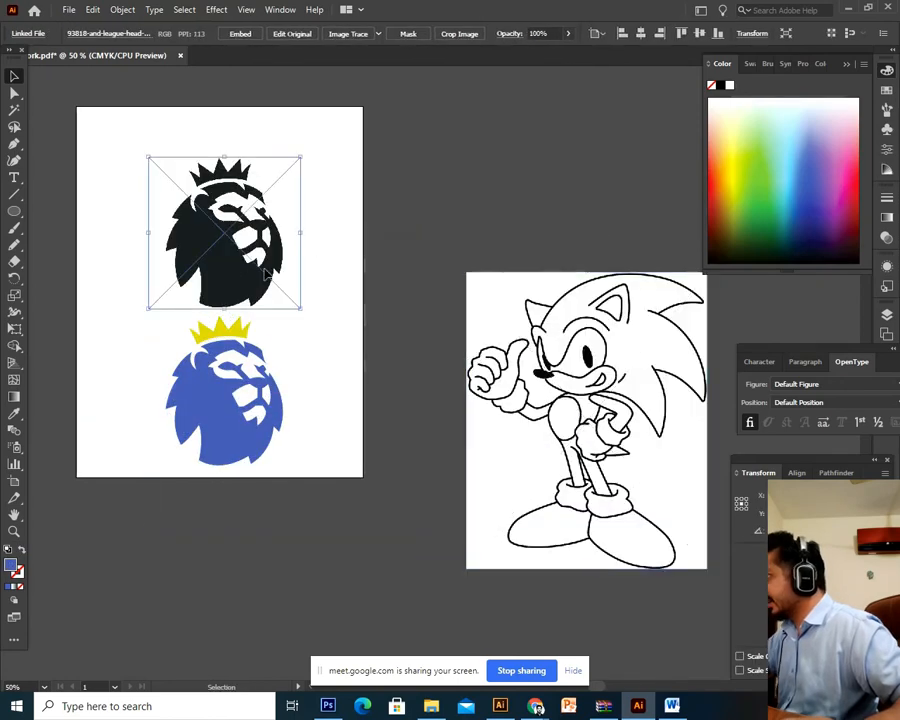
left_click(419, 216)
left_click(286, 283)
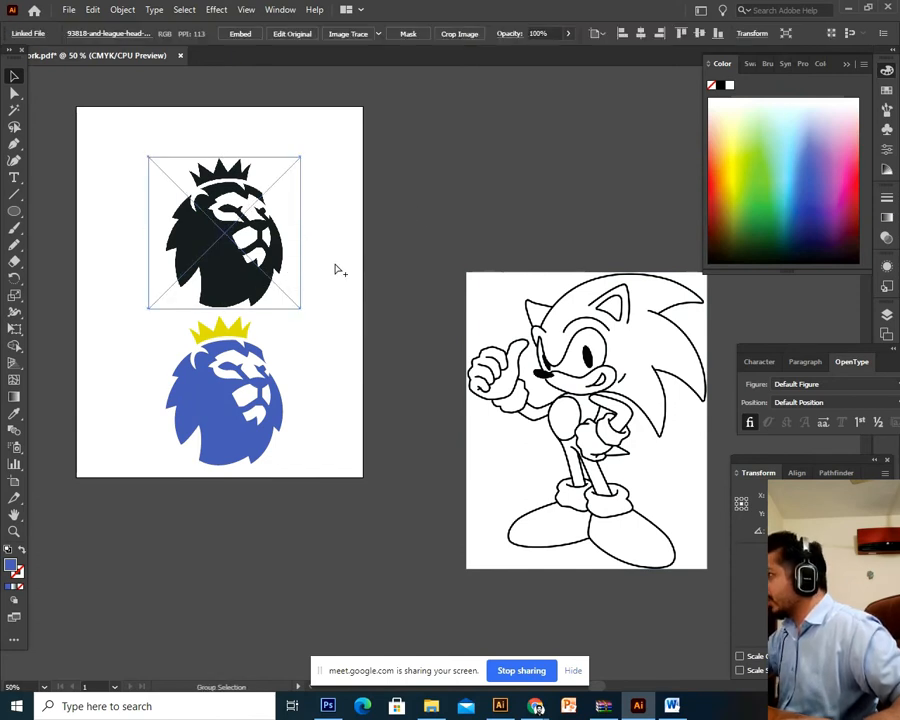
left_click(382, 251)
left_click_drag(235, 215, 322, 334)
left_click(361, 211)
left_click_drag(201, 120, 311, 271)
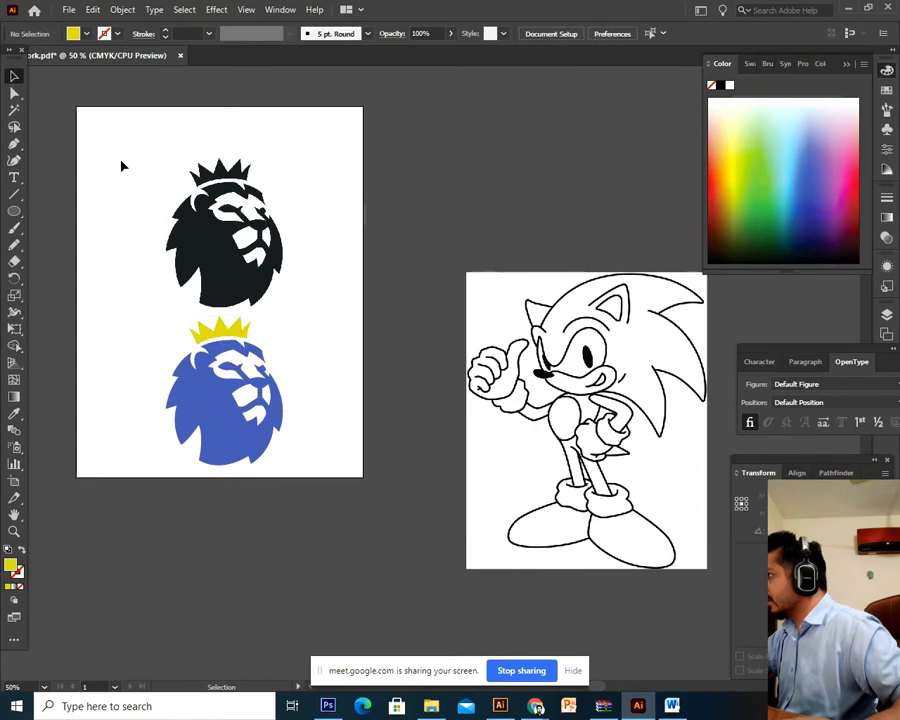
left_click_drag(124, 141, 298, 343)
left_click(328, 258)
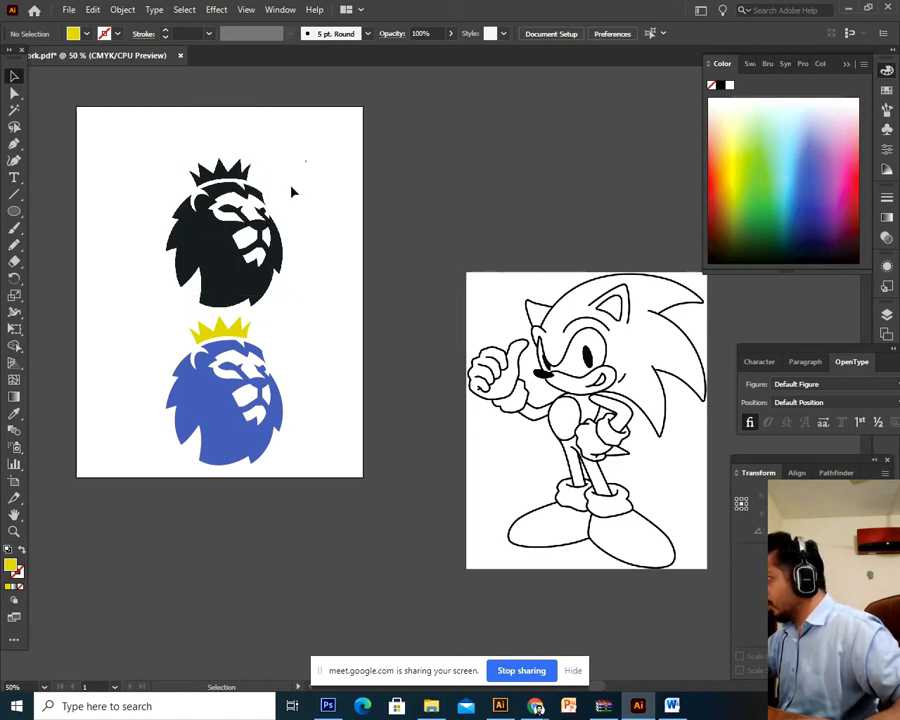
left_click_drag(291, 191, 169, 307)
left_click(289, 281)
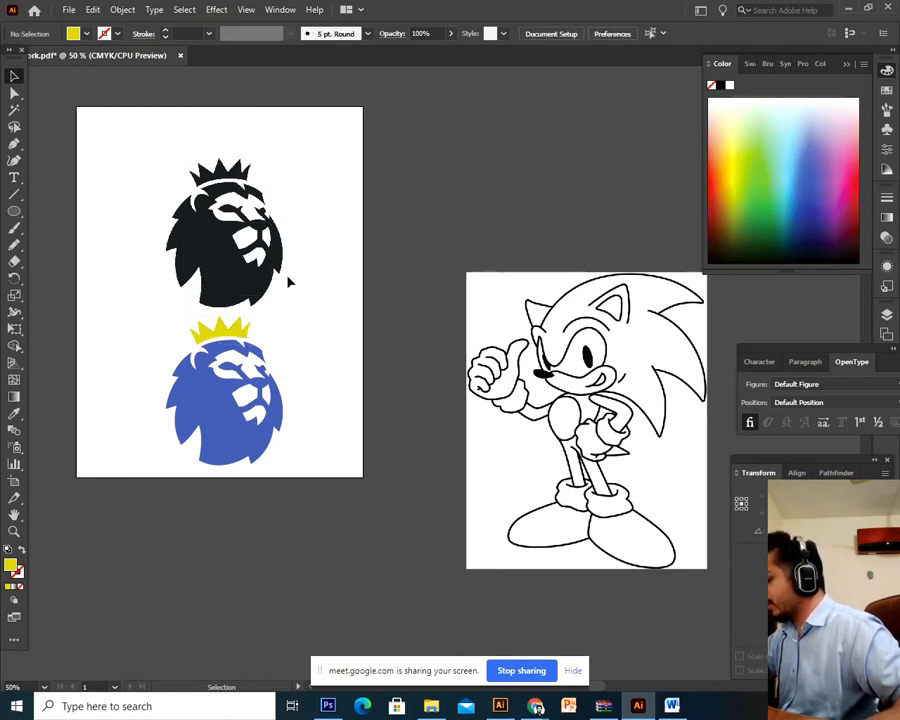
left_click(280, 292)
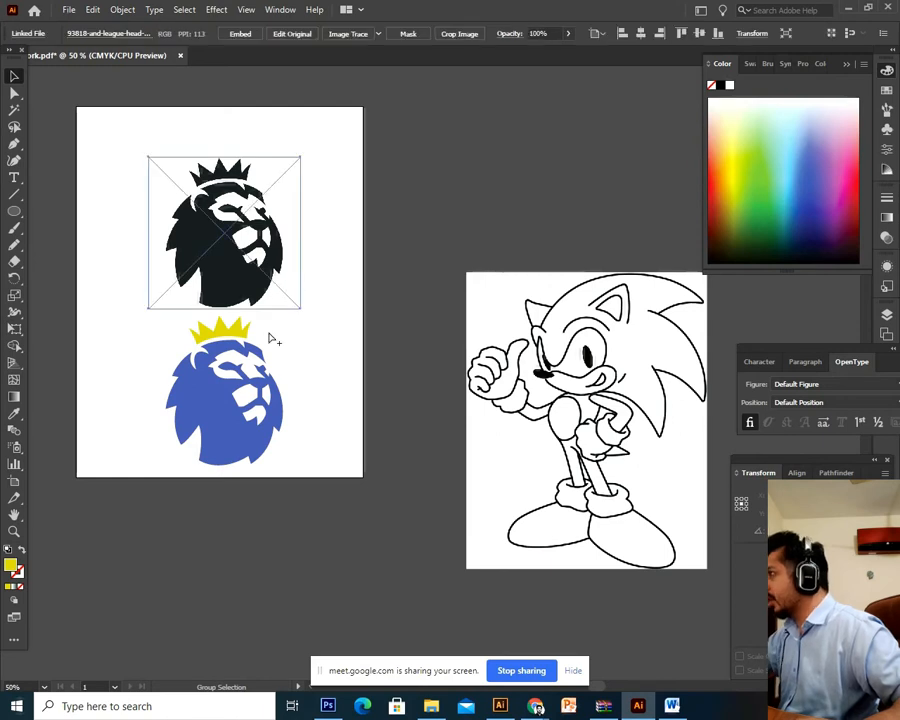
Step: Delete the black lion image together with the blue and yellow traced lion from the artboard
left_click(319, 158)
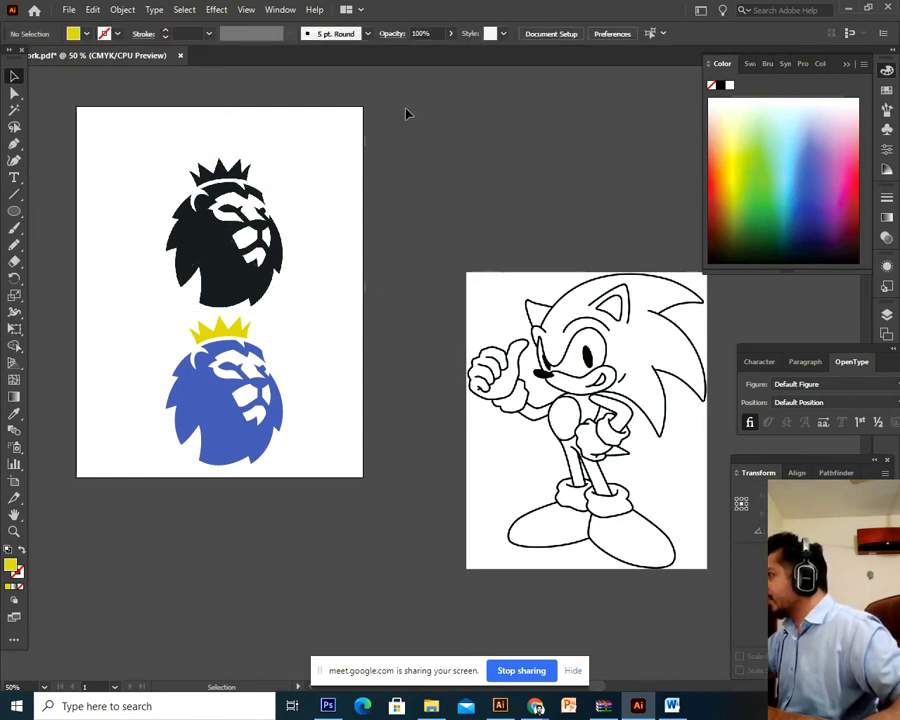
left_click_drag(405, 107, 115, 579)
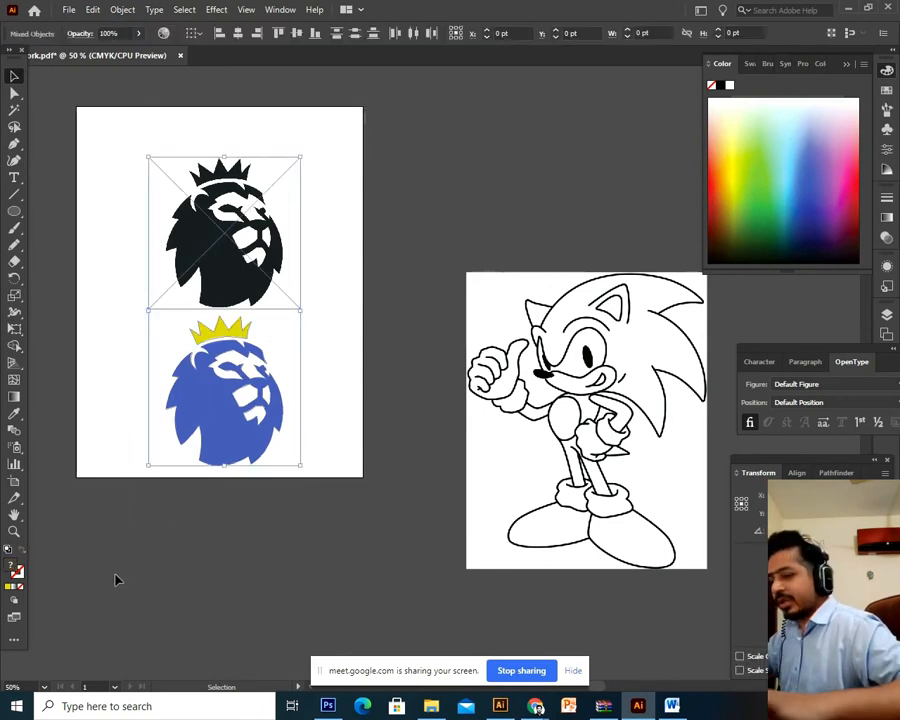
key("Delete")
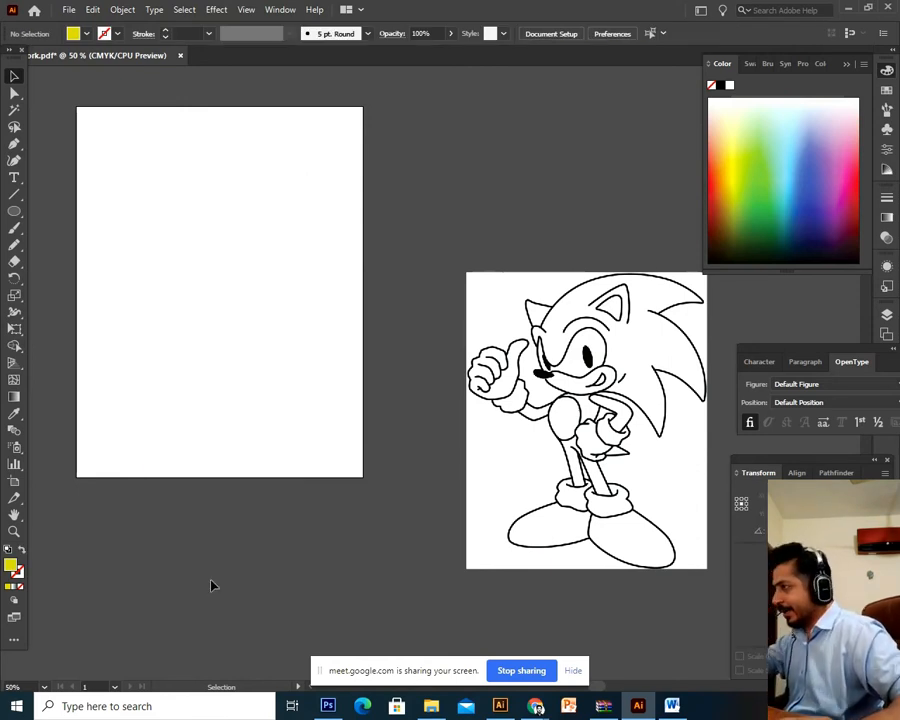
Step: Move the Sonic image onto the empty artboard, scale it down and place it near the artboard's centre
left_click_drag(494, 516, 197, 412)
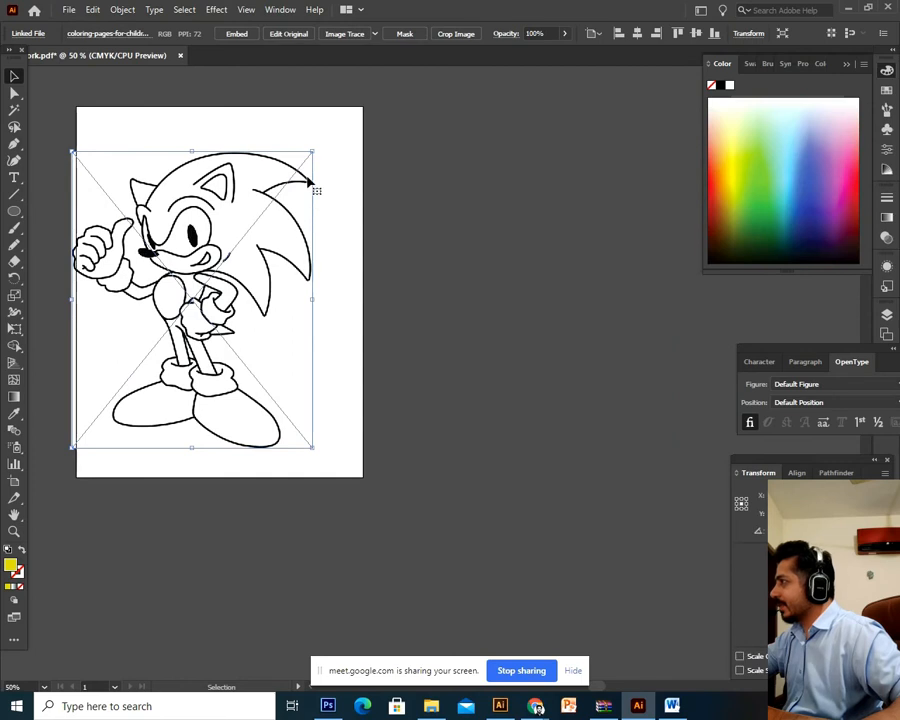
left_click_drag(313, 153, 271, 197)
left_click_drag(220, 344, 251, 344)
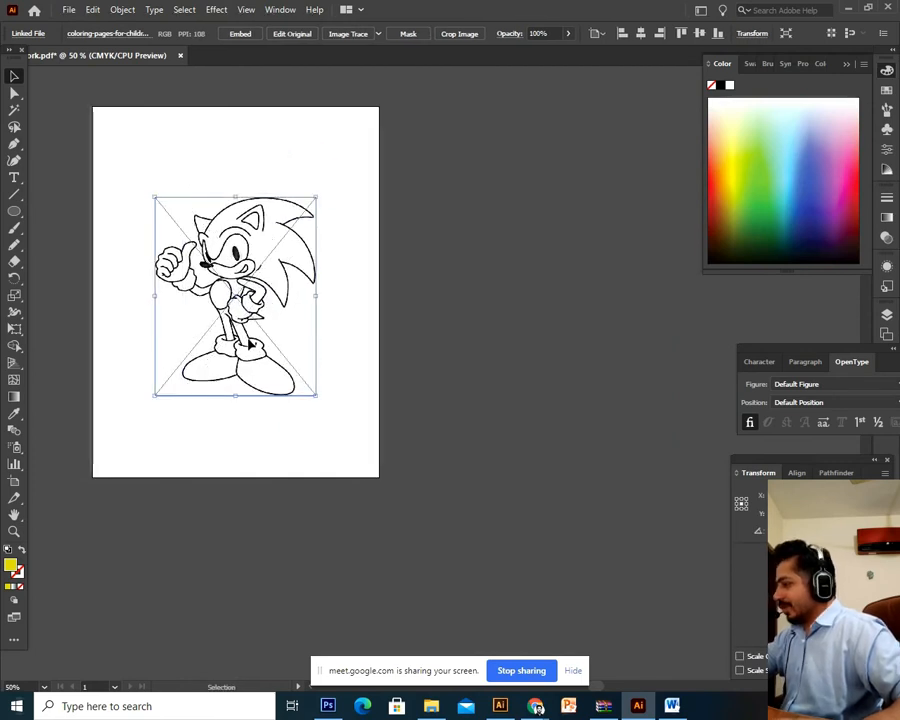
key("a")
left_click(482, 265)
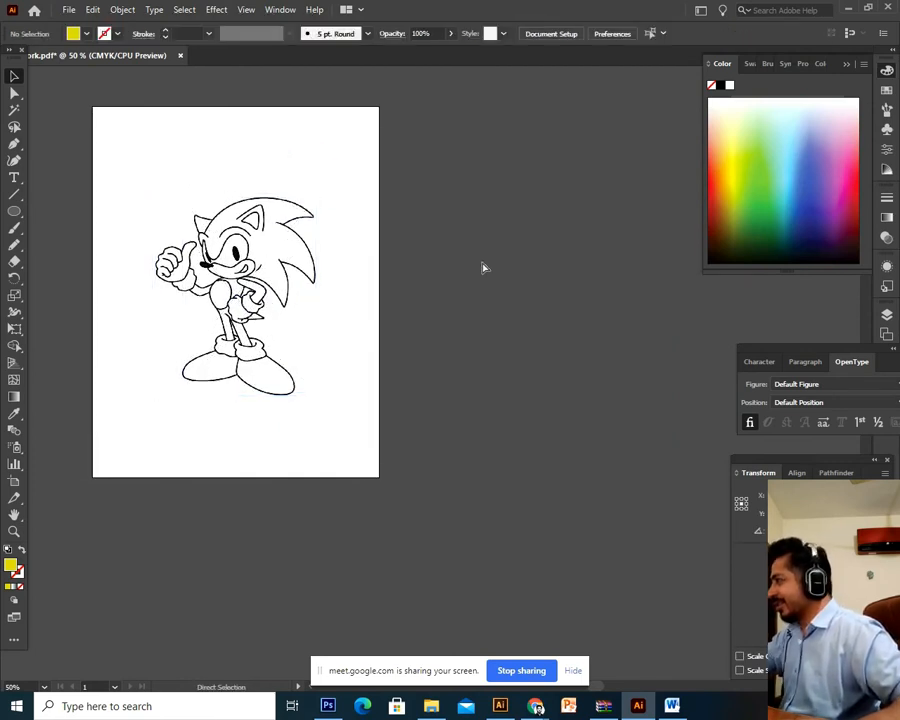
Step: Set up the Pen tool with no fill and a red stroke for tracing Sonic's shoes
key("ctrl+equal")
key("ctrl+equal")
key("ctrl+equal")
key("space")
left_click_drag(225, 299, 420, 351)
key("ctrl+equal")
key("ctrl+equal")
key("space")
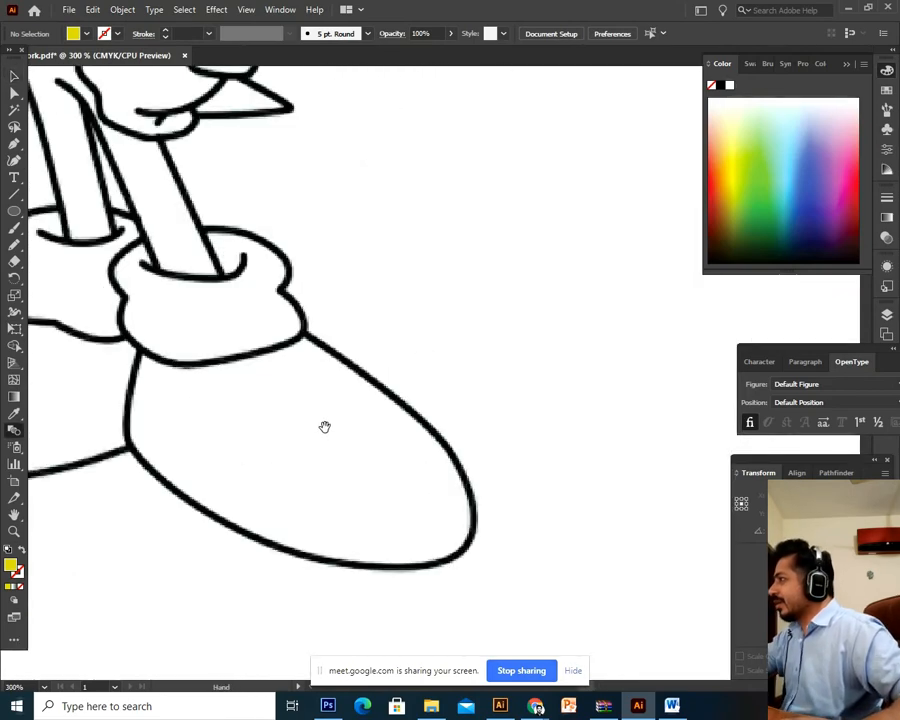
left_click_drag(213, 295, 425, 313)
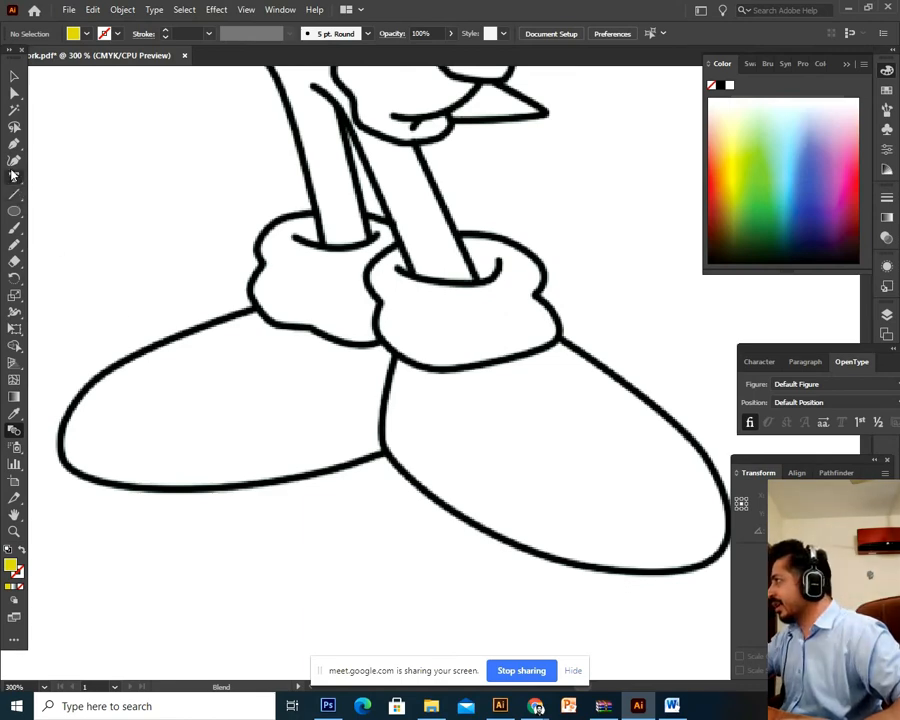
scroll(333, 307, "left", 1)
scroll(333, 307, "up", 1)
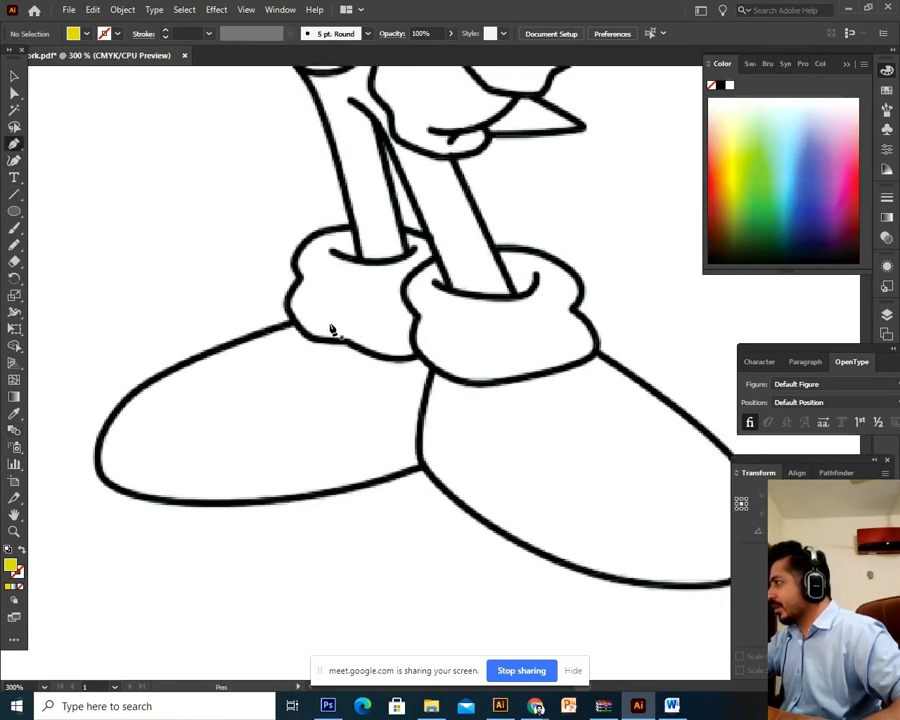
left_click(22, 551)
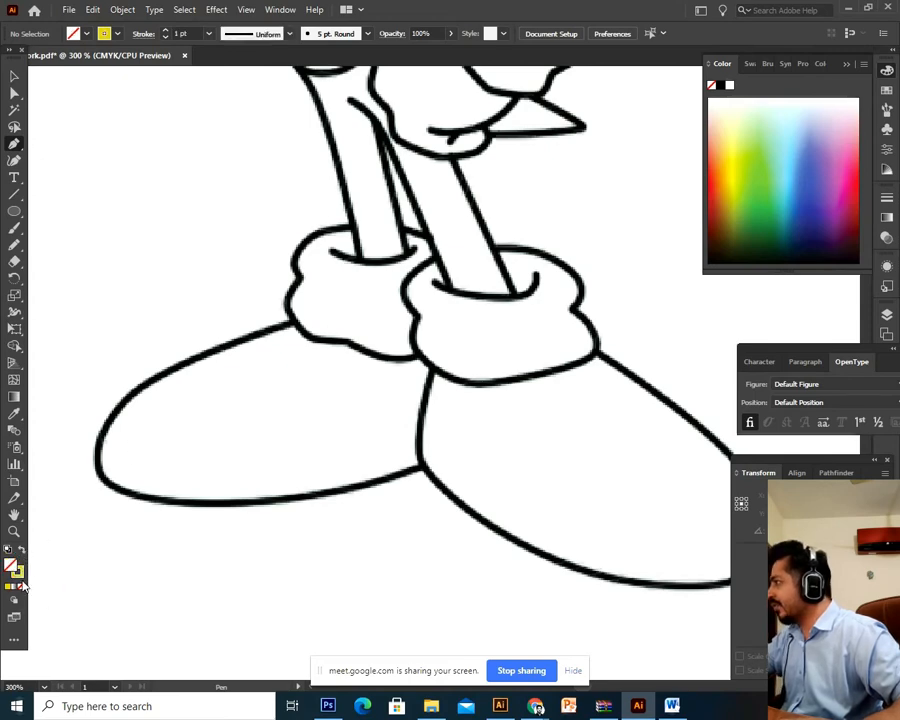
left_click(886, 109)
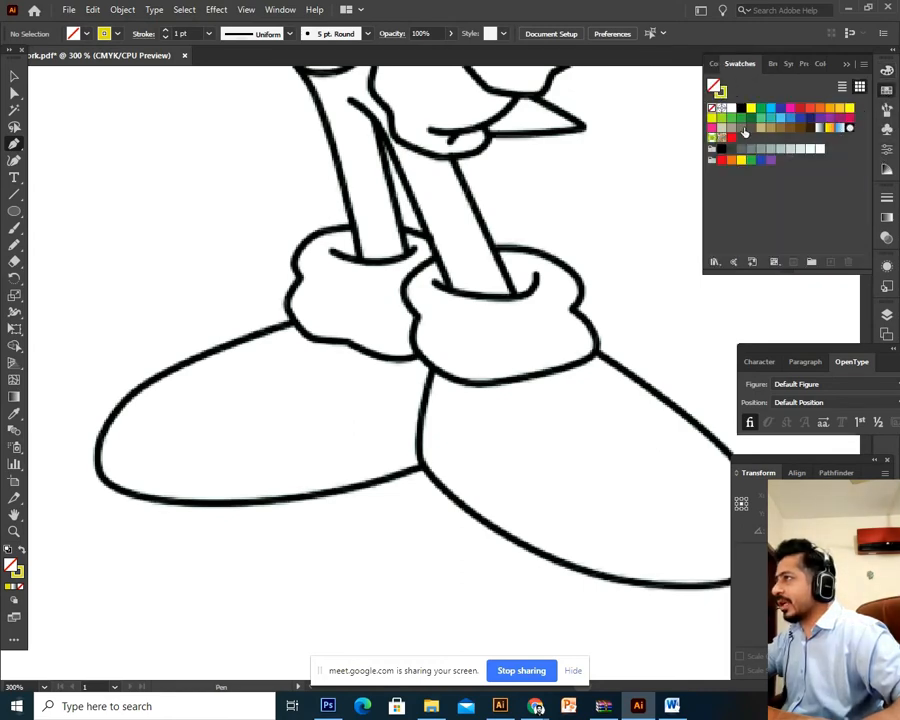
left_click(800, 109)
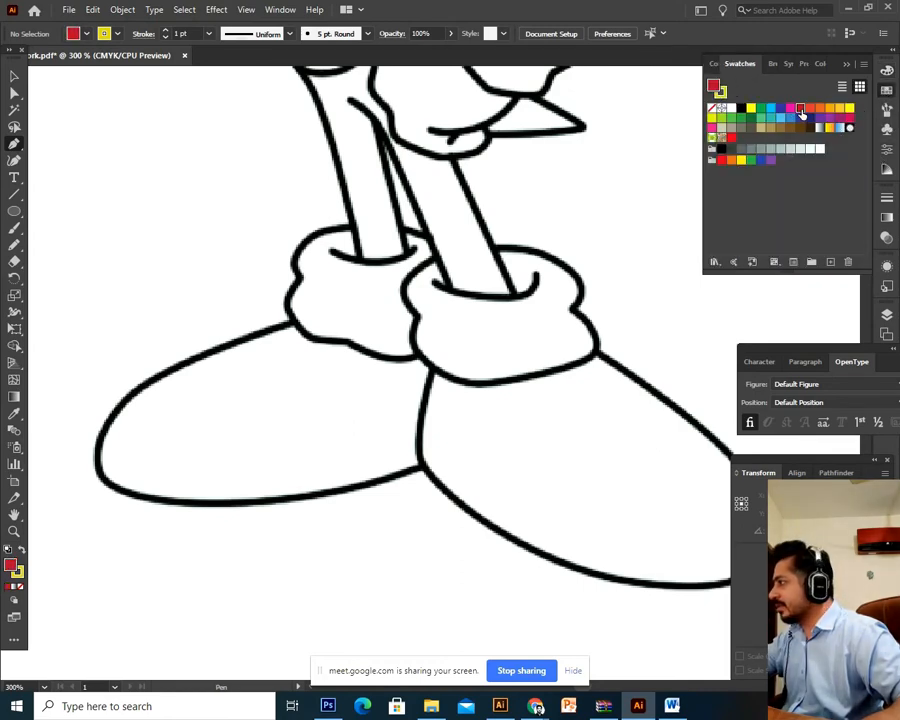
left_click(22, 551)
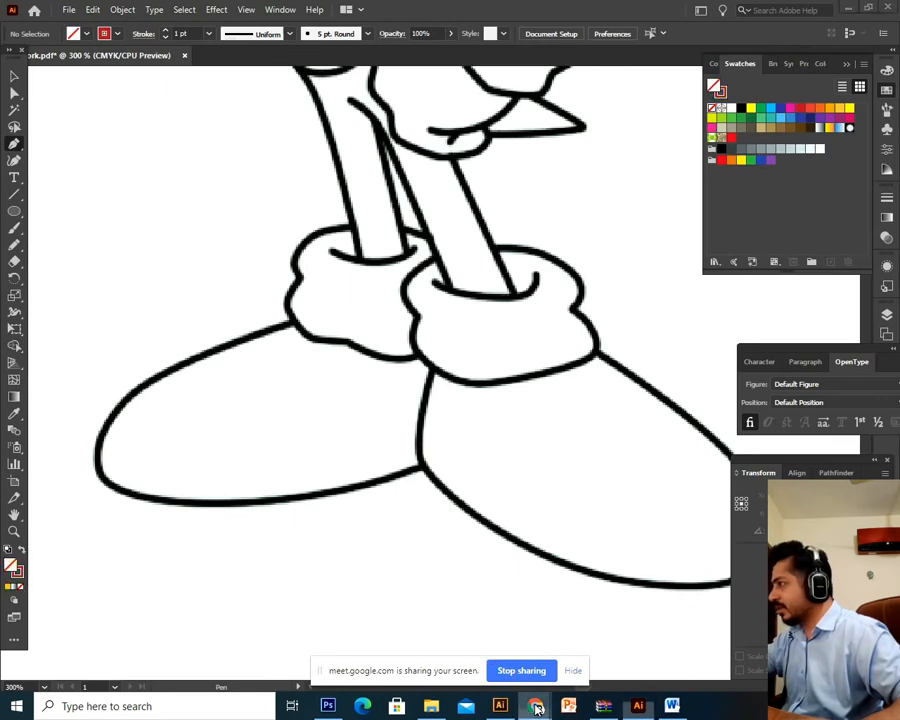
Step: Trace the left shoe as a closed Pen path, running its hidden edge behind the sock cuffs and the other shoe
mouse_move(536, 706)
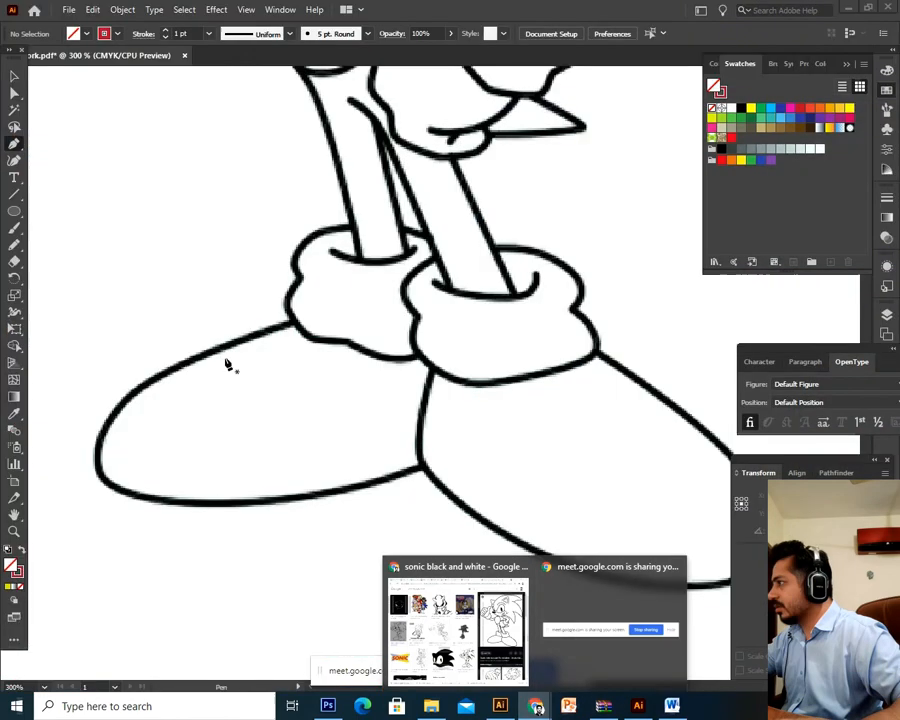
scroll(400, 350, "up", 3)
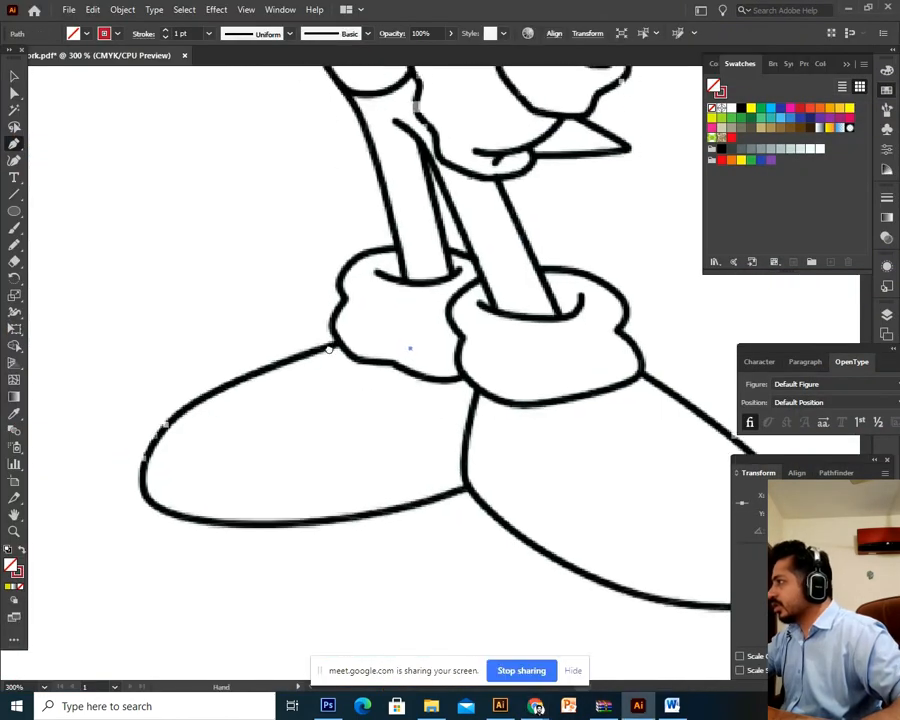
scroll(407, 353, "down", 1)
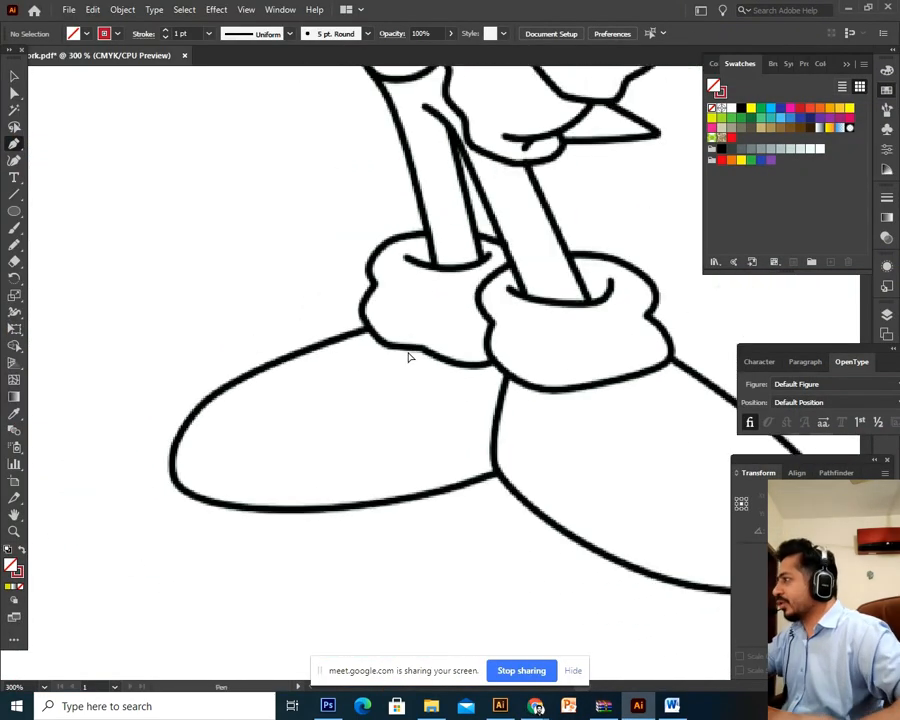
left_click(382, 319)
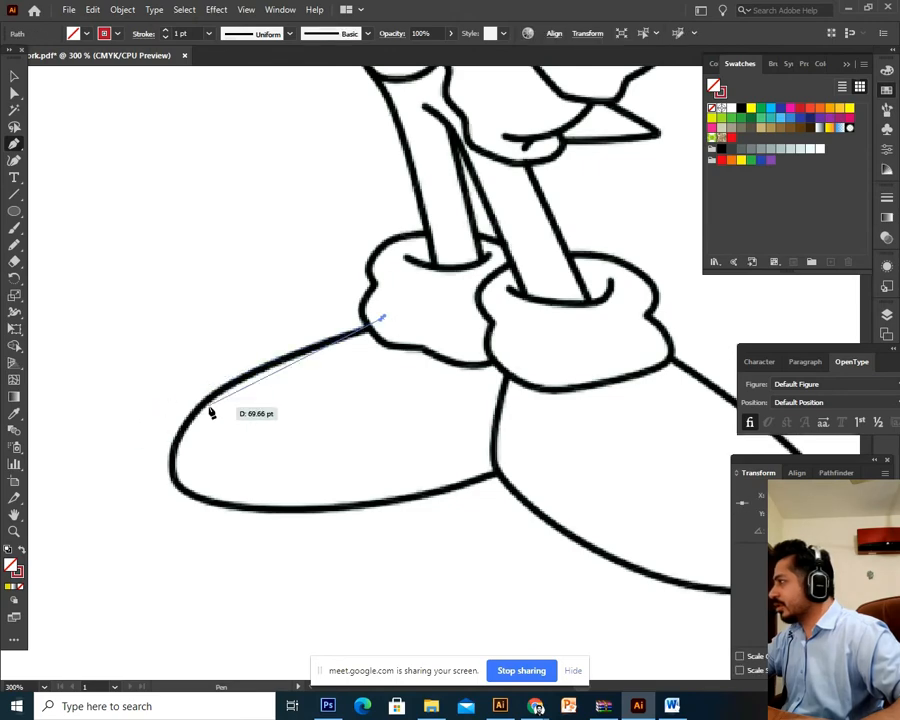
left_click_drag(184, 441, 171, 435)
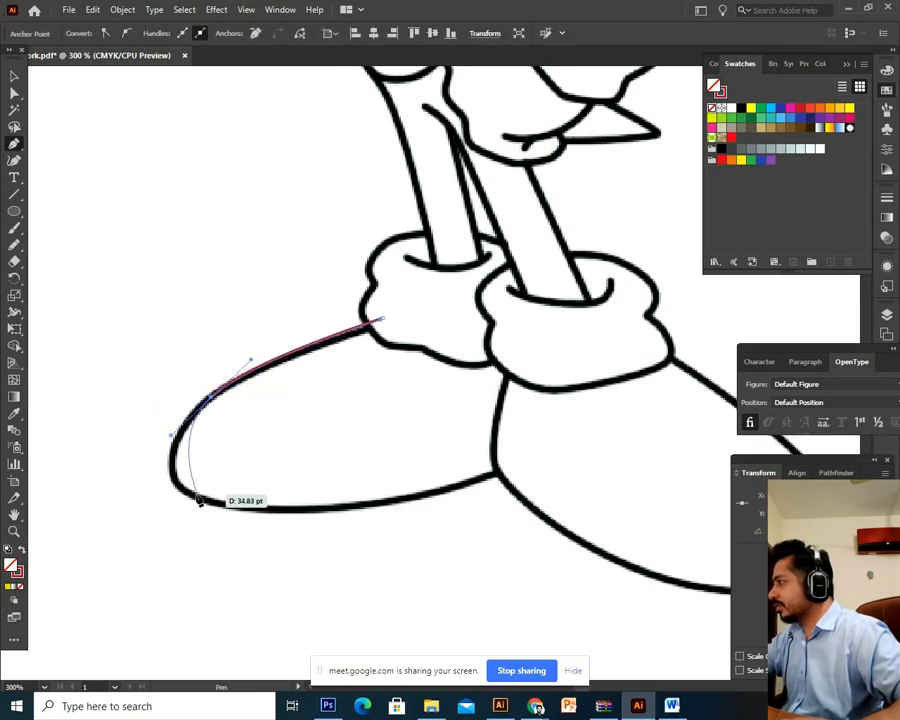
left_click_drag(194, 497, 348, 509)
left_click_drag(497, 471, 551, 438)
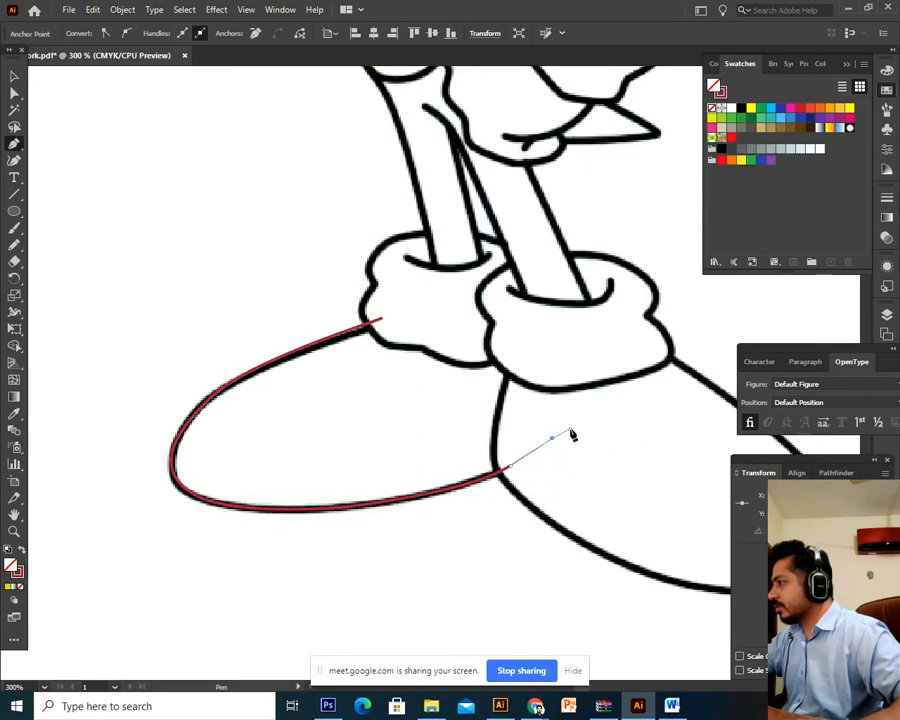
left_click(570, 429)
left_click(551, 378)
left_click(502, 346)
left_click(460, 334)
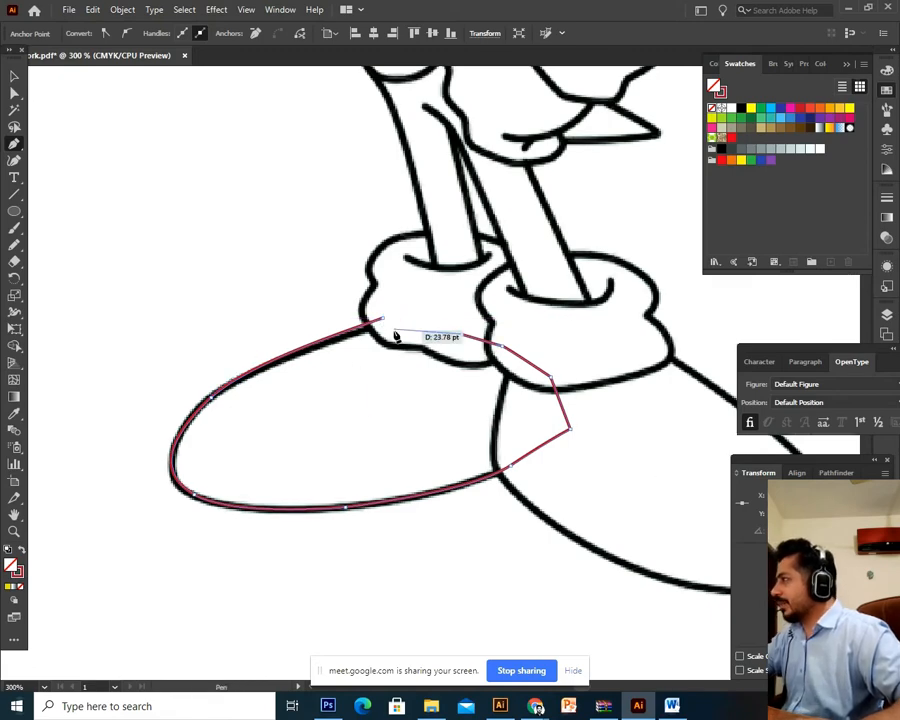
left_click(384, 325)
Step: Trace the left sock cuff as a closed Pen path that extends beneath the right cuff
left_click_drag(451, 421, 383, 437)
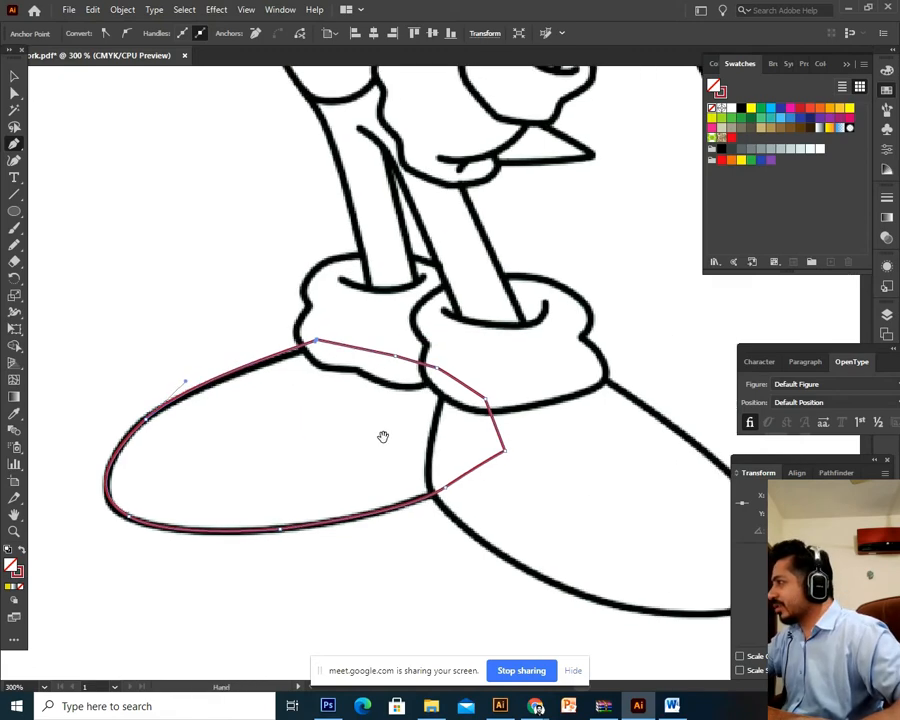
left_click(358, 372)
left_click(301, 351)
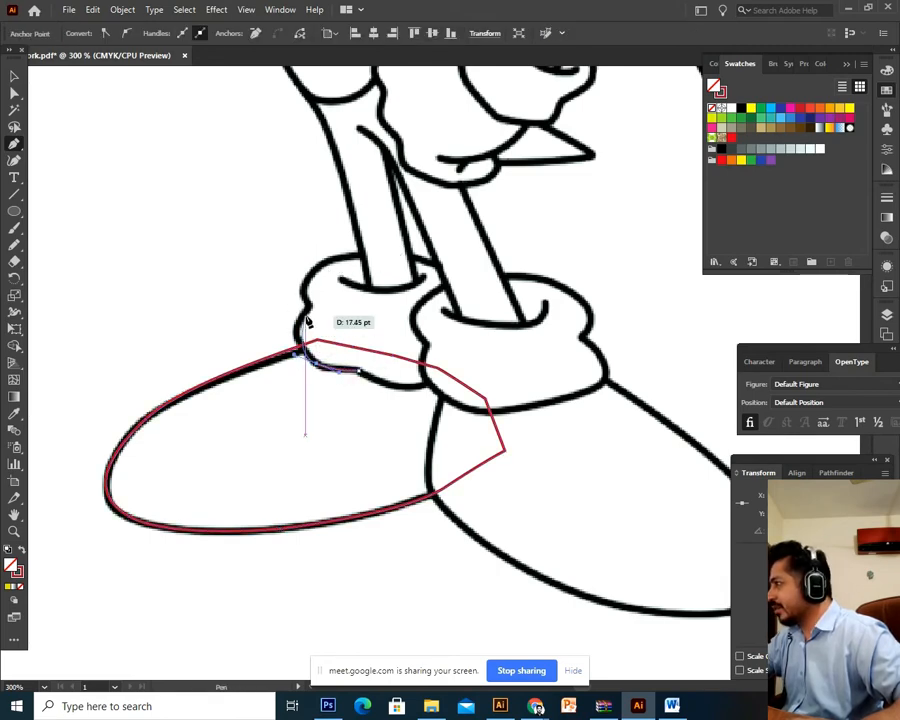
left_click(308, 311)
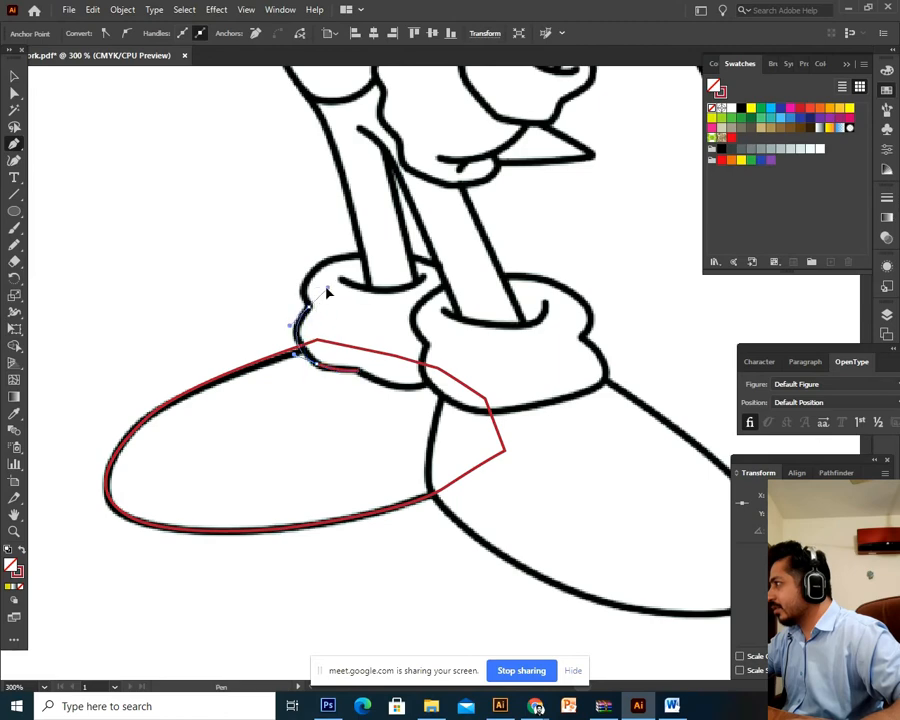
left_click(308, 304)
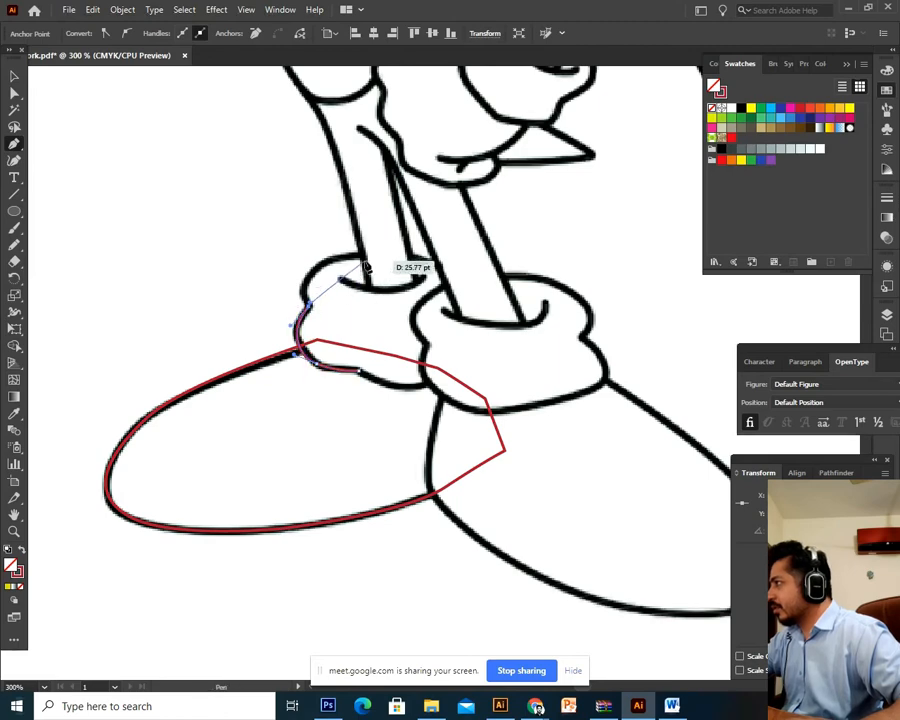
left_click_drag(436, 258, 437, 258)
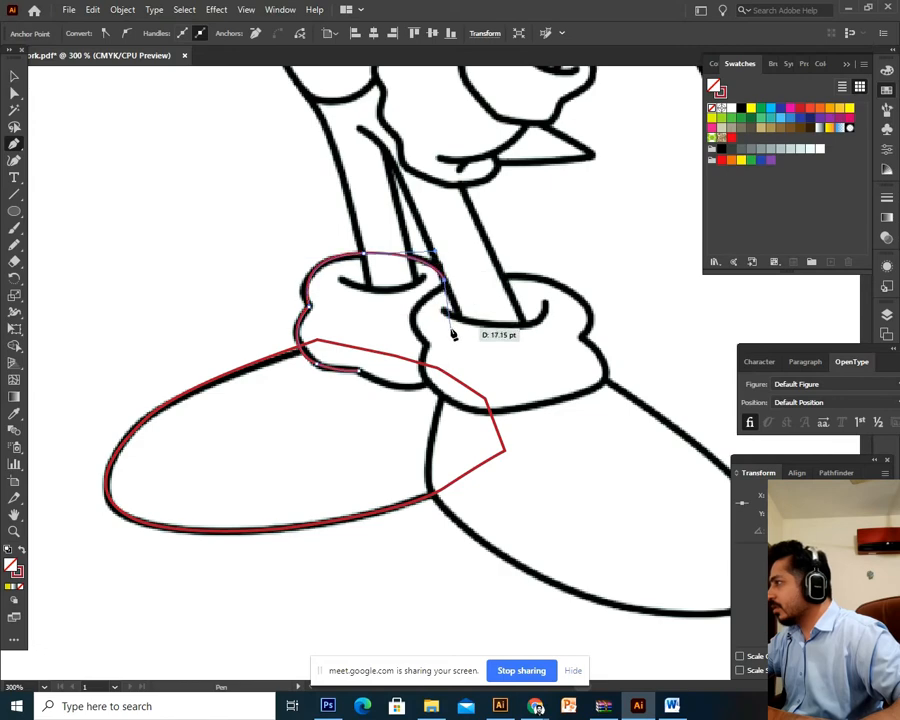
left_click(452, 363)
left_click_drag(320, 366, 327, 354)
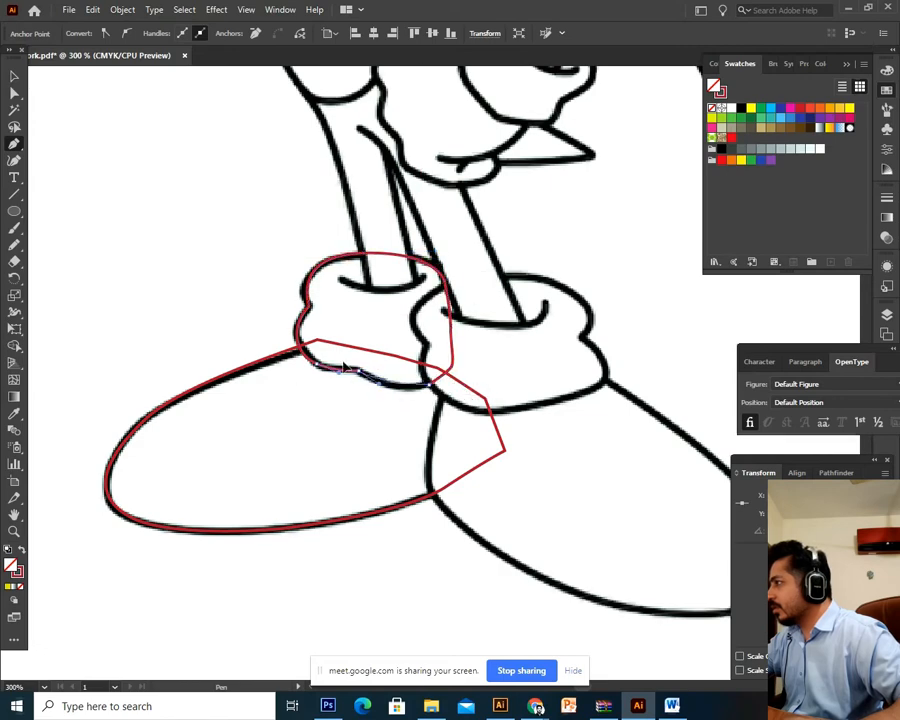
Step: Trace the right sock cuff as a closed Pen path following its wavy outline
left_click_drag(562, 367, 452, 397)
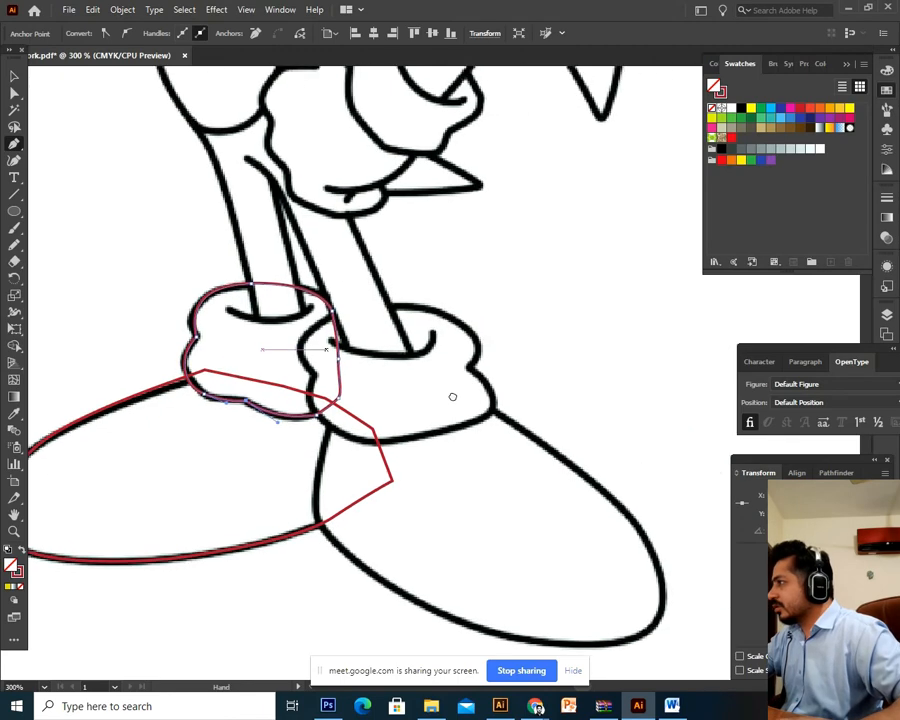
left_click(470, 370)
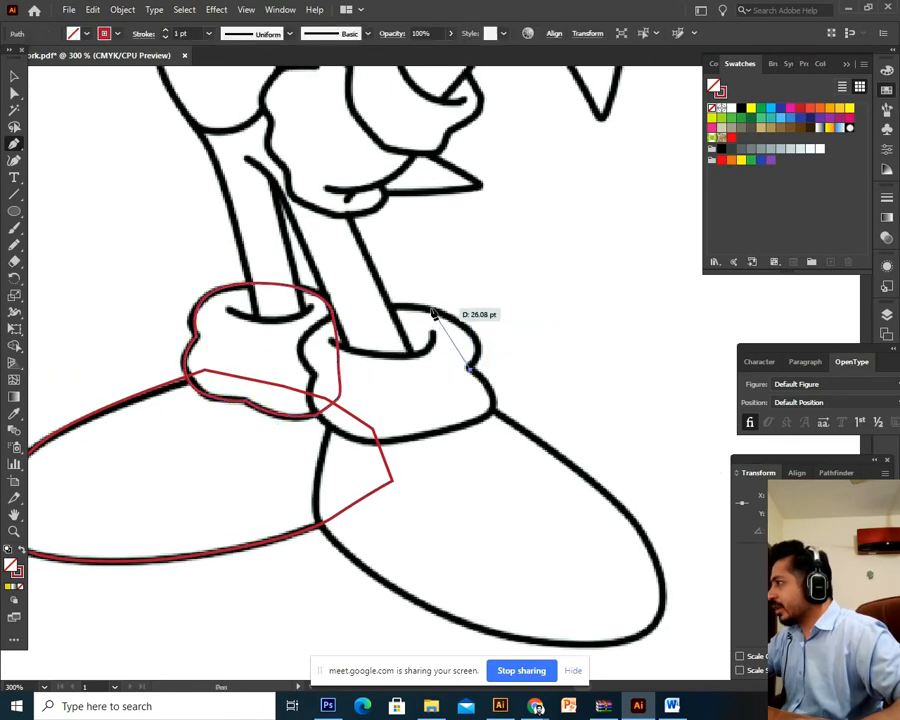
mouse_move(421, 307)
left_mouse_down()
mouse_move(339, 310)
mouse_move(330, 292)
mouse_move(305, 320)
mouse_move(300, 348)
mouse_move(310, 340)
mouse_move(310, 377)
left_mouse_up()
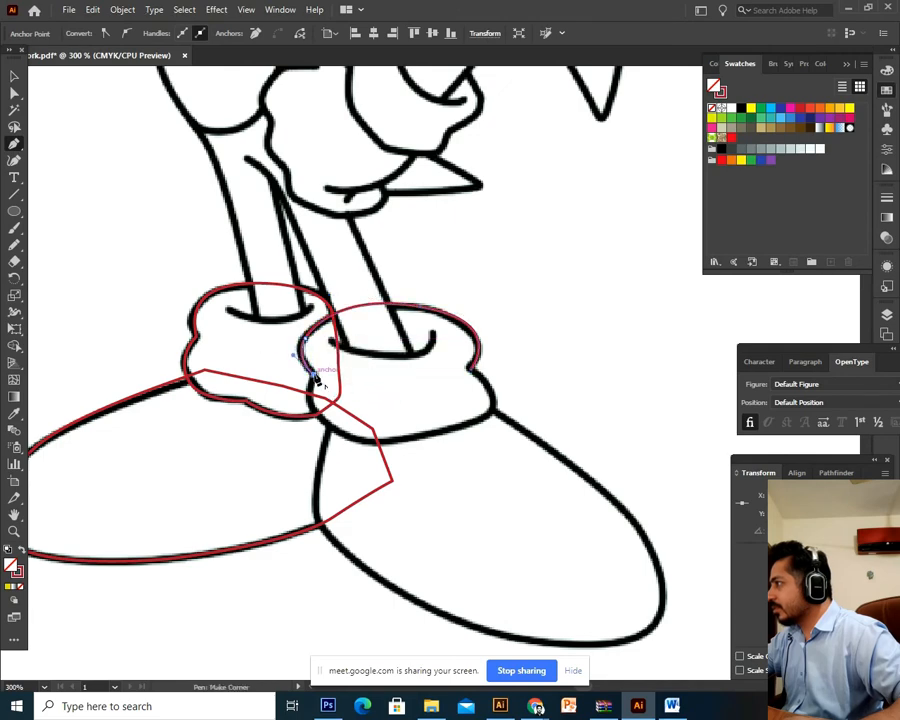
left_click_drag(327, 427, 340, 440)
mouse_move(425, 437)
left_mouse_down()
mouse_move(466, 436)
mouse_move(414, 444)
mouse_move(425, 437)
left_mouse_up()
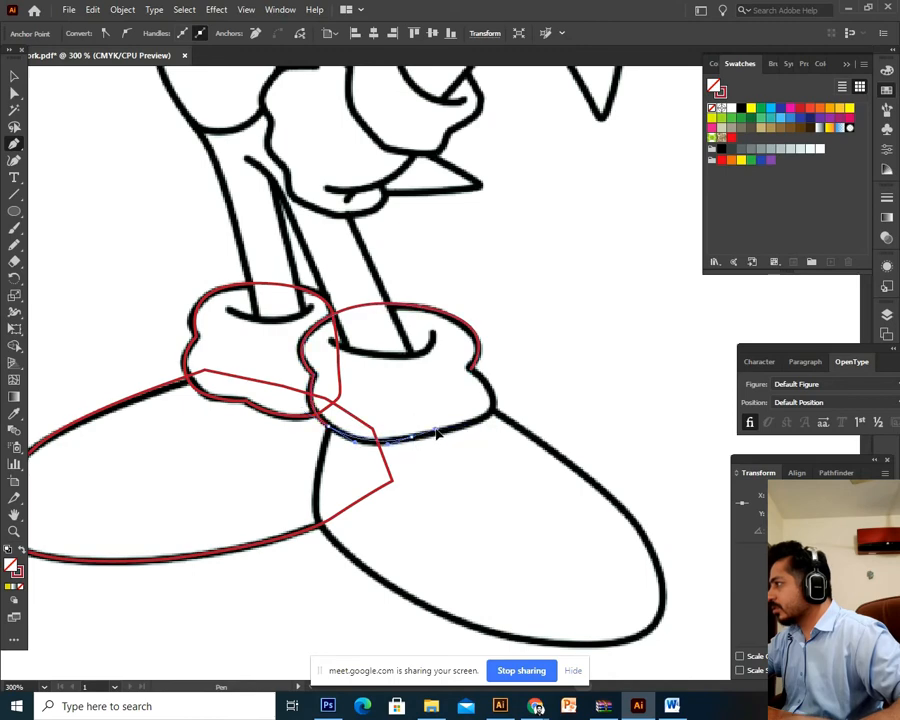
left_click_drag(489, 414, 490, 416)
left_click_drag(472, 370, 449, 366)
Step: Finish the right sock cuff path along its lower edge and close it around the cuff's outer corner
left_click_drag(528, 470, 500, 404)
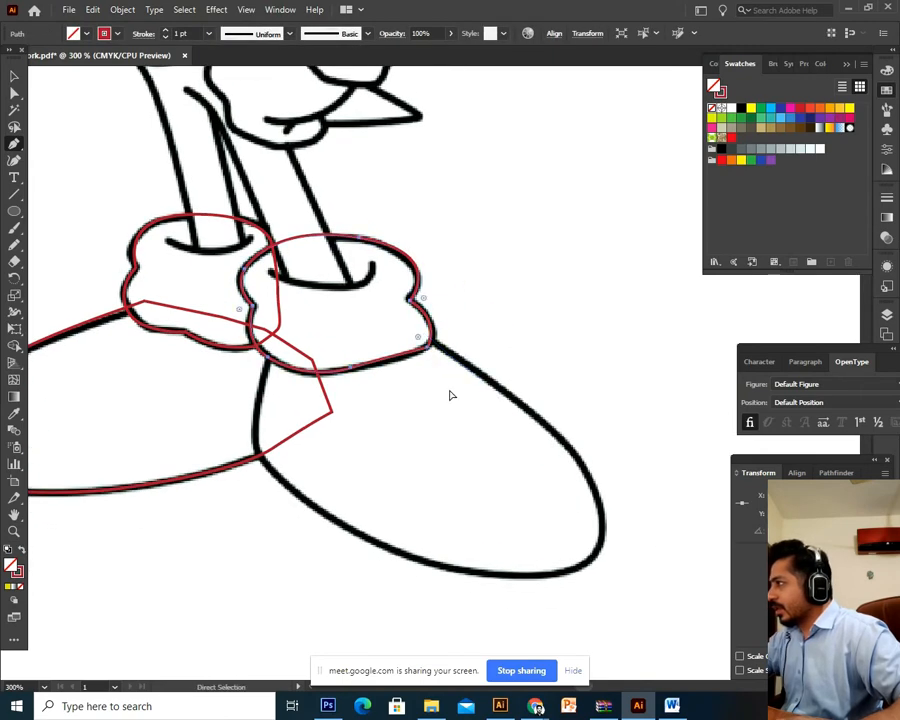
left_click_drag(341, 327, 411, 382)
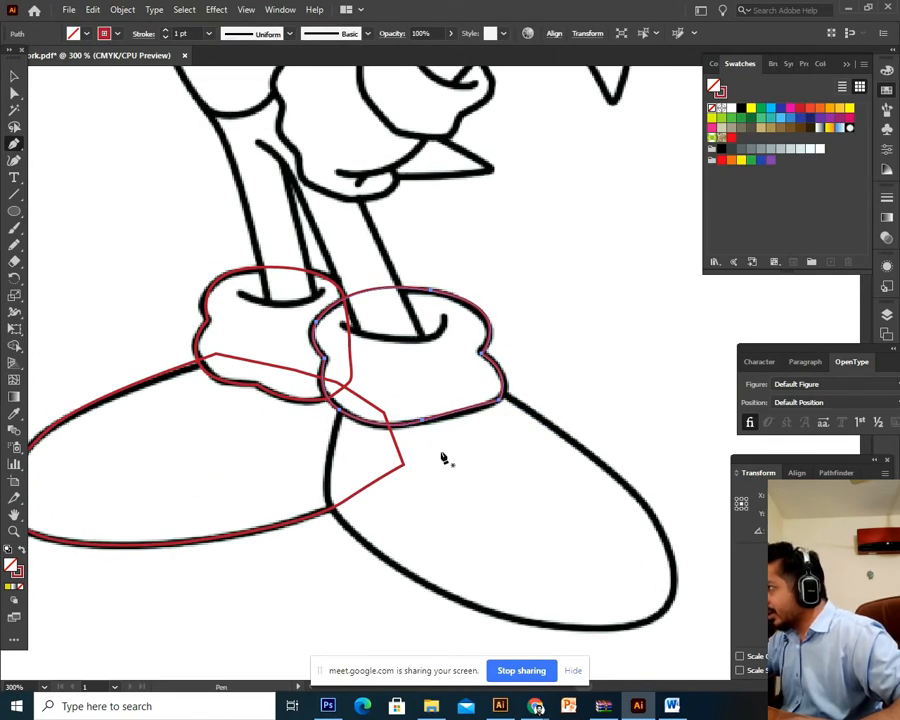
left_click_drag(152, 452, 277, 434)
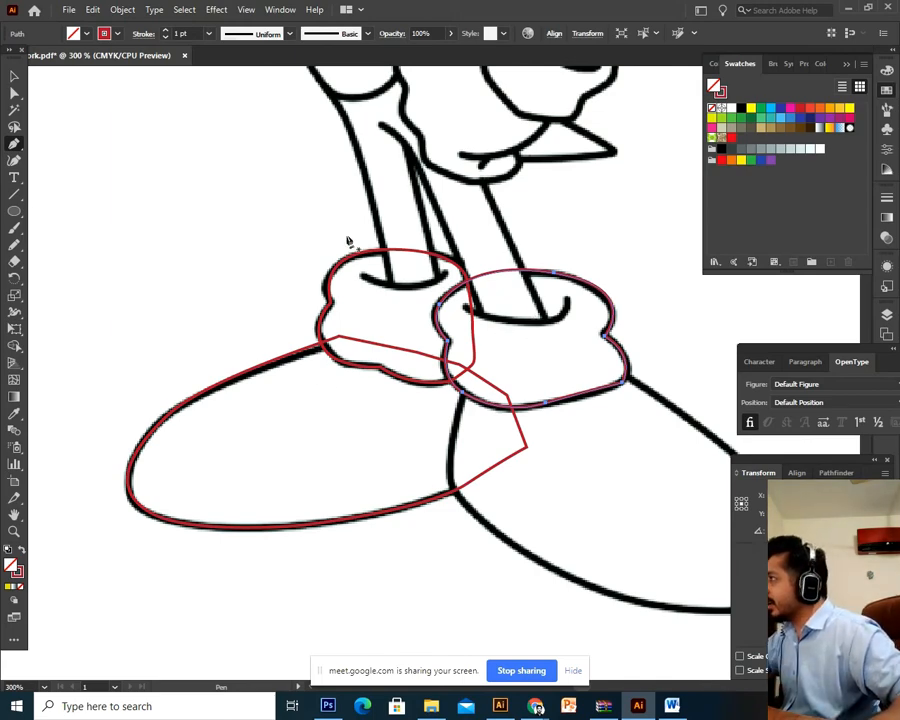
Step: Try a dark blue fill on the left shoe and a yellow fill on the left sock cuff
left_click(15, 77)
left_click(226, 383)
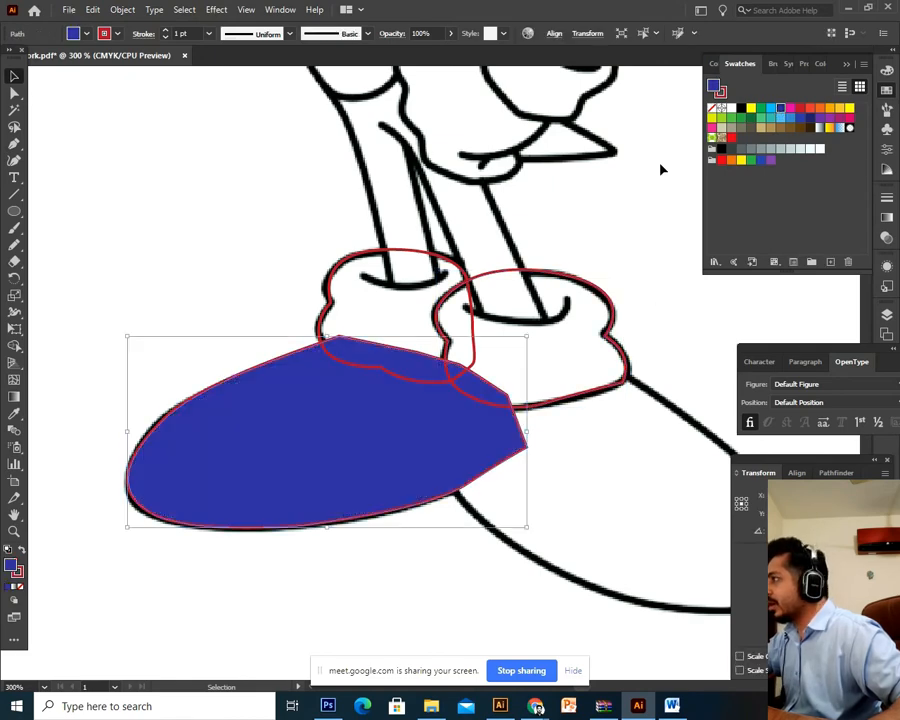
left_click(352, 262)
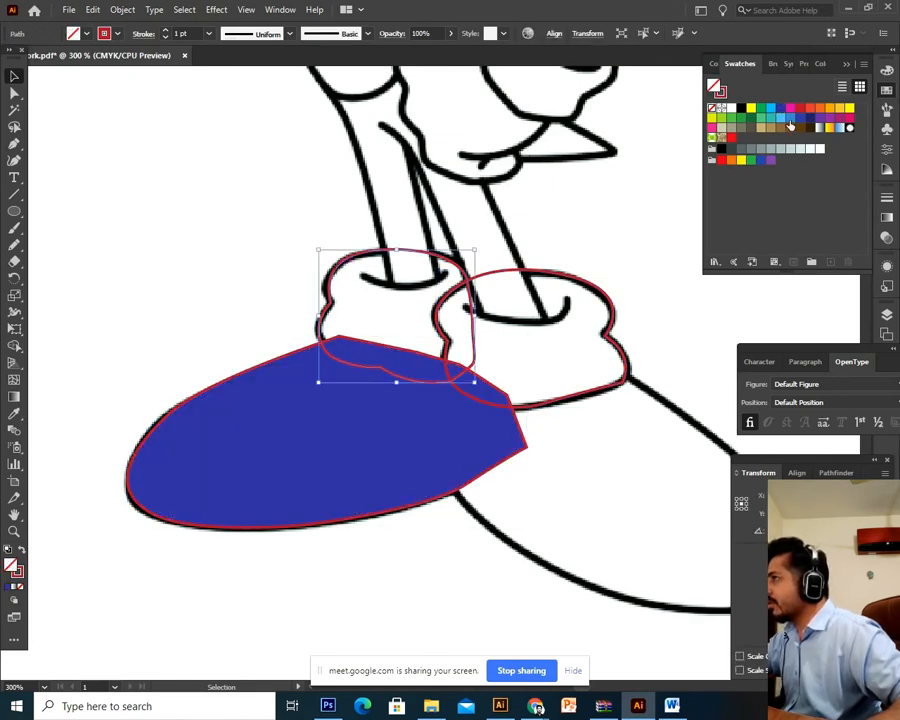
left_click(750, 108)
left_click(533, 212)
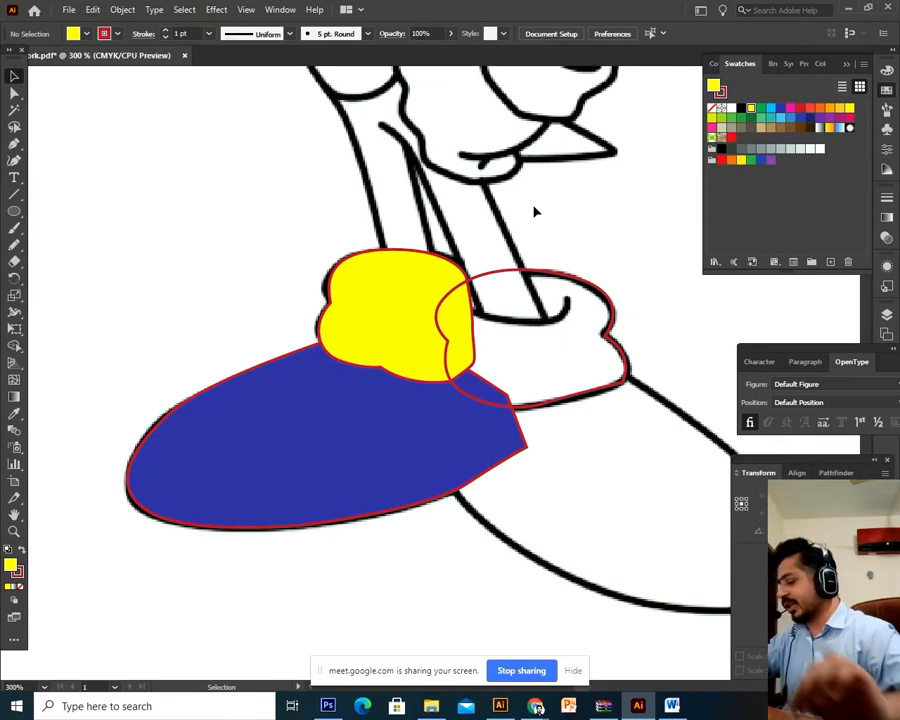
key("ctrl+z")
key("ctrl+z")
left_click(231, 293)
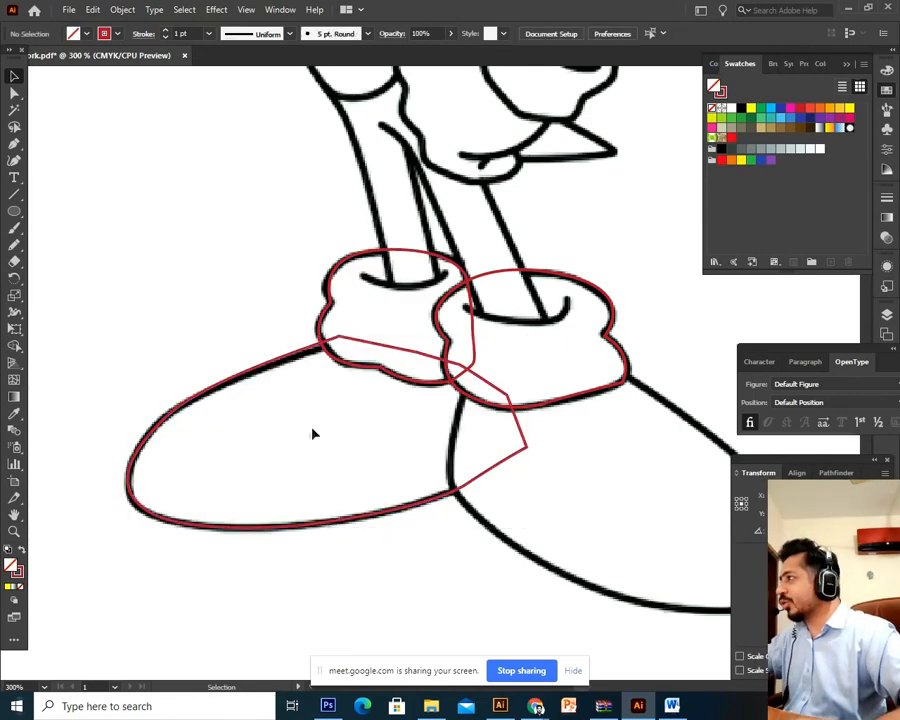
Step: Start a Pen path for the right shoe at the cuff's outer corner, following the upper edge and curving around the toe
left_click_drag(505, 608, 336, 556)
left_click_drag(257, 415, 415, 445)
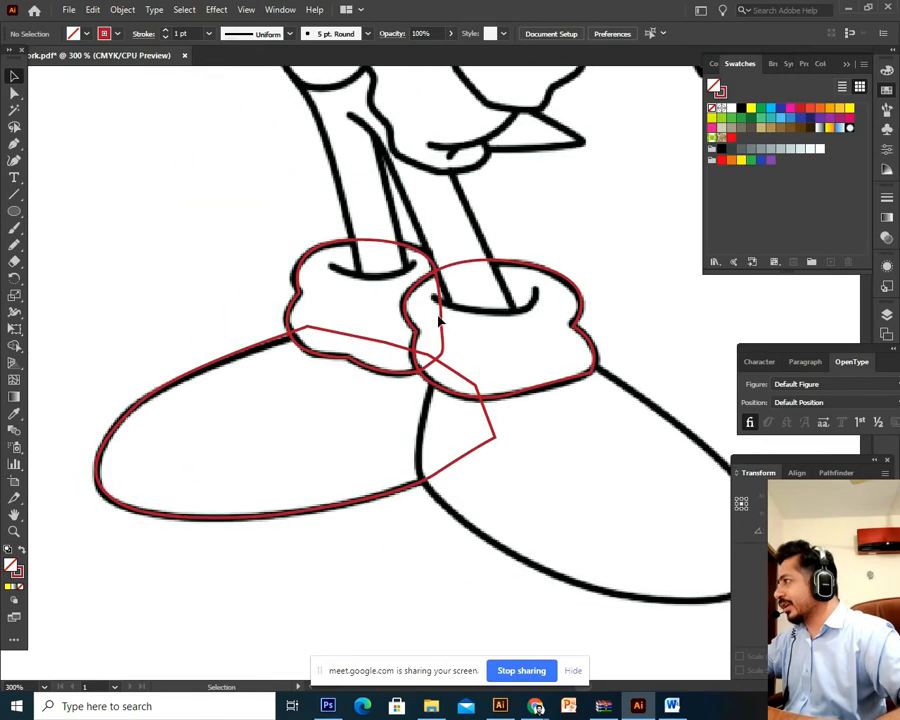
left_click(406, 490)
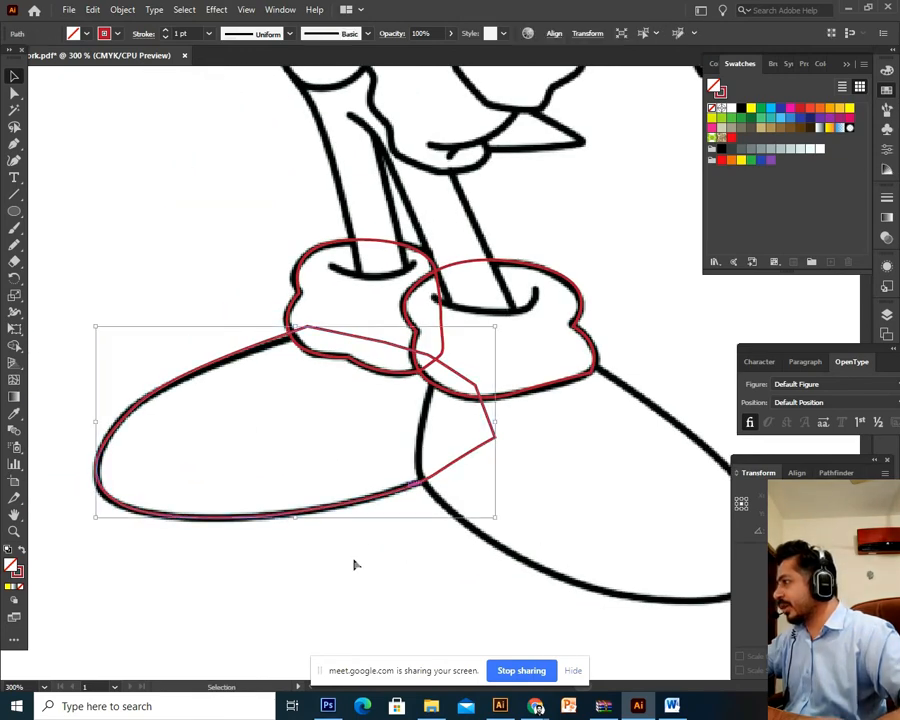
left_click_drag(355, 563, 150, 578)
left_click(386, 389)
left_click(497, 441)
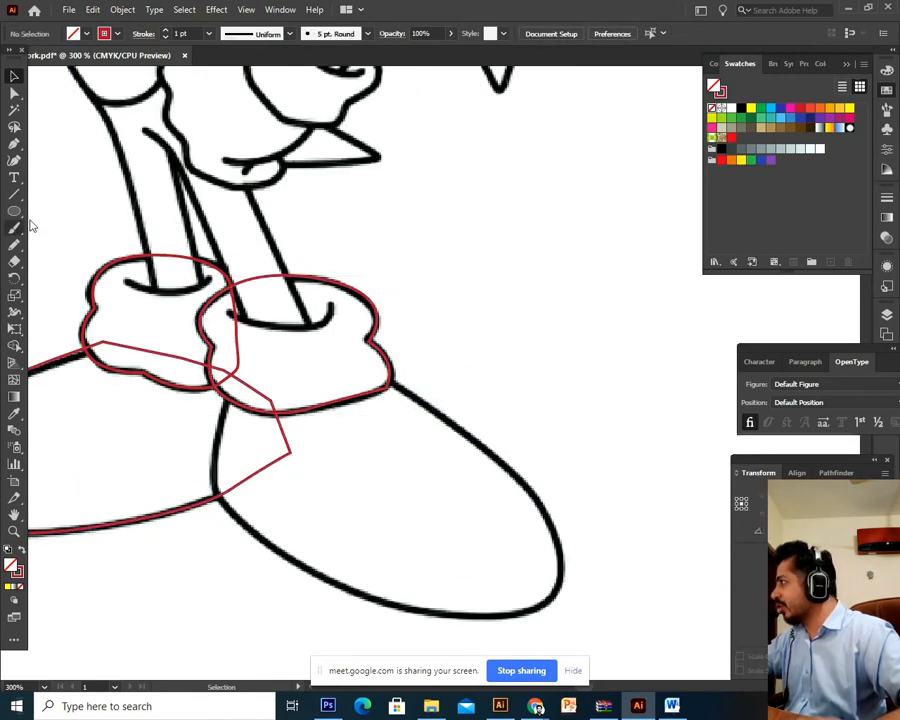
left_click(14, 143)
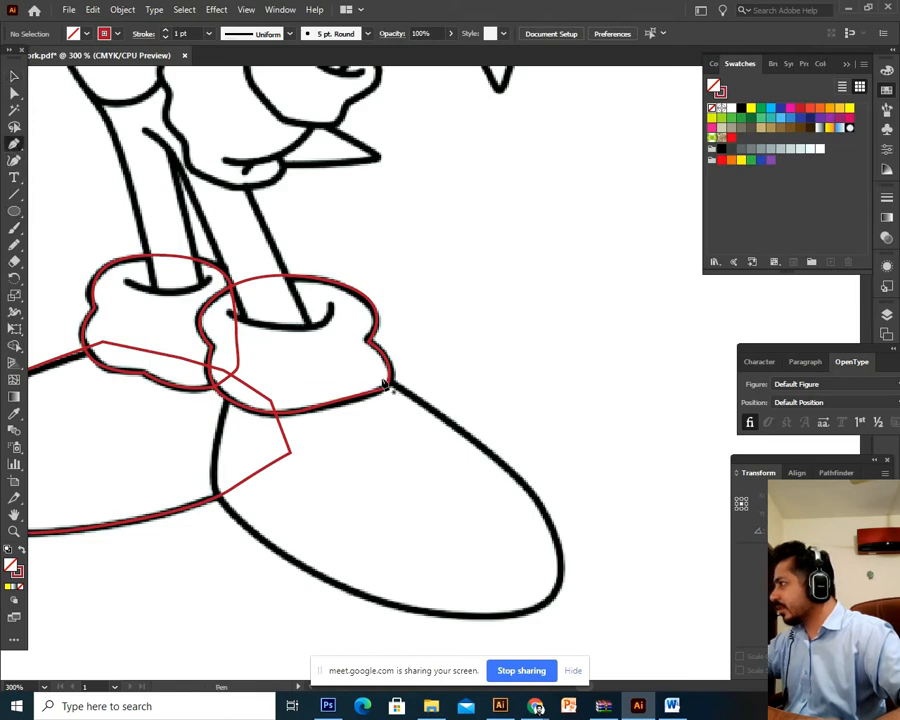
left_click(383, 386)
left_click(520, 484)
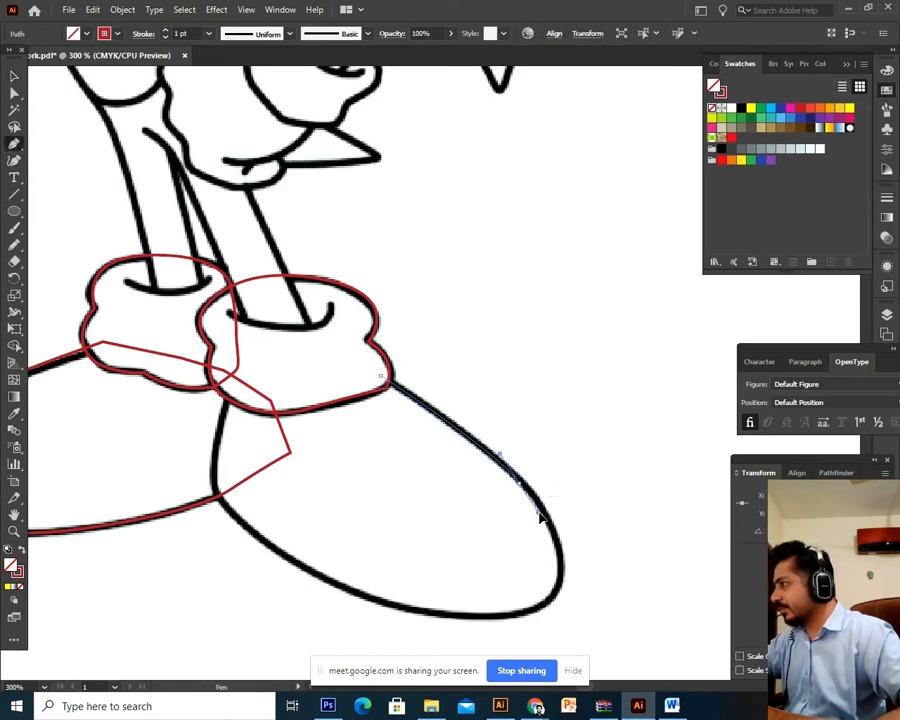
scroll(560, 514, "down", 3)
left_click_drag(553, 563, 503, 598)
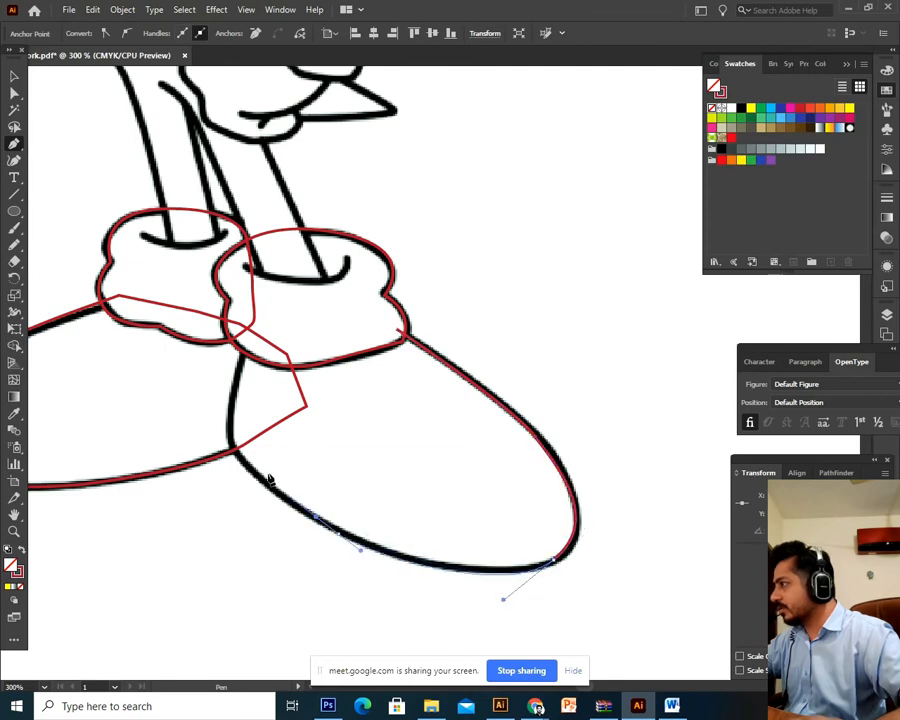
Step: Complete the right shoe path up its inner side and close it with a hidden edge beneath the right sock cuff
left_click_drag(232, 452, 250, 349)
left_click(250, 345)
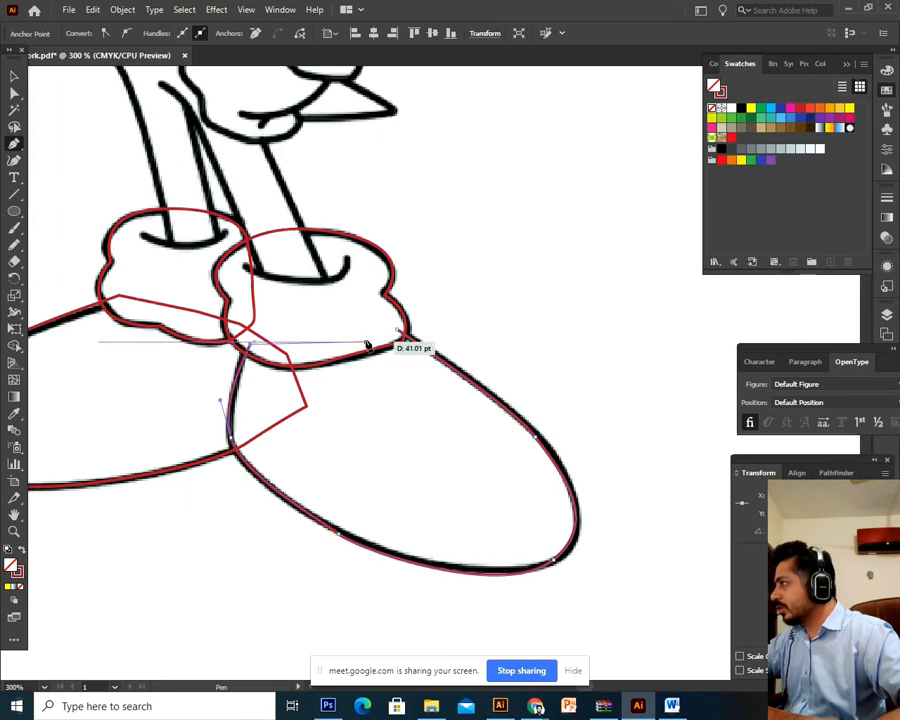
left_click(366, 341)
left_click(397, 330)
left_click(14, 76)
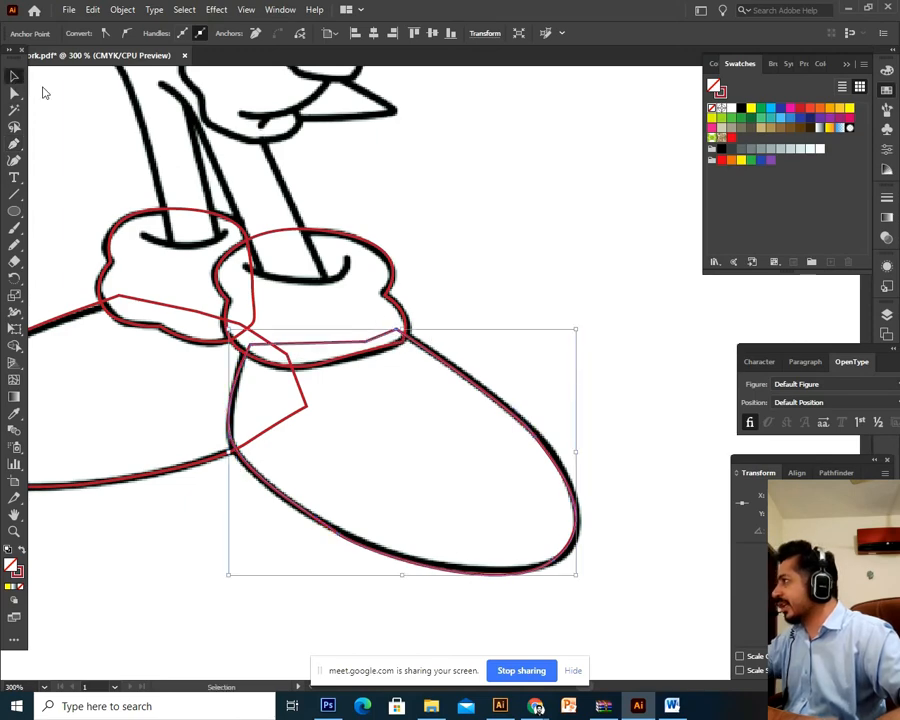
left_click(603, 267)
Step: Move all four traced shoe and sock cuff paths together to the empty area below the original drawing
key("ctrl+minus")
left_click_drag(466, 446, 495, 427)
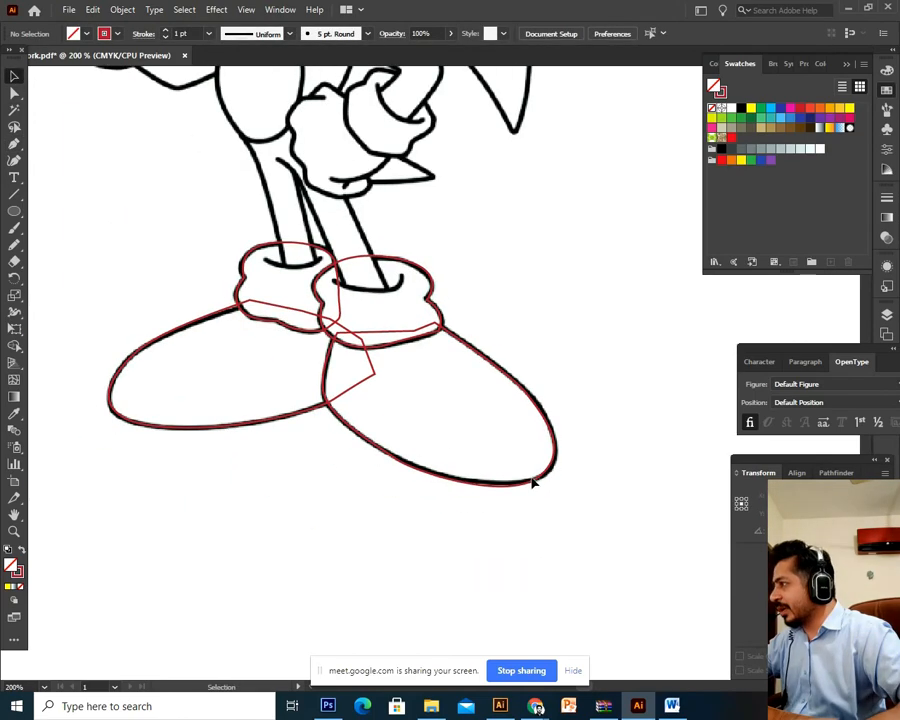
left_click(436, 486)
left_click(201, 427)
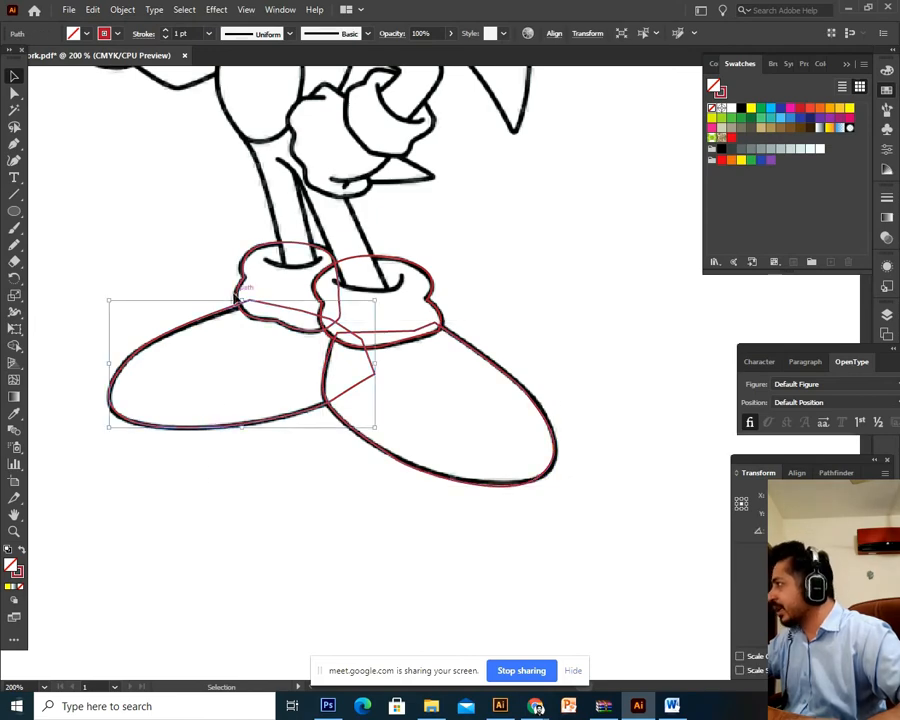
left_click(243, 269)
left_click(490, 299)
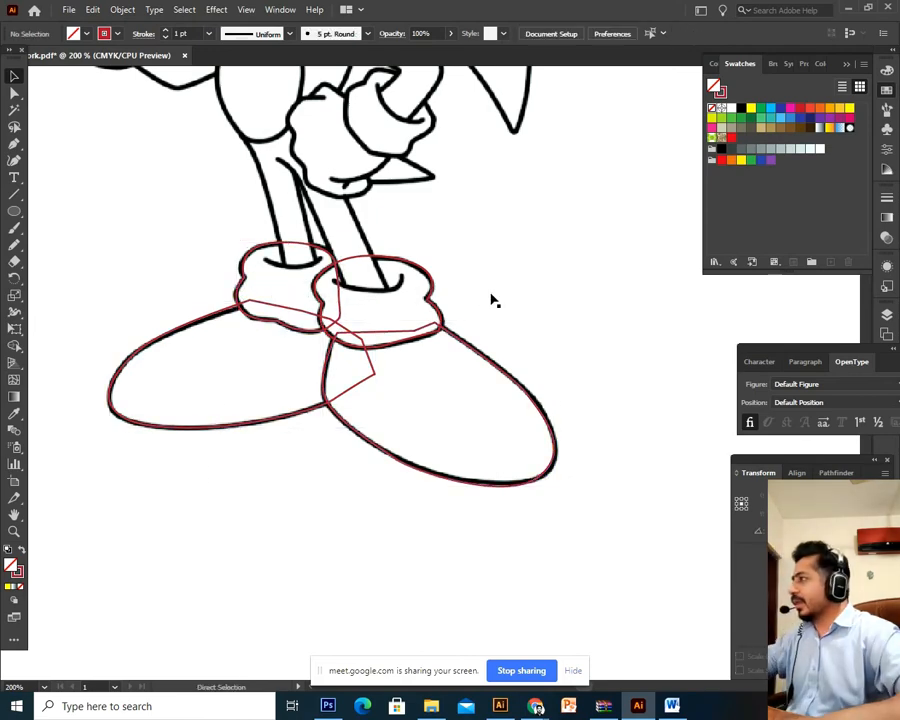
key("ctrl+minus")
left_click_drag(530, 394, 526, 369)
left_click_drag(566, 254, 145, 465)
scroll(444, 370, "down", 1)
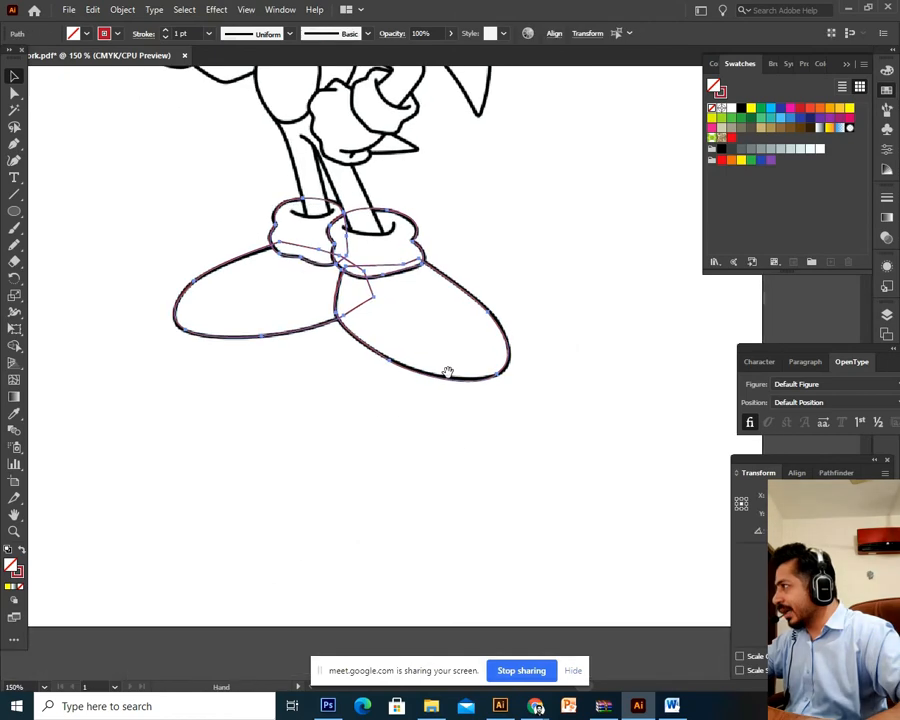
left_click_drag(422, 376, 438, 577)
left_click(573, 486)
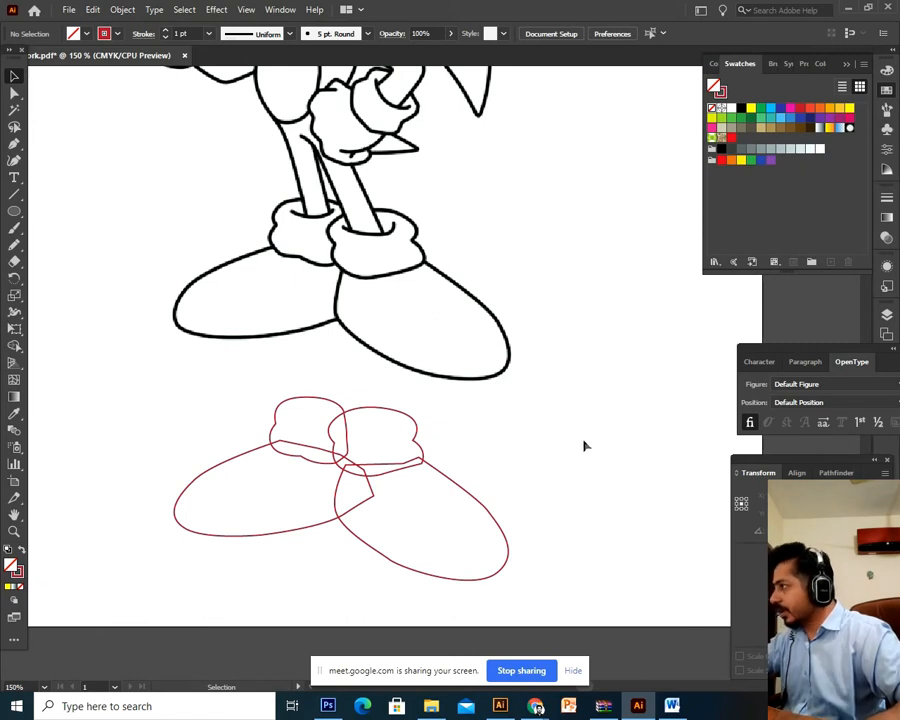
Step: Give the moved shoe and sock cuff shapes a white fill and a black stroke
left_click_drag(588, 425, 161, 589)
left_click(143, 528)
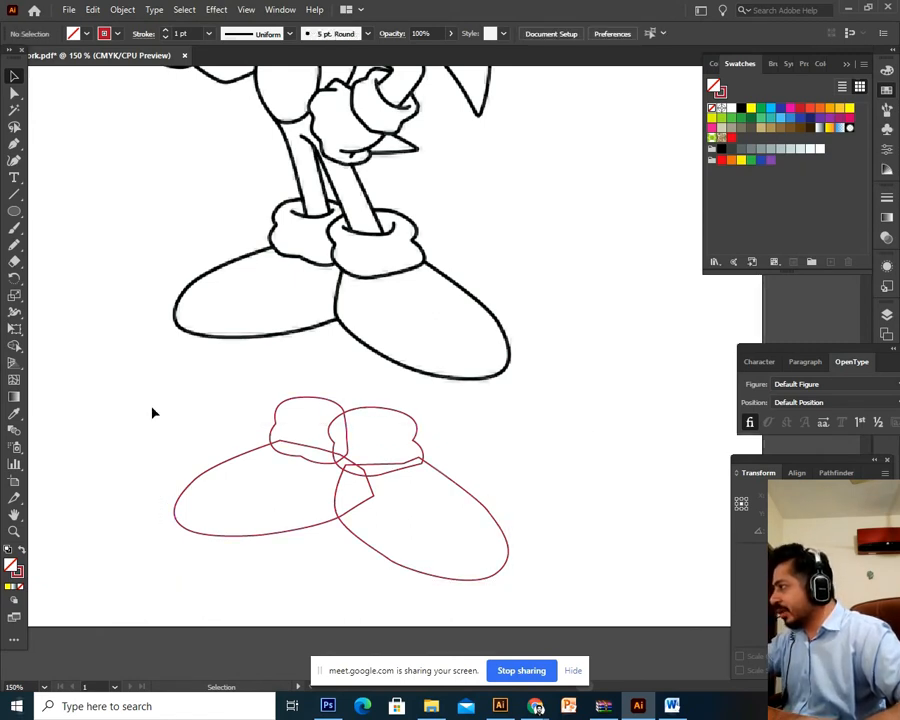
left_click_drag(153, 408, 549, 593)
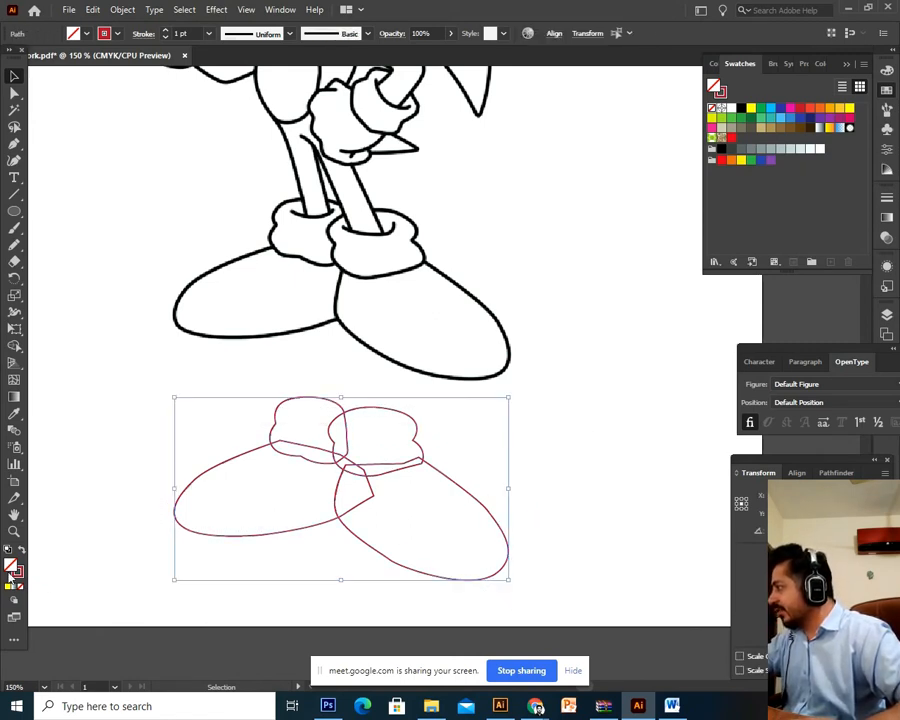
left_click(731, 107)
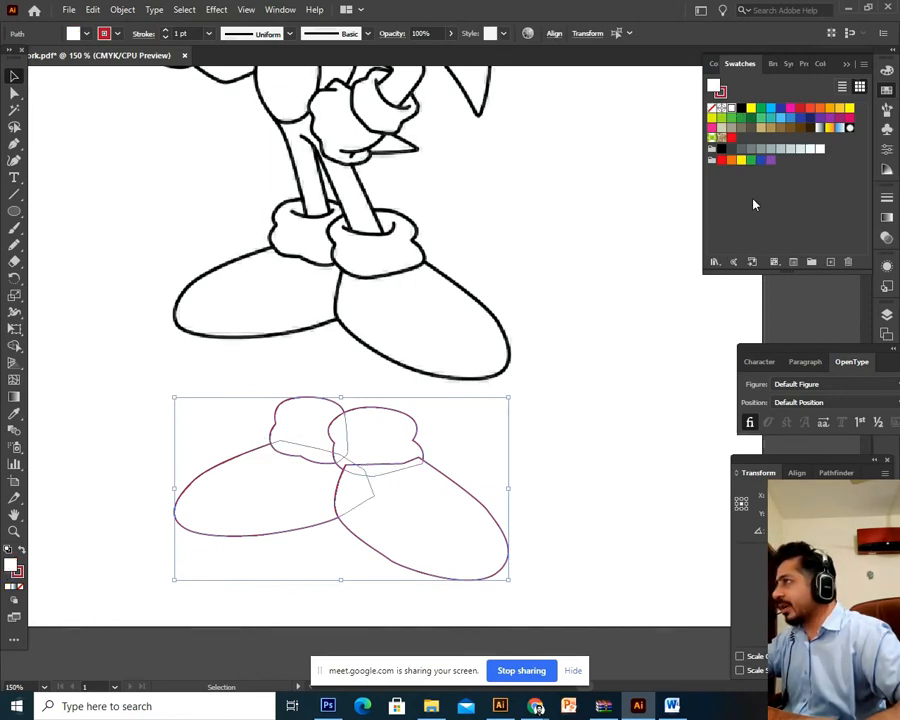
left_click(17, 572)
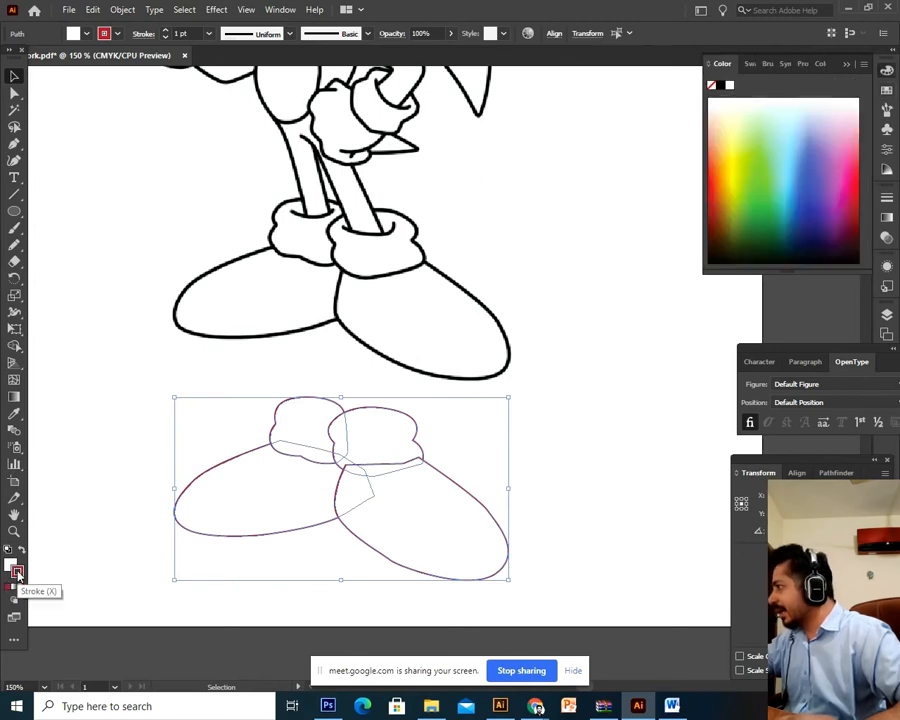
left_click(727, 85)
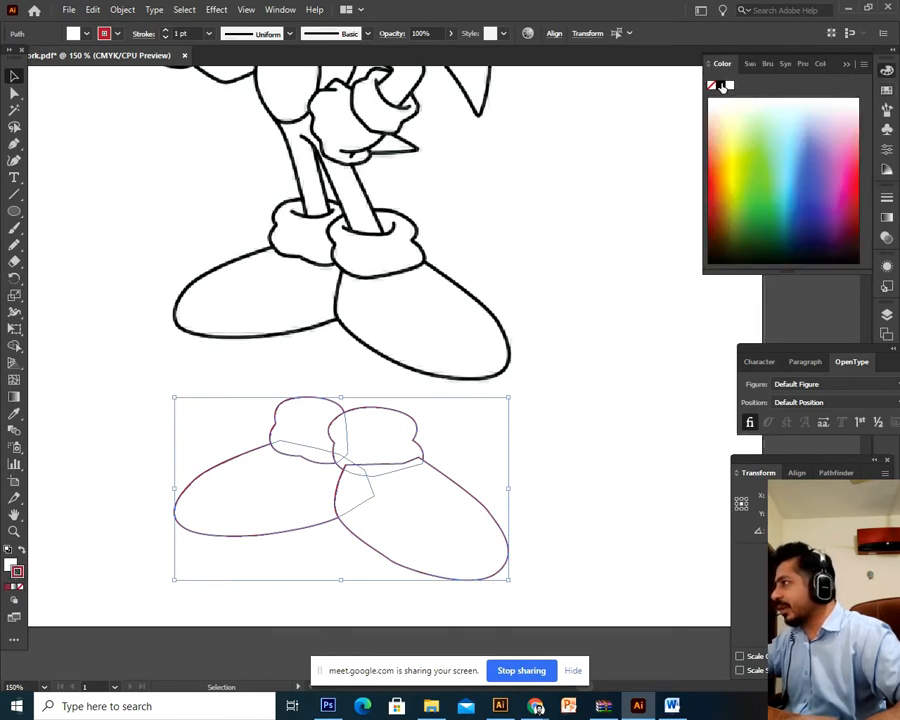
left_click(578, 480)
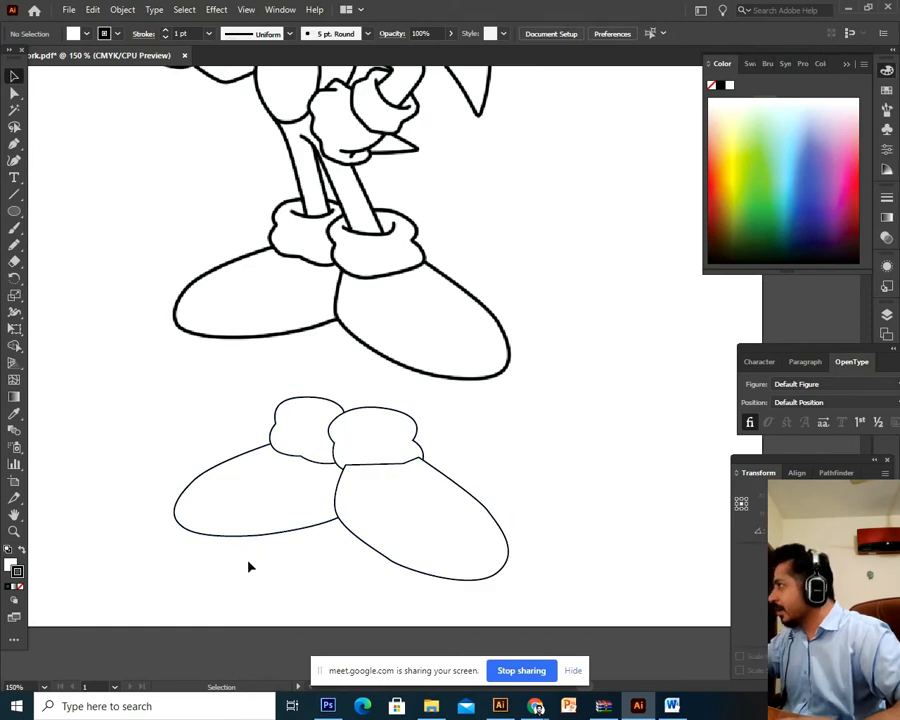
Step: Move the left shoe shape out from behind the sock cuffs to expose its full outline
left_click(277, 535)
scroll(253, 554, "up", 1)
left_click(128, 457)
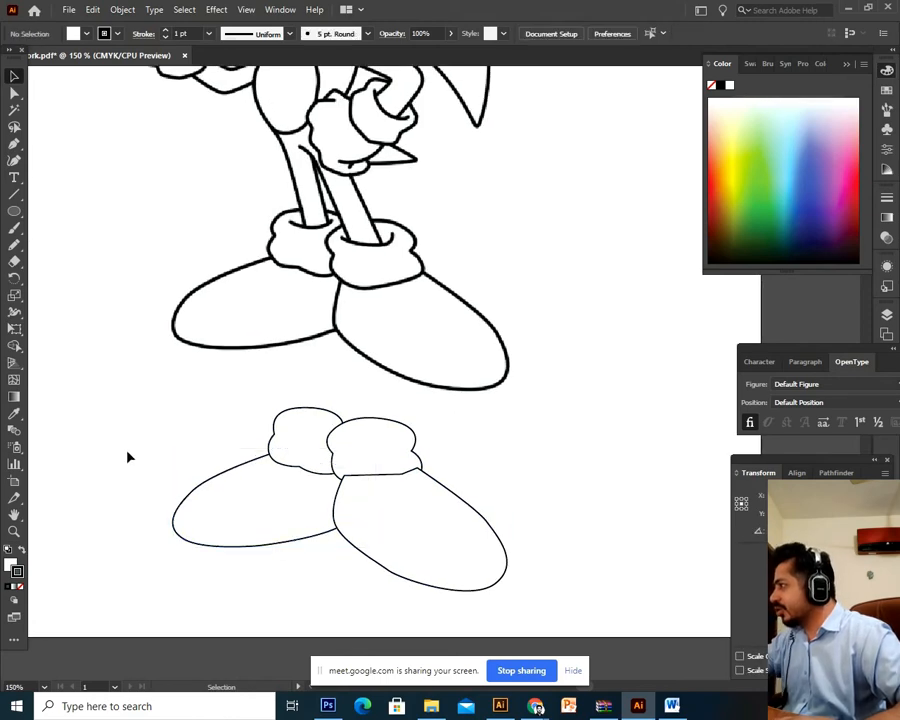
left_click(262, 543)
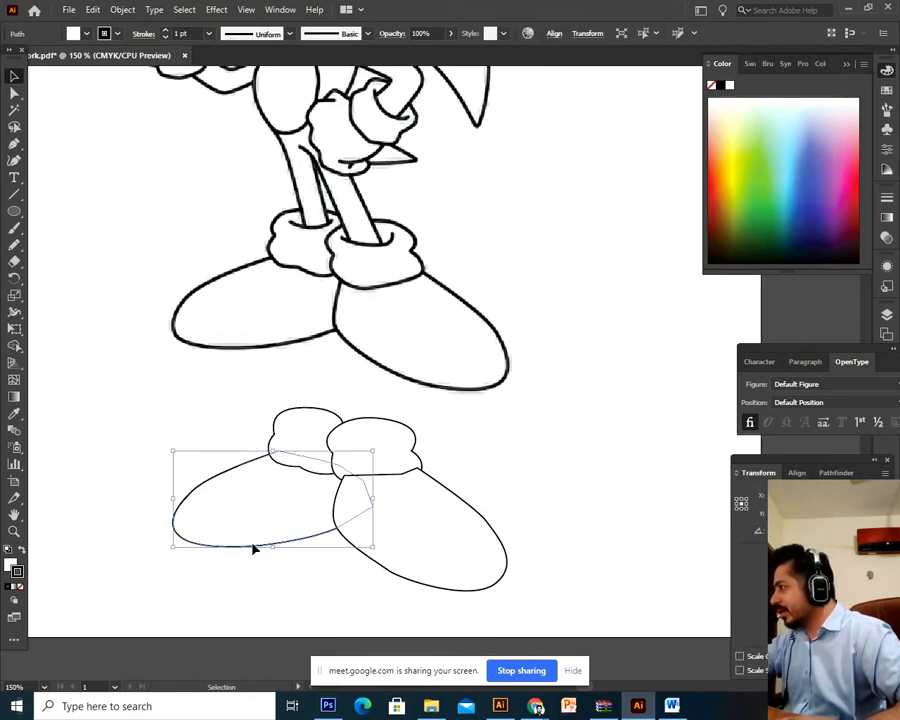
left_click_drag(253, 544, 124, 518)
left_click(180, 552)
left_click_drag(163, 571, 213, 581)
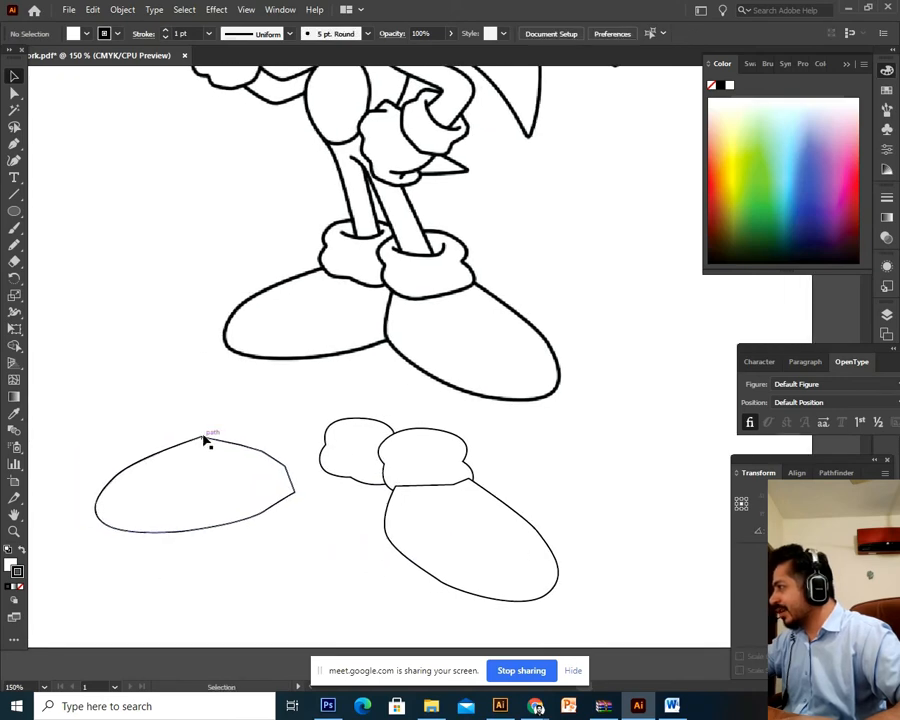
Step: Return the left shoe shape to its place behind the sock cuffs and the right shoe
left_click_drag(333, 527, 284, 529)
key("v")
left_click_drag(155, 455, 284, 478)
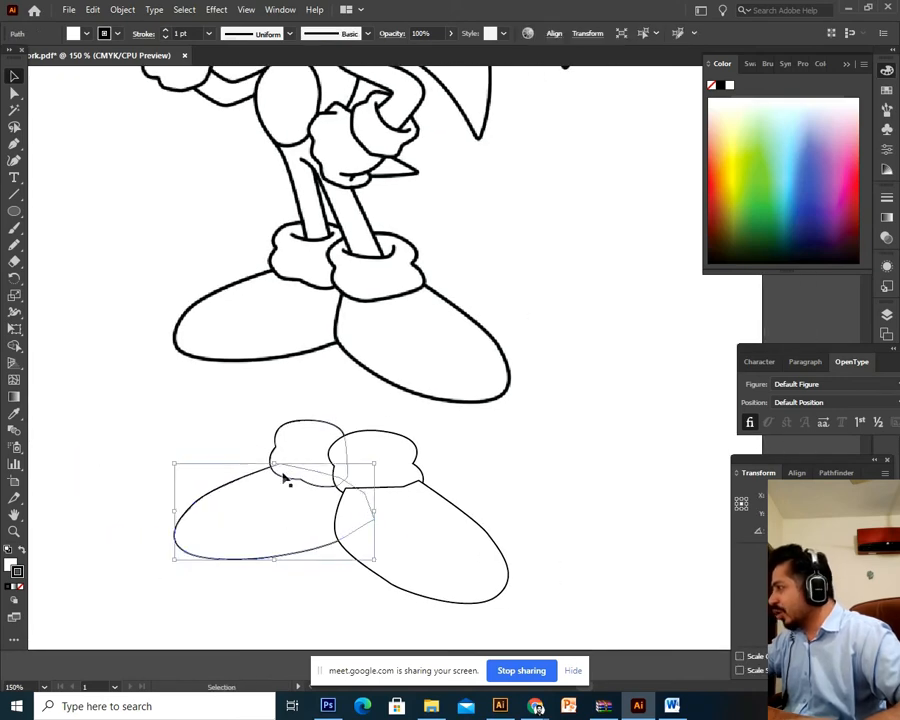
left_click(207, 450)
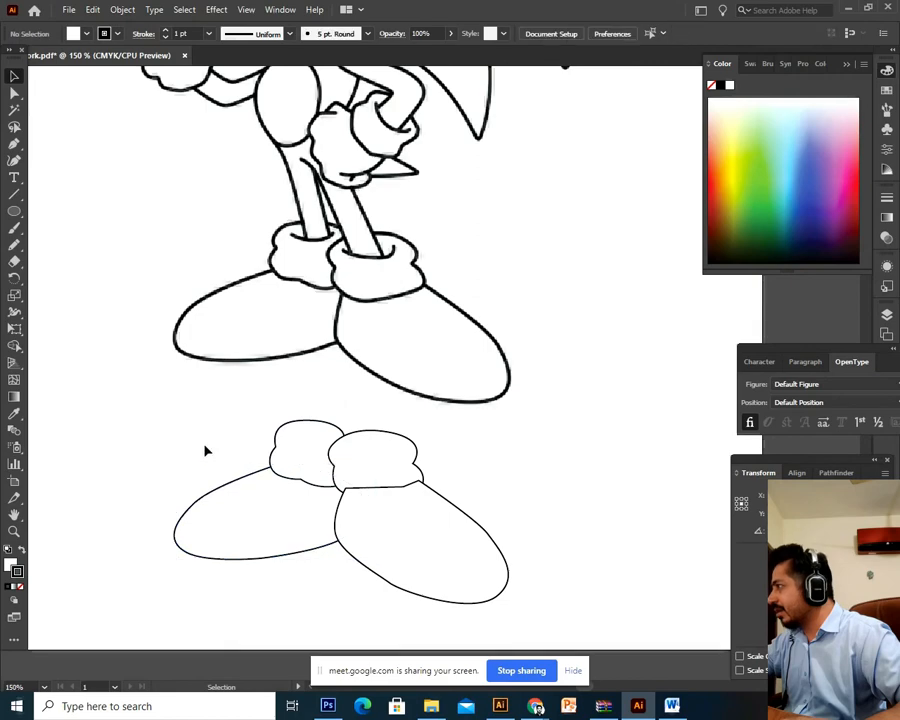
Step: Try moving the right shoe shape down and away from the sock cuffs to expose the overlaps
left_click_drag(207, 450, 173, 458)
left_click_drag(278, 562, 297, 512)
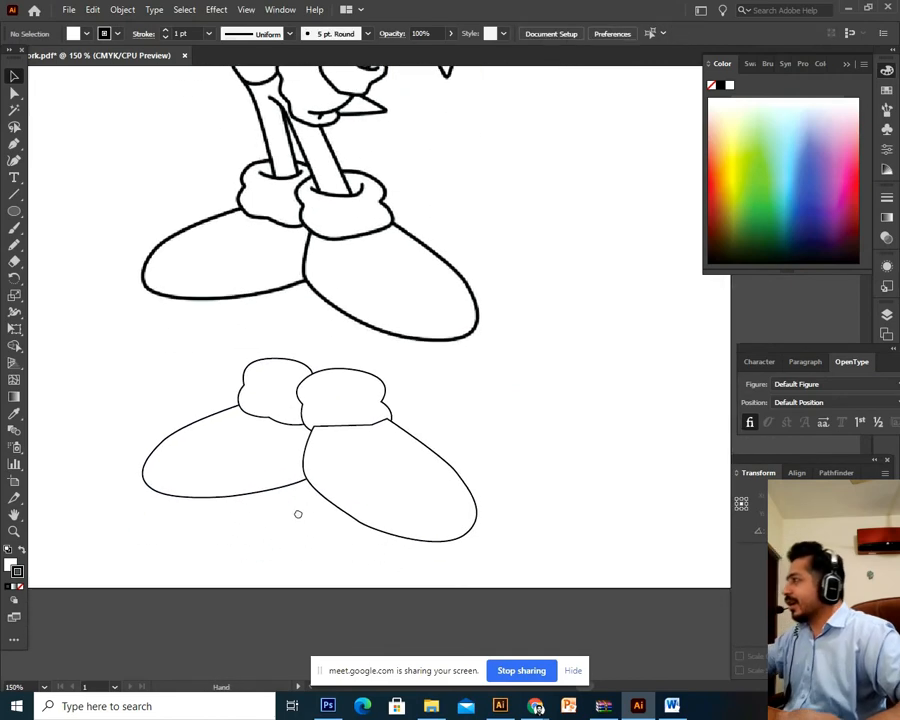
left_click(369, 523)
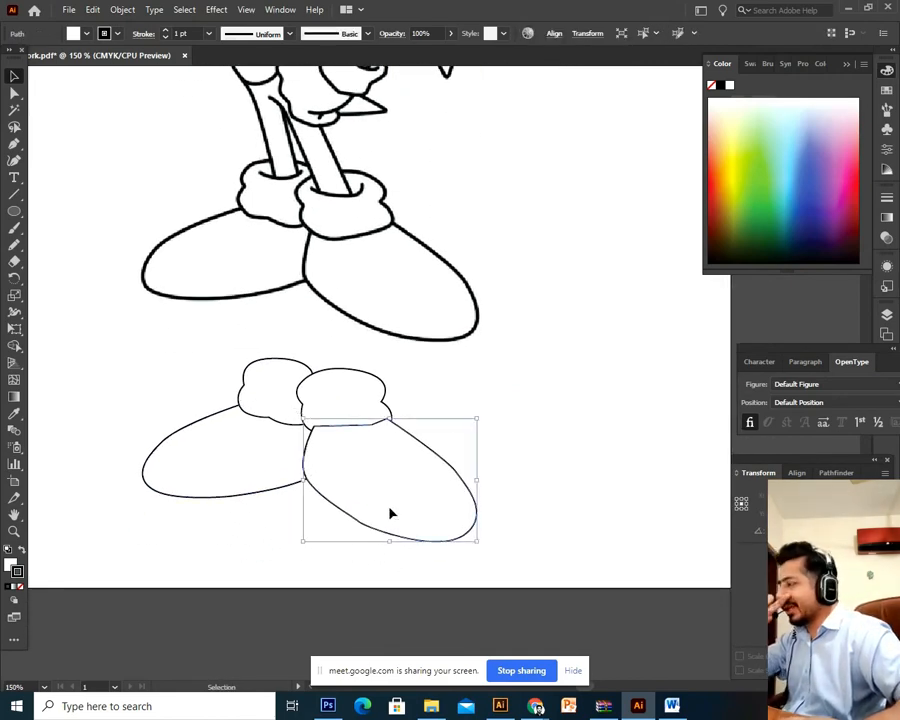
left_click_drag(346, 482, 388, 516)
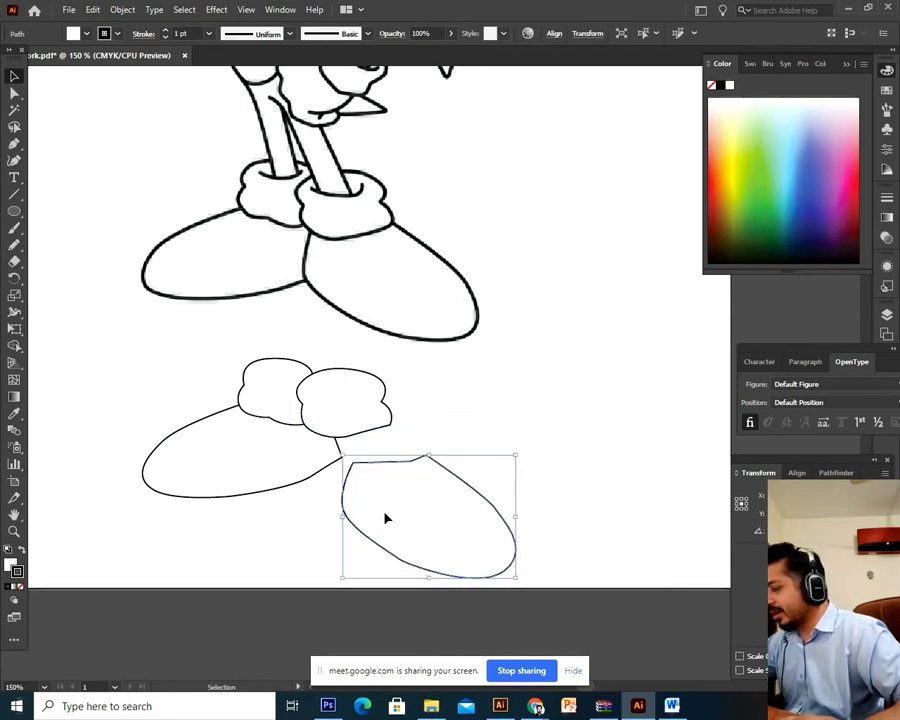
key("a")
key("ctrl+z")
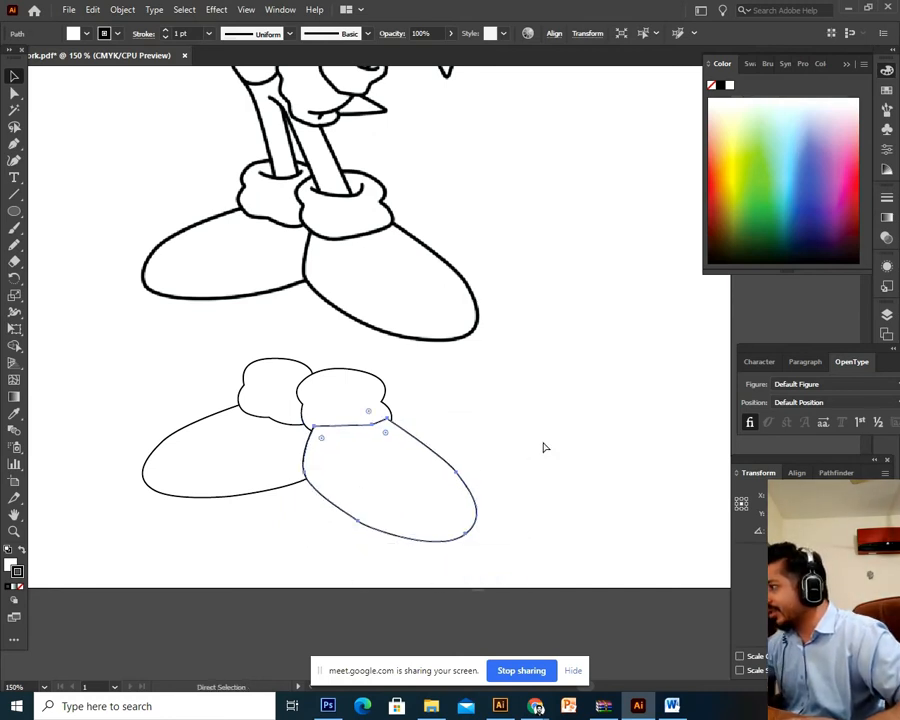
Step: Send the traced right shoe shape to the back of the stacking order
key("v")
left_click(544, 447)
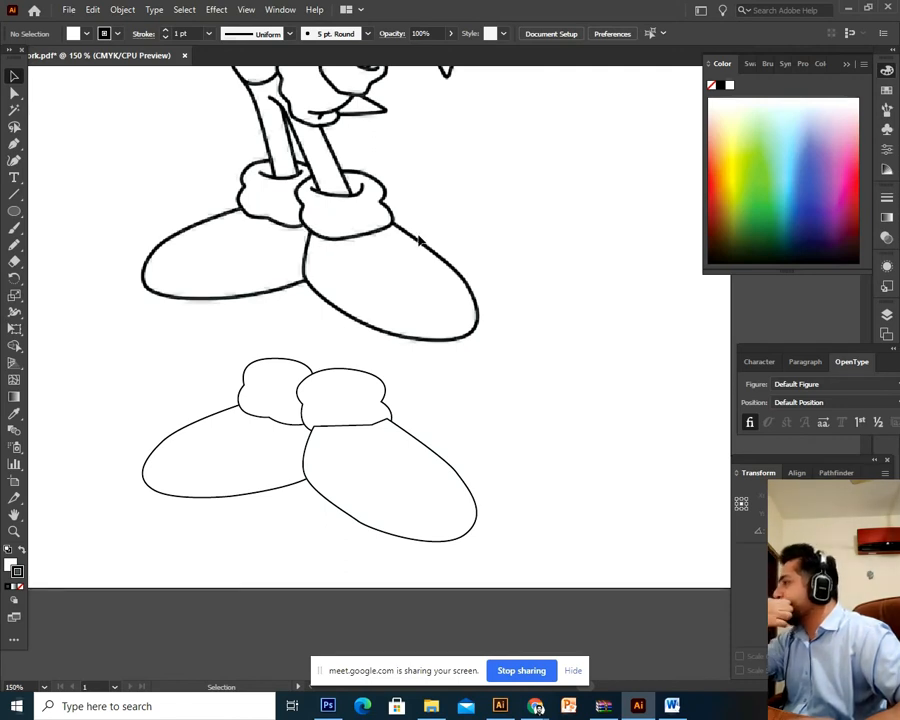
left_click(380, 492)
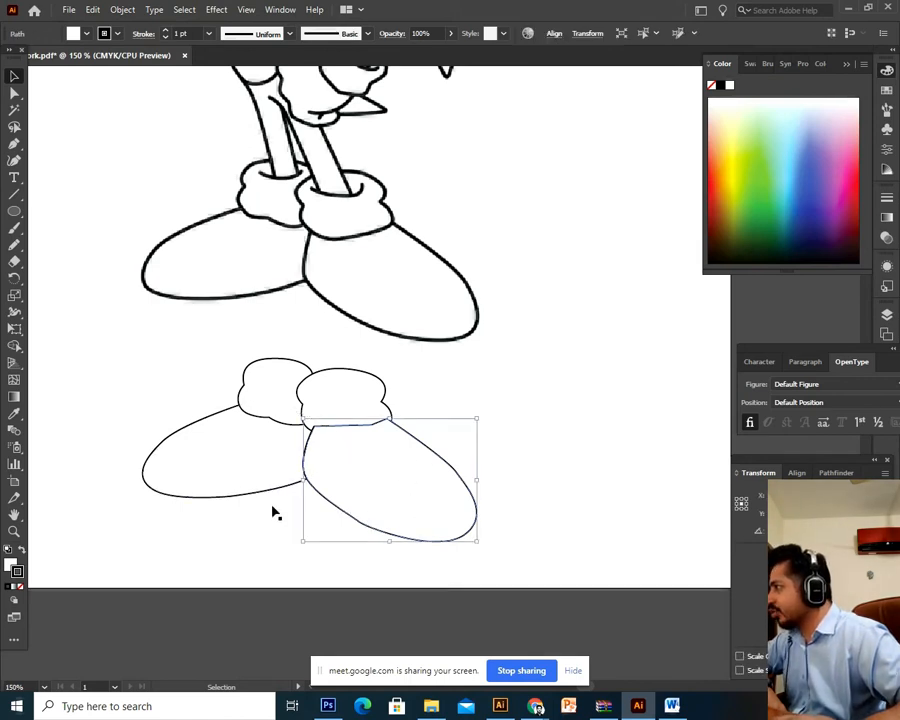
right_click(363, 488)
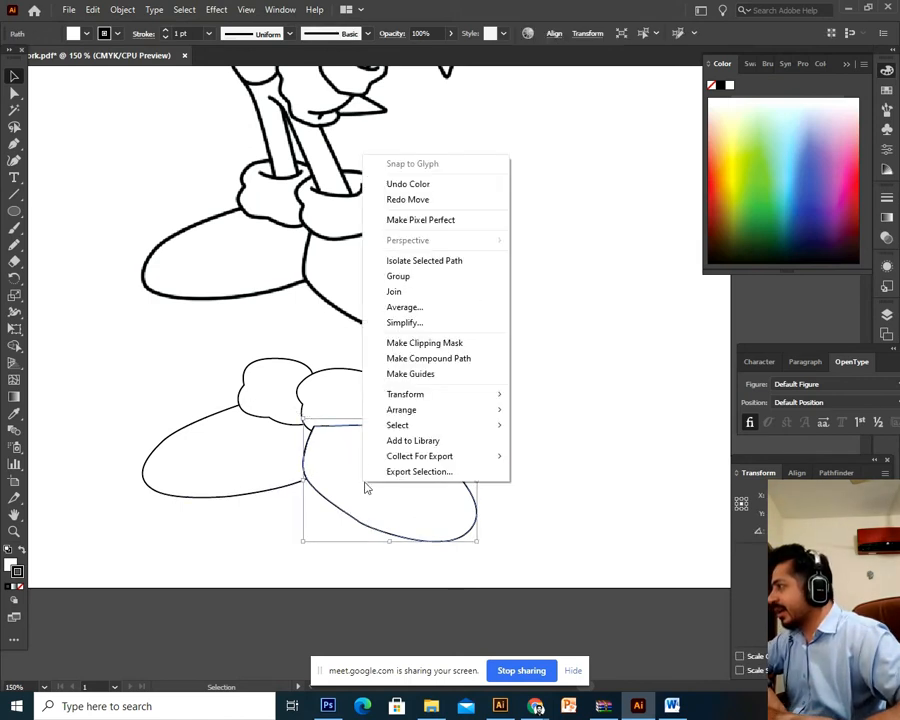
mouse_move(418, 412)
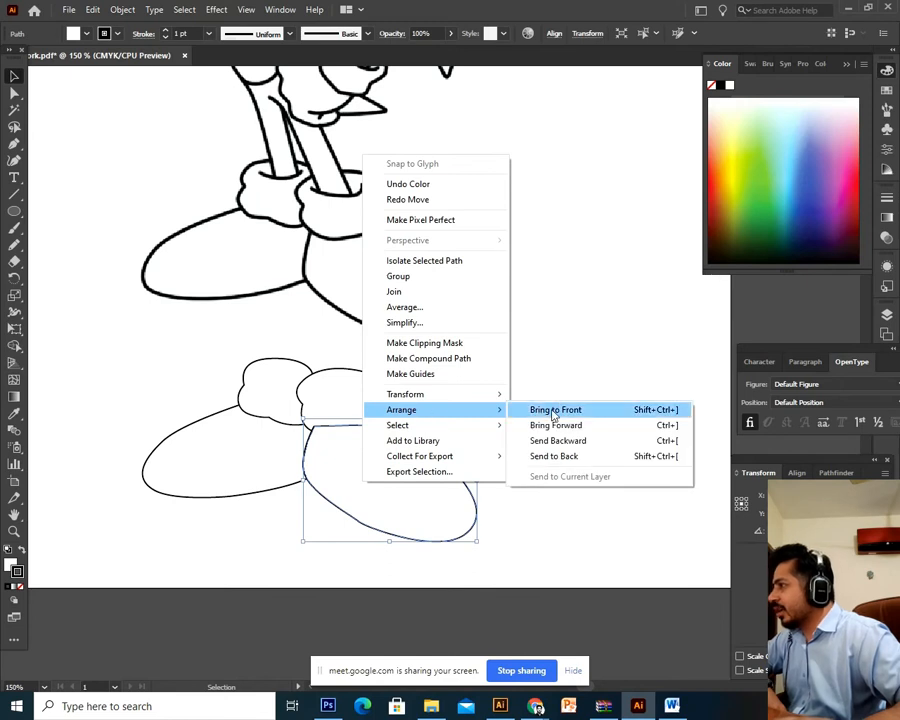
left_click(565, 457)
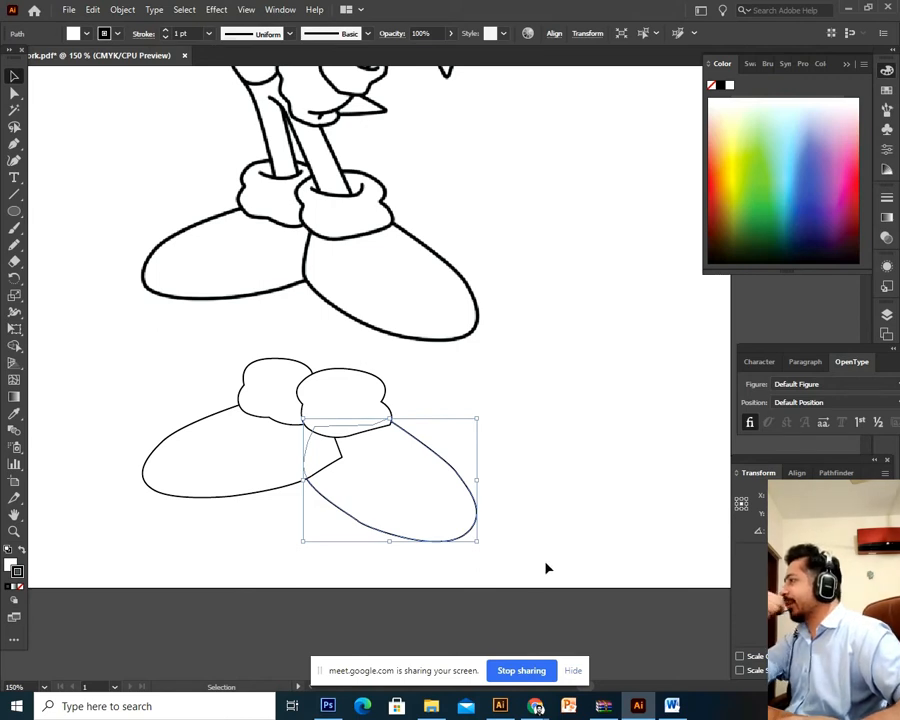
Step: Send the traced left shoe shape to the back, behind the right shoe and both sock cuffs
left_click(208, 495)
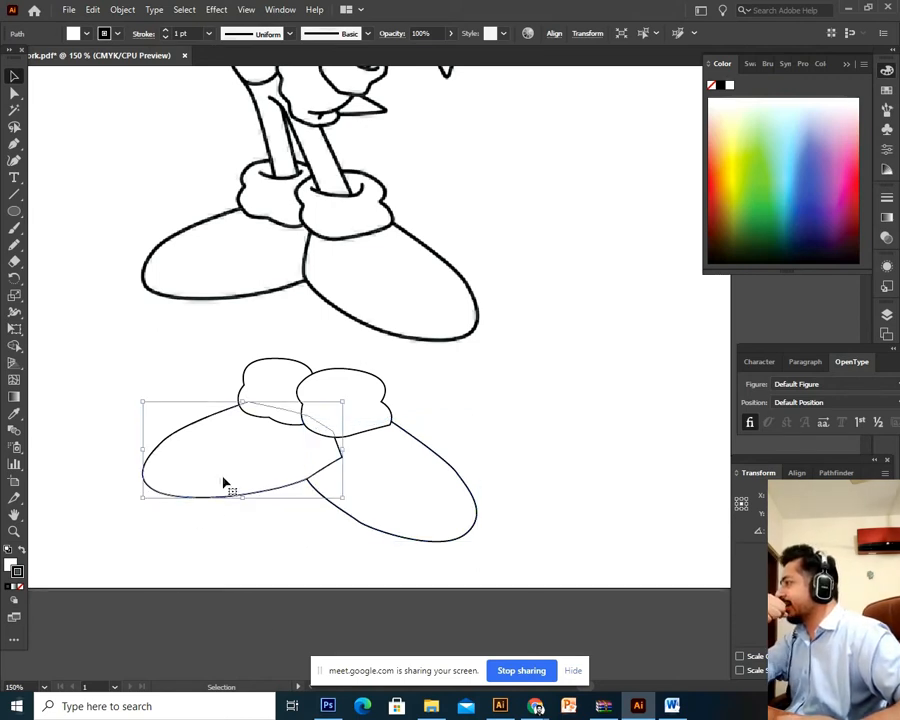
right_click(224, 483)
mouse_move(277, 408)
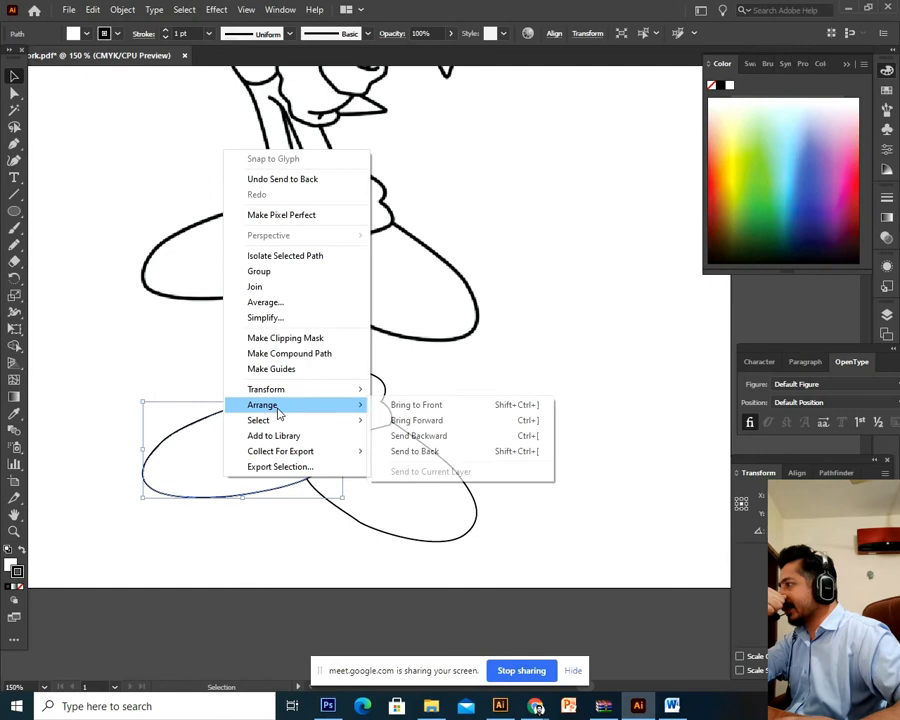
left_click(483, 458)
left_click(585, 487)
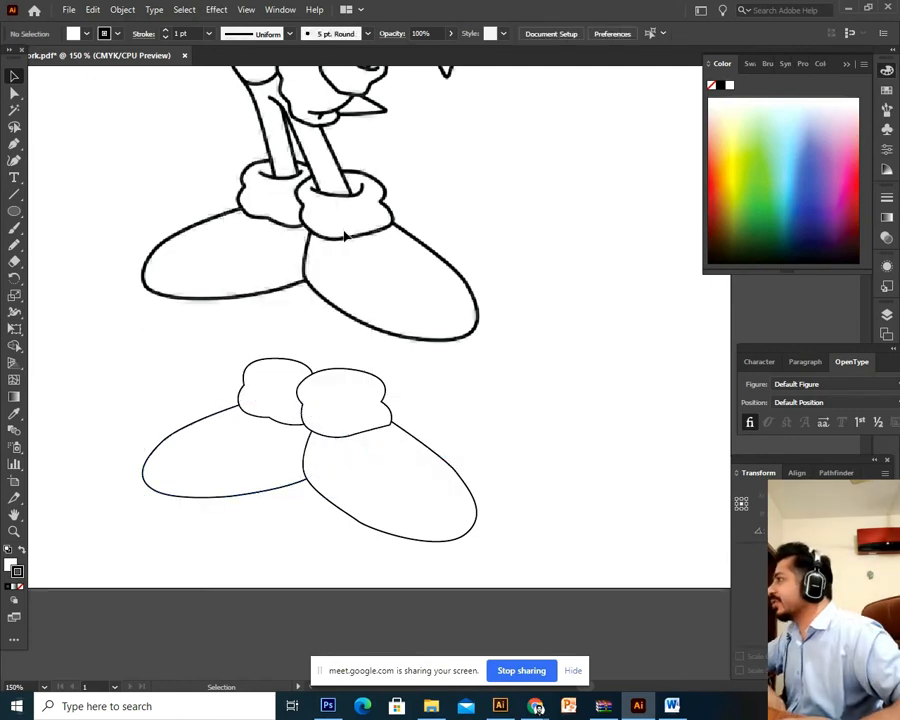
Step: Delete all the traced shoe and sock cuff shapes below the Sonic drawing
left_click_drag(472, 404, 187, 515)
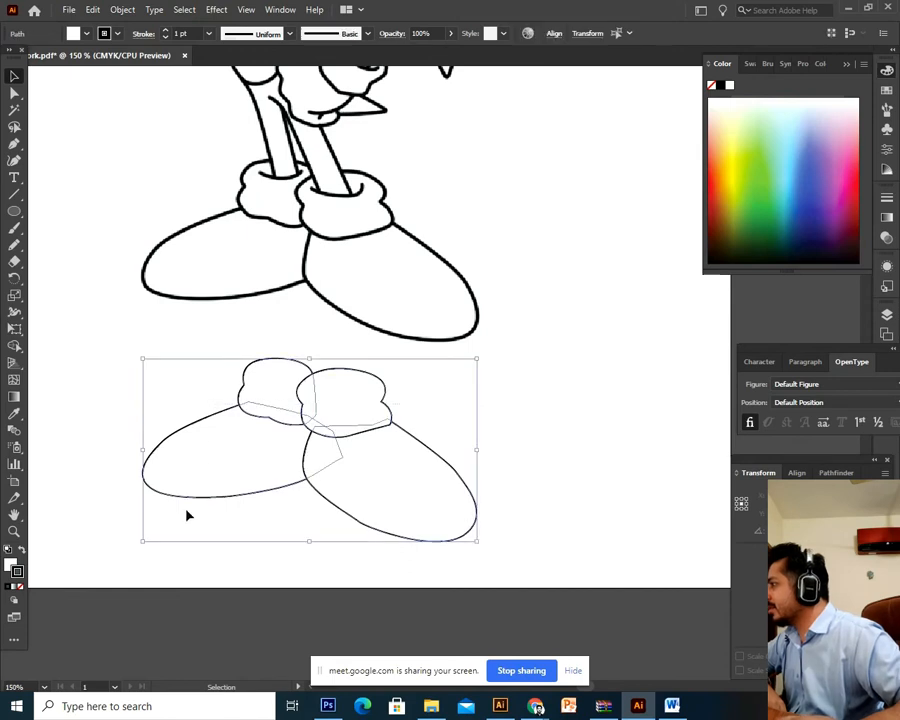
left_click_drag(502, 388, 207, 556)
left_click(491, 414)
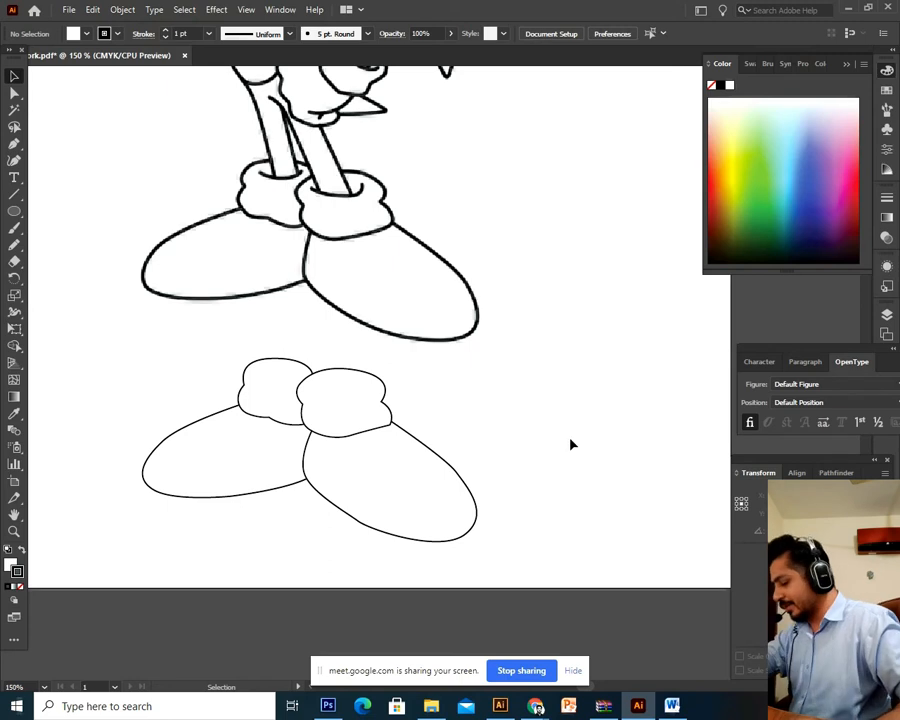
left_click_drag(534, 444, 542, 420)
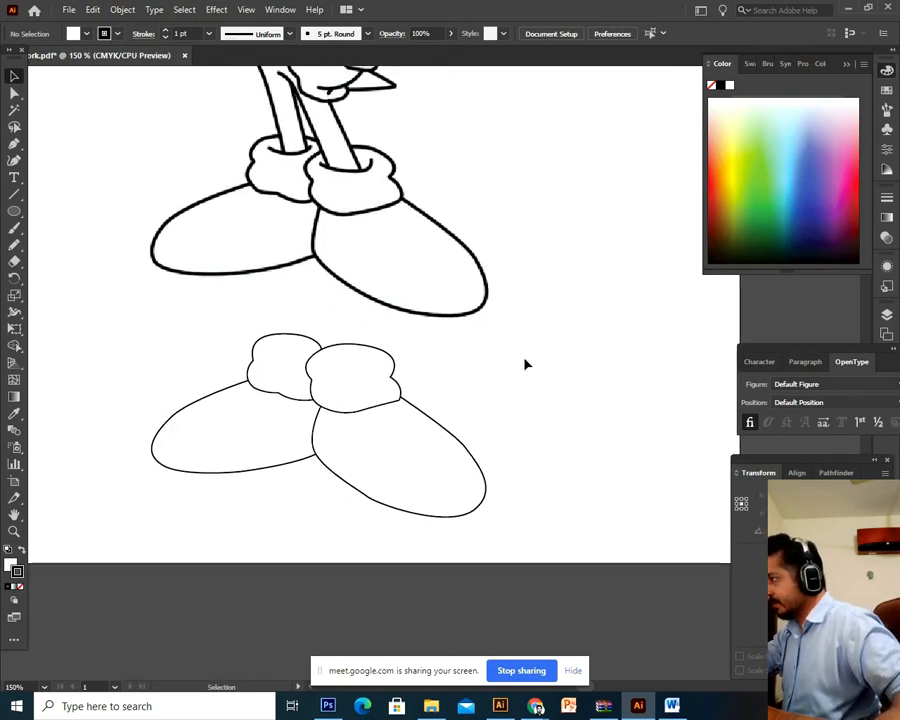
left_click_drag(581, 382, 118, 547)
key("Delete")
Step: Examine the legs, sock cuffs and shoes of the Sonic drawing, both close up and within the whole figure
scroll(392, 480, "up", 3)
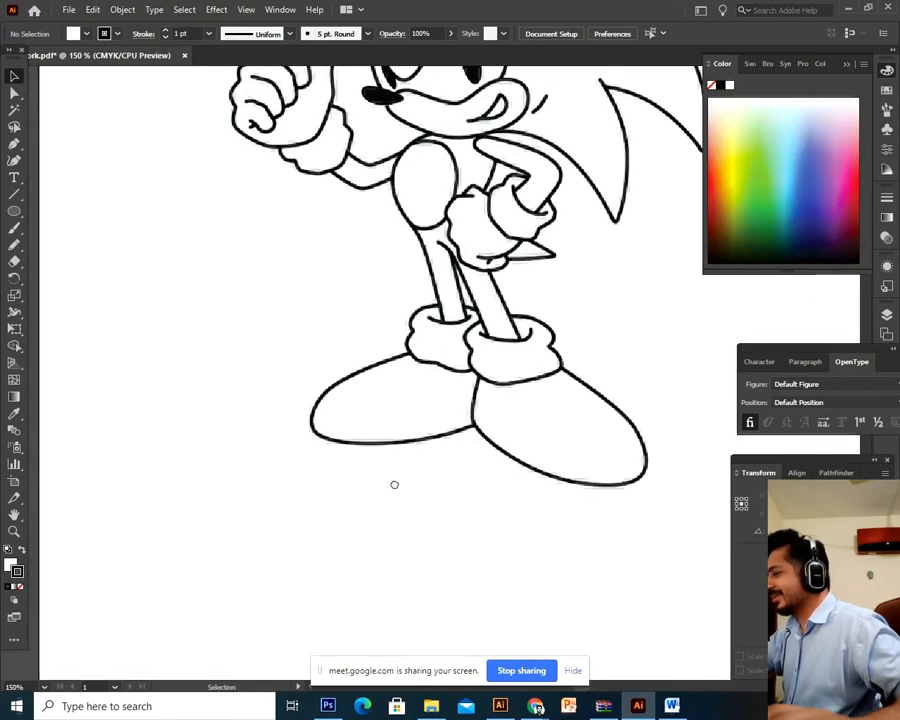
scroll(395, 489, "up", 2)
key("a")
scroll(395, 489, "up", 1)
key("v")
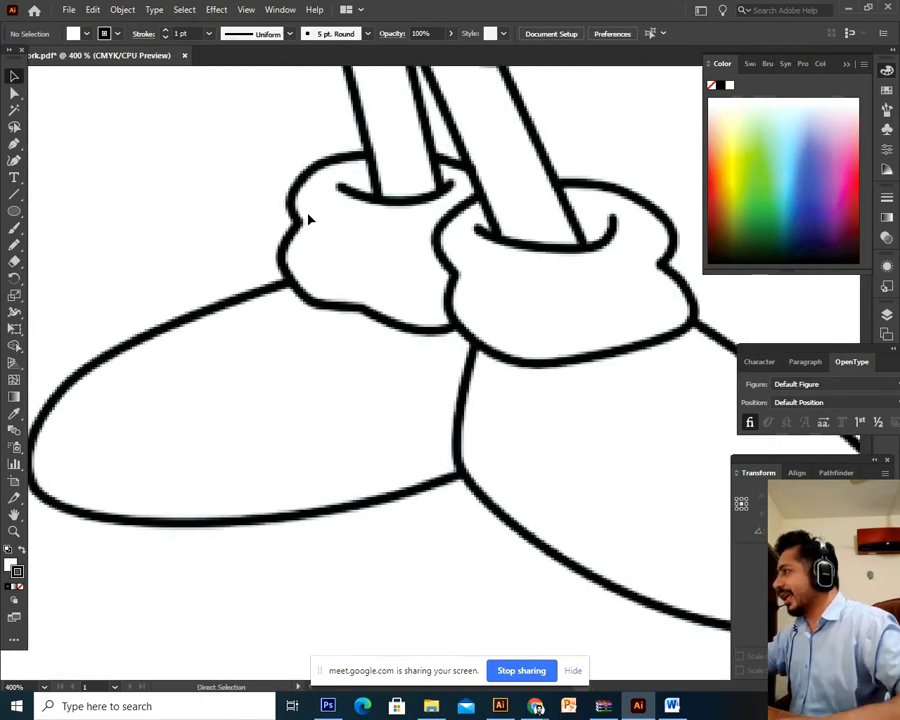
key("ctrl+minus")
key("ctrl+minus")
key("ctrl+minus")
key("ctrl+minus")
left_click_drag(473, 300, 447, 385)
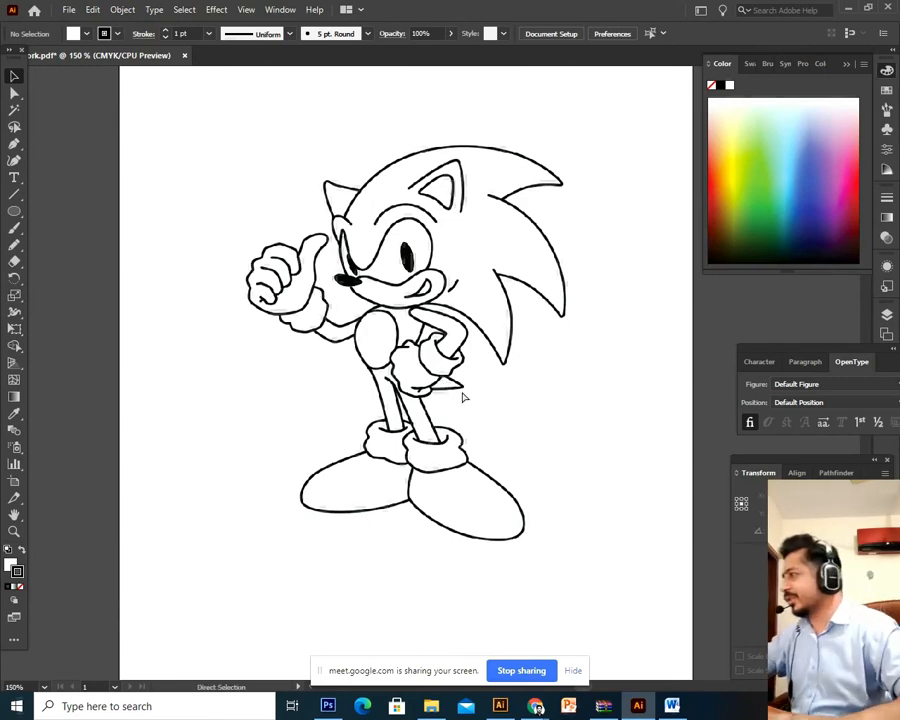
scroll(460, 394, "up", 3)
left_click_drag(438, 449, 480, 293)
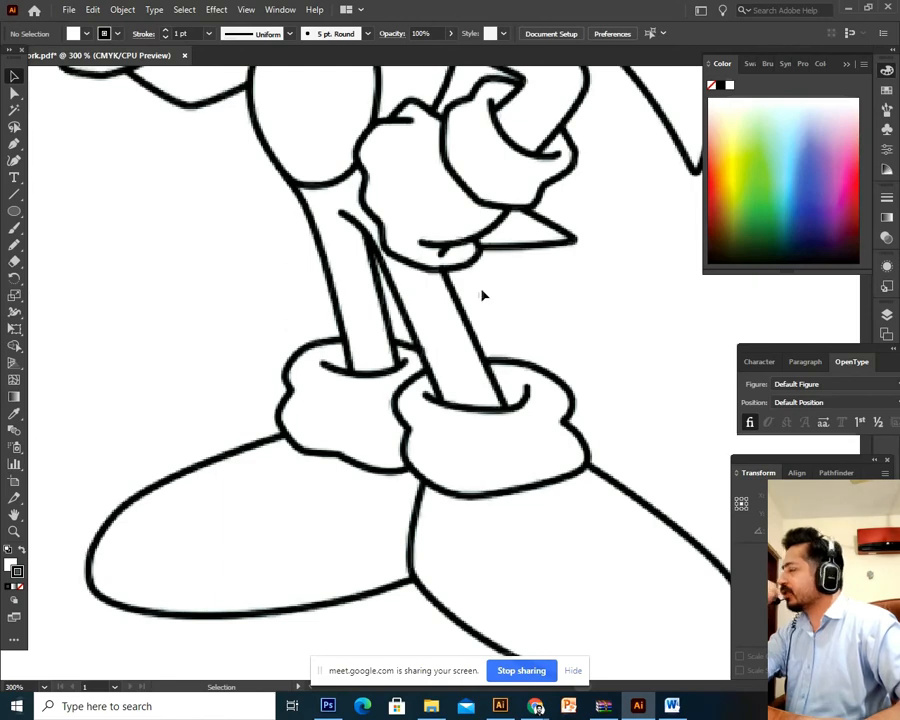
scroll(552, 356, "down", 1)
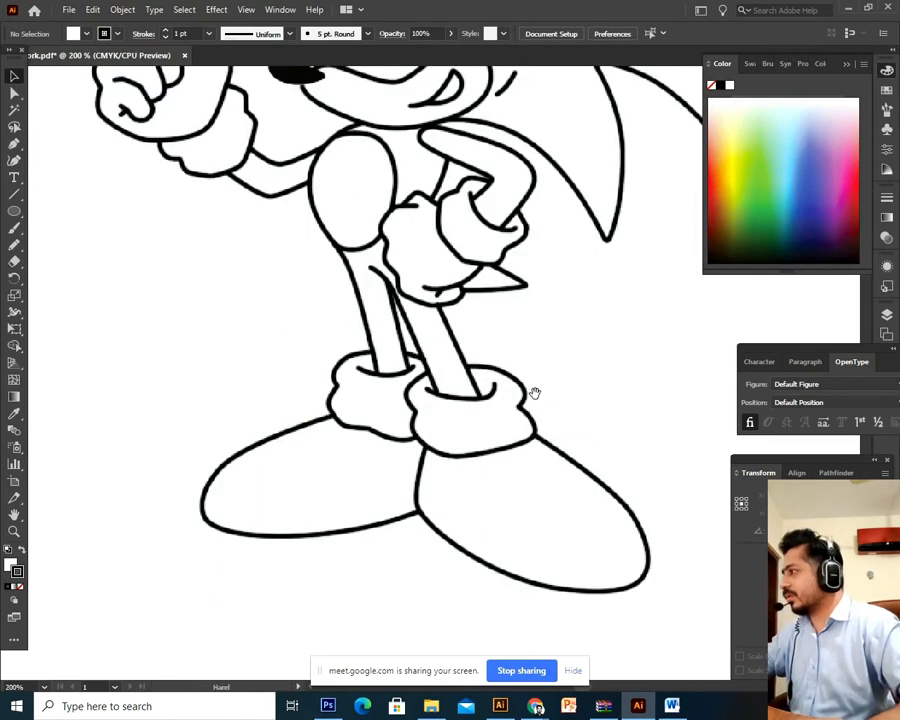
left_click_drag(535, 393, 552, 287)
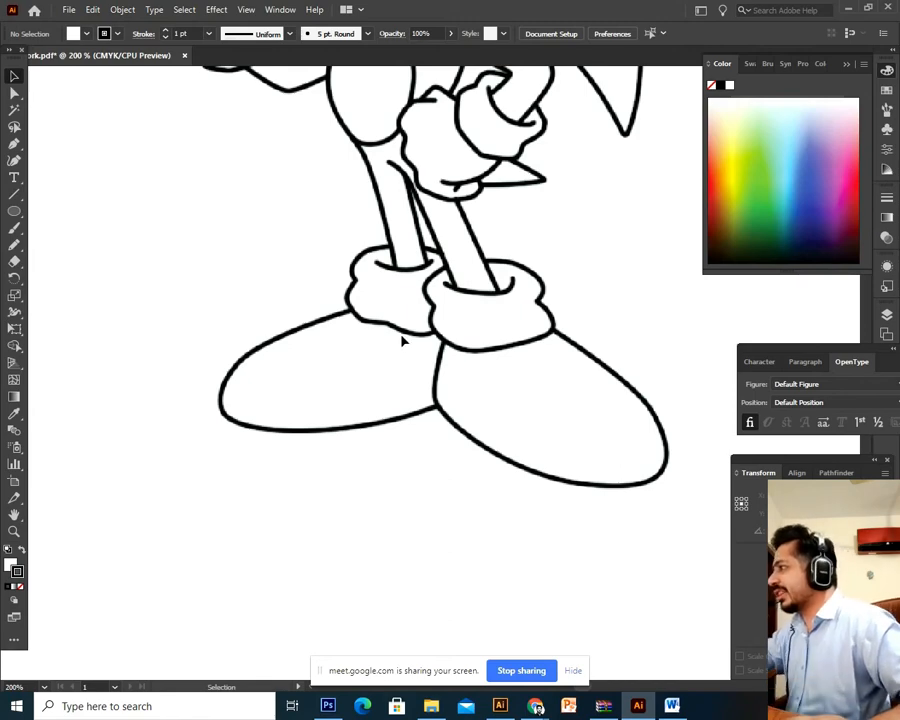
left_click_drag(524, 239, 478, 416)
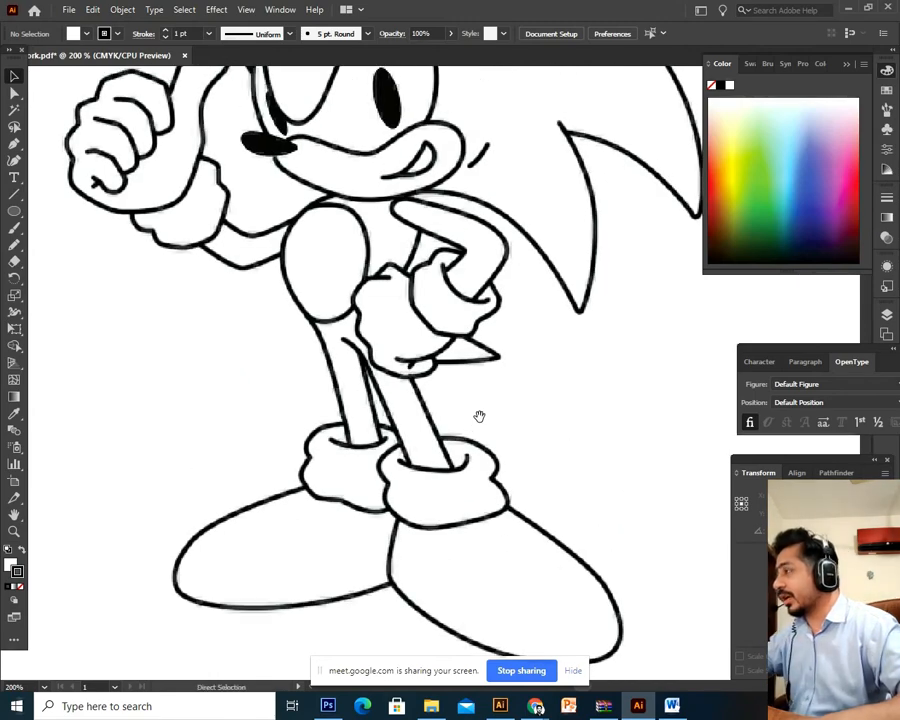
scroll(479, 416, "down", 1)
left_click_drag(537, 425, 459, 411)
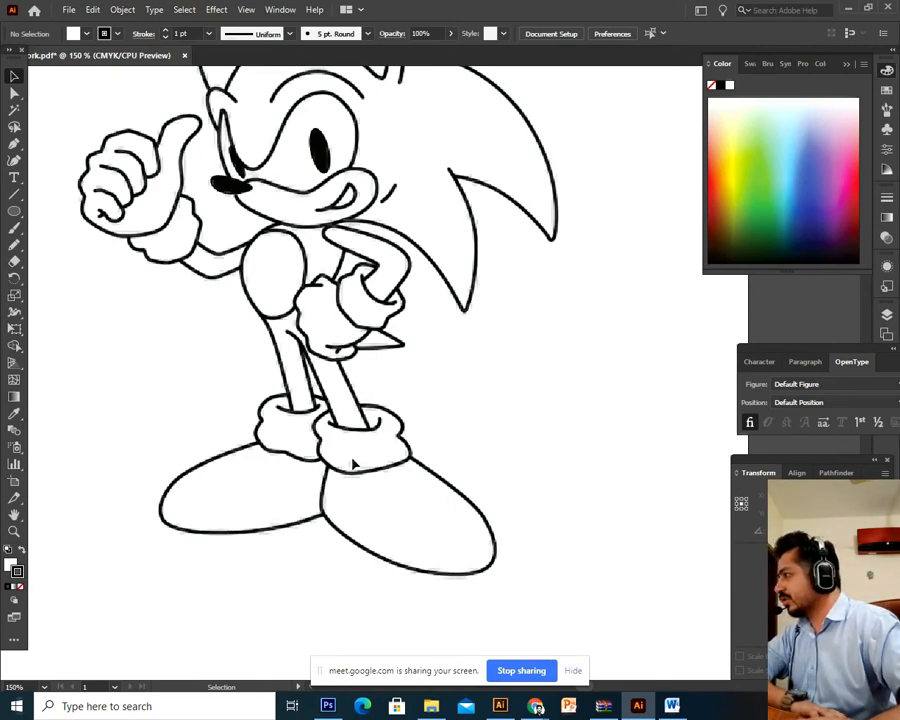
left_click_drag(510, 366, 507, 508)
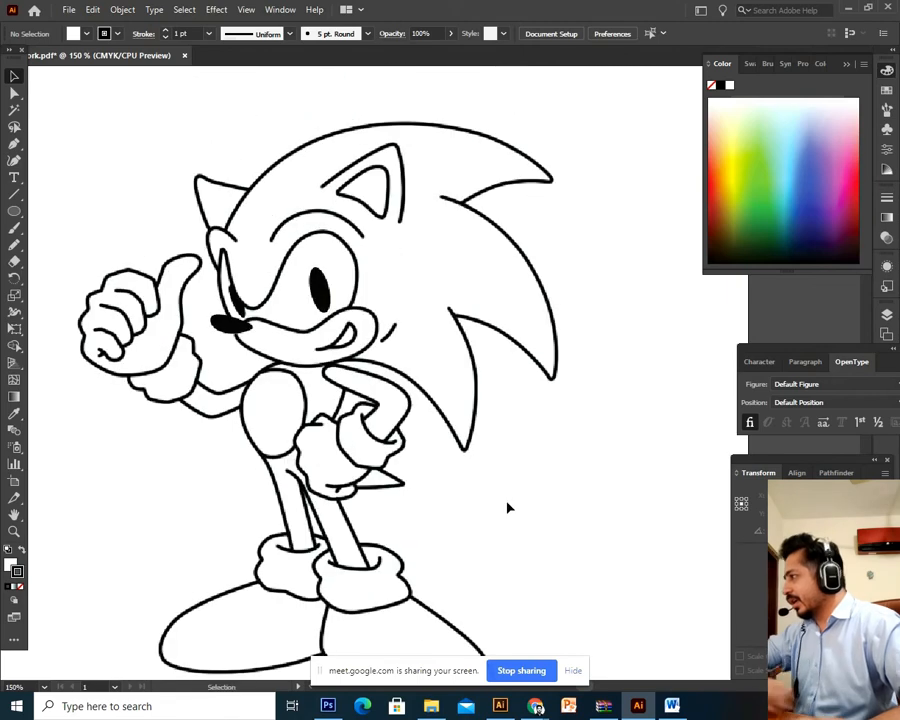
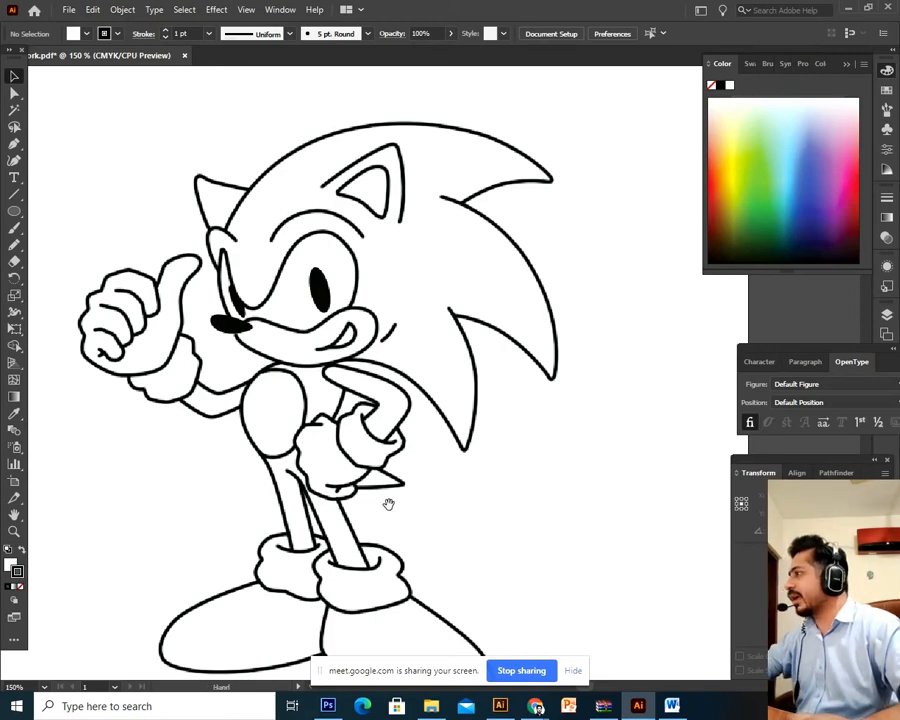
Step: Start a Pen path with no fill along the outer side and lower edge of the drawing's left sock cuff
left_click_drag(388, 504, 437, 432)
scroll(437, 432, "up", 3)
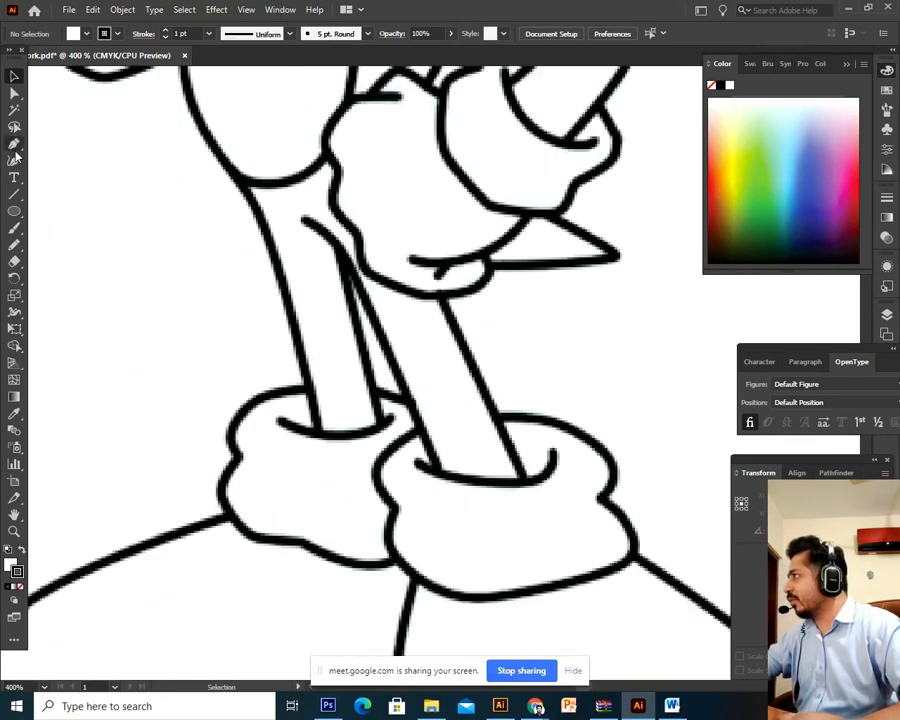
left_click(14, 146)
left_click_drag(246, 476, 306, 356)
left_click(306, 349)
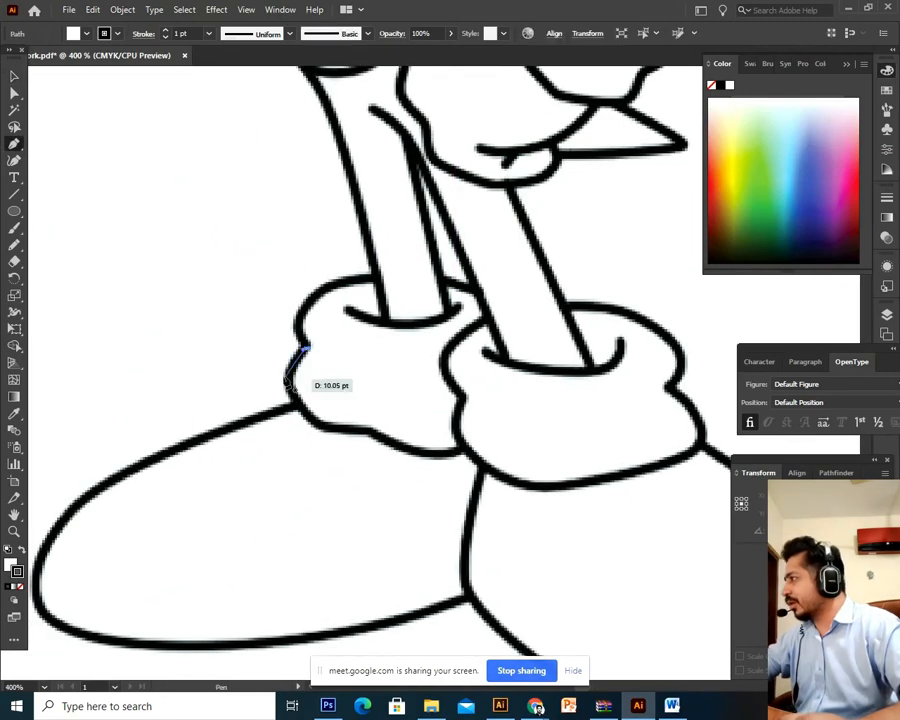
left_click_drag(295, 400, 305, 412)
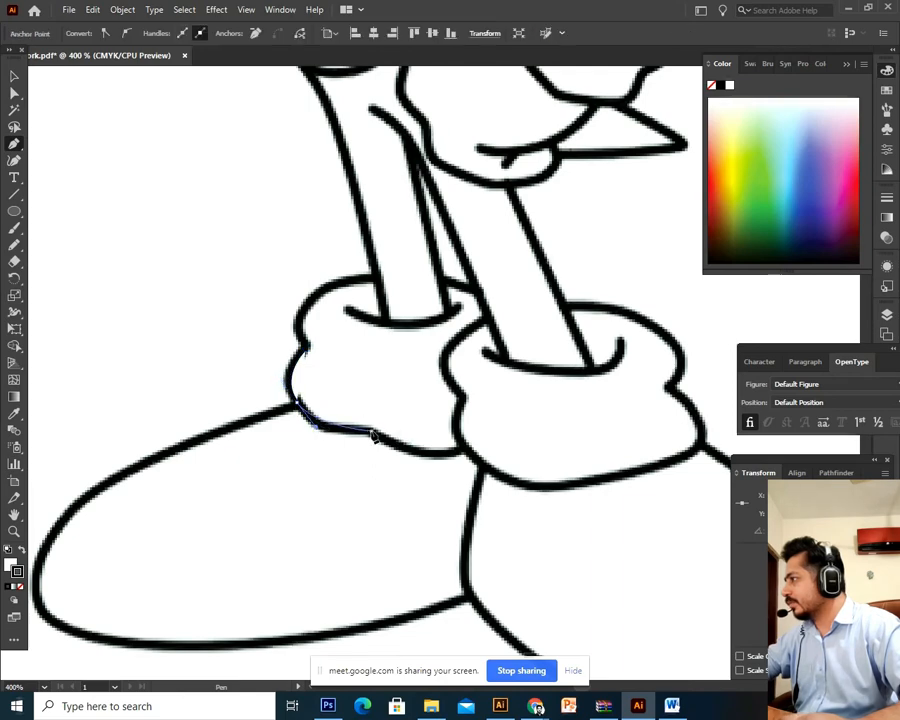
key("ctrl")
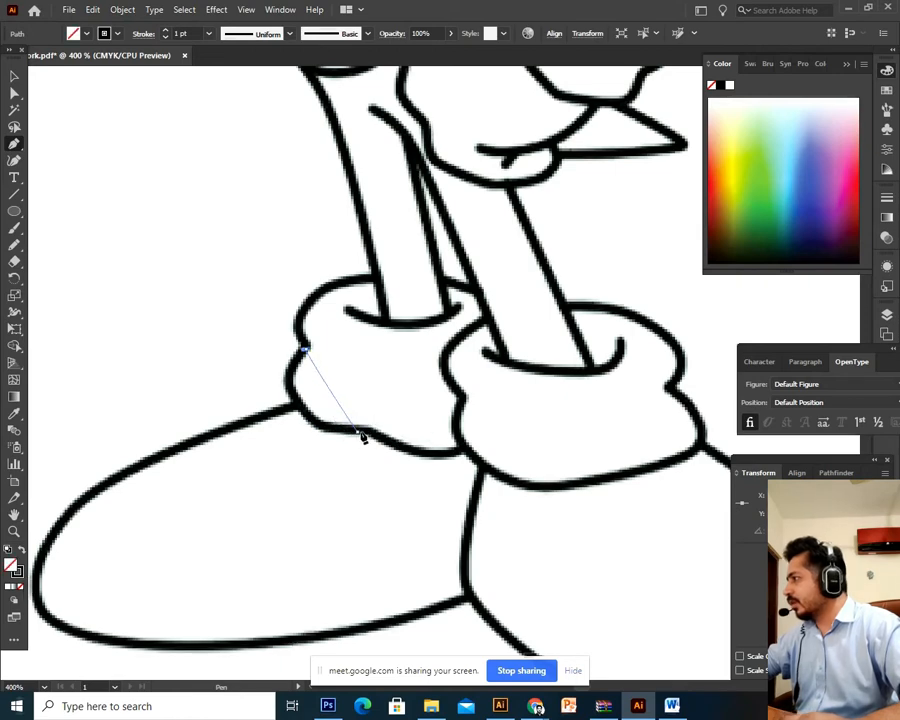
left_click_drag(358, 432, 458, 445)
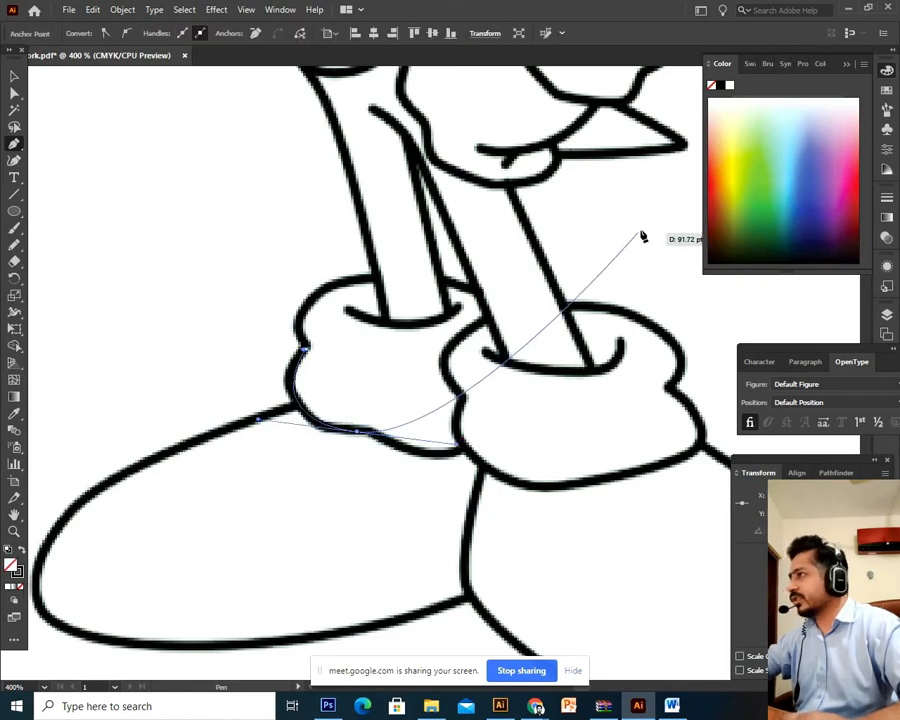
Step: Set the stroke of the unfinished left cuff path to the red swatch
left_click(21, 575)
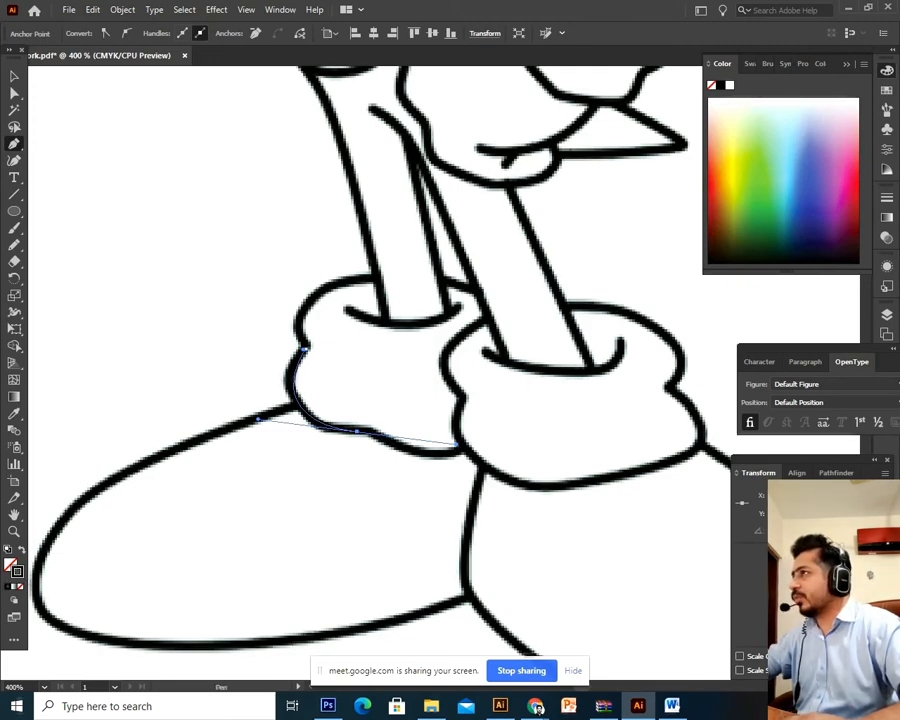
left_click(750, 63)
left_click(800, 109)
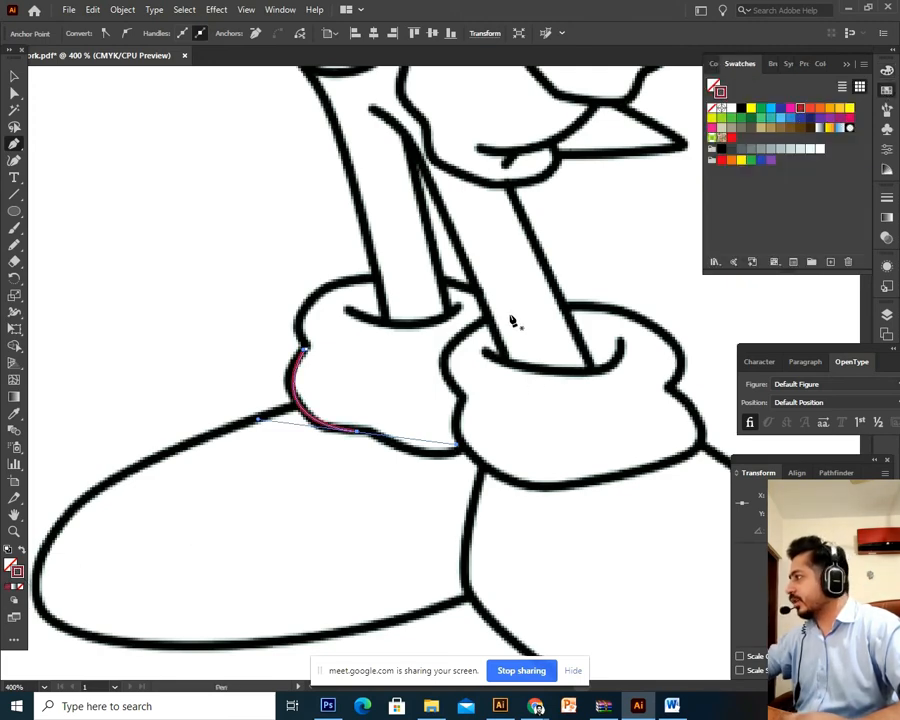
Step: Complete the left sock cuff outline as a closed path, extending it over the right cuff and across the legs
left_click_drag(427, 455, 538, 420)
left_click(475, 446)
left_click_drag(478, 414, 510, 322)
left_click(487, 293)
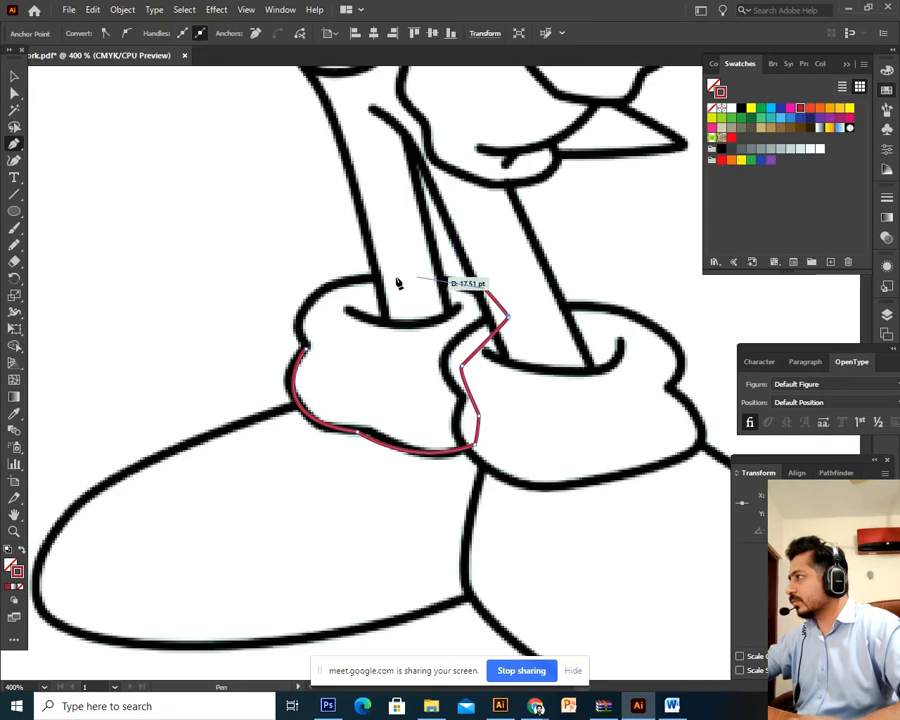
left_click_drag(343, 280, 296, 300)
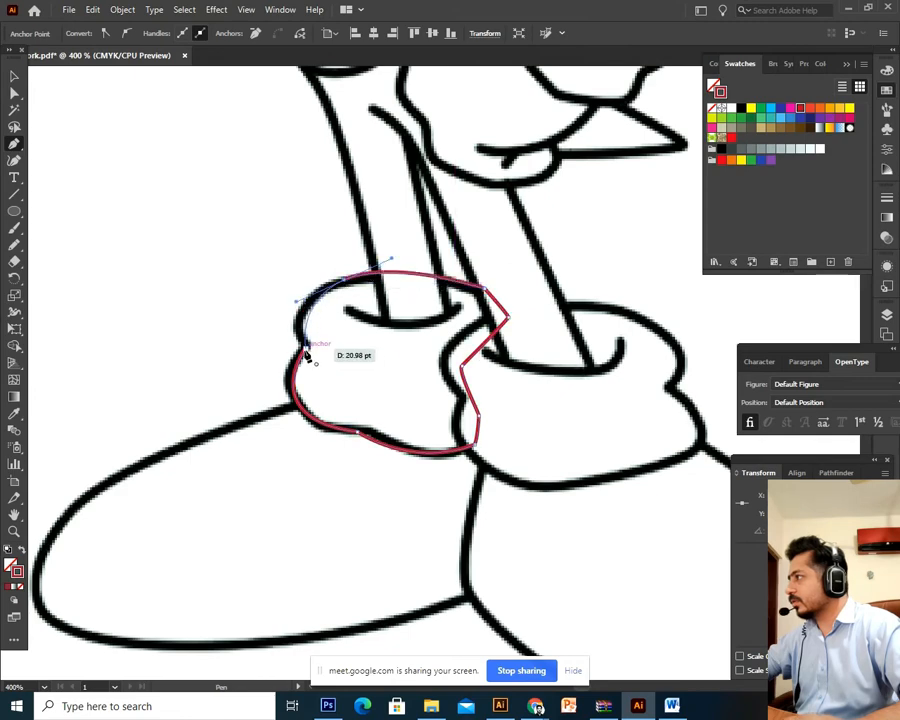
left_click(304, 347)
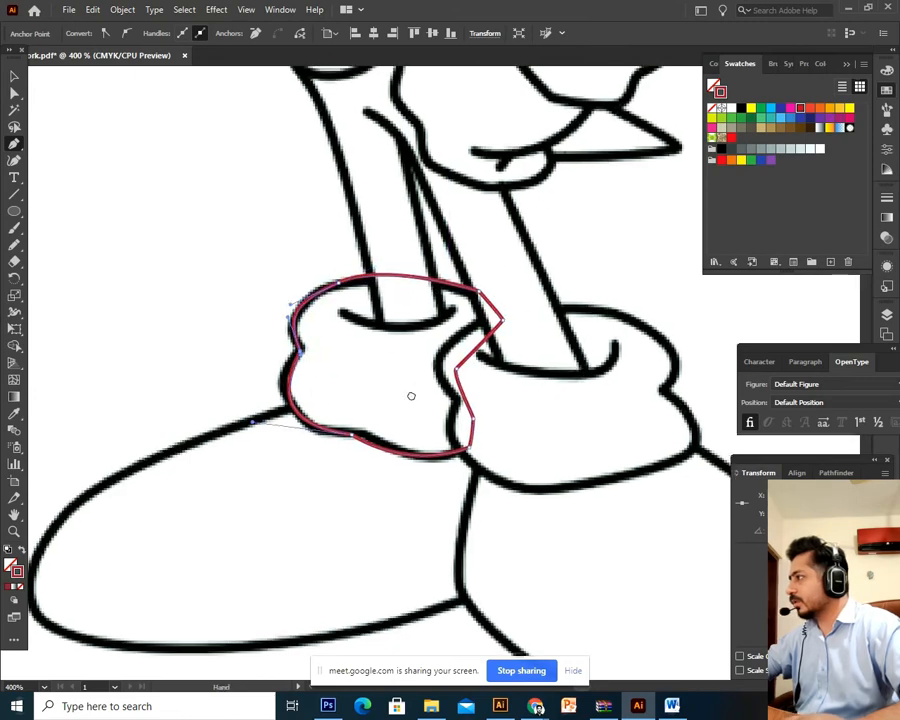
Step: Trace the left shoe as a closed red Pen path whose hidden edges extend into both sock cuffs and the right shoe
left_click_drag(315, 412, 445, 352)
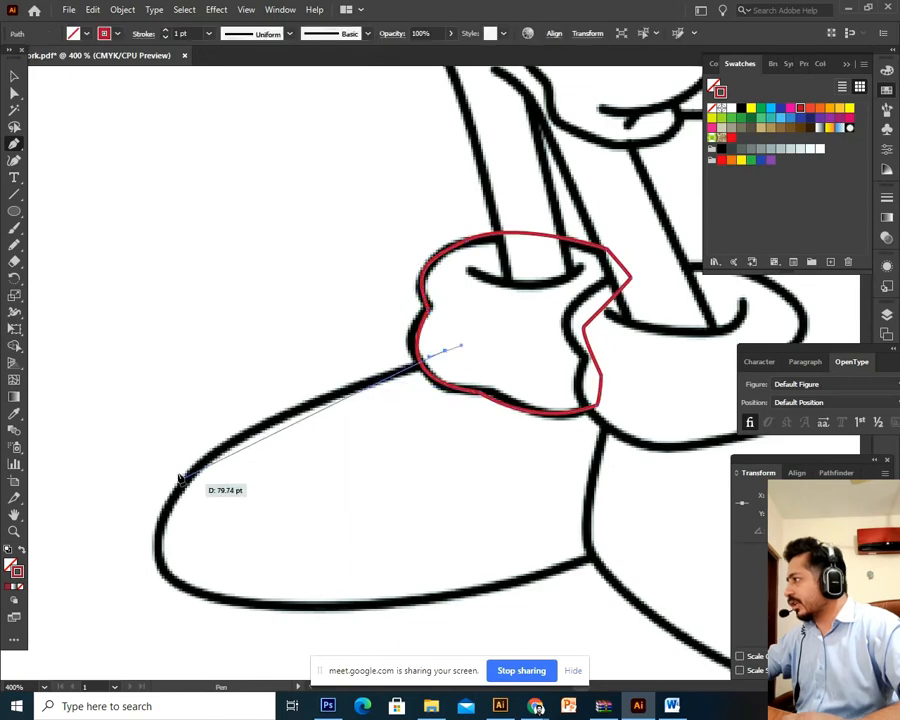
left_click_drag(181, 485, 123, 462)
left_click_drag(276, 518, 339, 567)
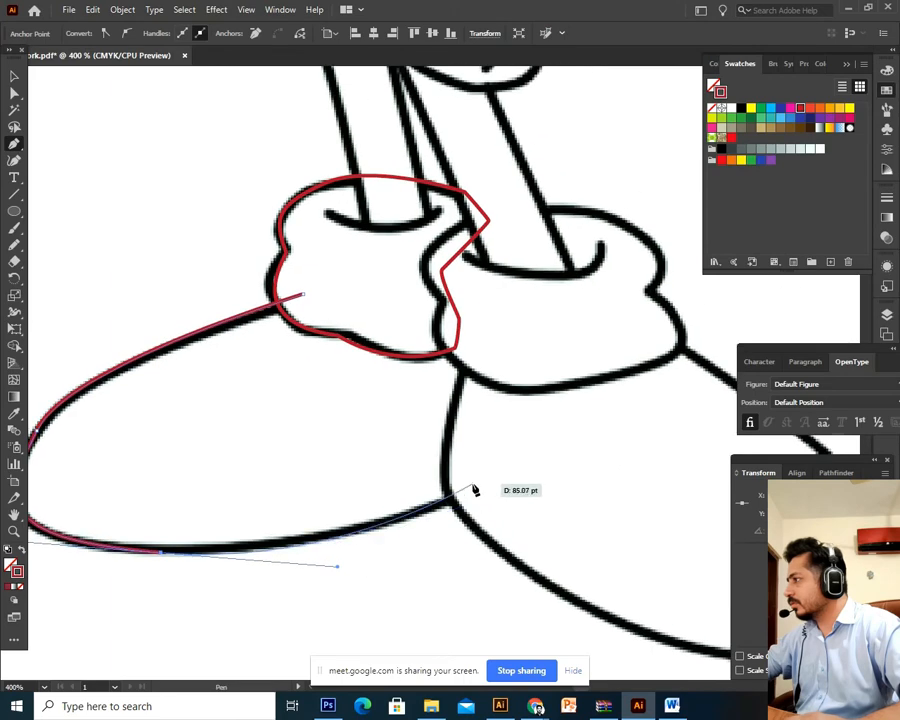
left_click(472, 487)
left_click(504, 330)
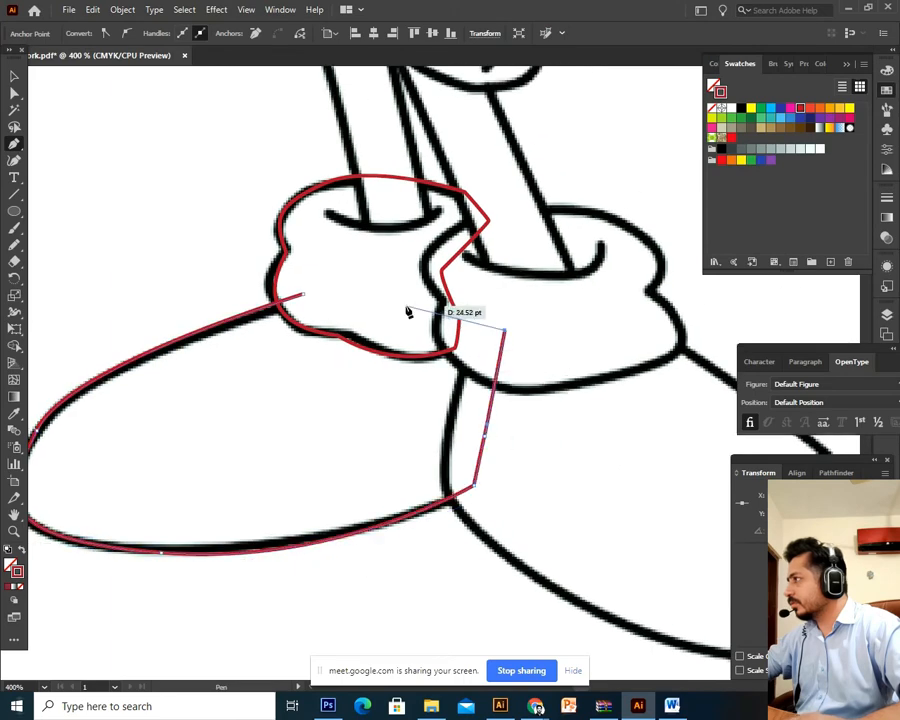
left_click(303, 297)
left_click_drag(372, 337, 313, 401)
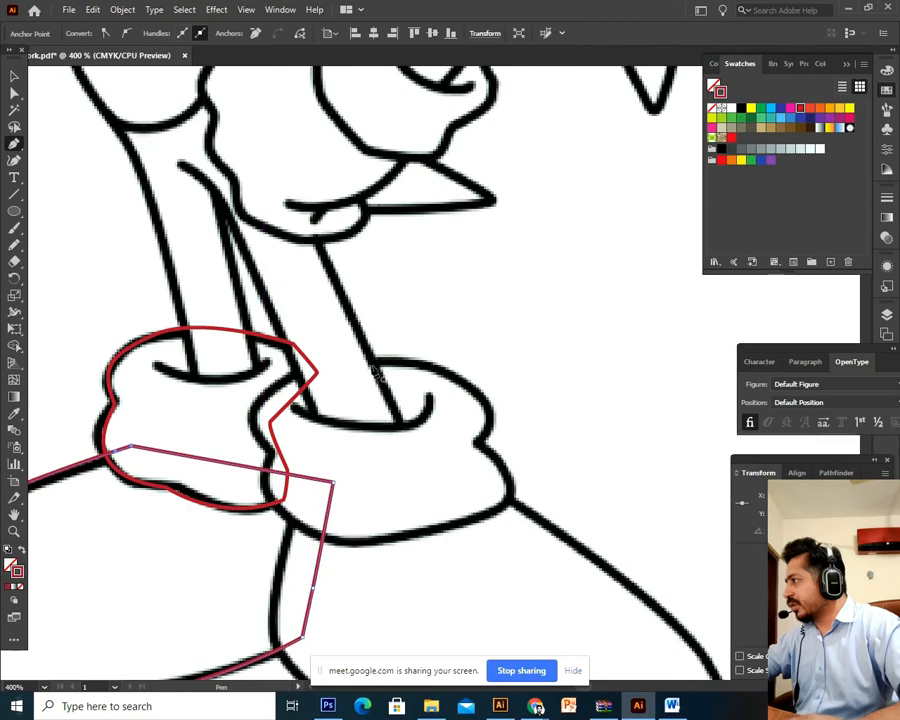
Step: Trace the drawing's right sock cuff as a closed red Pen path with no fill
left_click(383, 360)
left_click(250, 420)
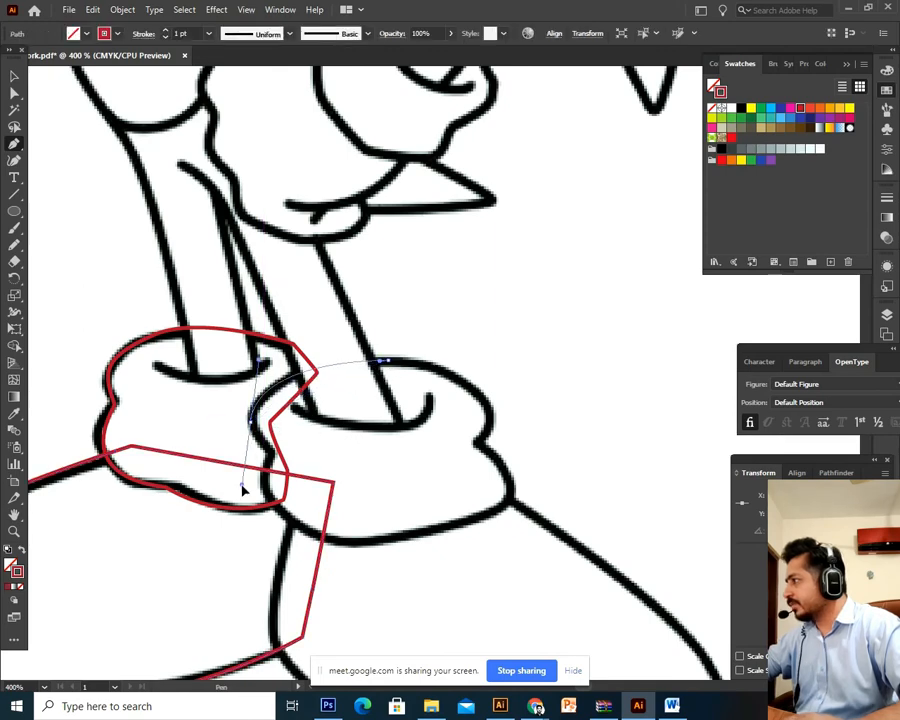
left_click_drag(244, 488, 326, 555)
left_click_drag(508, 508, 262, 362)
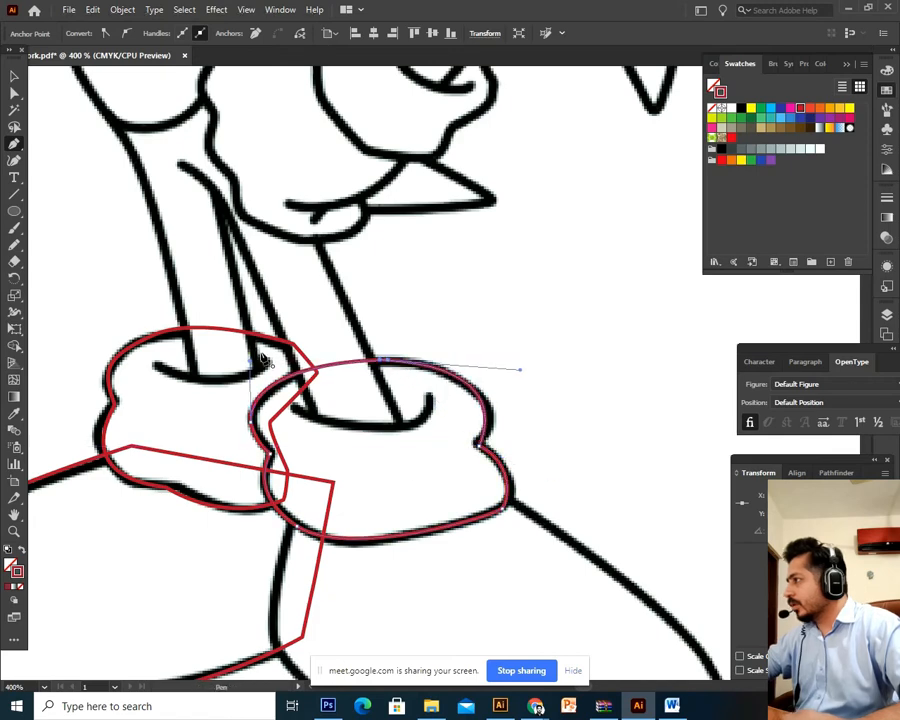
Step: Start the right shoe's Pen path from inside the right cuff, following the inner edge and sole around the toe
left_click_drag(421, 512, 438, 321)
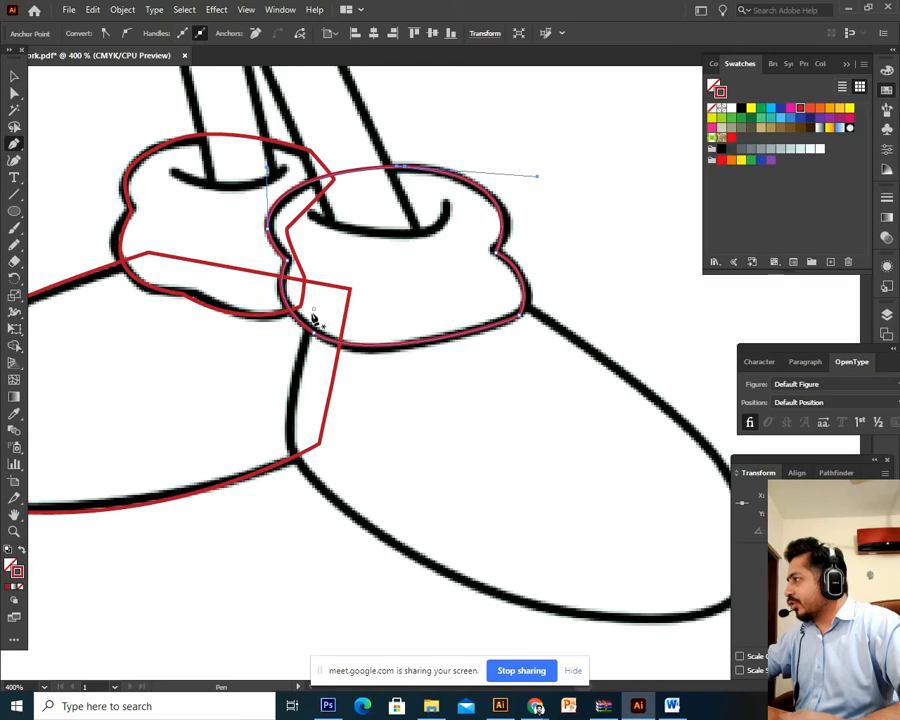
left_click_drag(313, 310, 330, 495)
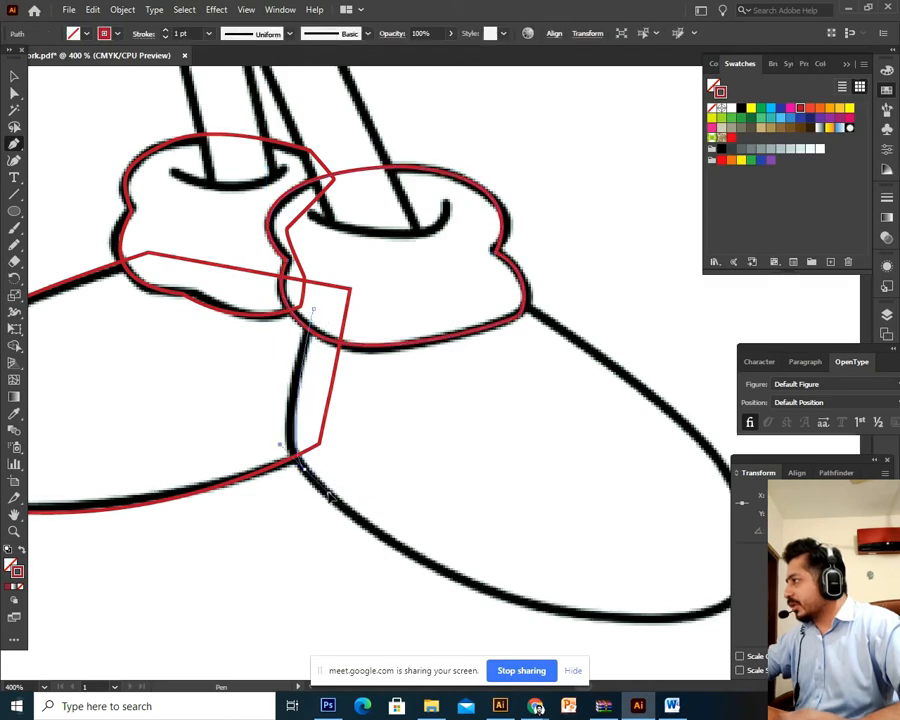
left_click_drag(403, 560, 311, 505)
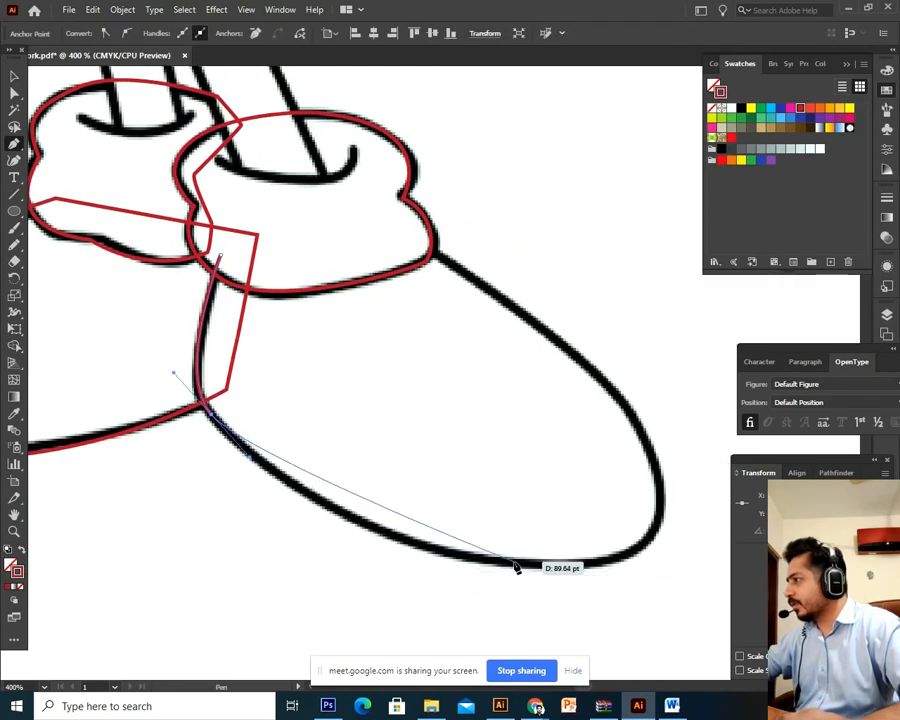
left_click_drag(516, 567, 661, 571)
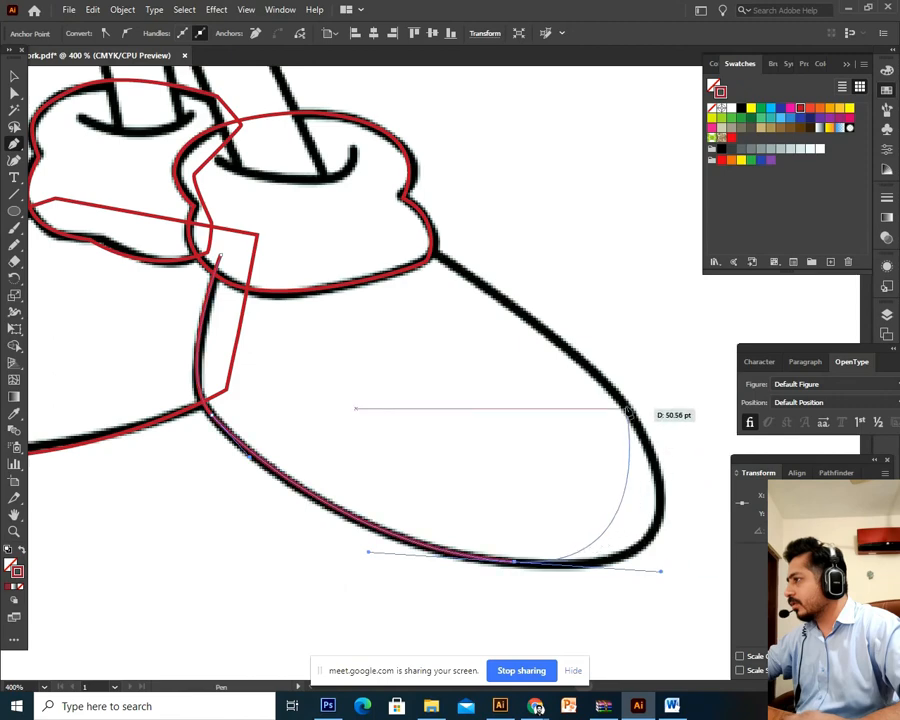
left_click(659, 520)
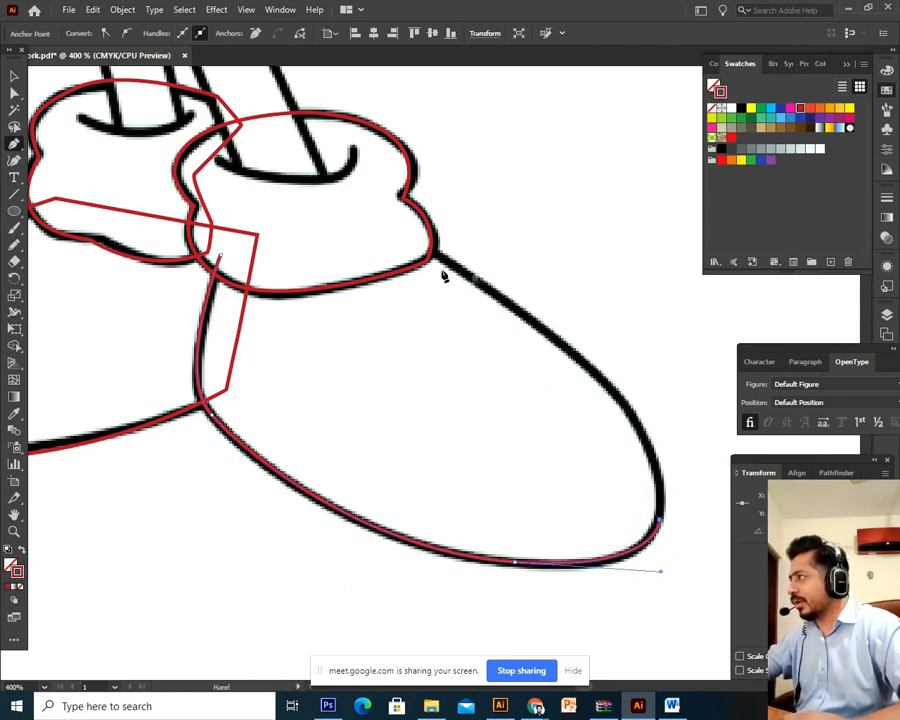
Step: Complete the right shoe path along its upper edge and close it with a hidden edge running inside the right cuff
scroll(444, 276, "up", 2)
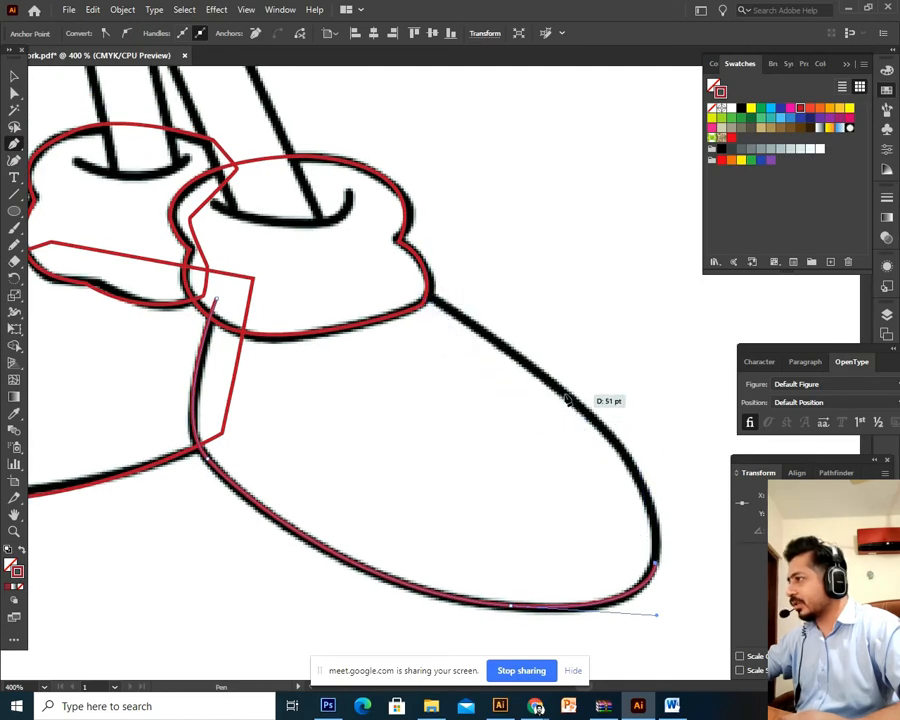
left_click(644, 460)
left_click(425, 310)
scroll(423, 330, "up", 3)
scroll(423, 330, "left", 3)
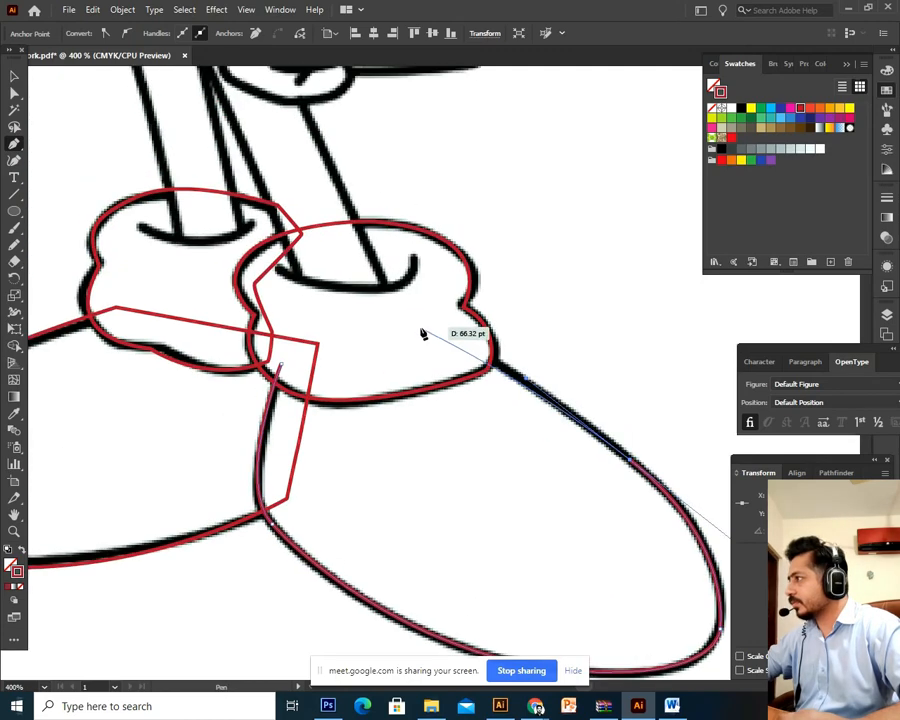
left_click(463, 348)
left_click(390, 354)
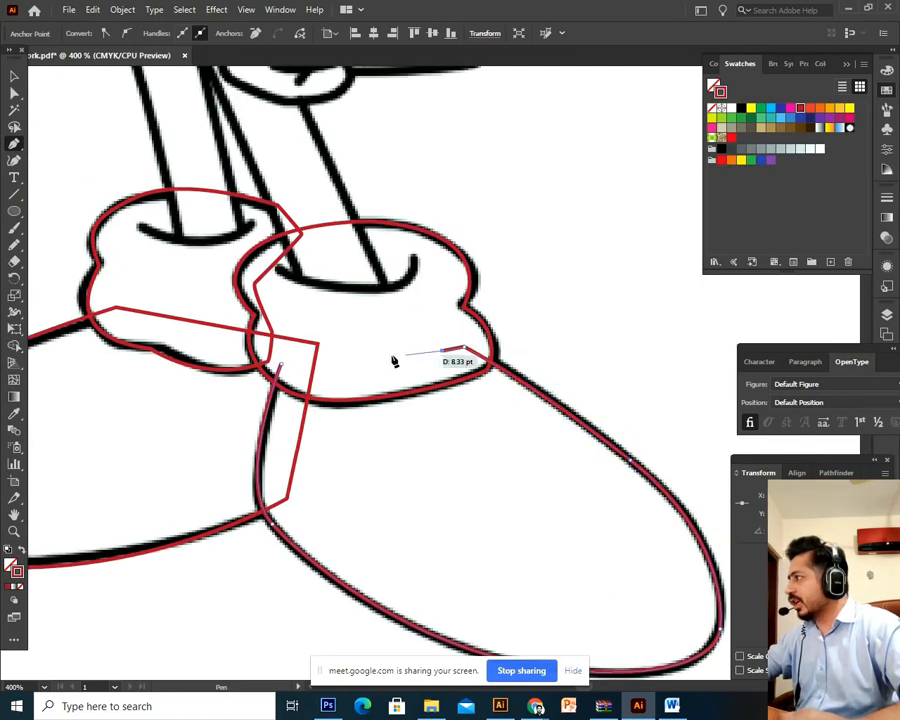
left_click(281, 369)
key("v")
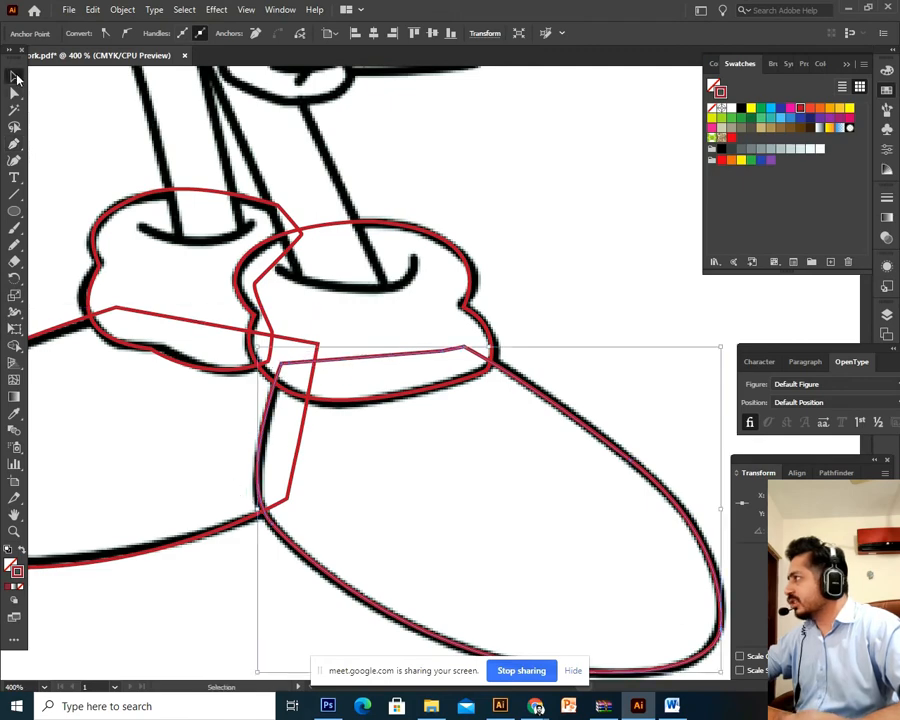
left_click(517, 286)
Step: Check the traced shoes and sock cuffs against the whole Sonic drawing
key("ctrl+minus")
key("ctrl+minus")
key("ctrl+minus")
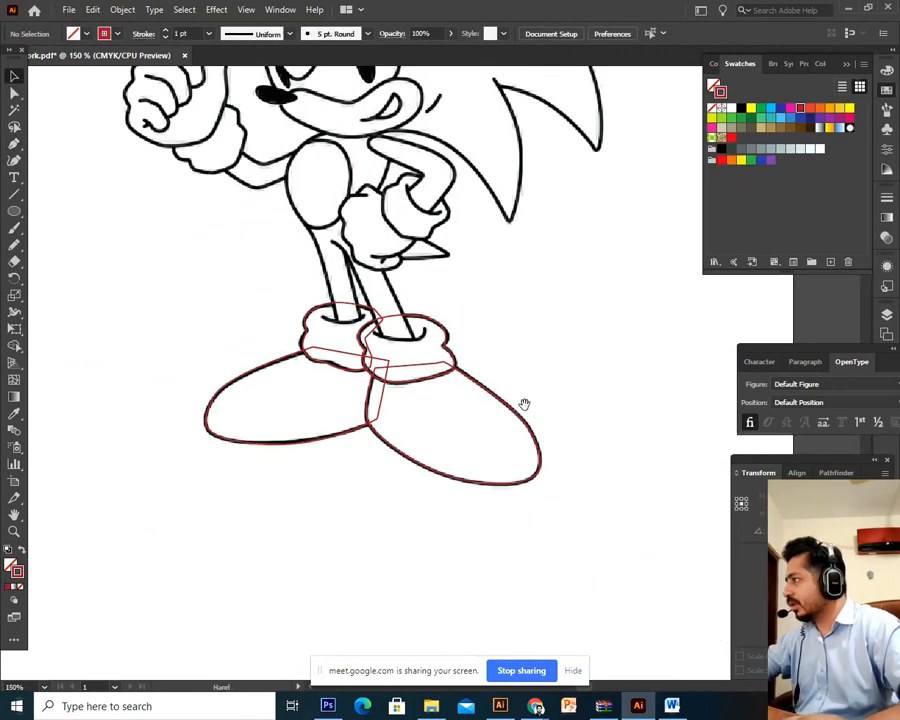
left_click(437, 357)
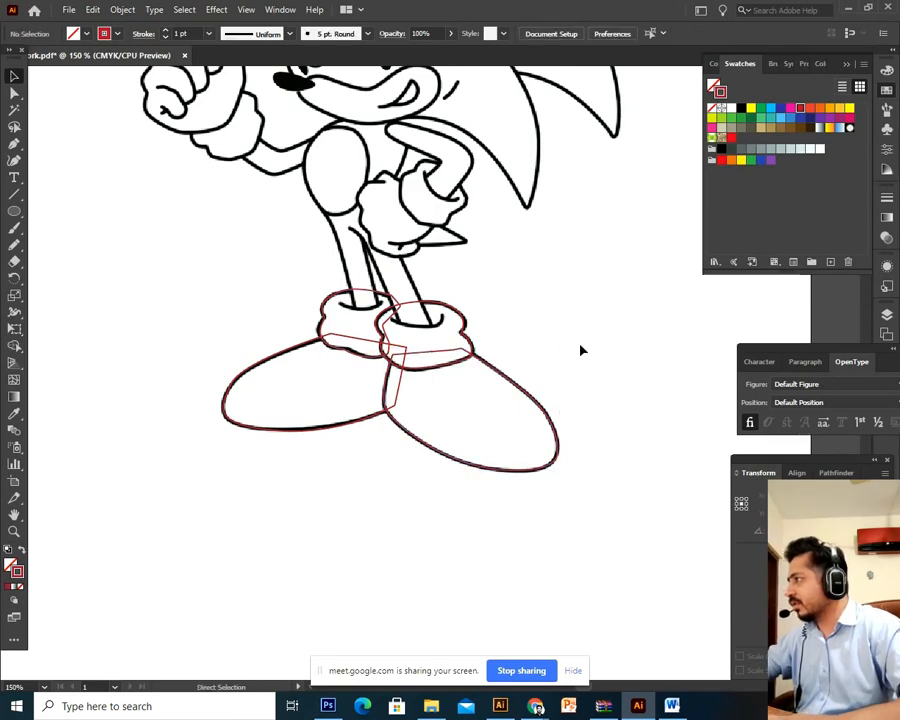
key("ctrl+plus")
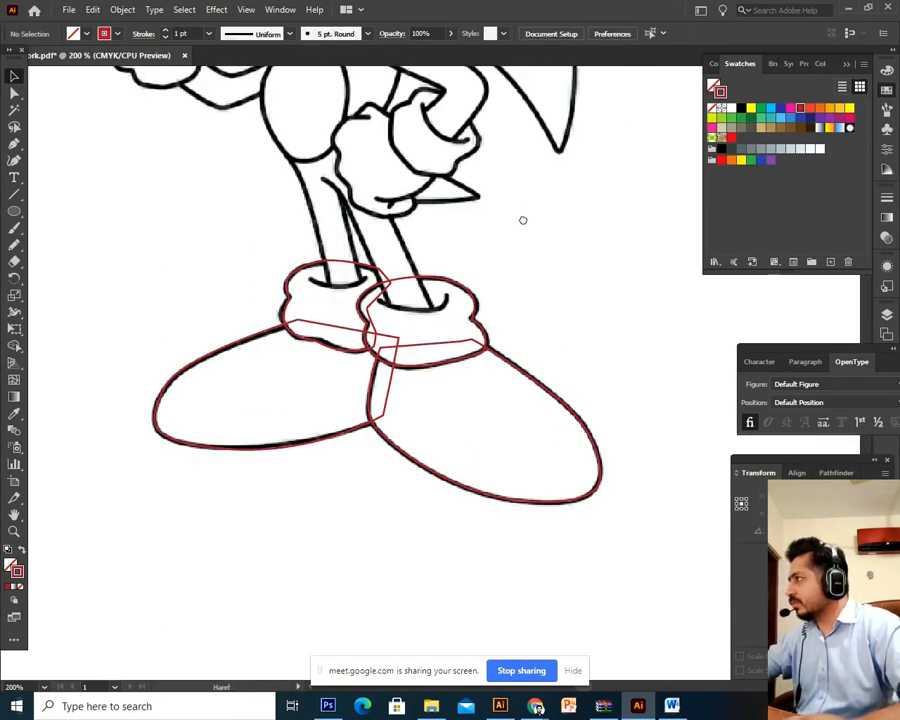
left_click_drag(522, 217, 538, 420)
scroll(538, 420, "down", 3)
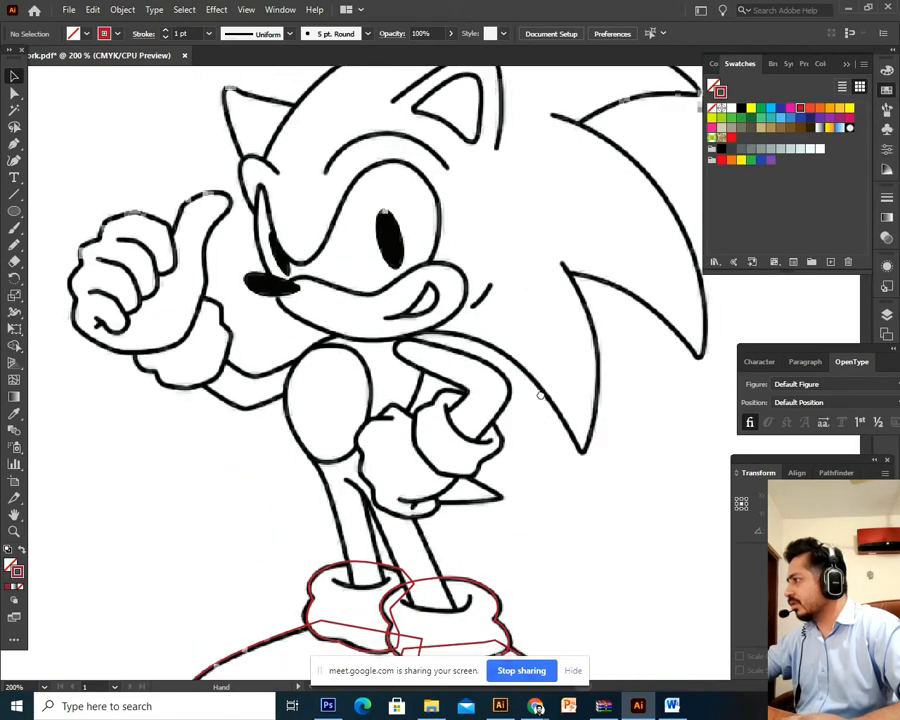
scroll(542, 421, "down", 3)
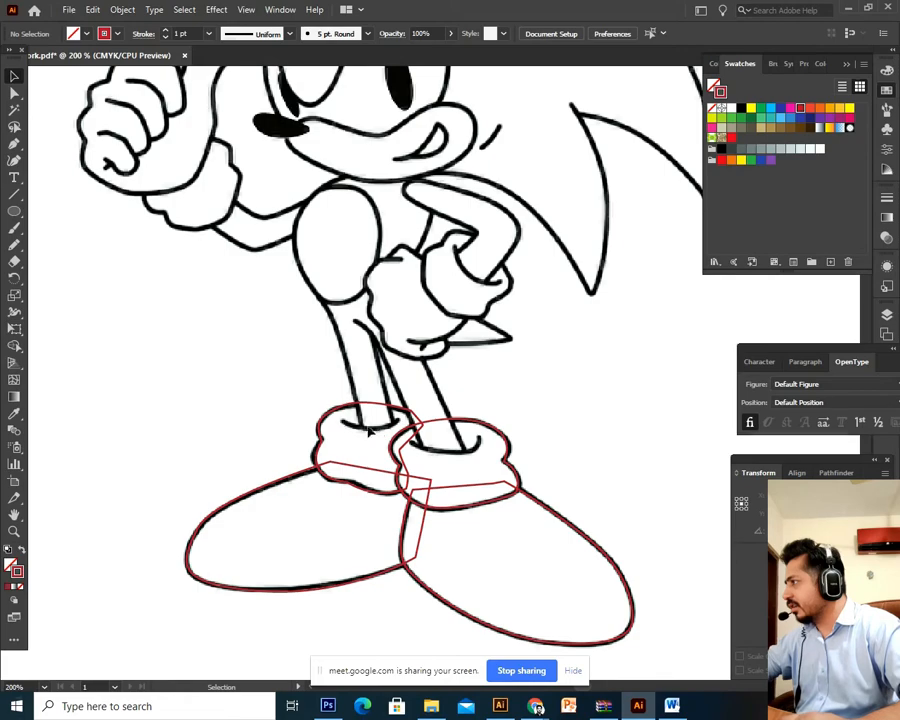
Step: Trace the curved crease inside the left sock cuff as an open red Pen path
key("ctrl+equal")
key("ctrl+equal")
key("ctrl+equal")
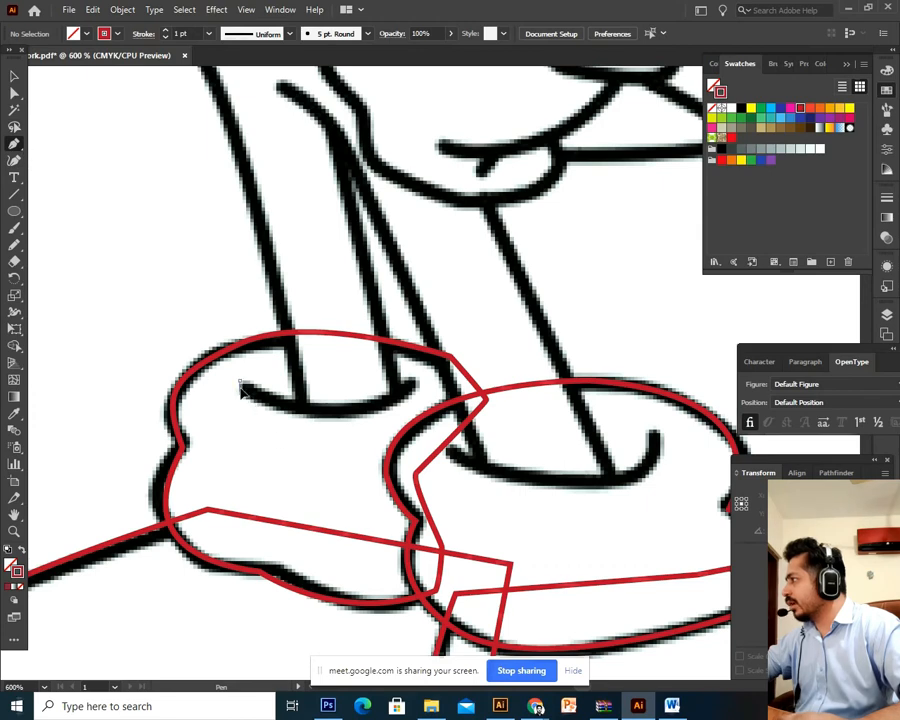
left_click(240, 386)
left_click_drag(420, 383, 513, 316)
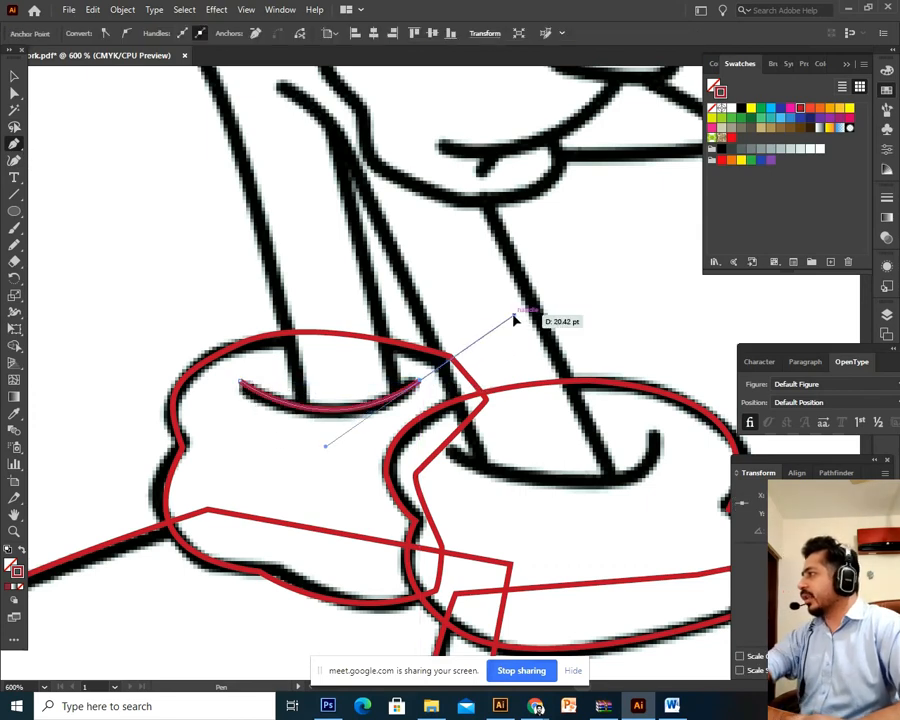
left_click(14, 80)
left_click(576, 448)
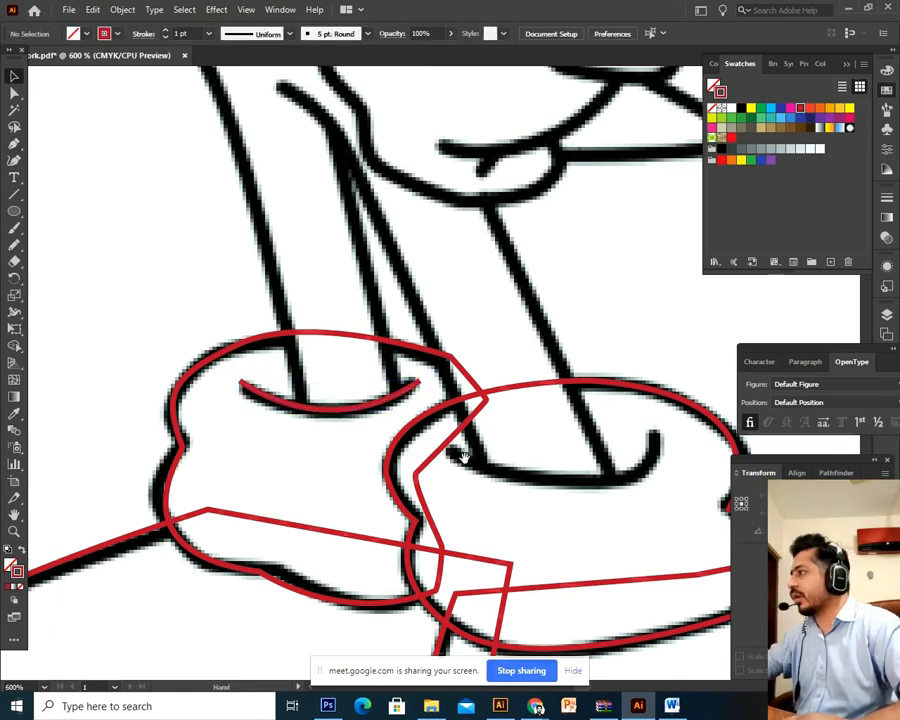
Step: Trace the curved crease inside the right sock cuff as an open red Pen path and deselect it
left_click_drag(462, 456, 432, 451)
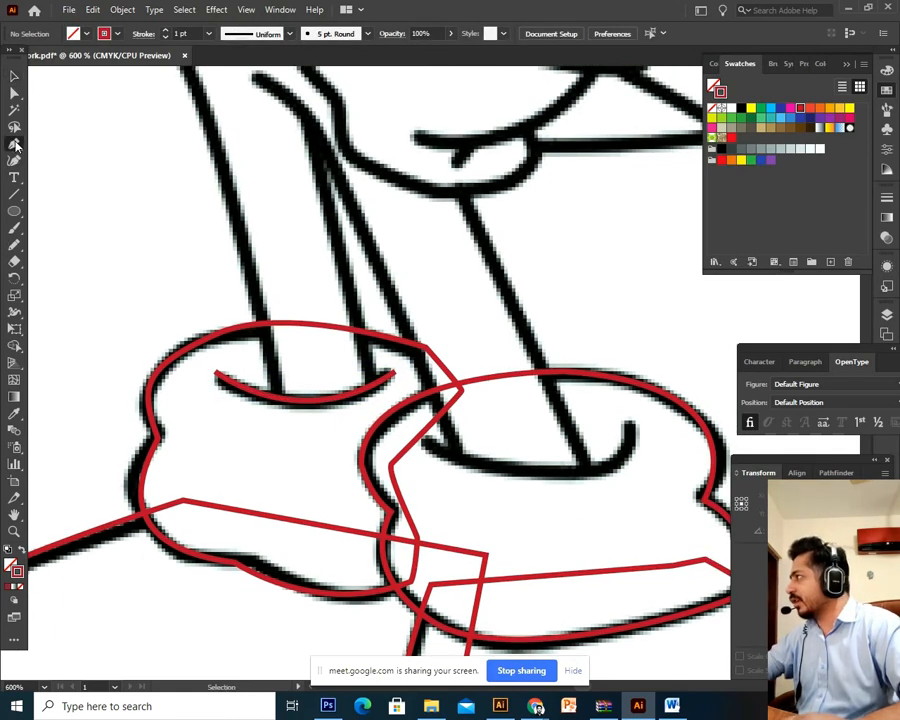
left_click(16, 145)
left_click_drag(384, 423, 284, 398)
left_click(323, 419)
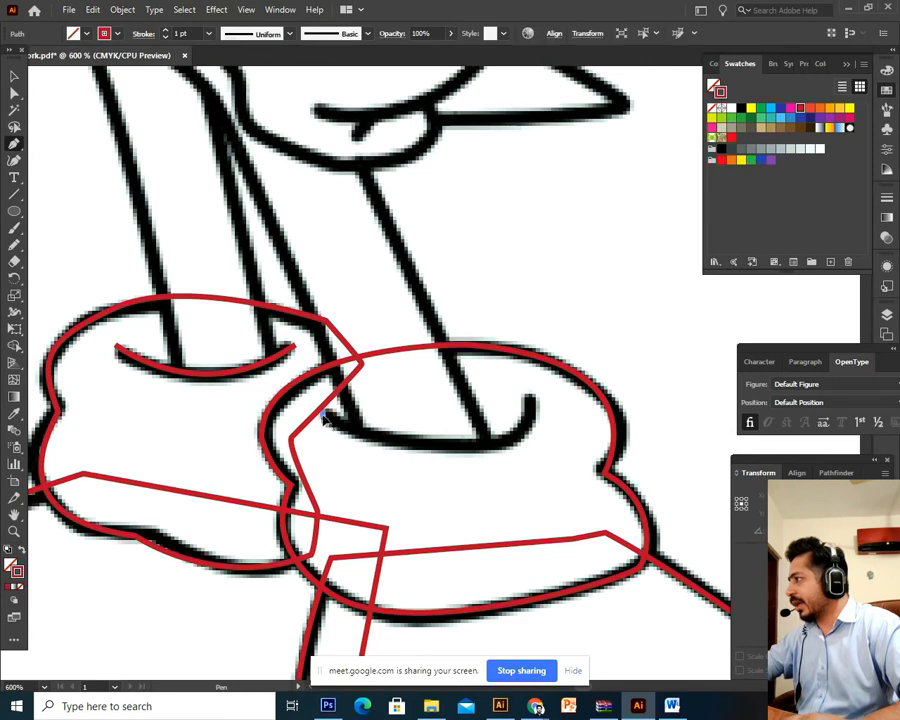
left_click_drag(532, 400, 532, 296)
key("backslash")
left_click(553, 314)
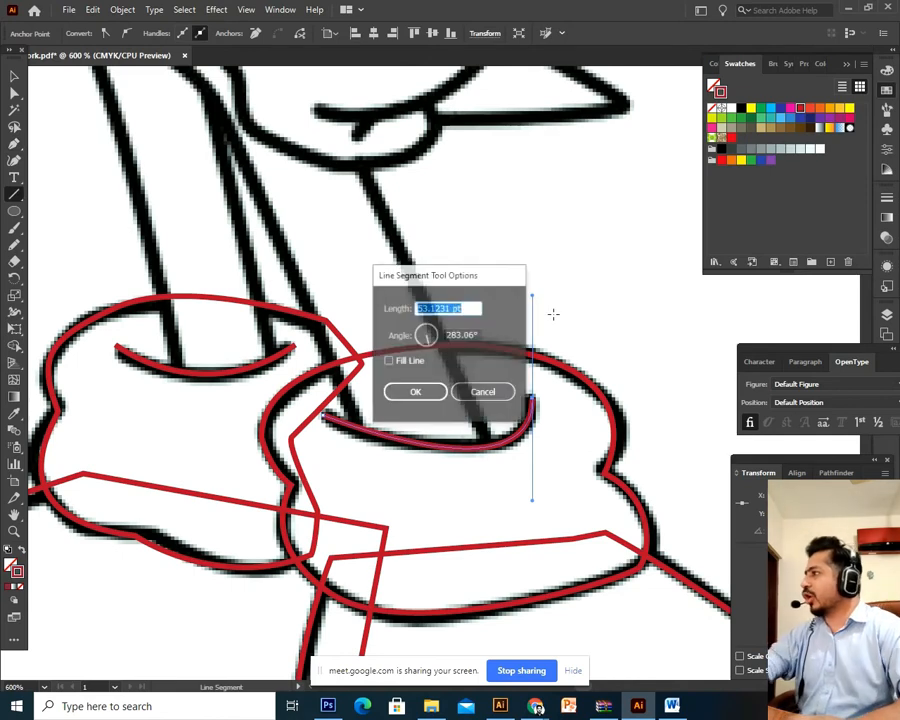
key("Escape")
key("v")
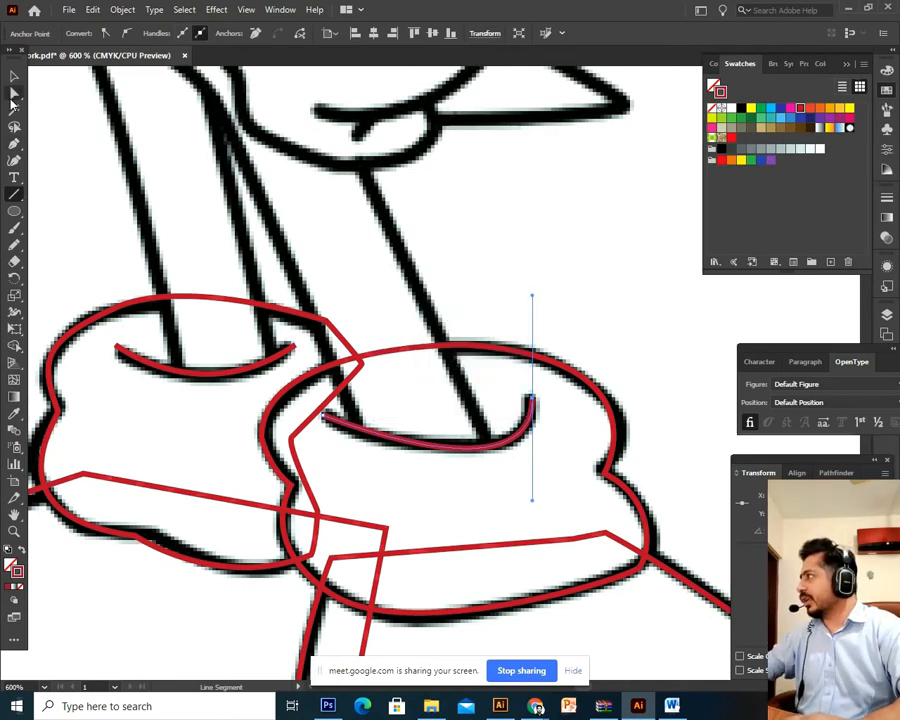
left_click(556, 245)
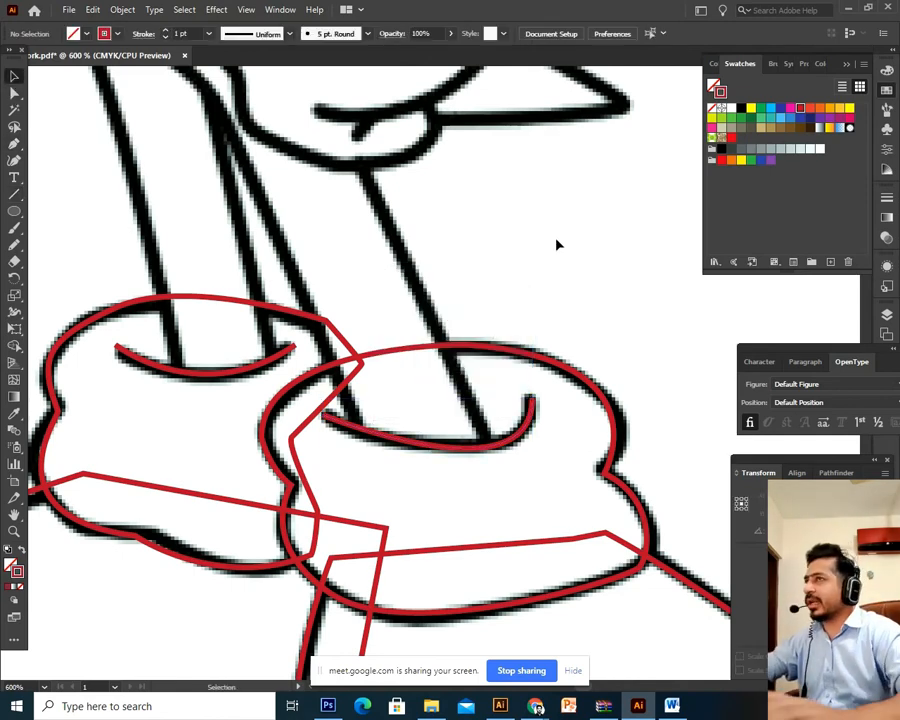
Step: Select all traced shoe and sock paths together and move them straight down into the blank area below the drawing
key("ctrl+minus")
key("ctrl+minus")
scroll(578, 353, "down", 2)
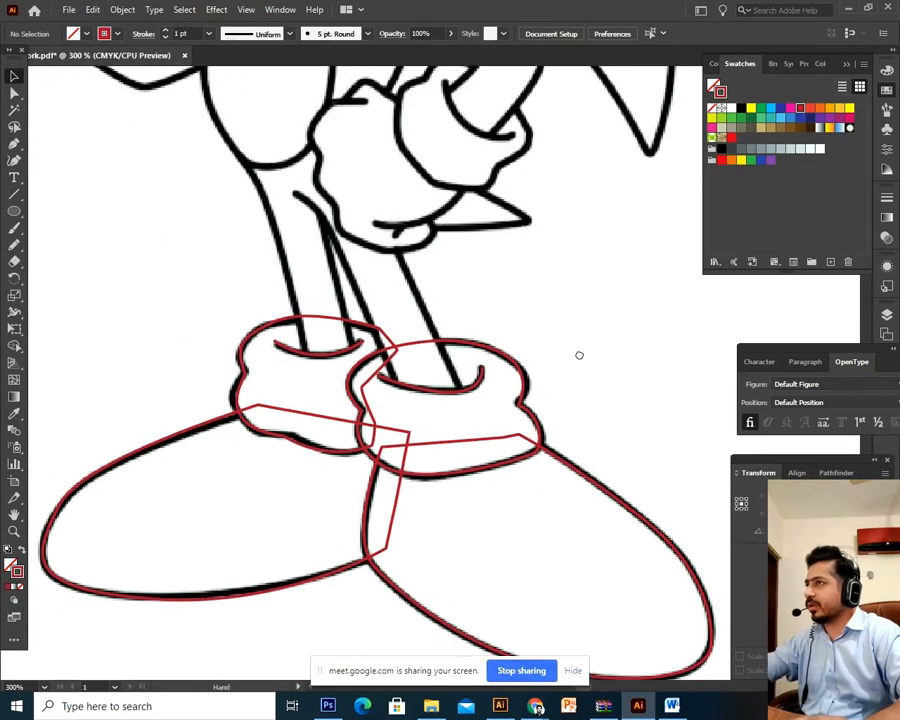
key("ctrl+minus")
key("ctrl+minus")
left_click_drag(576, 356, 565, 359)
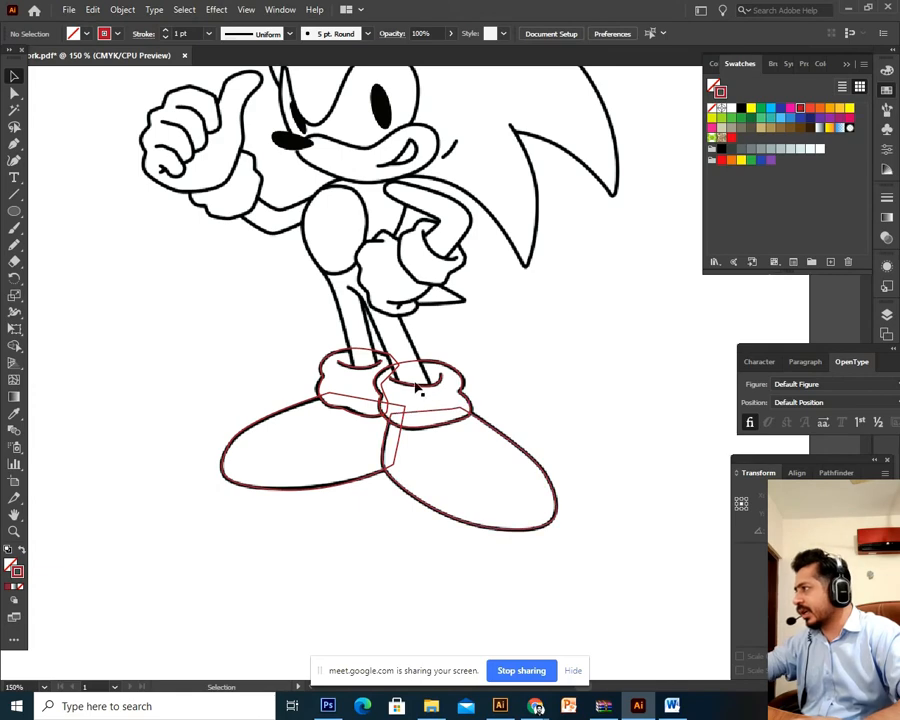
left_click_drag(532, 421, 220, 503)
left_click_drag(402, 573, 381, 430)
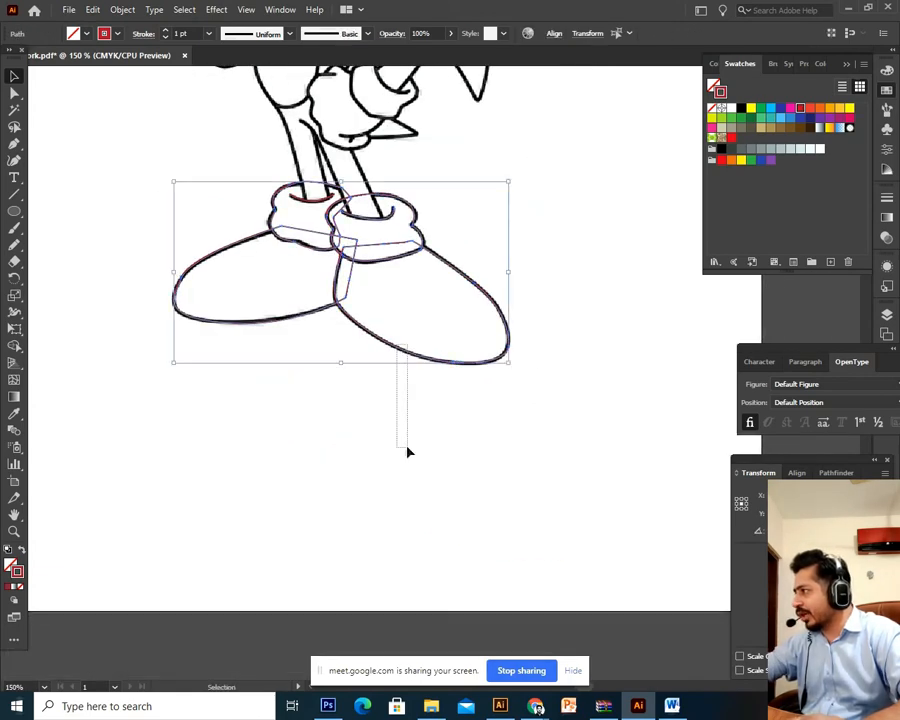
left_click(584, 283)
left_click_drag(552, 187, 212, 398)
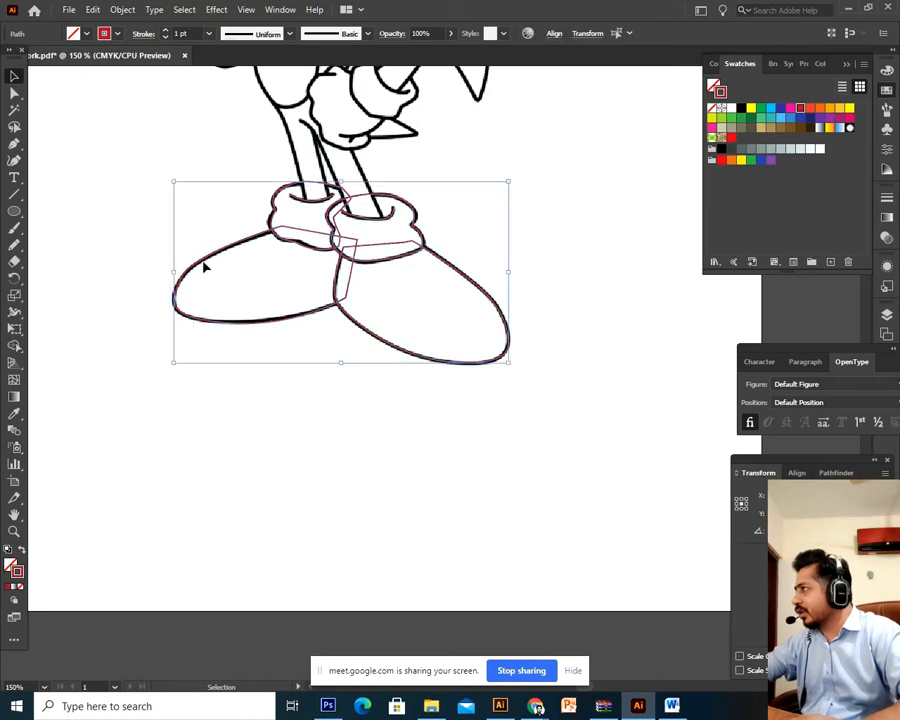
left_click_drag(205, 267, 196, 447)
left_click(645, 432)
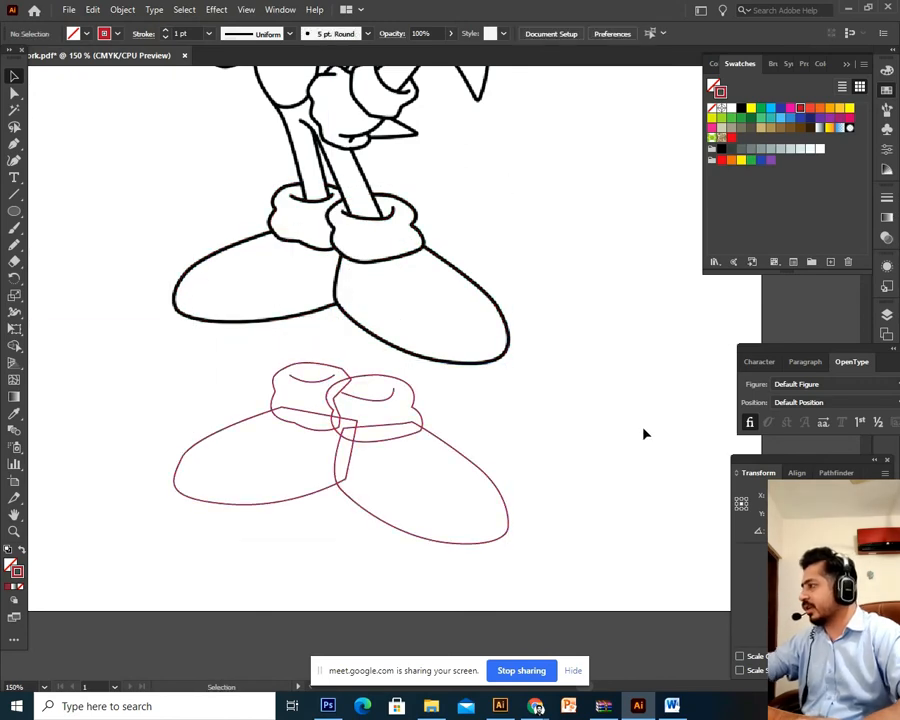
Step: Give the moved shoes, sock cuffs and the right cuff's crease a white fill and a black stroke
left_click_drag(389, 463, 407, 485)
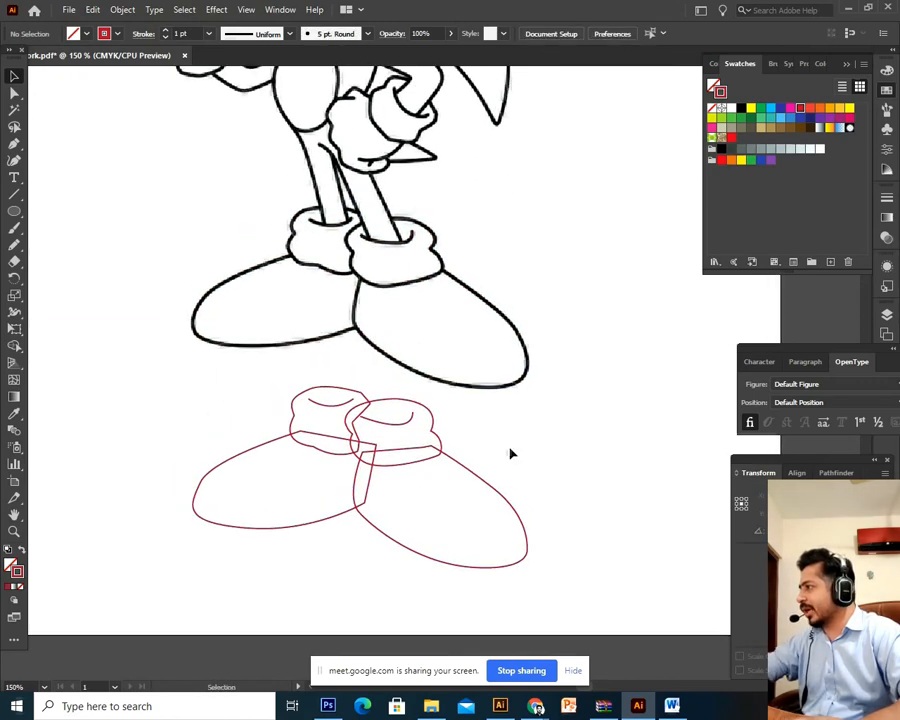
left_click_drag(568, 418, 140, 586)
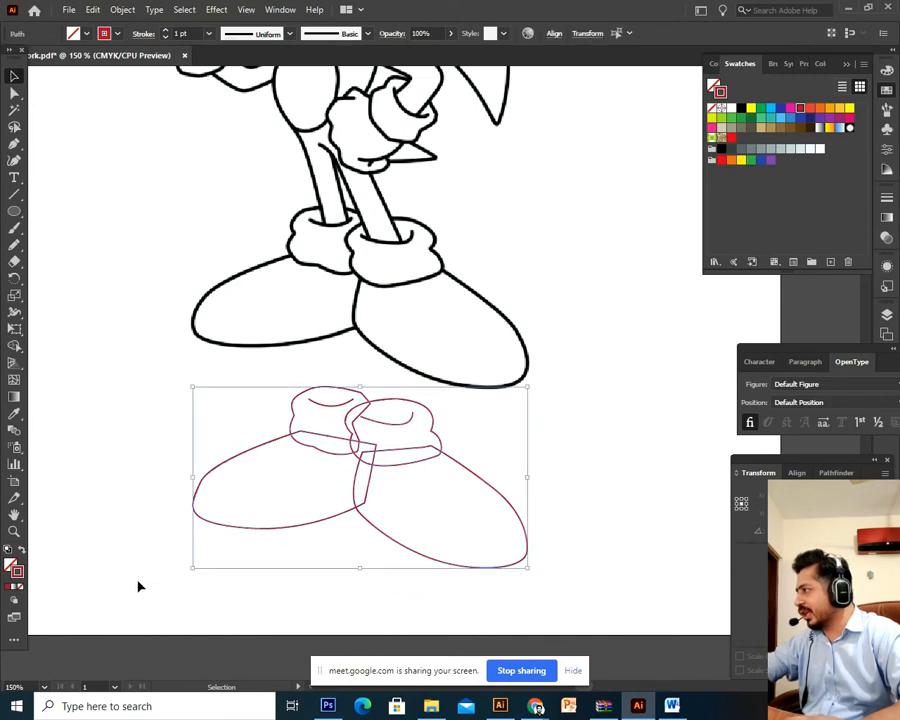
left_click(7, 565)
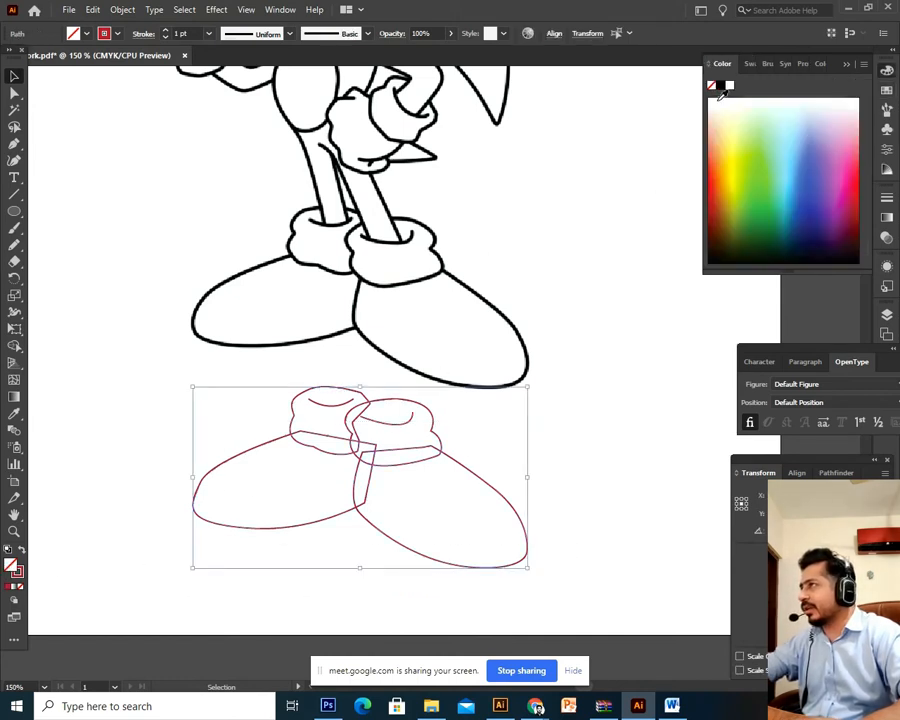
left_click(729, 87)
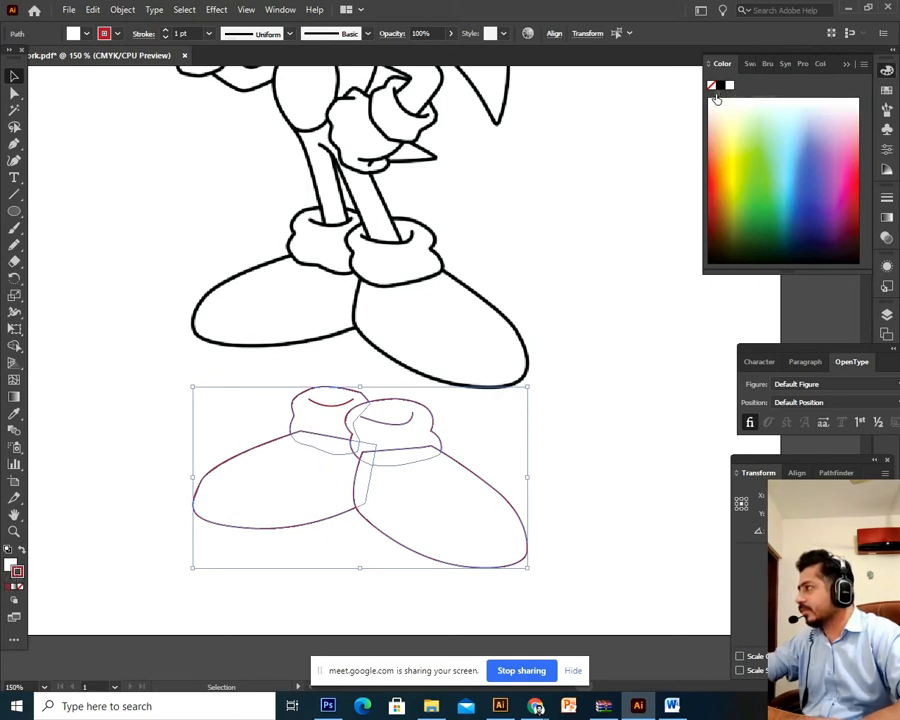
left_click(721, 86)
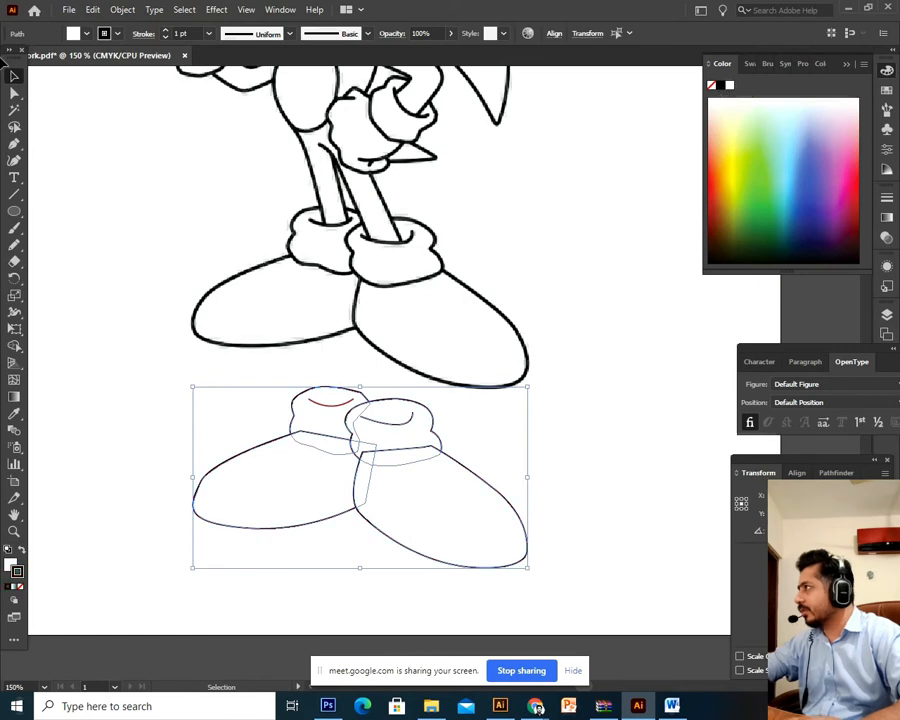
left_click(145, 282)
left_click_drag(326, 529, 348, 527)
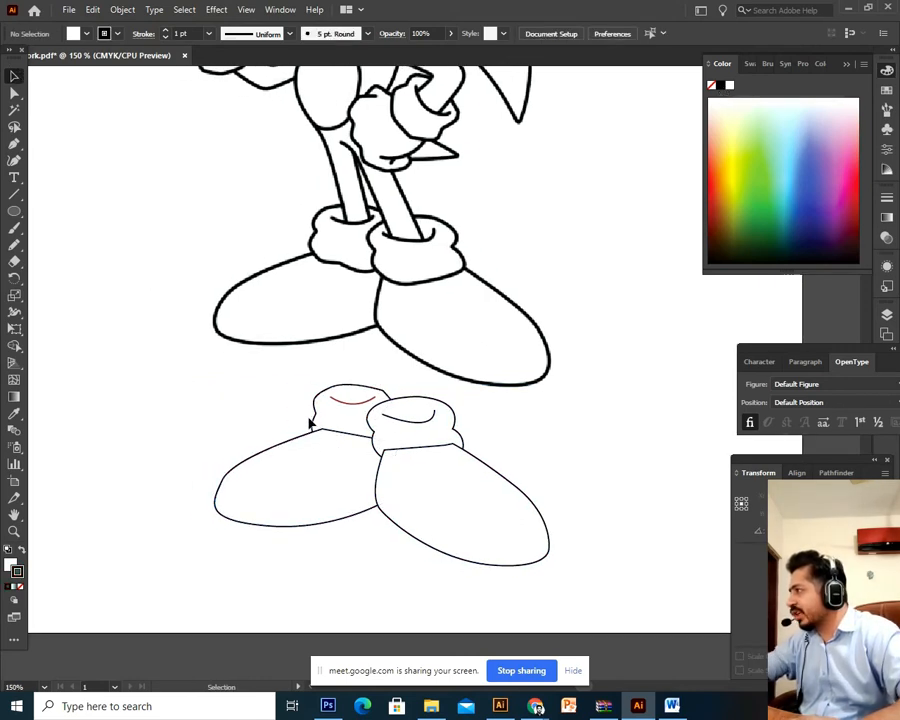
Step: Send the moved left shoe path to the back, behind its sock cuff, and deselect it
left_click(246, 497)
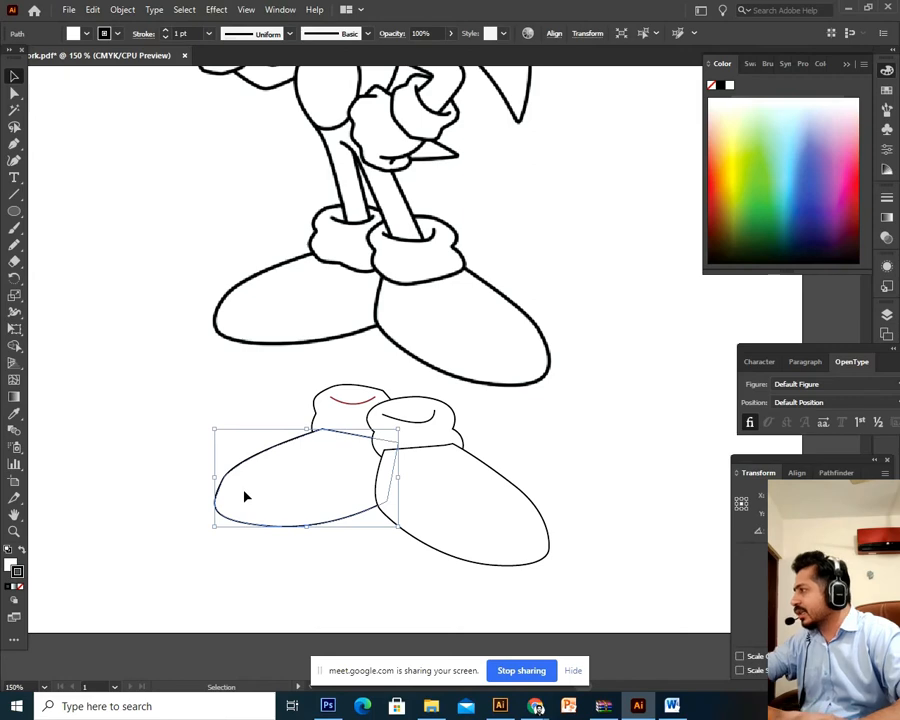
right_click(245, 496)
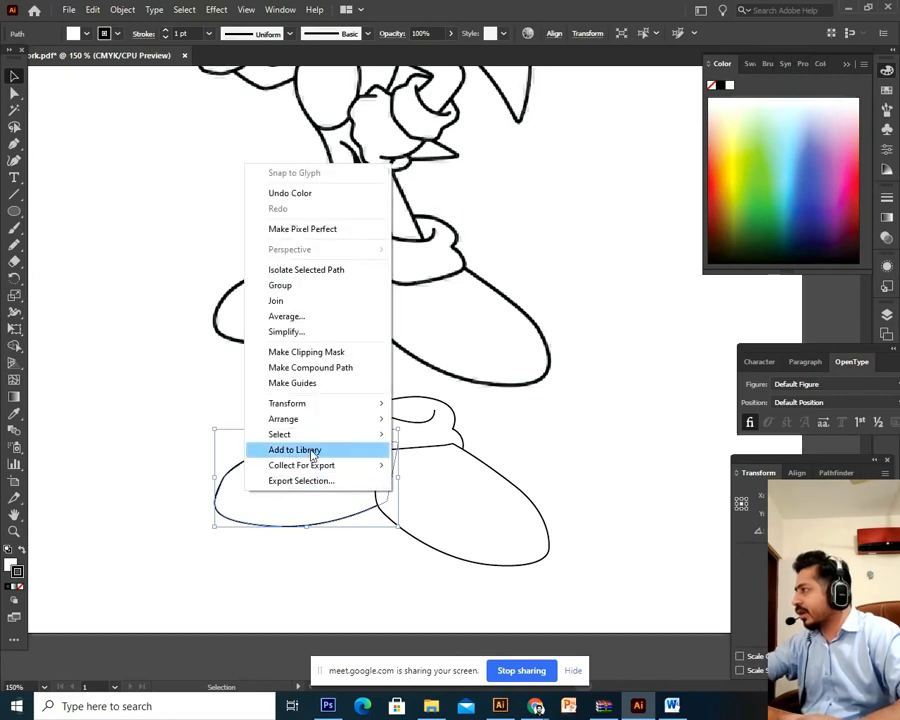
mouse_move(322, 428)
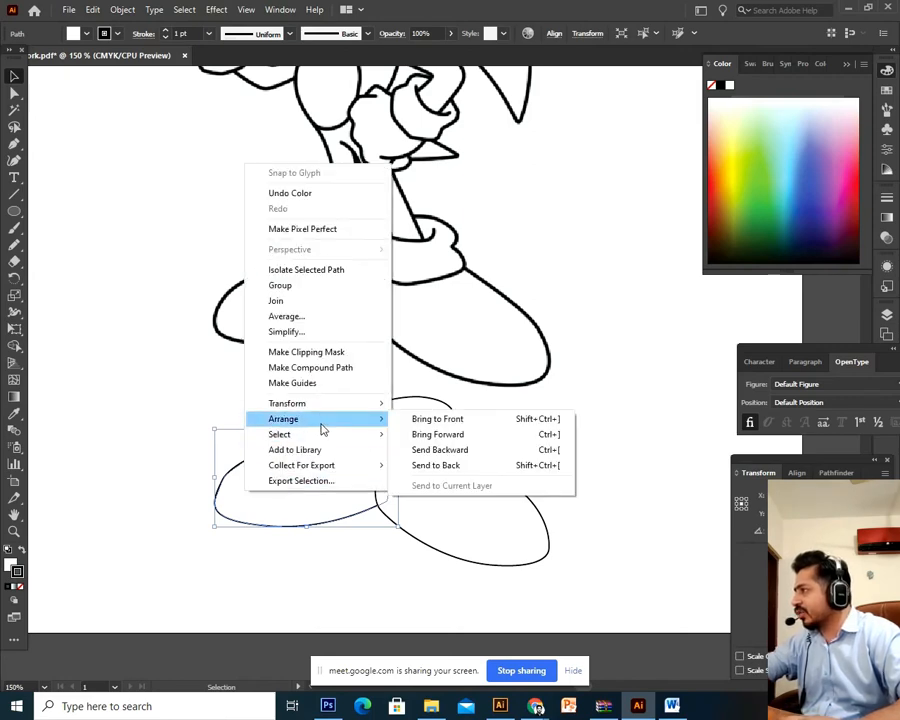
left_click(474, 466)
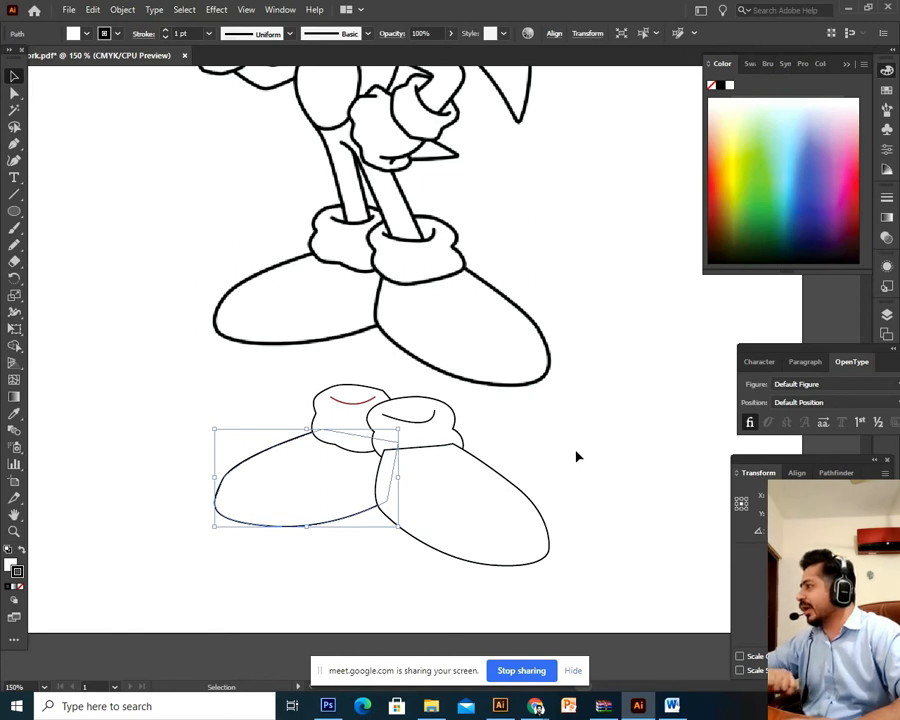
left_click(201, 593)
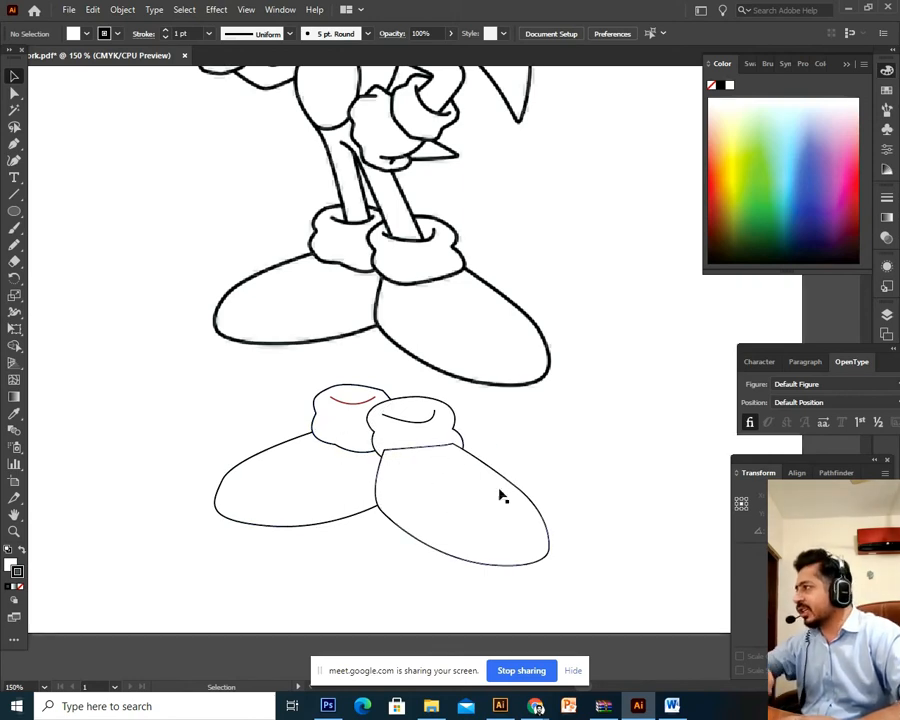
Step: Send the moved right shoe path to the back, behind its sock cuff, and deselect it
left_click(447, 552)
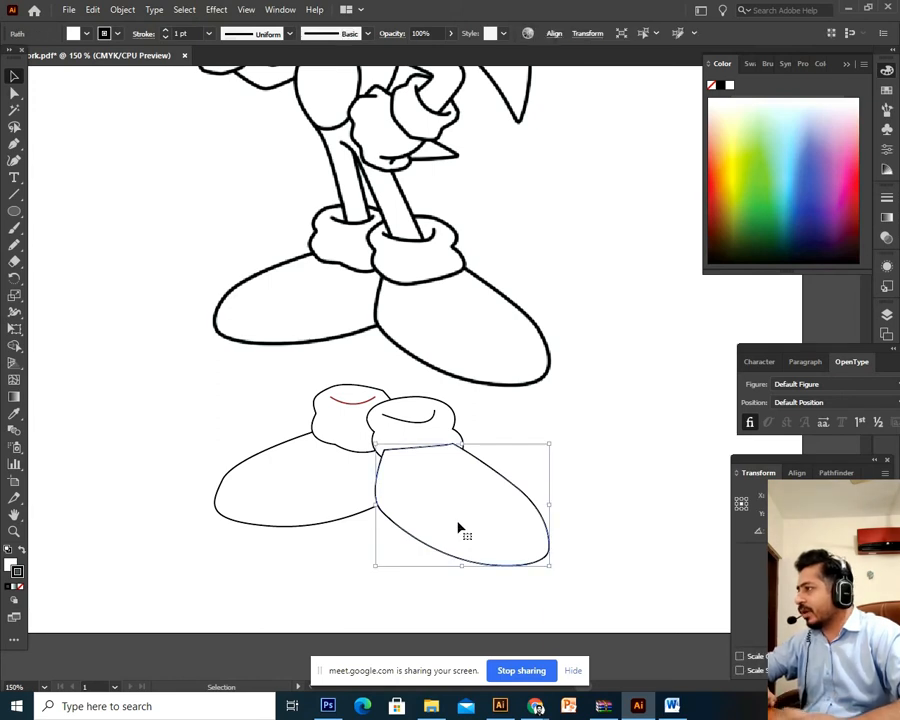
right_click(459, 528)
mouse_move(500, 450)
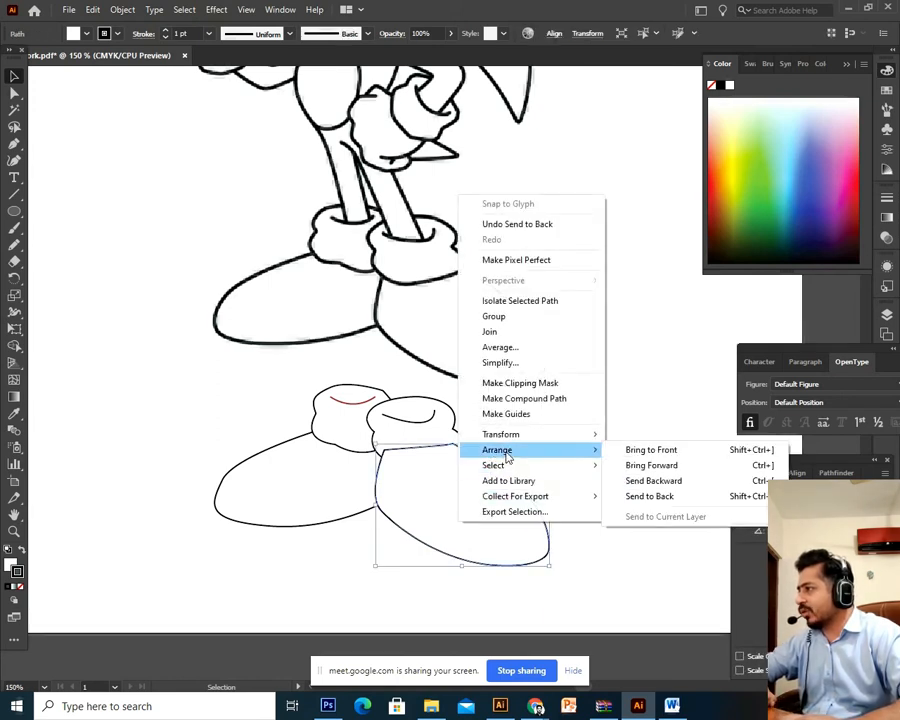
left_click(655, 495)
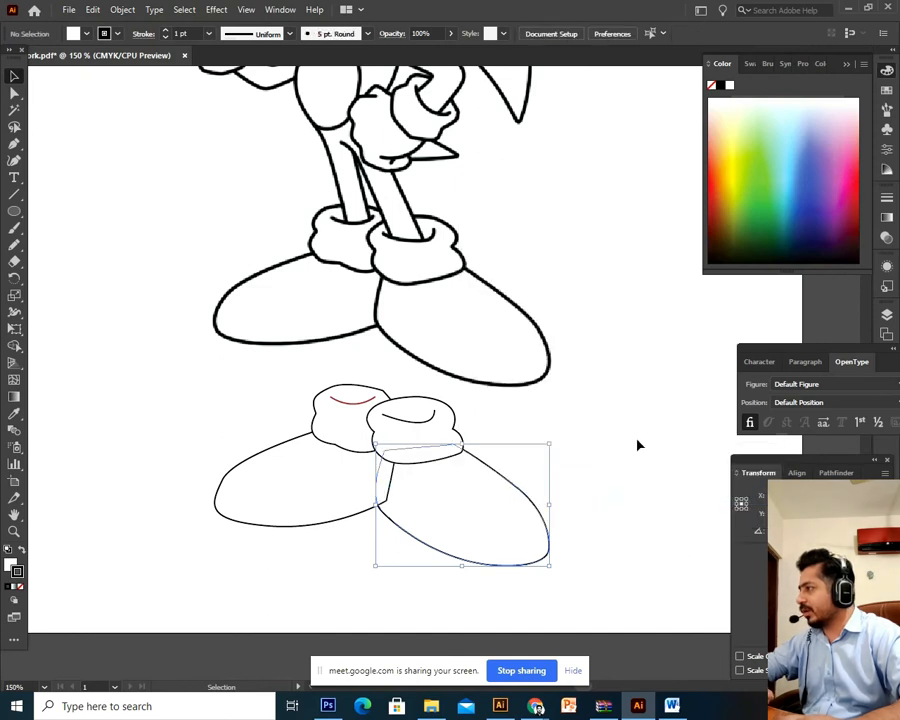
left_click(637, 444)
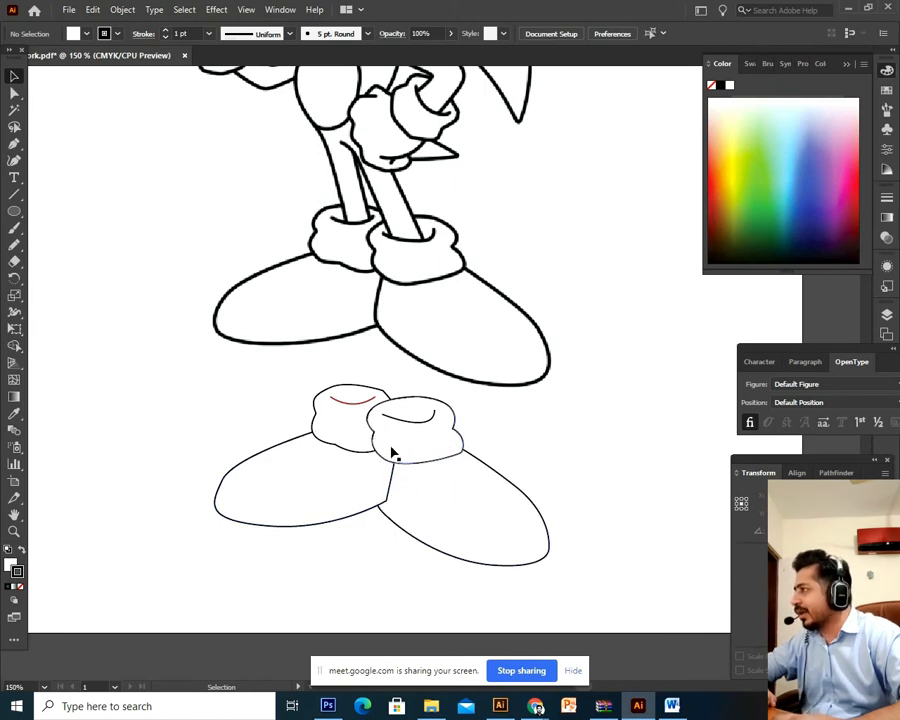
Step: Send the left shoe path to the back again, behind the right shoe, and deselect it
left_click(320, 514)
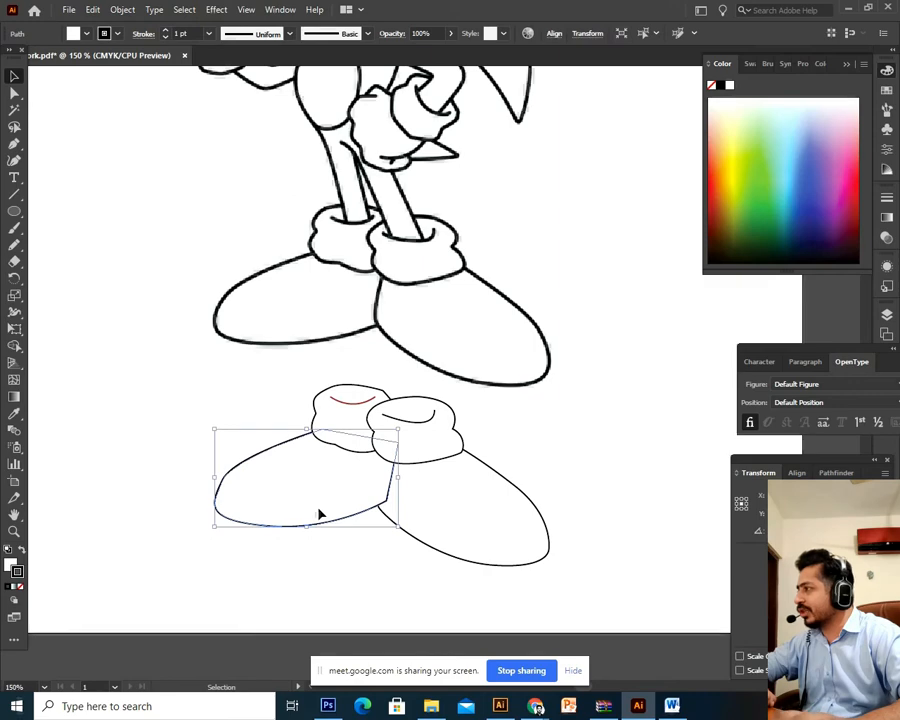
right_click(328, 479)
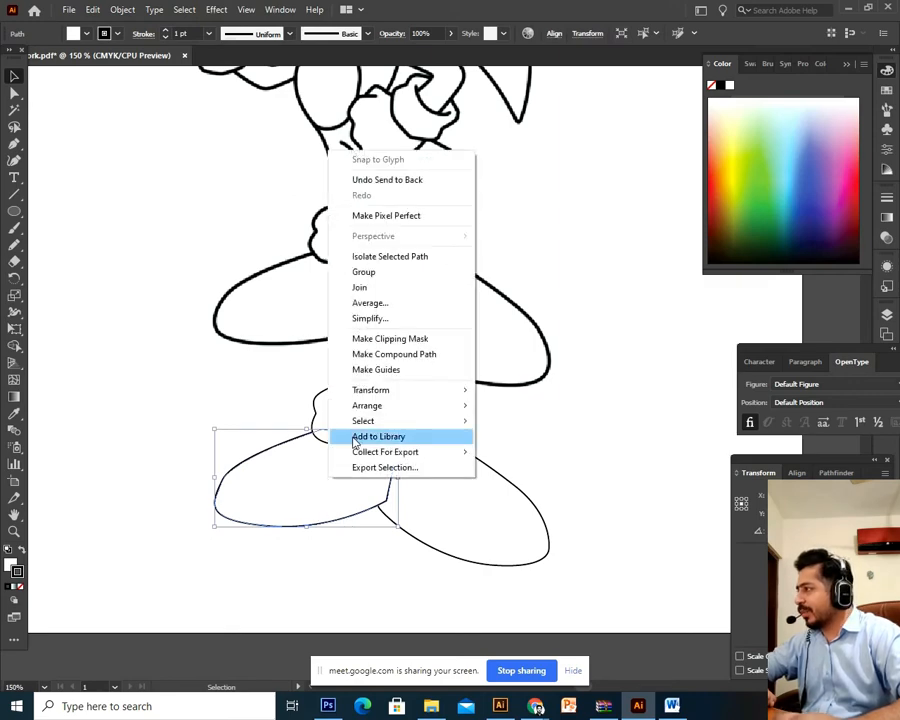
mouse_move(385, 410)
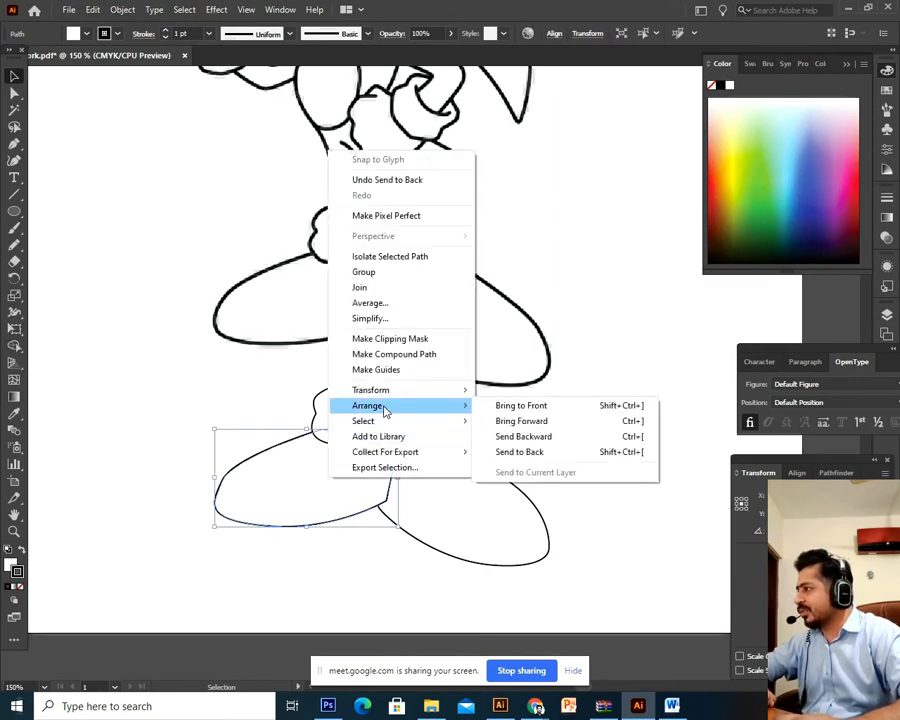
left_click(527, 452)
left_click(304, 464)
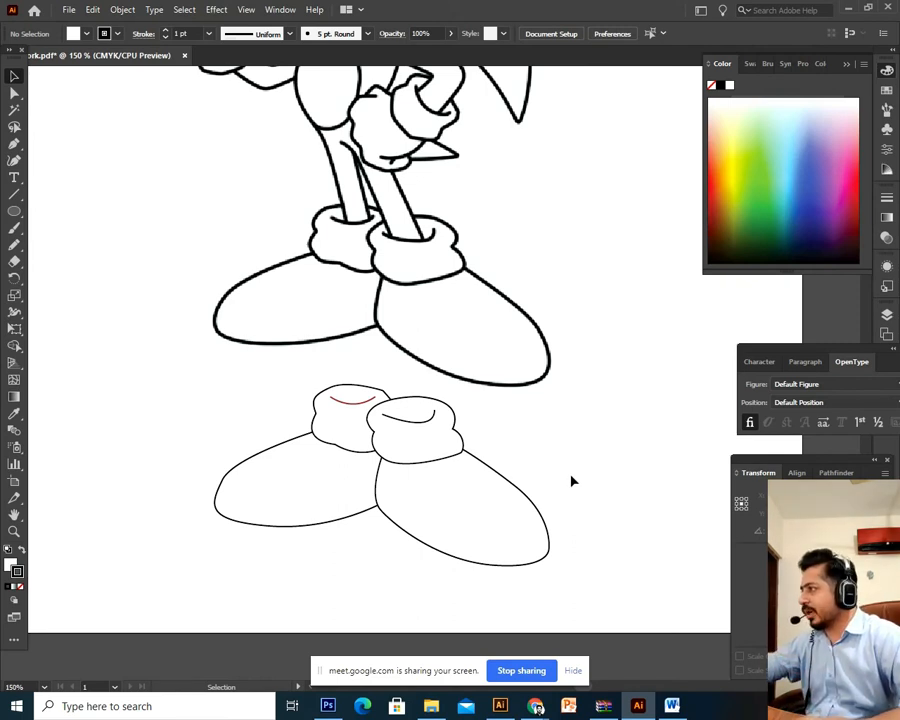
Step: Undo the stacking changes and the white-fill, black-stroke colouring of the moved shoe and sock paths, and deselect everything
left_click_drag(586, 420, 594, 435)
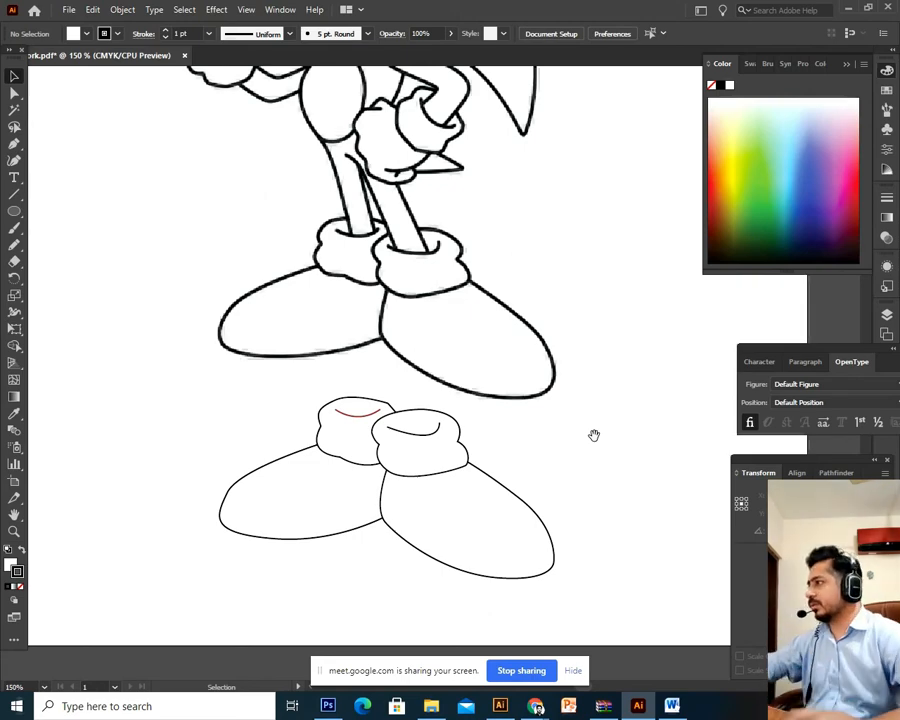
left_click_drag(613, 492, 597, 379)
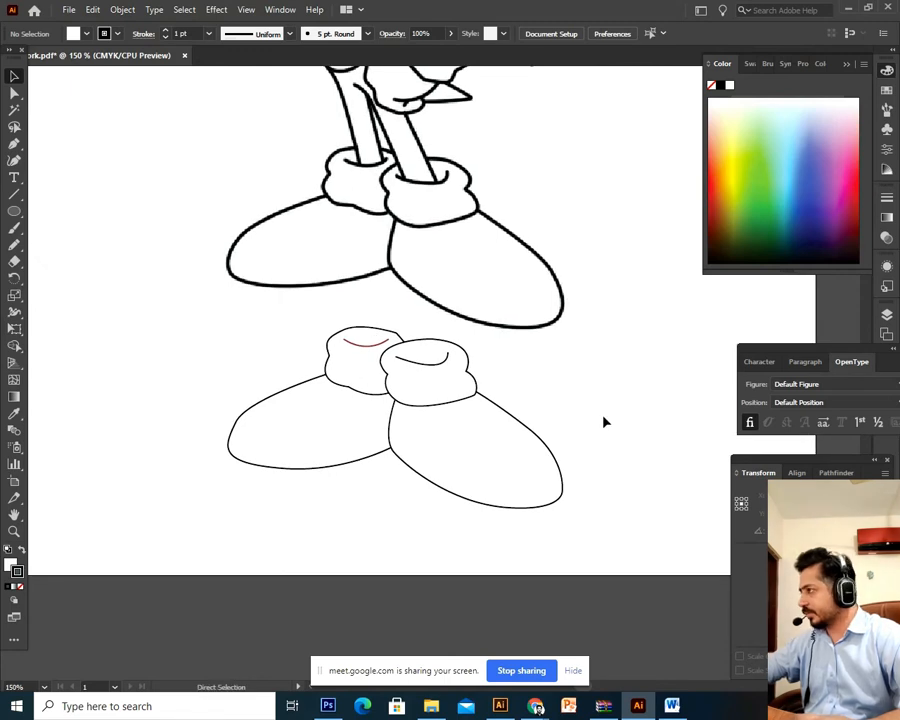
key("ctrl+a")
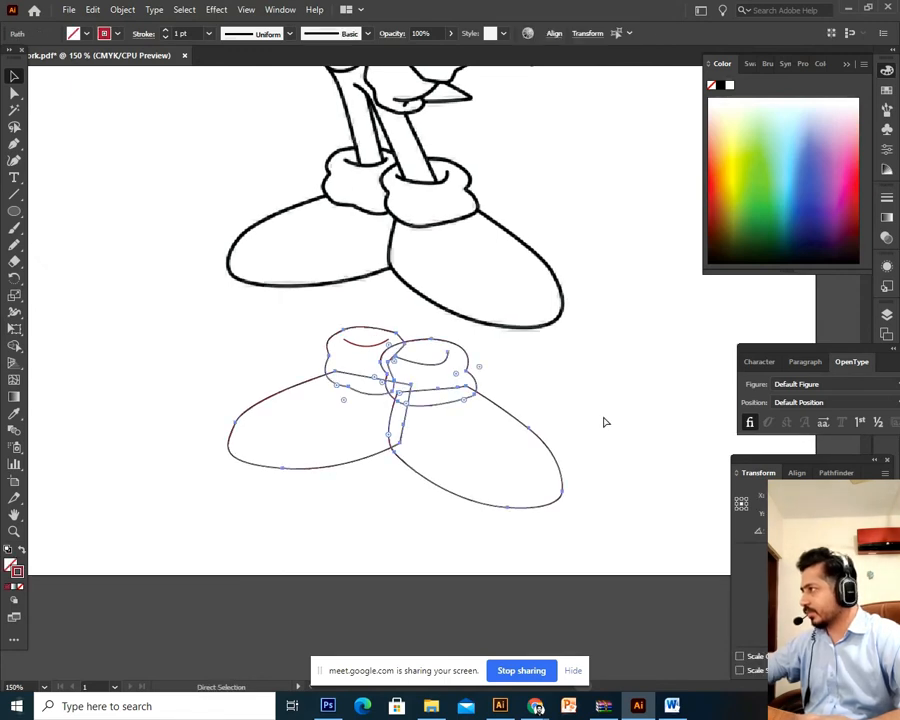
key("v")
left_click(557, 440)
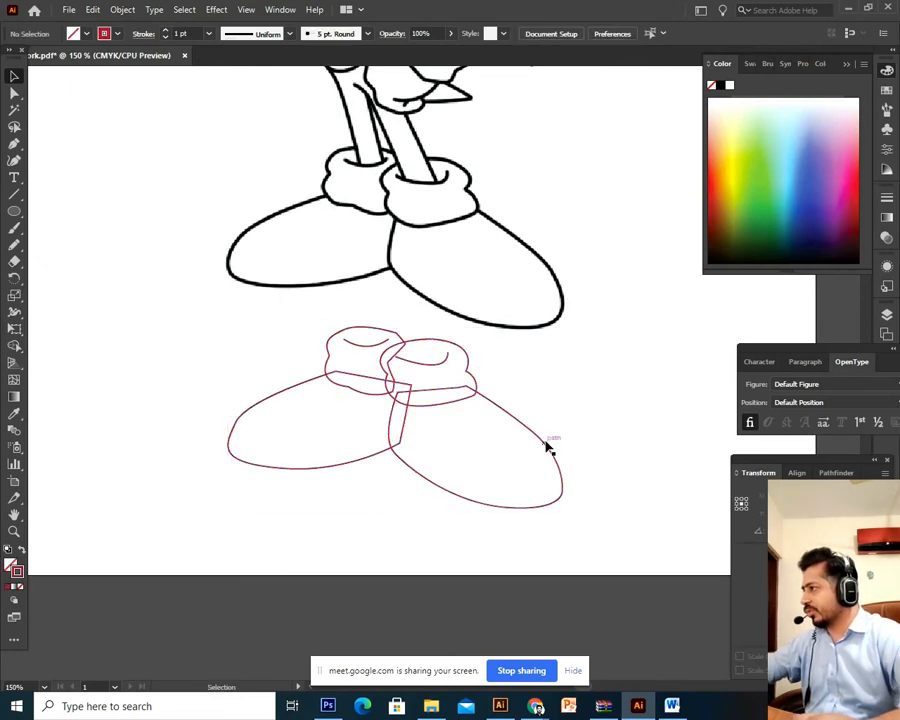
left_click(547, 447)
left_click(578, 444)
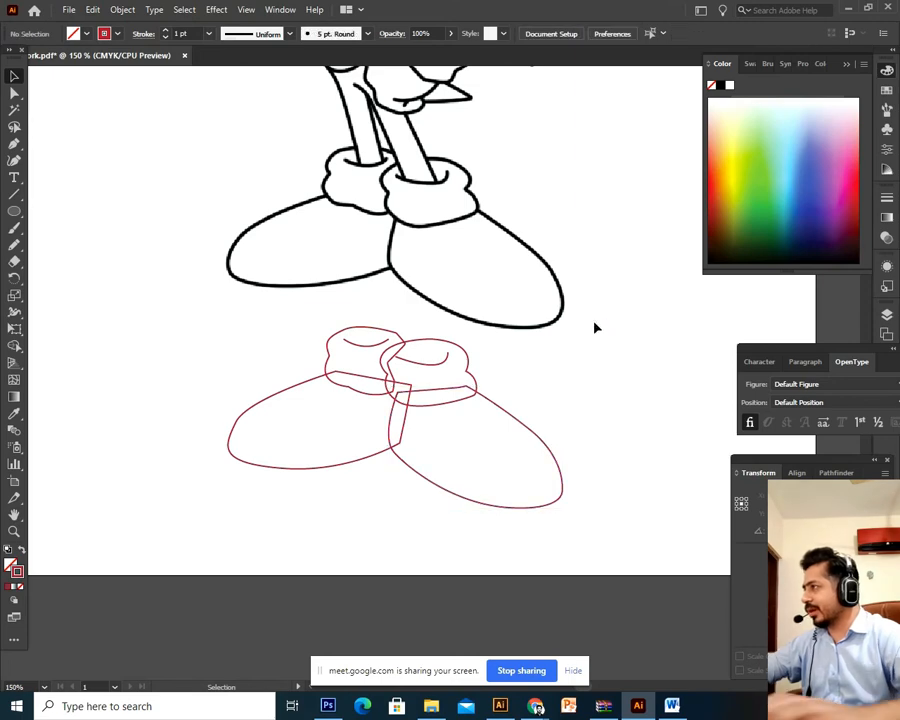
Step: Show the stacking-order commands for the left shoe path without applying any, and deselect the path
key("ctrl+minus")
key("ctrl+minus")
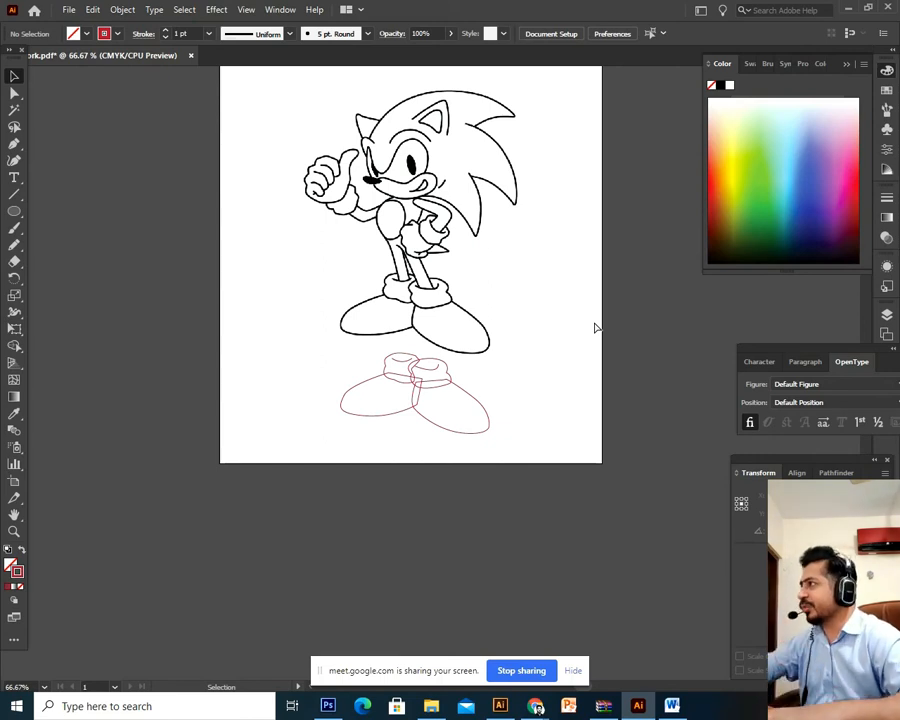
key("ctrl+plus")
left_click_drag(543, 322, 542, 379)
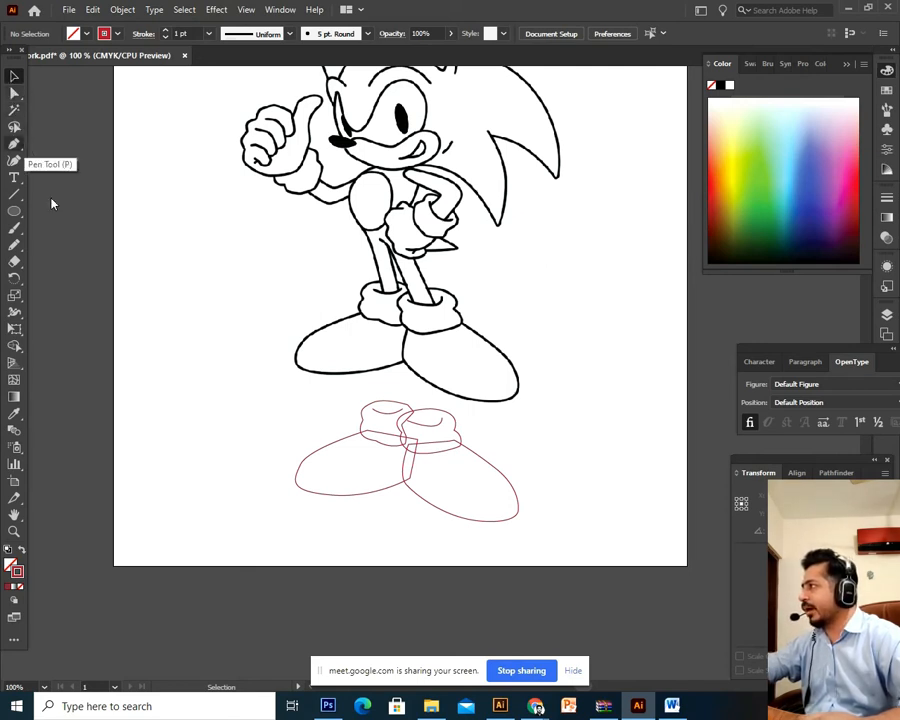
left_click(340, 440)
right_click(346, 432)
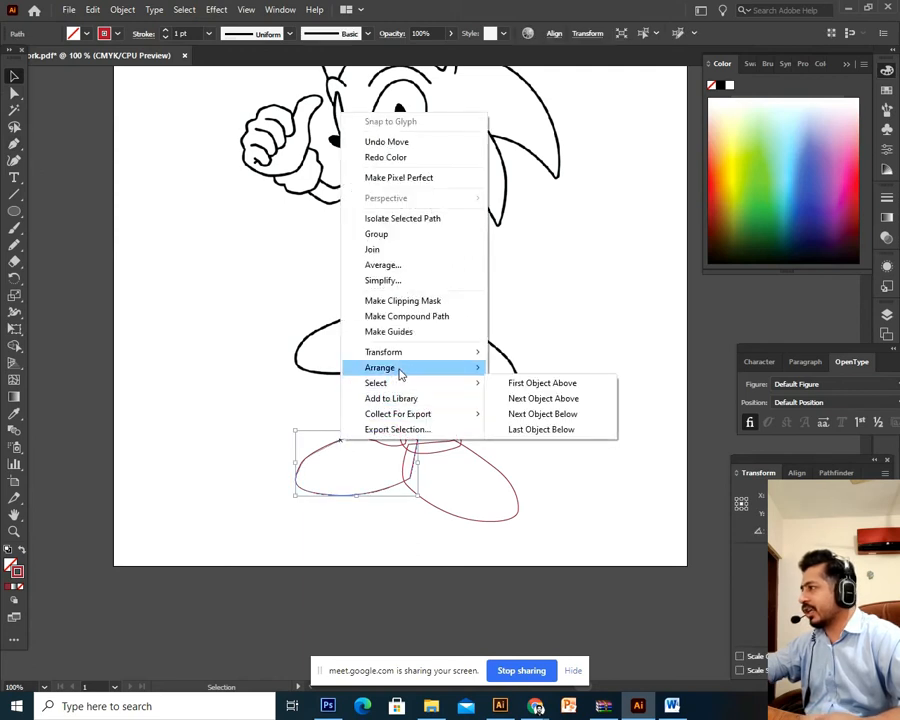
mouse_move(398, 371)
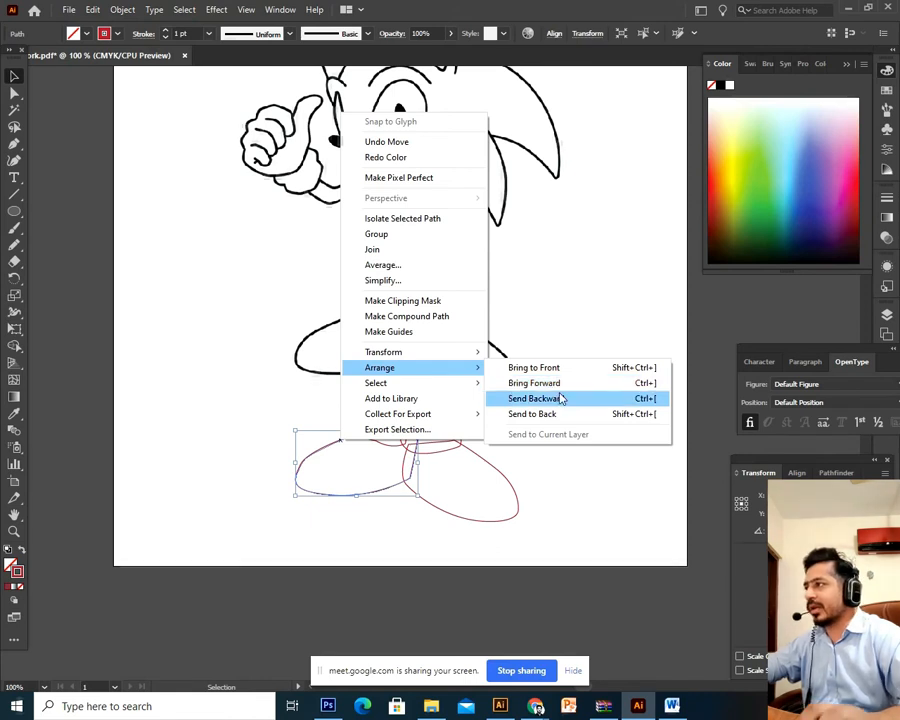
left_click(552, 492)
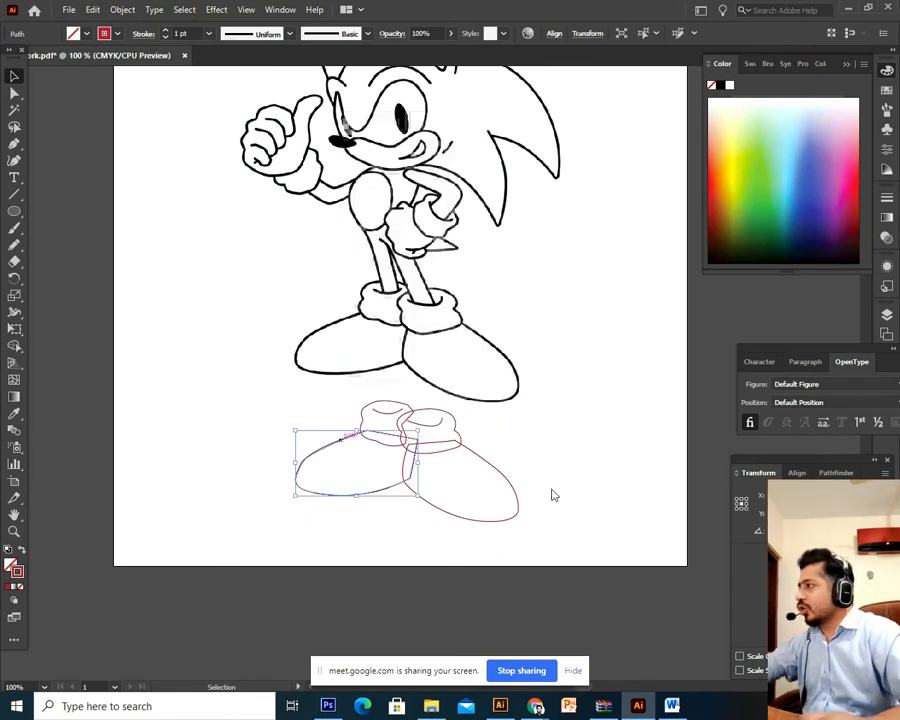
left_click(552, 492)
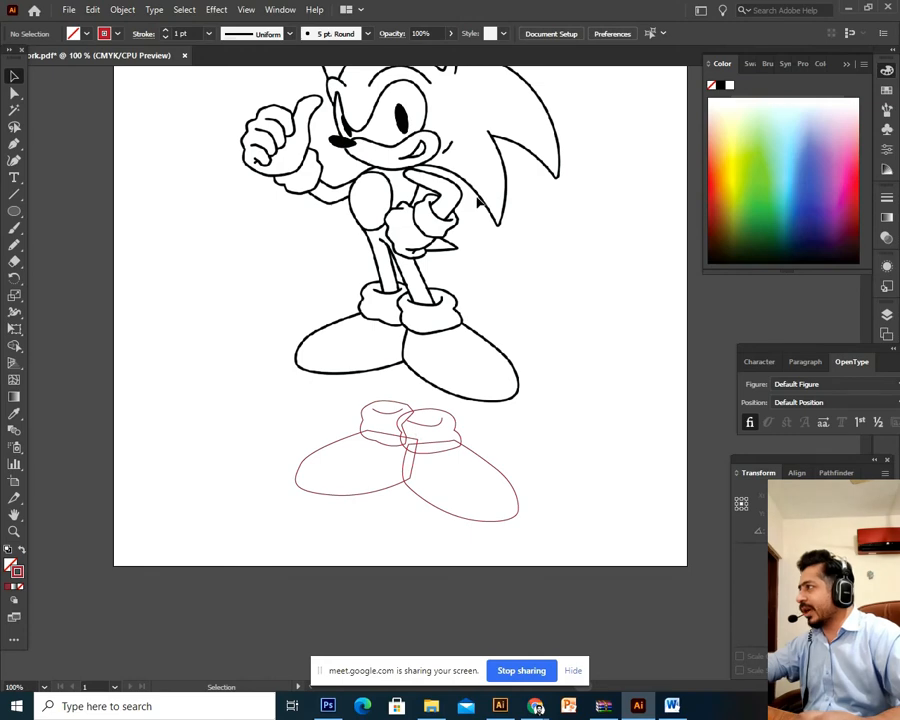
Step: Examine where the left shoe path overlaps the right shoe and the sock cuffs, and deselect it
left_click_drag(483, 162, 485, 240)
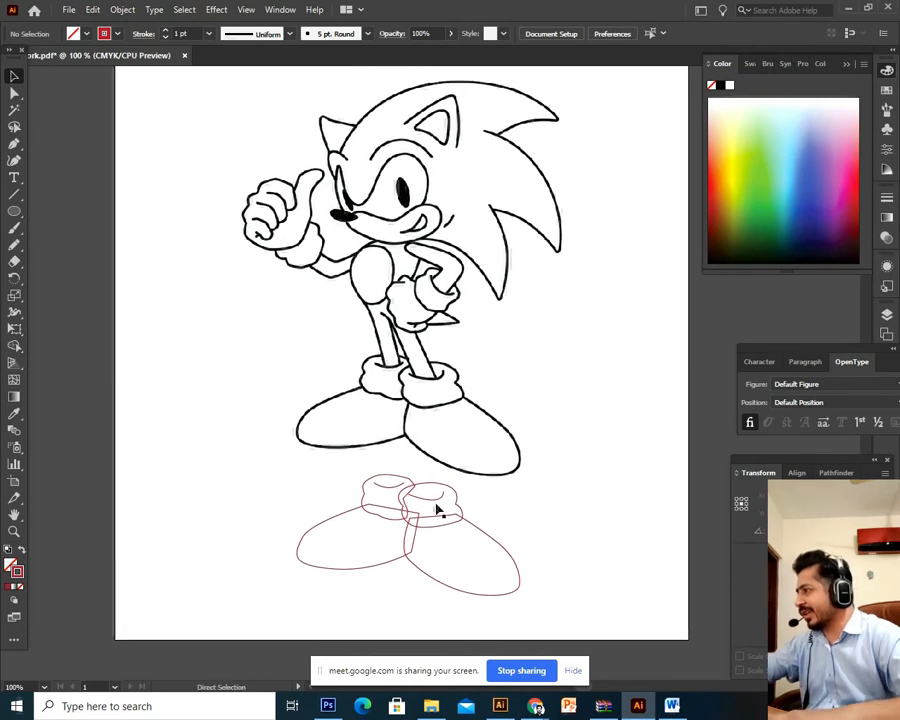
key("ctrl+plus")
scroll(440, 480, "down", 5)
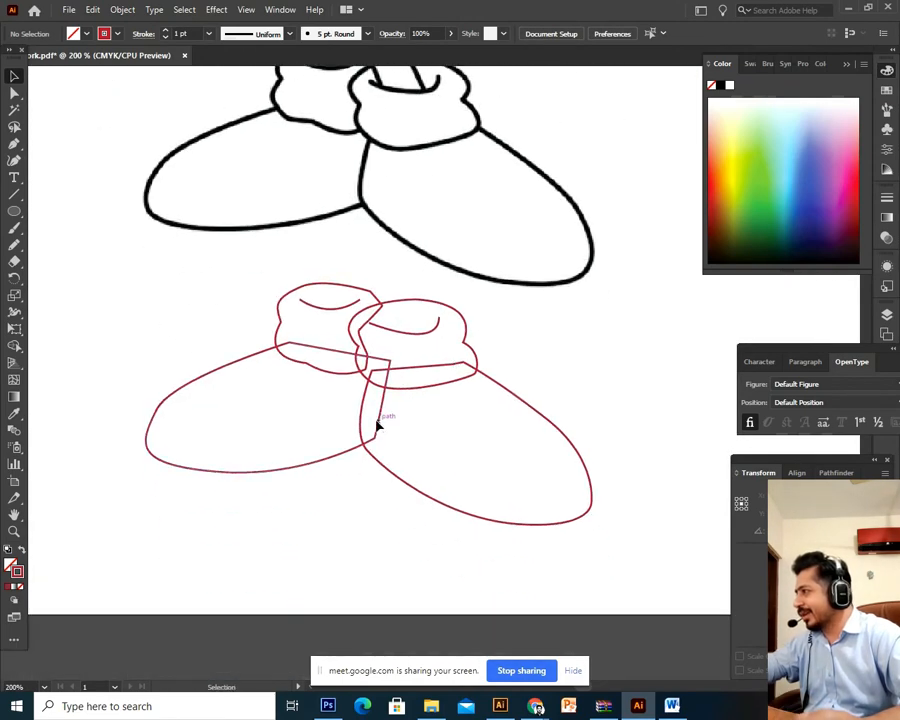
left_click(377, 425)
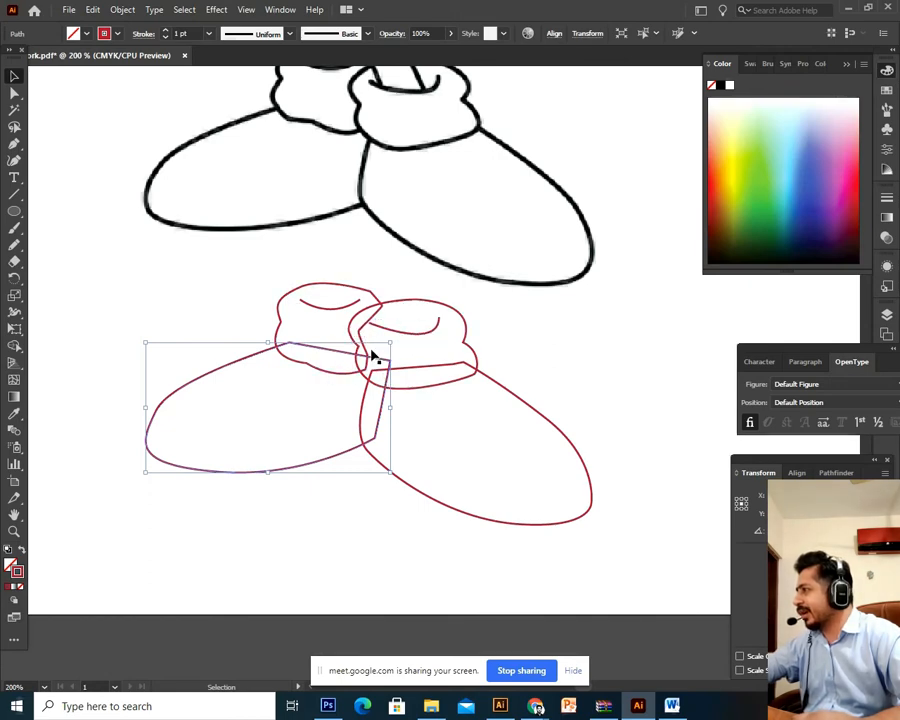
left_click(509, 354)
key("ctrl+minus")
key("ctrl+minus")
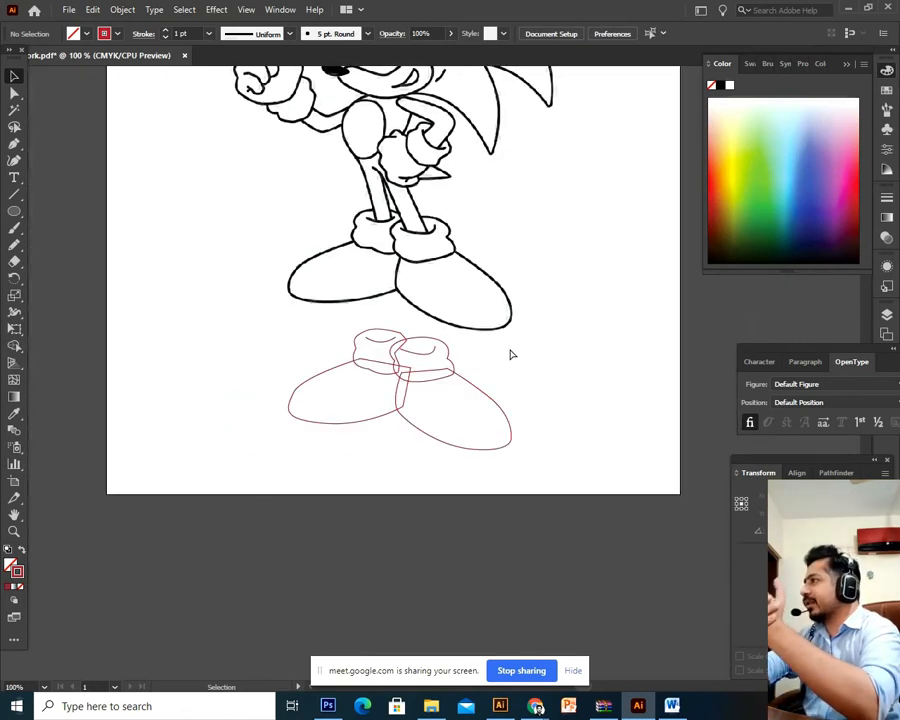
left_click_drag(510, 352, 503, 400)
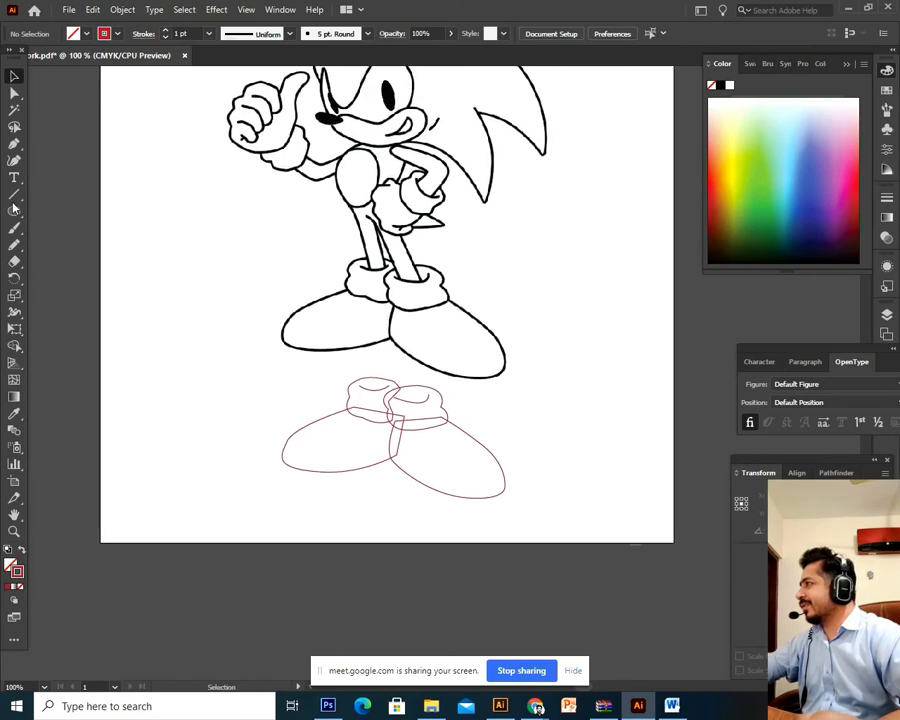
Step: Start a Pen path at the left sock cuff and trace the left shoe's outline around to its junction with the right shoe
left_click(13, 146)
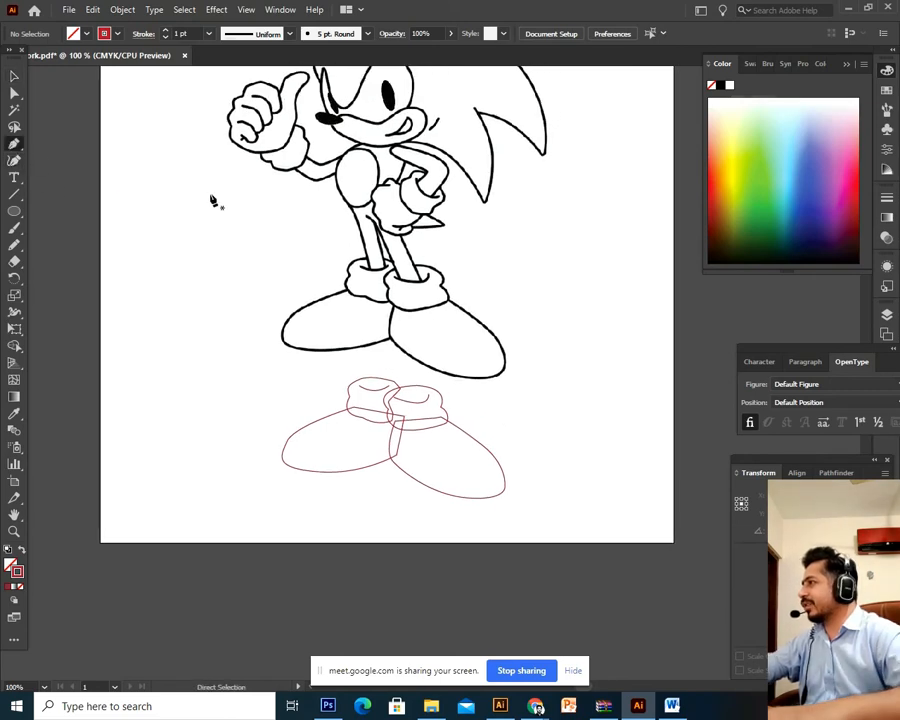
scroll(212, 200, "up", 2)
scroll(330, 268, "up", 1)
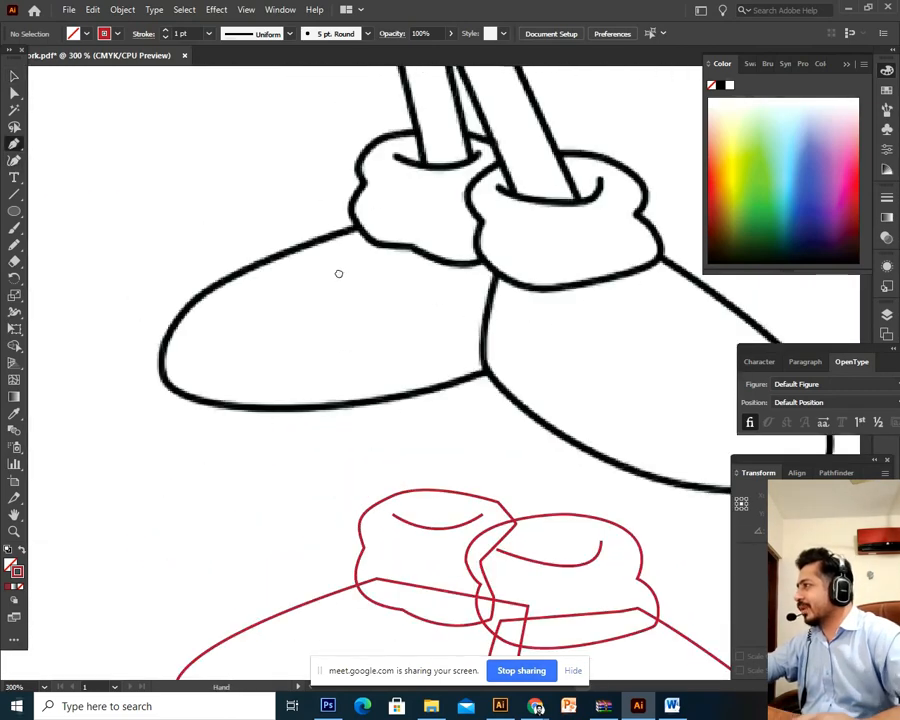
left_click(362, 229)
left_click_drag(168, 354, 157, 437)
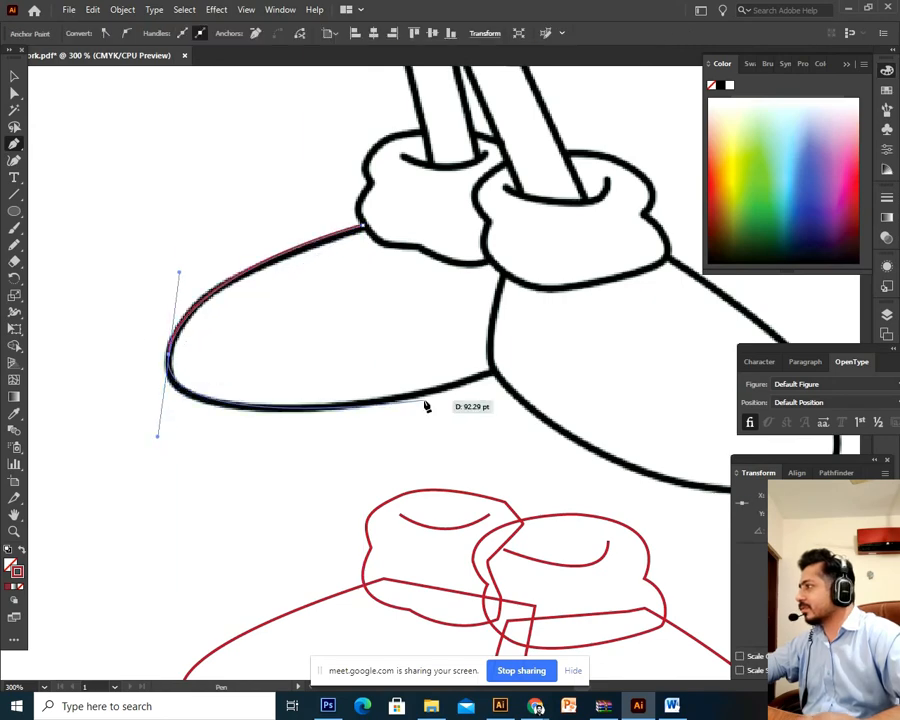
left_click_drag(493, 375, 573, 333)
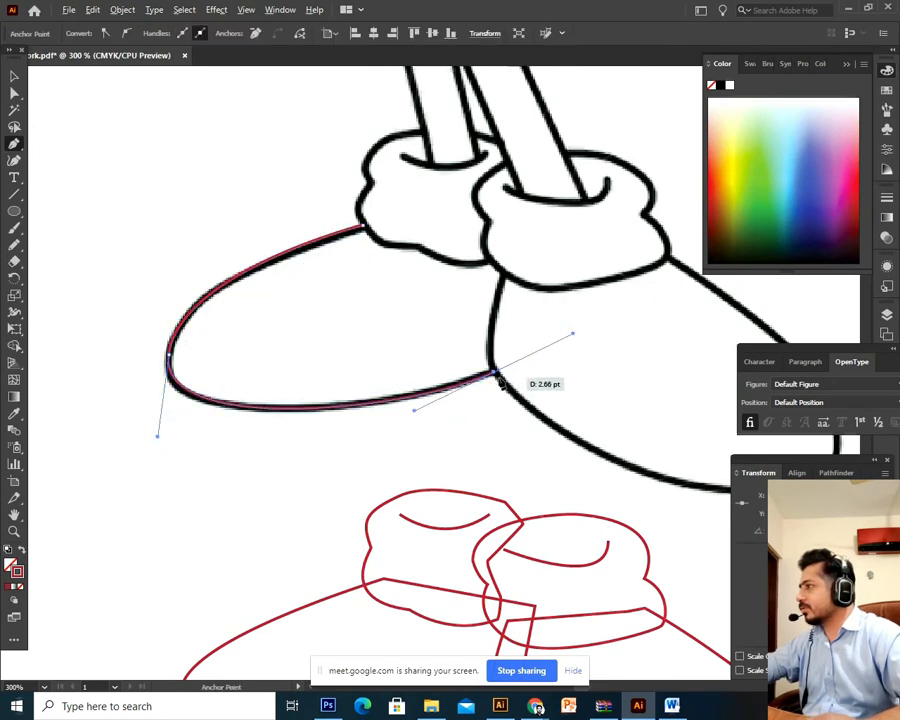
Step: Continue the same path along the right shoe's sole, around the toe and up to the right sock cuff, redoing the oversized upper curve
scroll(528, 470, "right", 5)
left_click_drag(558, 440, 729, 390)
scroll(617, 430, "up", 3)
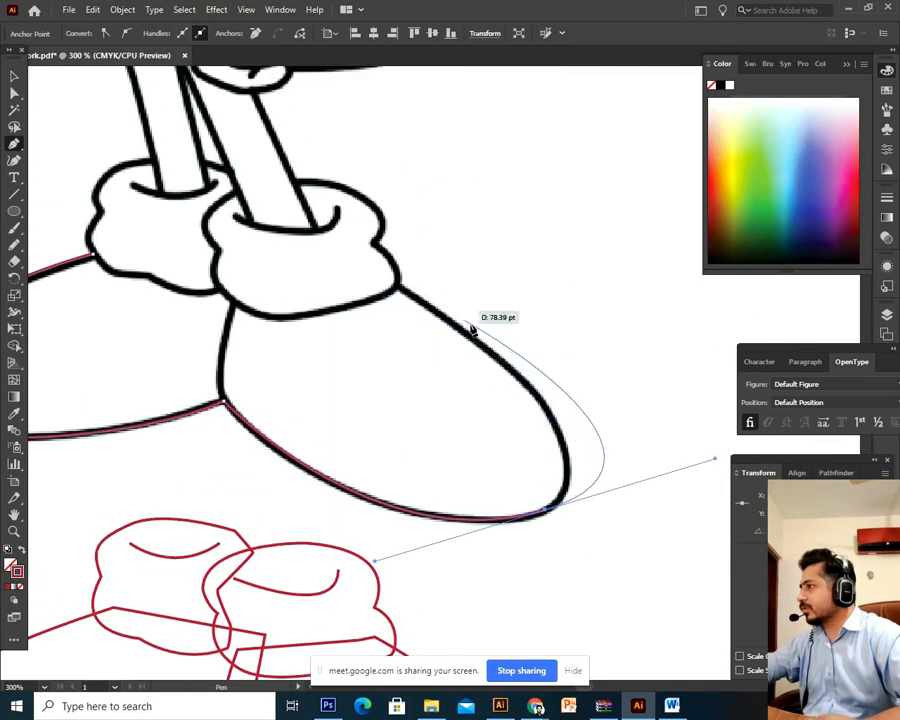
left_click(544, 511)
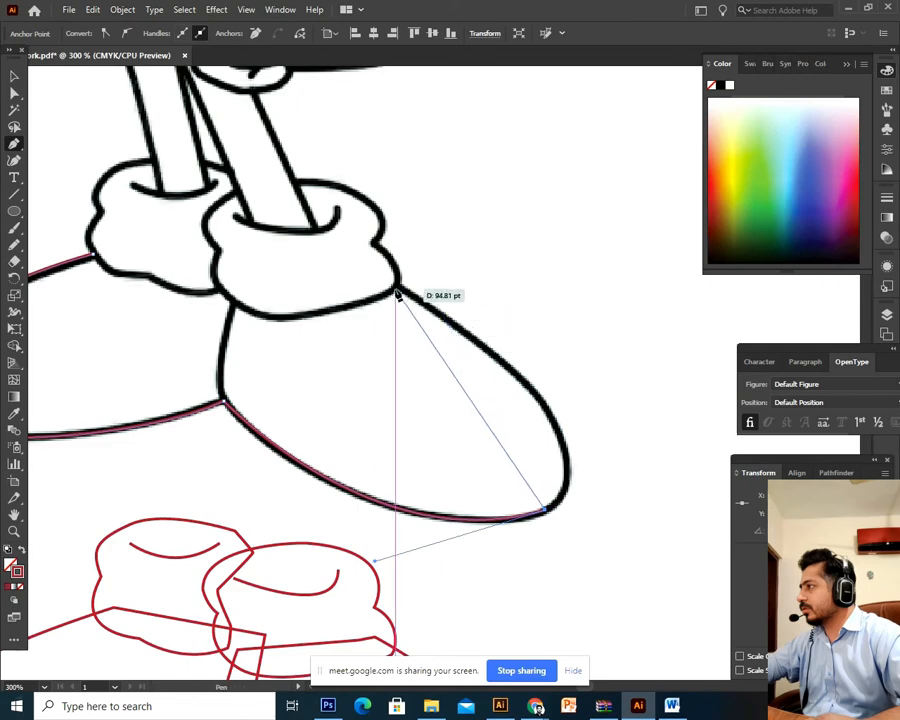
left_click_drag(397, 293, 149, 141)
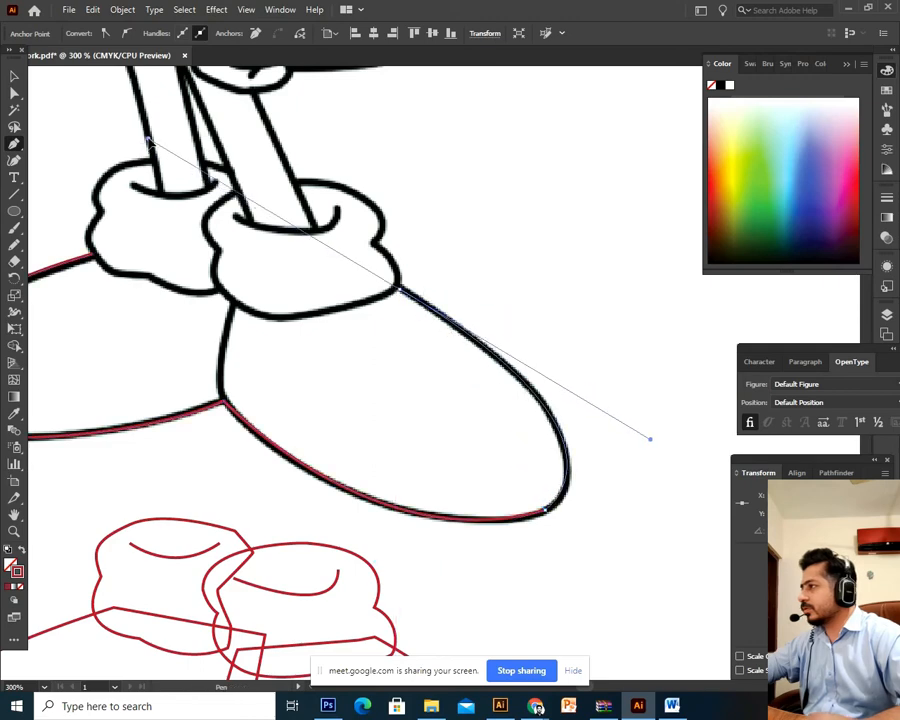
key("ctrl+z")
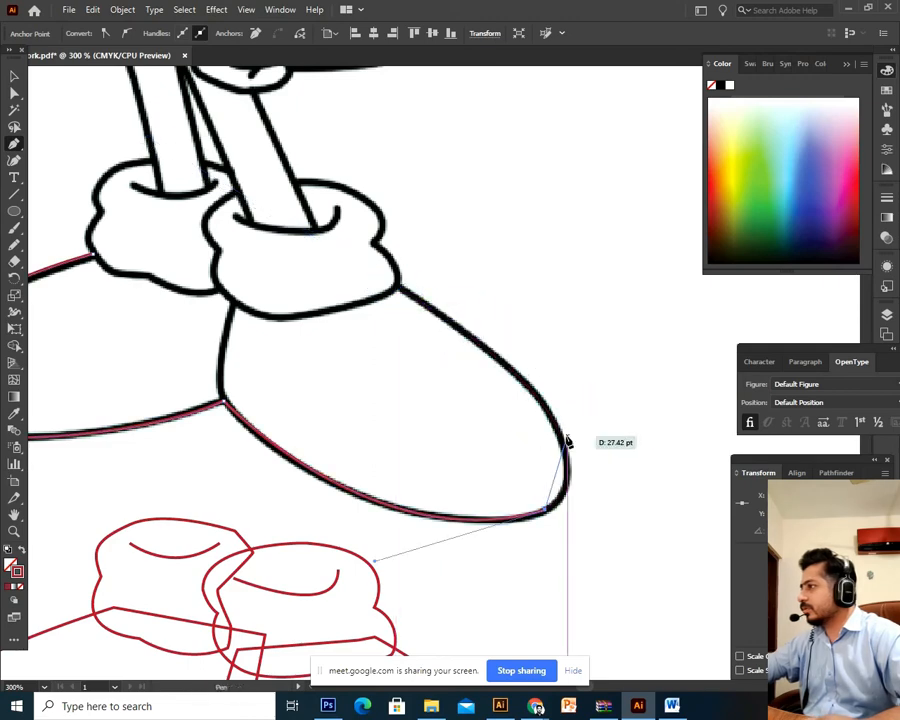
left_click_drag(567, 442, 533, 372)
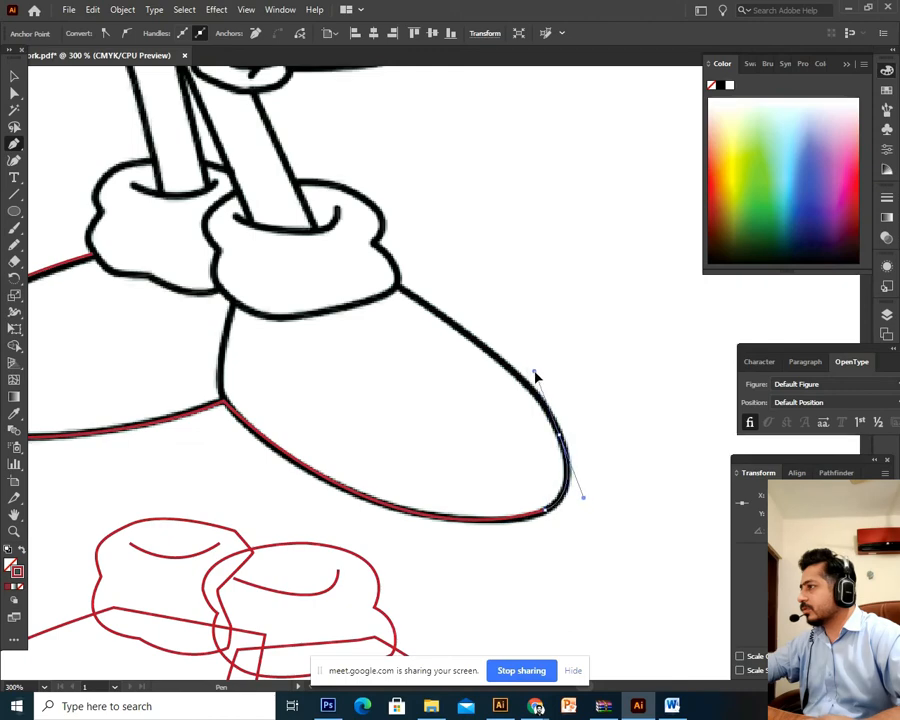
left_click(402, 291)
key("alt")
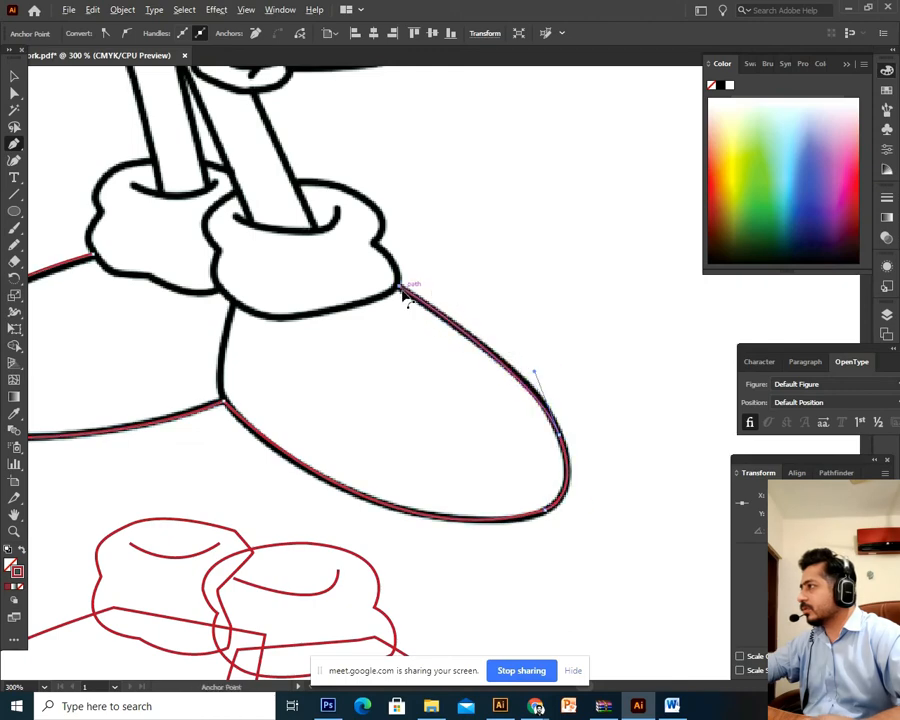
Step: Extend the outline along the outer edge of the right sock cuff and up the leg to the gloved hand
left_click_drag(402, 291, 440, 405)
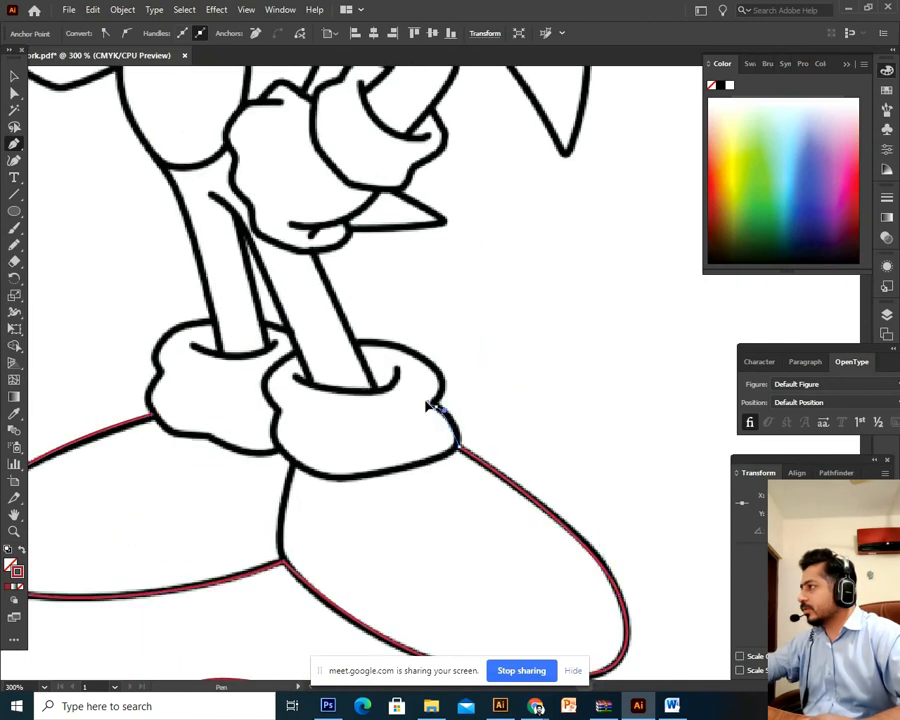
left_click_drag(355, 342, 237, 336)
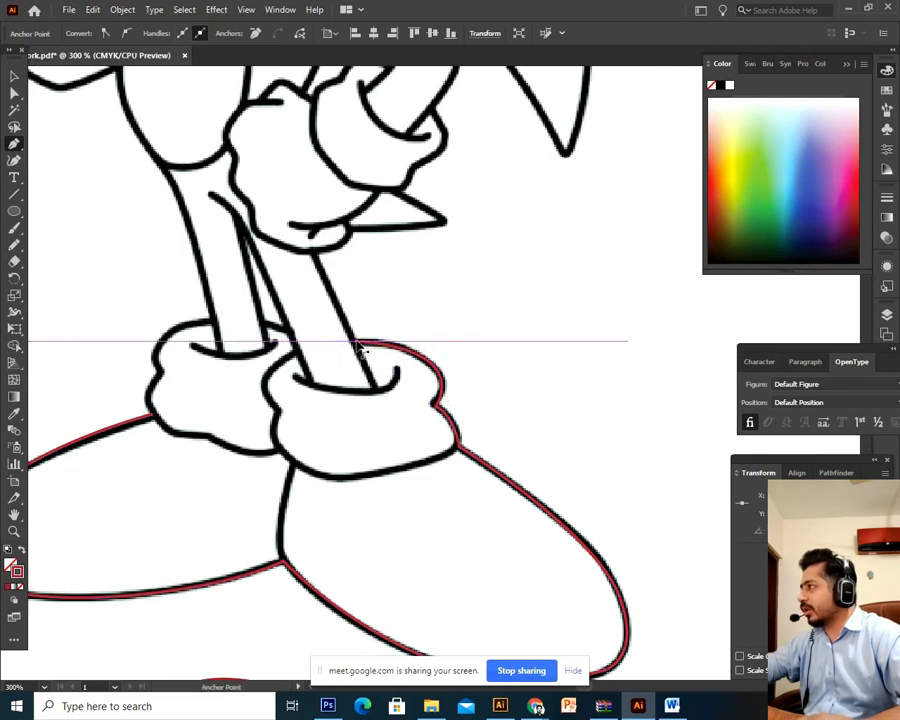
left_click(358, 343)
left_click(321, 256)
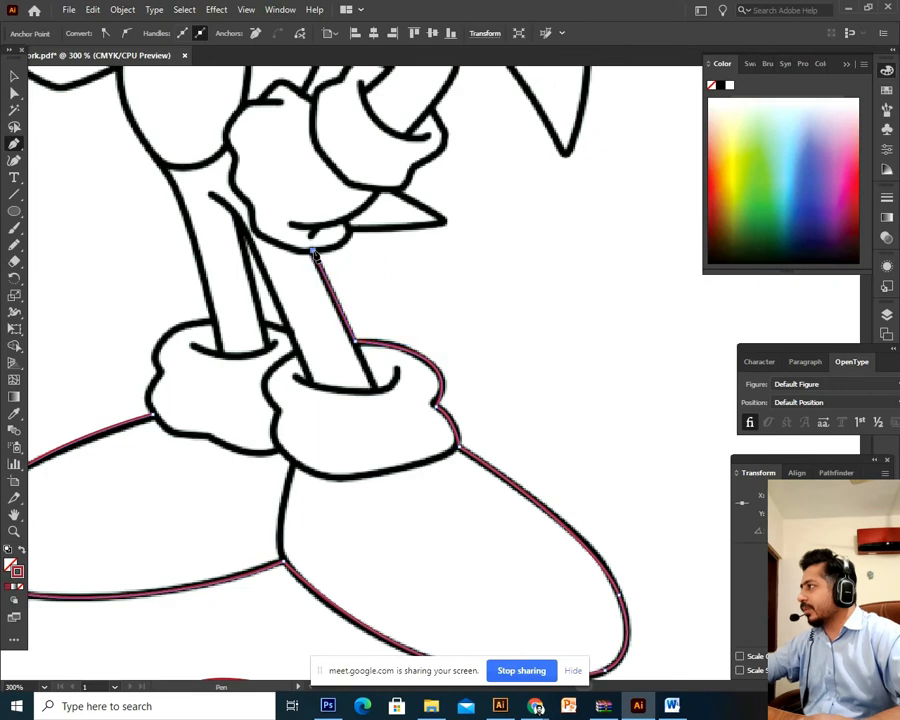
Step: Trace the outline past the underside of the glove, around the pointed tail and up the outer edge of the glove cuff
left_click_drag(321, 256, 447, 401)
left_click(447, 400)
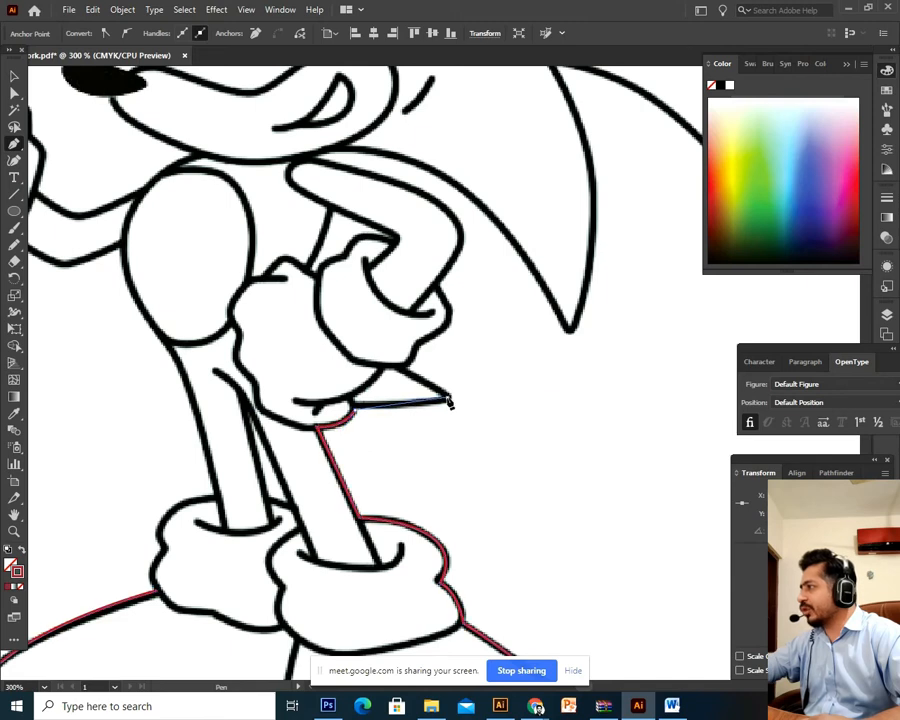
scroll(398, 370, "up", 2)
left_click_drag(390, 410, 388, 406)
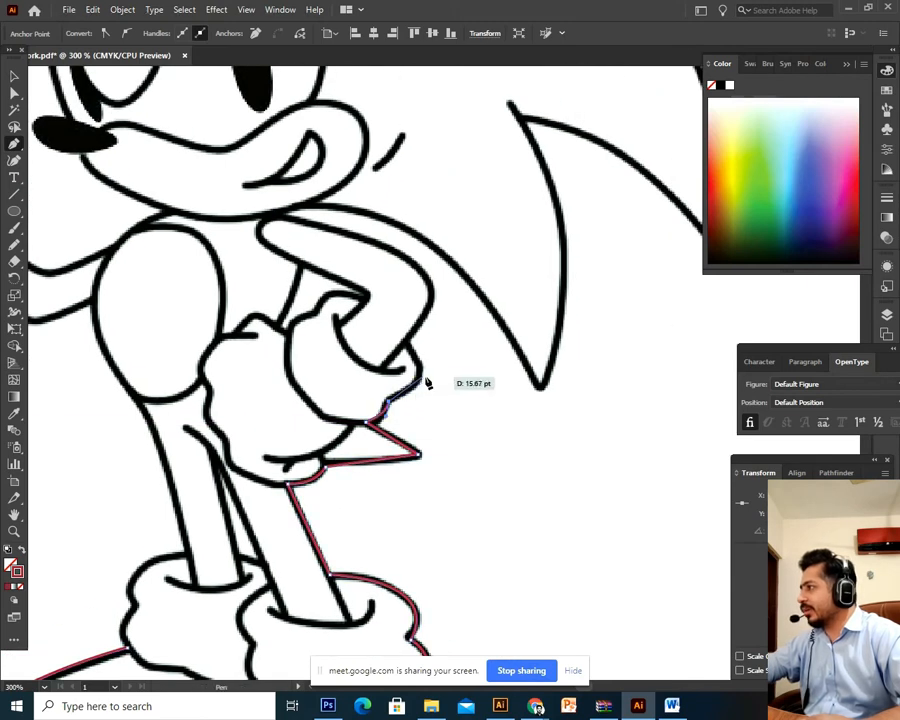
left_click_drag(417, 379, 410, 352)
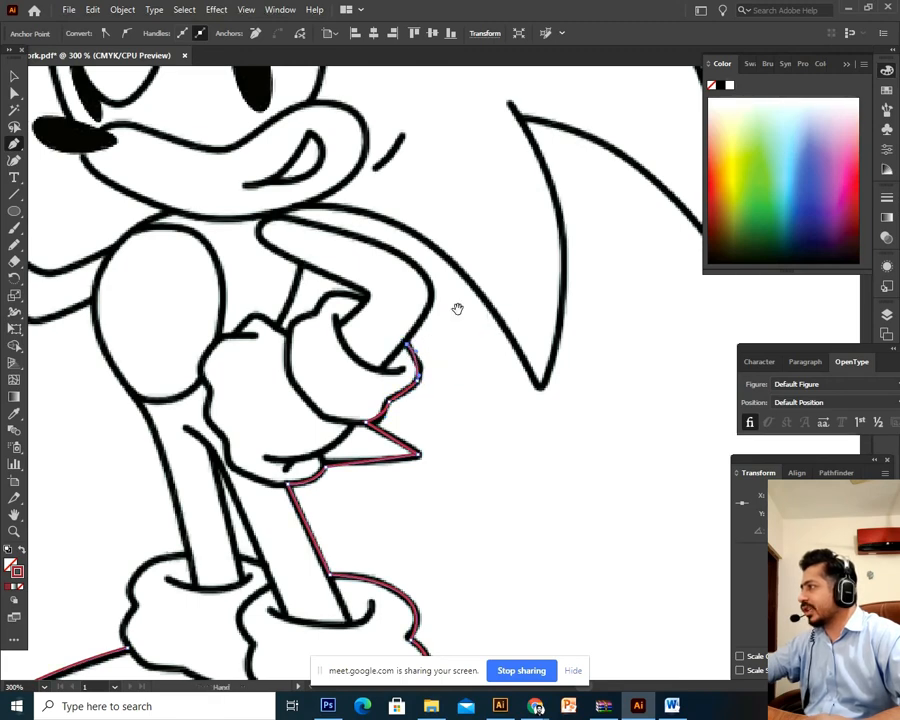
Step: Continue the outline around the bent arm, from the elbow over the shoulder end and back to the inside of the glove cuff
left_click_drag(456, 306, 390, 460)
left_click_drag(346, 410, 215, 398)
left_click_drag(213, 381, 300, 446)
left_click_drag(318, 452, 302, 472)
scroll(317, 522, "down", 2)
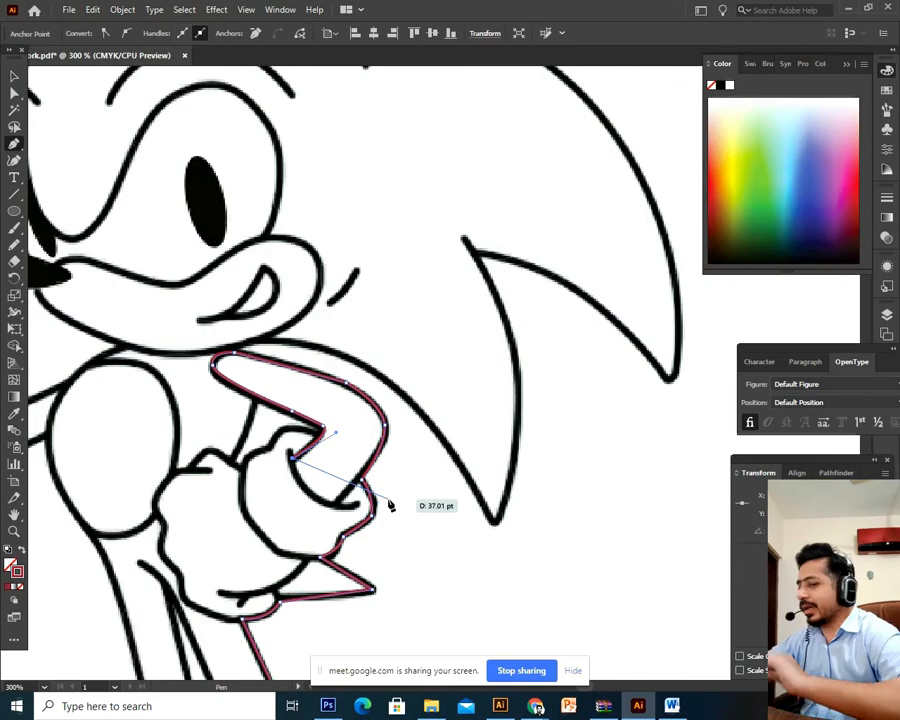
Step: Bring the outline across the chest to the neck with rough straight segments and curve it down the torso's left side
key("ctrl+minus")
key("ctrl+minus")
key("ctrl+minus")
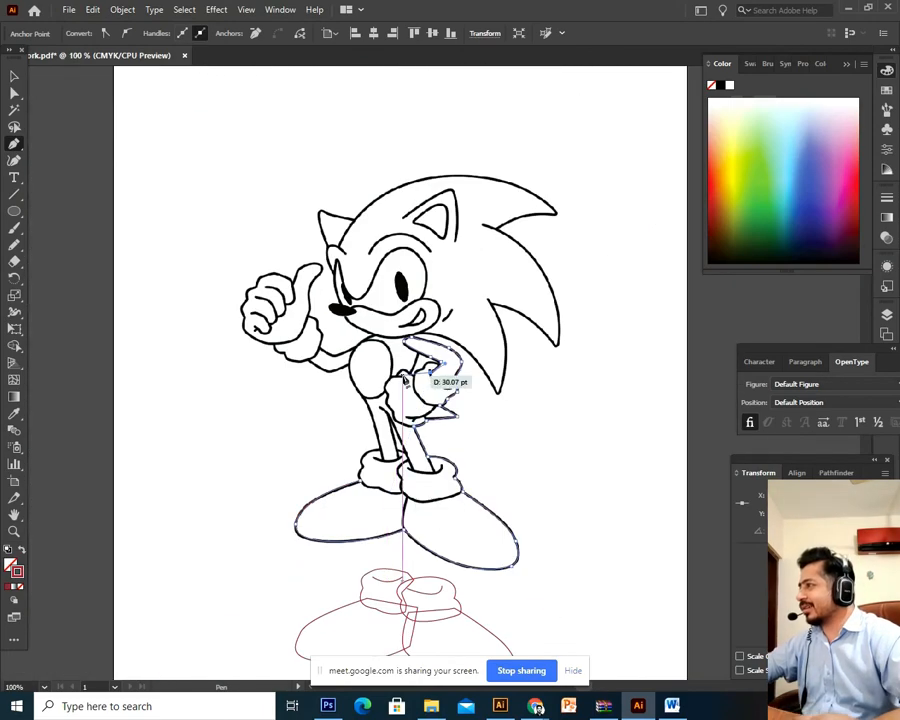
key("ctrl+plus")
key("ctrl+plus")
key("ctrl+plus")
key("ctrl+plus")
scroll(464, 433, "up", 2)
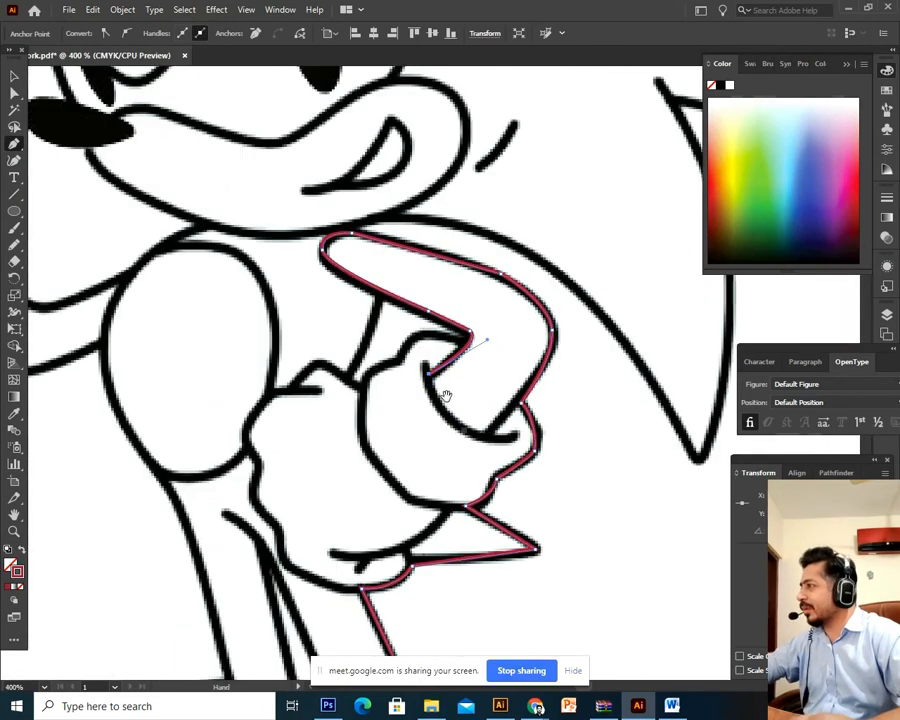
scroll(446, 394, "up", 3)
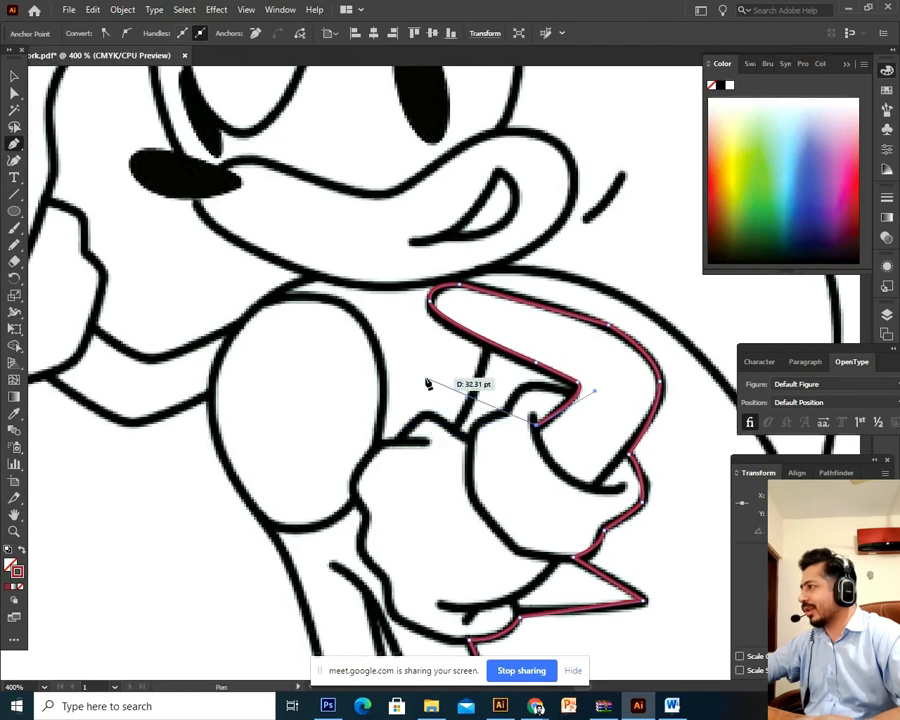
left_click_drag(294, 286, 314, 192)
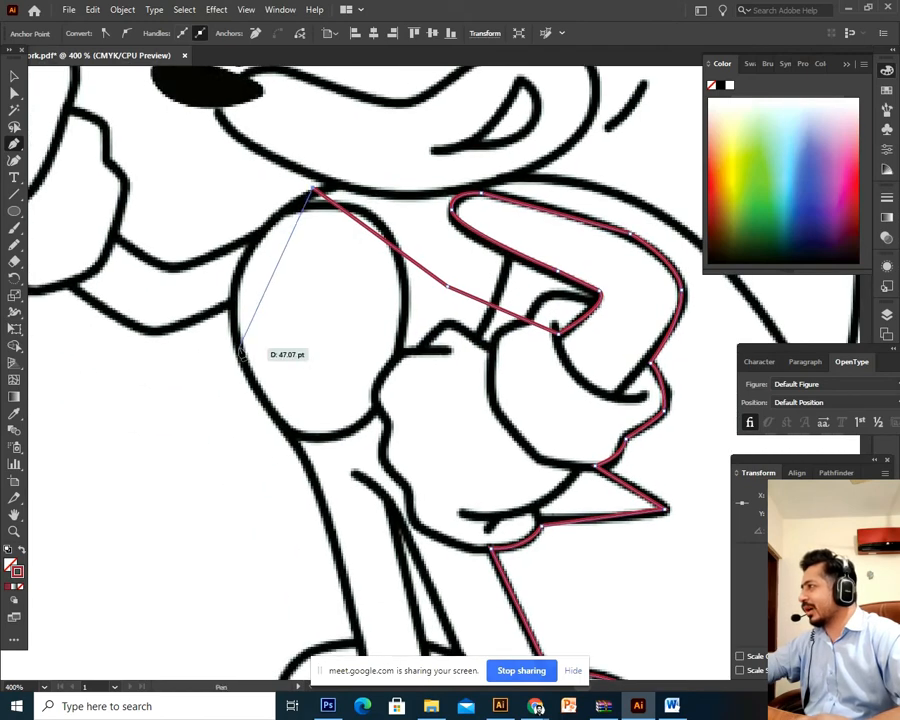
left_click_drag(238, 343, 268, 466)
Step: Trace the lower torso, left leg and left sock cuff, close the outline at its starting anchor, and deselect it
left_click_drag(347, 550, 350, 362)
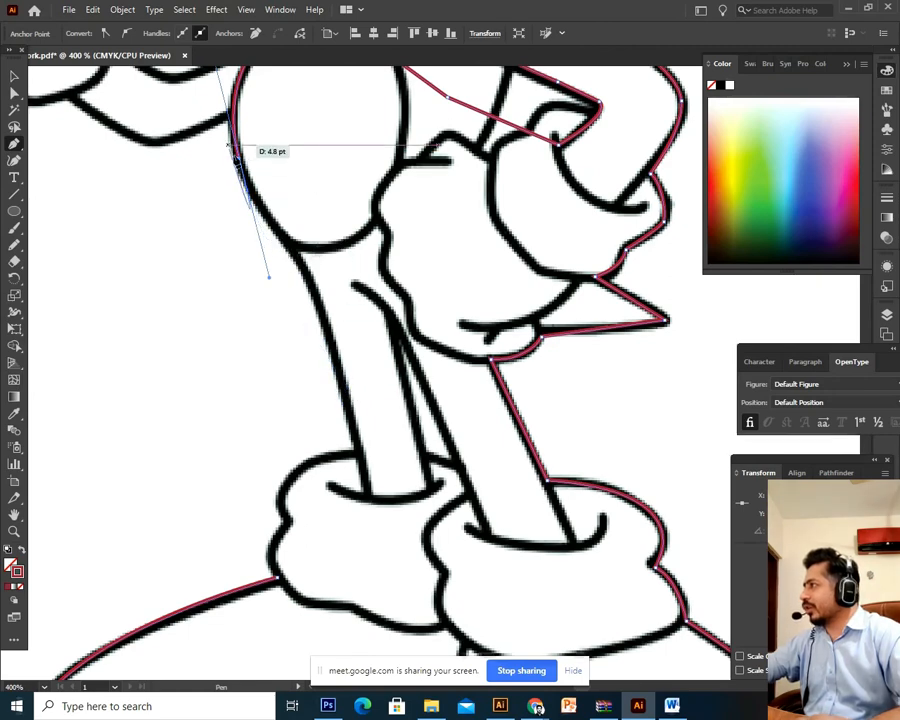
left_click(298, 258)
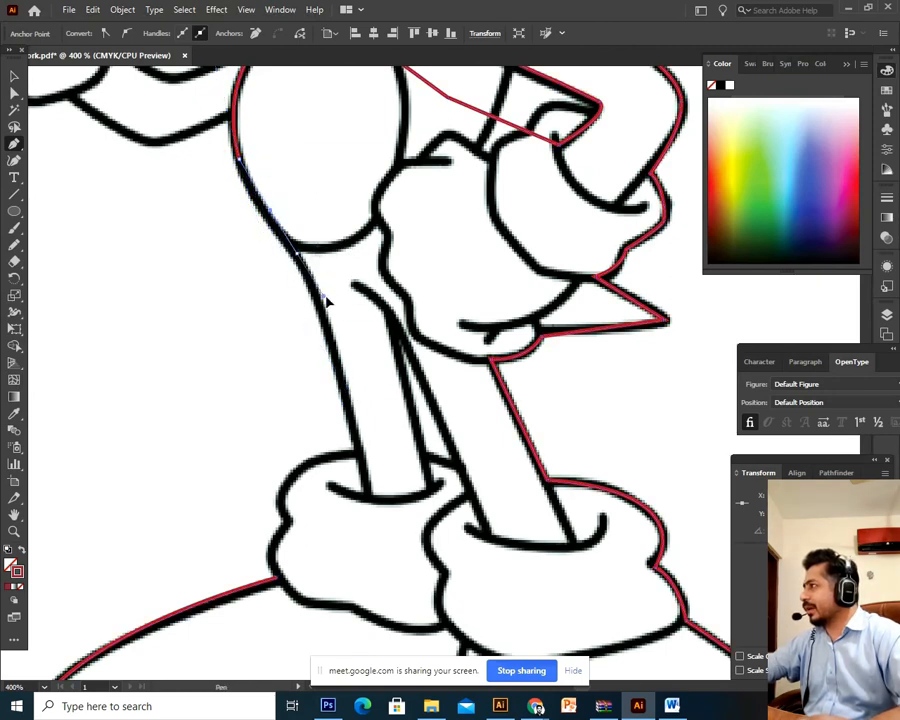
left_click_drag(349, 320, 296, 260)
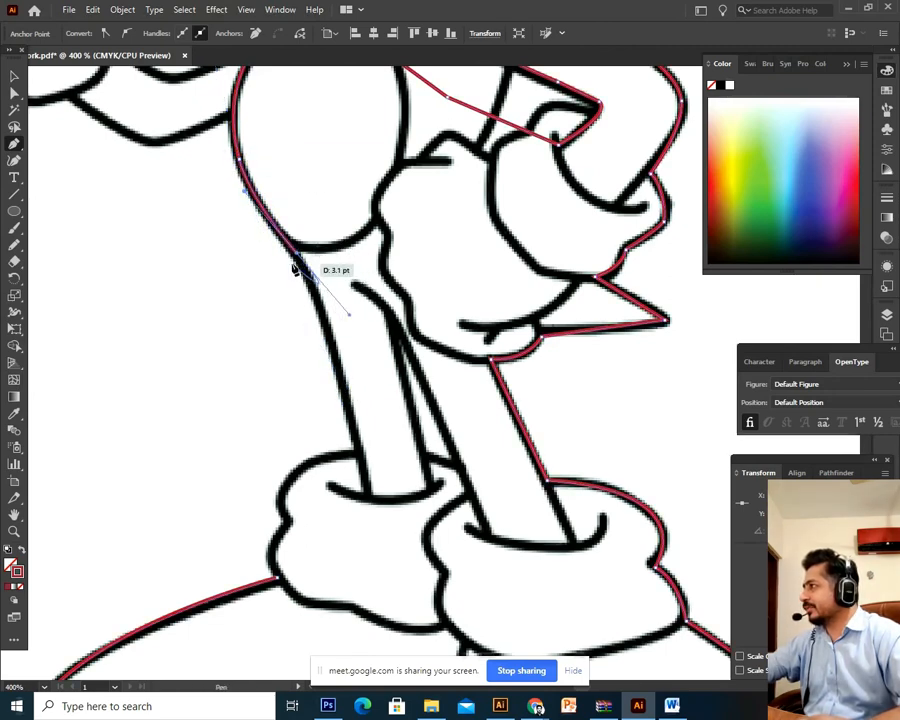
left_click(356, 449)
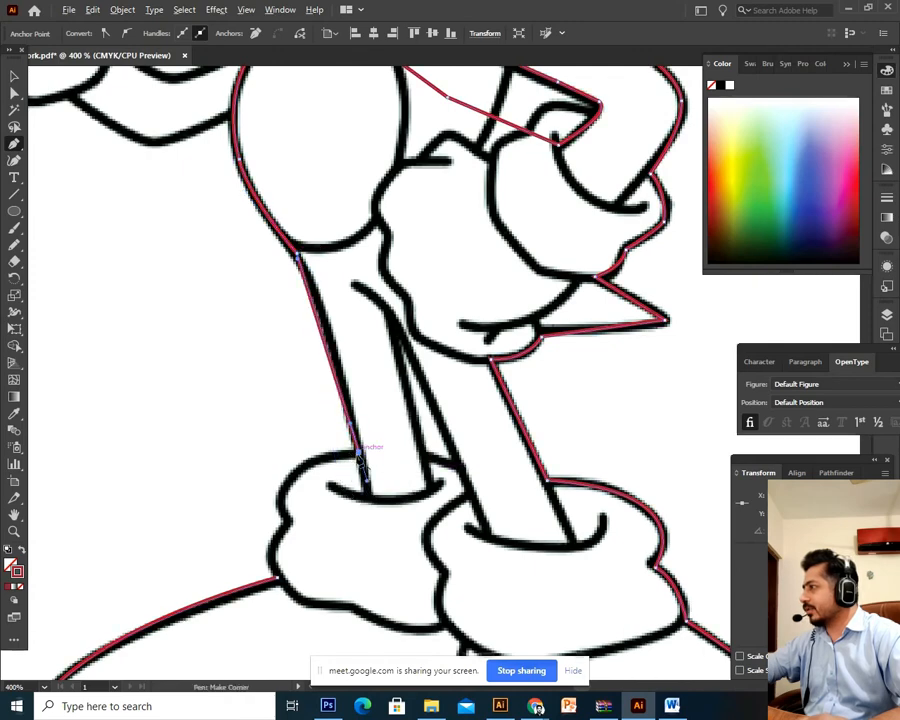
left_click_drag(290, 519, 300, 617)
left_click(14, 76)
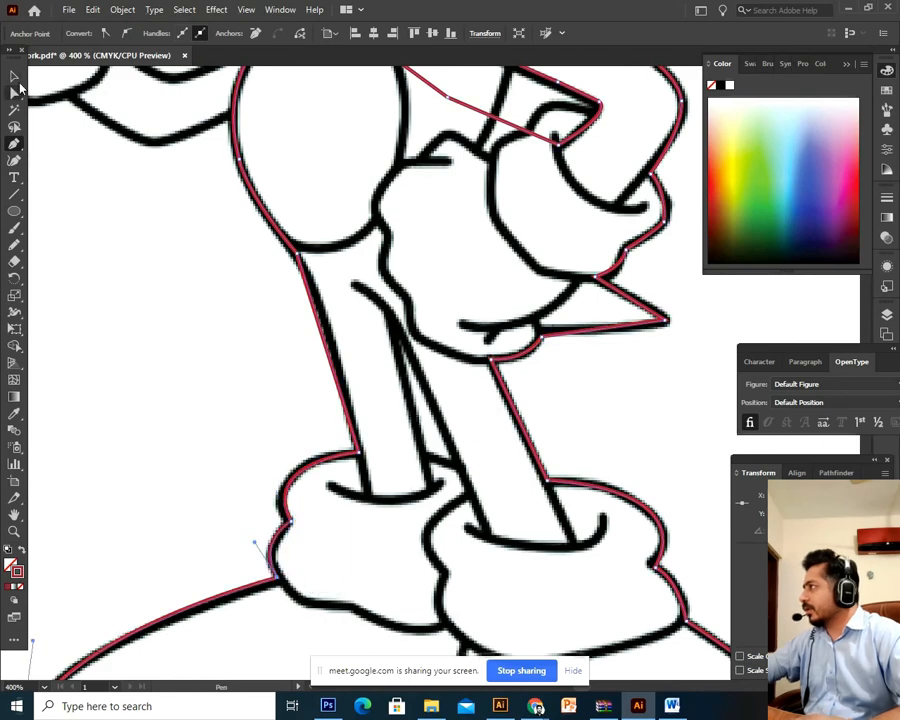
left_click(120, 229)
Step: Move the closed outline off the drawing to show it as one shape, and undo the move
key("ctrl+minus")
key("ctrl+minus")
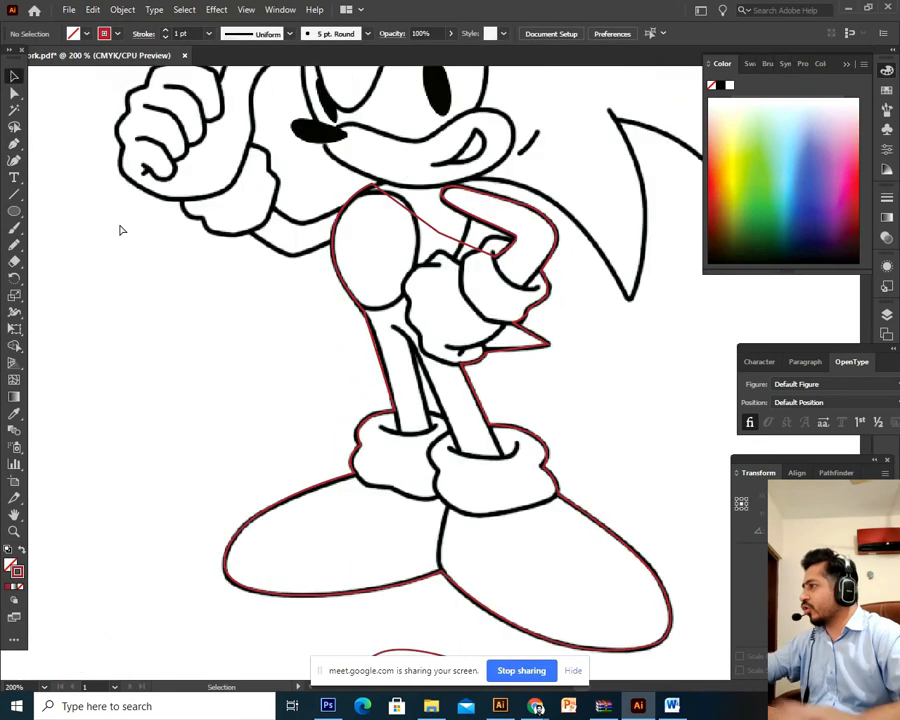
scroll(352, 408, "down", 3)
scroll(352, 408, "right", 3)
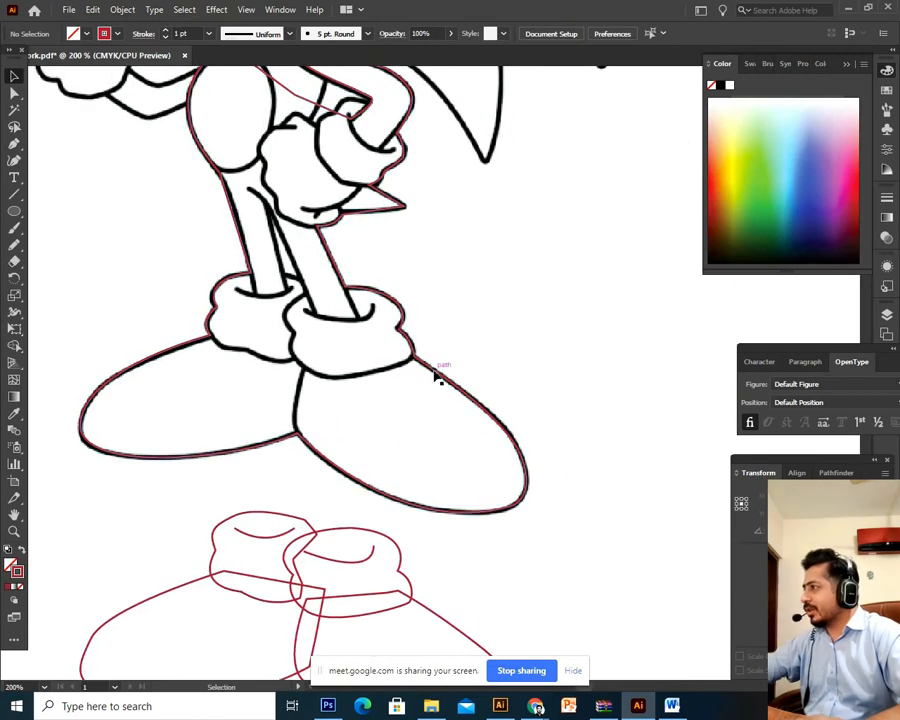
left_click_drag(437, 377, 617, 422)
left_click(639, 384)
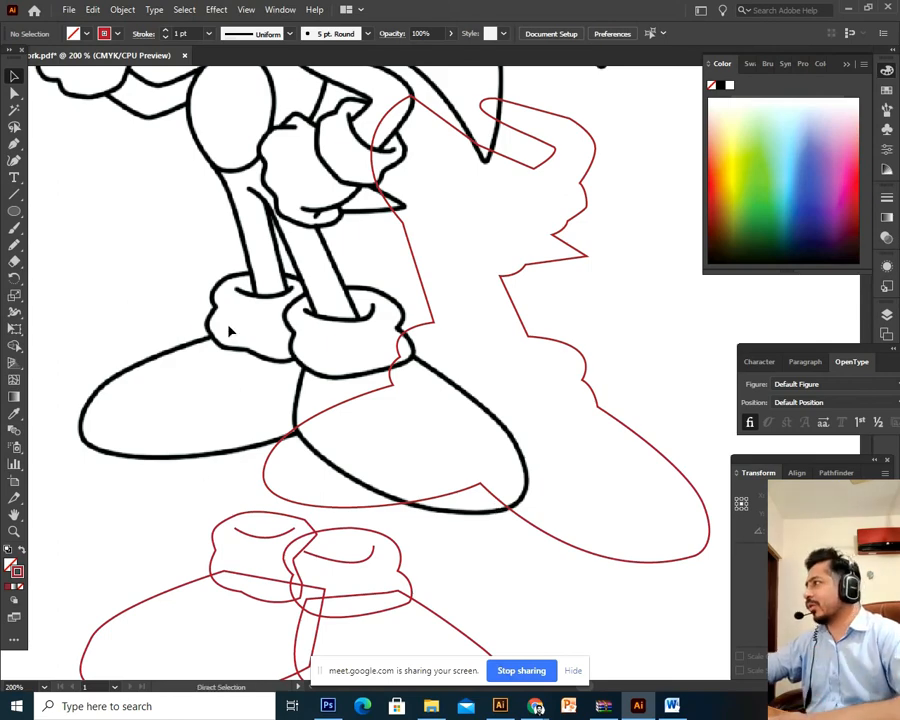
key("ctrl+z")
scroll(226, 348, "up", 1)
left_click(586, 348)
Step: Trace the front sock cuff's inner edge and the dividing line between the shoes with the Pen tool, ending on the outline
key("ctrl+equal")
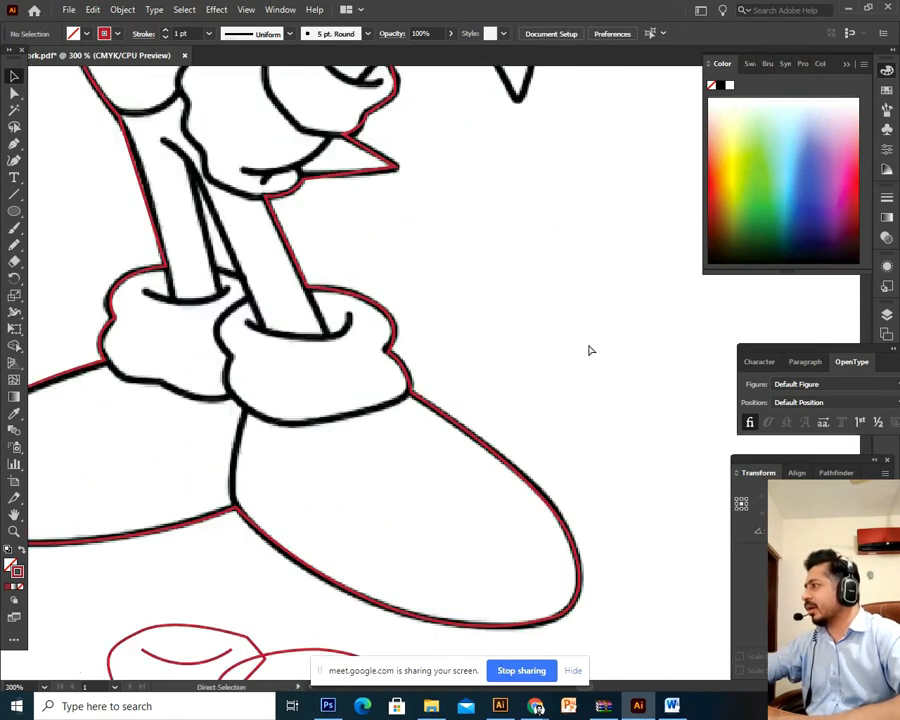
left_click_drag(446, 354, 501, 314)
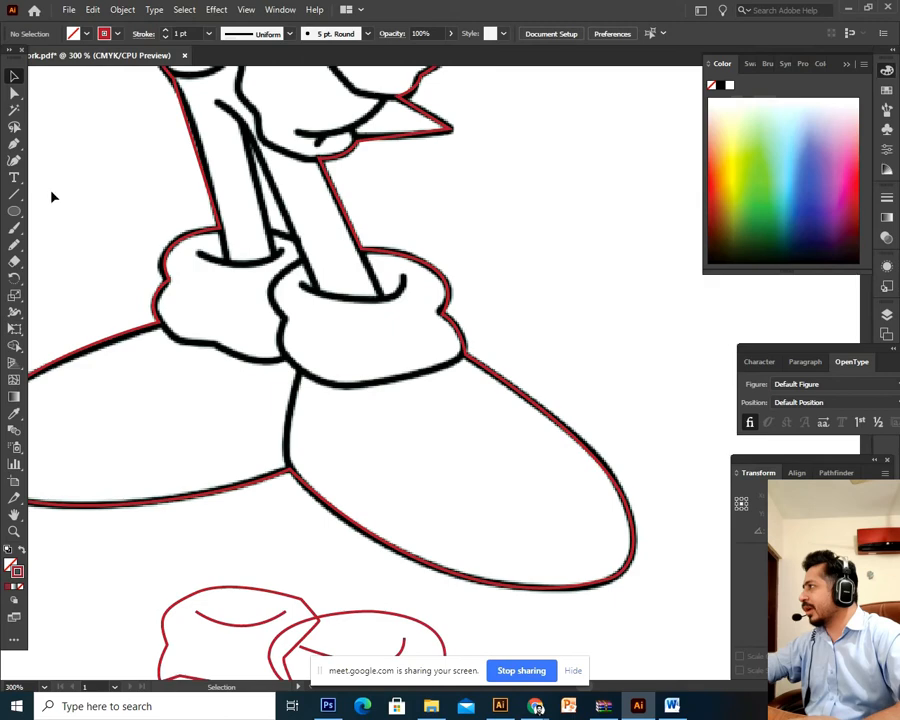
left_click(14, 145)
left_click(300, 258)
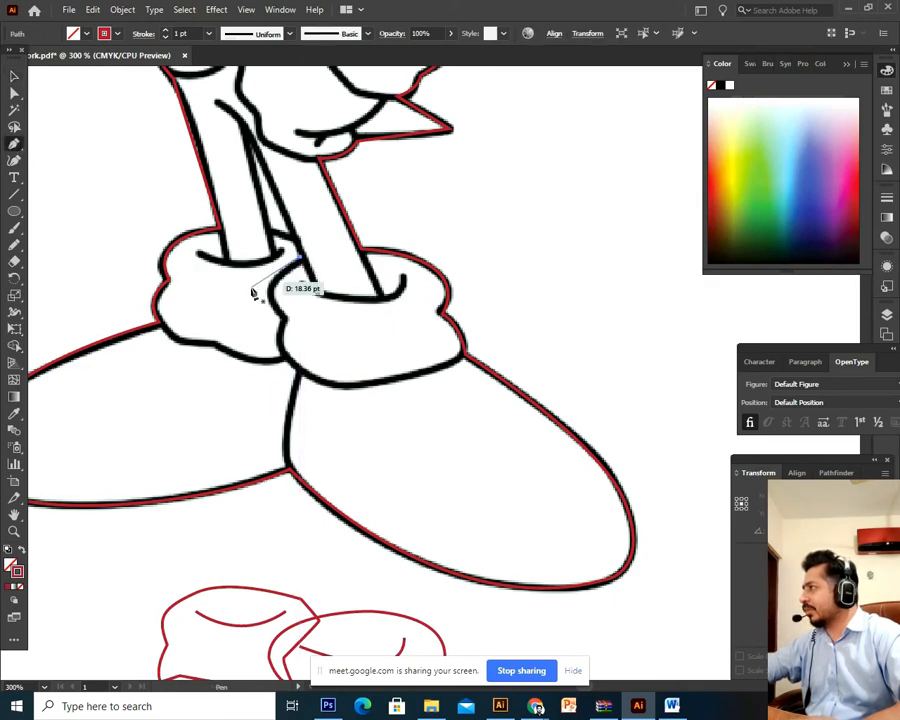
left_click_drag(287, 317, 320, 347)
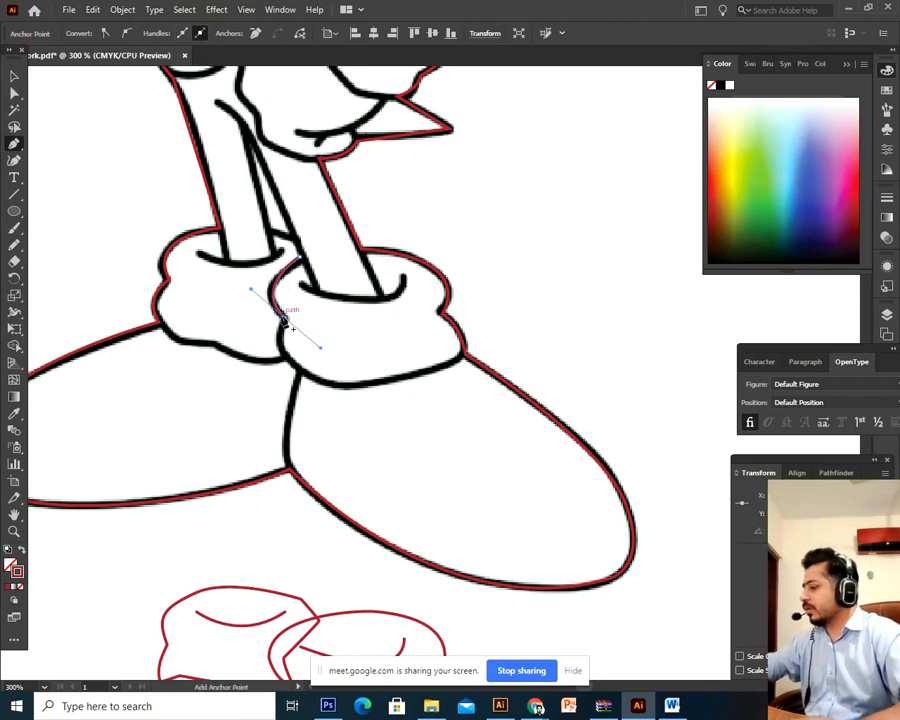
left_click(286, 318)
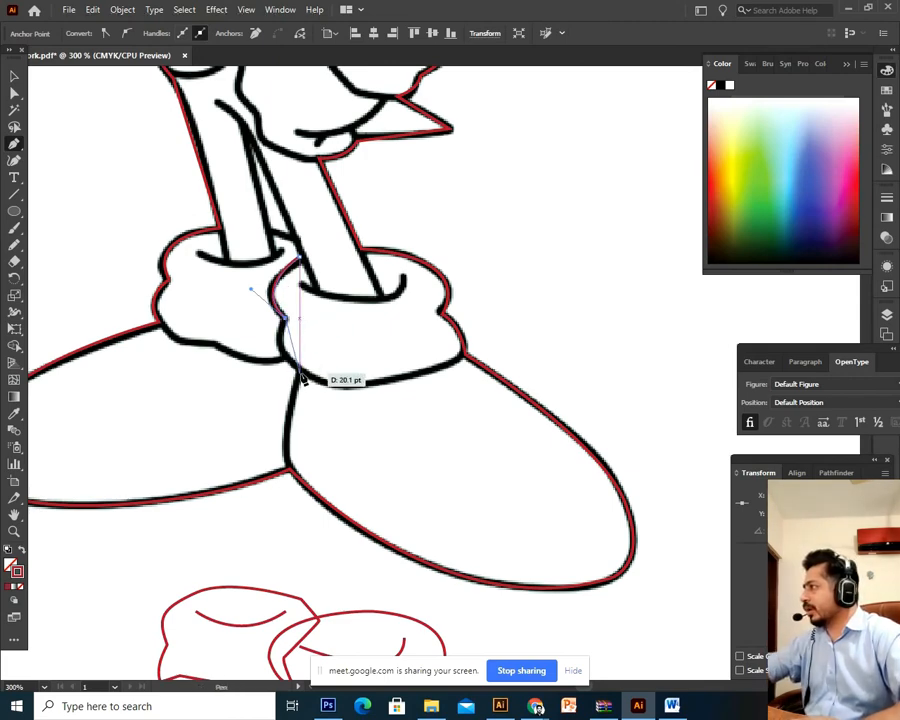
left_click(301, 378)
left_click(320, 392, "ctrl")
left_click(301, 374)
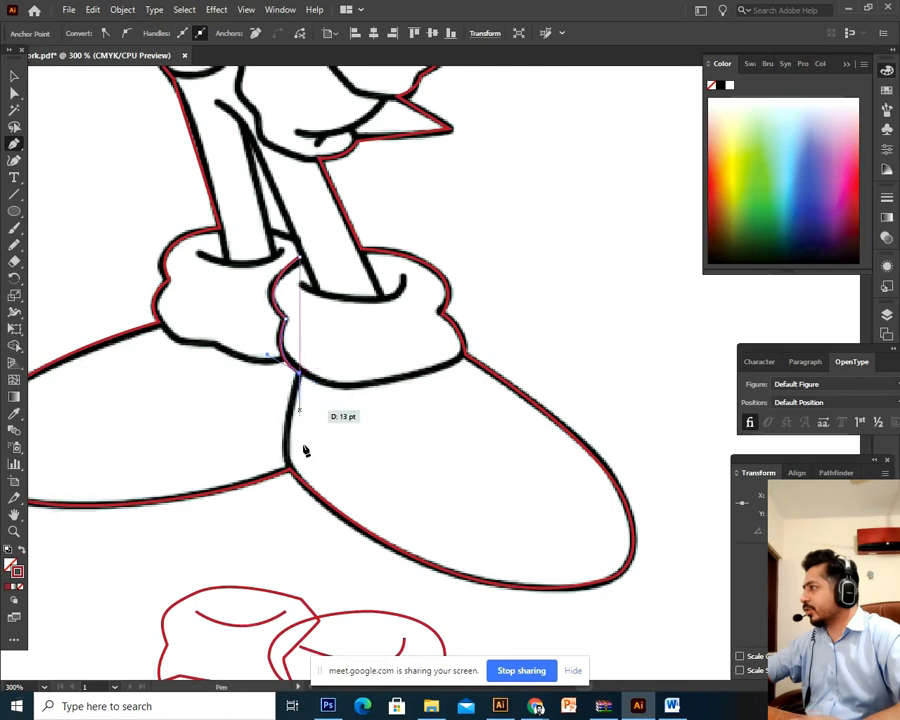
left_click_drag(289, 468, 307, 500)
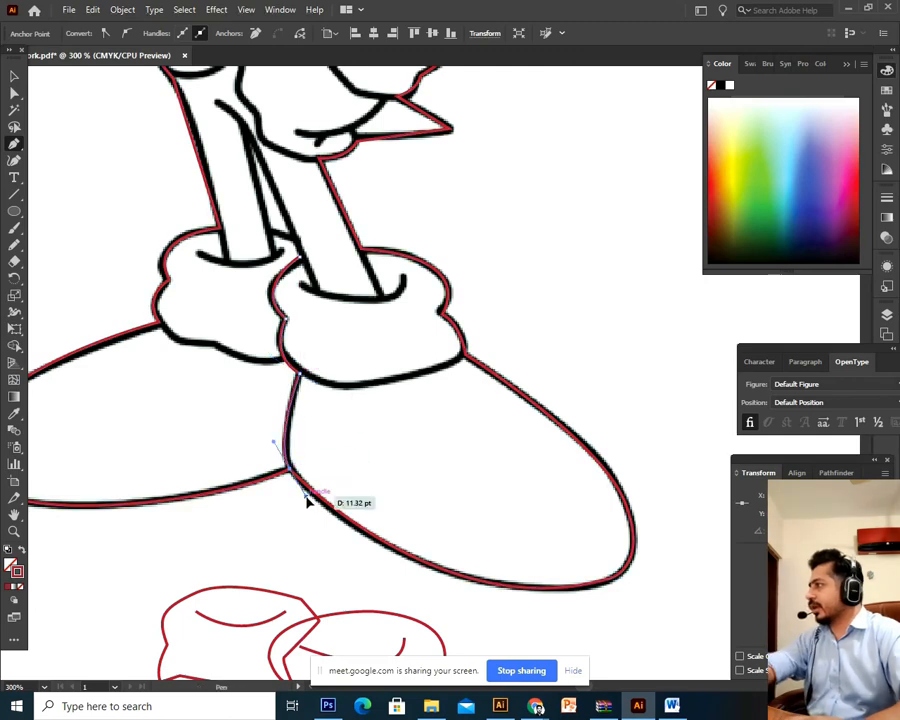
Step: Trace the lower edges of both sock cuffs as separate curved Pen paths joining the outline to the inner cuff line
left_click(464, 354)
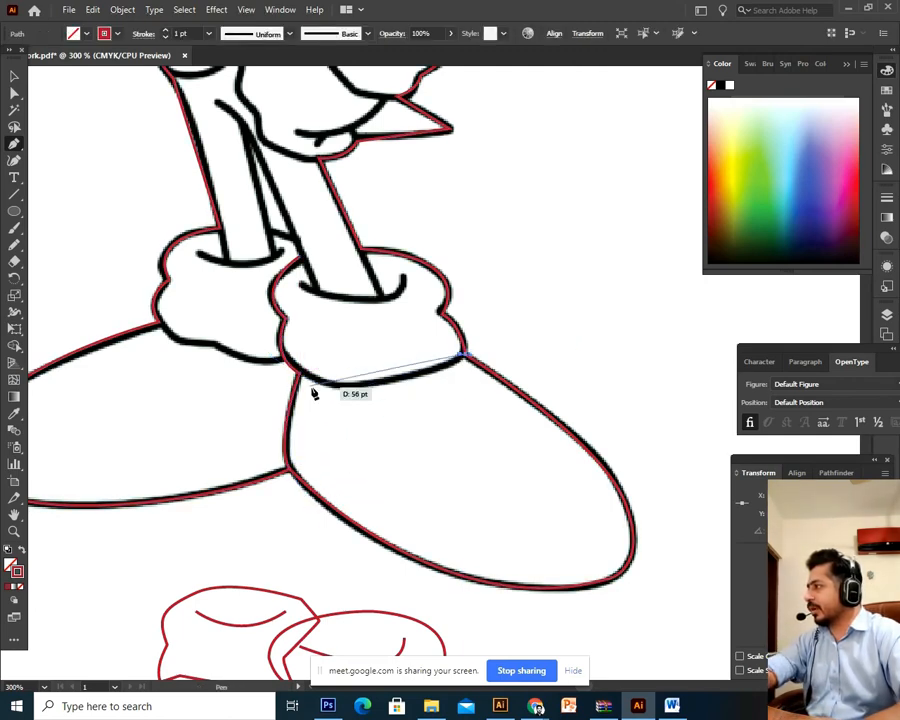
left_click_drag(301, 378, 197, 348)
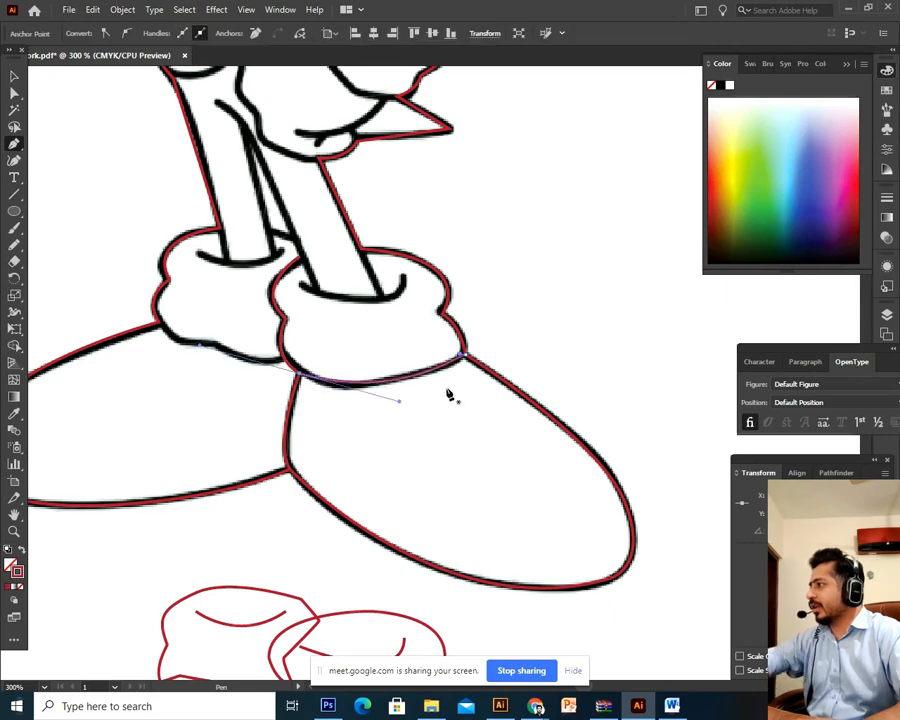
left_click_drag(452, 395, 530, 511)
left_click(305, 443)
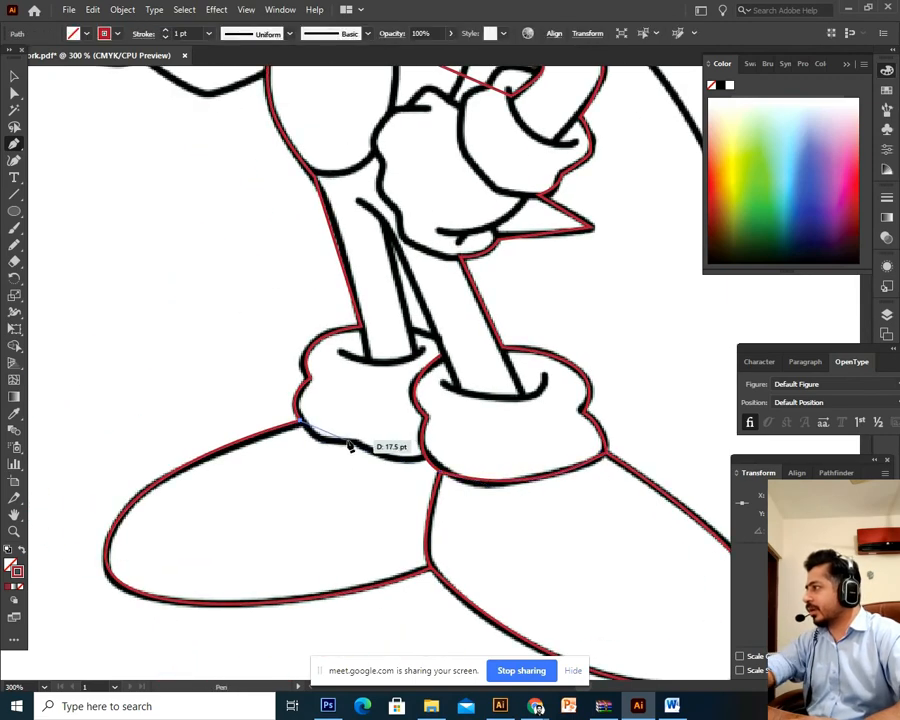
left_click_drag(412, 443, 360, 448)
left_click_drag(427, 458, 477, 455)
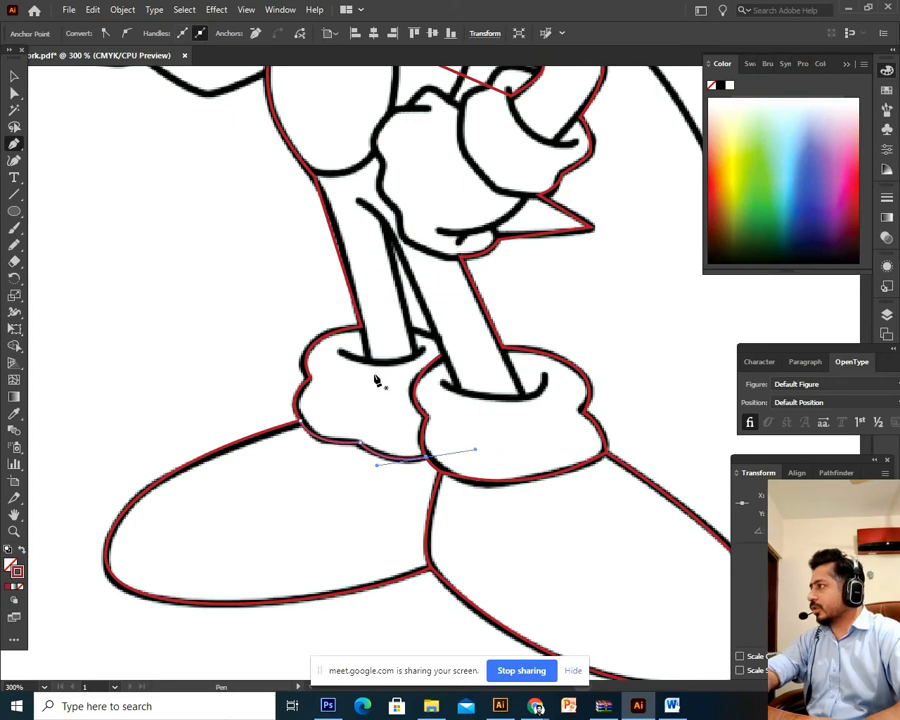
Step: Trace the curved sock opening at the base of each leg and deselect the paths
left_click_drag(425, 349, 452, 314)
left_click(442, 385)
left_click_drag(545, 380, 558, 342)
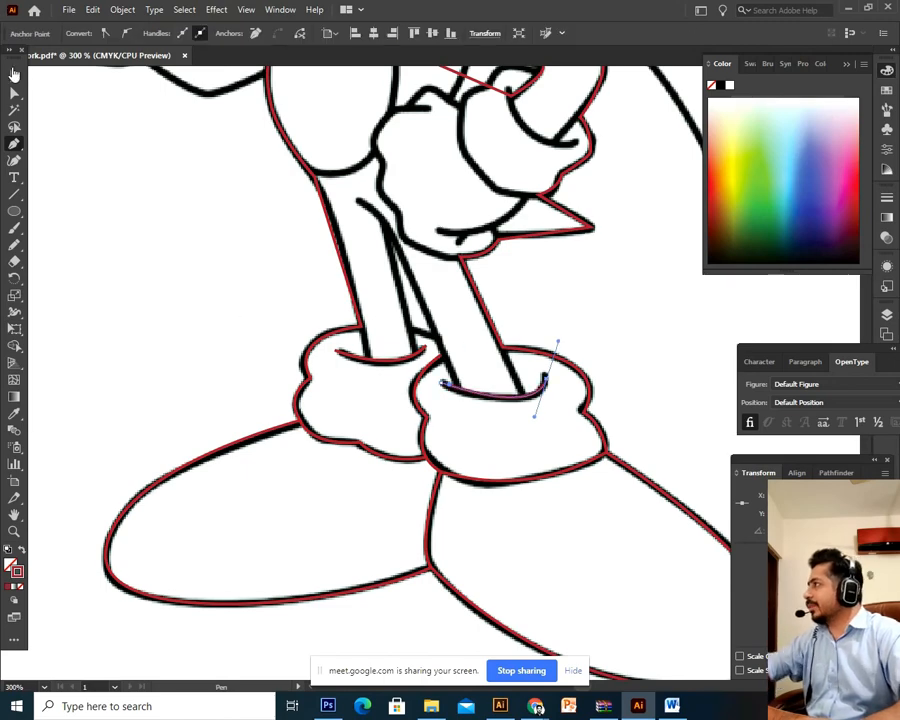
left_click(14, 76)
left_click(181, 235)
Step: Move the traced outline with its inner detail lines off the drawing onto the empty canvas beside the artboard
key("ctrl+1")
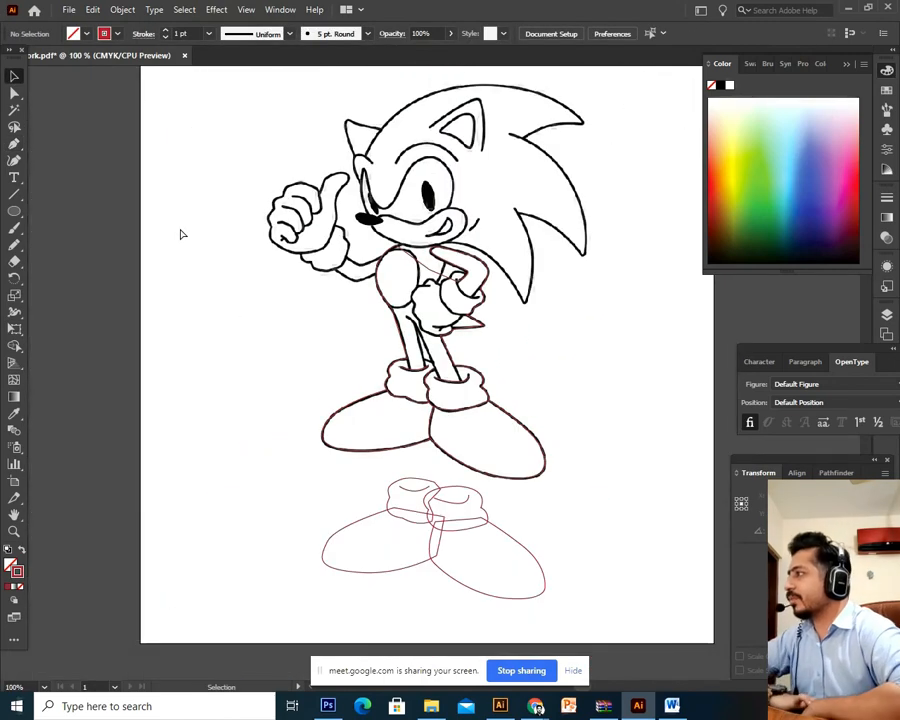
key("ctrl+minus")
key("ctrl+minus")
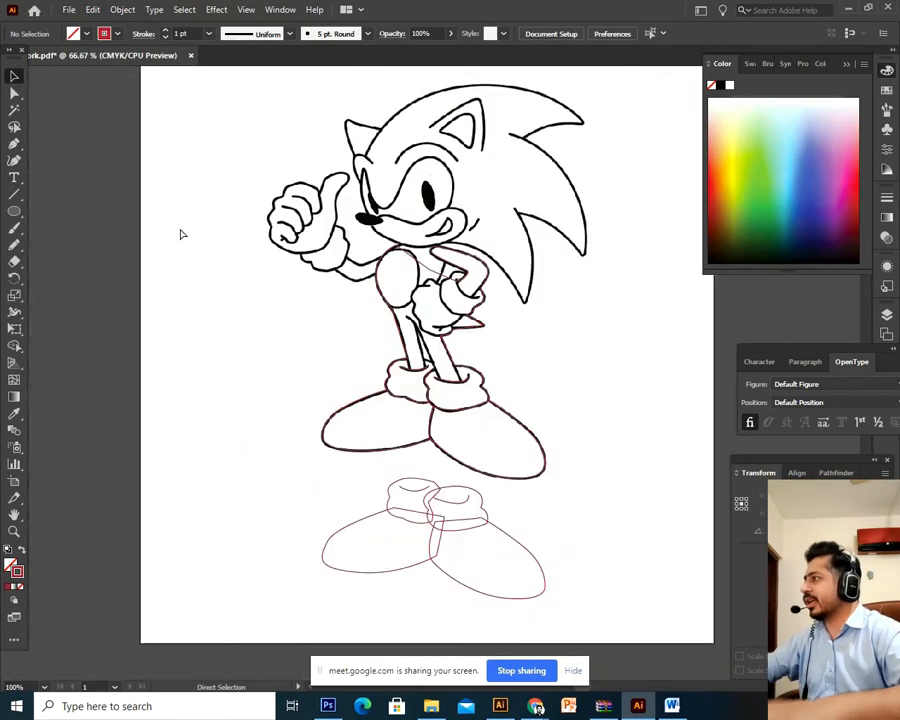
left_click_drag(490, 186, 205, 468)
left_click_drag(472, 484, 337, 467)
left_click(253, 427)
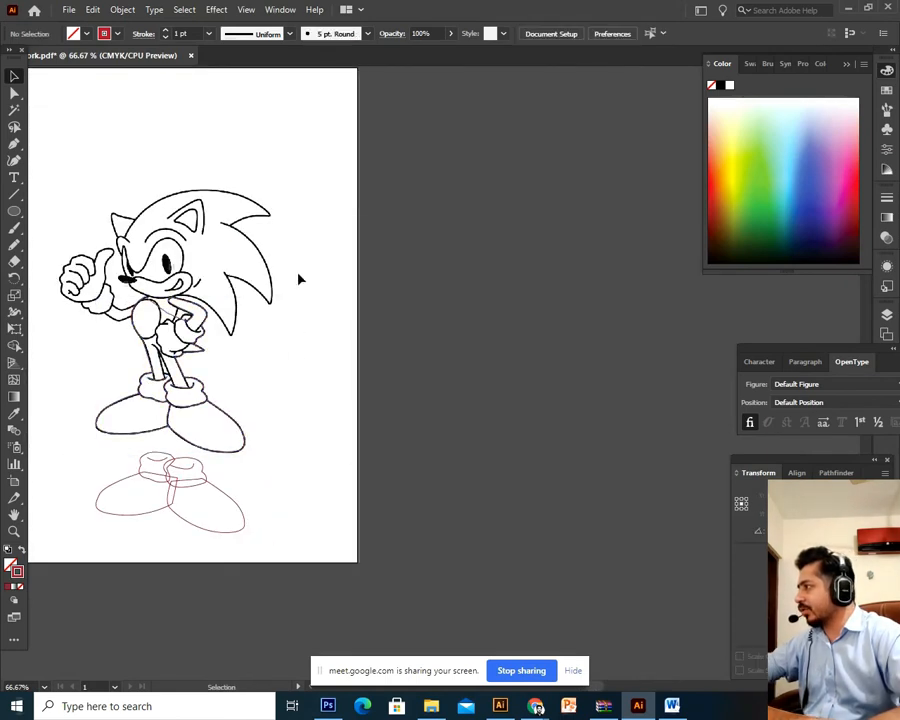
left_click_drag(305, 244, 94, 443)
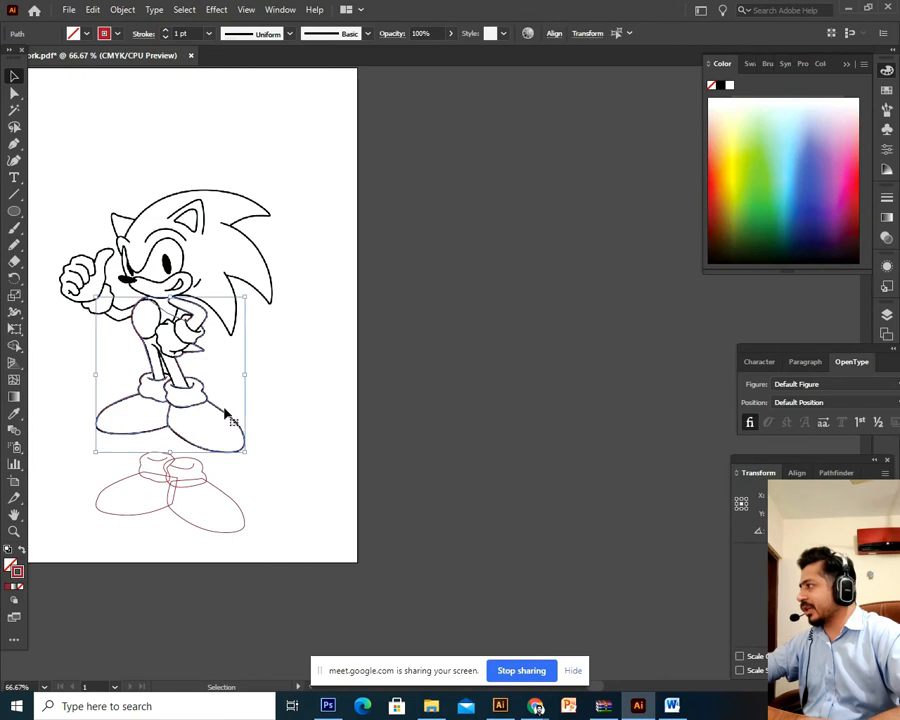
left_click_drag(224, 420, 566, 438)
left_click(573, 500)
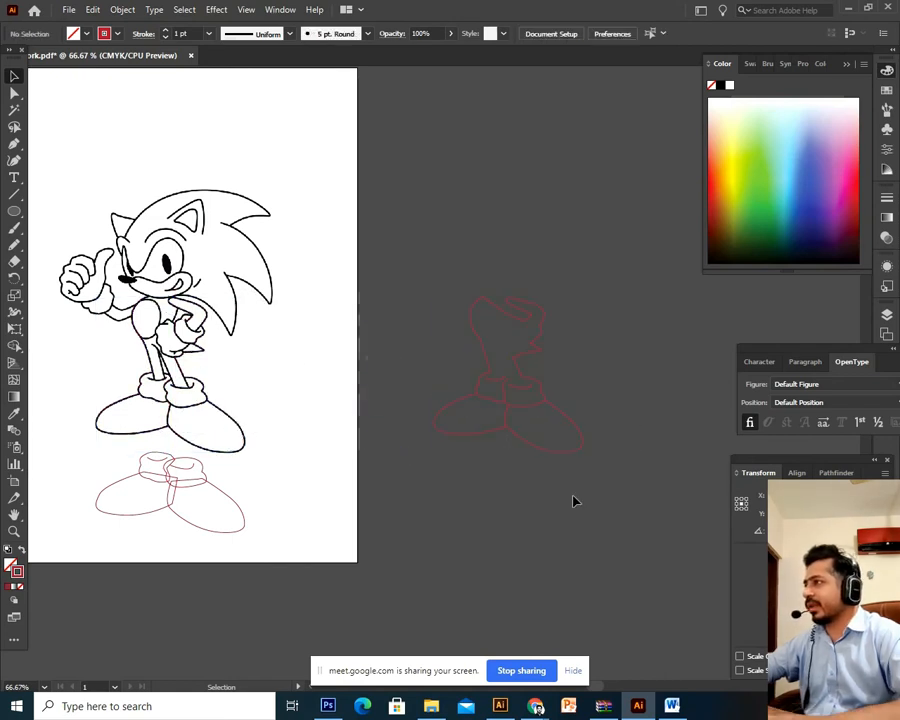
Step: Move the traced outline and its detail lines to the artboard's upper-left corner, clear of the original drawing
key("ctrl+equal")
scroll(395, 460, "right", 3)
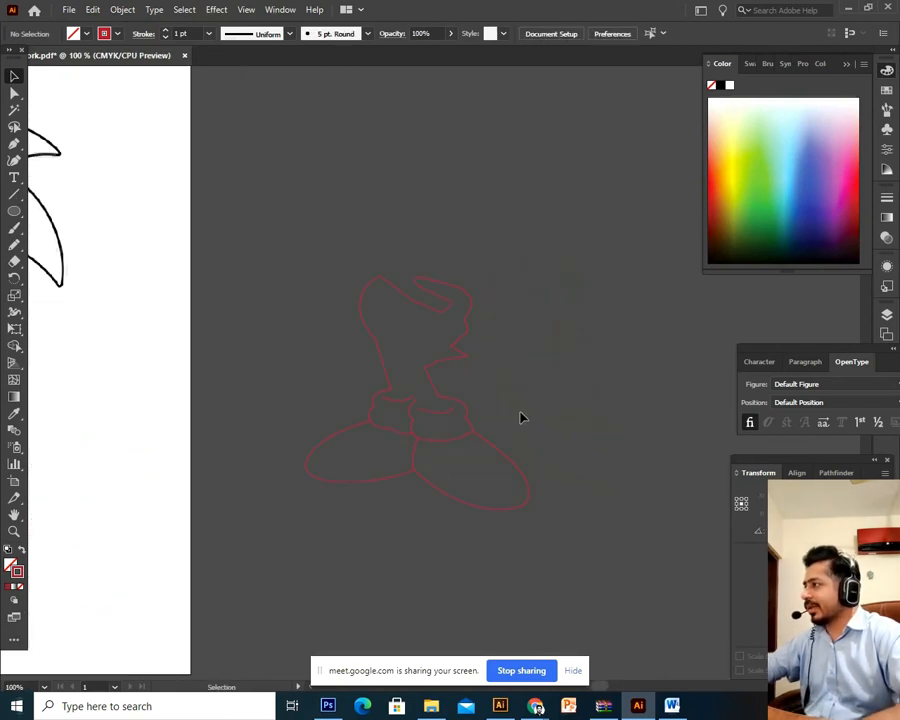
scroll(268, 352, "left", 8)
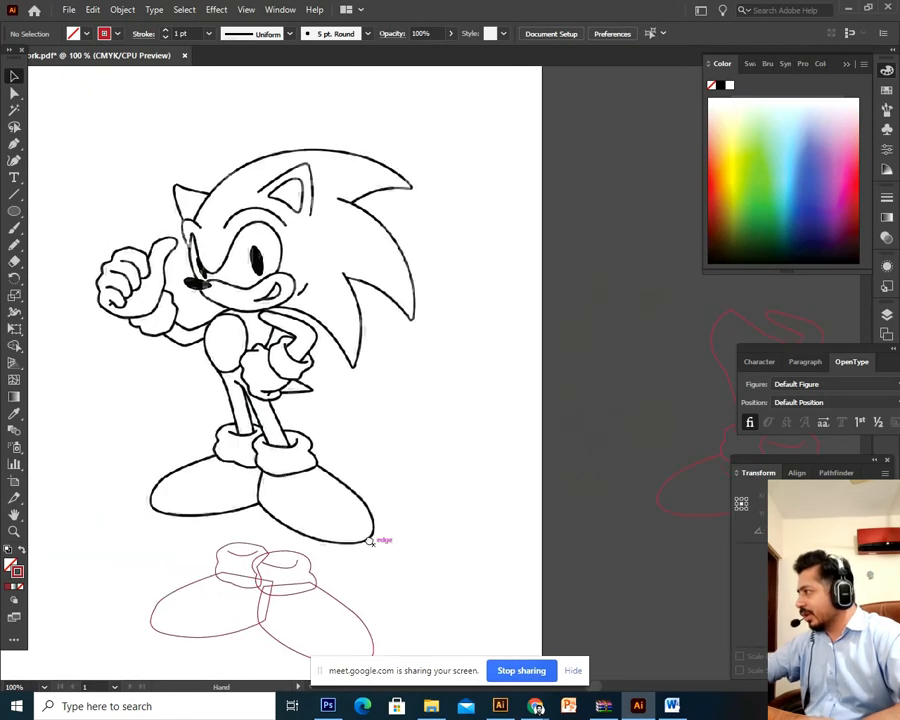
scroll(420, 411, "right", 7)
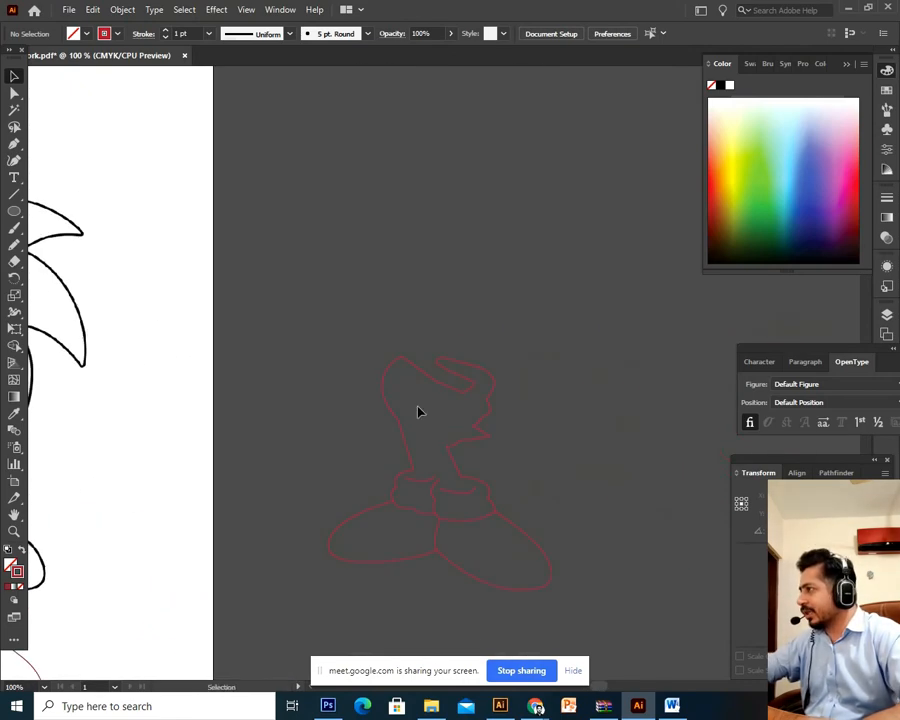
scroll(312, 416, "left", 8)
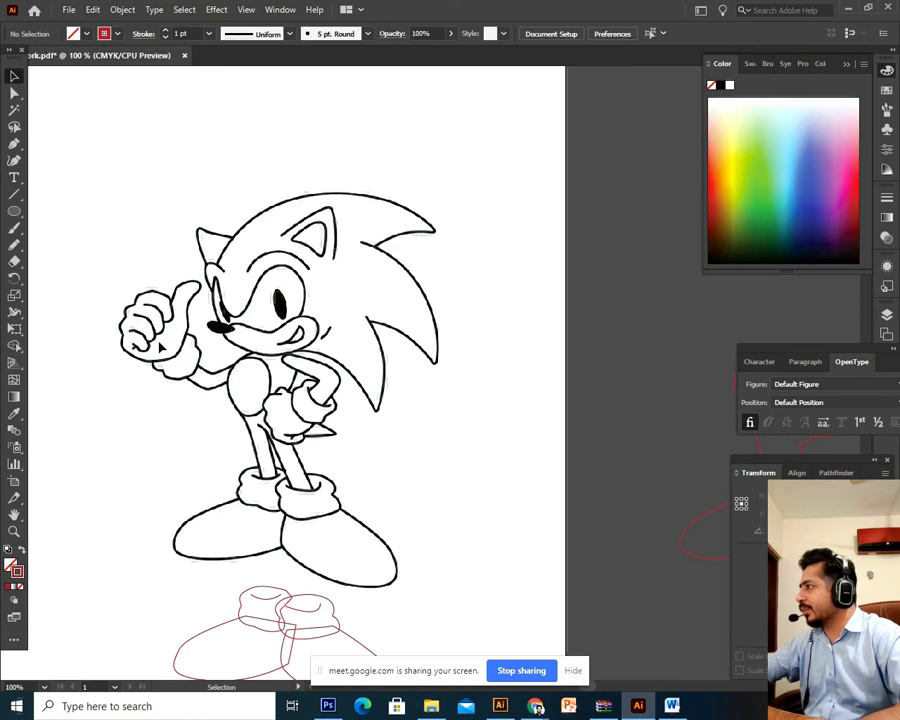
key("ctrl+minus")
key("ctrl+minus")
key("v")
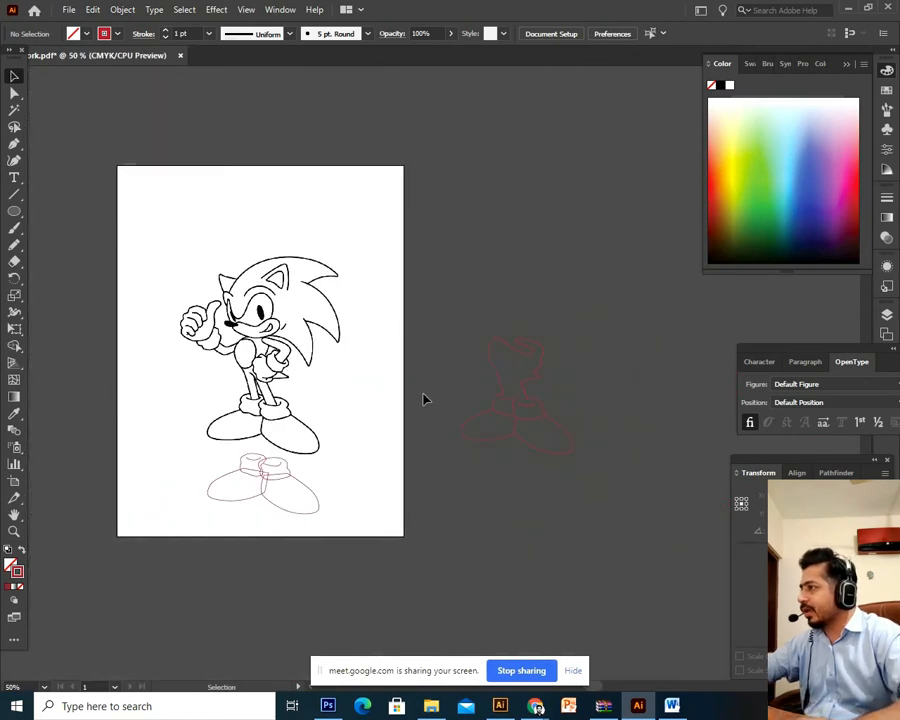
left_click_drag(615, 308, 455, 540)
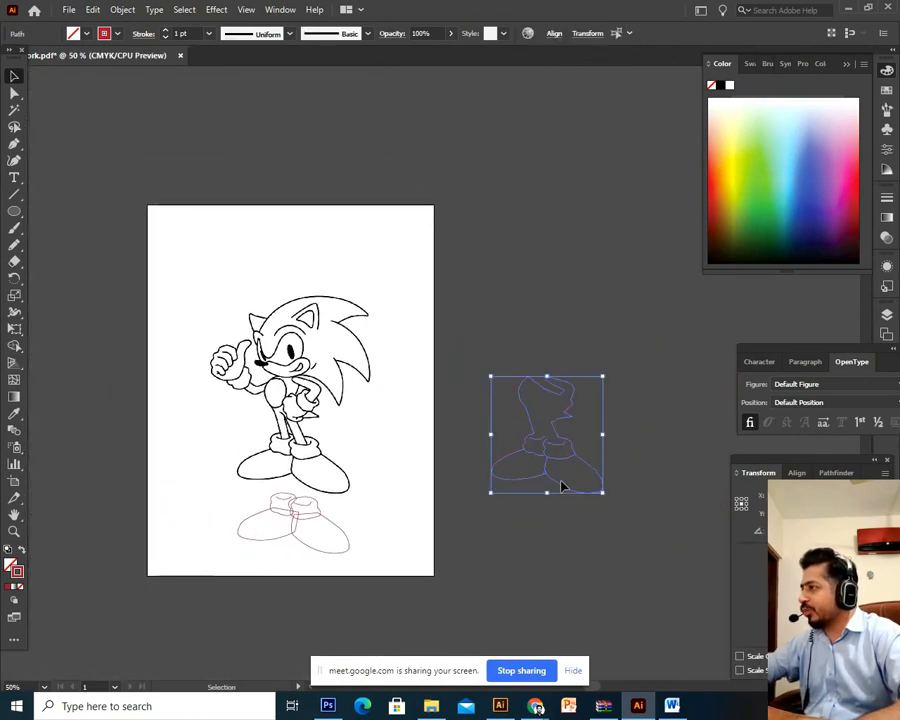
left_click_drag(552, 484, 202, 306)
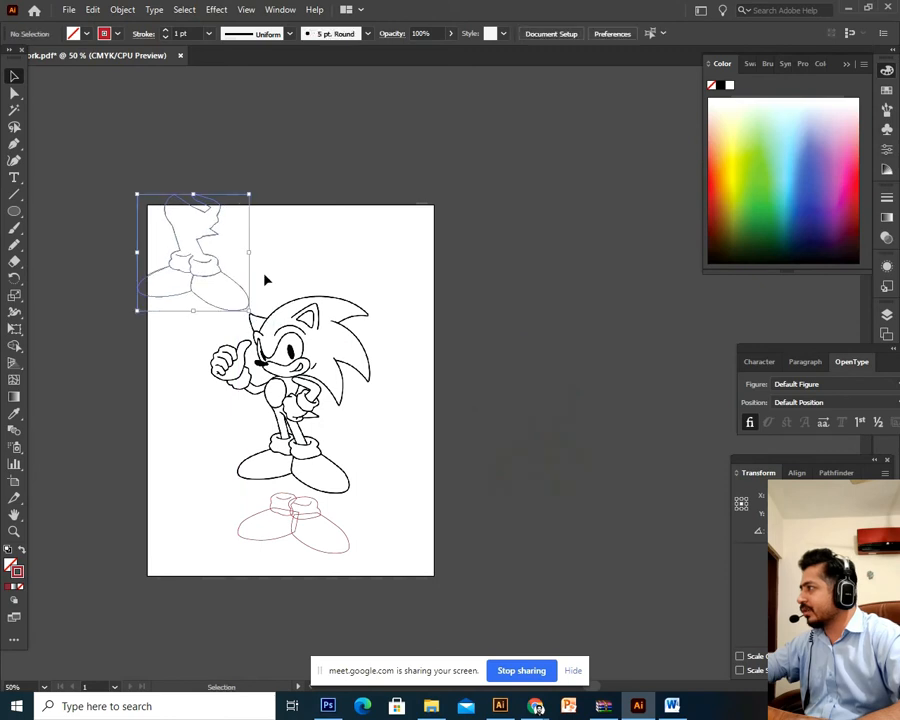
Step: Give the closed outline a light green color and swap it from stroke to fill, then deselect the shape
left_click(217, 241)
left_click(770, 148)
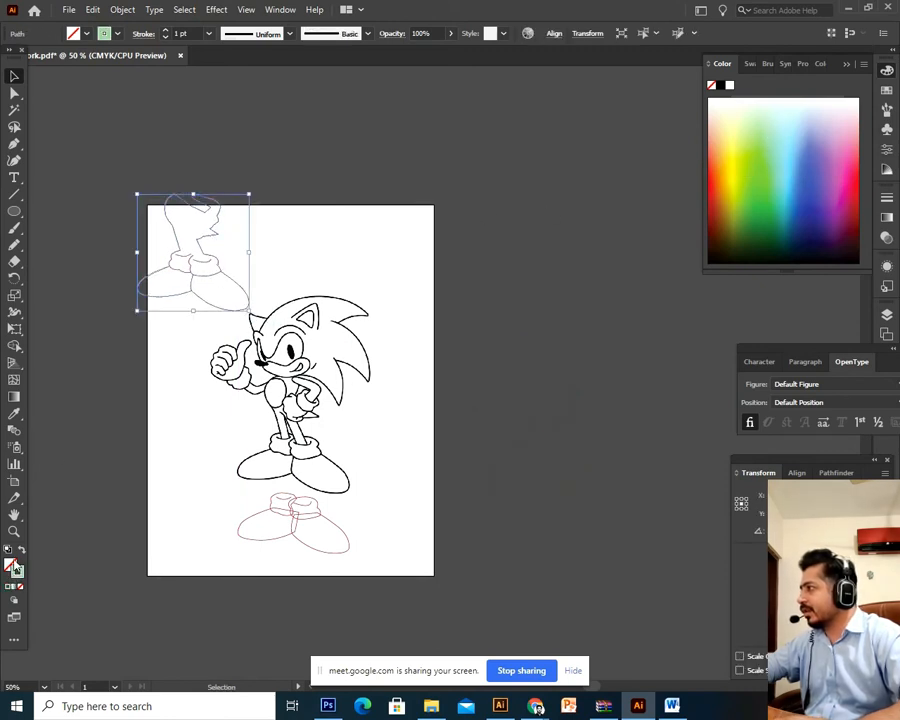
left_click(22, 551)
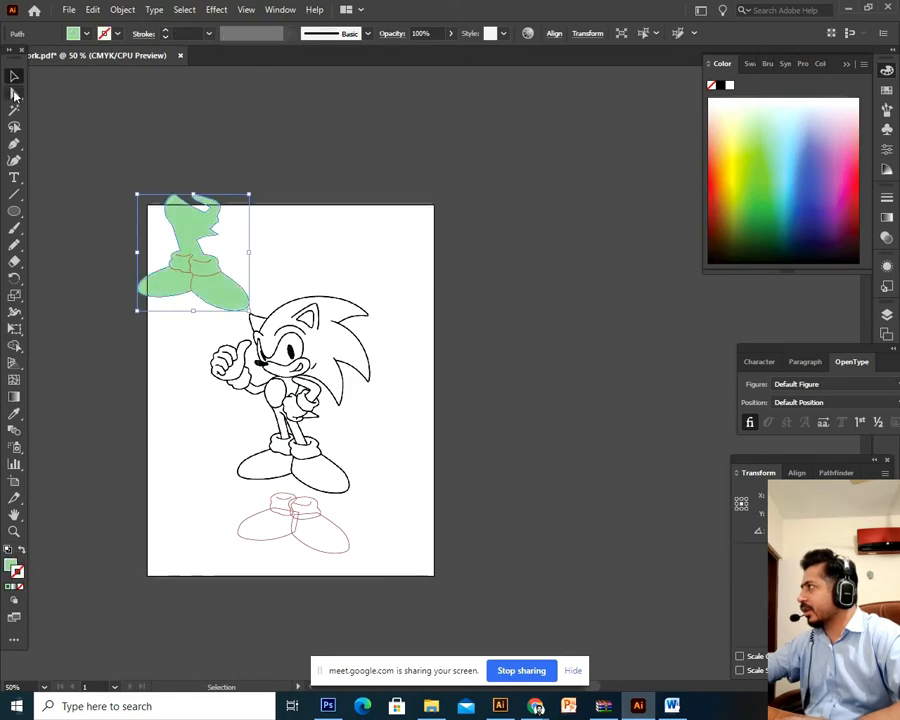
left_click(216, 154)
left_click_drag(212, 157, 343, 217)
key("ctrl+plus")
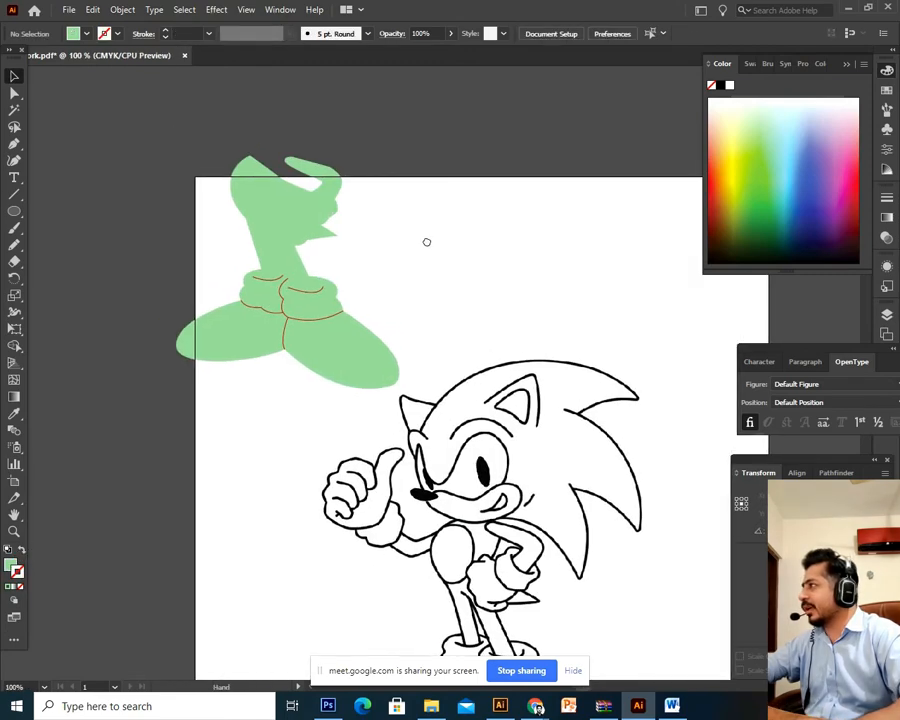
Step: Give the outline shape a purple stroke and try orange and blue fills before setting the fill to a darker green
left_click(325, 237)
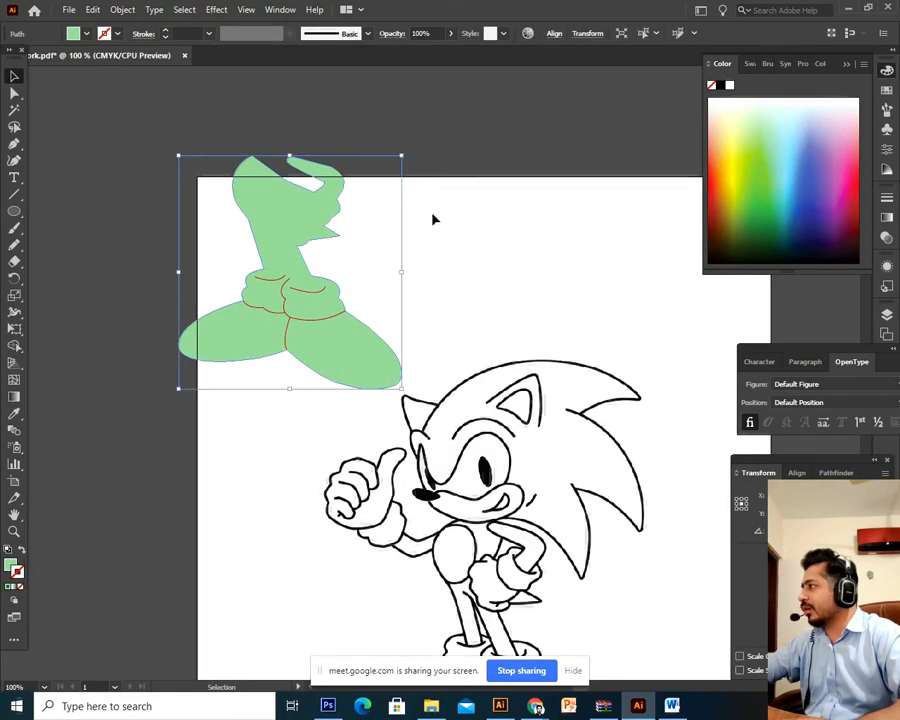
left_click(827, 179)
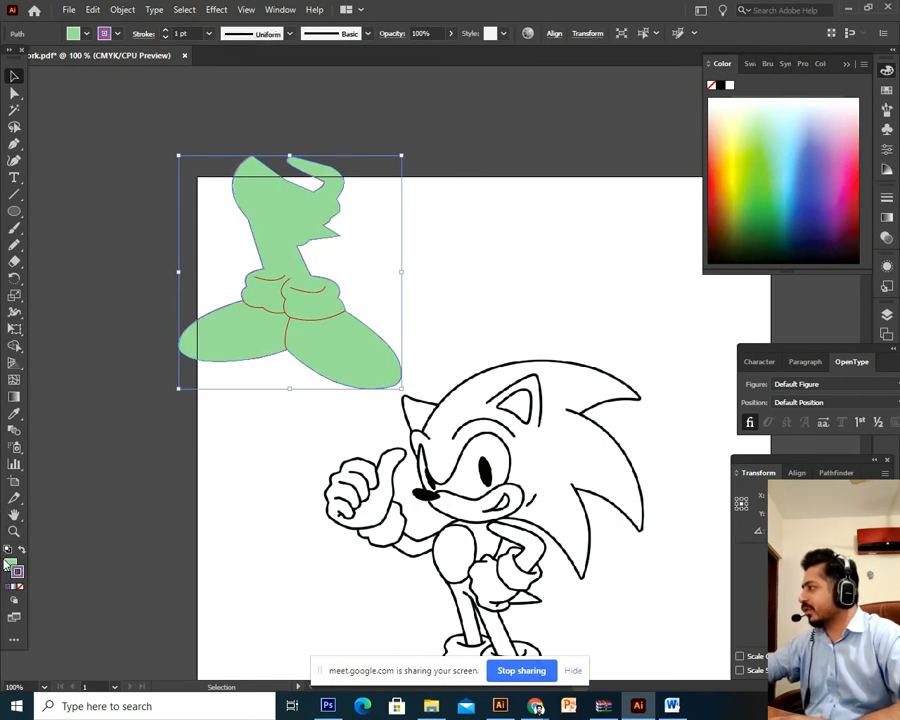
left_click(10, 564)
left_click(725, 181)
left_click(725, 183)
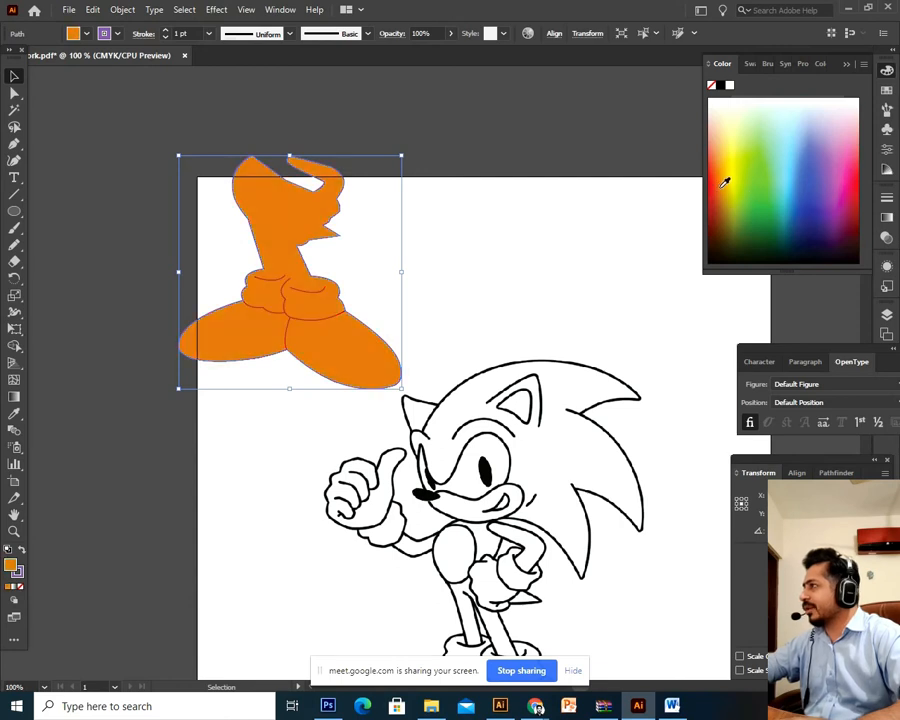
left_click(749, 184)
left_click(809, 186)
left_click(799, 121)
left_click(808, 165)
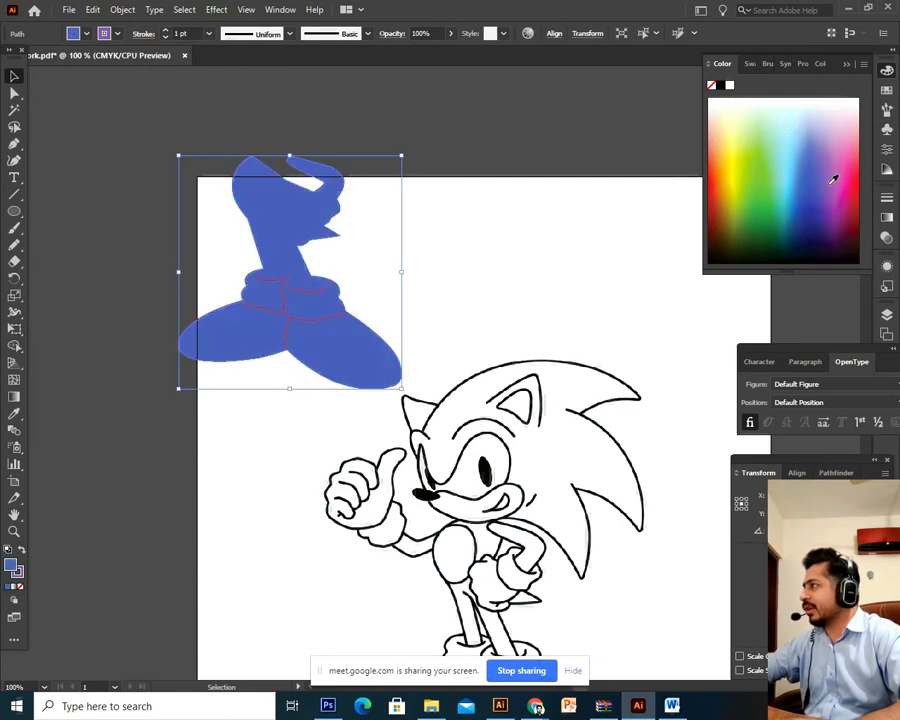
left_click(806, 191)
left_click(786, 187)
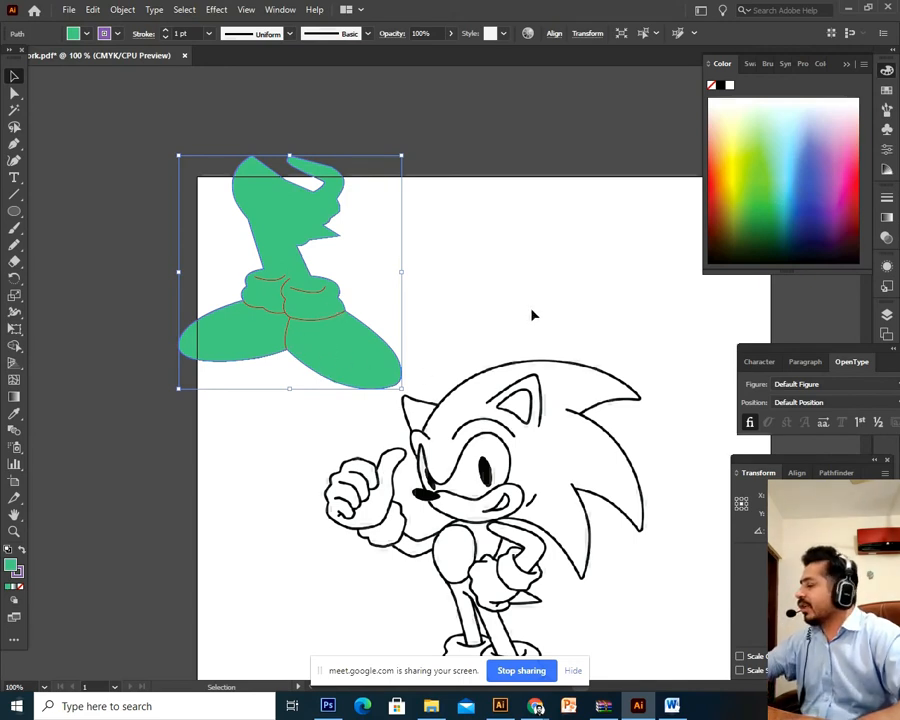
left_click_drag(533, 315, 463, 268)
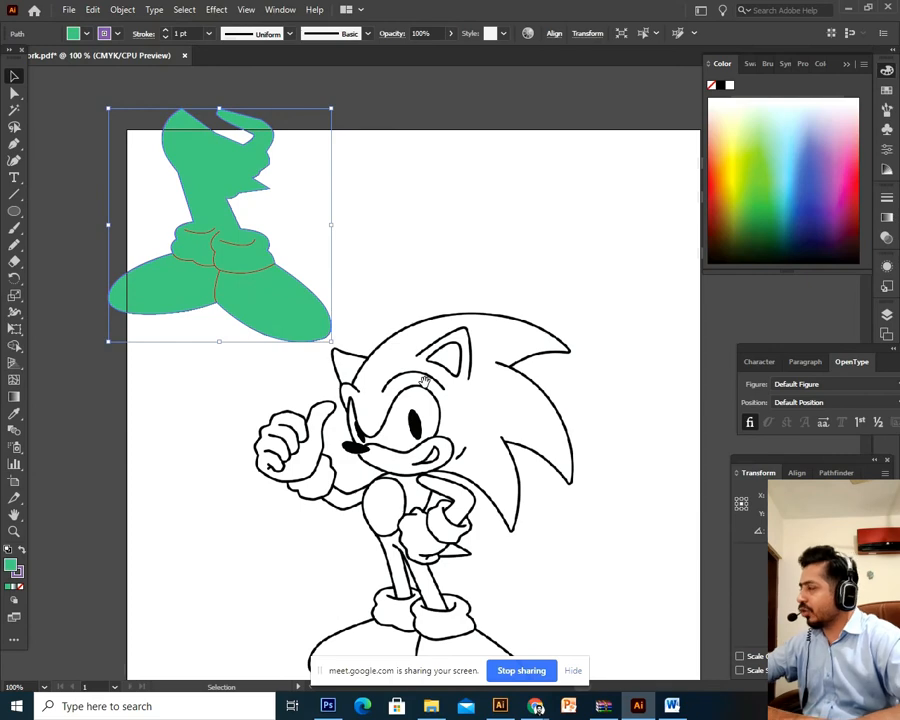
key("space")
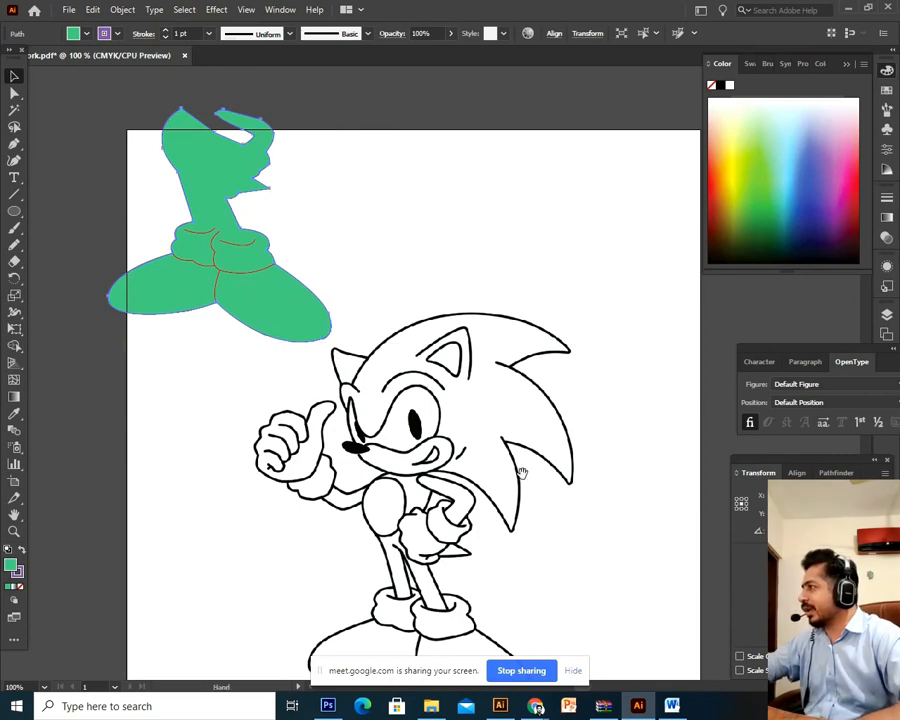
left_click_drag(521, 472, 553, 540)
scroll(557, 547, "down", 2)
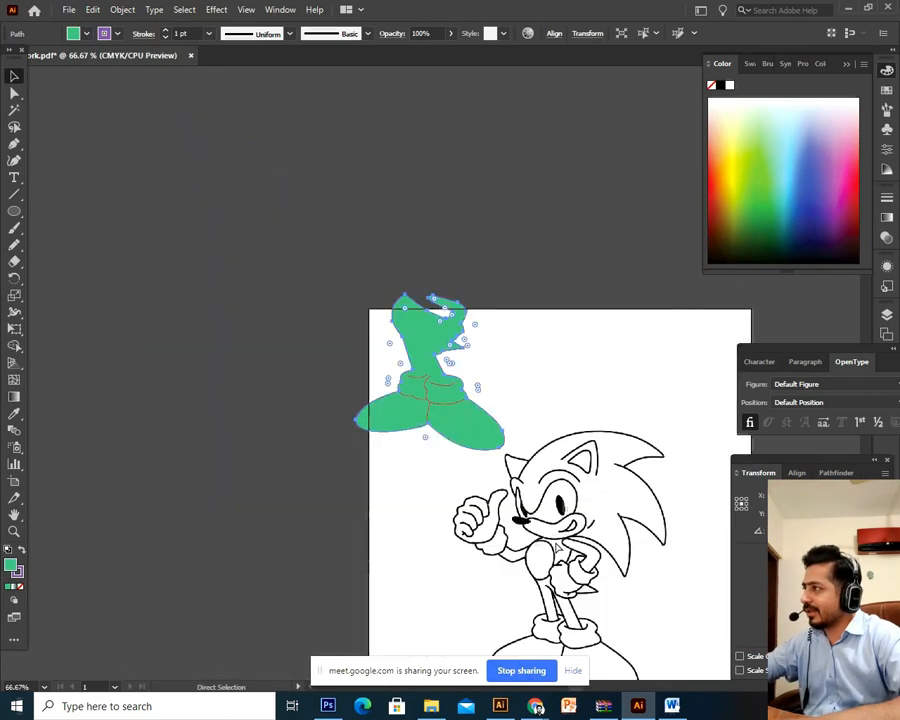
Step: Delete the filled green sample shape with its detail lines and the leftover shoe outlines below the Sonic drawing
left_click_drag(535, 277, 199, 492)
left_click(465, 295)
key("Delete")
left_click_drag(351, 529, 305, 403)
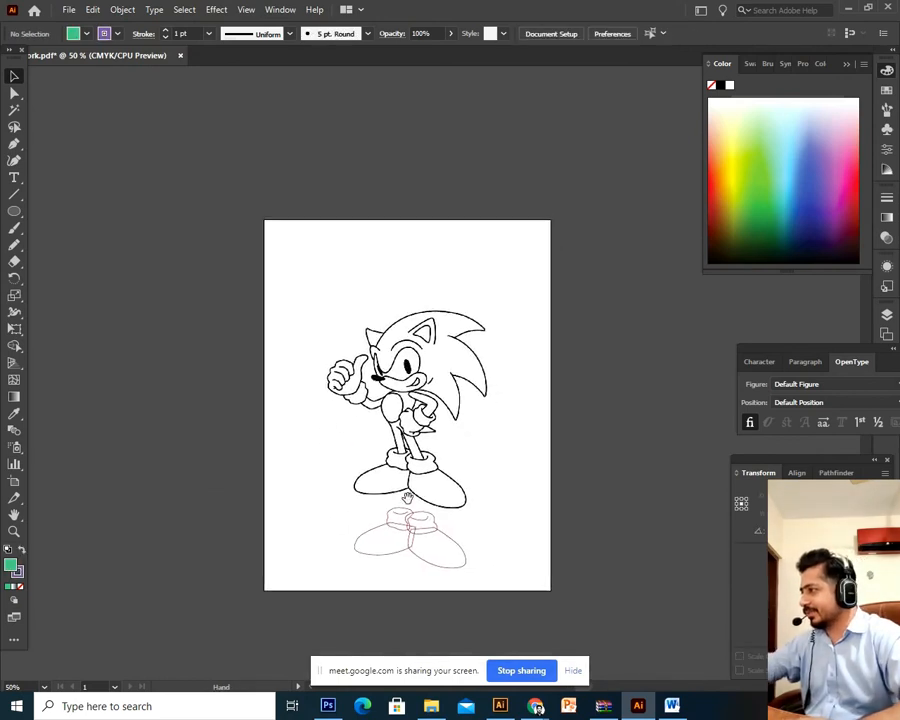
mouse_move(583, 432)
left_mouse_down()
mouse_move(259, 607)
mouse_move(243, 605)
left_mouse_up()
key("Delete")
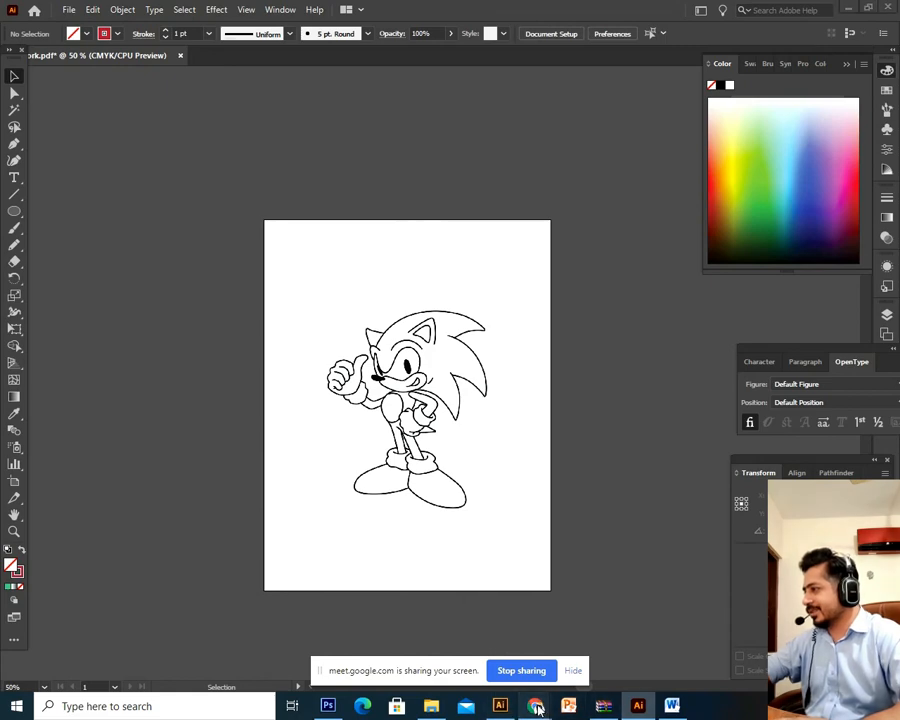
Step: Switch to Chrome and bring up the ongoing Google Meet call with its chat
mouse_move(535, 706)
left_click(460, 625)
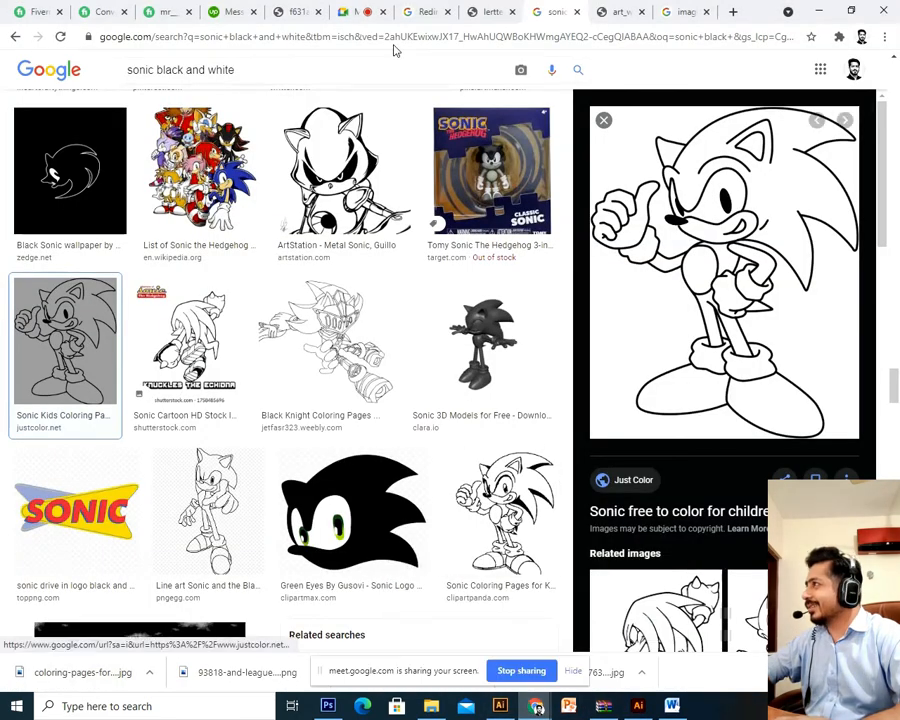
left_click(350, 11)
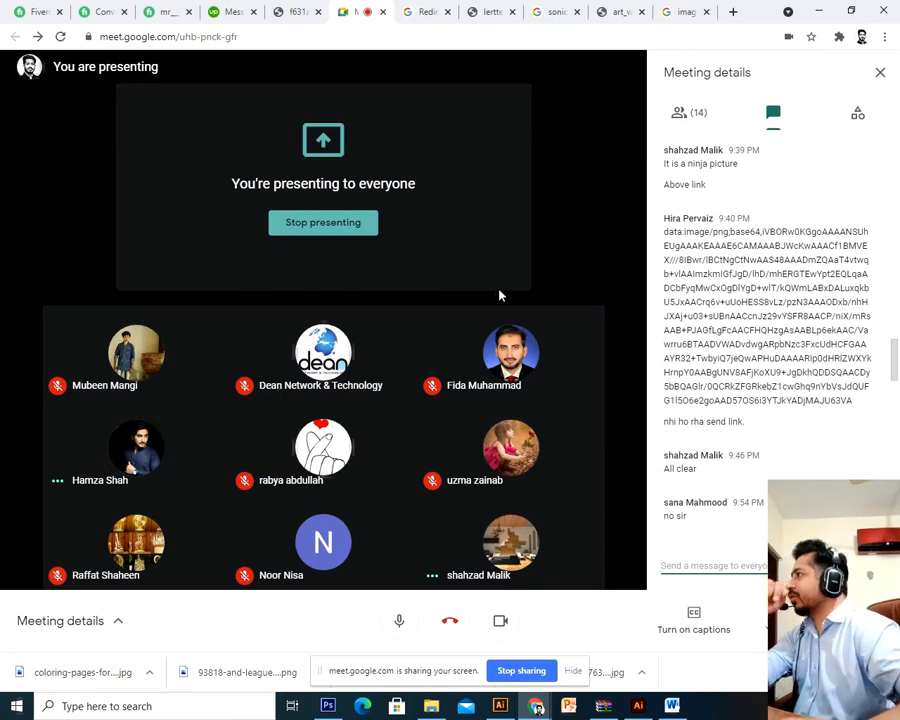
Step: Go to the Fiverr vector search results and open the account's own seller profile from there
left_click(36, 11)
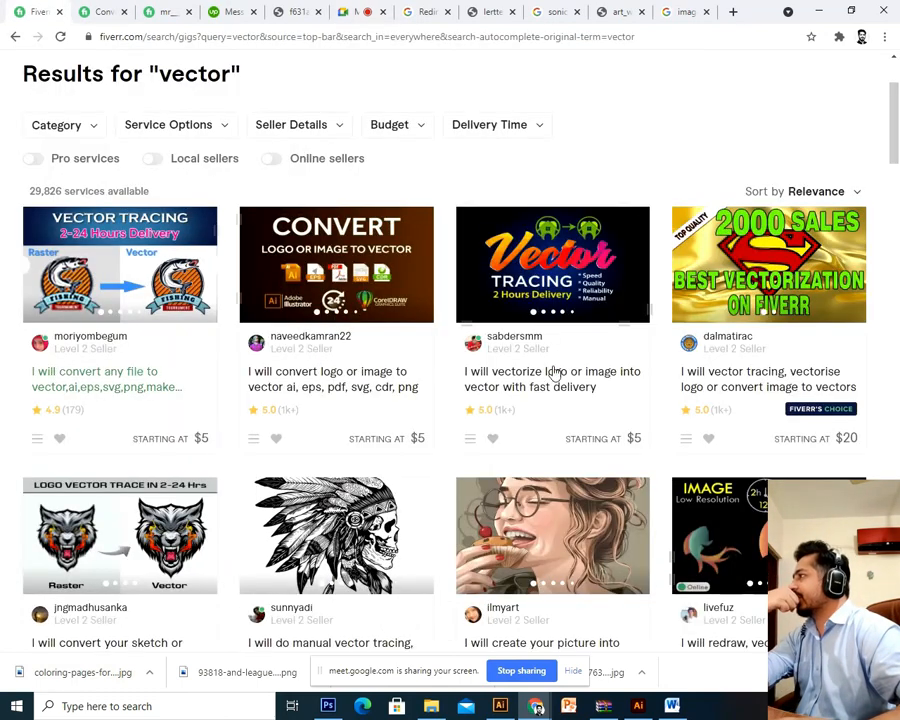
scroll(488, 319, "up", 3)
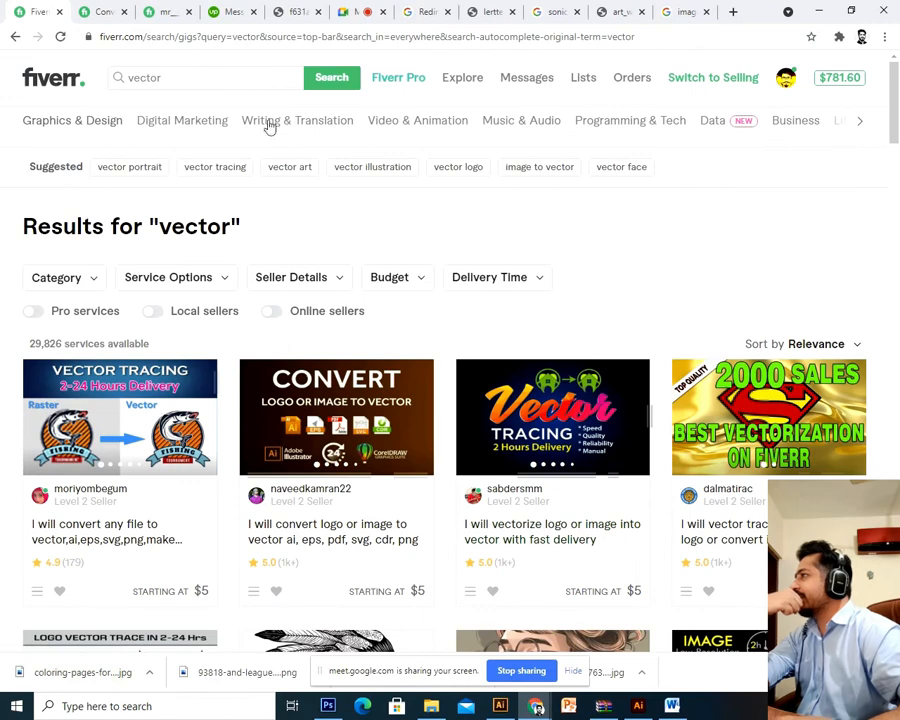
left_click(787, 79)
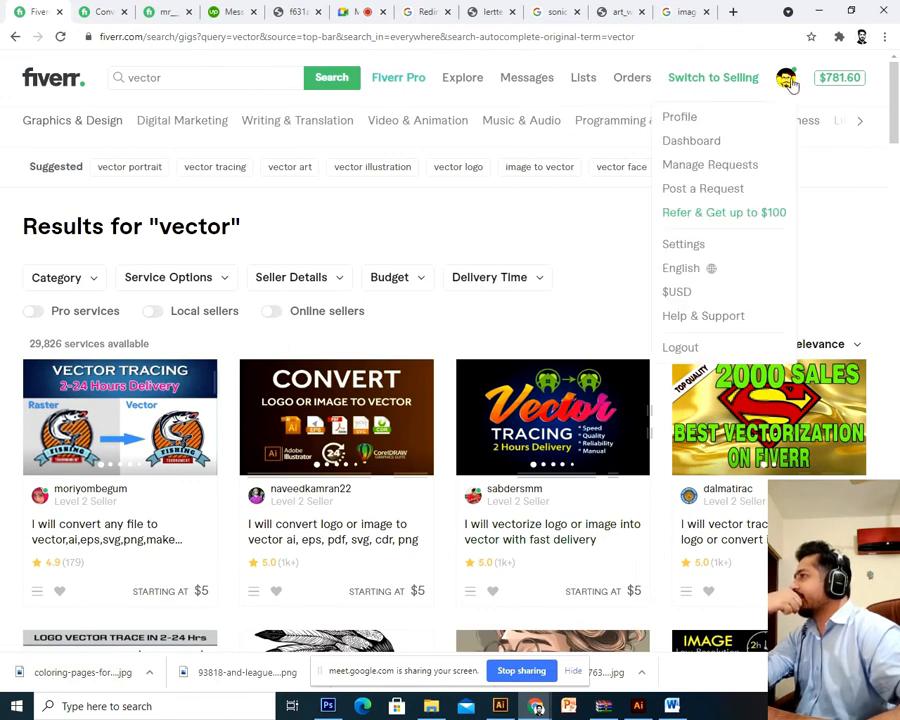
left_click(694, 116)
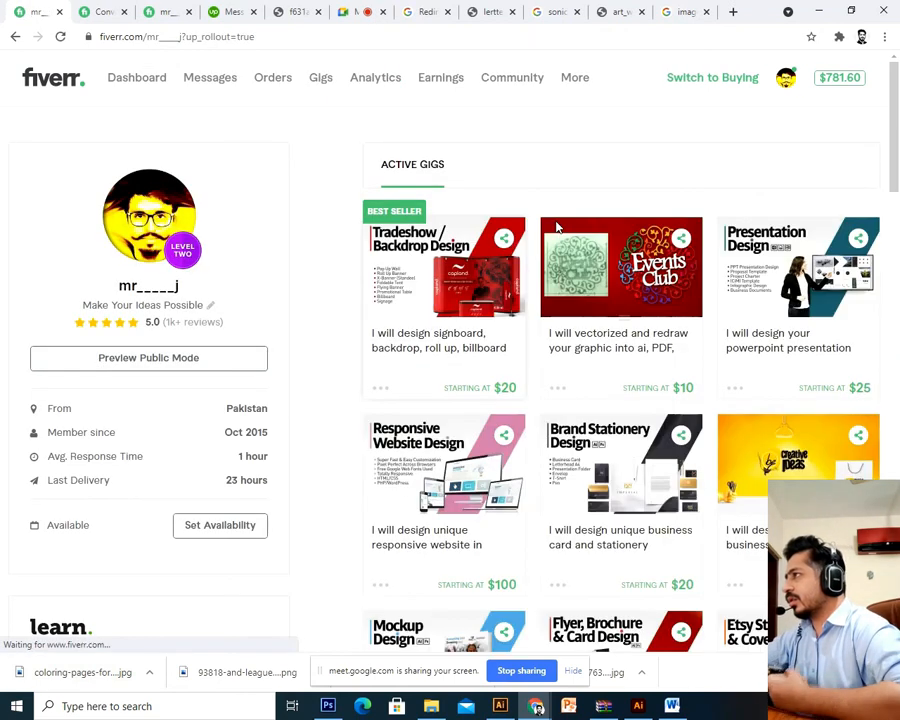
Step: Look through the active gigs and their starting prices on the seller profile
scroll(574, 214, "down", 5)
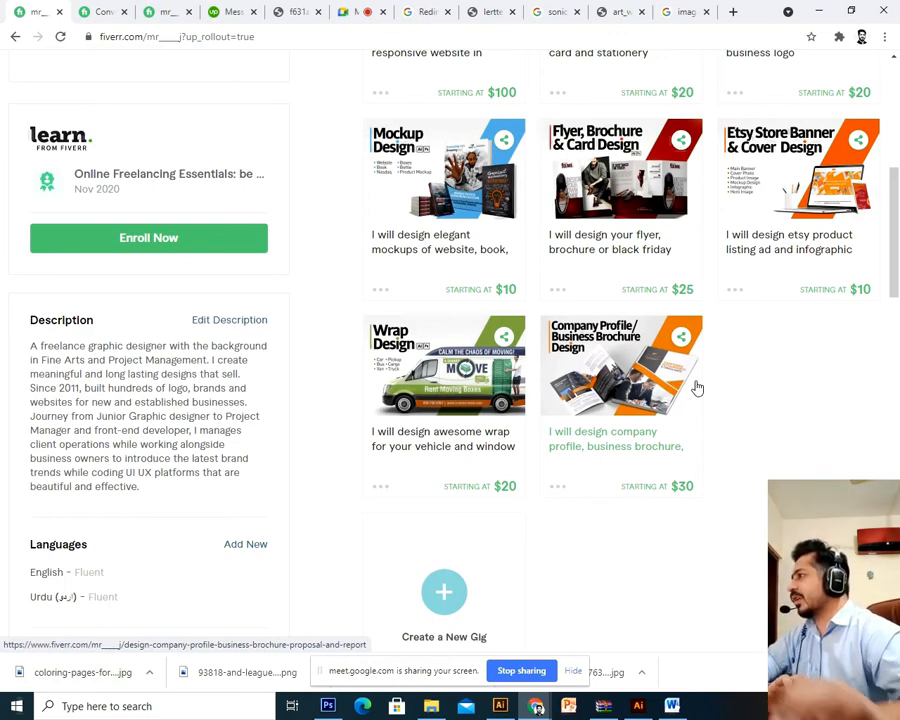
scroll(741, 472, "up", 3)
scroll(743, 470, "up", 2)
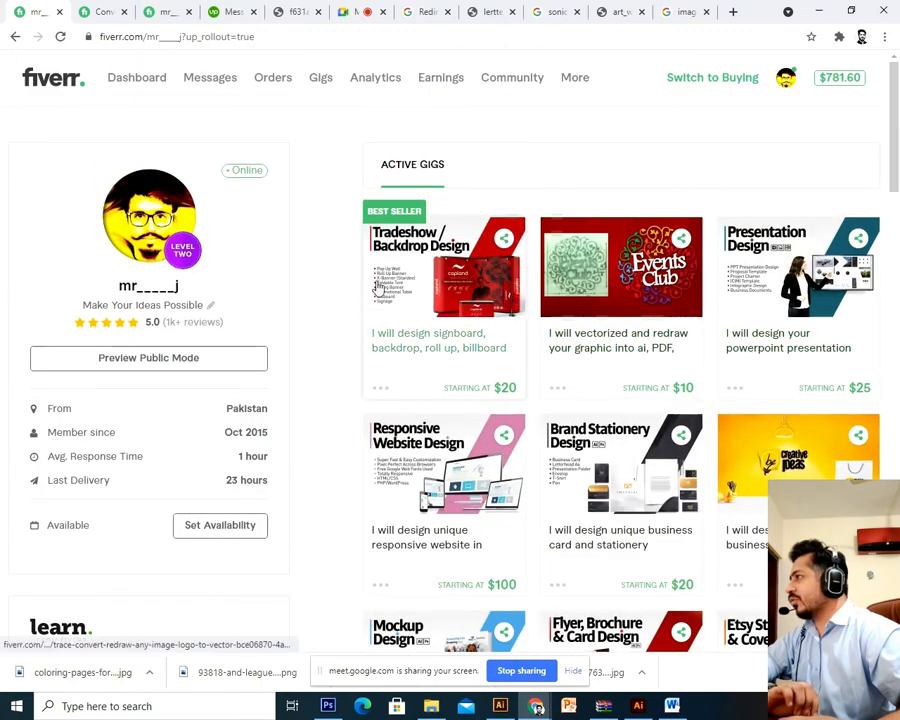
scroll(675, 352, "down", 4)
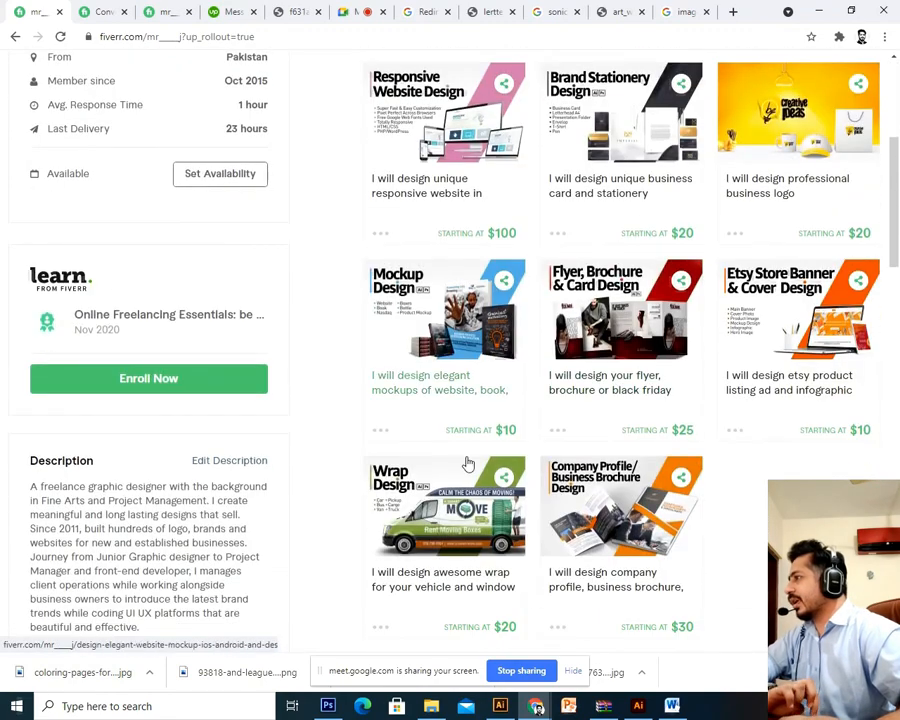
scroll(755, 372, "down", 1)
scroll(757, 368, "down", 2)
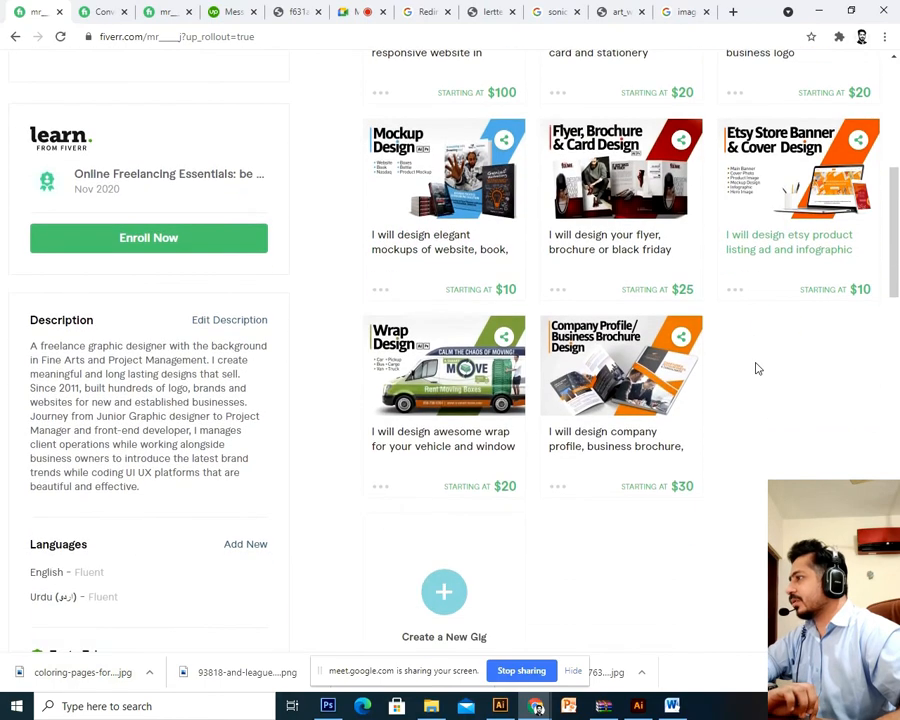
scroll(755, 367, "up", 4)
scroll(558, 348, "up", 3)
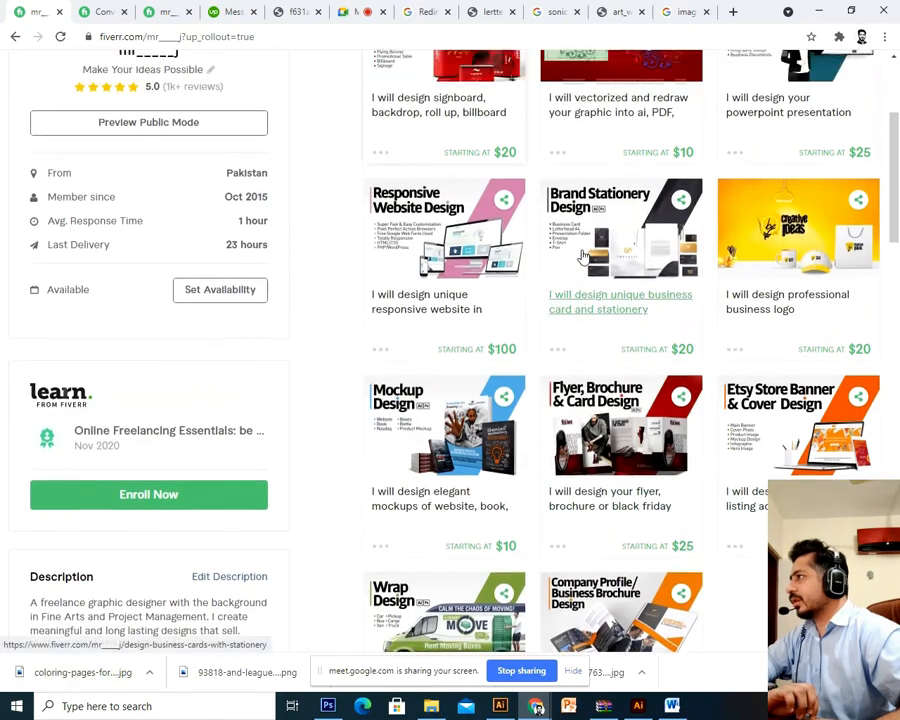
Step: Open the responsive website design gig and examine its seller details, package comparison and buyer reviews
left_click(456, 381)
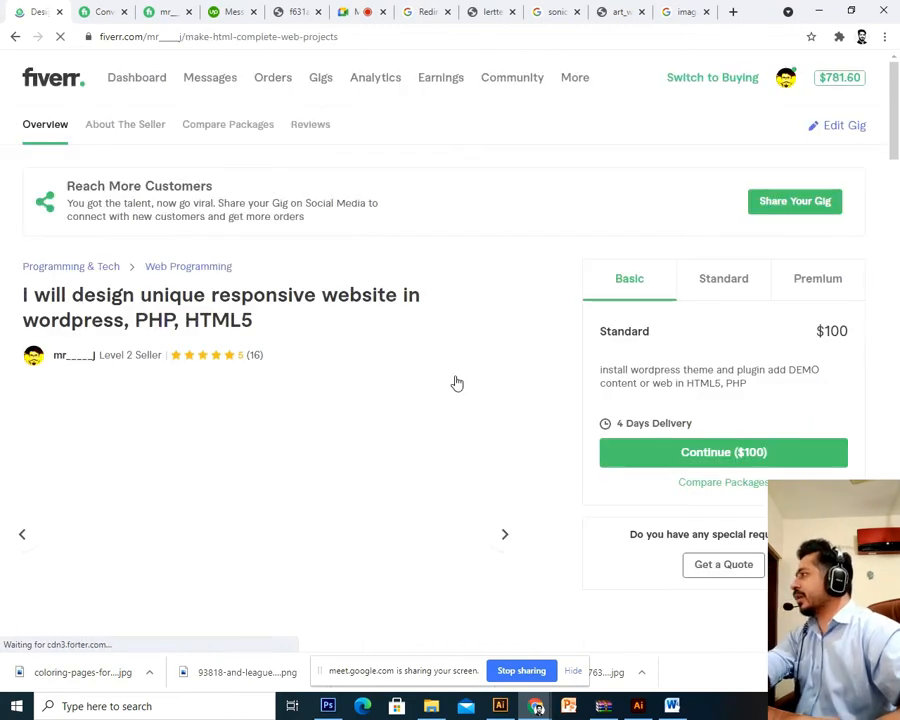
scroll(456, 383, "down", 1)
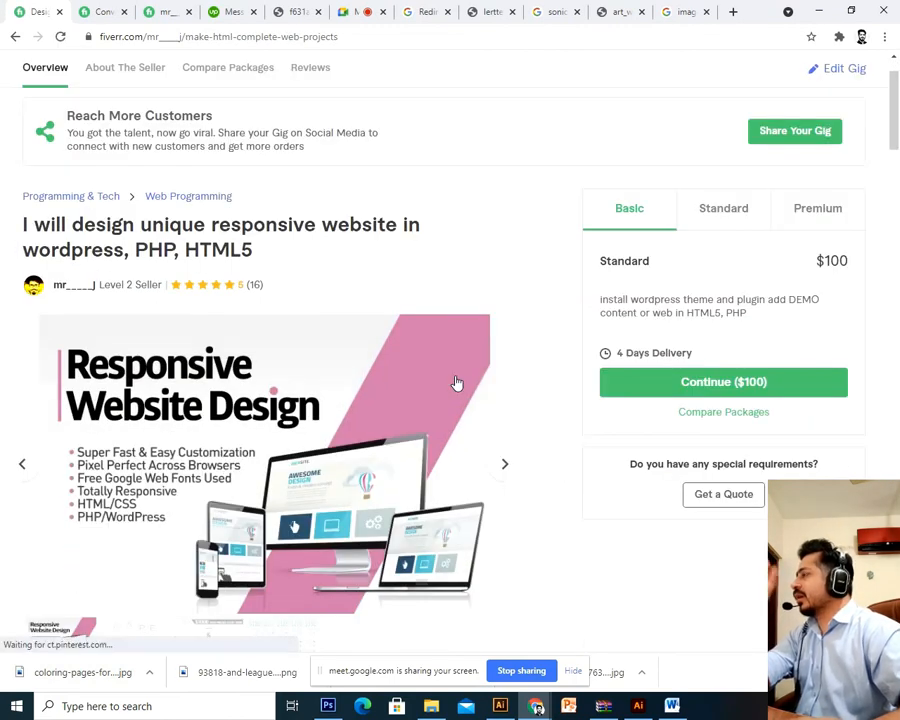
scroll(456, 383, "down", 10)
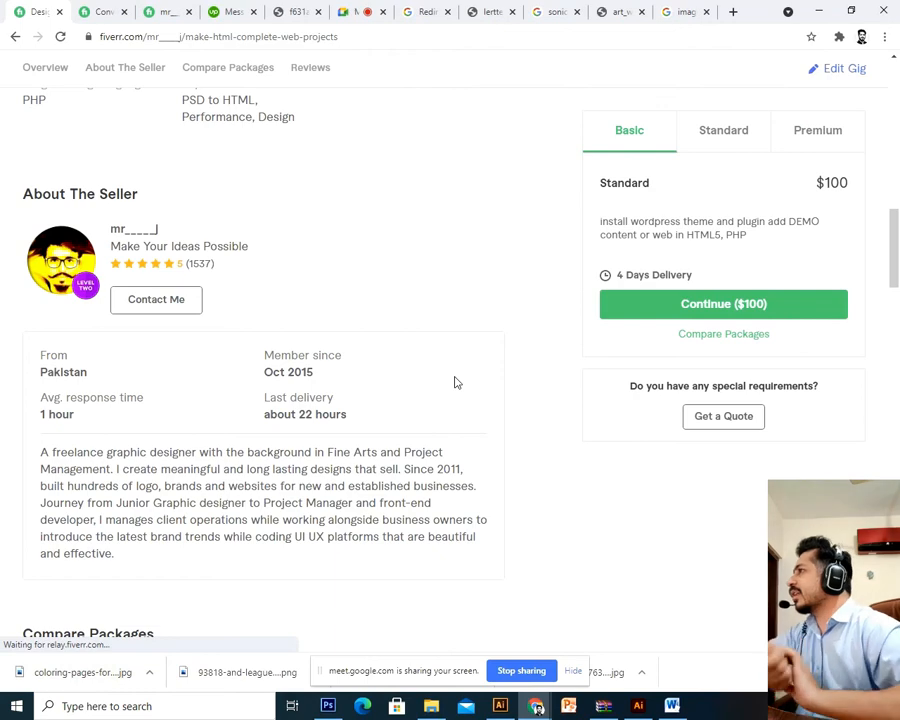
scroll(455, 382, "down", 3)
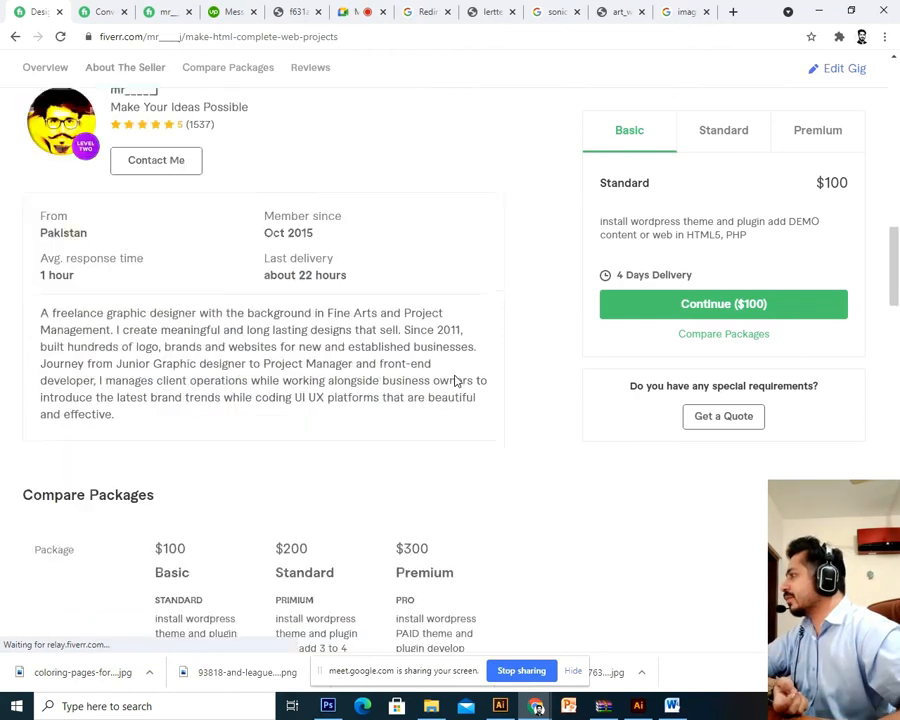
scroll(455, 380, "down", 7)
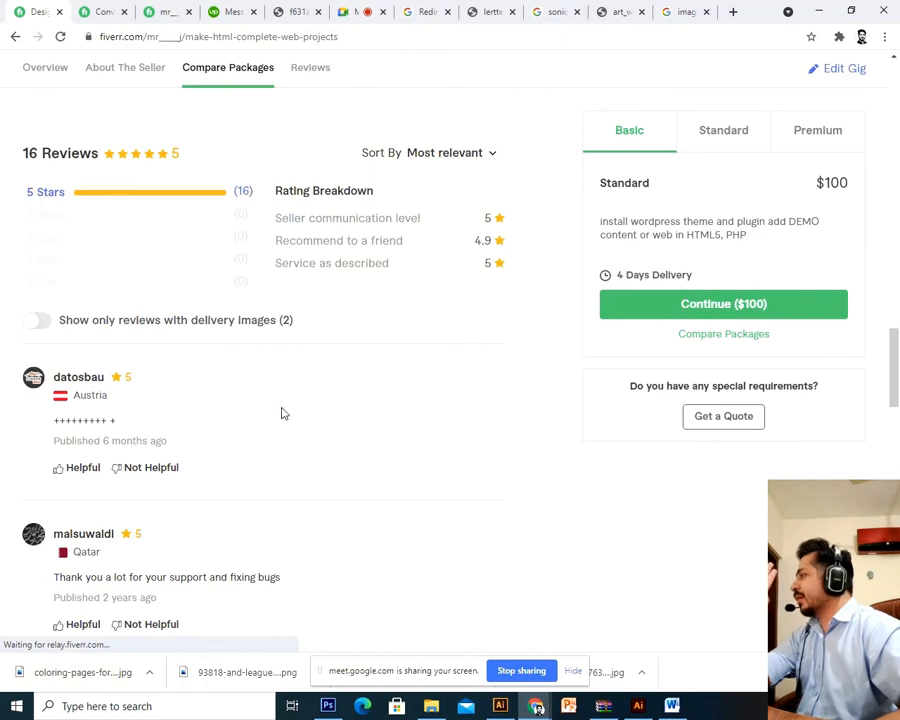
scroll(282, 413, "down", 1)
scroll(128, 266, "down", 2)
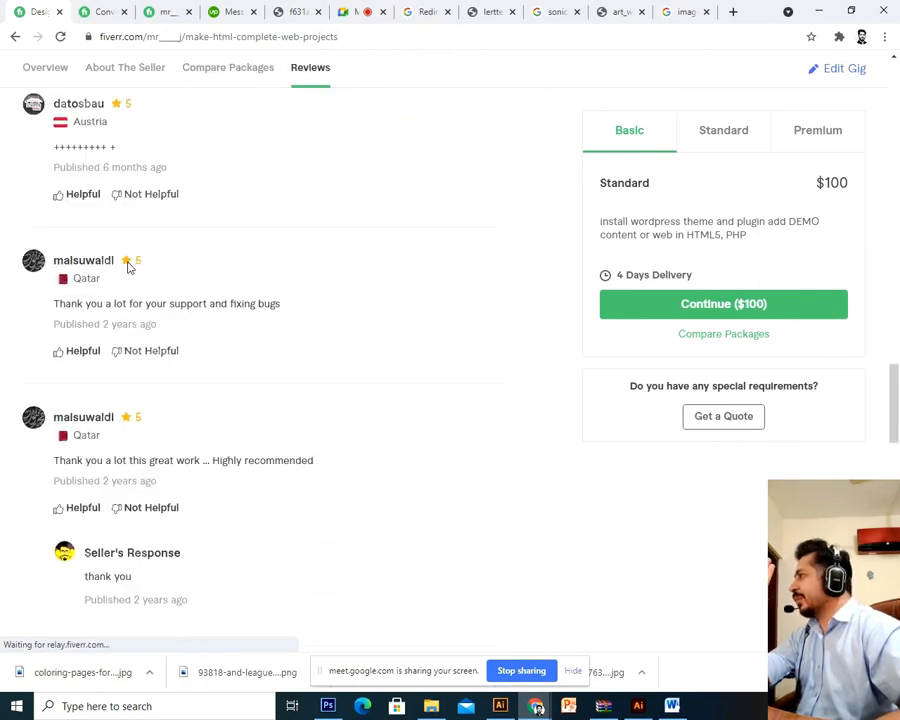
scroll(128, 266, "down", 2)
scroll(128, 264, "up", 1)
scroll(130, 270, "down", 1)
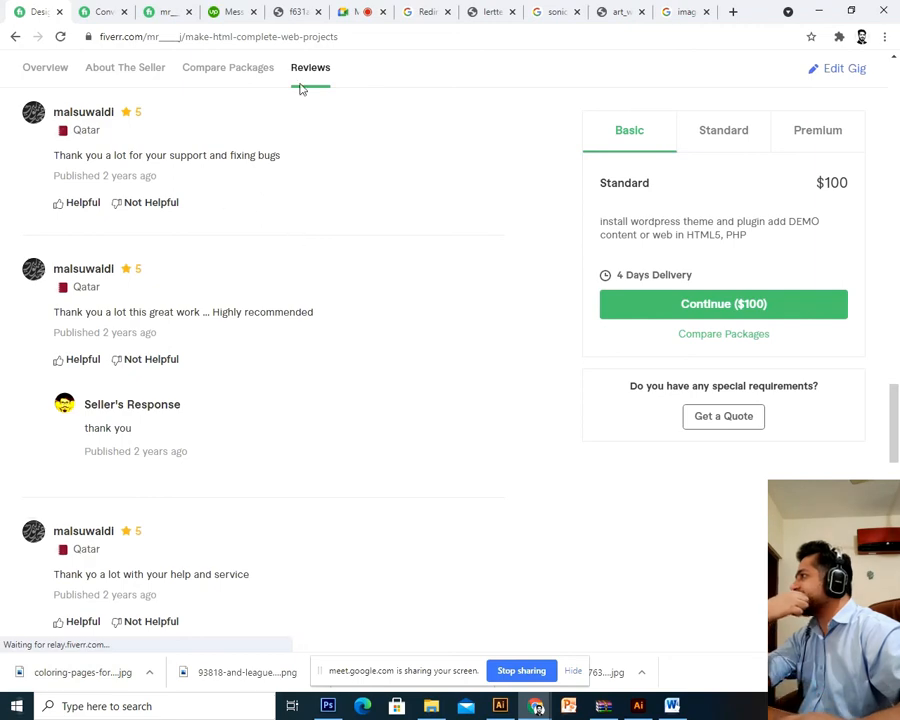
Step: Return to the Google Meet call to check the participants and chat
left_click(351, 9)
mouse_move(560, 549)
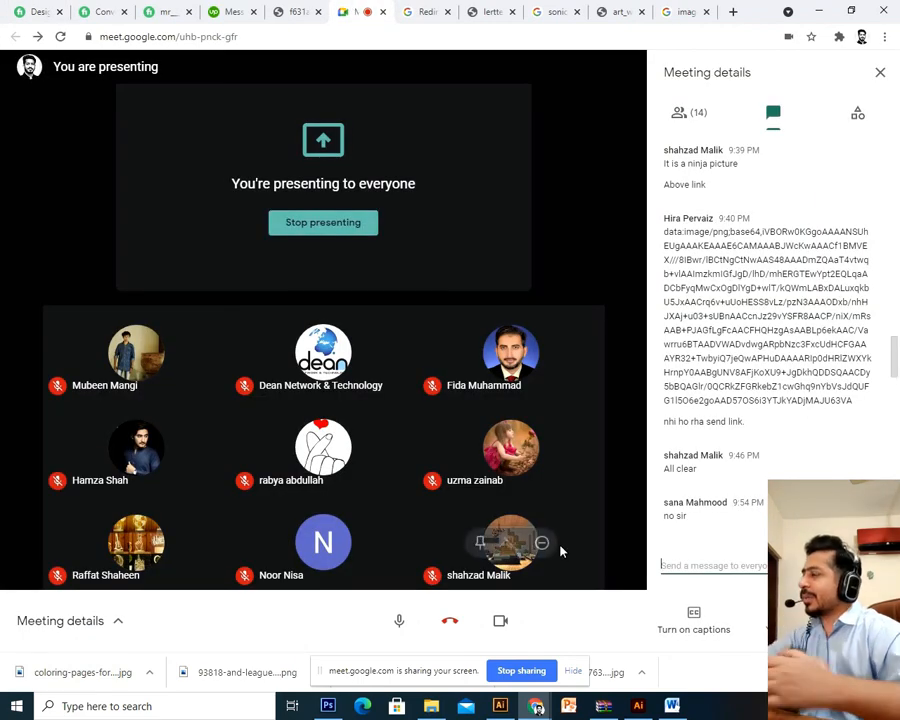